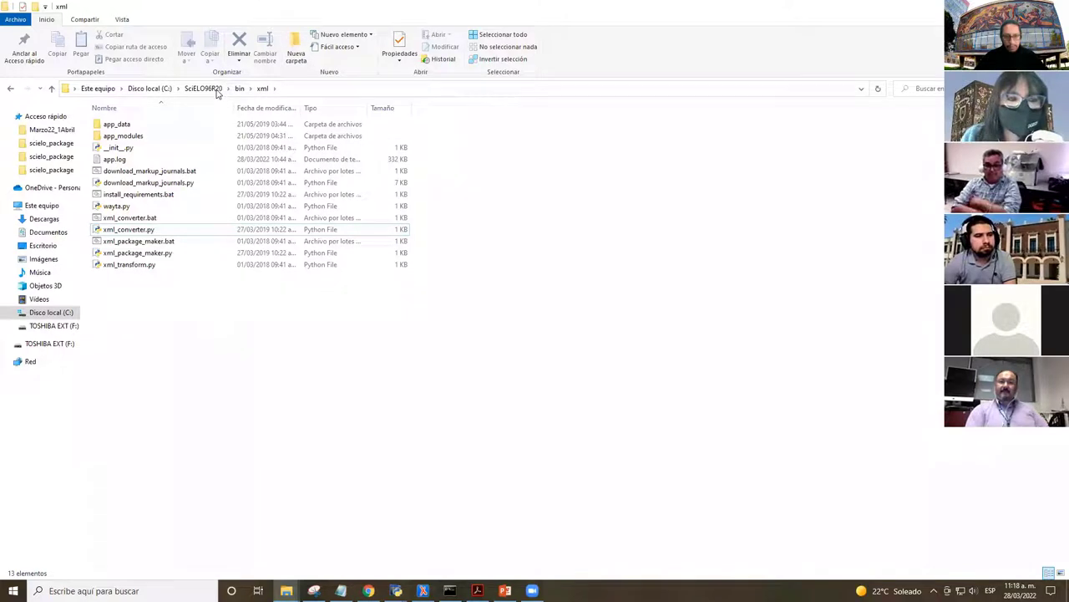
- Navigate to the folder C:\SciELO96R20\bin\markup
left_click(152, 89)
left_click(572, 267)
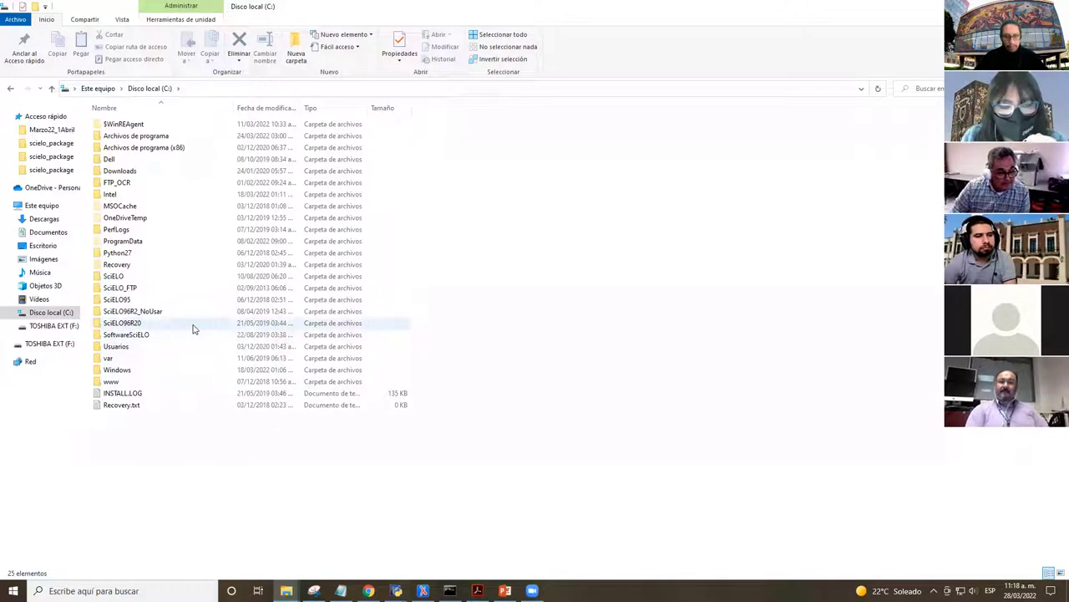
double_click(193, 326)
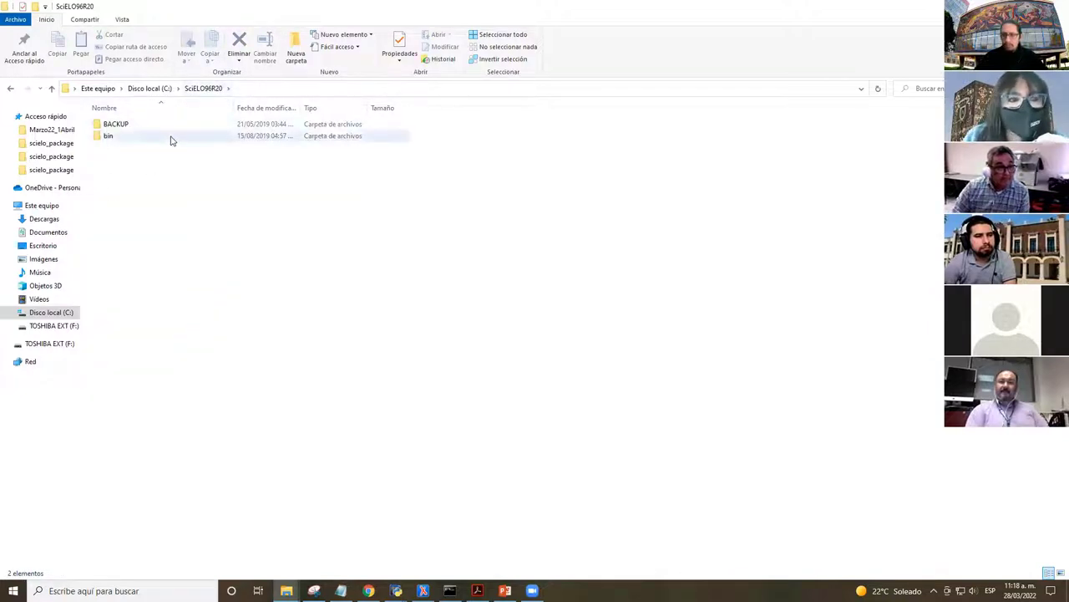
double_click(170, 139)
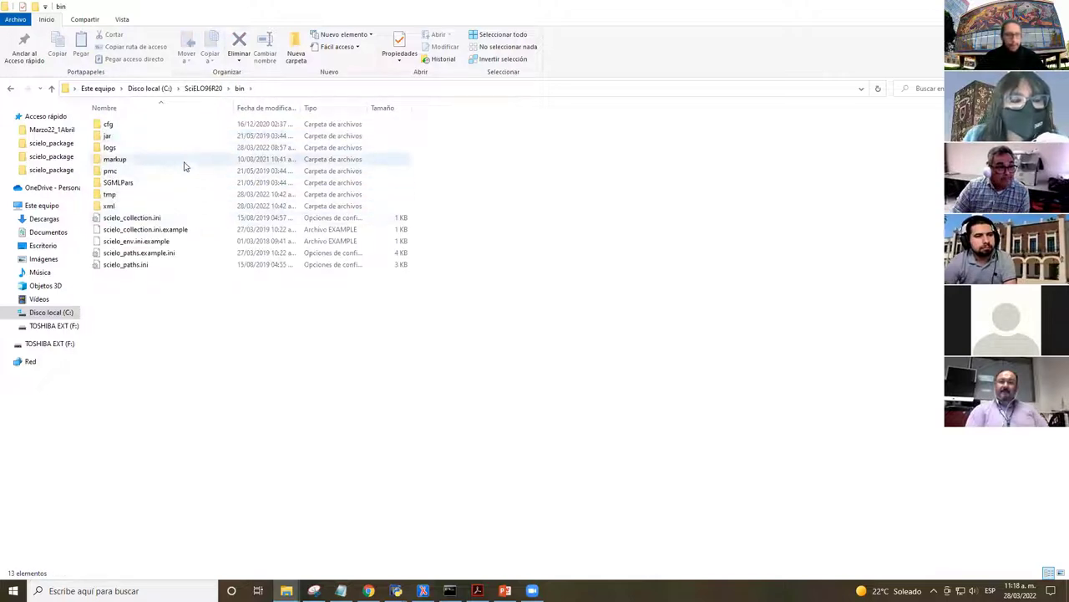
double_click(186, 162)
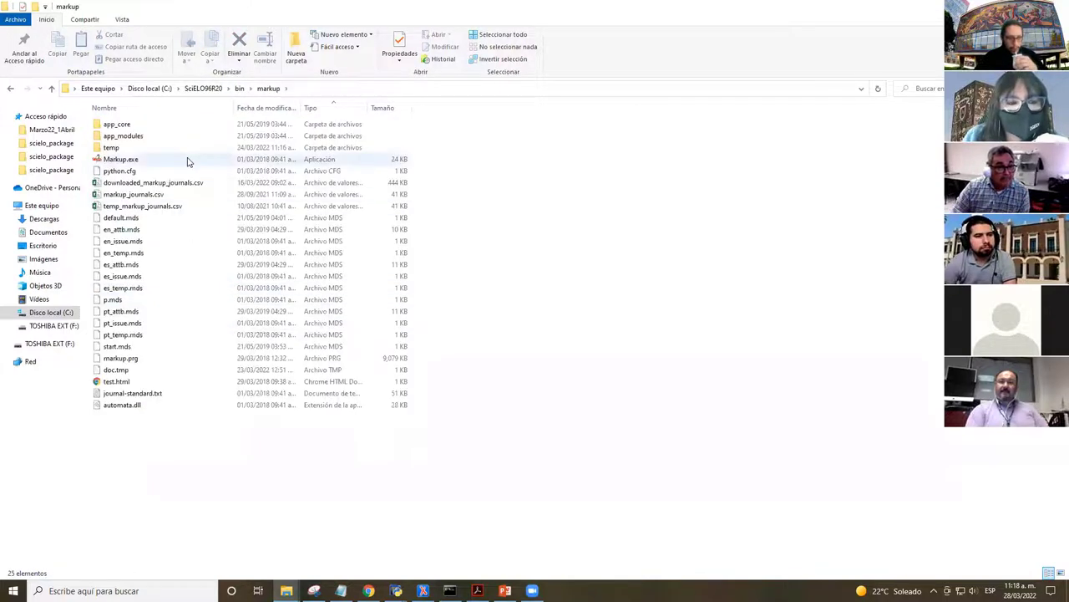
- Run Markup.exe as administrator and enable the disabled macros in Word
left_click(187, 162)
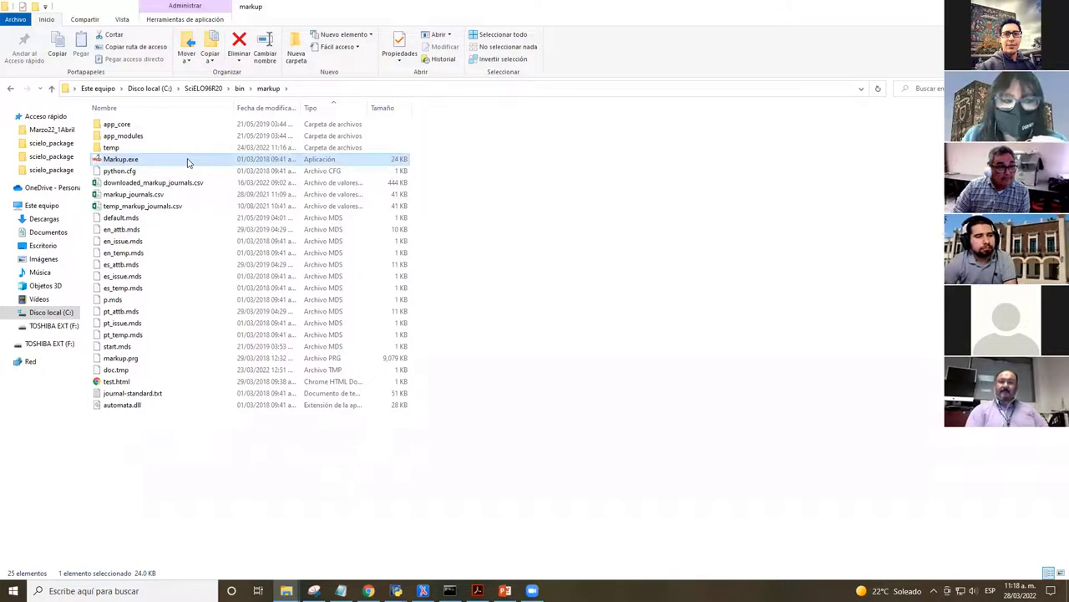
double_click(187, 161)
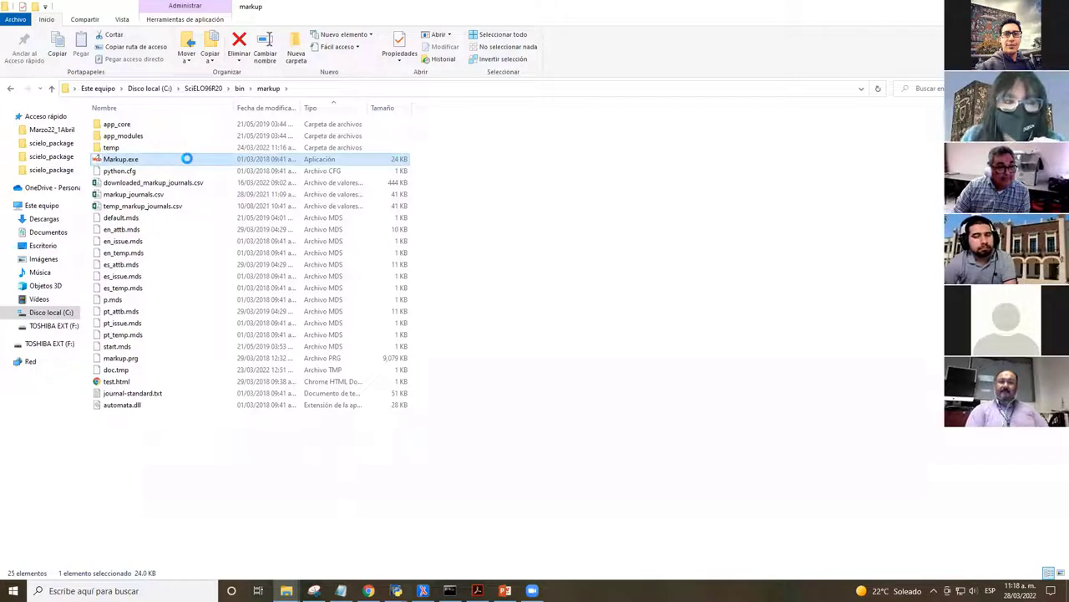
right_click(188, 159)
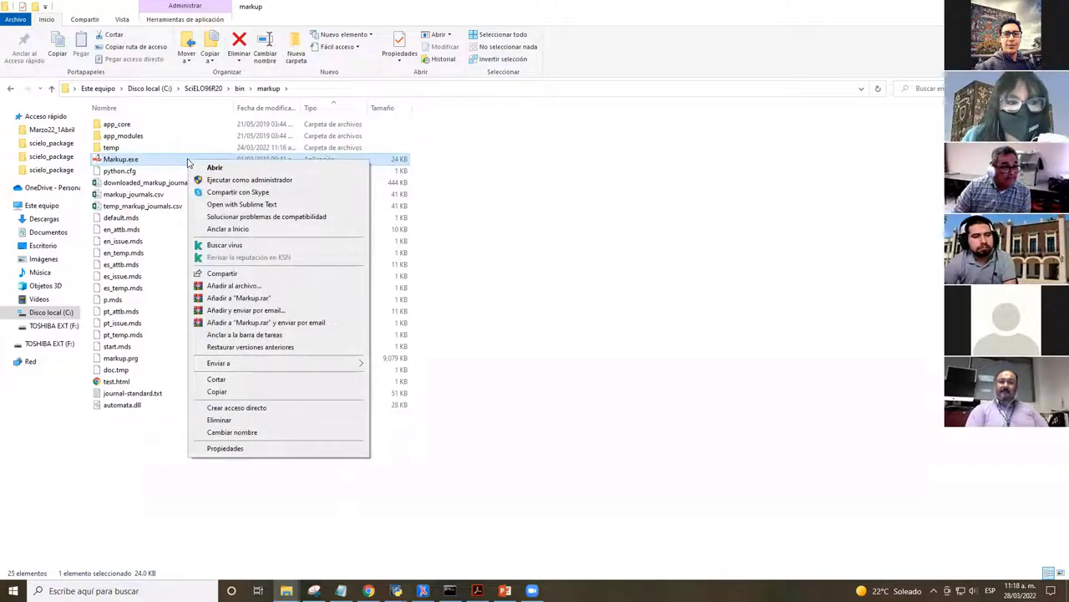
left_click(301, 181)
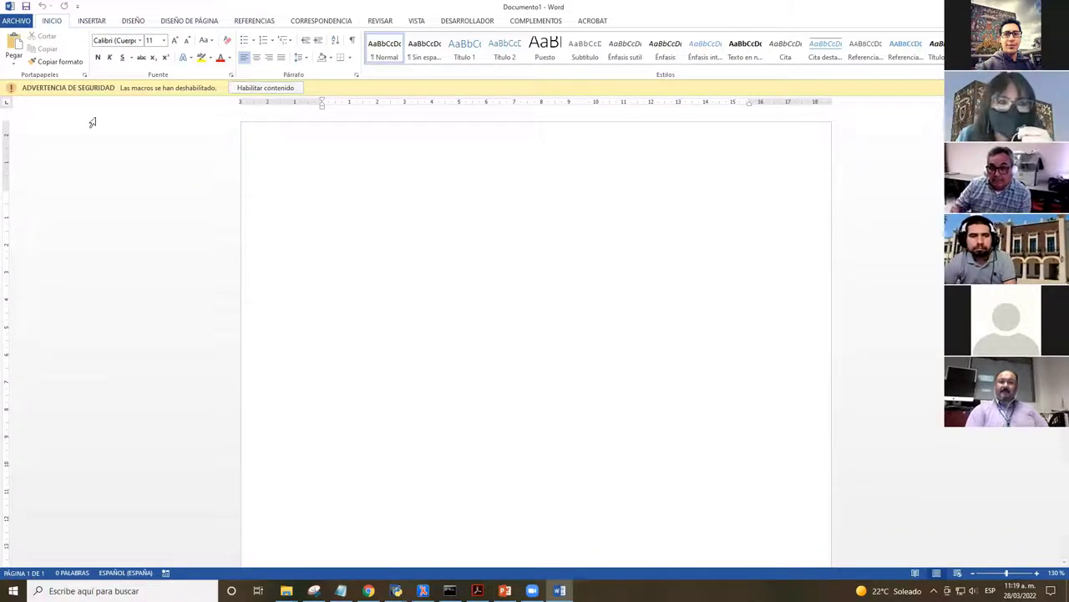
left_click(240, 91)
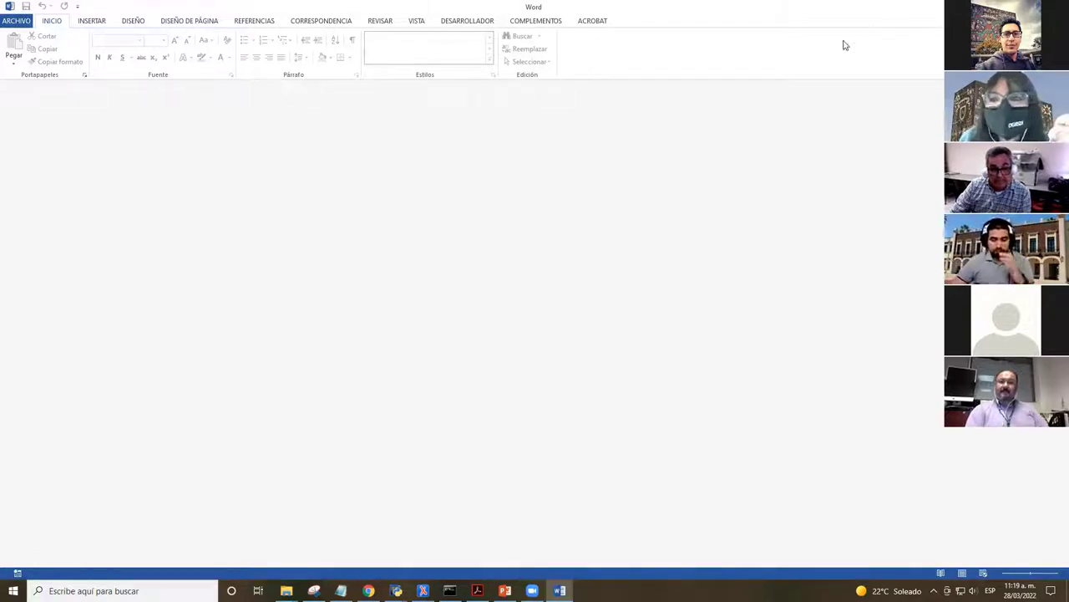
- Browse the computer for a document to open and go to the folder C:\SciELO\serial
left_click(17, 22)
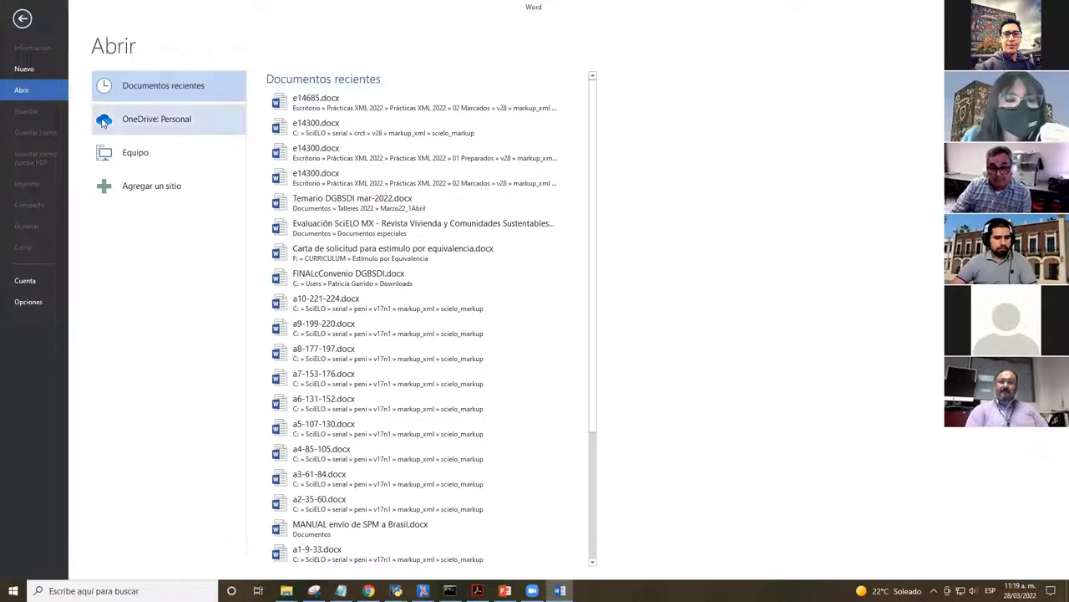
left_click(186, 158)
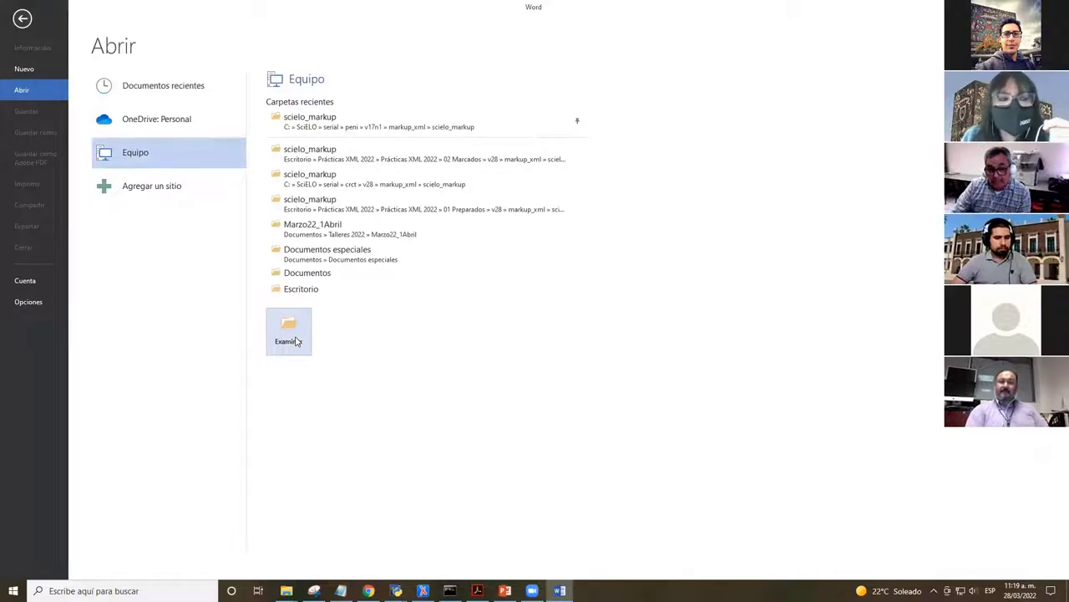
left_click(296, 343)
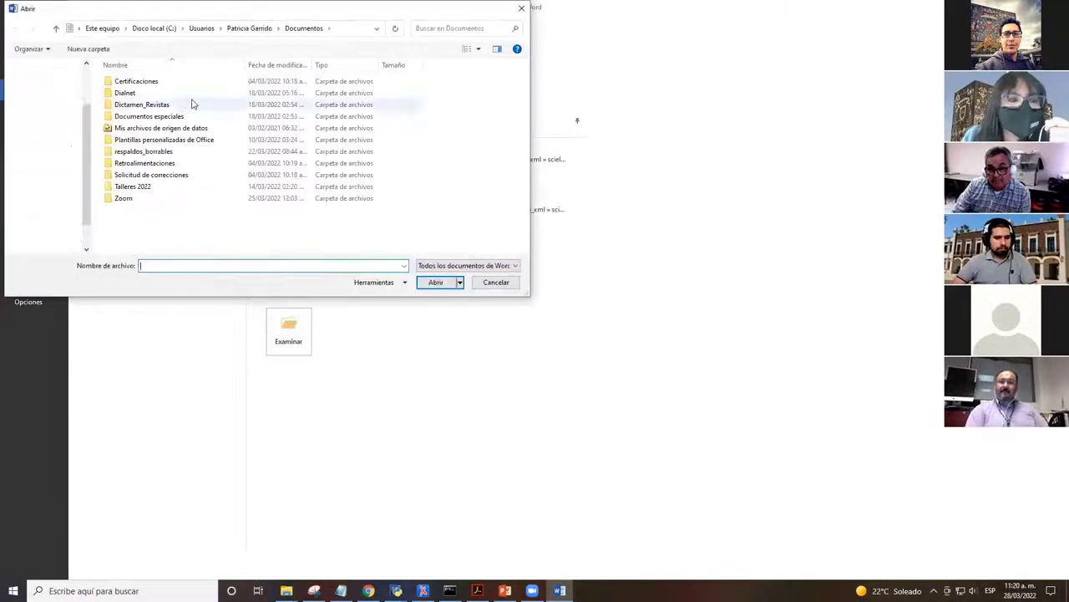
left_click(150, 29)
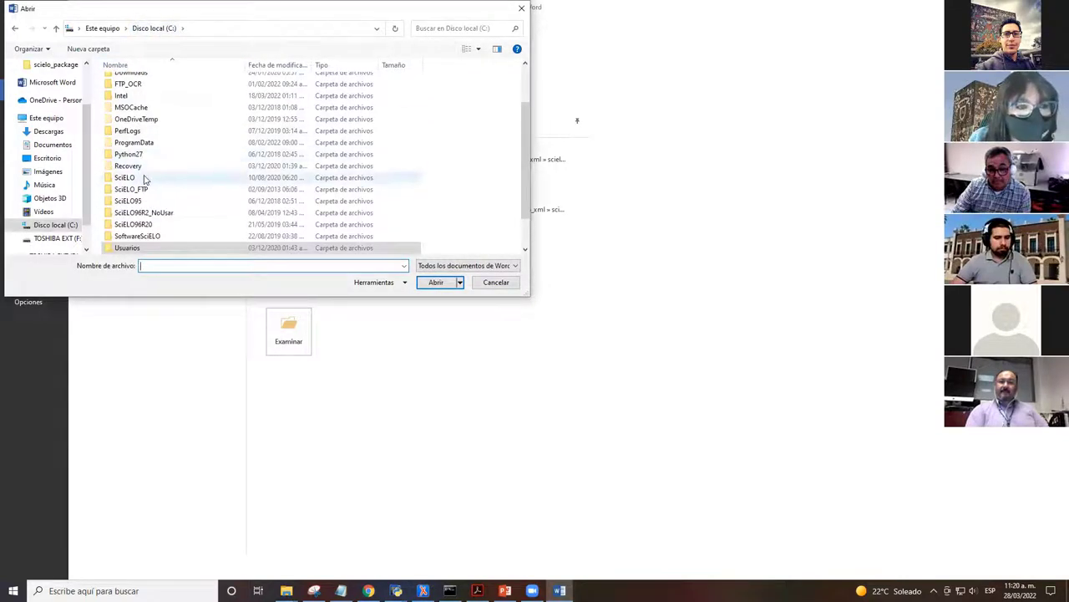
double_click(145, 178)
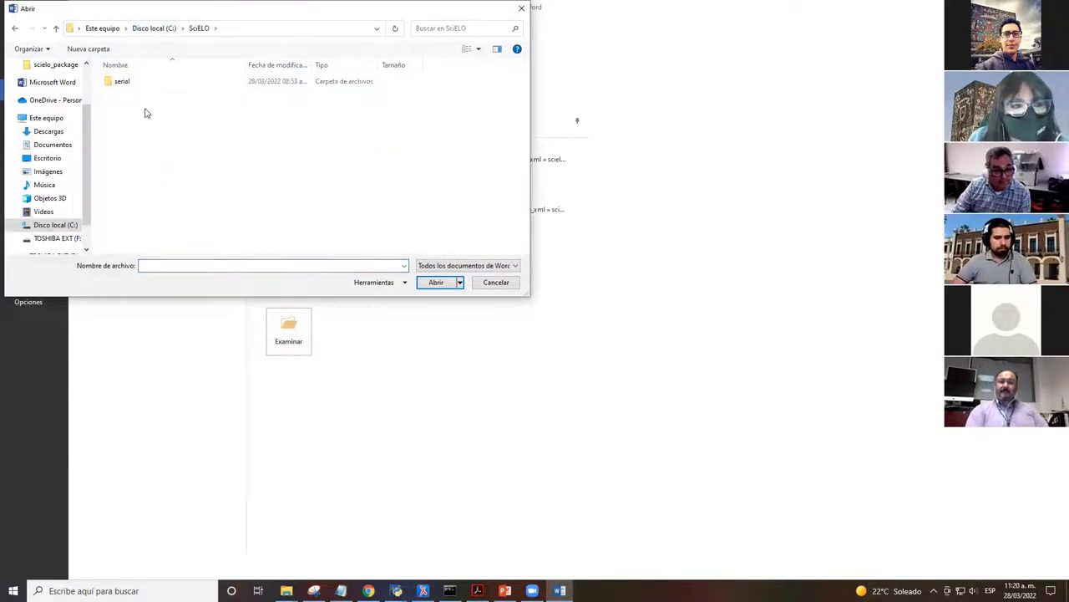
left_click(154, 83)
double_click(155, 83)
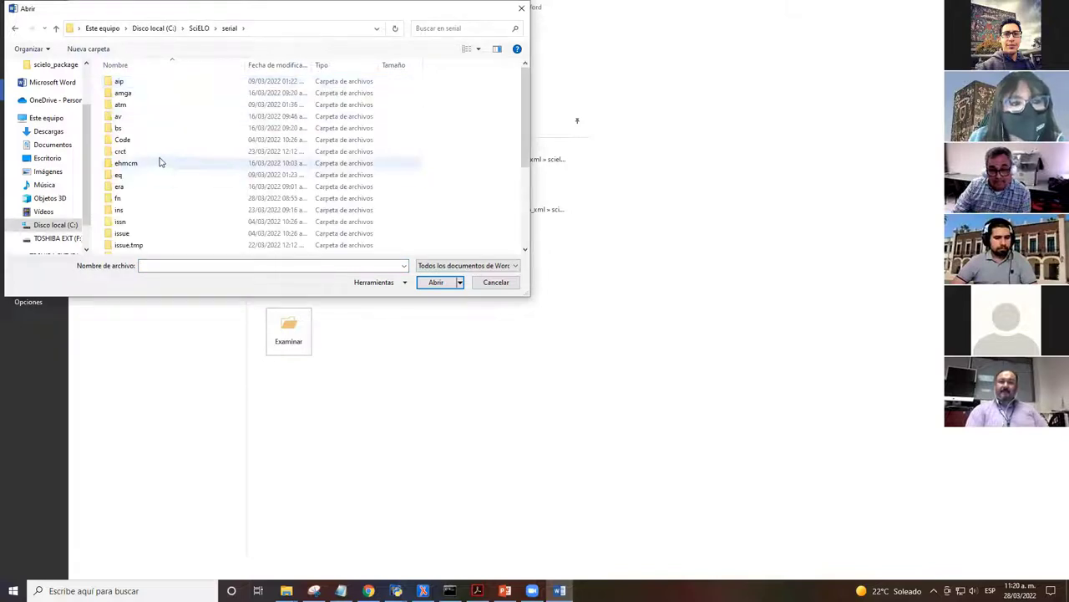
- Open e14685.docx from the crct\v28\markup_xml\scielo_markup folder inside serial
scroll(159, 162, "down", 2)
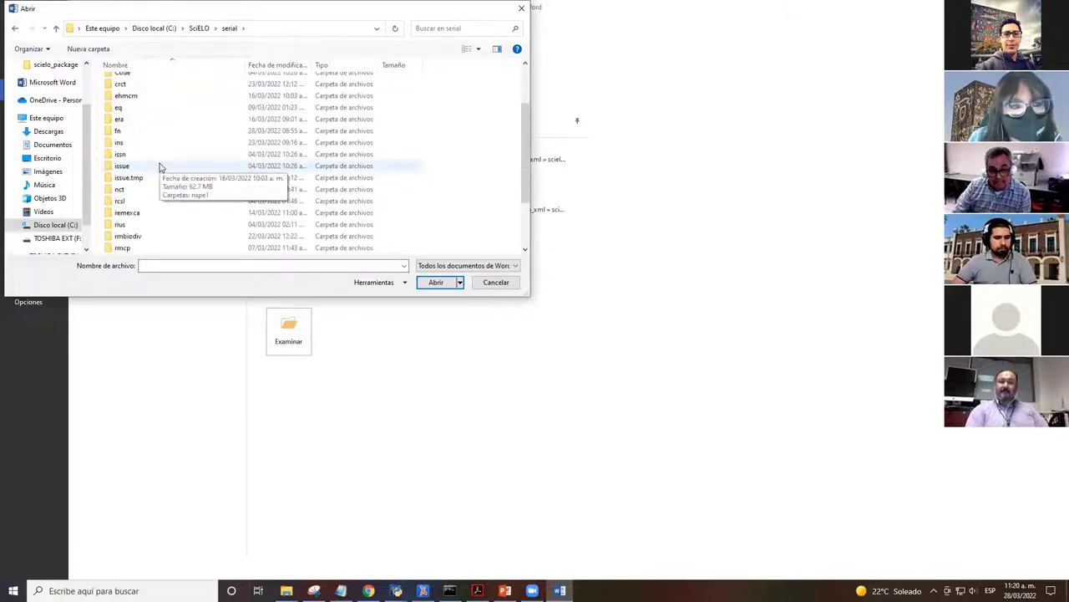
scroll(161, 165, "up", 1)
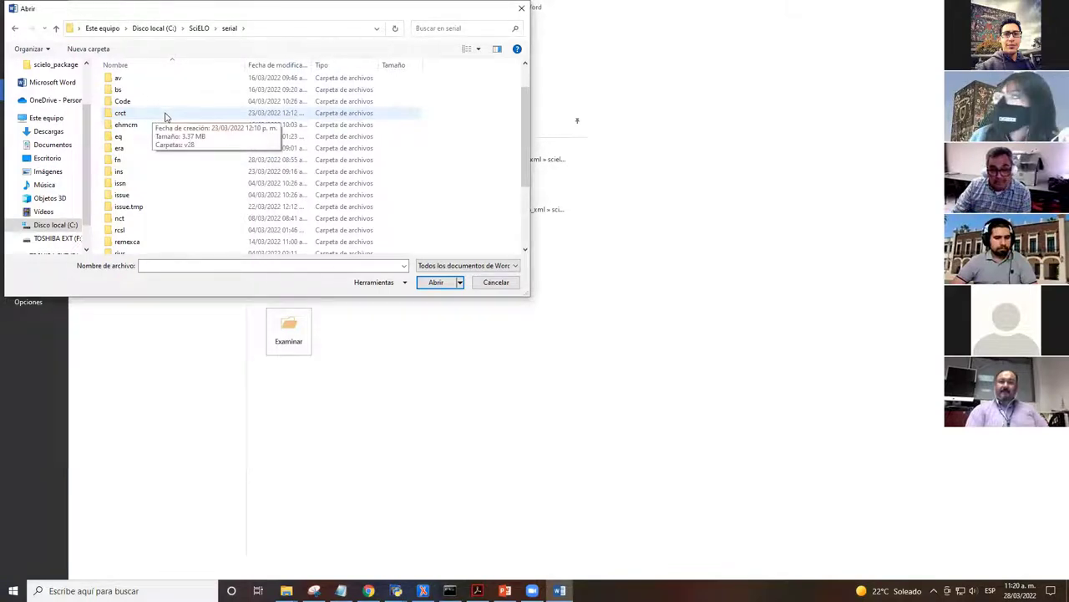
left_click(164, 117)
double_click(164, 117)
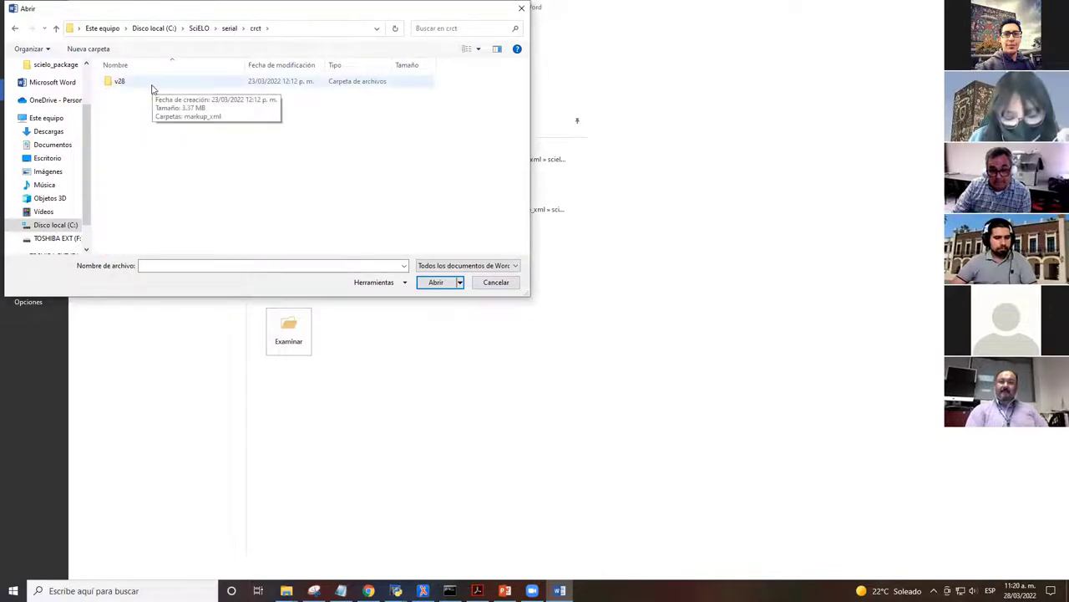
double_click(153, 88)
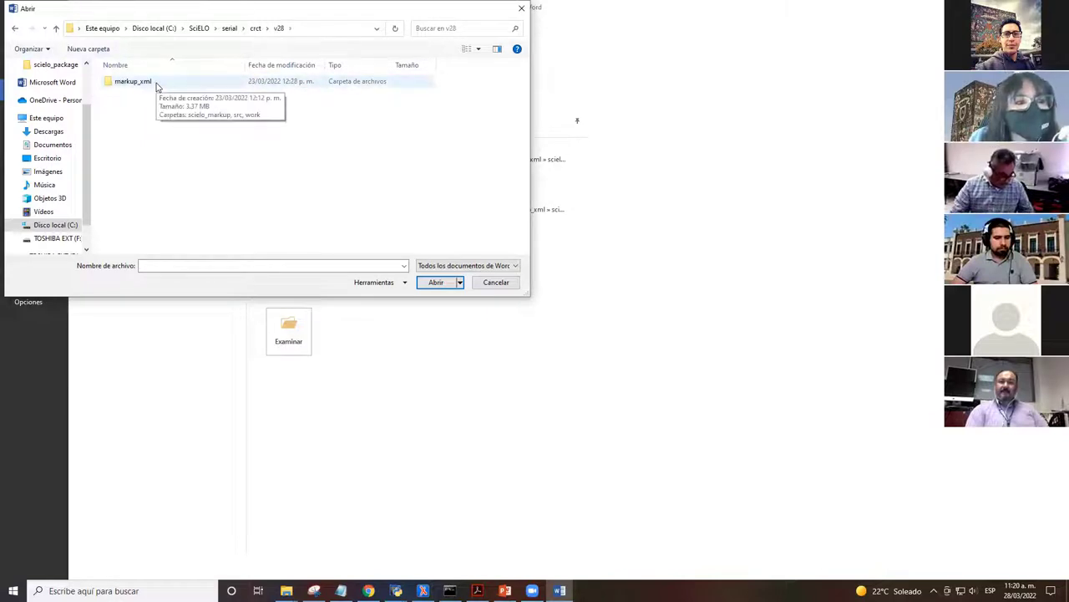
double_click(156, 86)
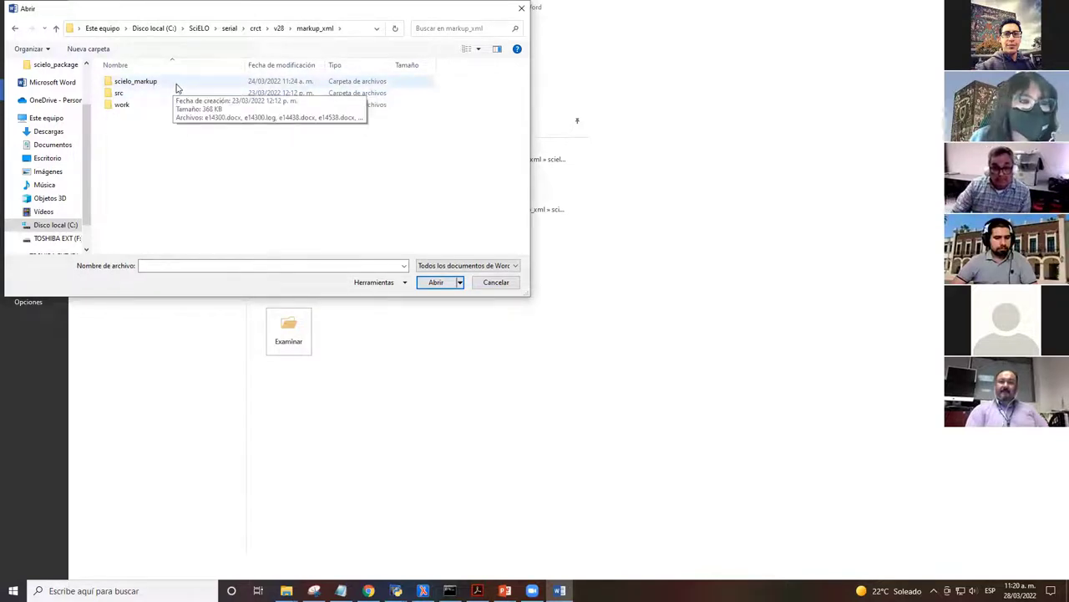
double_click(177, 84)
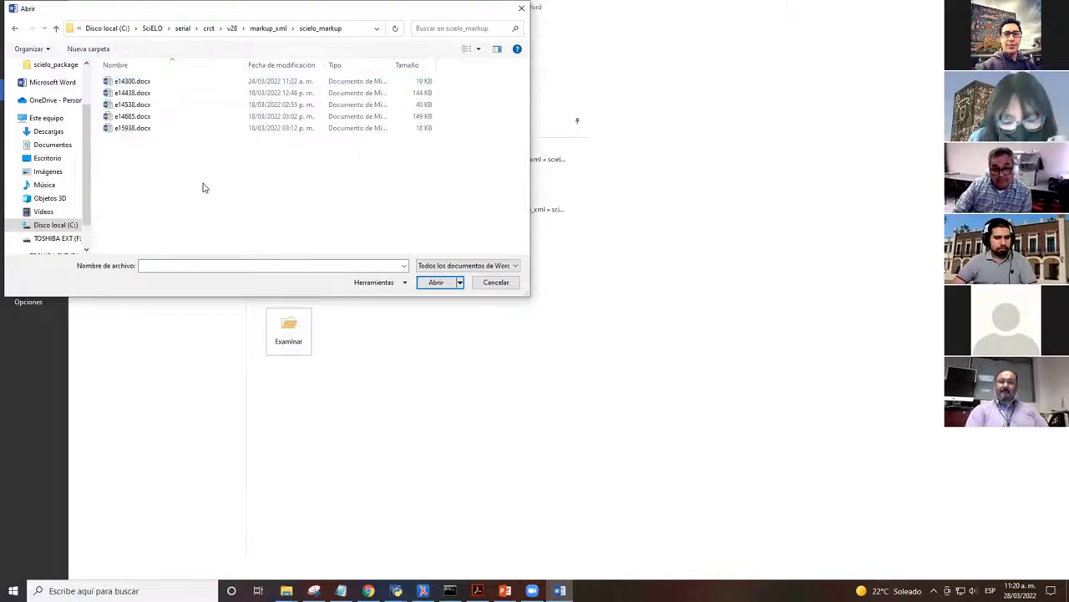
left_click(157, 122)
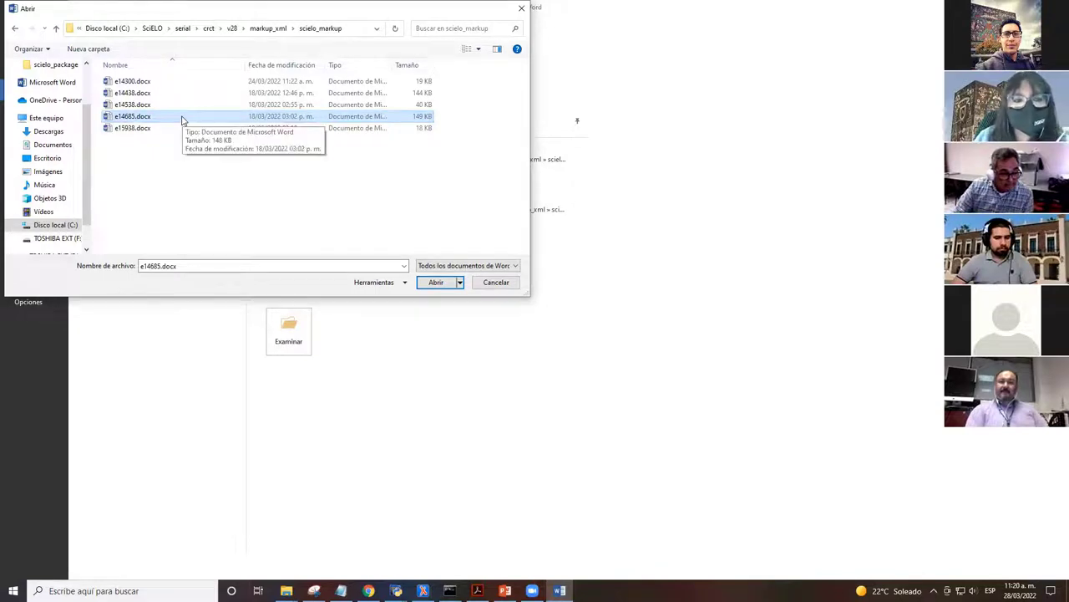
double_click(181, 118)
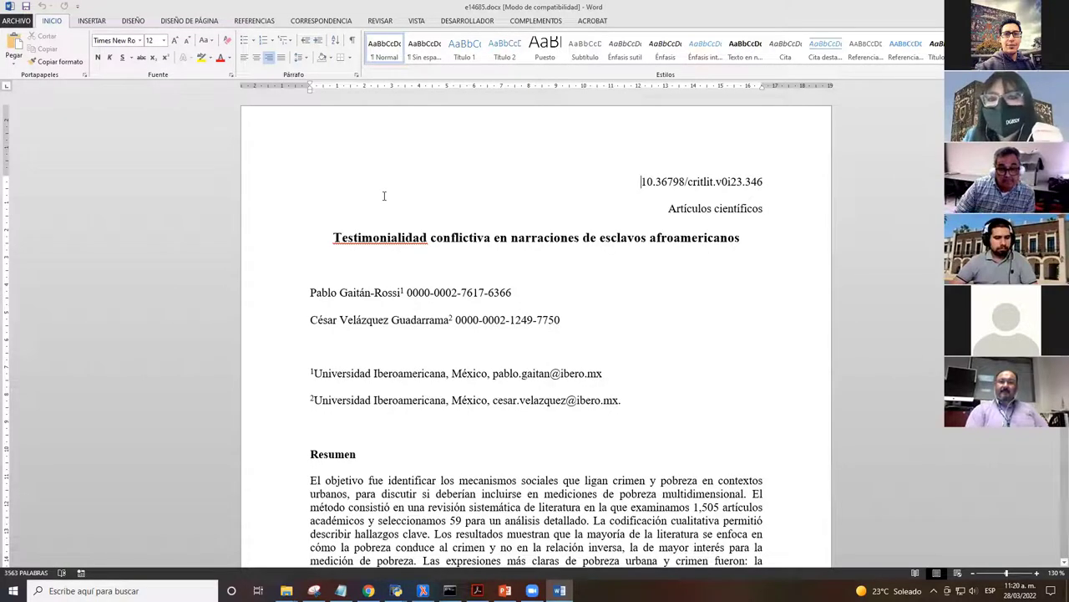
- Restore the Word window from full screen and enlarge it so it nearly fills the screen
double_click(902, 22)
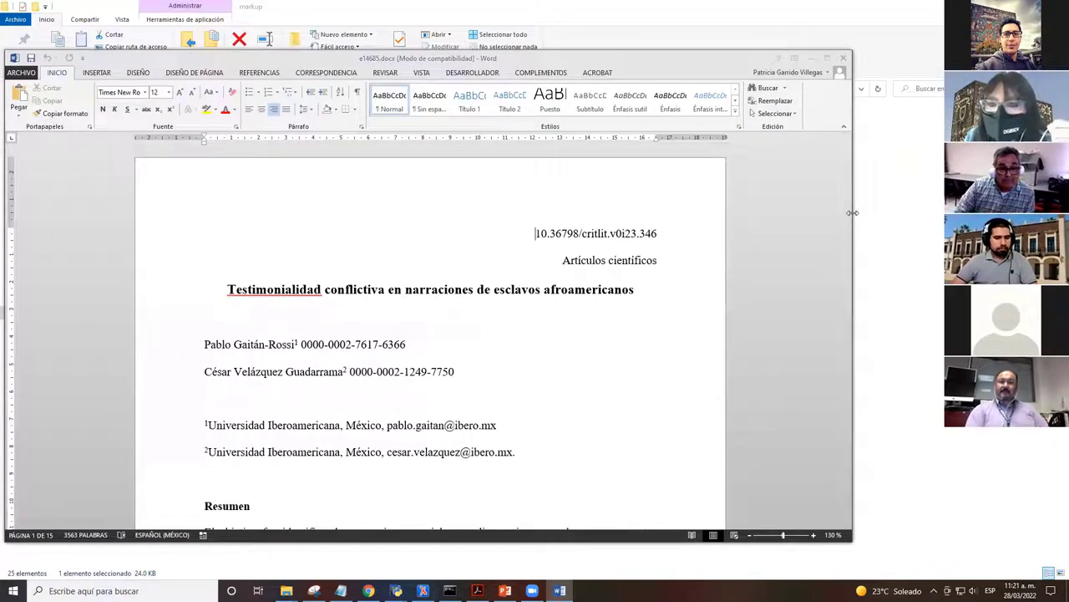
double_click(745, 54)
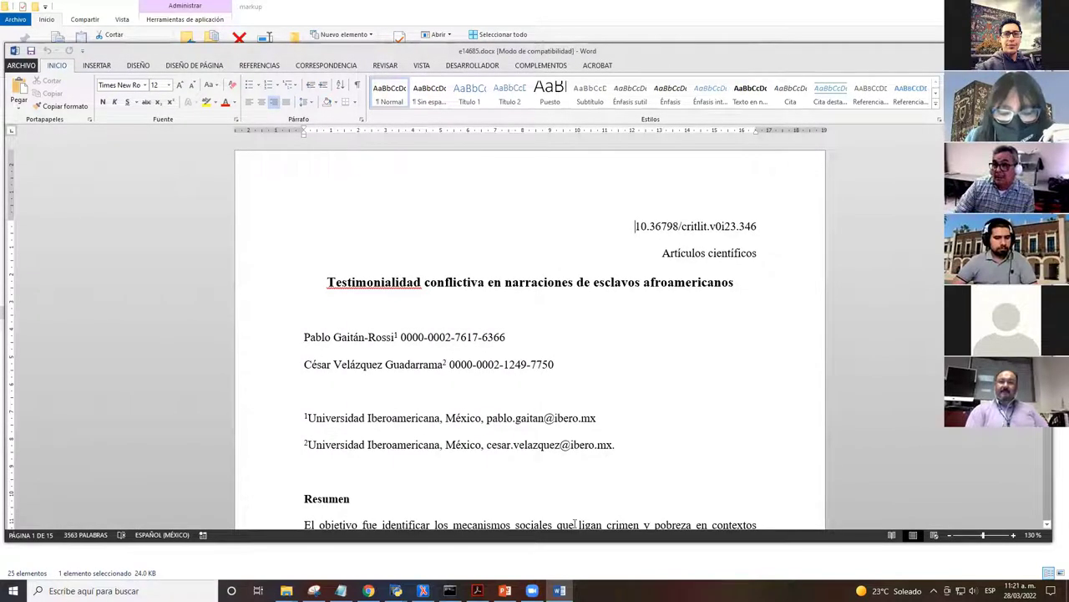
left_click_drag(575, 542, 575, 550)
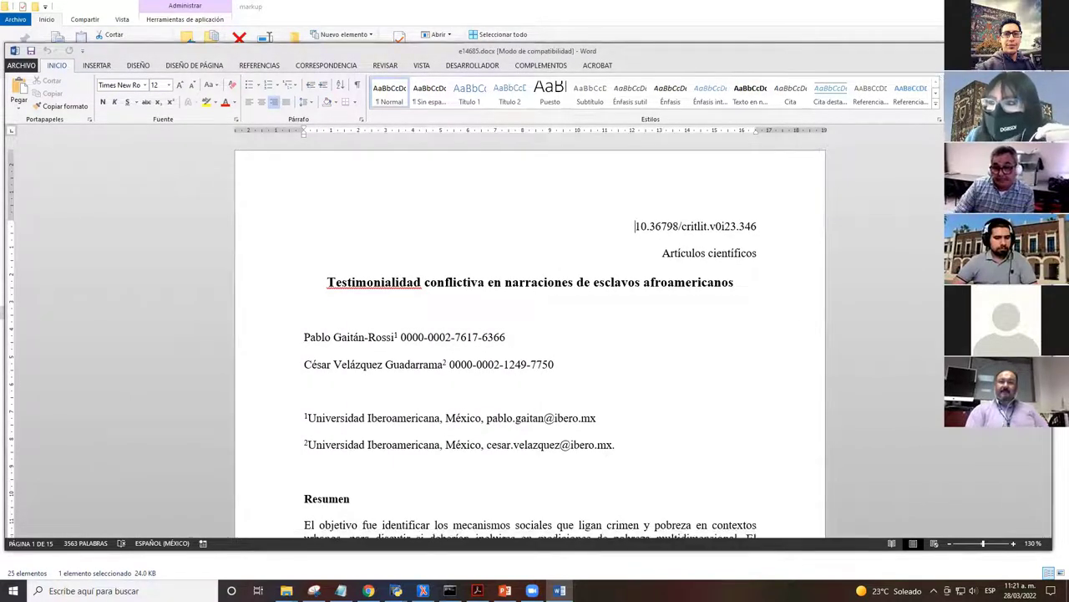
- Set the Windows display scale for text and apps to 125% in the screen settings
key("super+d")
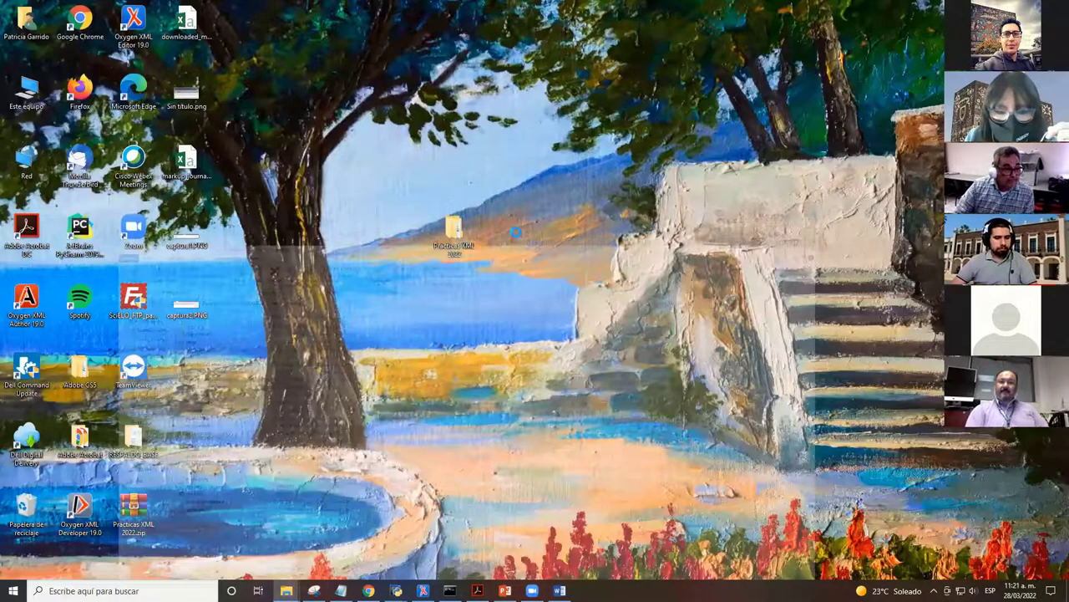
right_click(516, 235)
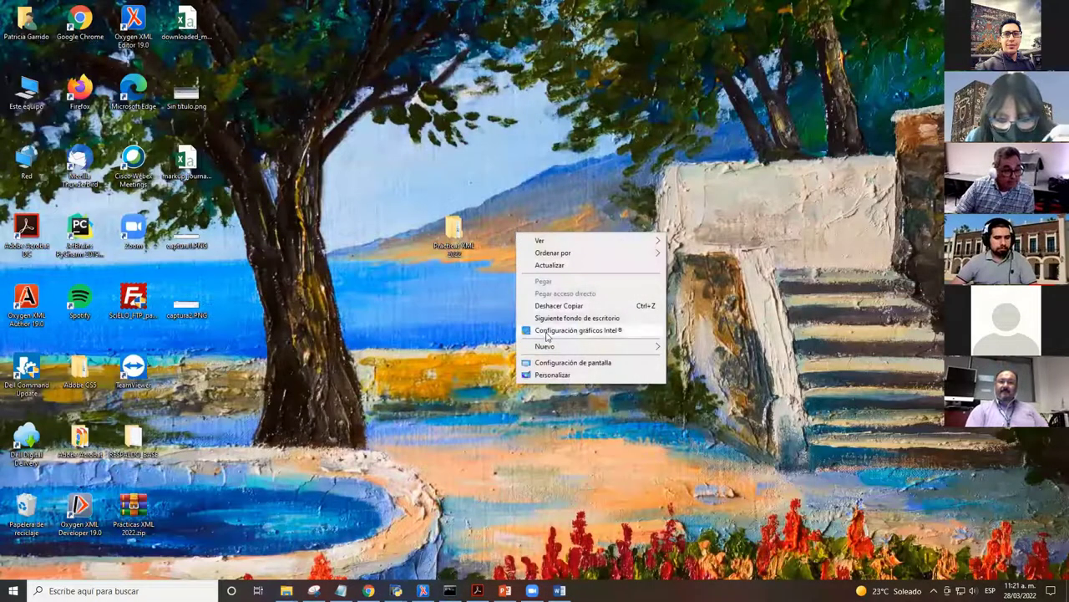
left_click(598, 362)
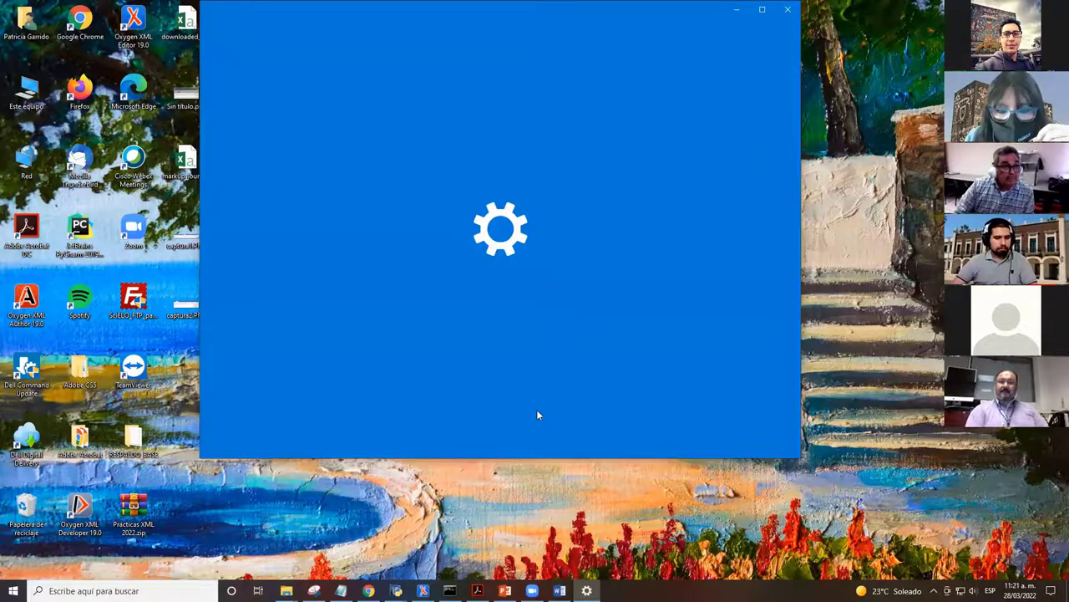
left_click(559, 591)
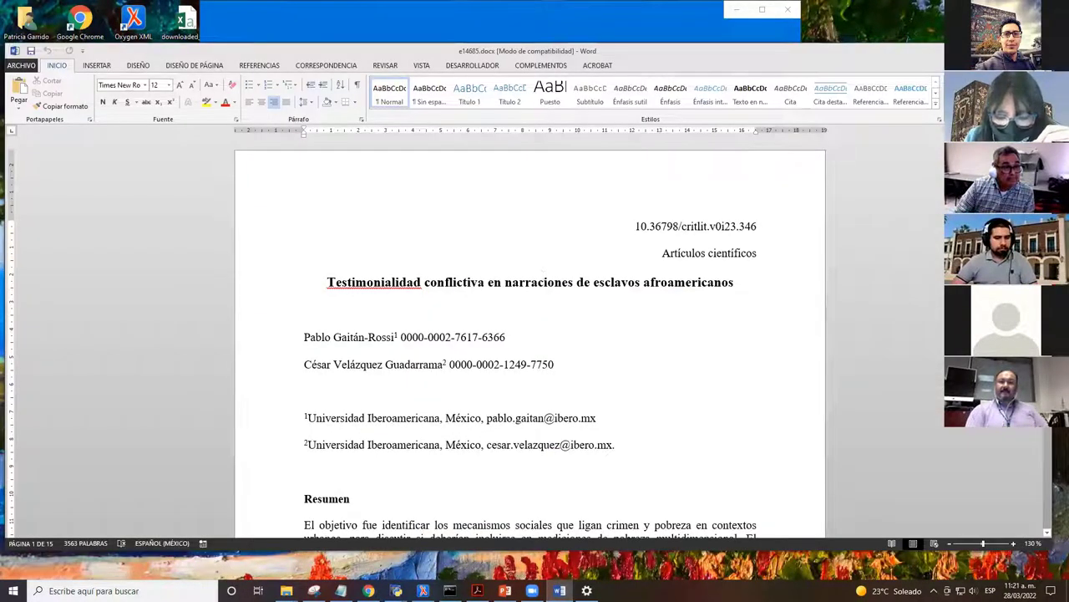
left_click(586, 591)
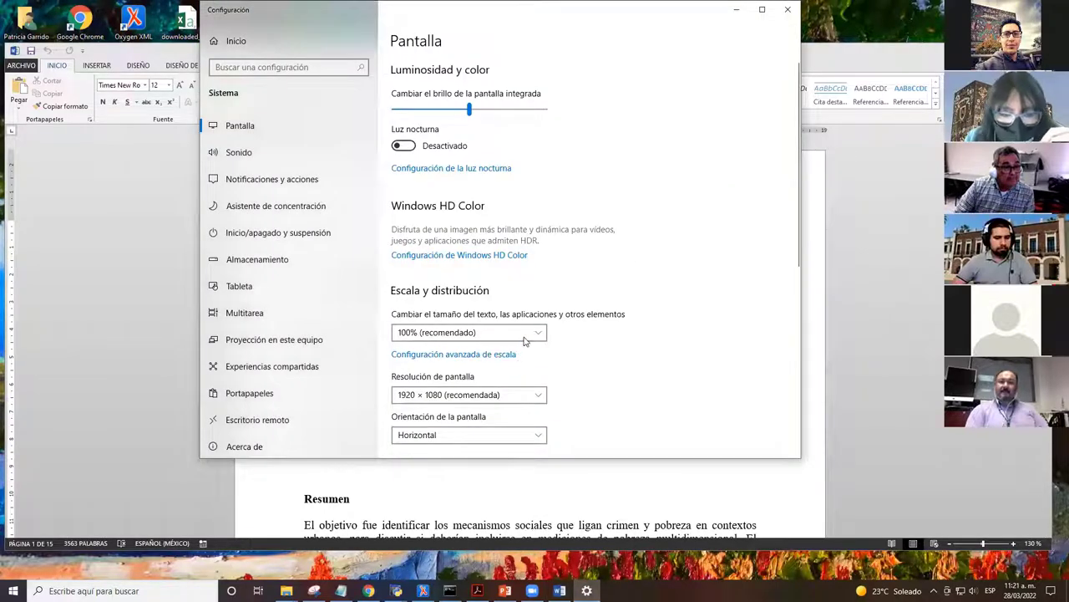
left_click(527, 339)
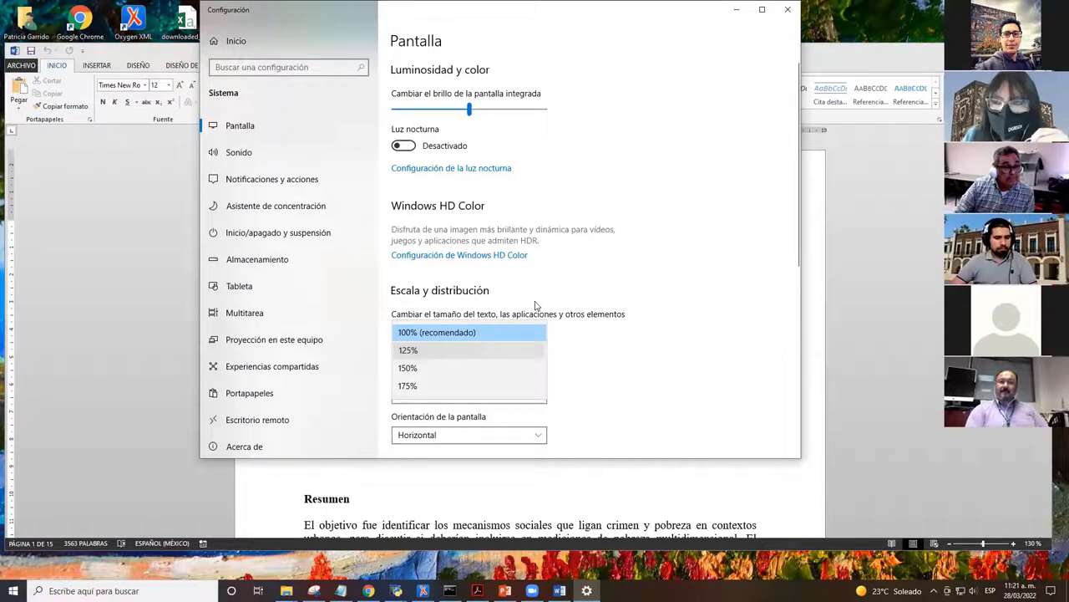
left_click(408, 350)
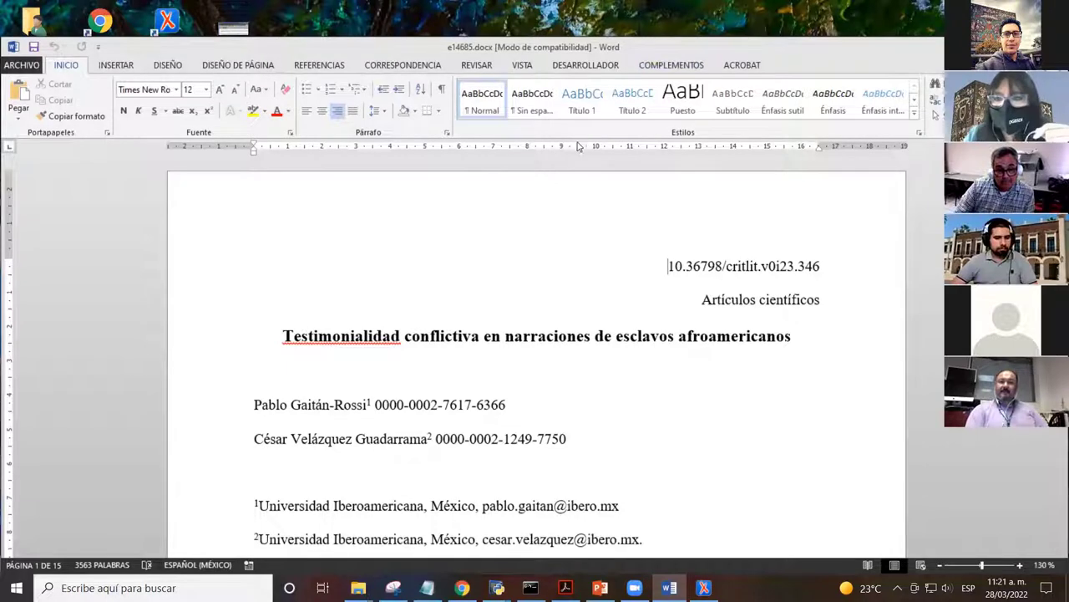
- Start the Marcación DTD-SciELO markup on e14685.docx and clear the text selection
left_click(687, 67)
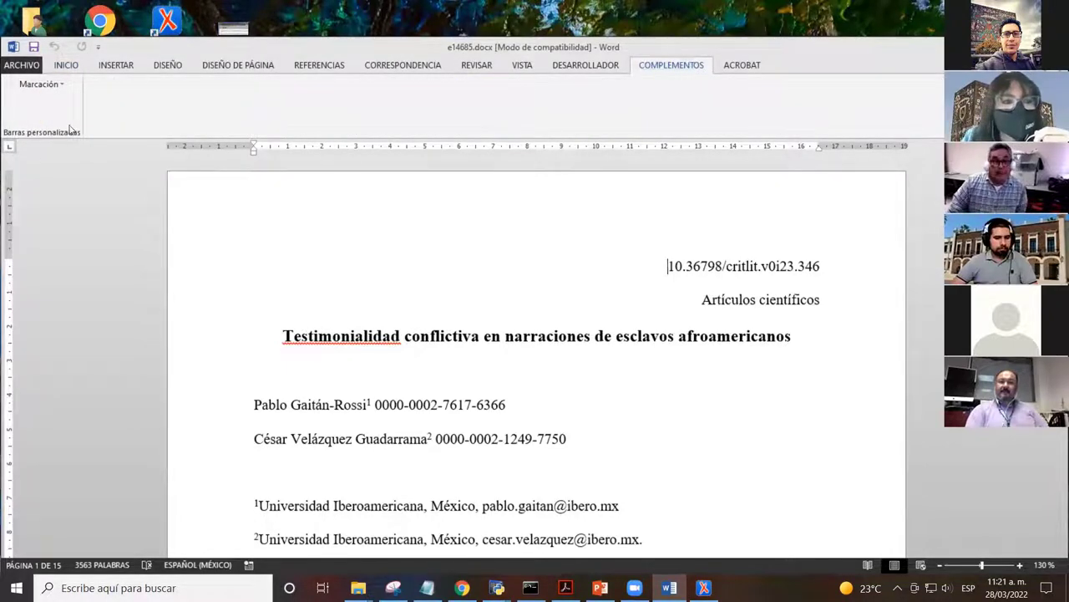
left_click(41, 85)
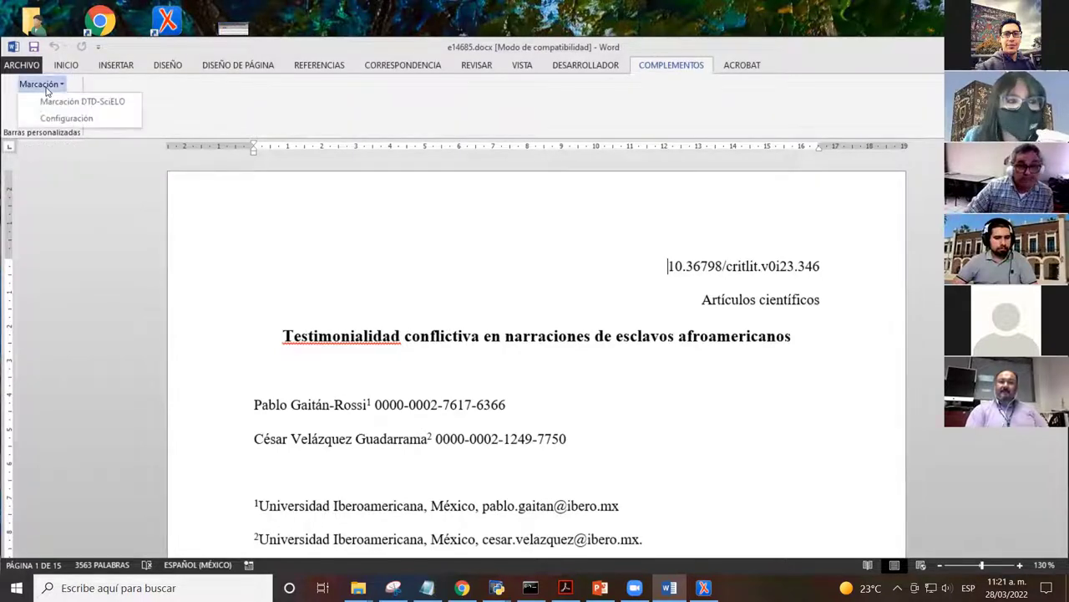
left_click(89, 101)
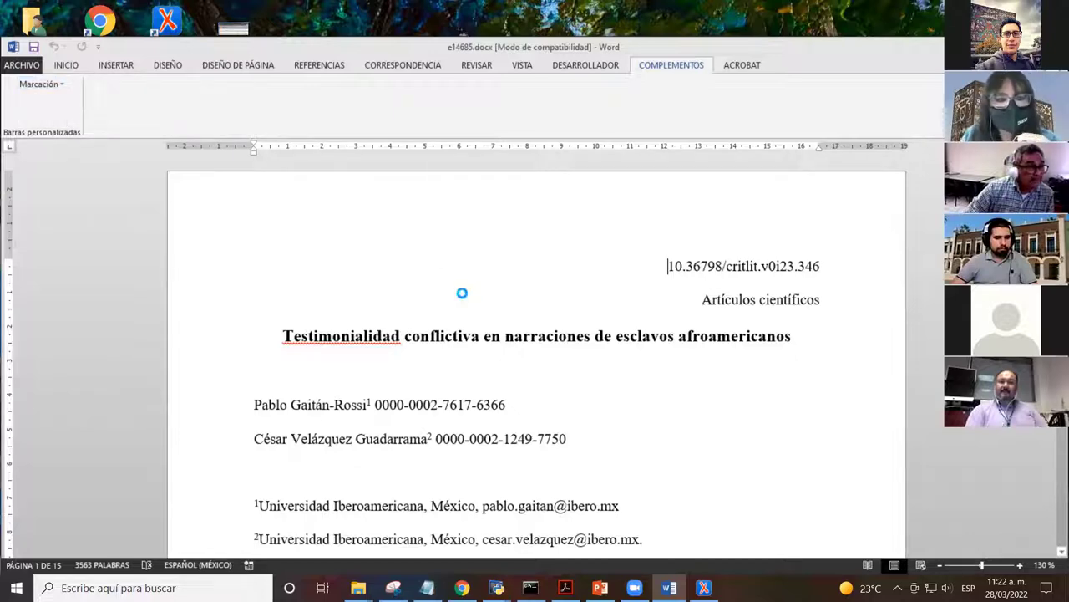
key("ctrl+a")
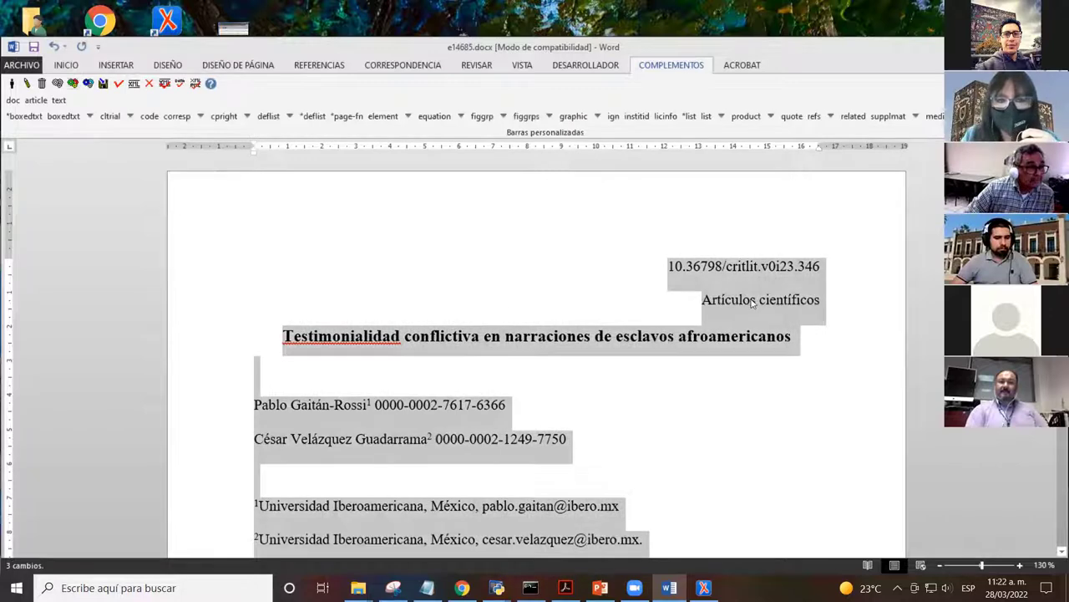
left_click(639, 279)
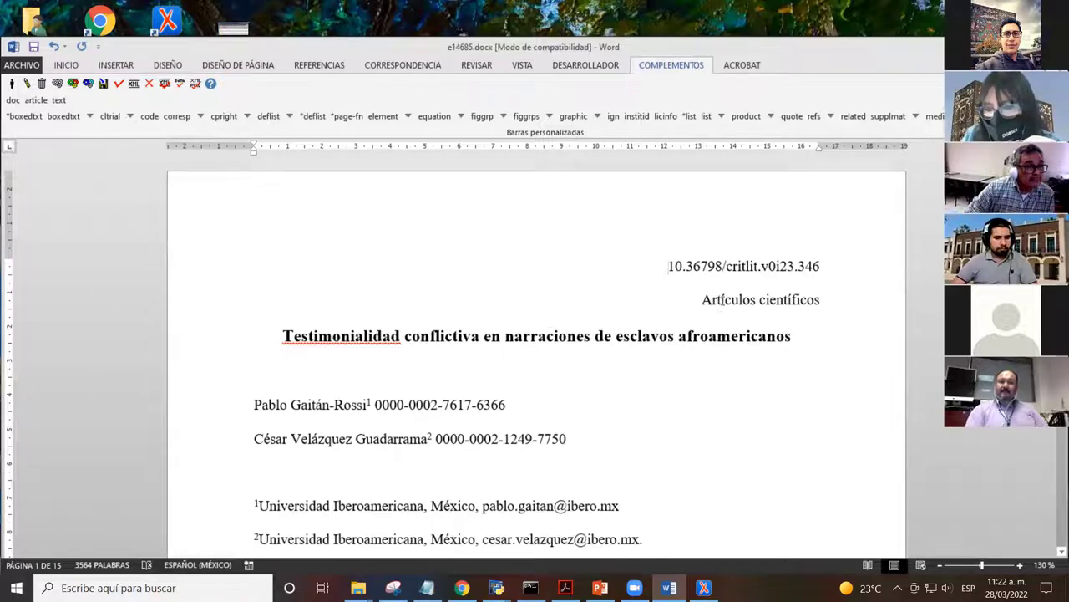
- Examine the Spanish version of the article, from title and authors through abstract, body sections and figures to the bibliography
left_click(282, 335)
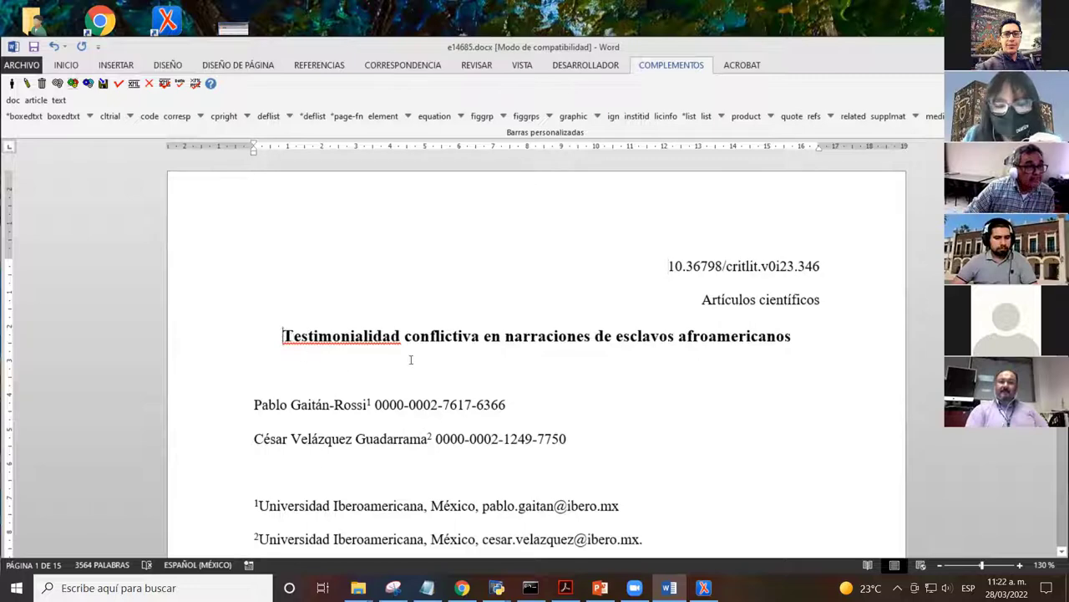
left_click(805, 342)
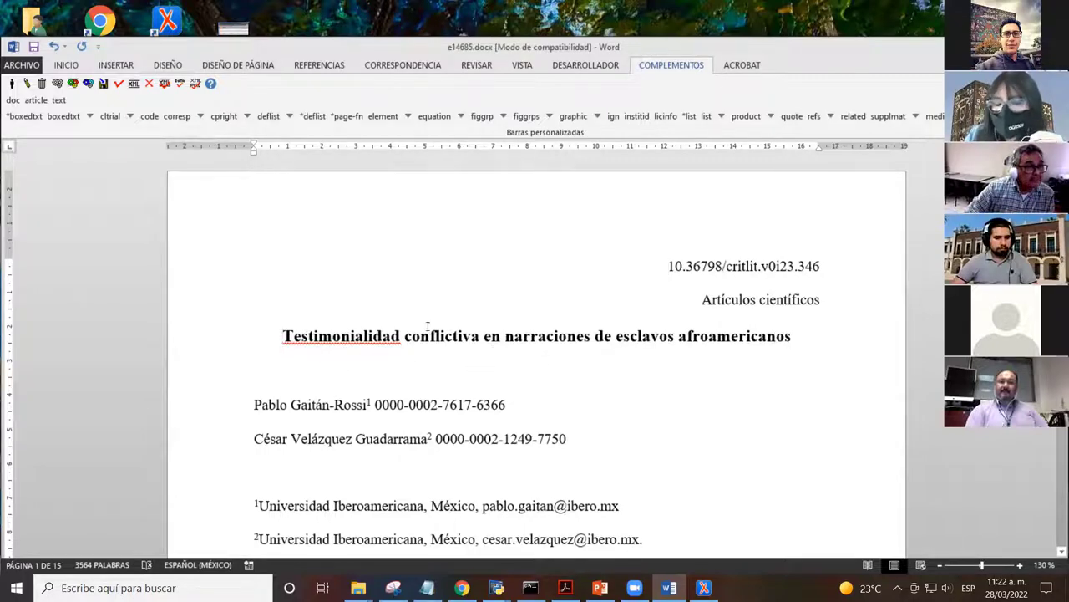
scroll(463, 324, "down", 1)
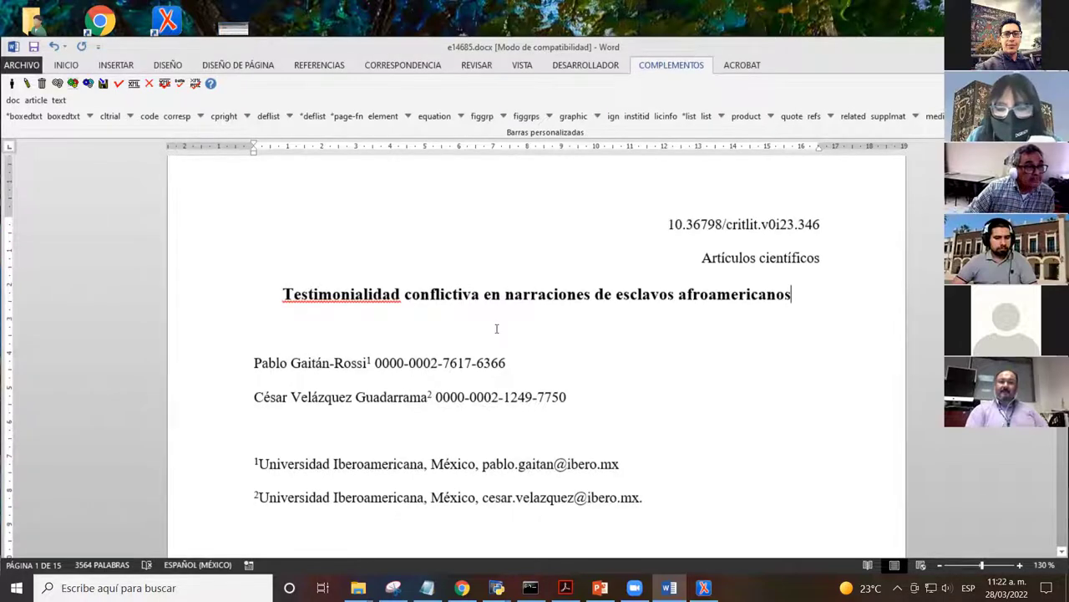
scroll(469, 322, "down", 2)
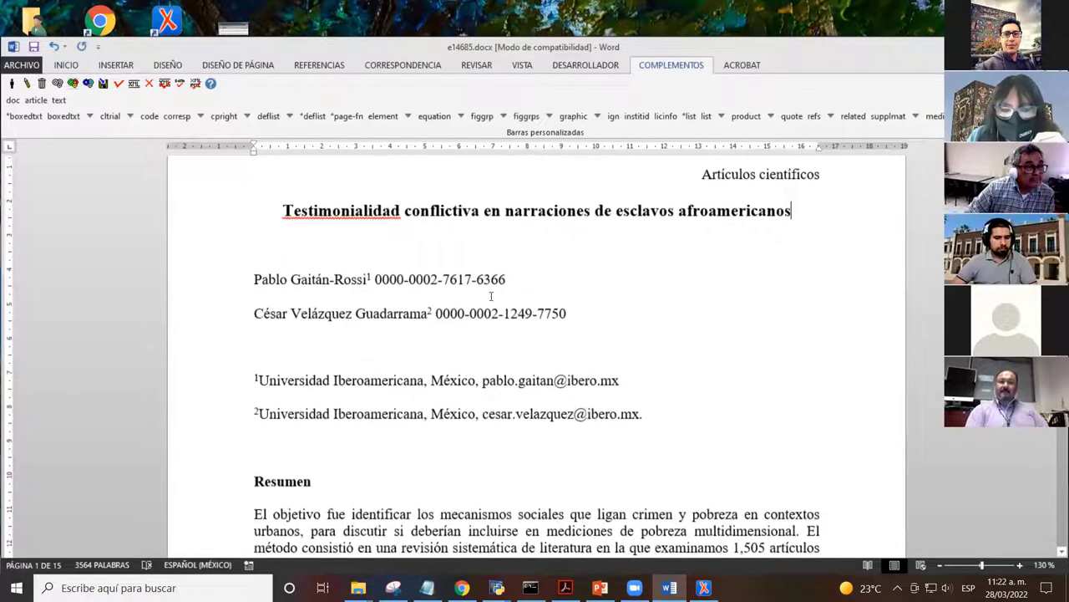
left_click(483, 220)
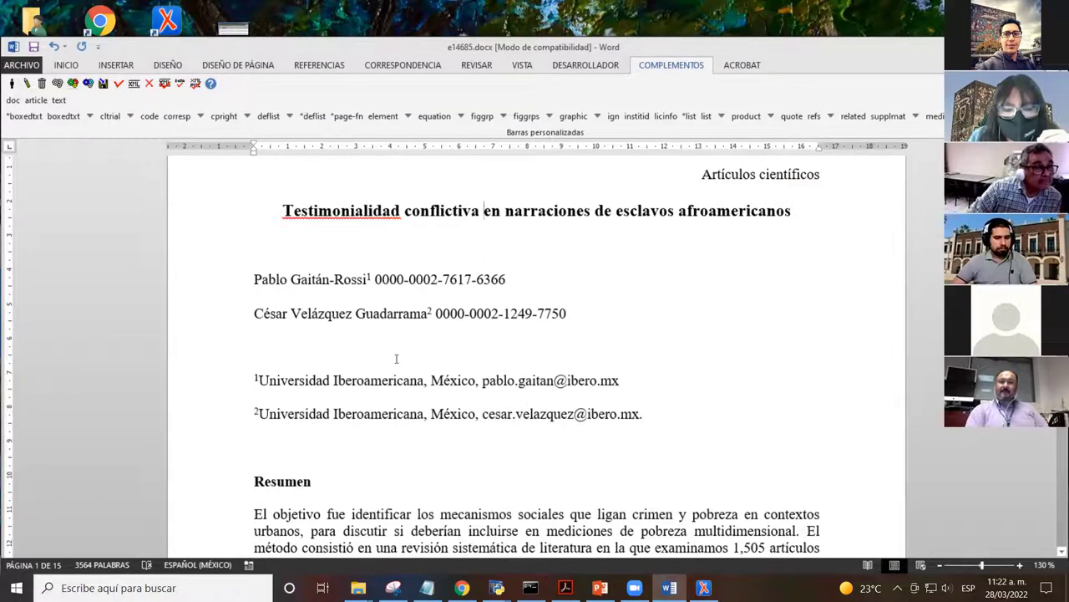
scroll(396, 359, "down", 5)
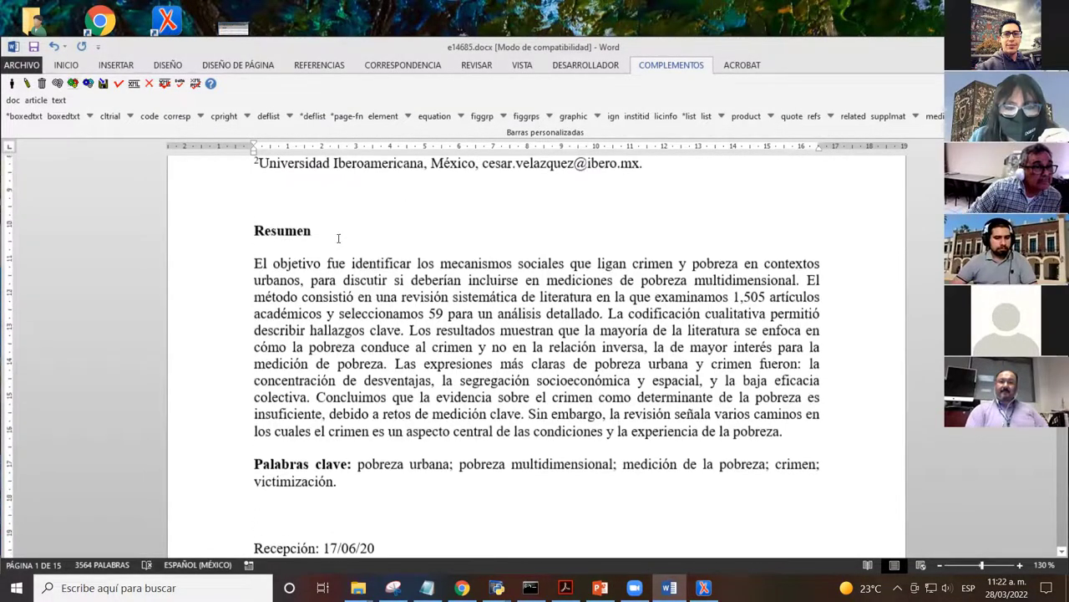
scroll(485, 284, "down", 20)
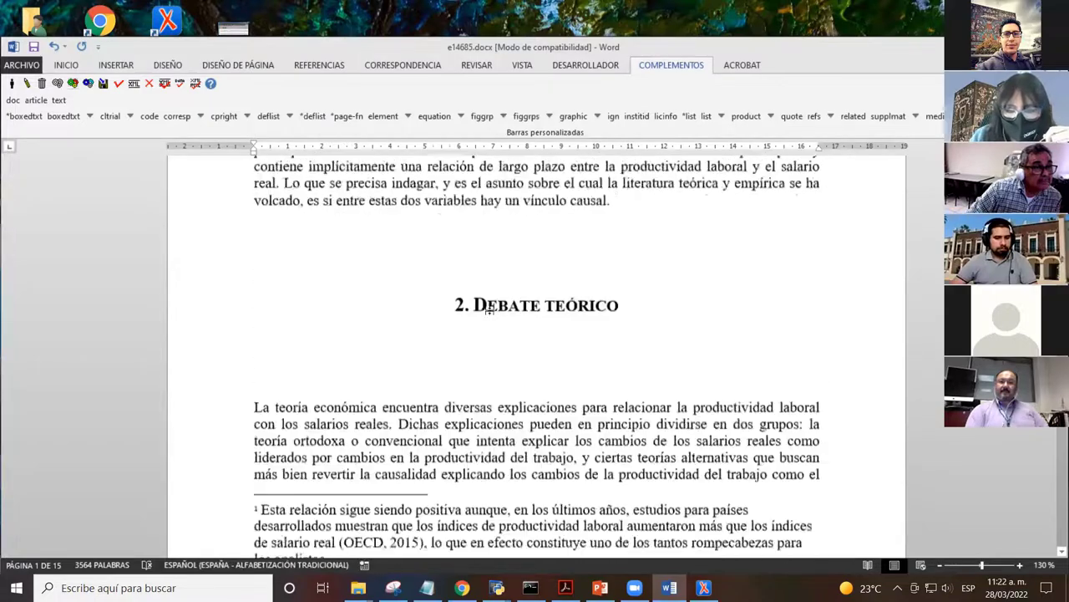
scroll(490, 307, "down", 20)
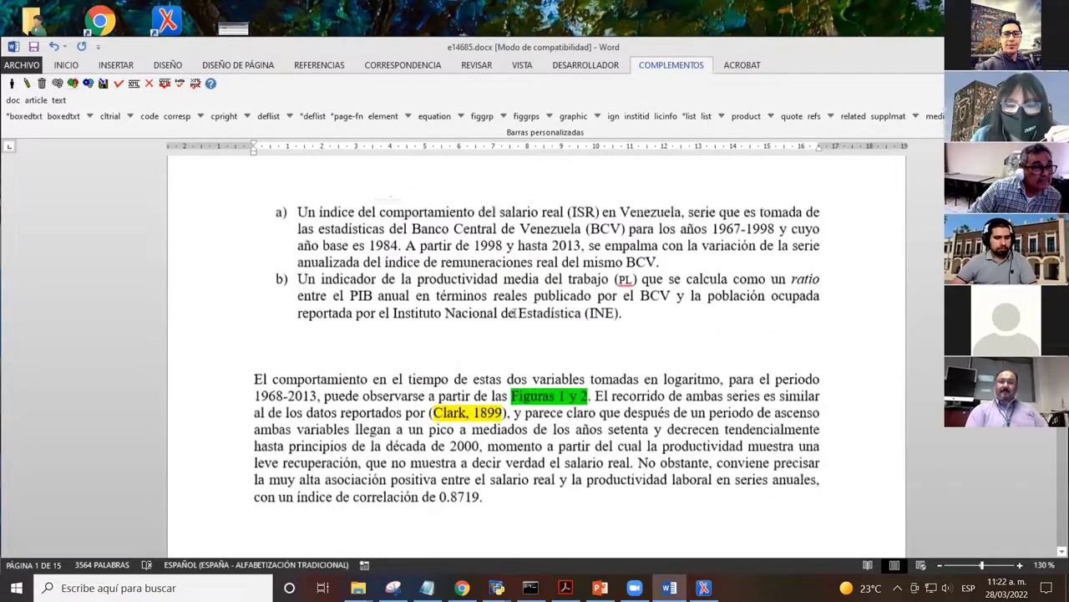
scroll(513, 313, "down", 20)
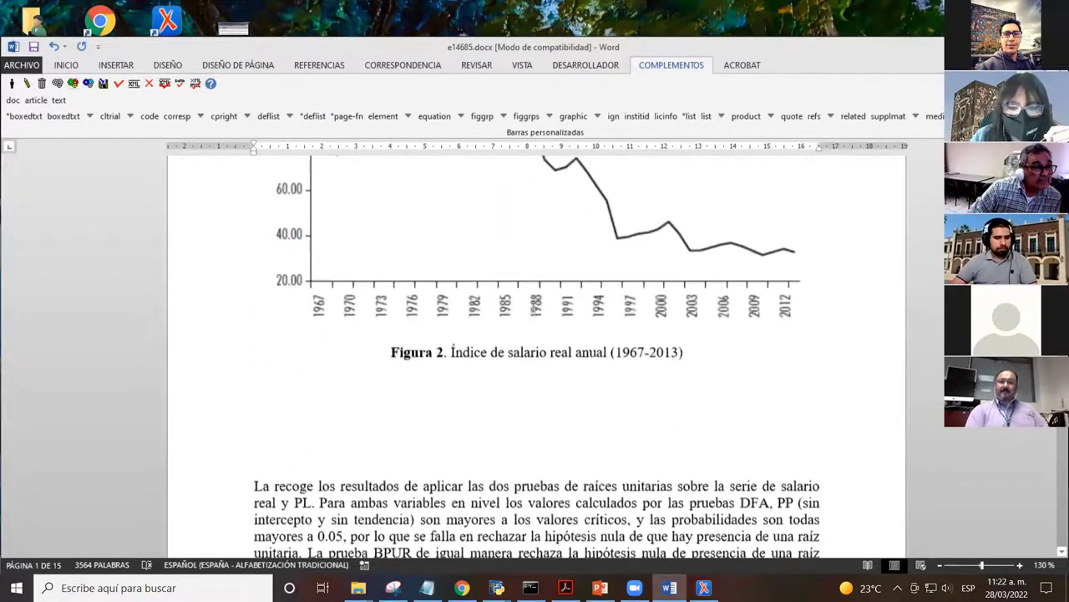
scroll(533, 307, "down", 20)
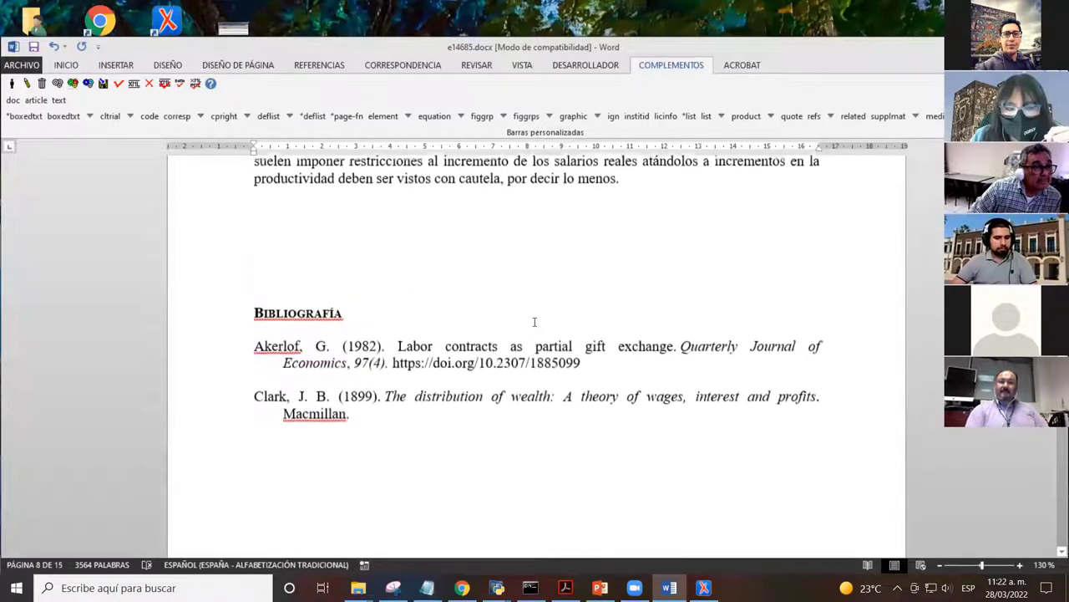
- Examine the English translation after the bibliography, including its section heading, title, abstract, key words and numbered sections
scroll(535, 322, "down", 10)
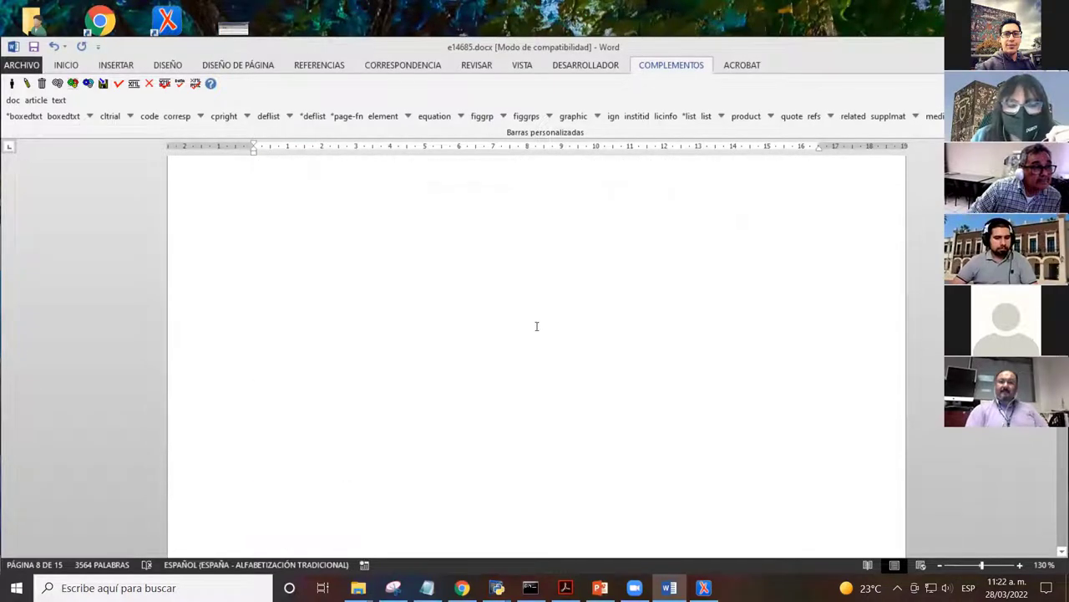
scroll(536, 326, "down", 5)
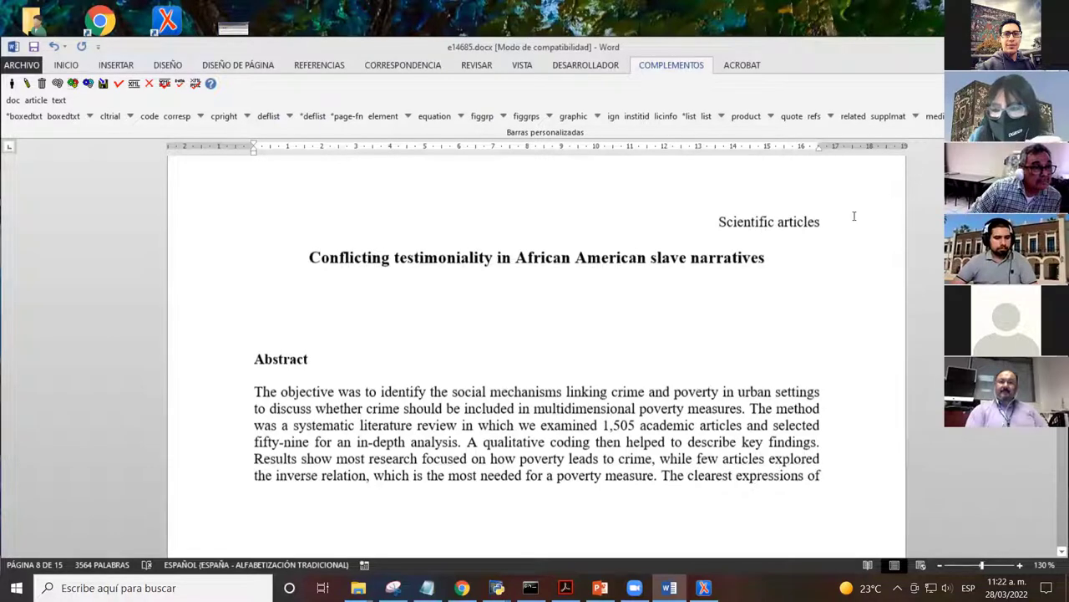
left_click(788, 278)
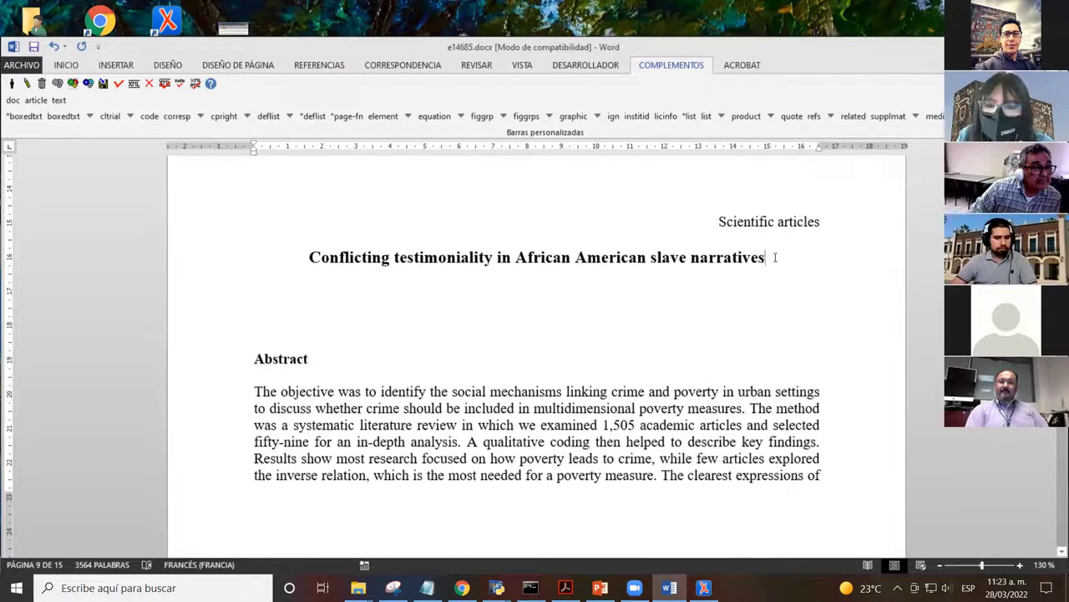
left_click(420, 266)
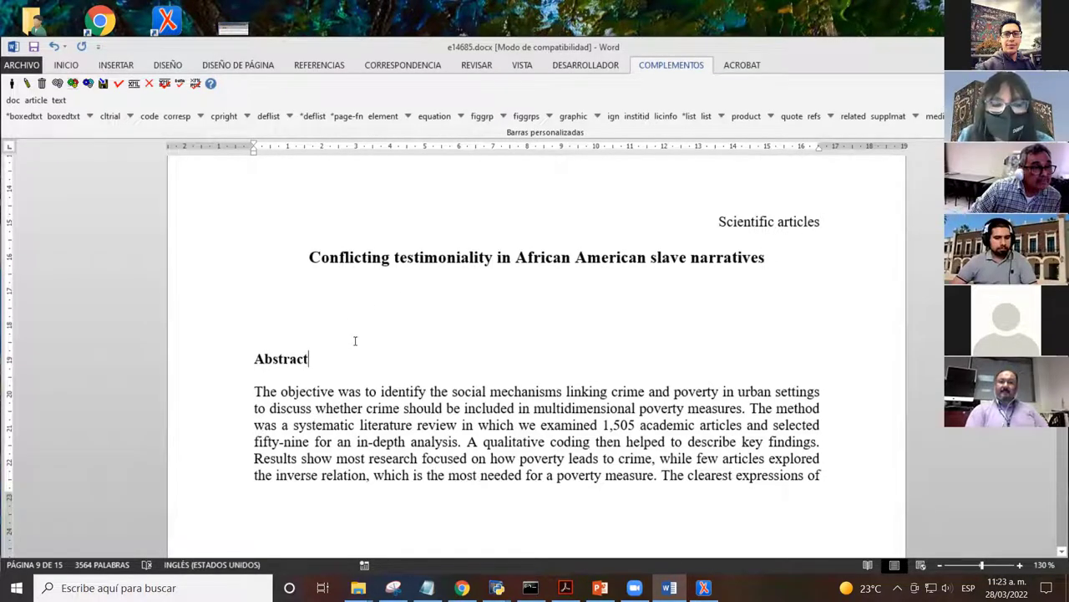
scroll(355, 341, "down", 10)
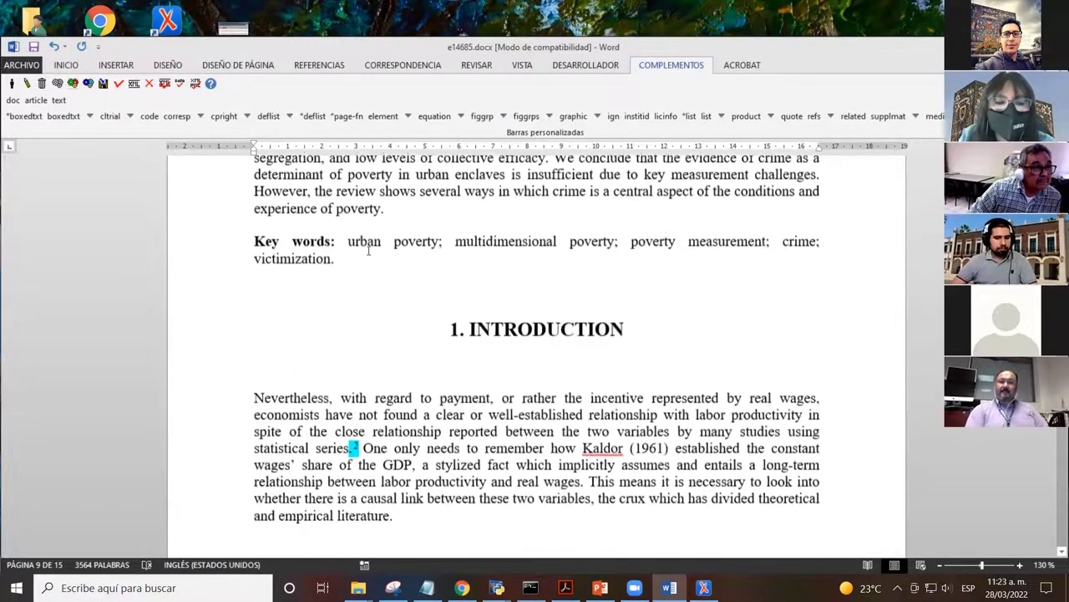
scroll(368, 251, "down", 1)
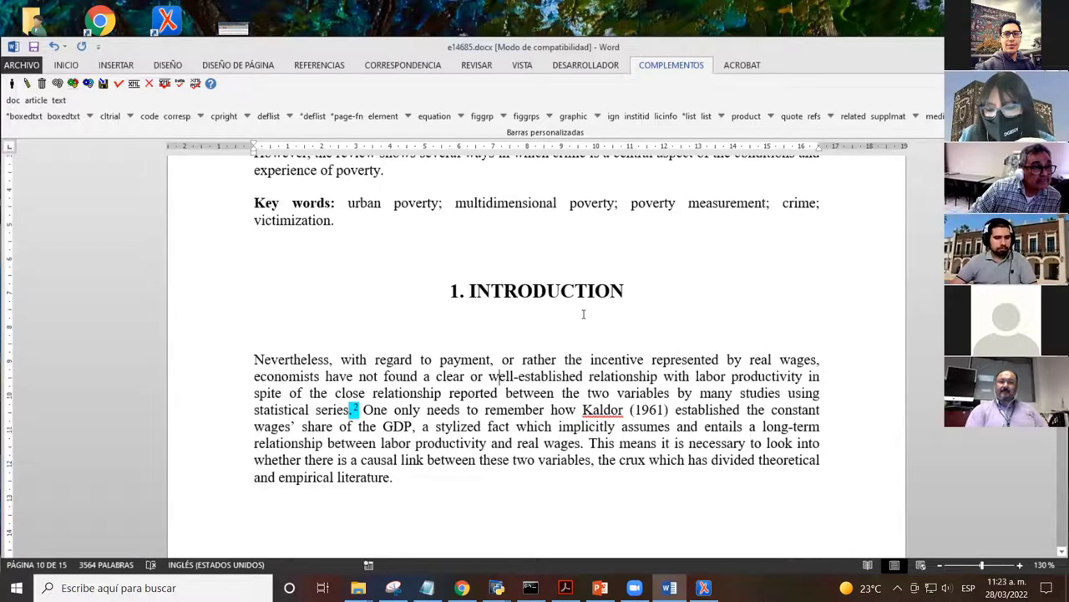
scroll(582, 310, "down", 15)
scroll(741, 365, "up", 15)
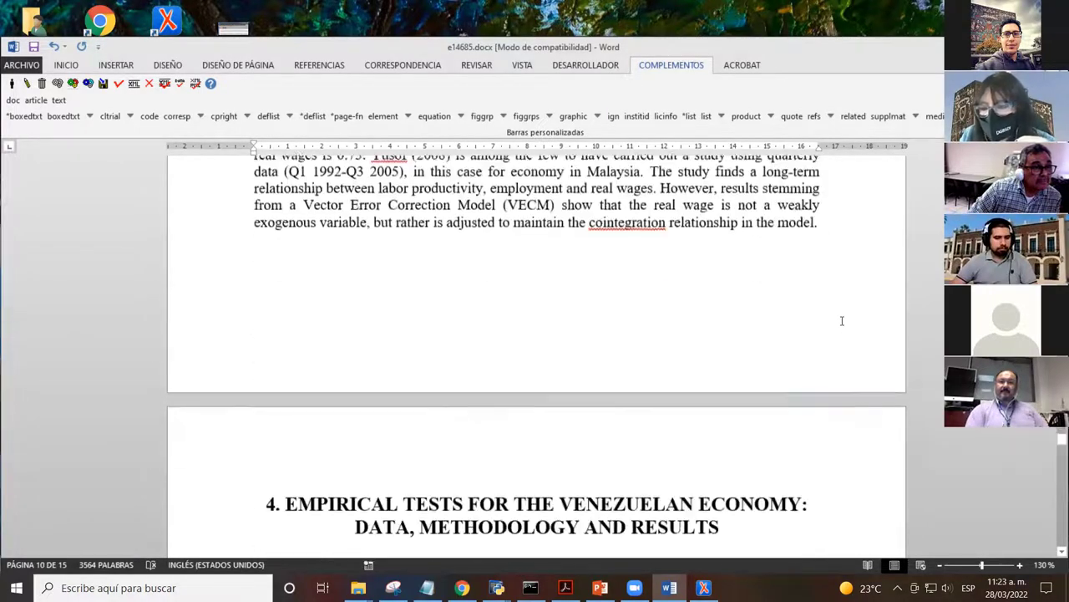
scroll(757, 305, "up", 5)
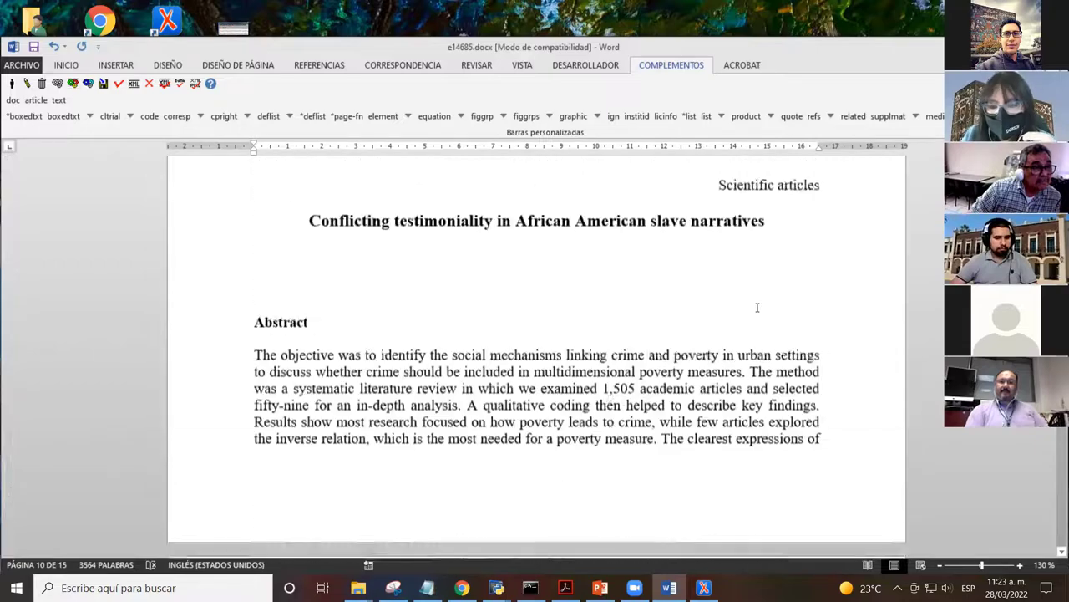
- Go back through the article to its first page, to the lines with the DOI, section and Spanish title
key("ctrl+End")
scroll(749, 308, "up", 10)
scroll(749, 307, "up", 15)
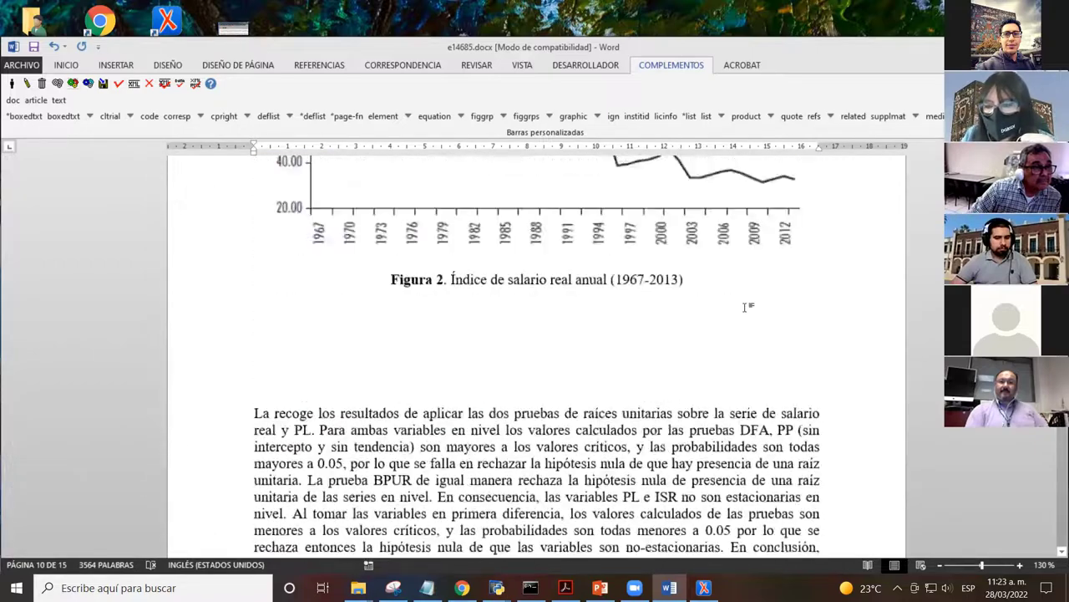
scroll(712, 311, "up", 15)
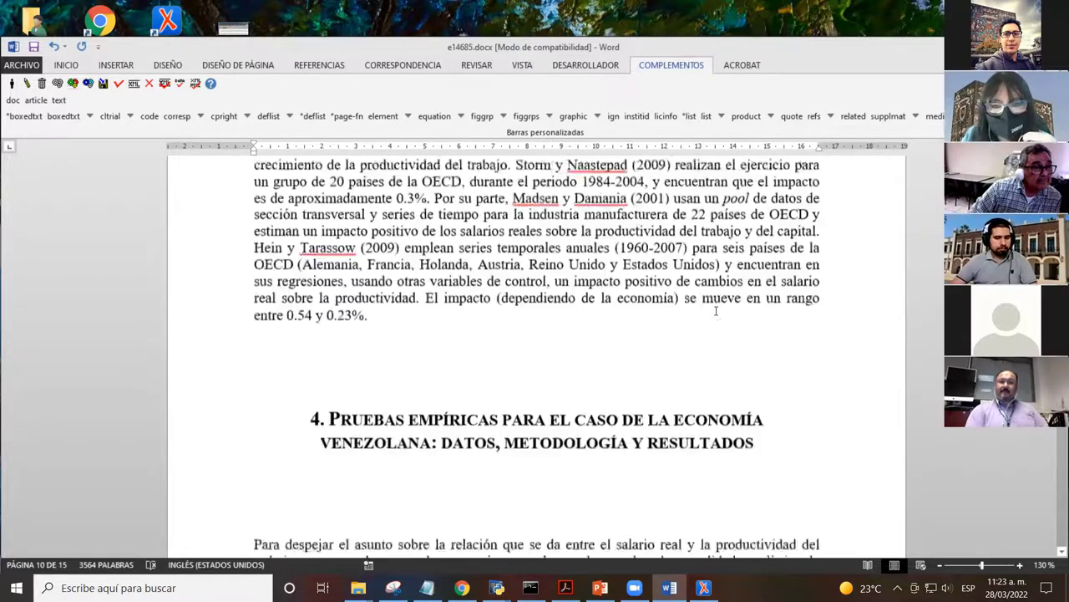
scroll(716, 311, "up", 20)
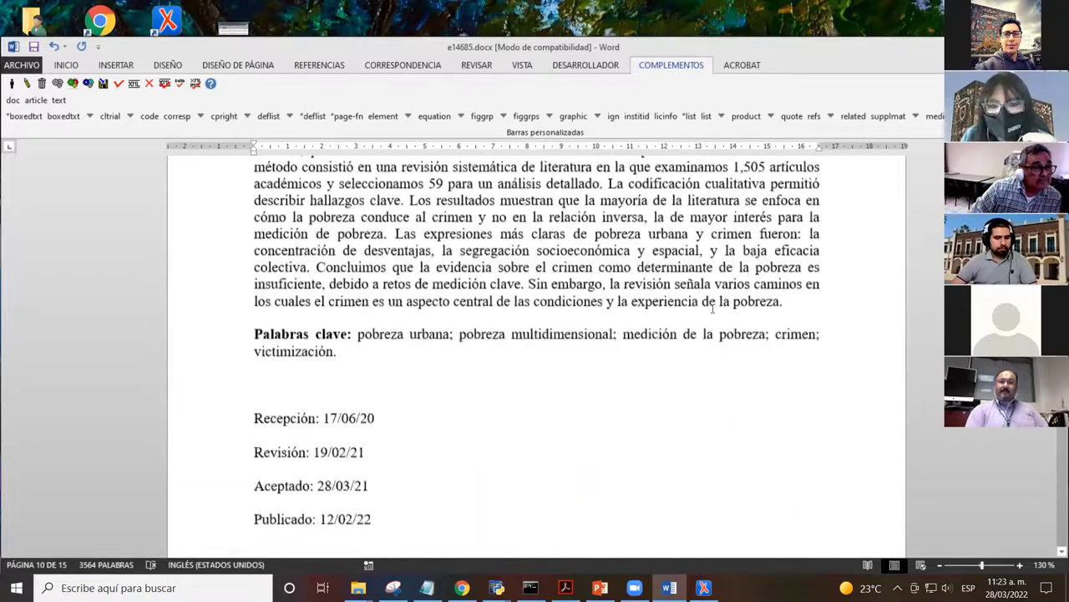
left_click(787, 335)
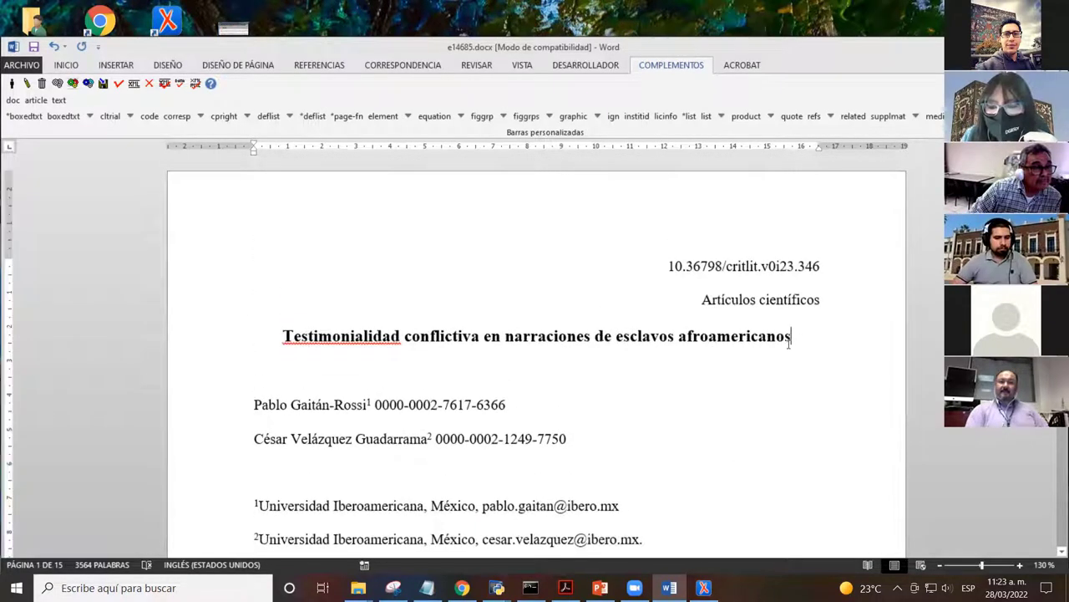
key("Down")
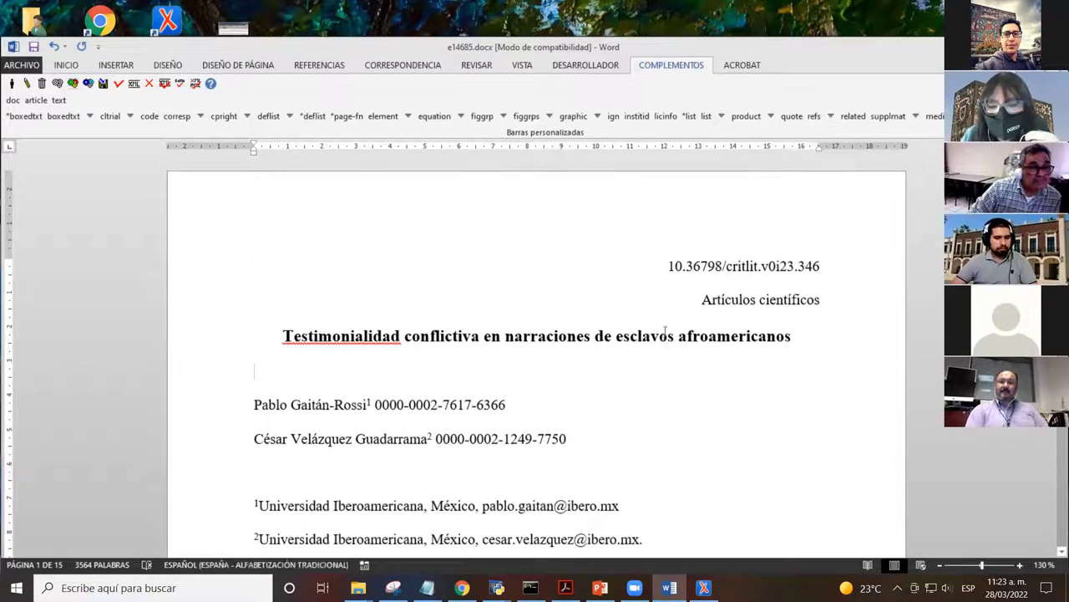
left_click(835, 266)
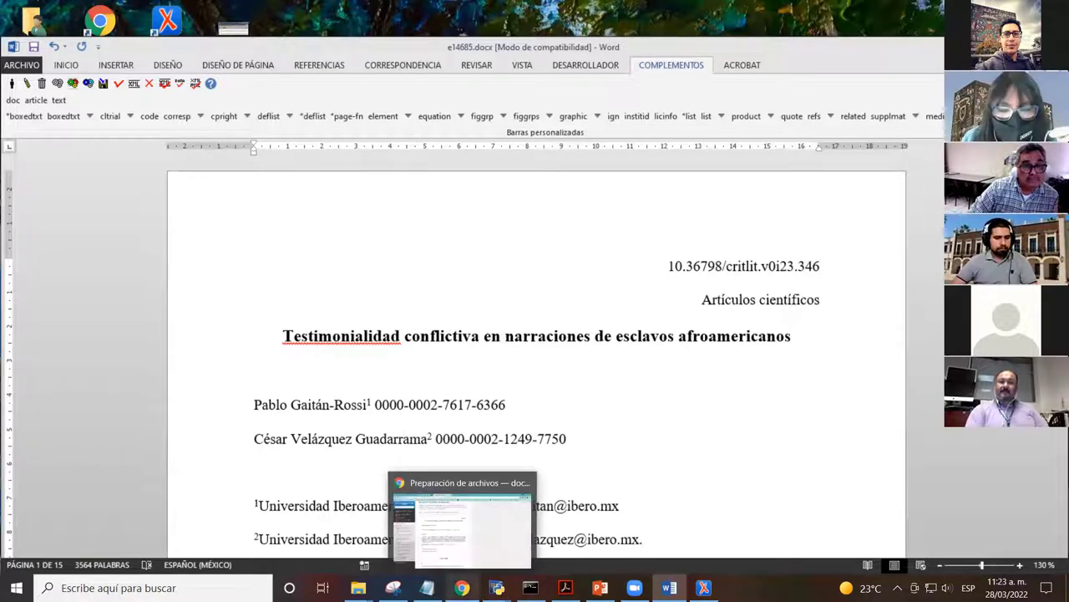
- Switch to Chrome with the SciELO México markup manual and resize its window to float over the Word document
left_click(462, 588)
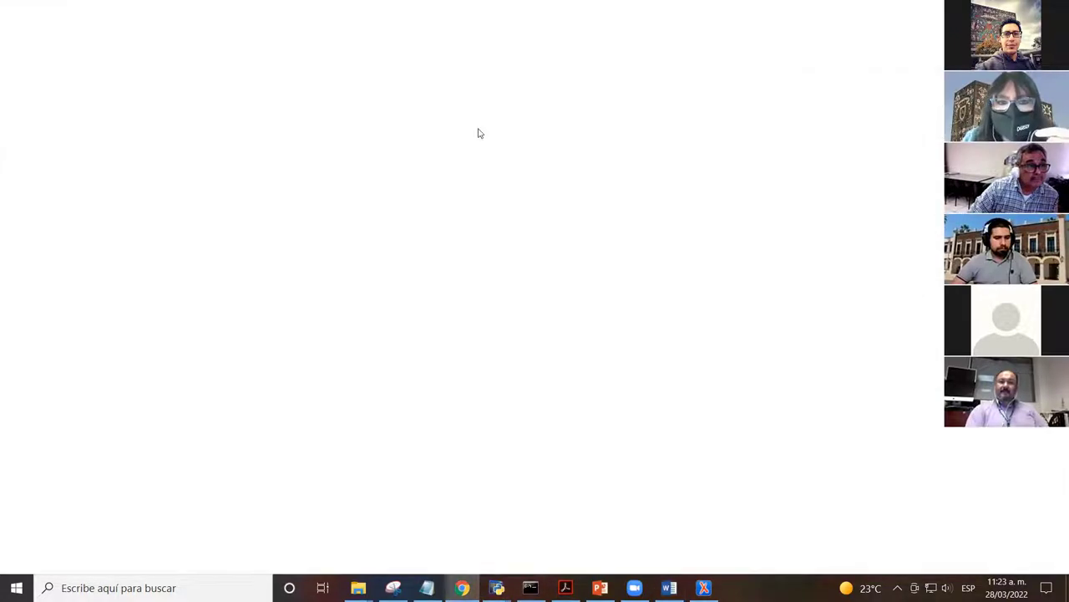
key("super+Down")
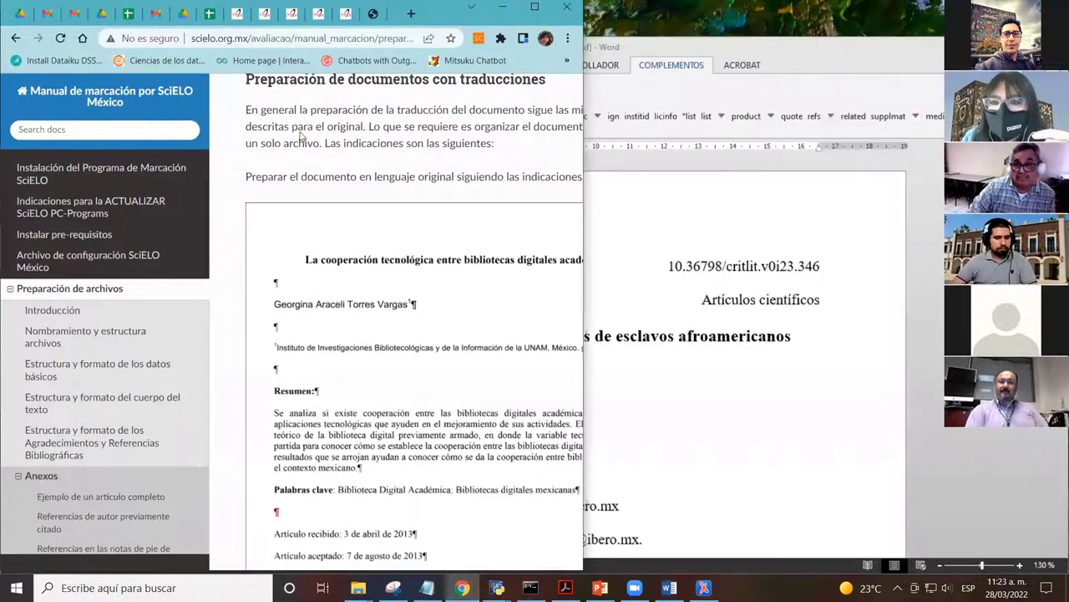
scroll(353, 154, "down", 10)
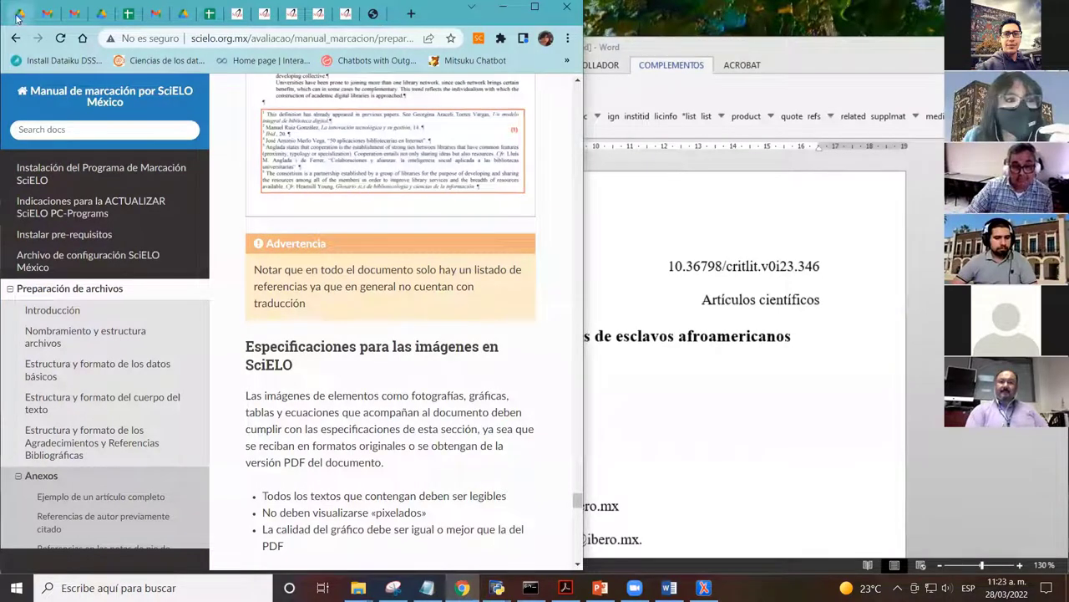
key("super+Up")
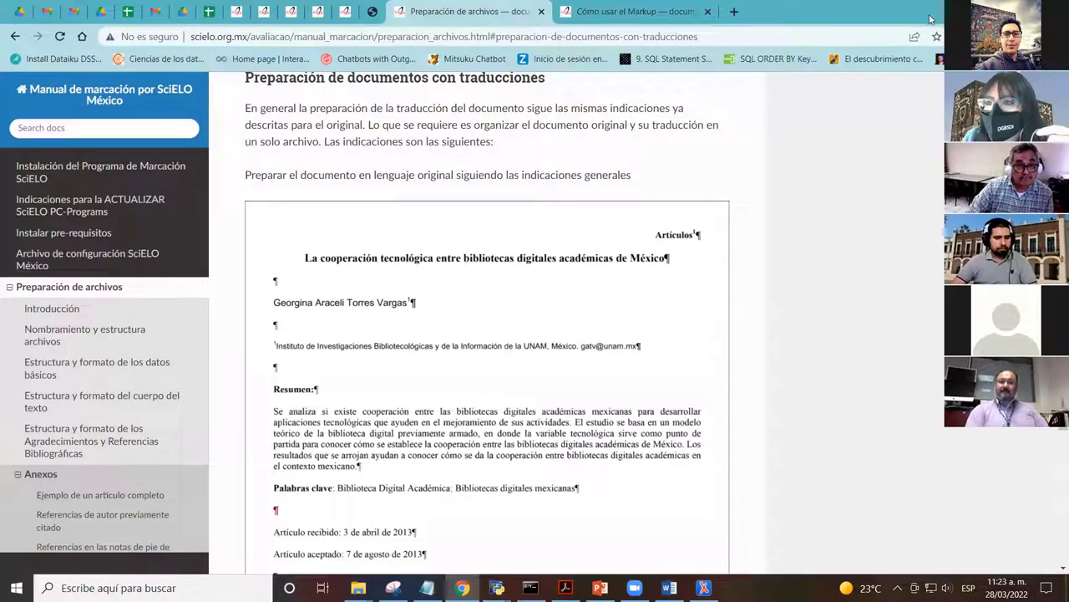
key("super+Down")
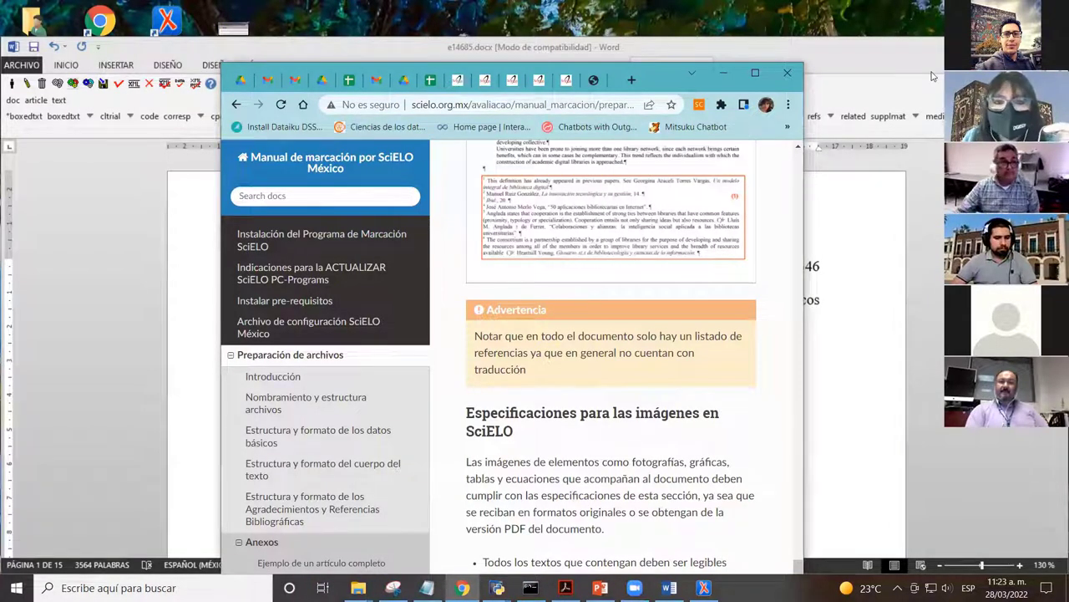
double_click(696, 75)
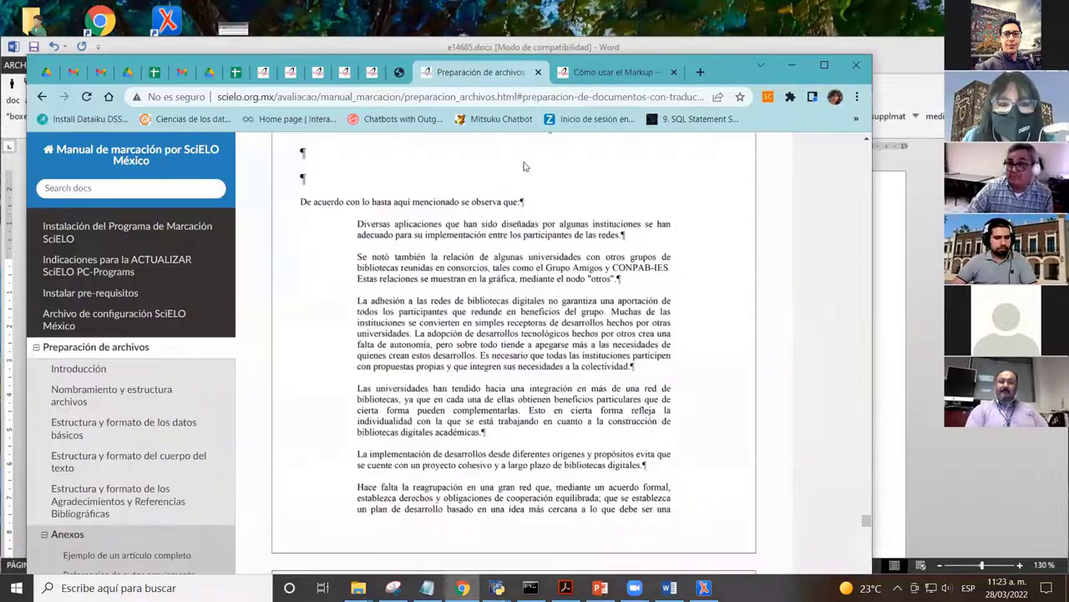
- Switch to the manual's "Cómo usar el Markup" page and examine the table of id prefixes, including the subdoc row
left_click(384, 99)
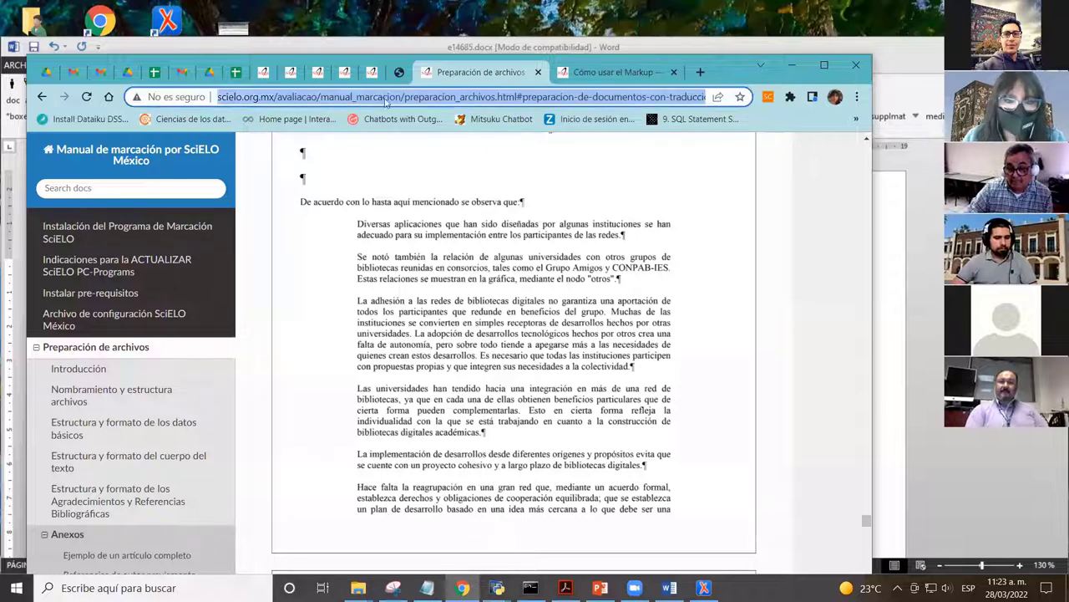
left_click(678, 219)
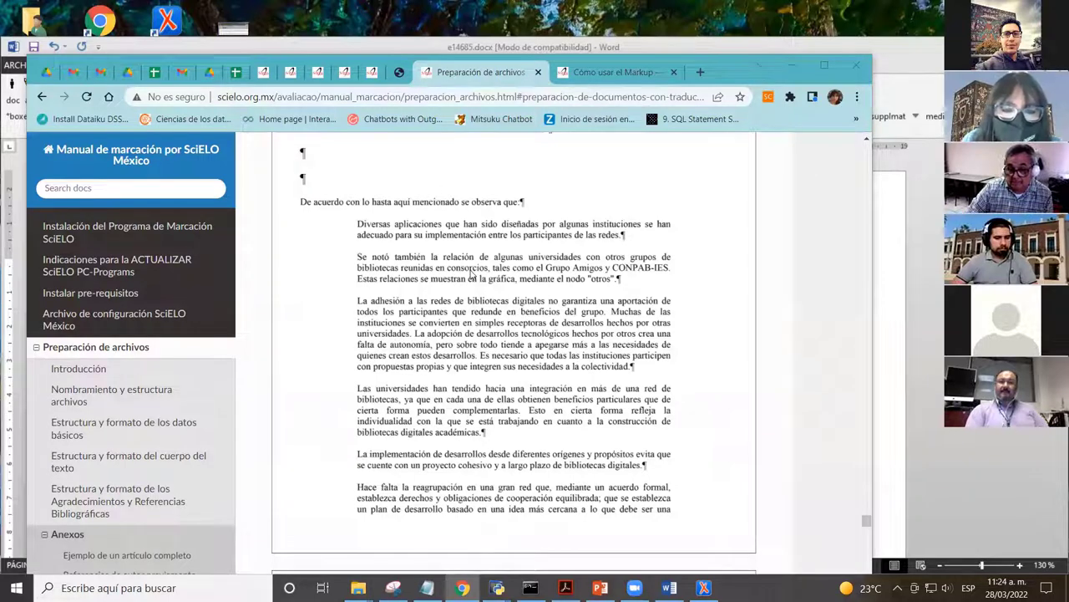
left_click(614, 72)
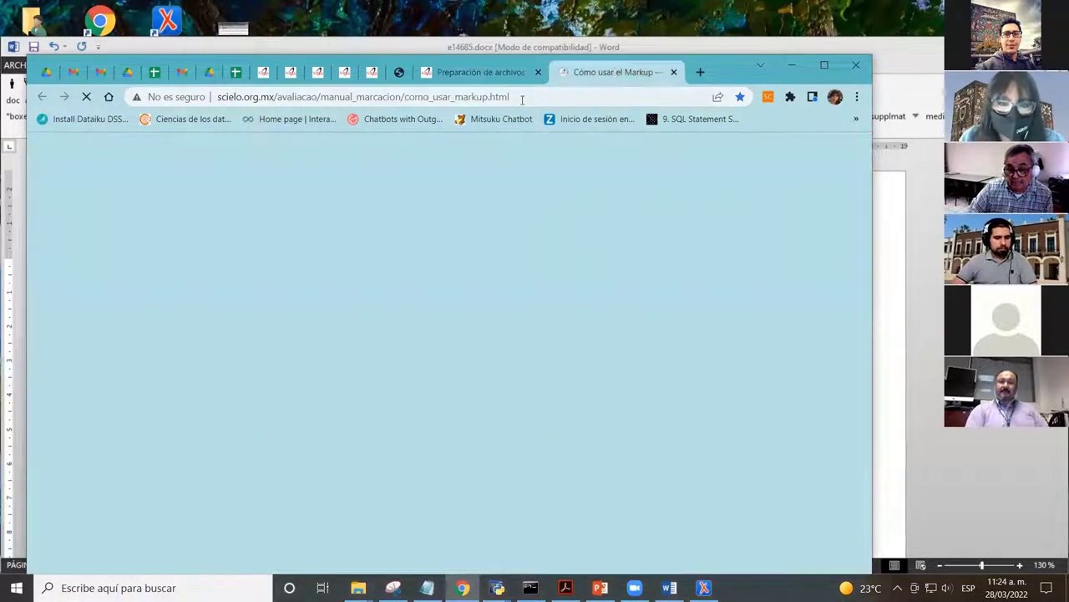
left_click(522, 96)
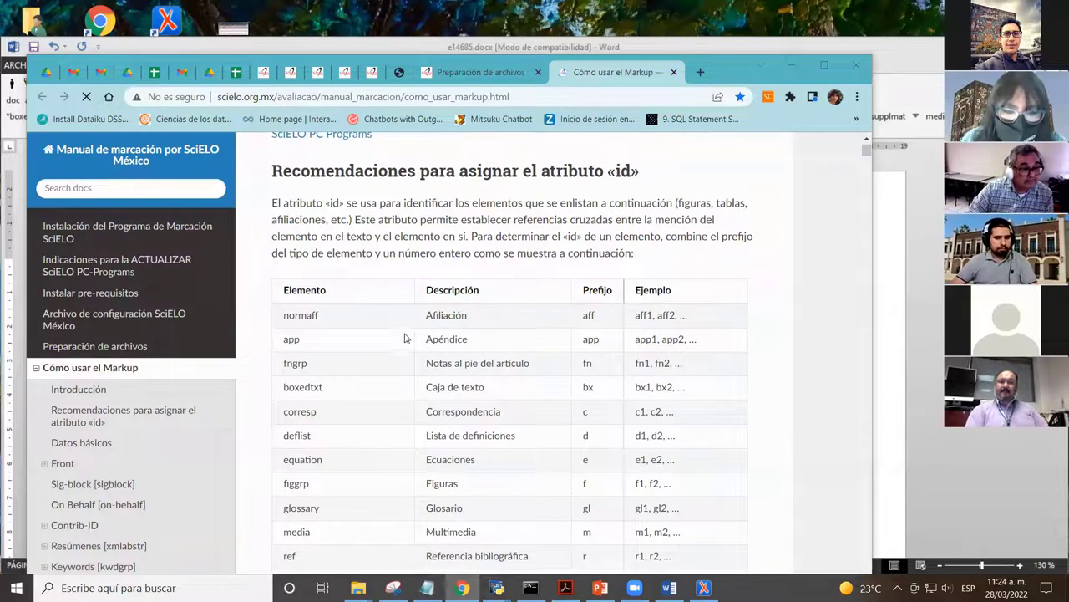
scroll(404, 331, "down", 1)
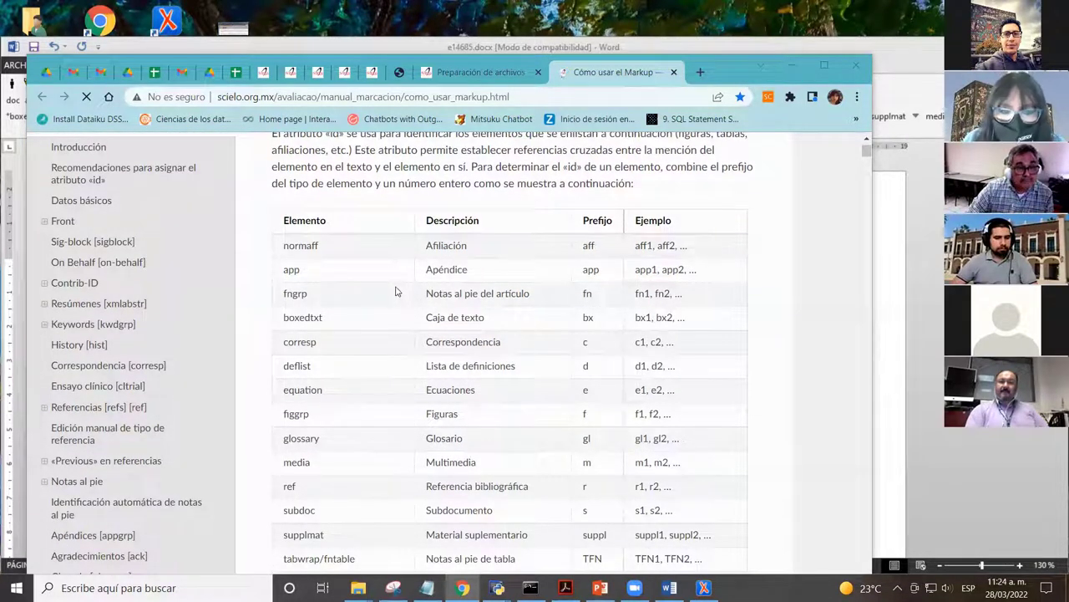
scroll(397, 291, "down", 1)
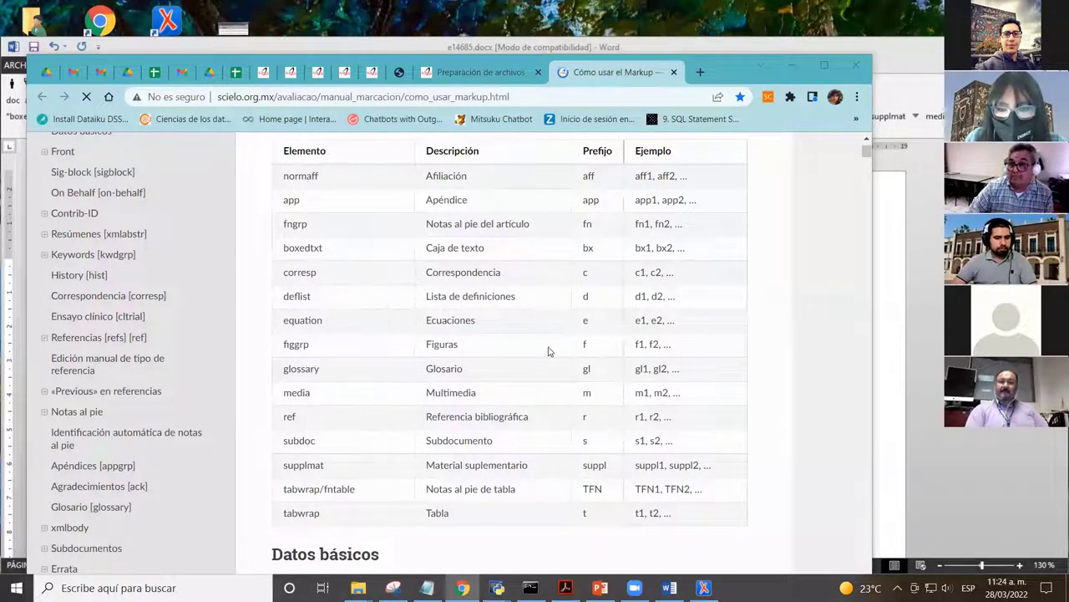
left_click(300, 440)
left_click_drag(300, 440, 569, 444)
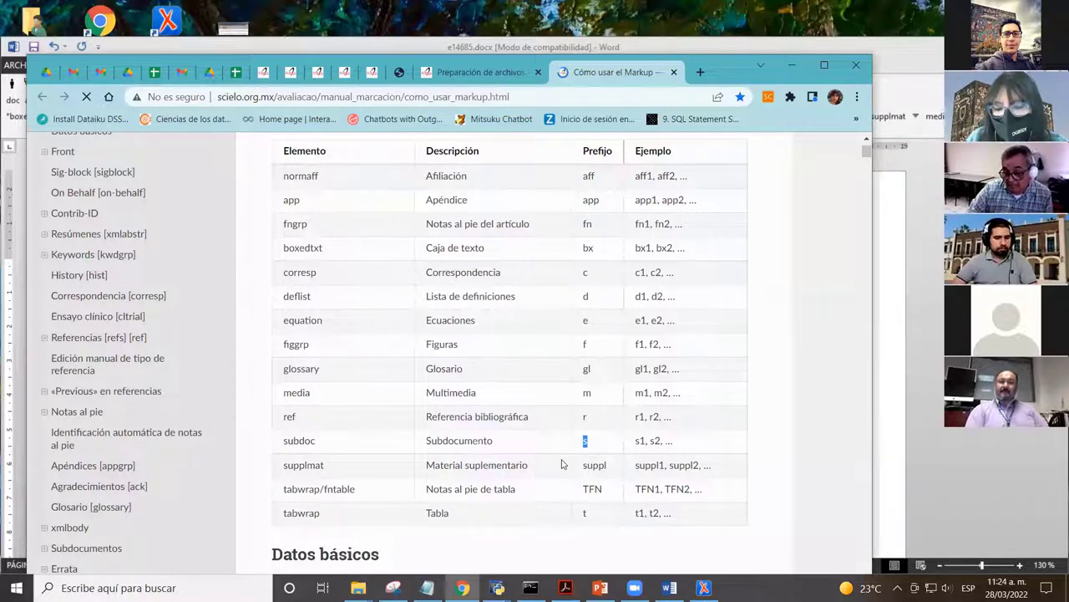
left_click(608, 464)
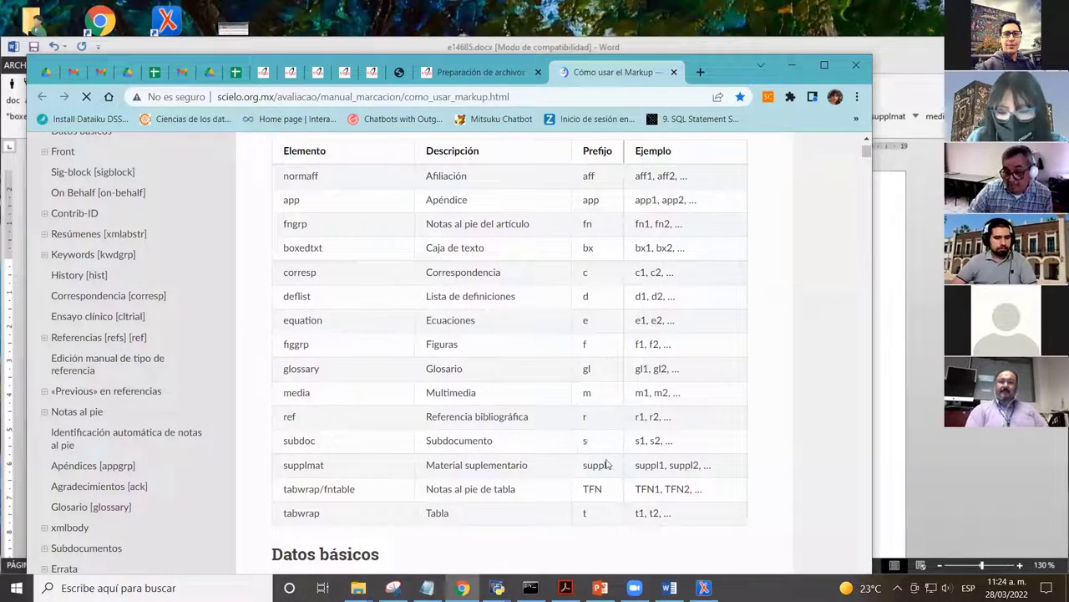
- Return to the maximized Word document and choose Connotas. Revista de crítica y teoría literarias | Mexico as the journal in the doc element form
left_click(794, 66)
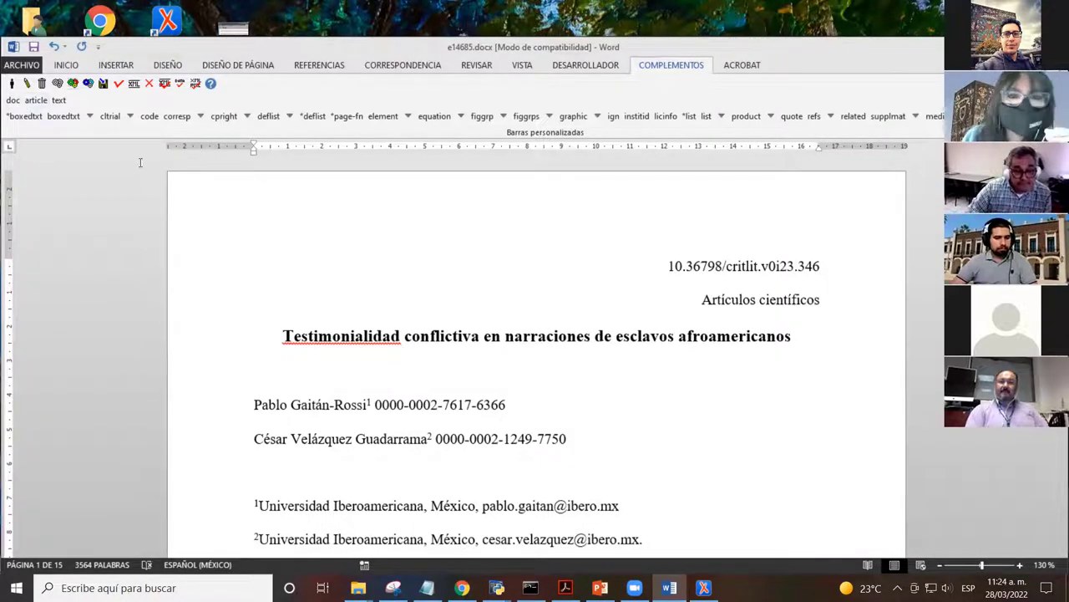
key("super+Up")
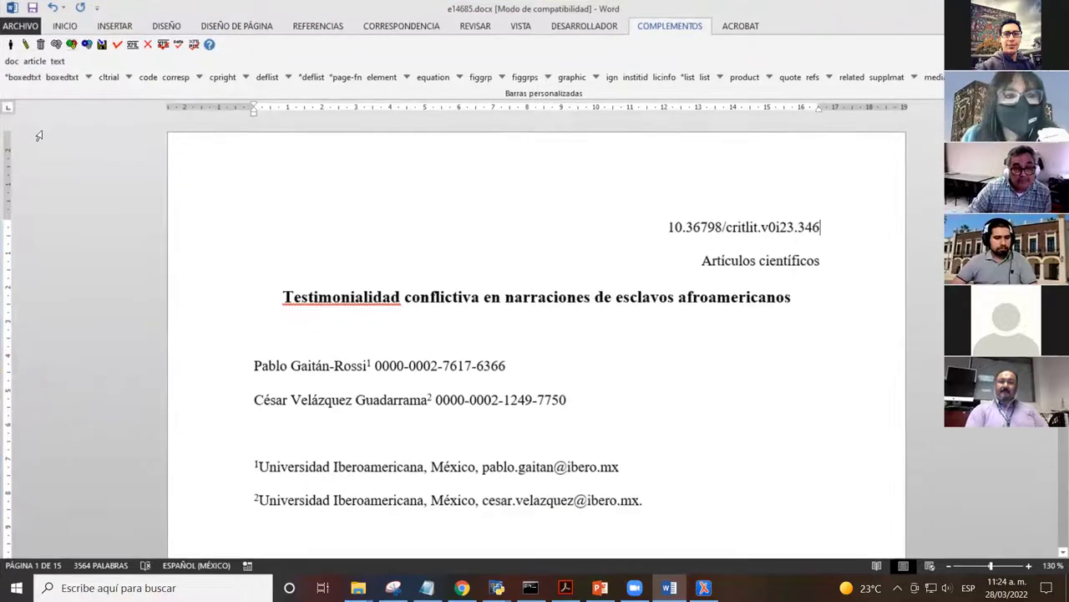
left_click(11, 63)
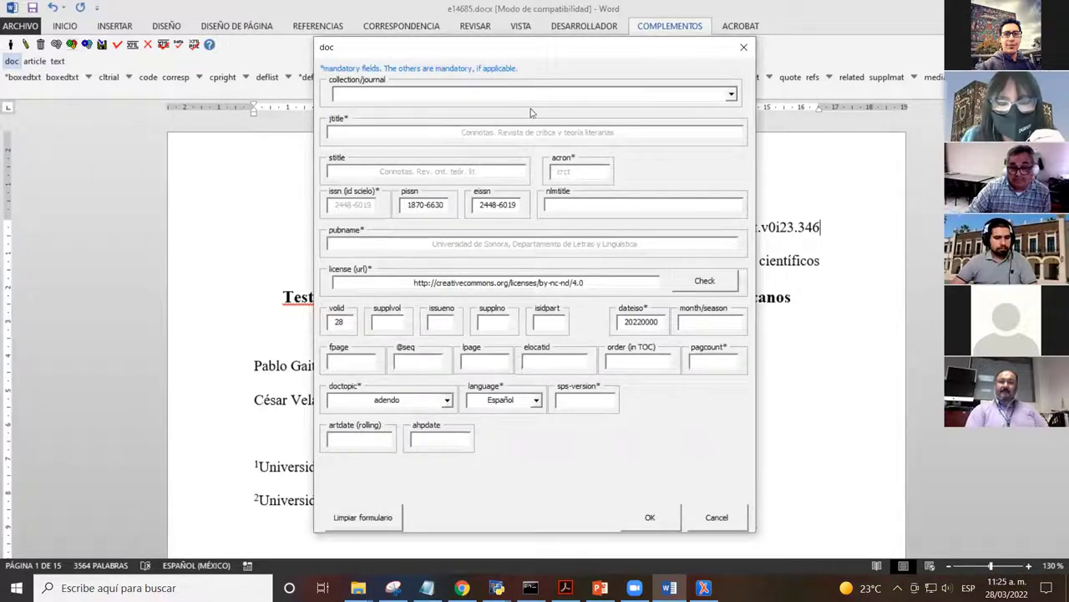
left_click(731, 95)
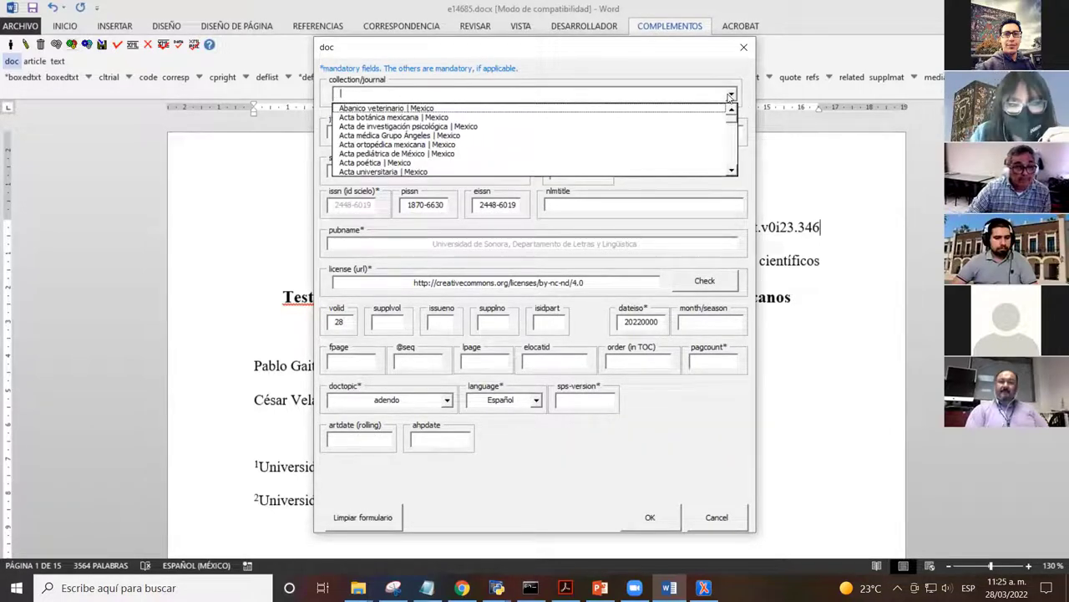
type("con")
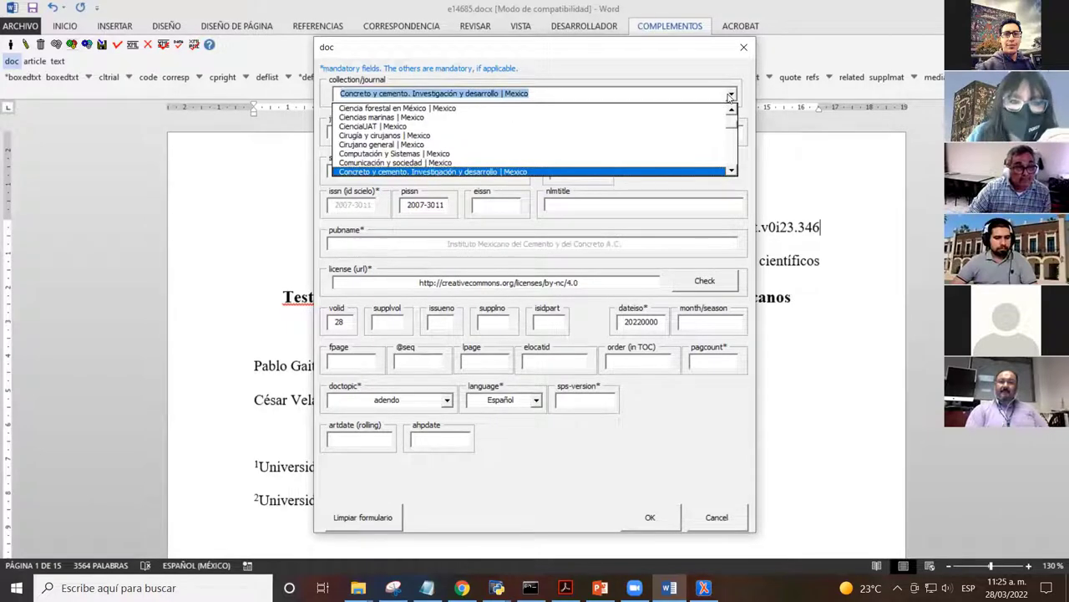
scroll(732, 171, "down", 1)
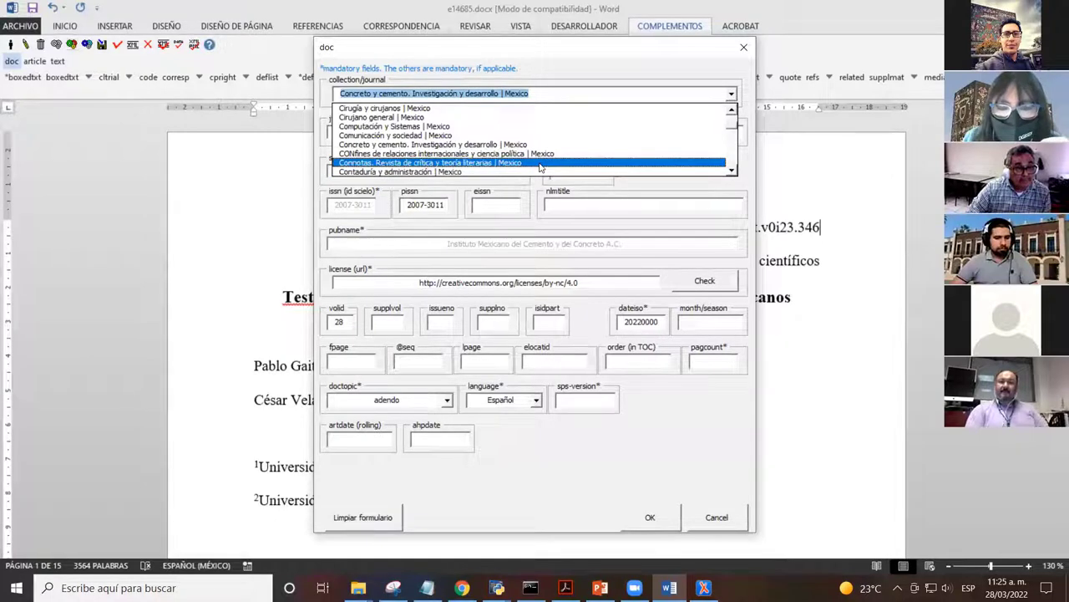
left_click(538, 164)
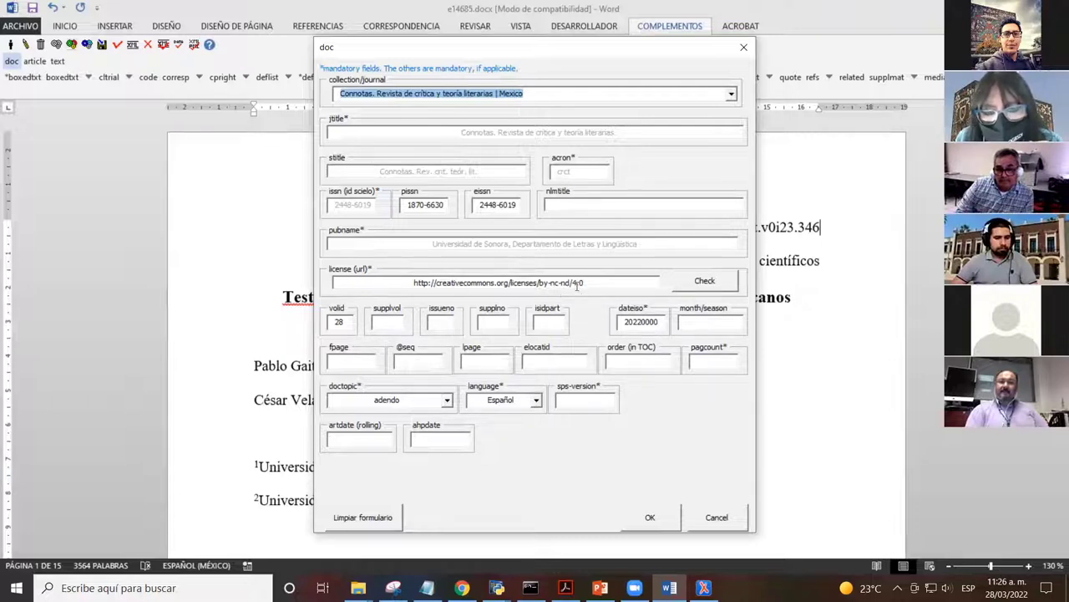
- Review the volume, dateiso and month/season fields of the doc form
left_click(350, 321)
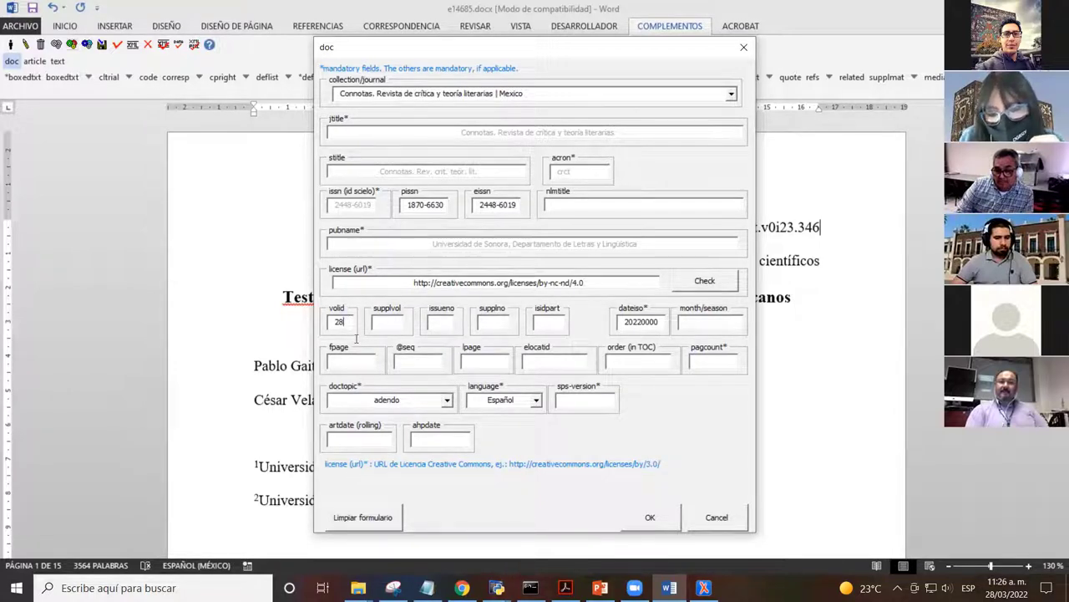
left_click(658, 324)
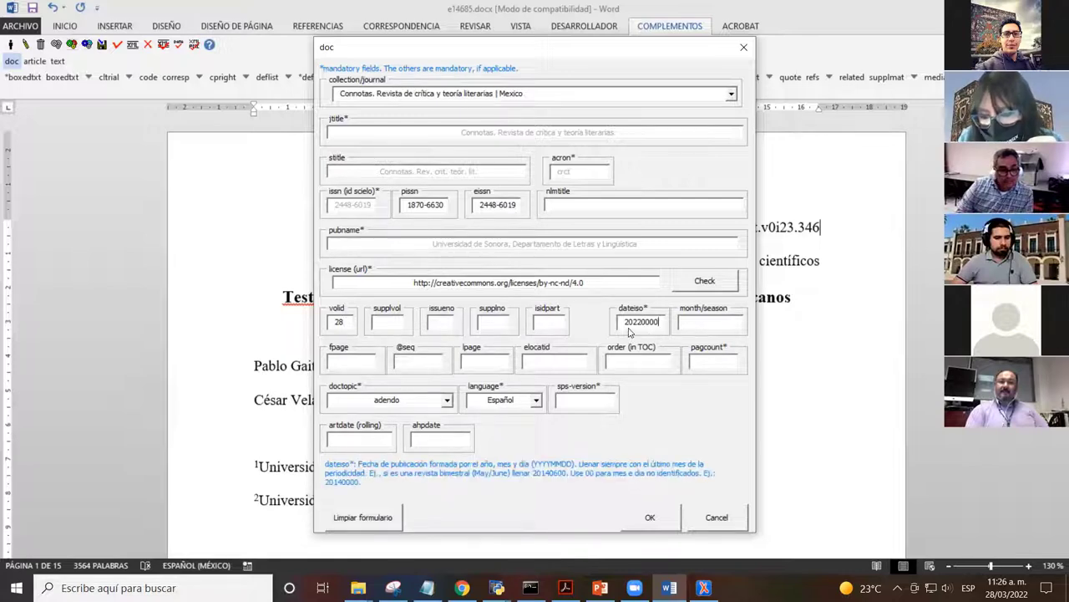
left_click(726, 327)
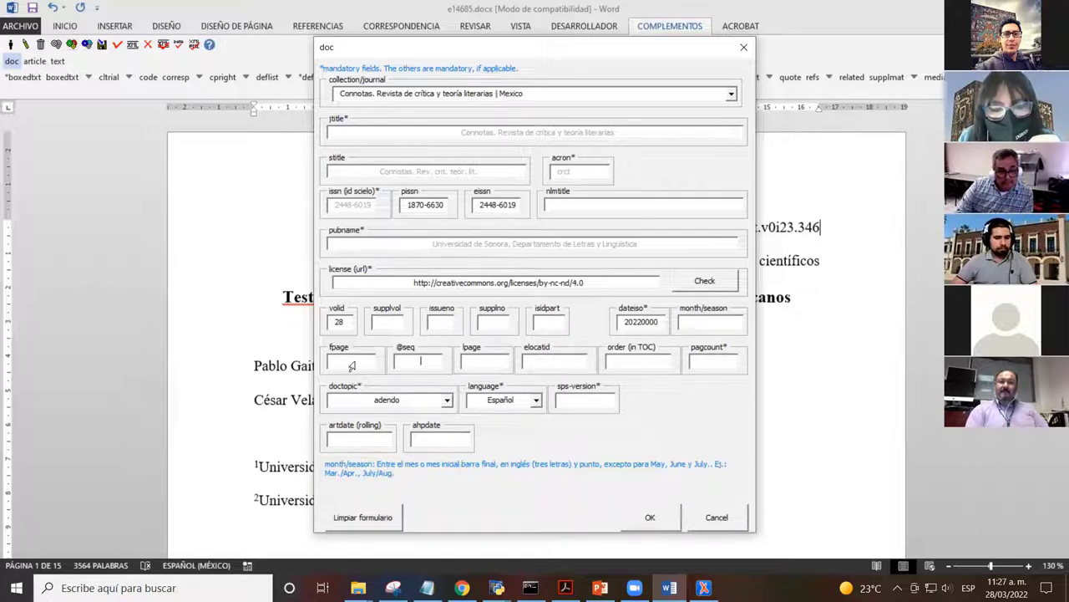
- Enter e14685 as the article's elocatid and review the neighbouring order and page count fields
left_click(502, 362)
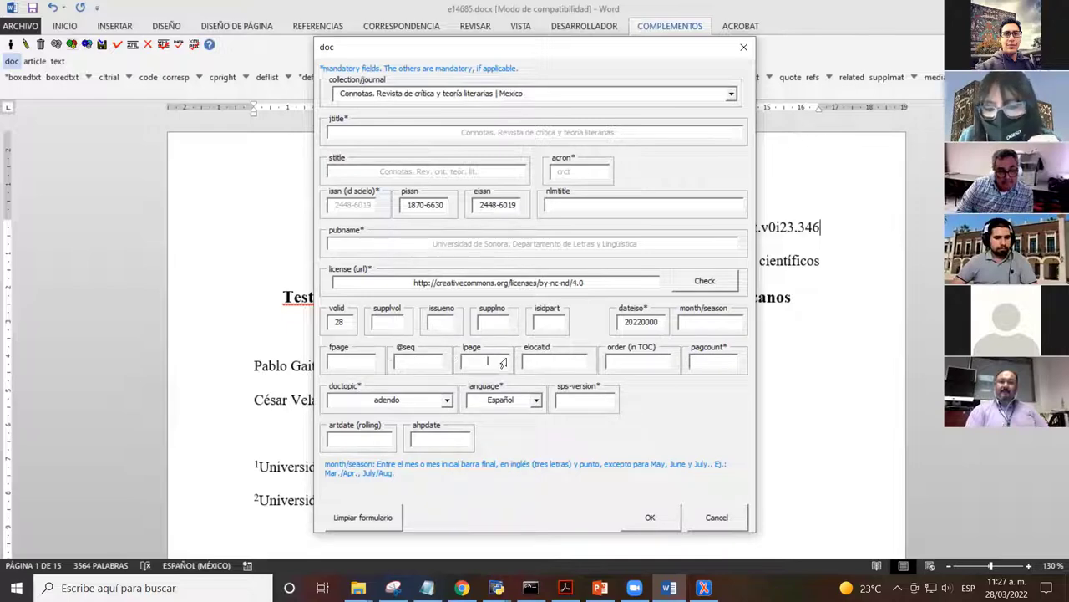
left_click(573, 363)
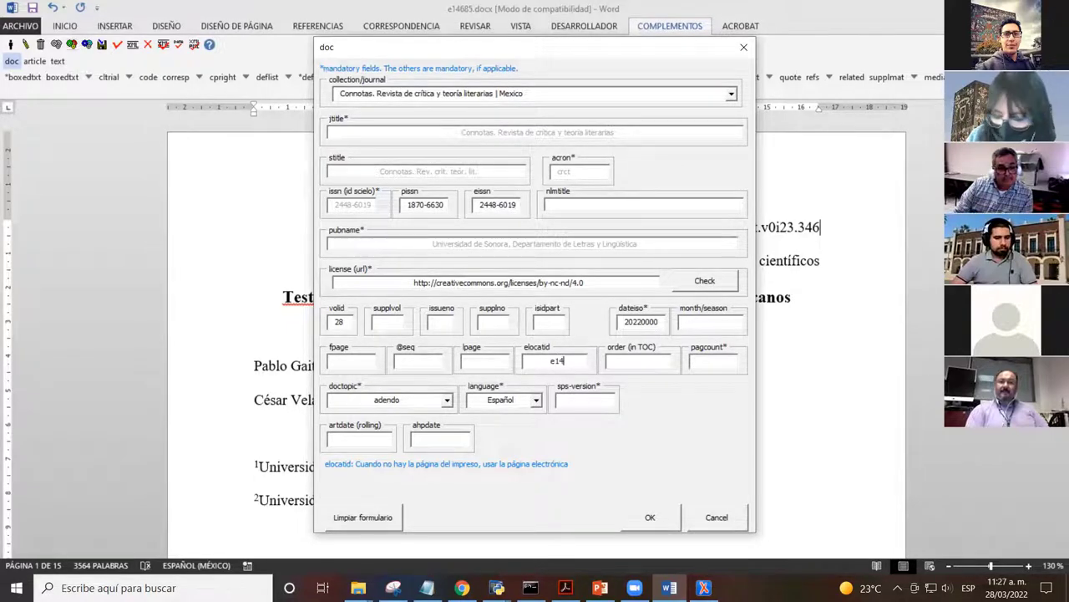
type("685")
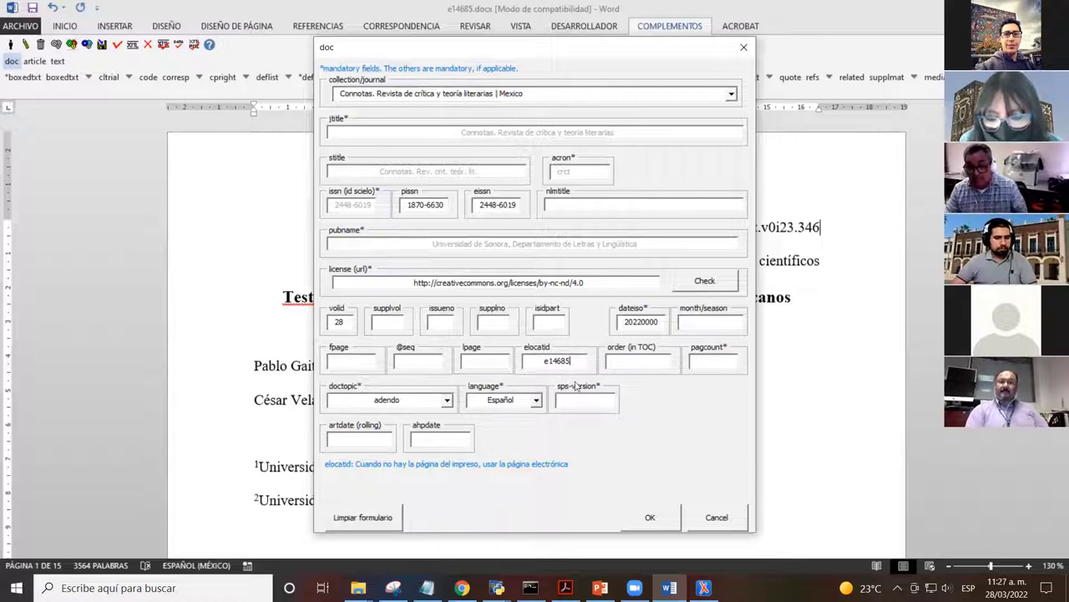
left_click(644, 363)
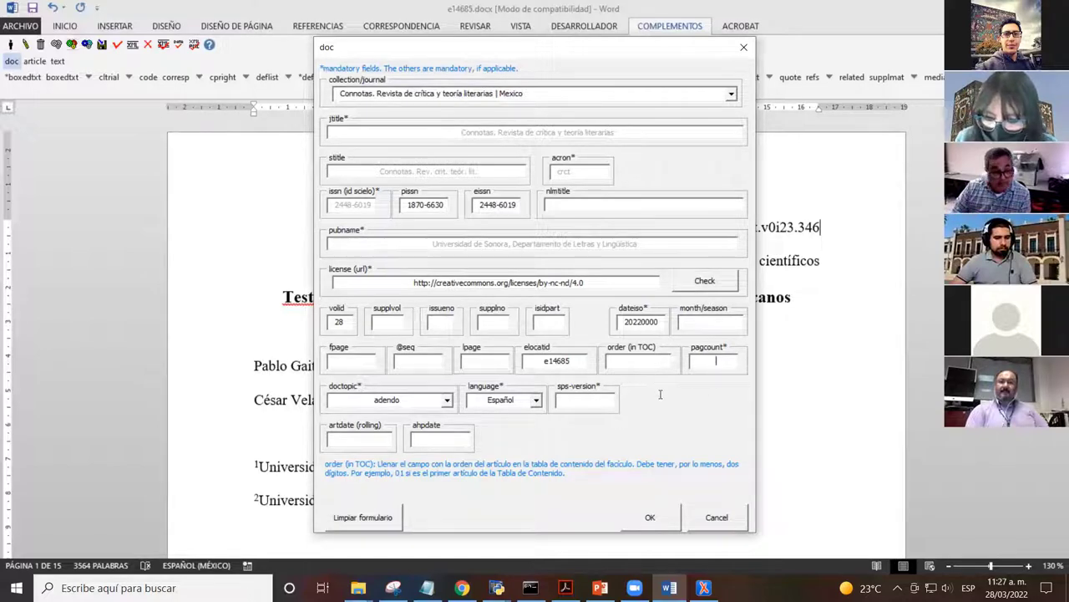
left_click(553, 364)
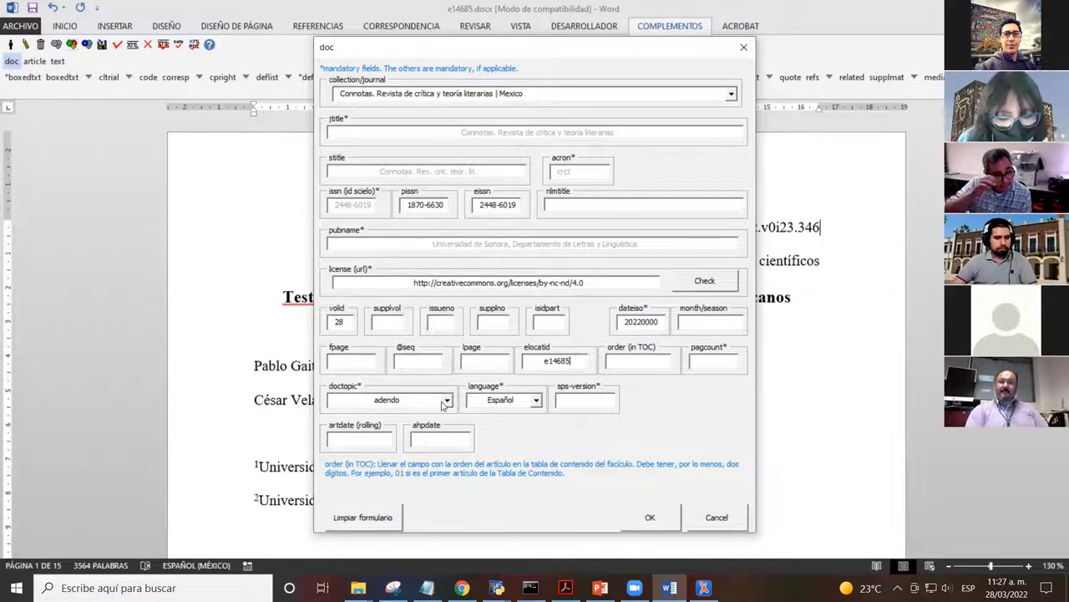
- Set the document's doctopic to artículo de investigación
left_click(447, 402)
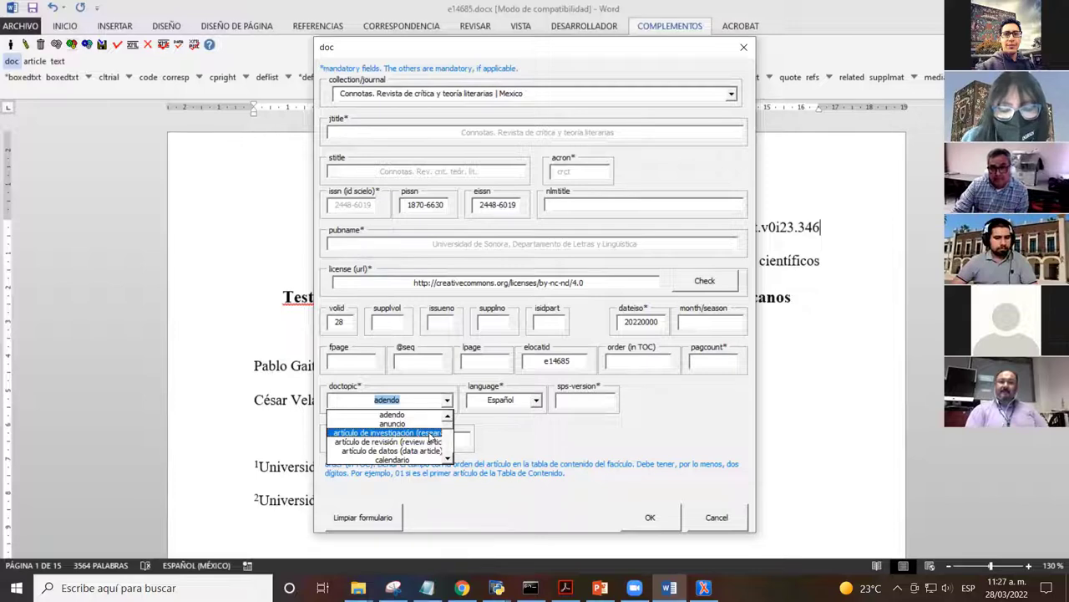
left_click(430, 432)
left_click(447, 402)
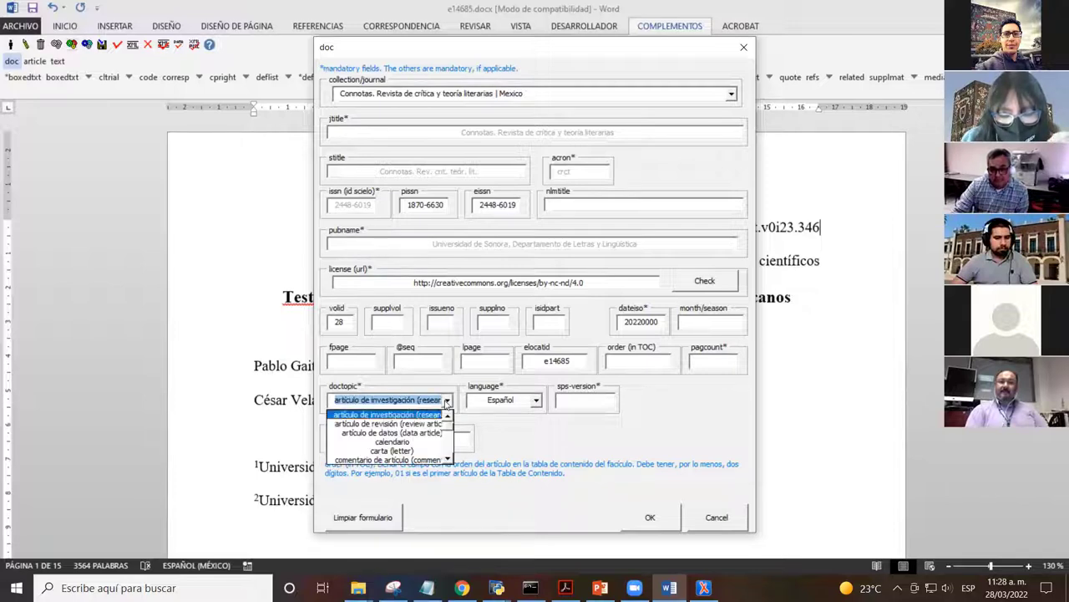
left_click(430, 415)
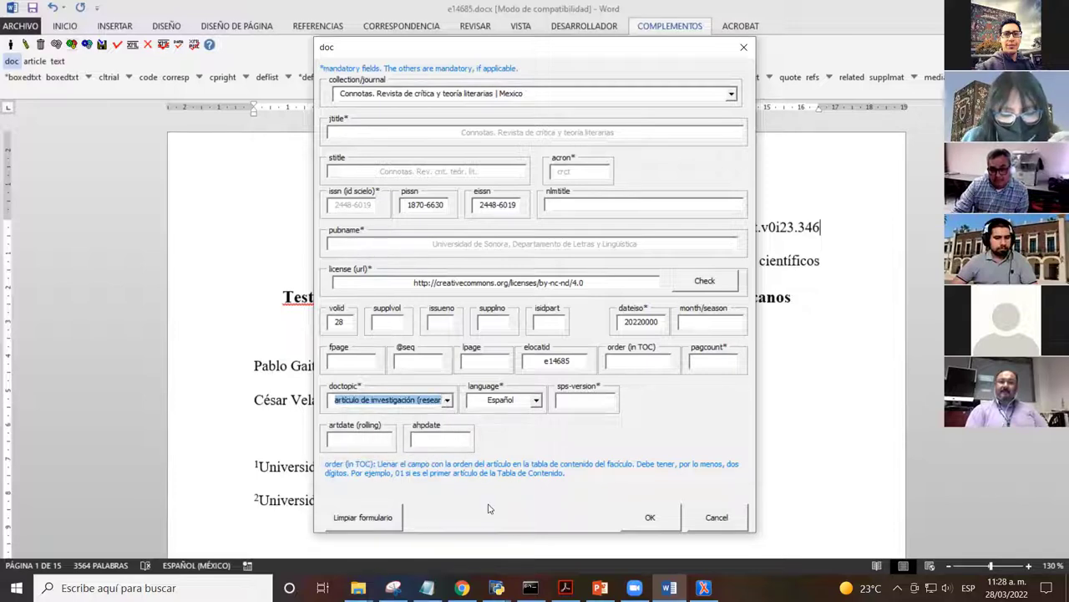
- Switch to Chrome and look through the manual's table of contents for the sections of "Cómo usar el Markup"
left_click(462, 588)
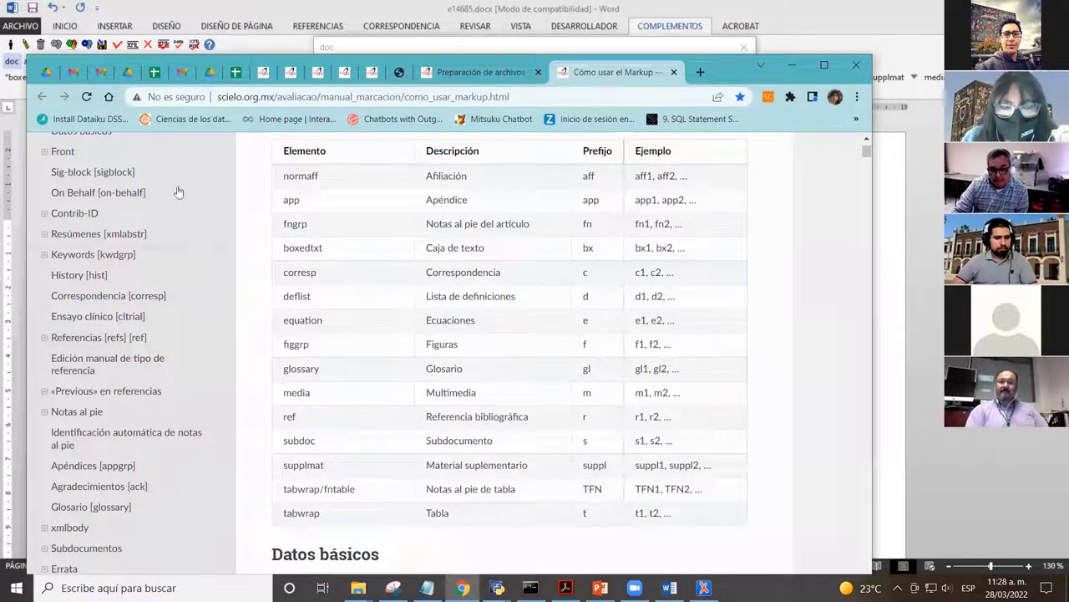
scroll(146, 301, "up", 4)
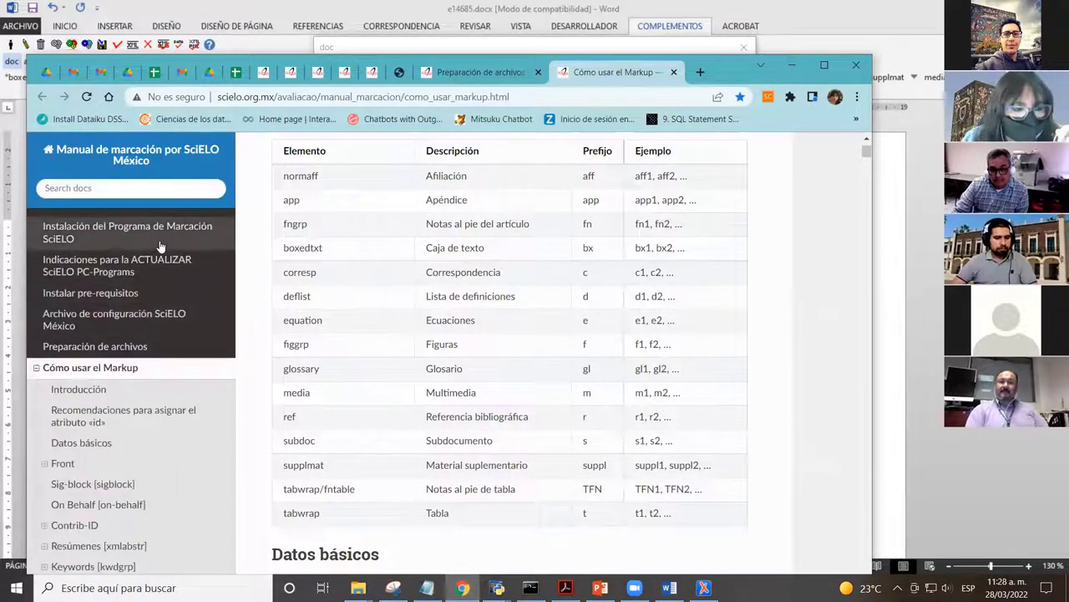
scroll(133, 317, "down", 2)
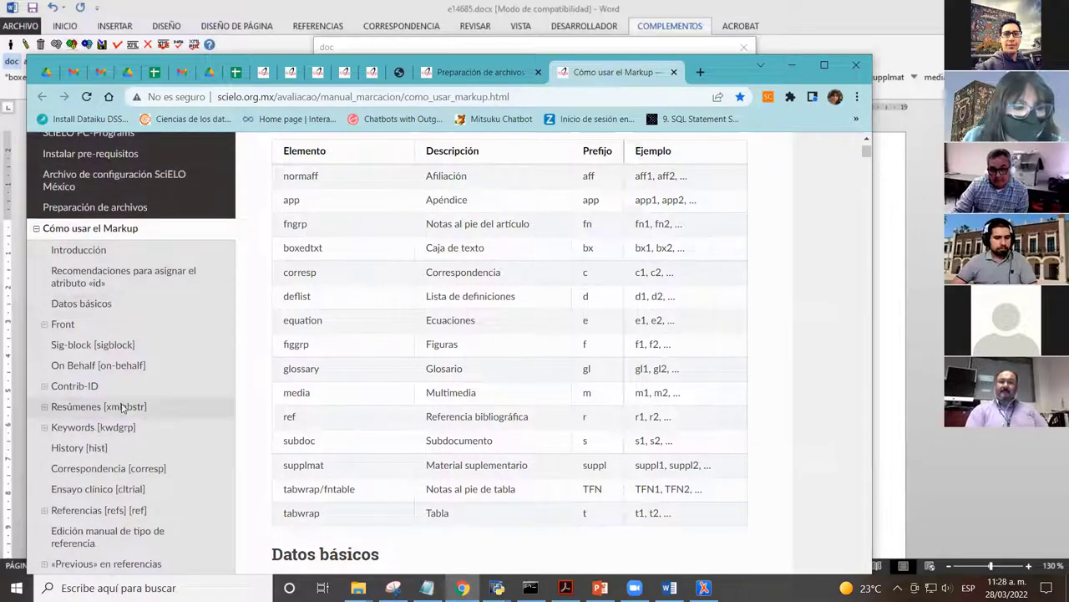
scroll(125, 367, "down", 3)
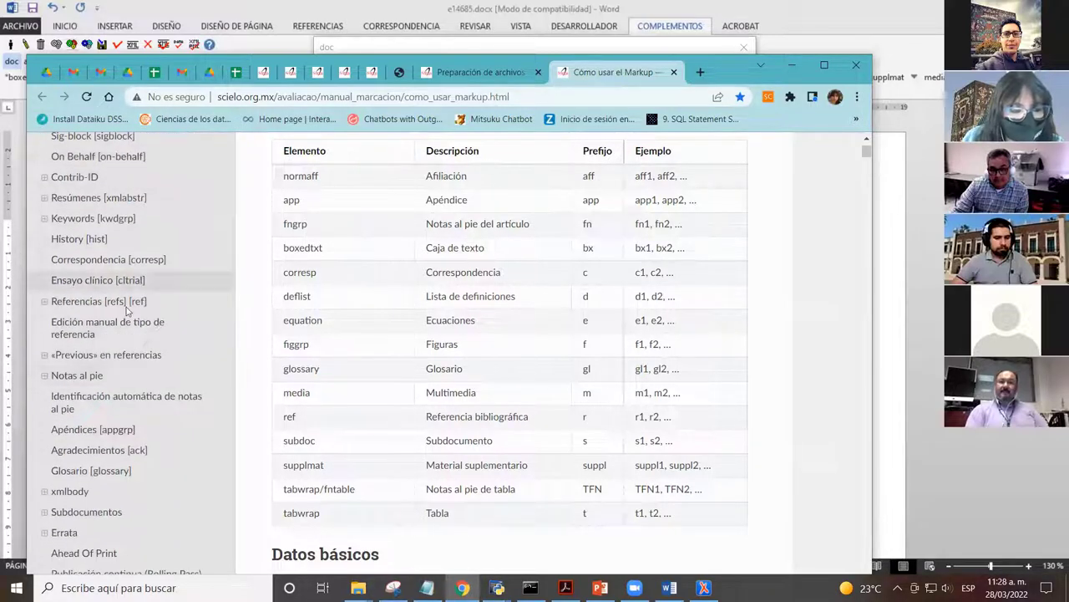
scroll(127, 311, "down", 3)
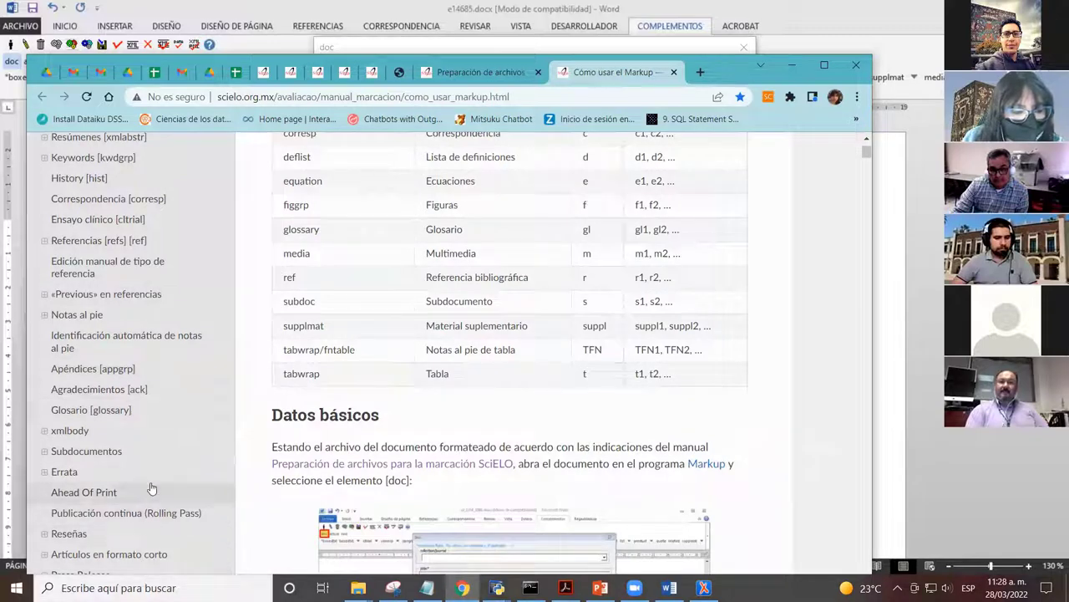
scroll(155, 452, "up", 6)
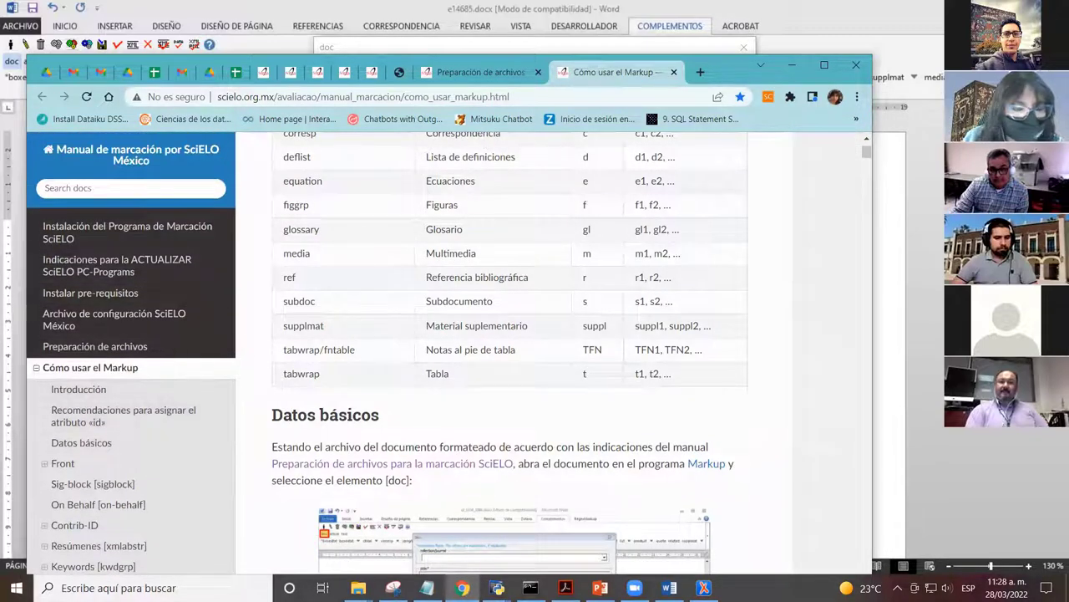
- Return to the doc form in Word and reselect artículo de investigación as the doctopic
left_click(790, 57)
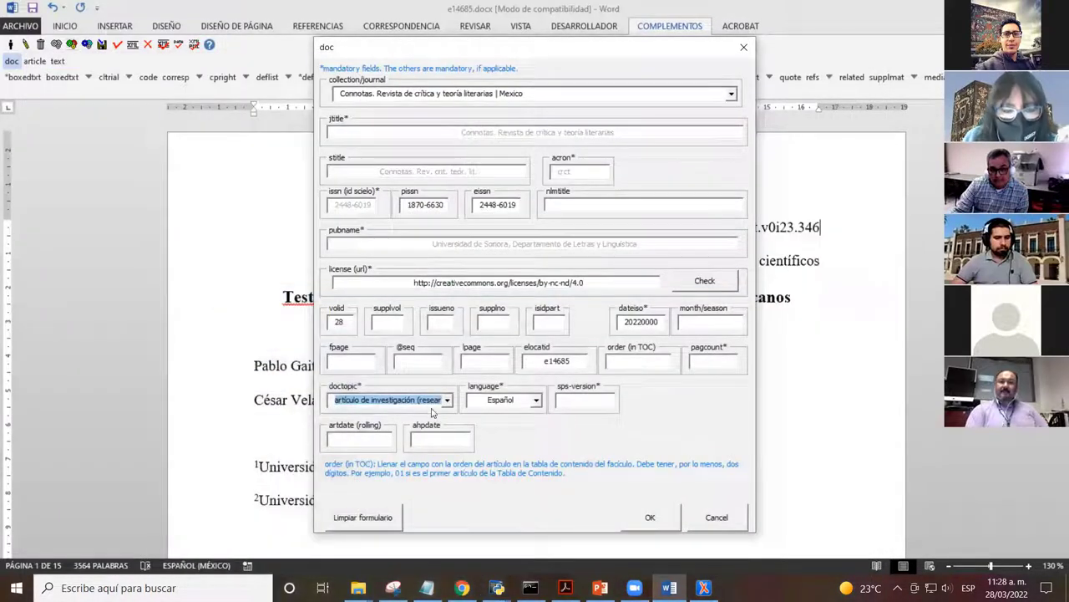
left_click(446, 401)
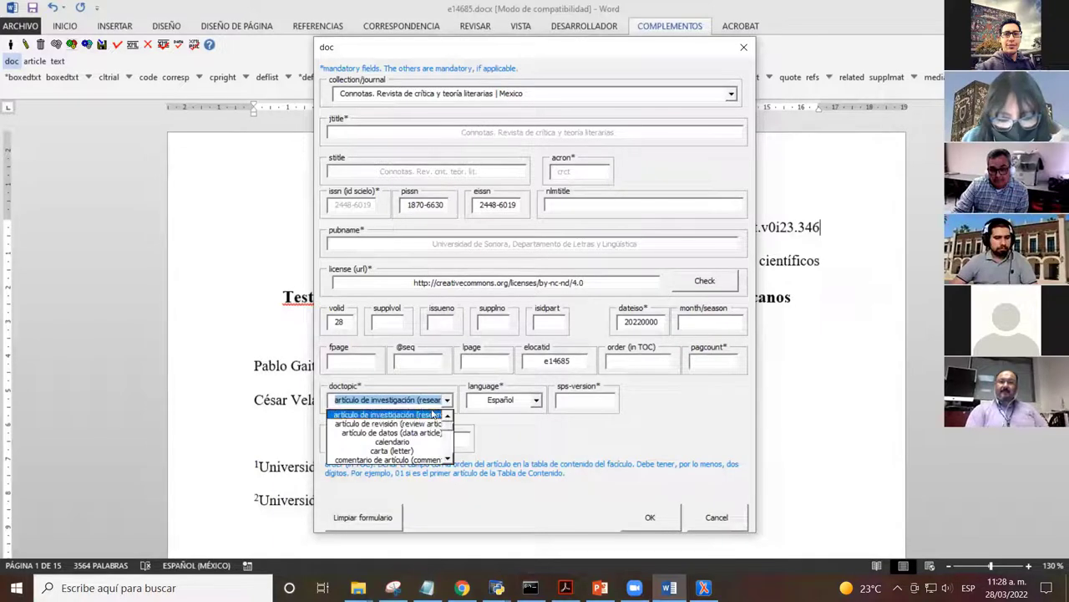
left_click(434, 414)
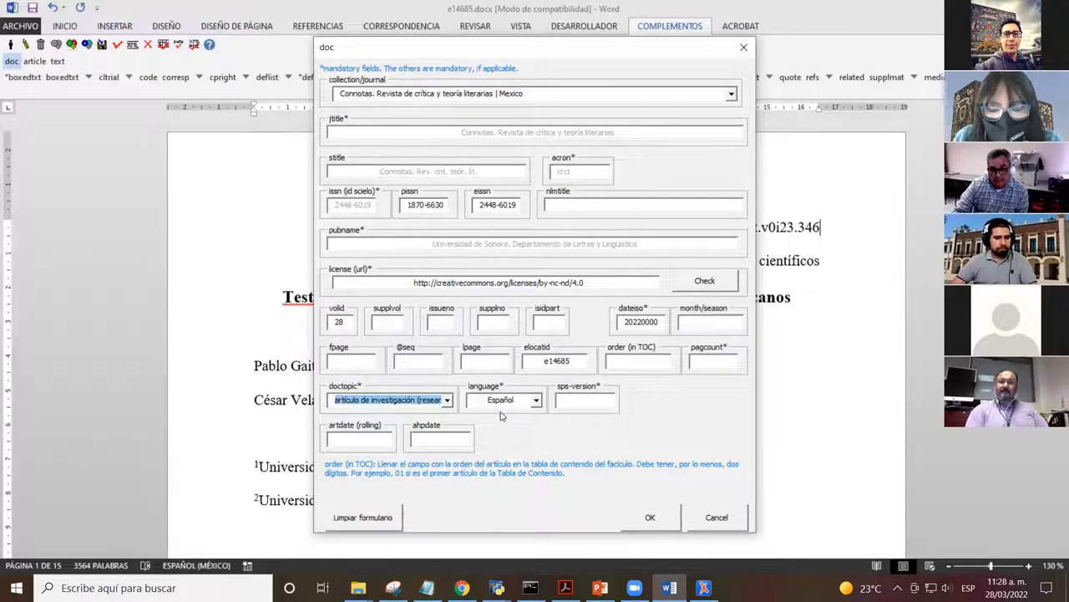
- Keep Español as the article's language and set the sps-version to 1.9
left_click(536, 406)
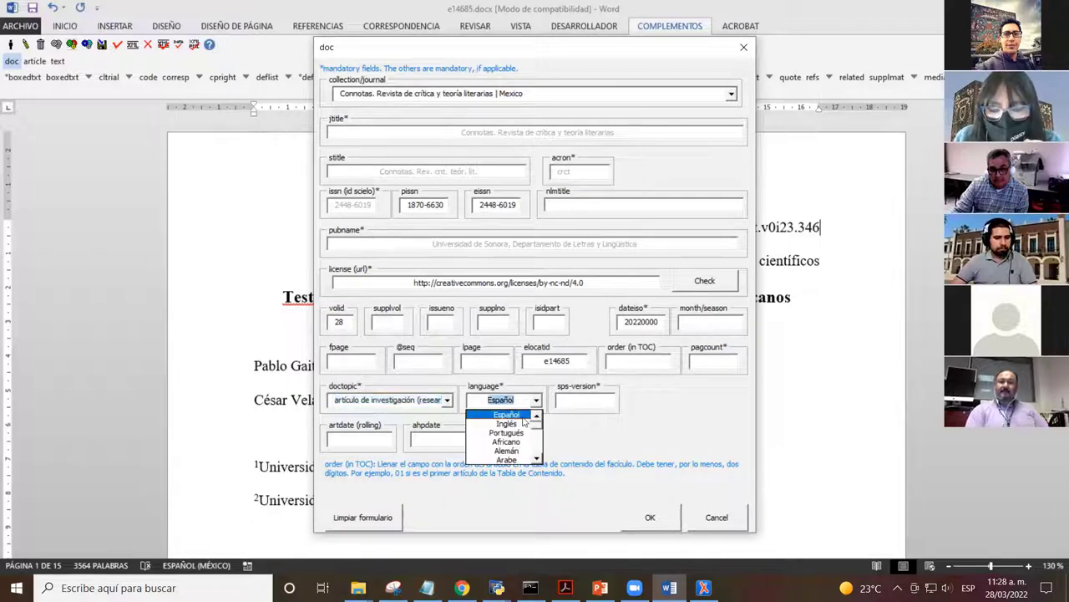
left_click(522, 420)
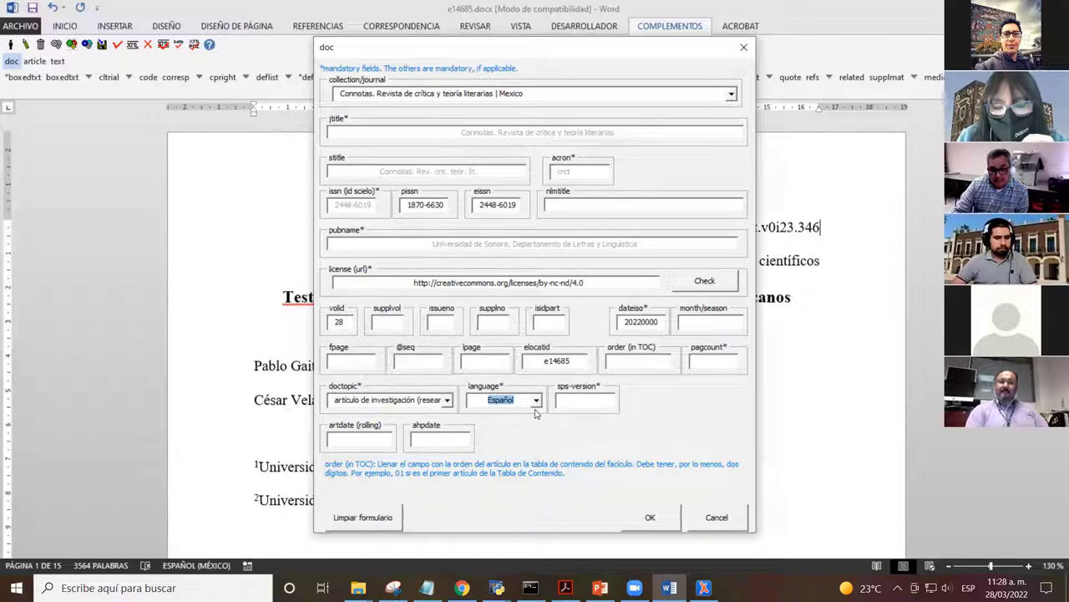
left_click(536, 401)
left_click(518, 412)
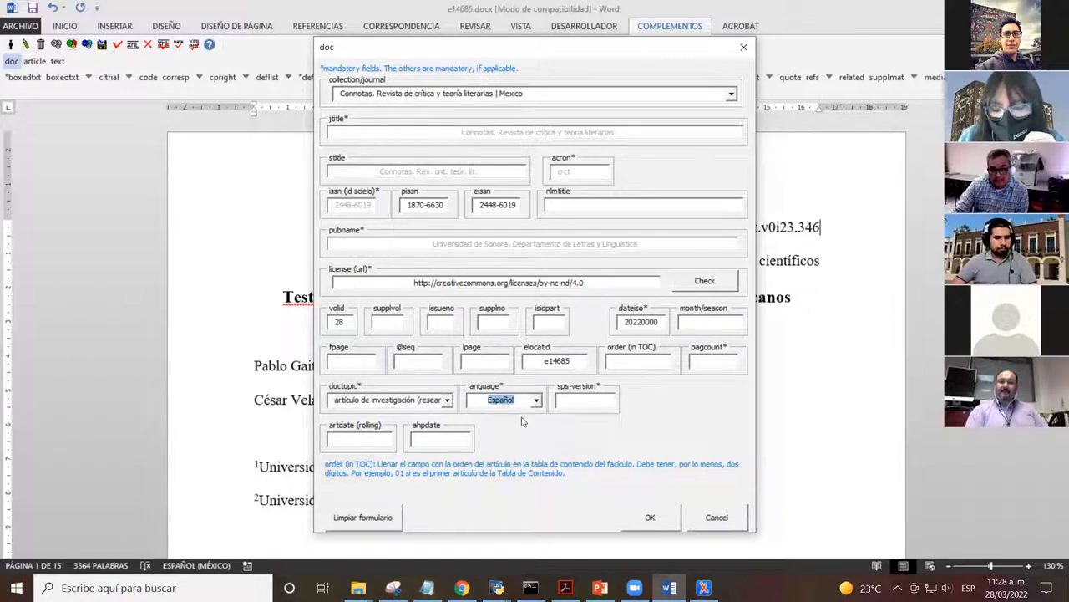
left_click(594, 408)
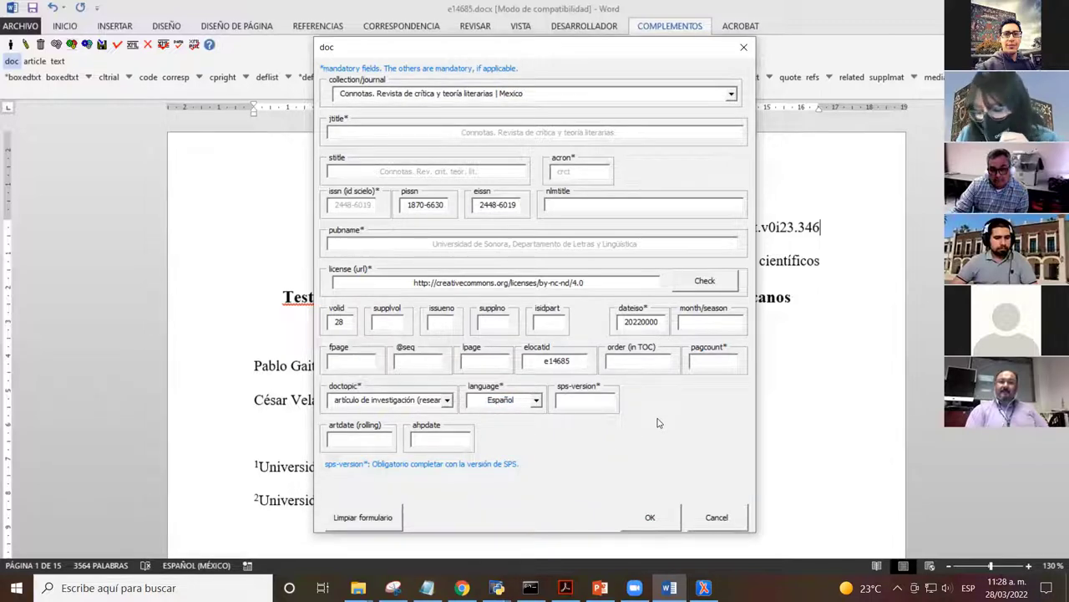
type("1.9")
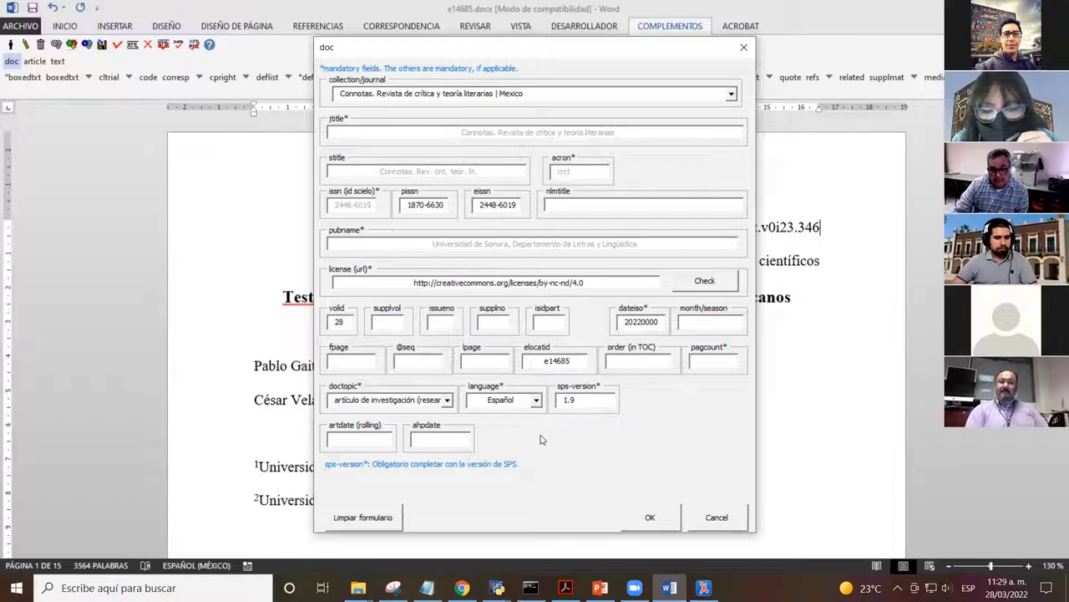
- Enter 20220328 as the rolling artdate, submit the doc form and confirm that the document agrees with the model
left_click(379, 436)
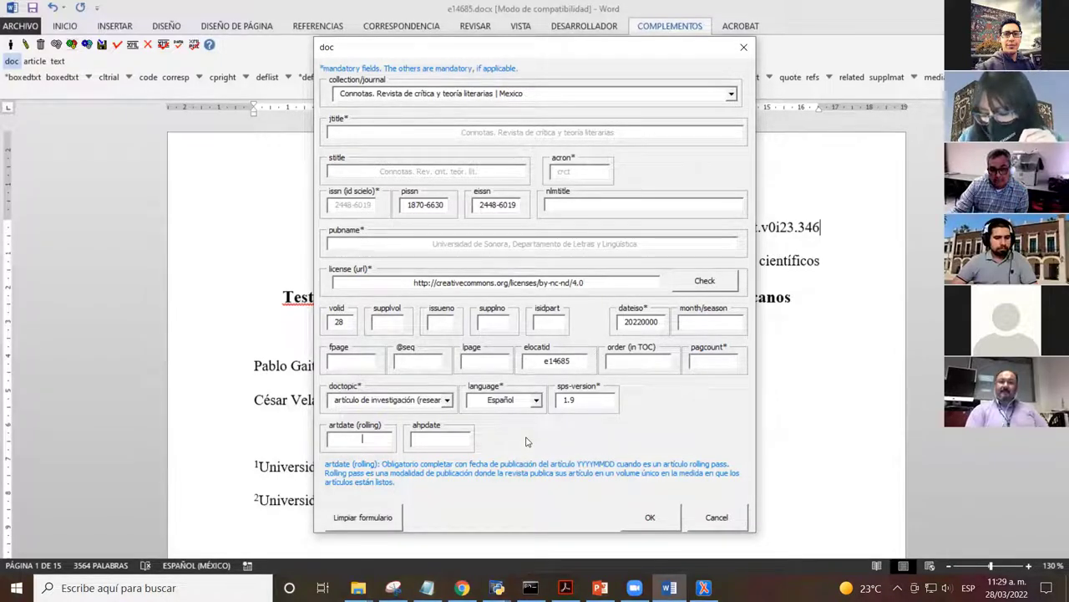
type("2")
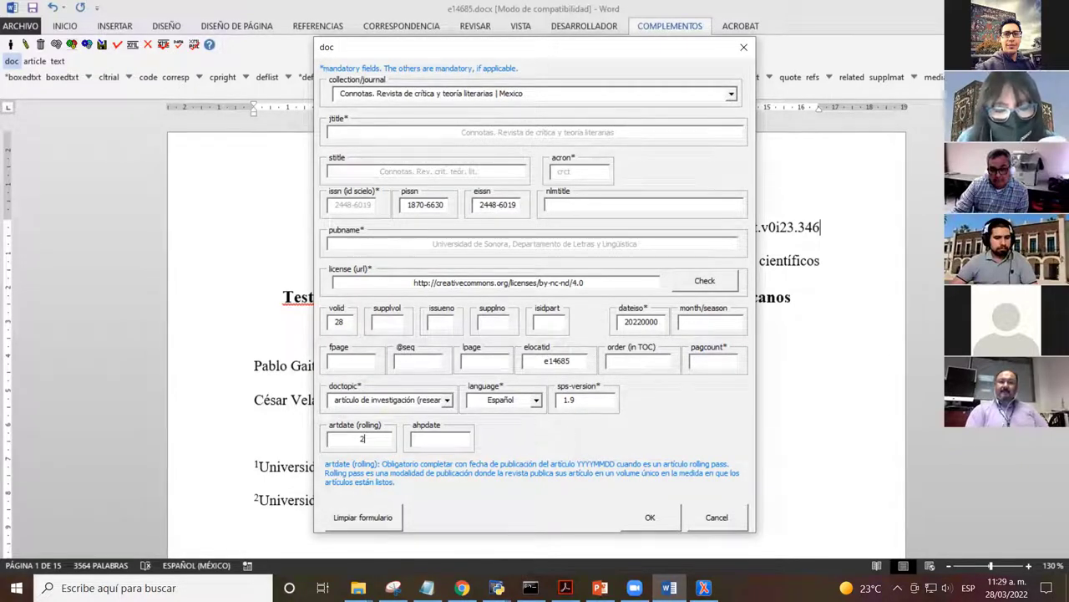
type("0")
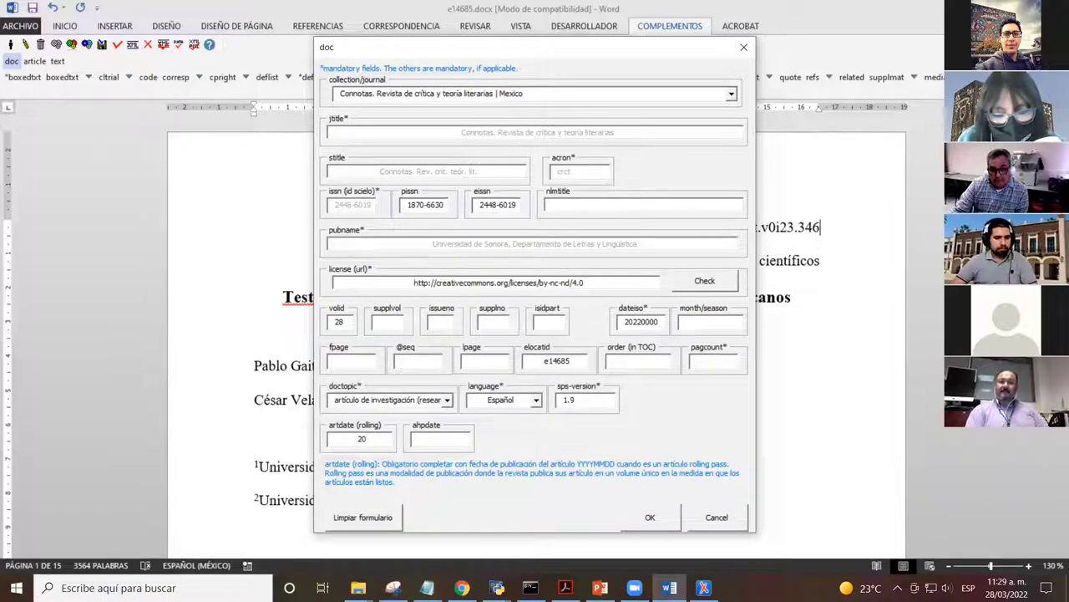
type("22")
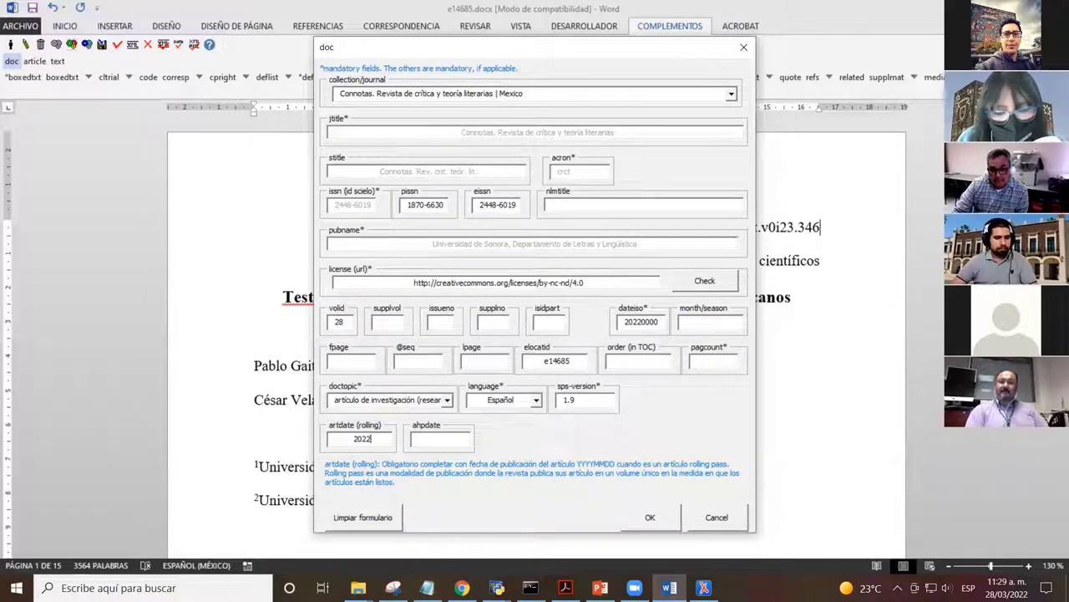
type("03")
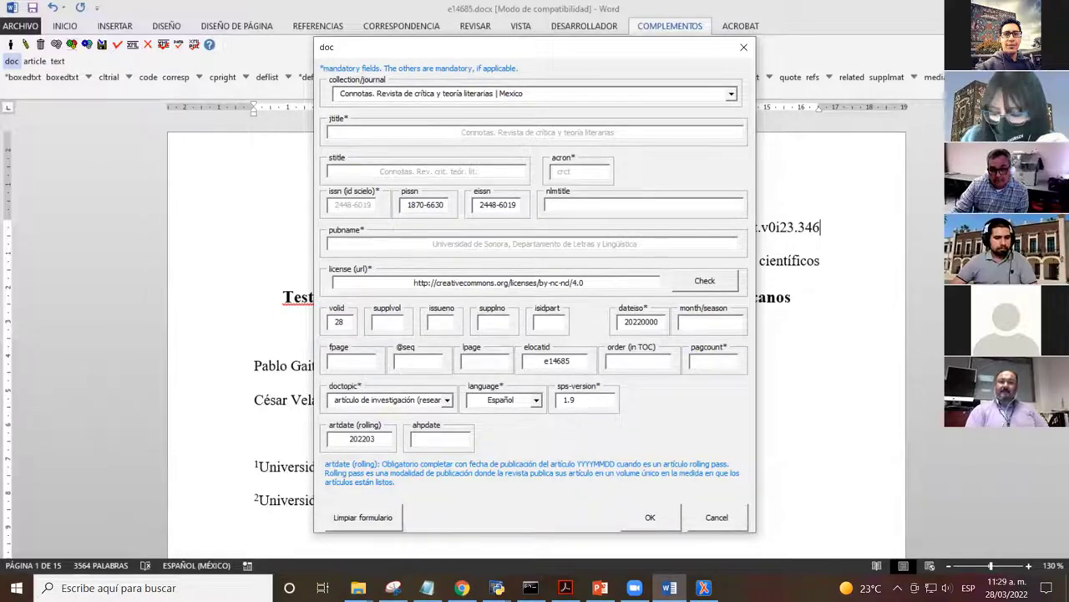
type("28")
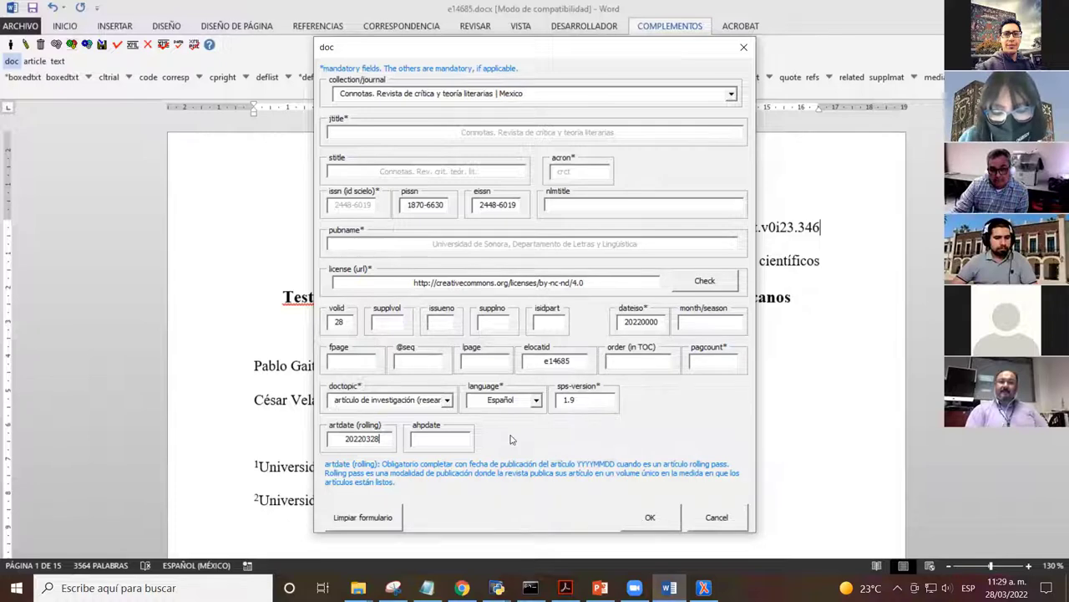
left_click(637, 518)
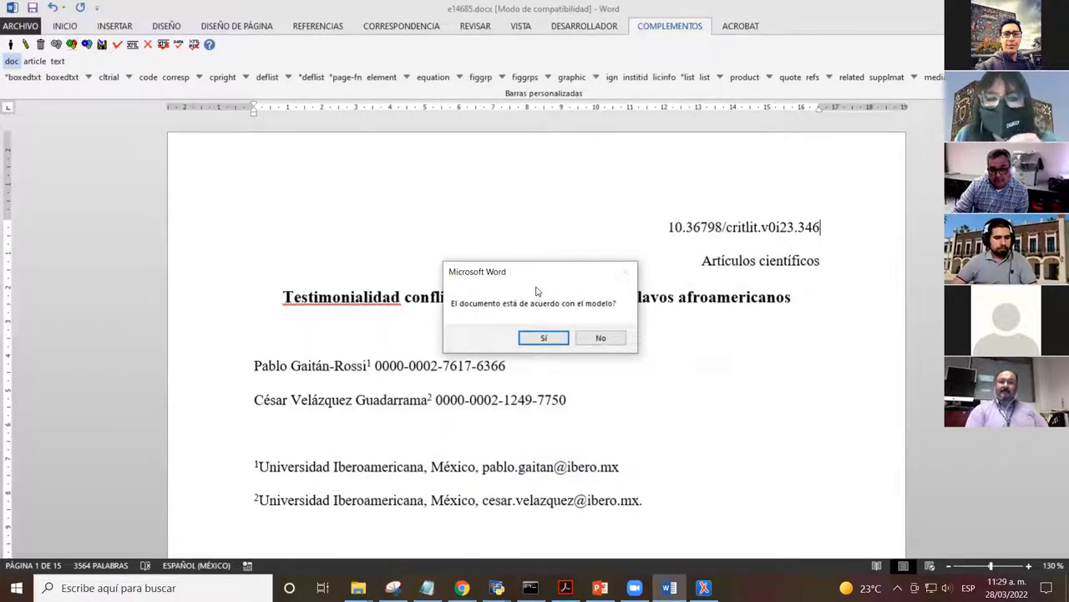
left_click(526, 338)
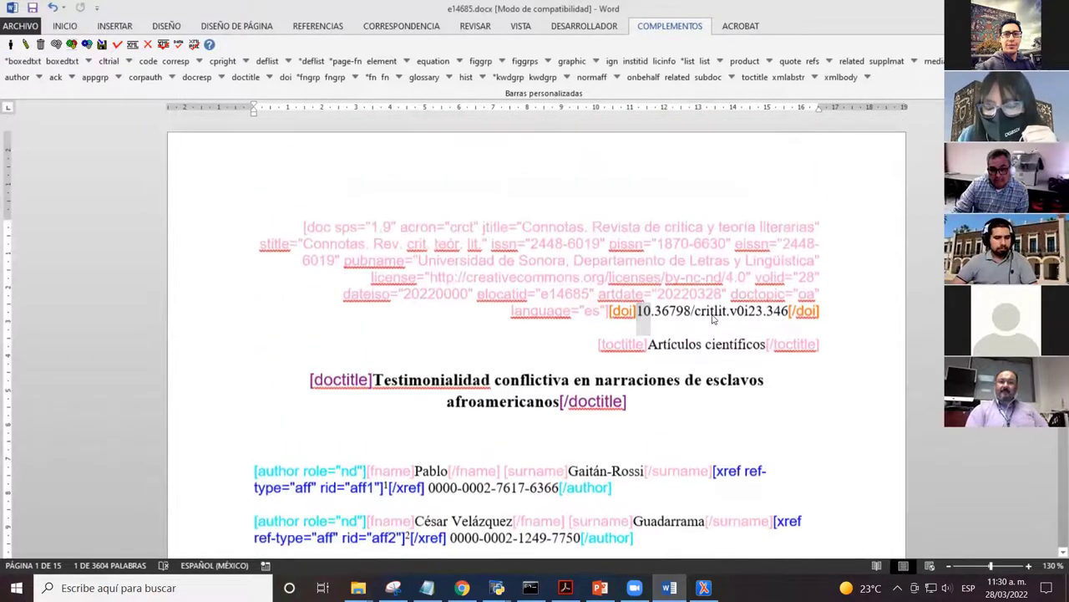
- Review the generated doc element's attributes and the doi, toctitle and doctitle tags at the start of the article
scroll(298, 234, "down", 1)
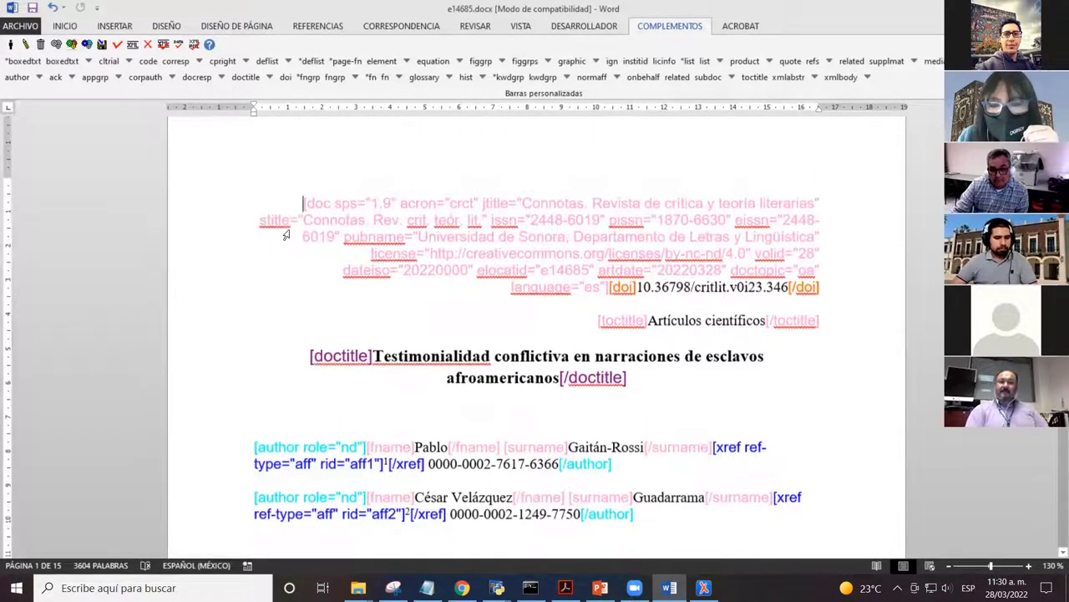
left_click(549, 269)
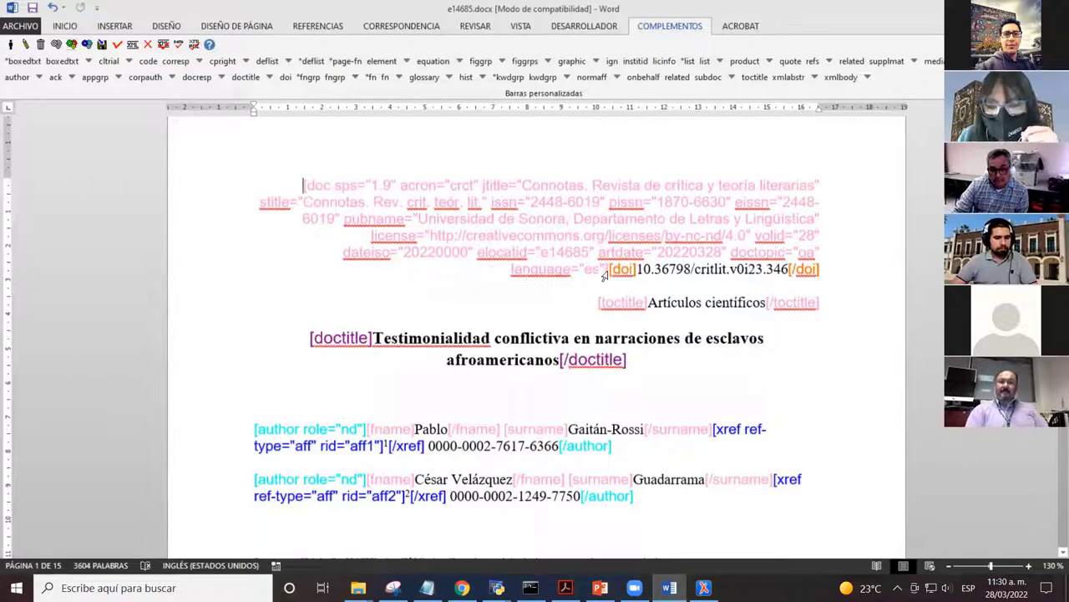
left_click_drag(301, 186, 610, 268)
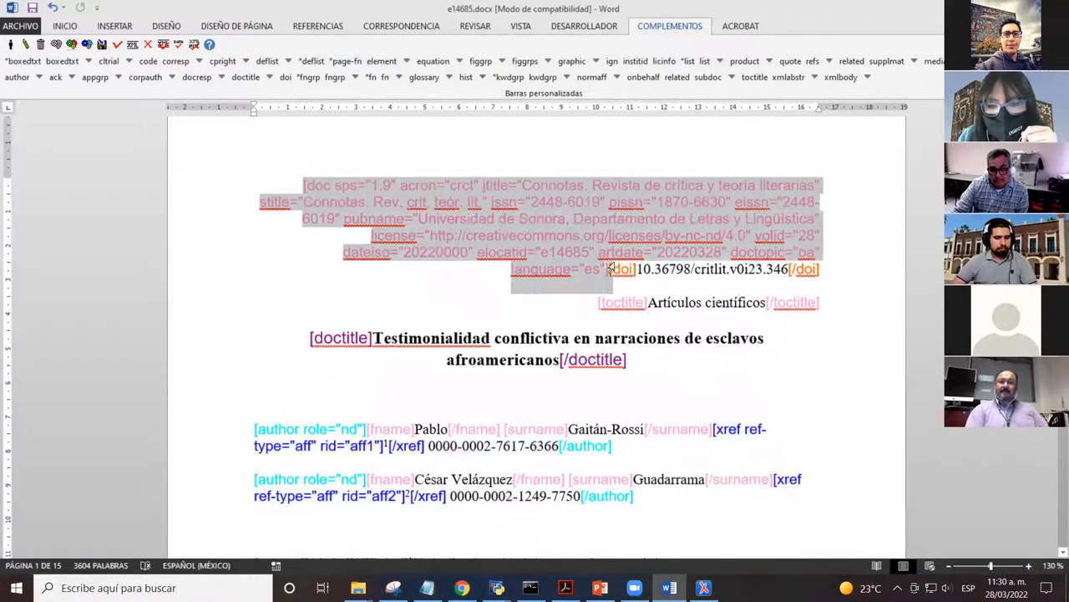
left_click(556, 269)
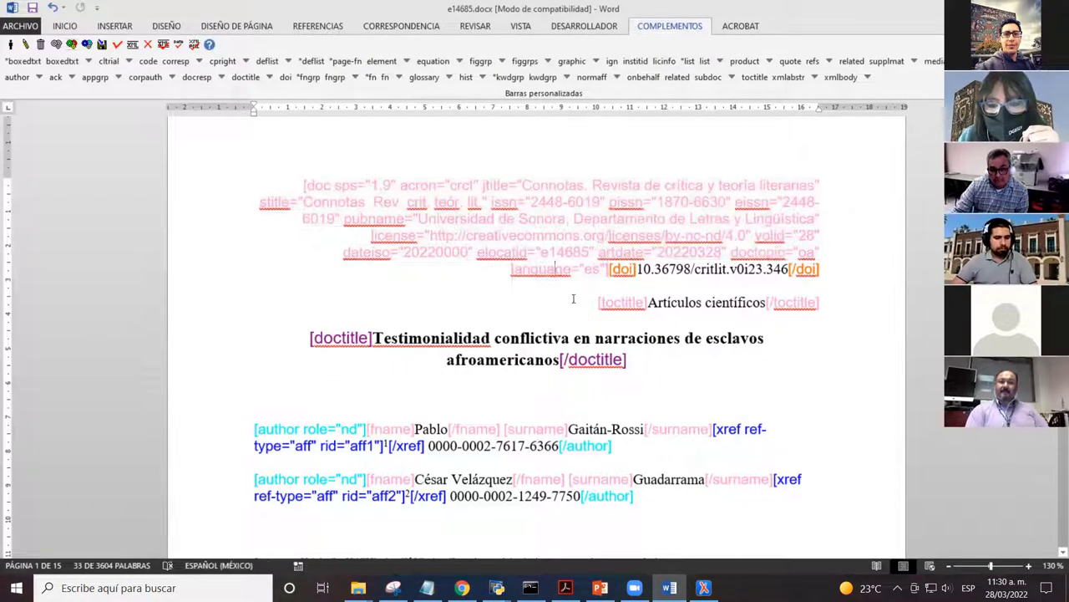
scroll(619, 266, "down", 1)
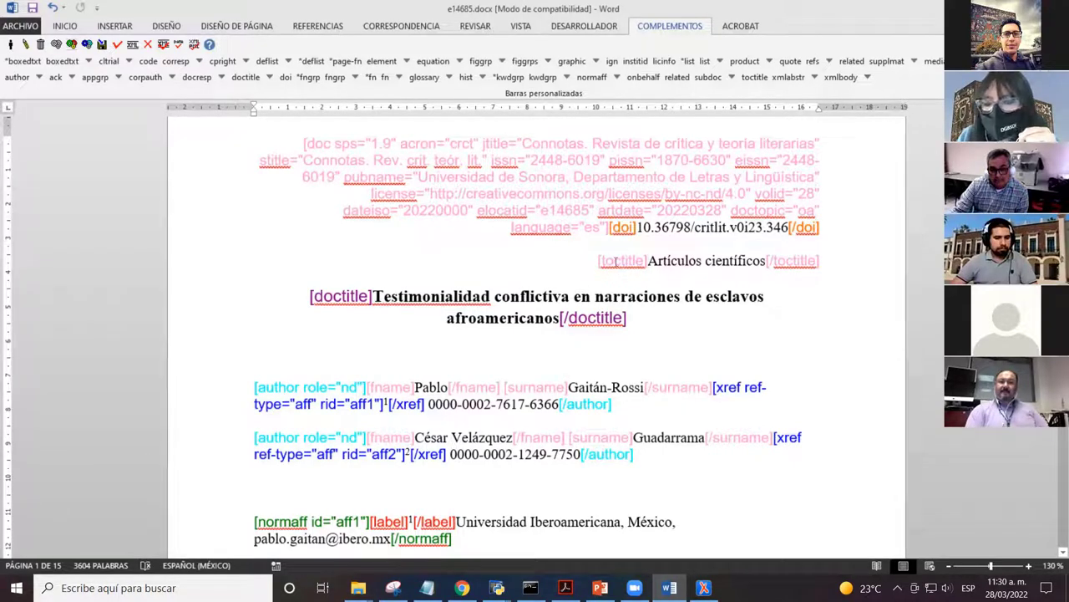
left_click(648, 260)
left_click(350, 296)
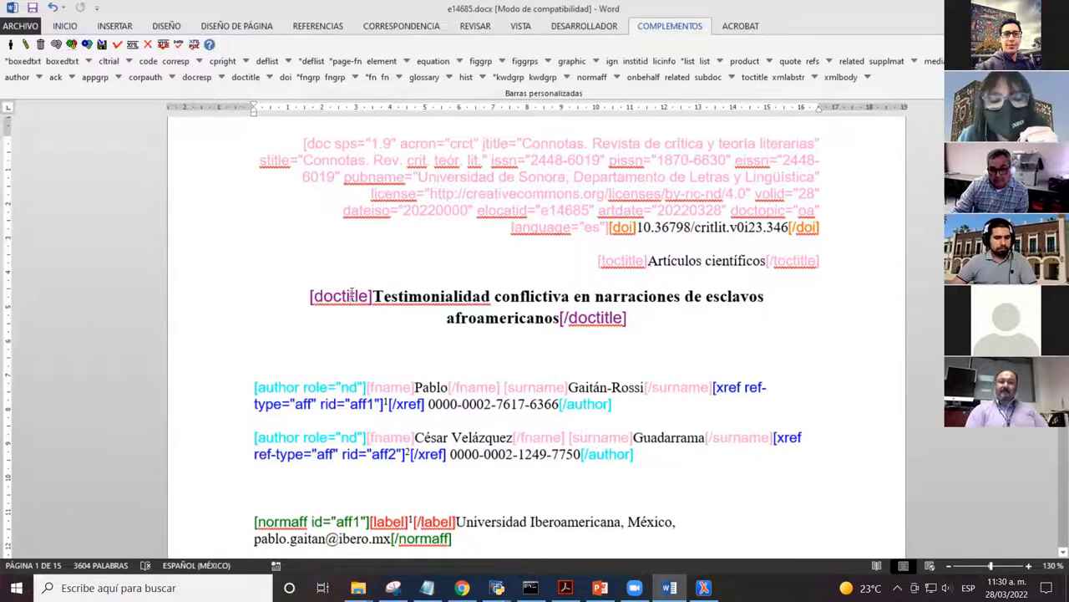
scroll(415, 245, "down", 2)
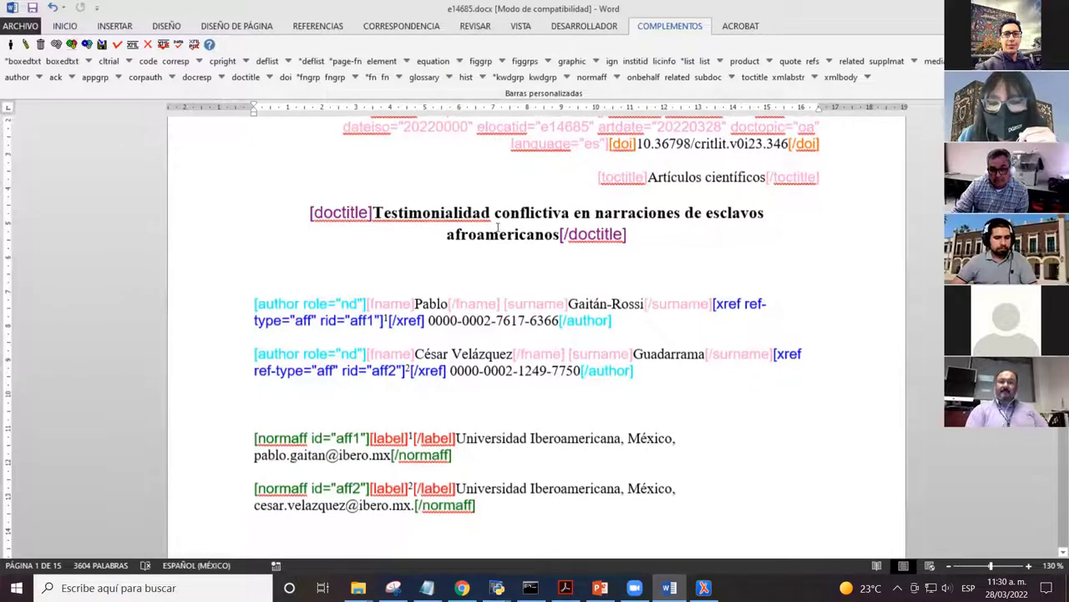
left_click(634, 235)
scroll(329, 243, "down", 1)
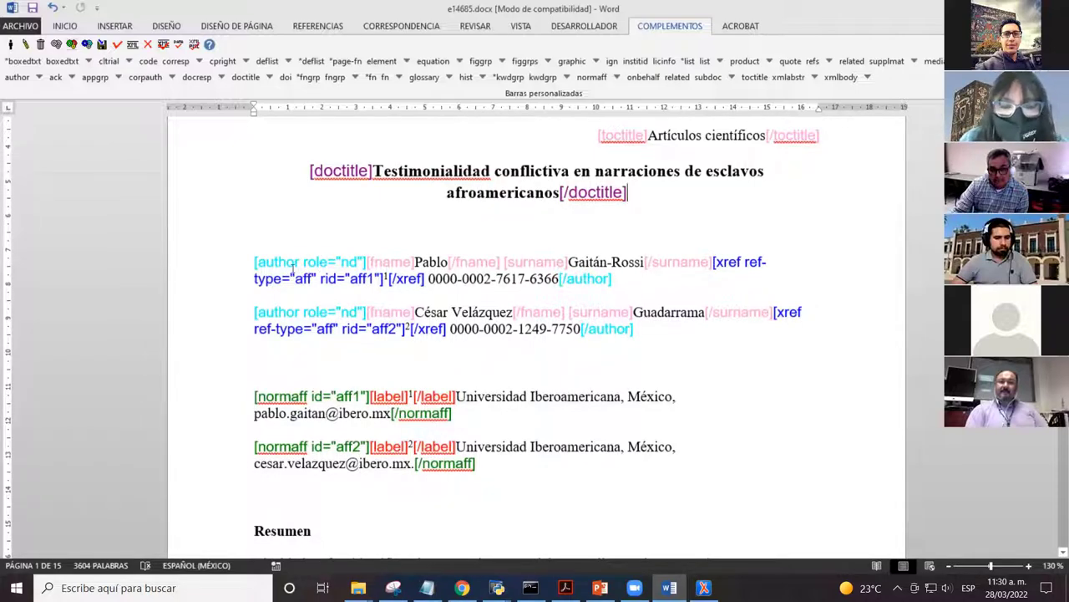
- Examine the first author's markup, checking the author role, fname and surname tags around the name
left_click(262, 262)
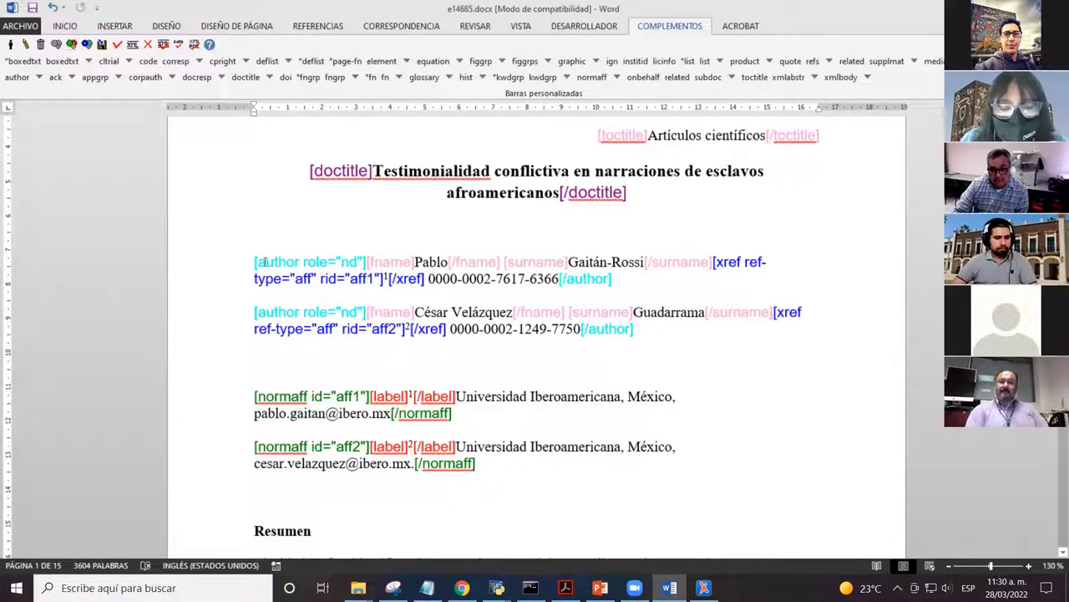
left_click_drag(257, 262, 360, 263)
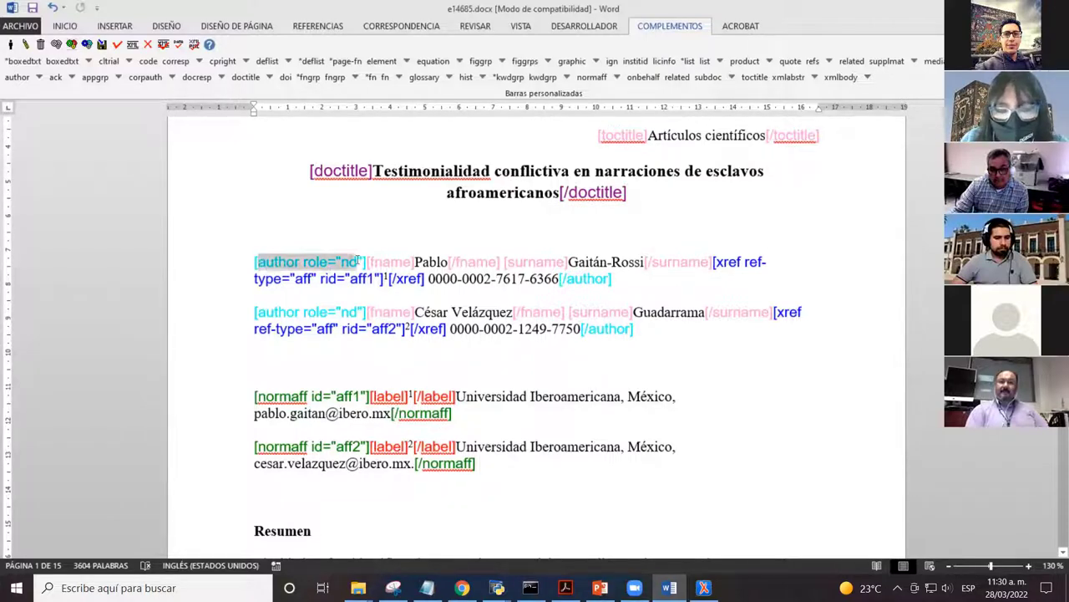
double_click(582, 283)
left_click(393, 261)
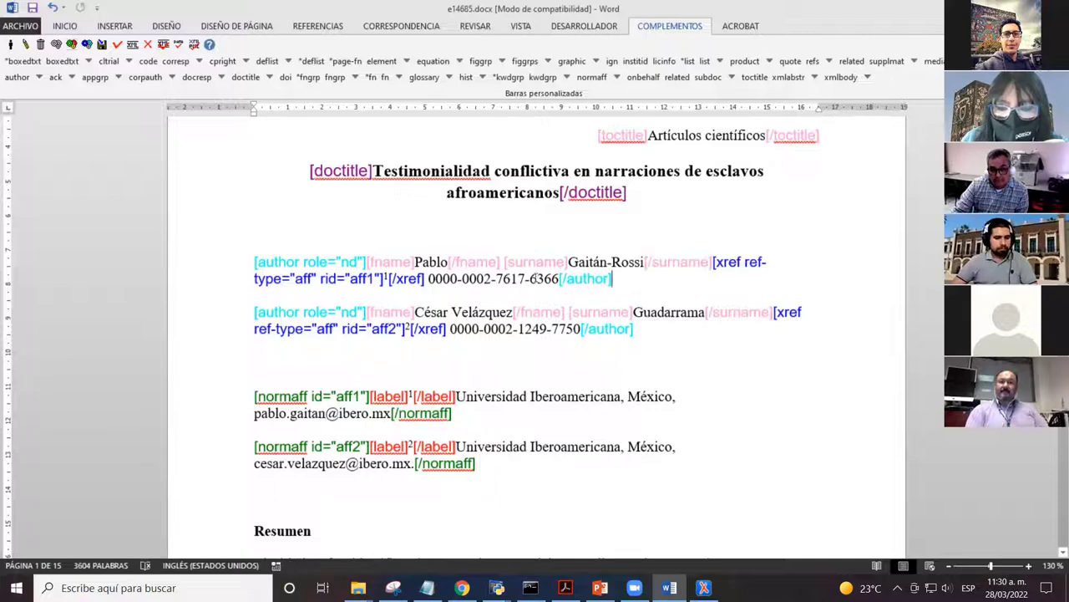
double_click(391, 262)
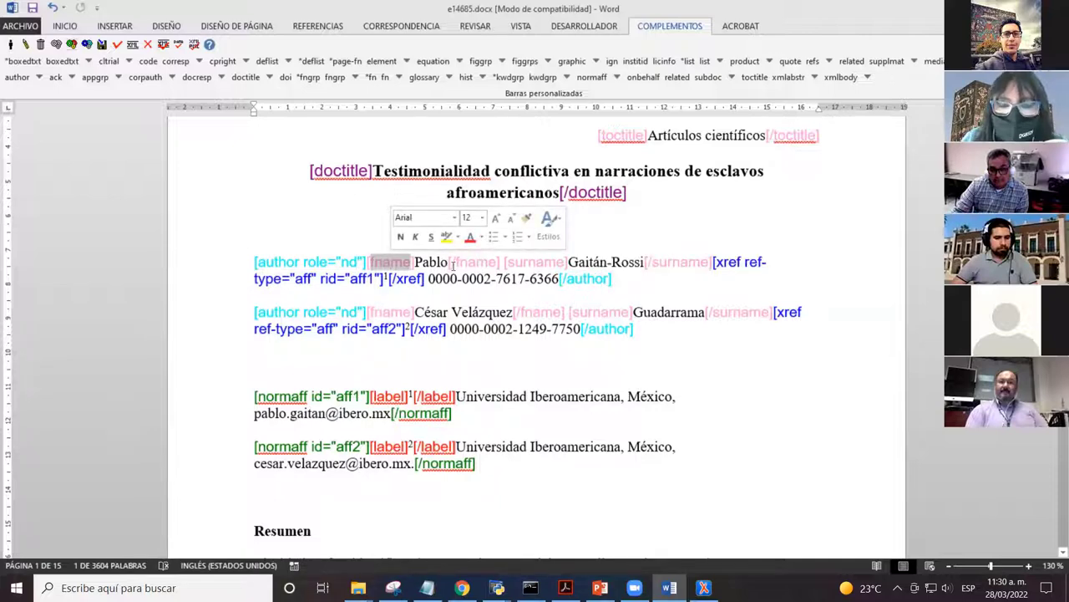
left_click(428, 271)
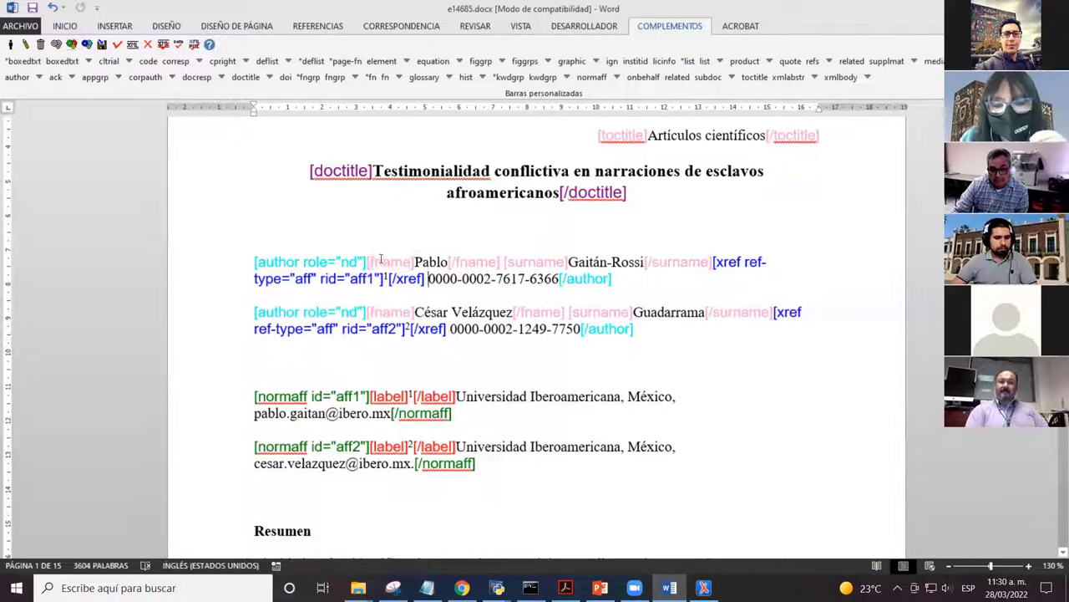
double_click(382, 262)
left_click(436, 262)
double_click(431, 261)
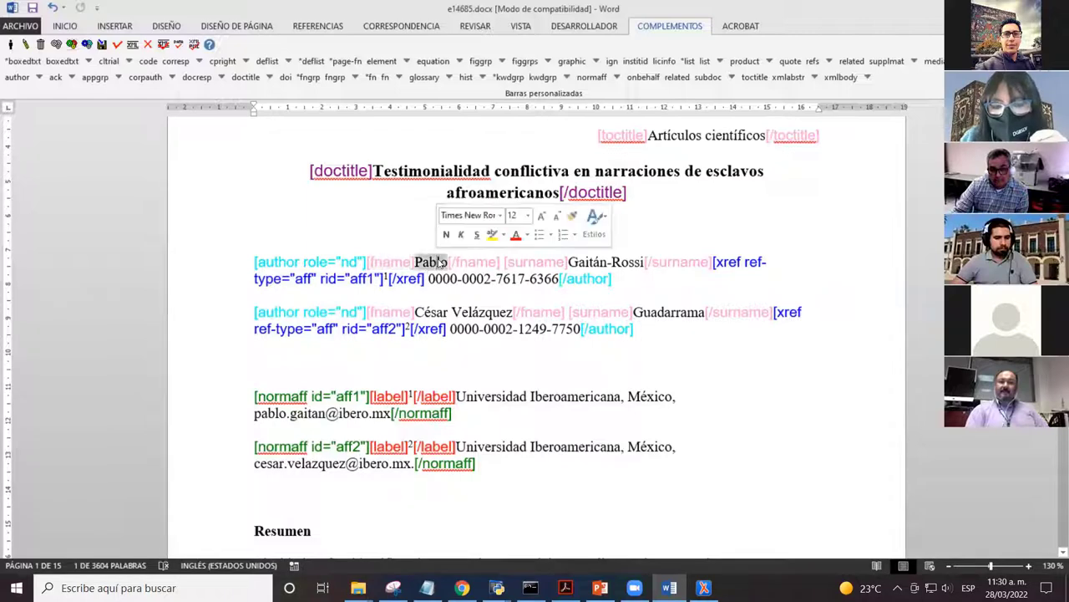
double_click(552, 262)
double_click(587, 262)
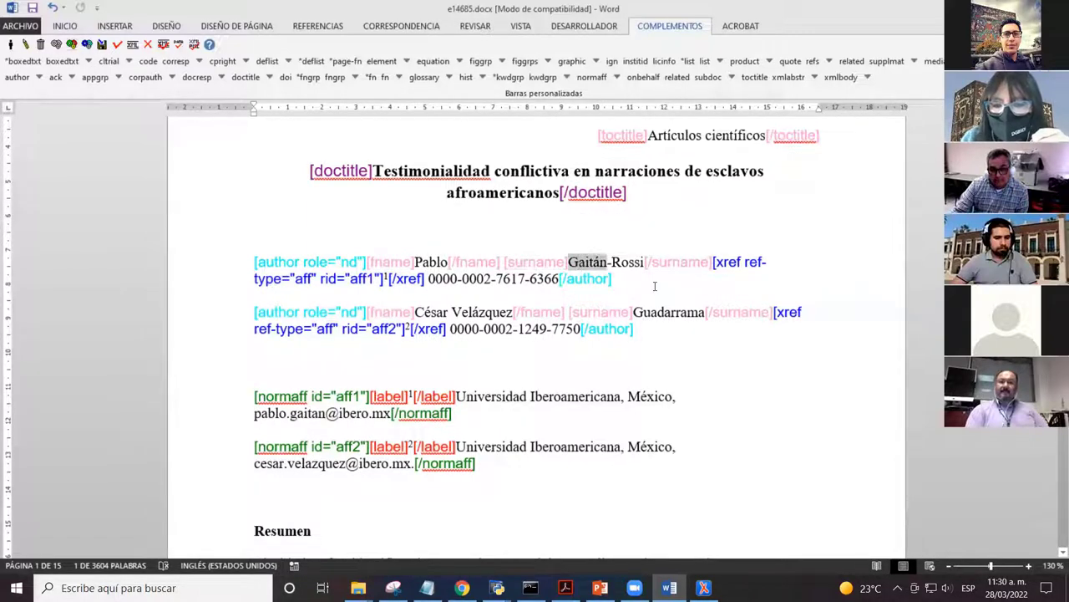
left_click(465, 289)
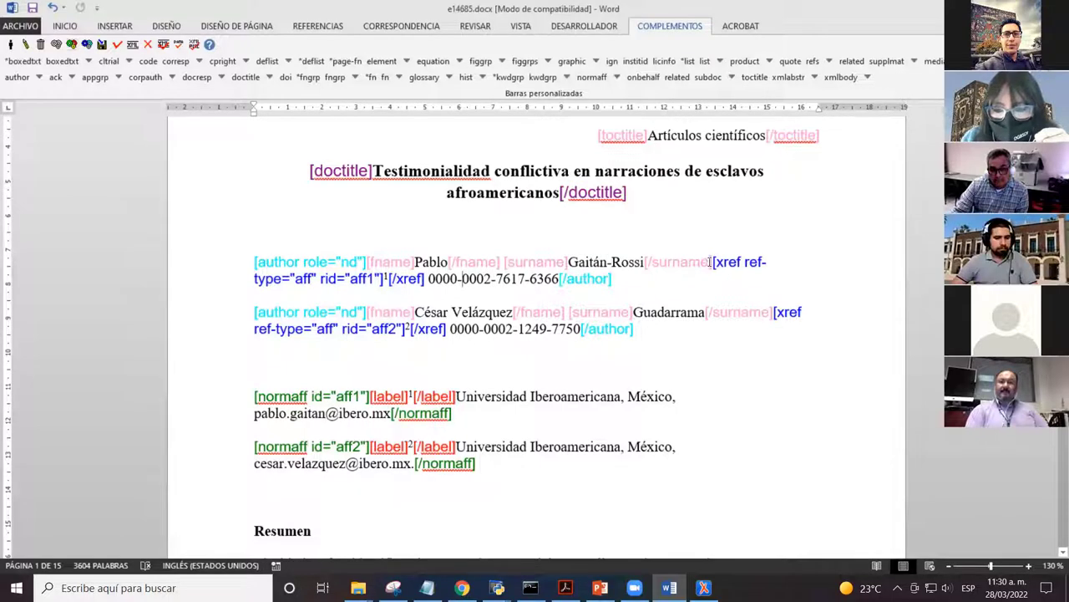
- Examine the first author's xref tag, including its ref-type and rid attributes and the affiliation superscript
left_click_drag(716, 262, 398, 291)
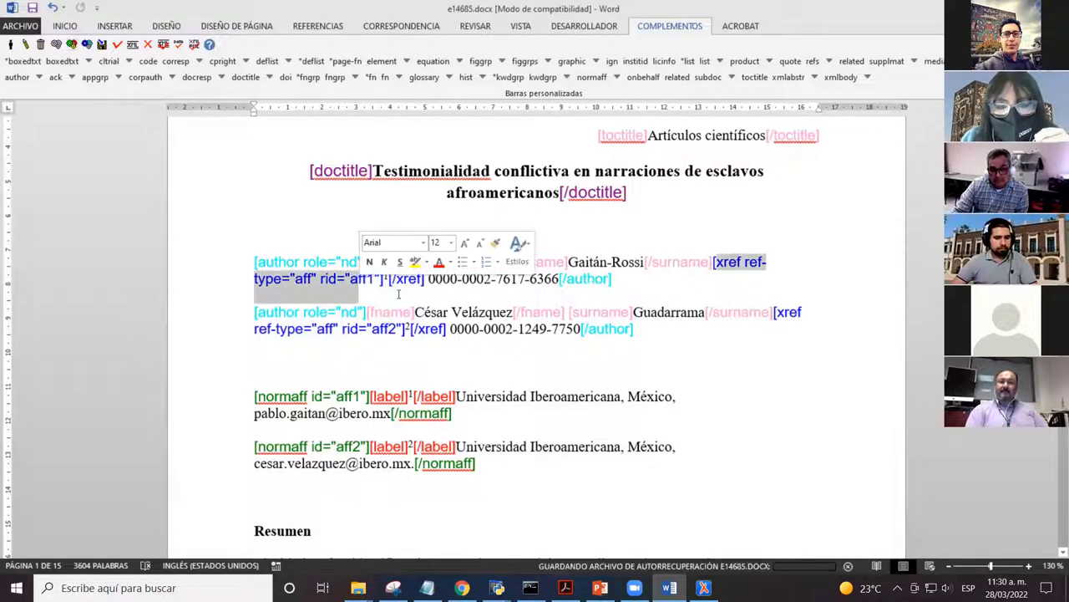
left_click(398, 291)
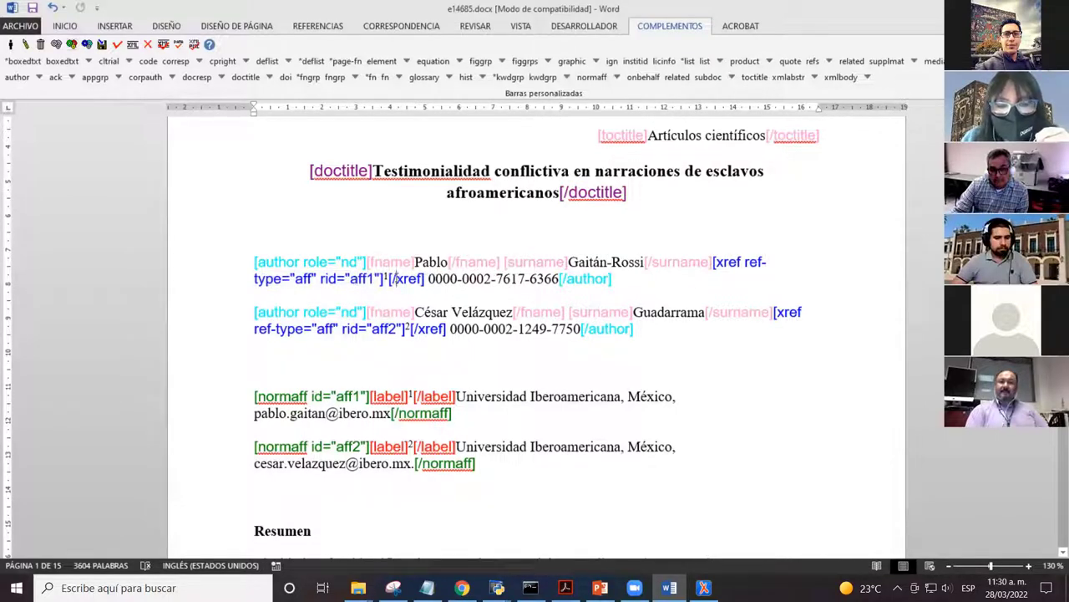
left_click_drag(712, 262, 721, 284)
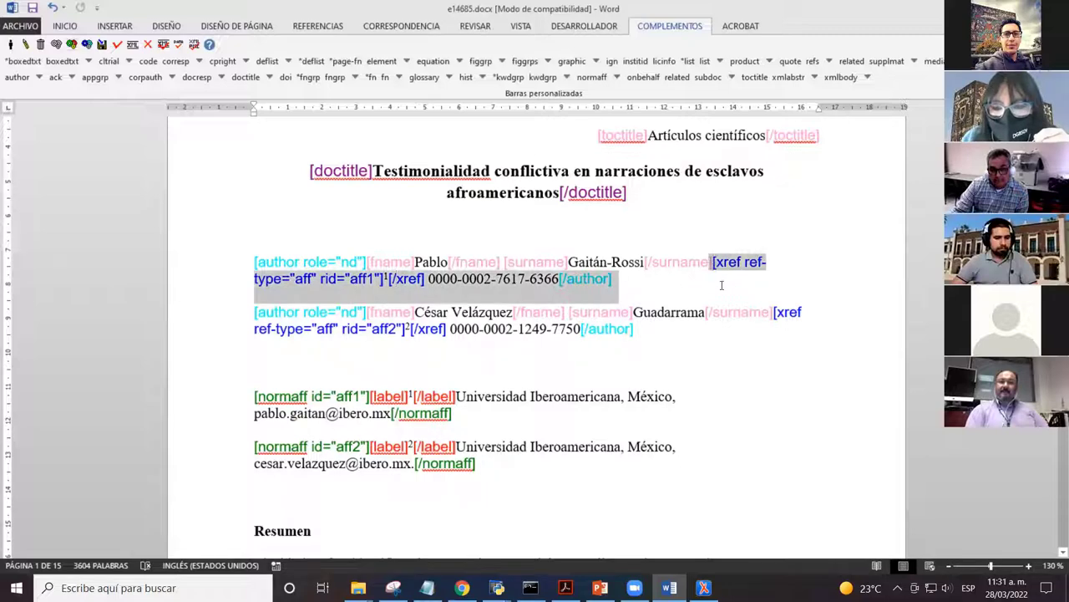
left_click(422, 297)
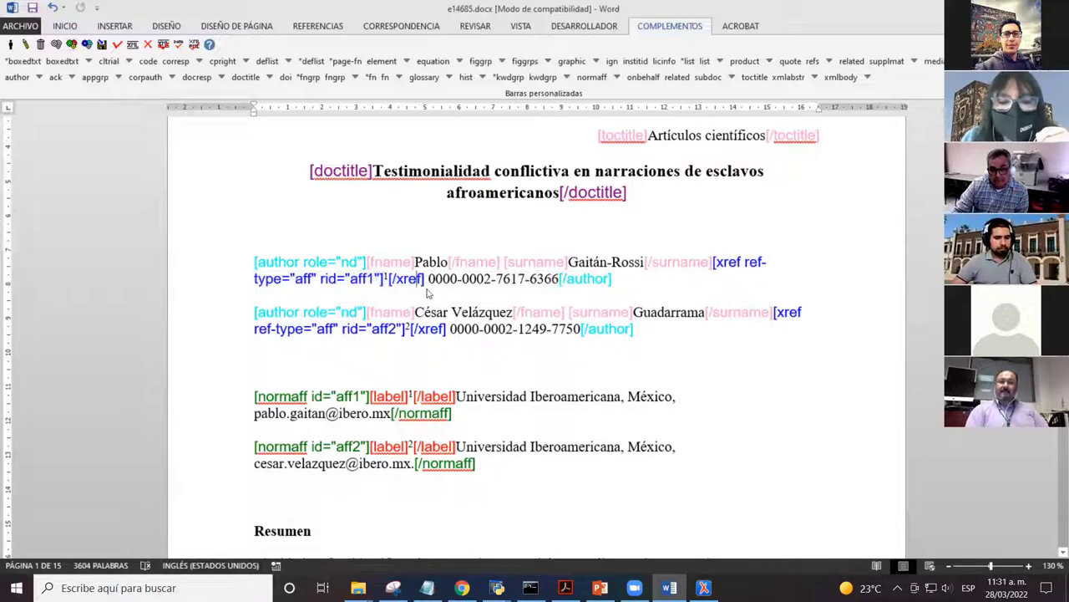
double_click(372, 281)
double_click(302, 279)
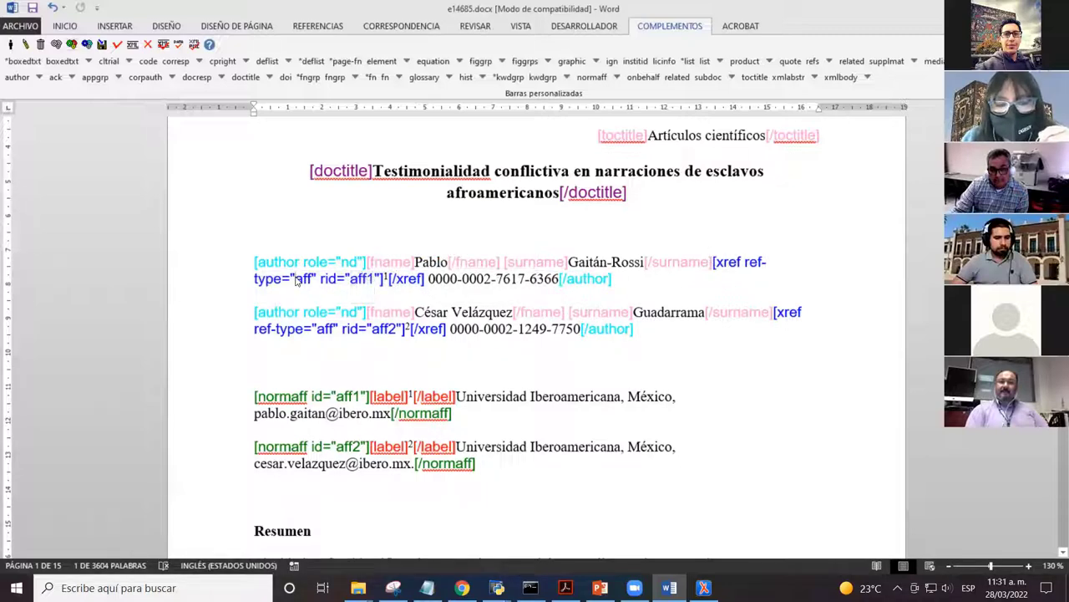
left_click(382, 278)
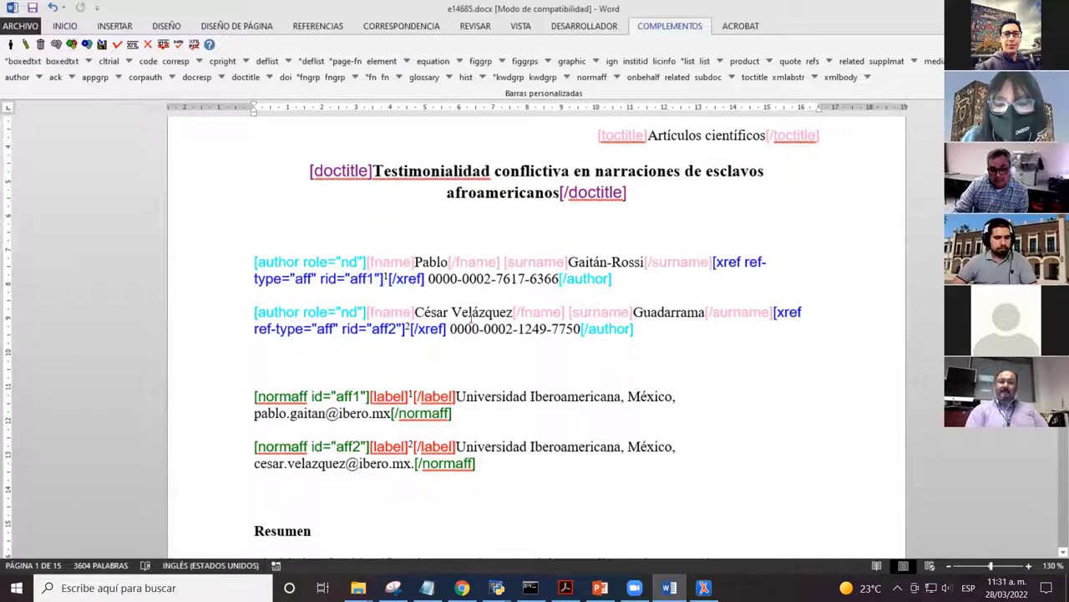
- Tag the first author's ORCID identifier as authorid, with orcid as the authidtp attribute
left_click(434, 282)
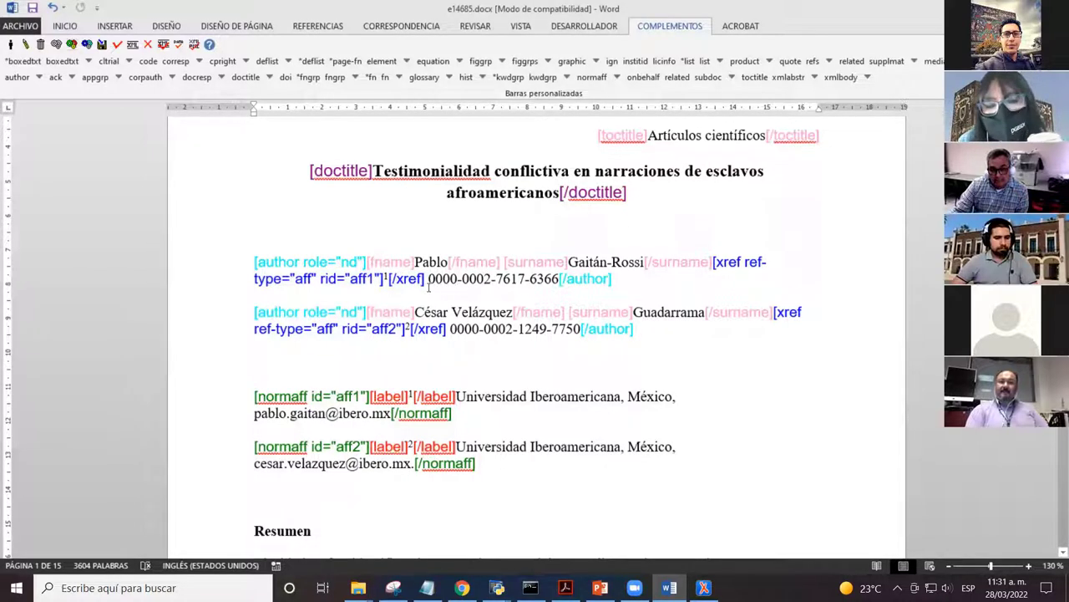
left_click_drag(428, 279, 559, 279)
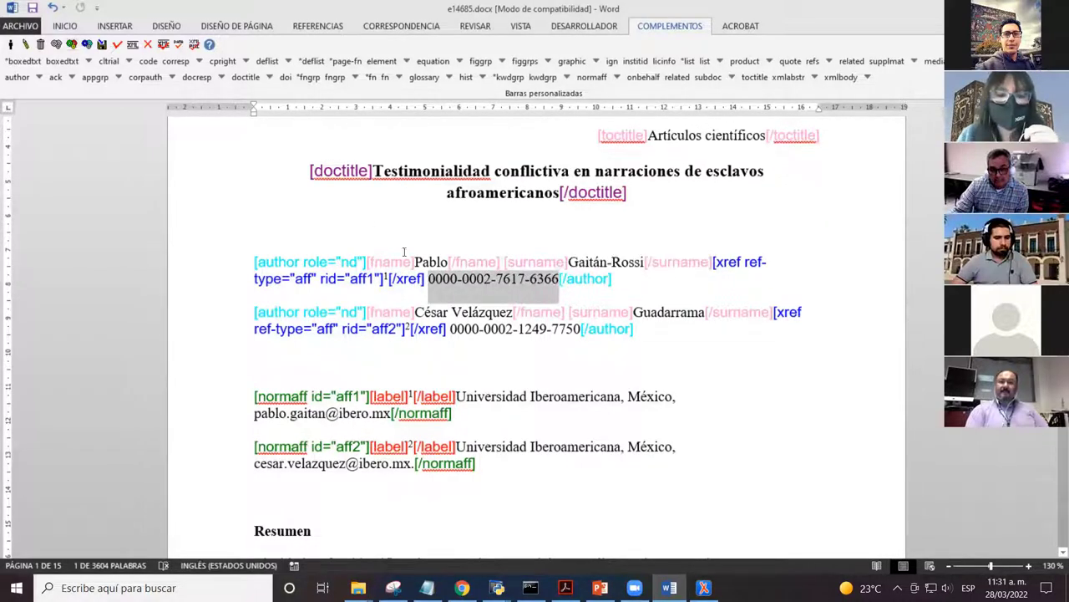
left_click(432, 279)
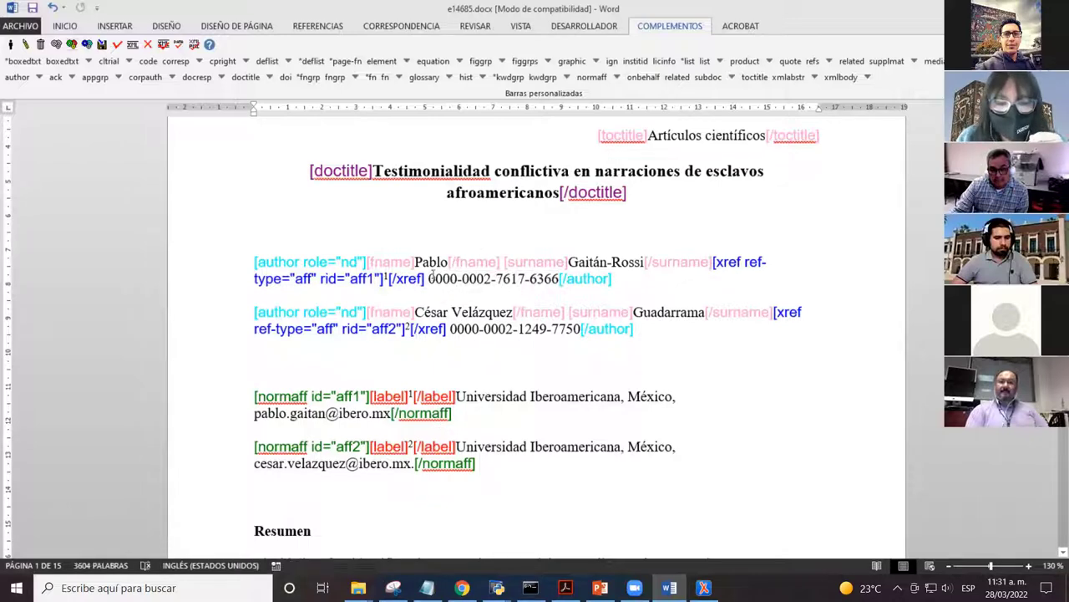
left_click_drag(428, 281, 558, 281)
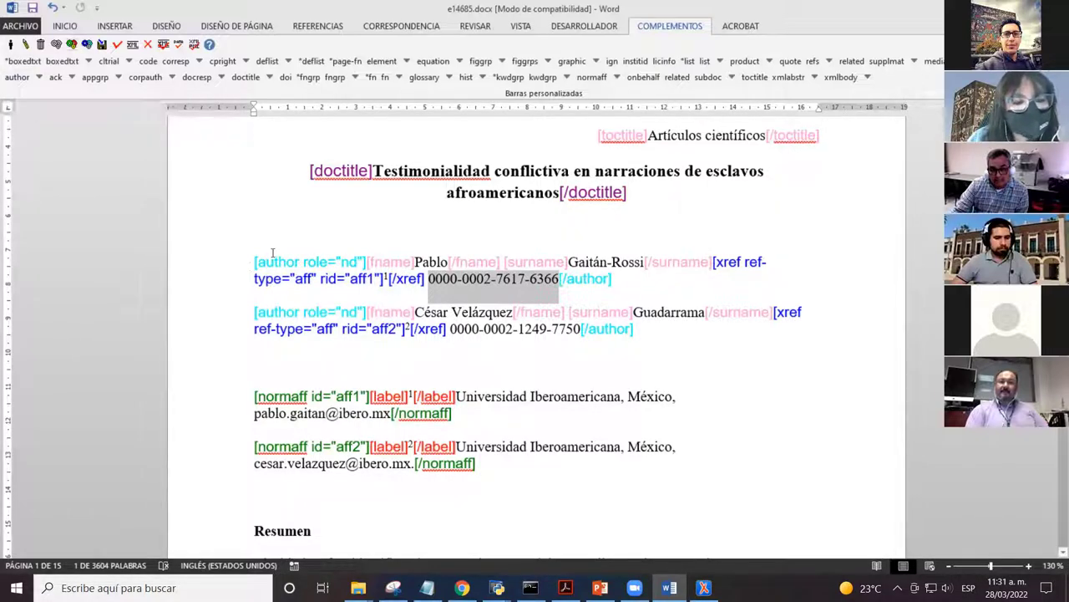
left_click(37, 78)
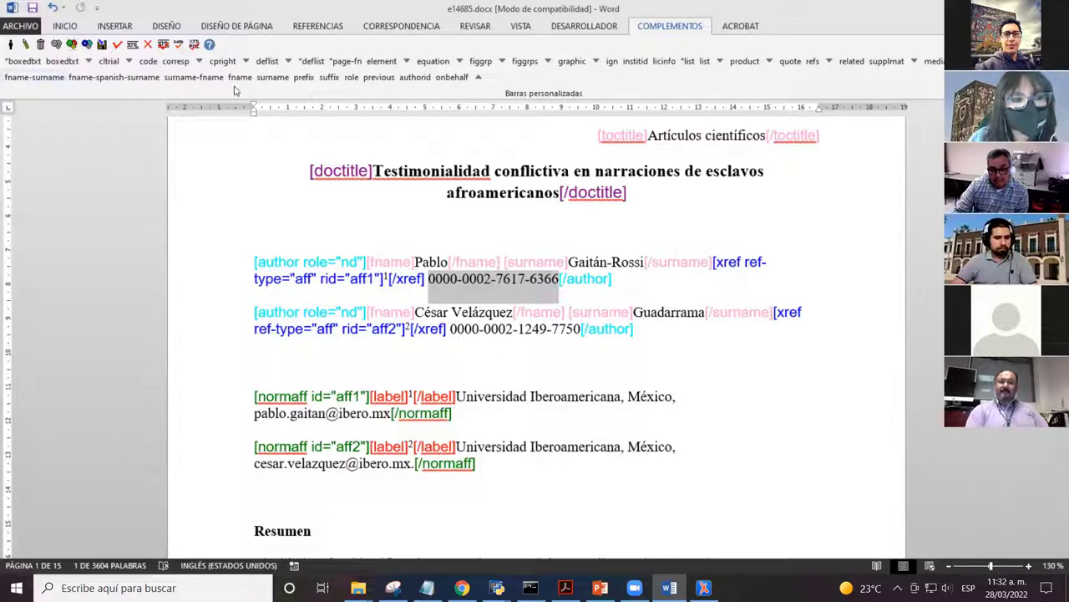
left_click(415, 78)
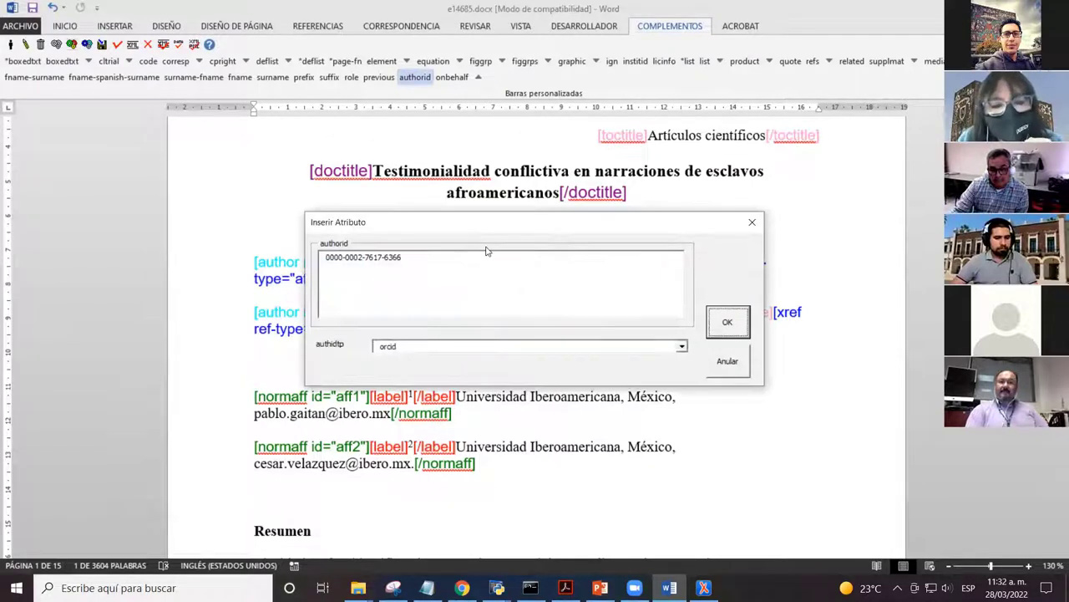
left_click_drag(482, 215, 485, 197)
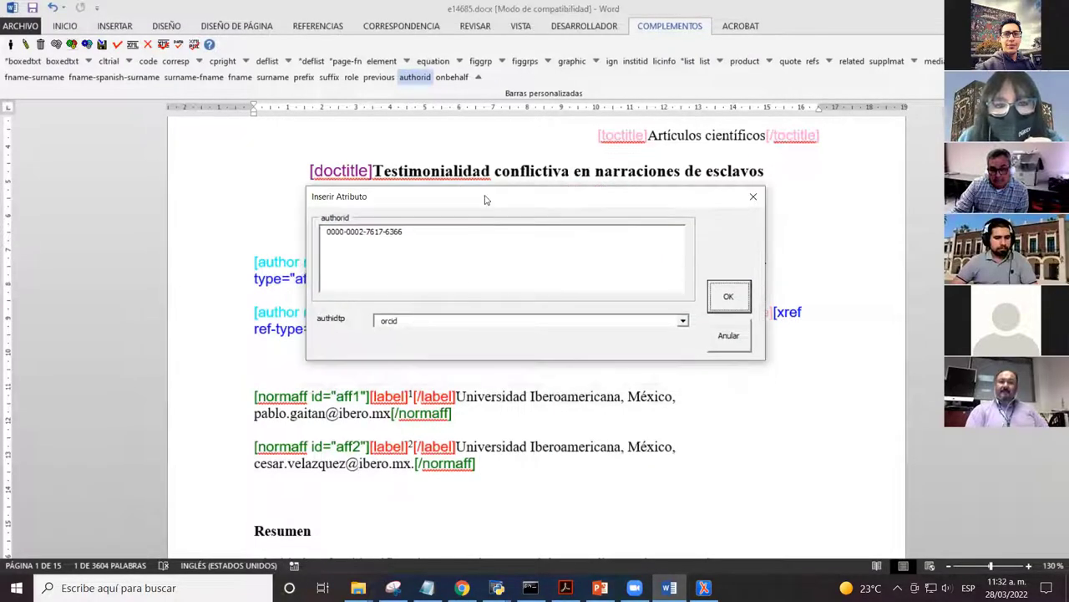
left_click(452, 324)
left_click(446, 333)
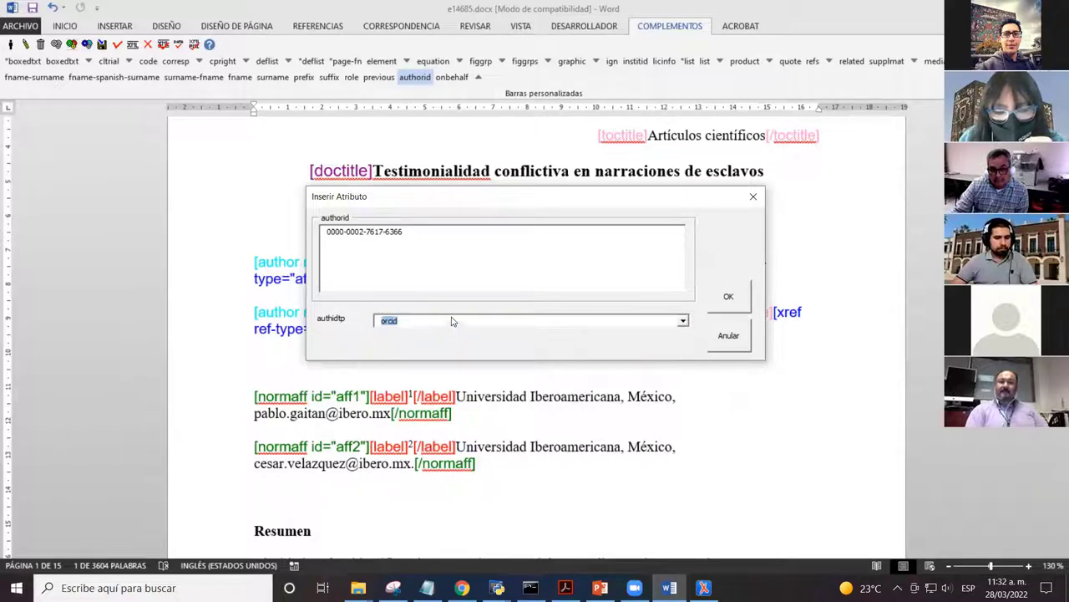
left_click(453, 321)
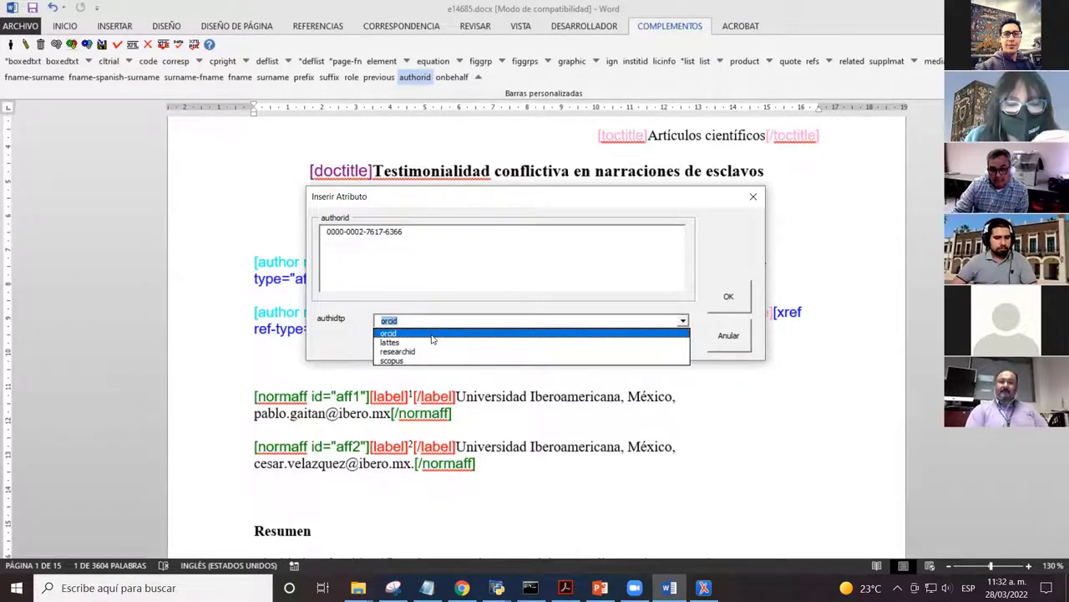
left_click(432, 335)
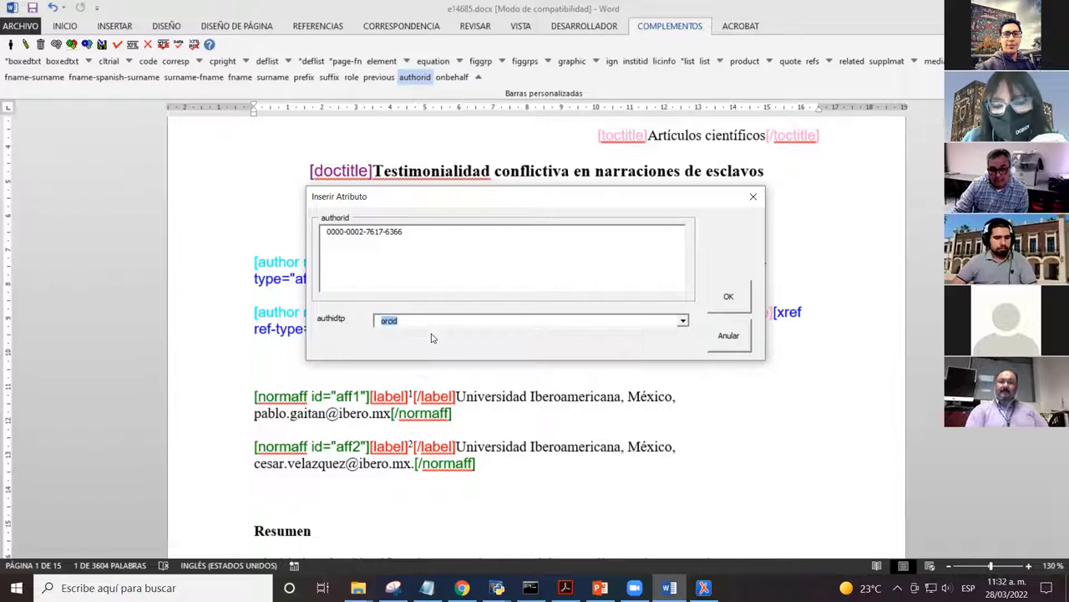
left_click(728, 300)
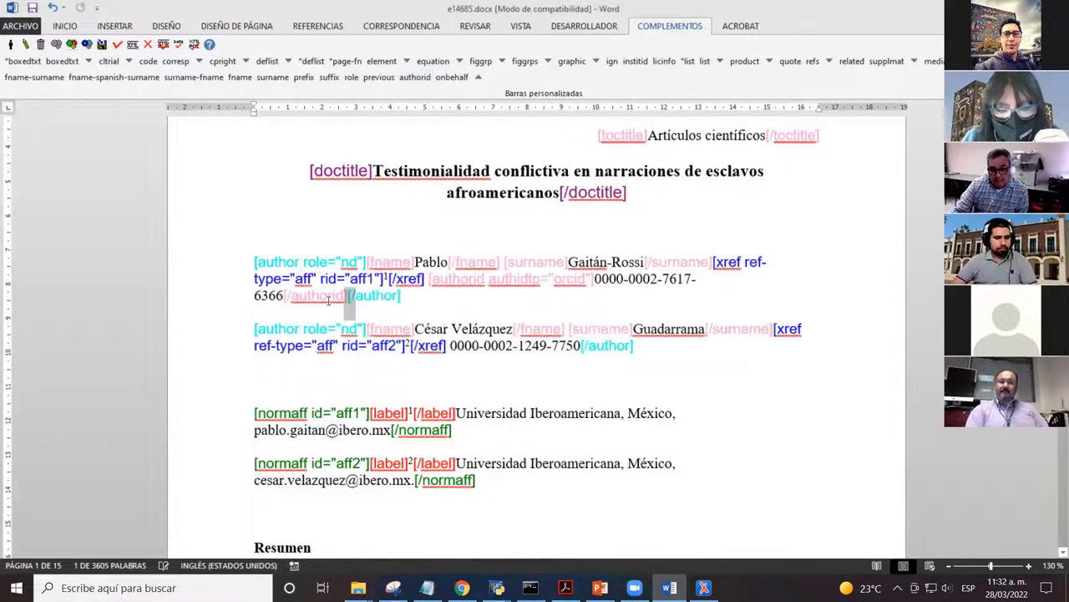
left_click(414, 299)
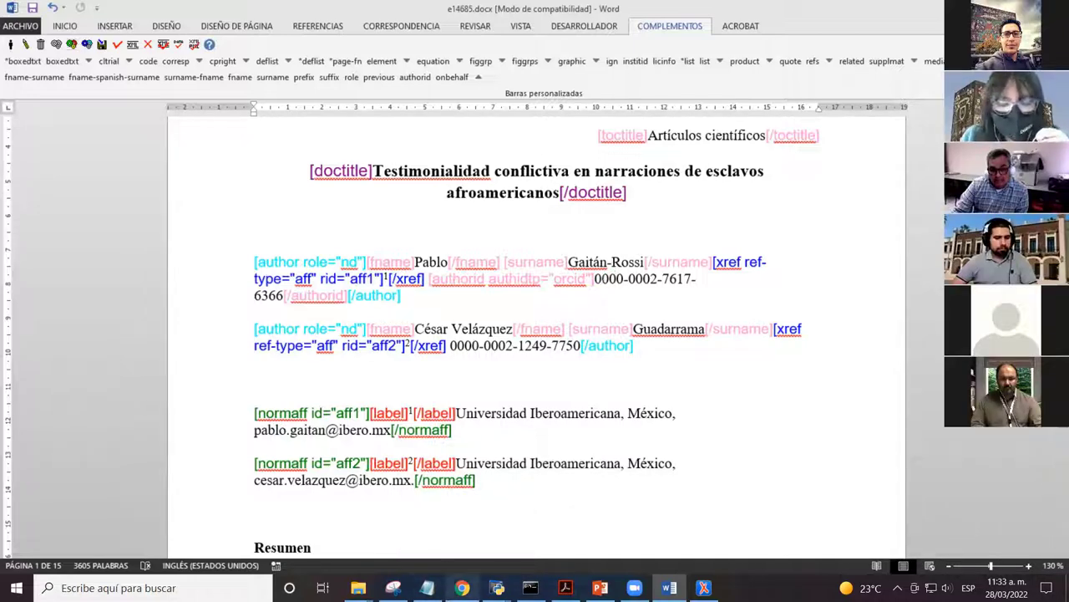
- Examine the ORCID identifier inside the first author's authorid tag, checking how the number is written
mouse_move(462, 587)
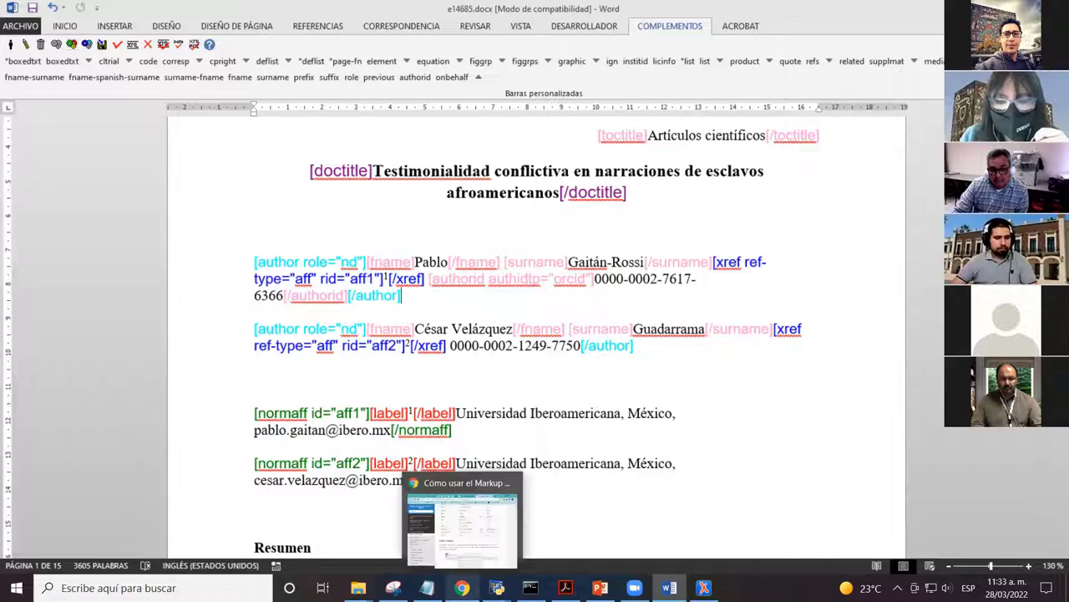
left_click(596, 279)
left_click_drag(596, 279, 285, 305)
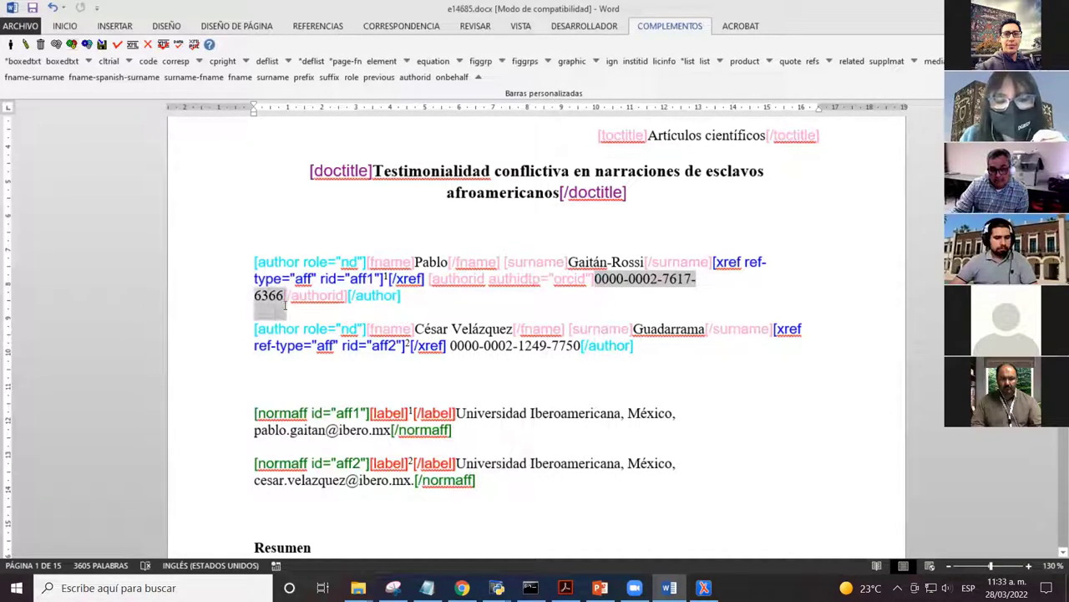
left_click(470, 298)
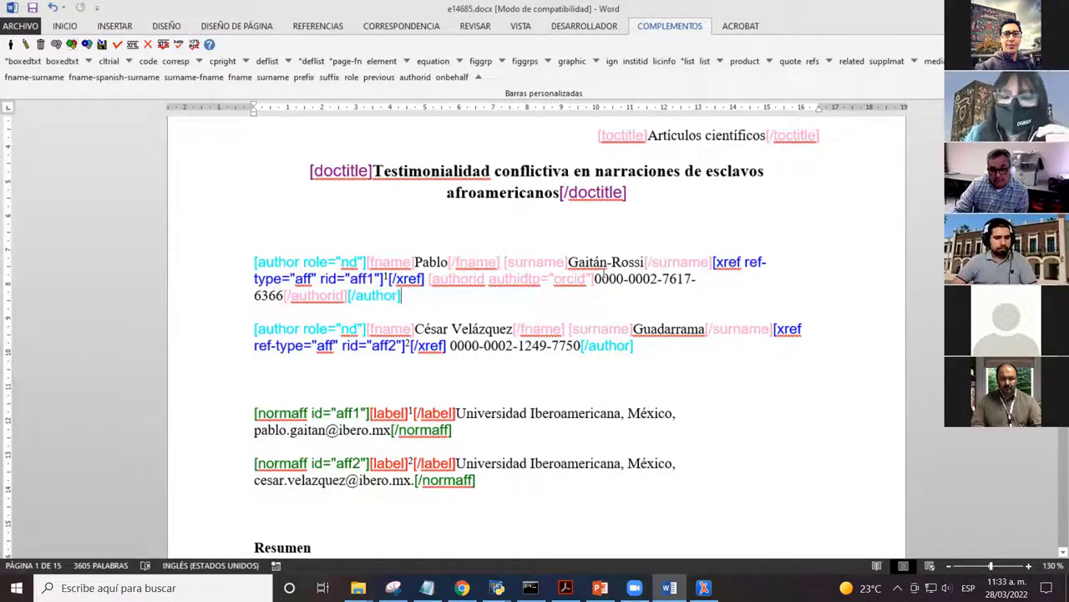
left_click_drag(595, 278, 287, 305)
left_click(583, 295)
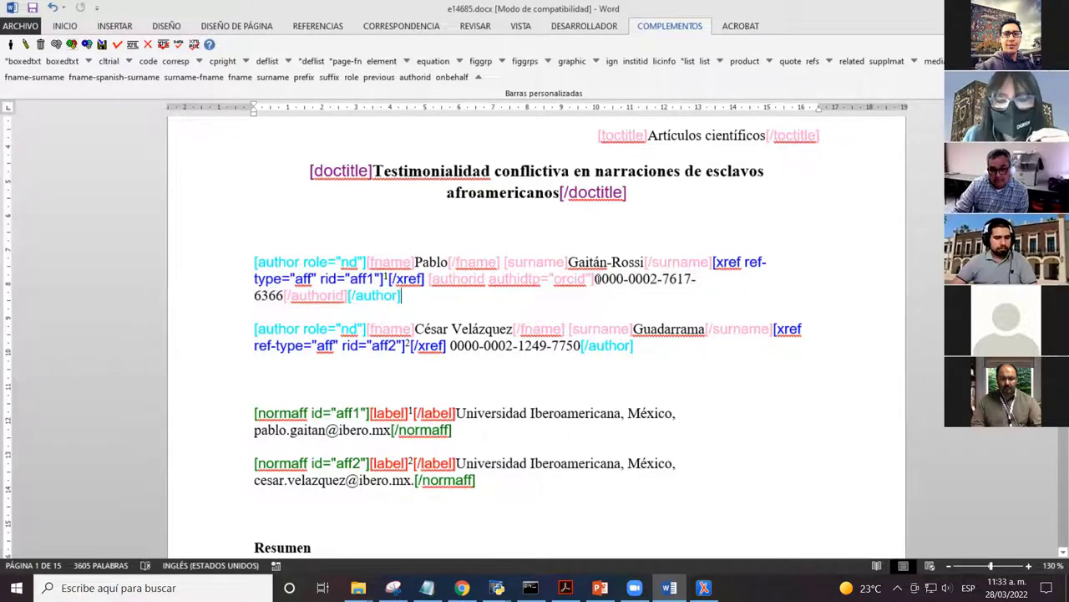
left_click_drag(595, 279, 630, 287)
left_click(401, 253)
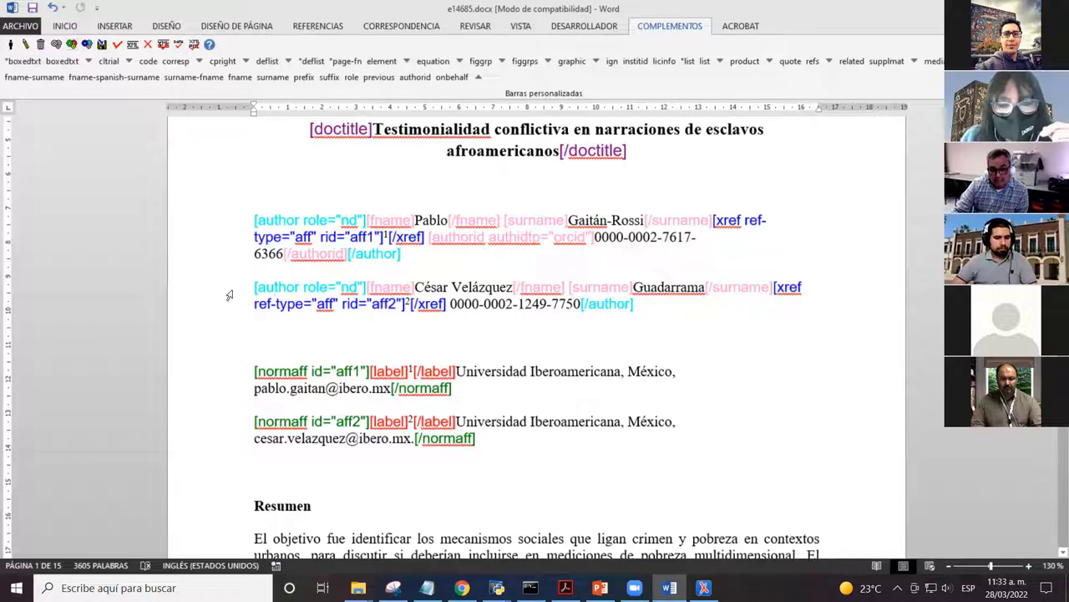
- Examine how the second author's given name and surnames are divided between the fname and surname tags
left_click(259, 289)
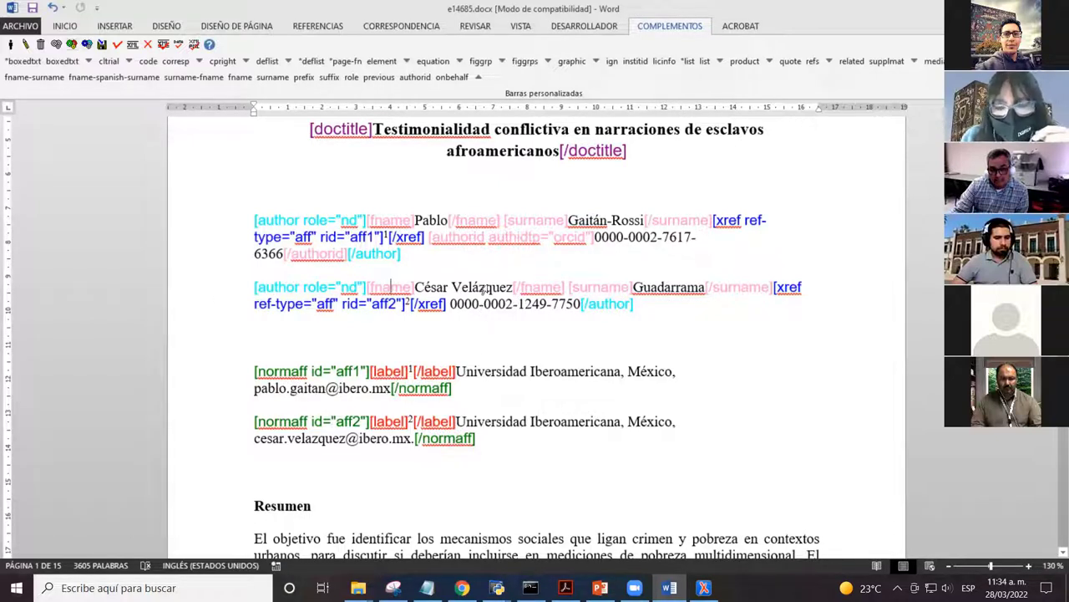
double_click(485, 288)
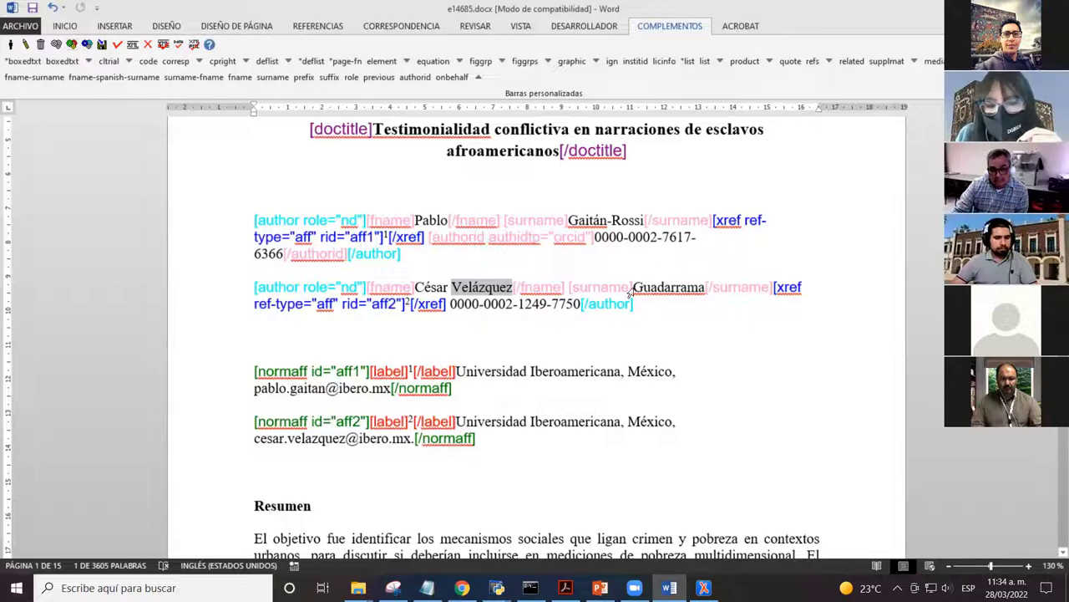
left_click(485, 295)
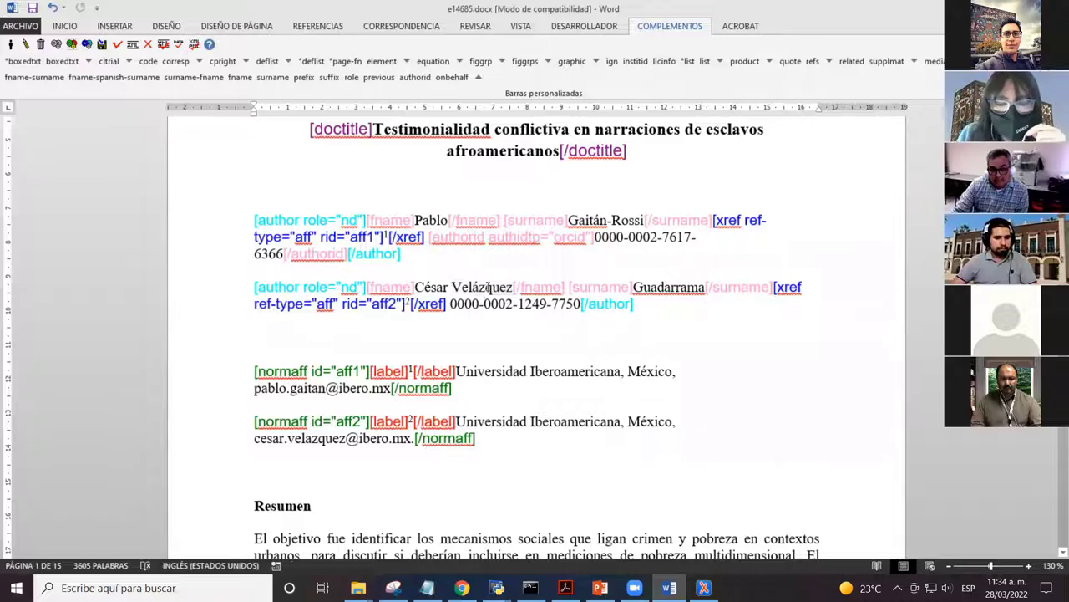
double_click(487, 286)
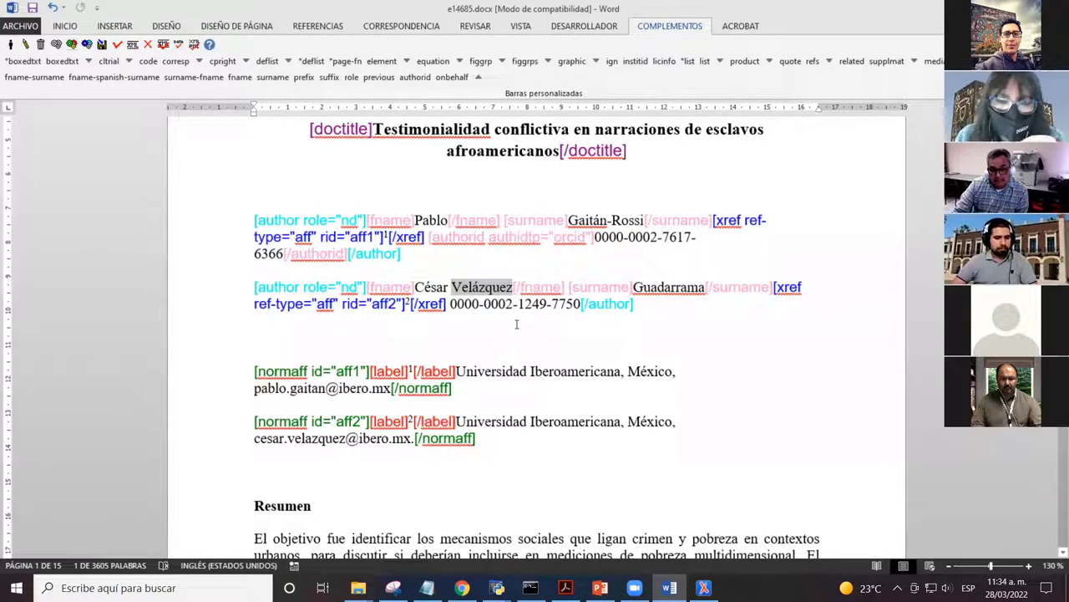
left_click(493, 294)
- Move the second author's first surname from the fname tag to the start of the surname tag
double_click(492, 288)
key("ctrl+c")
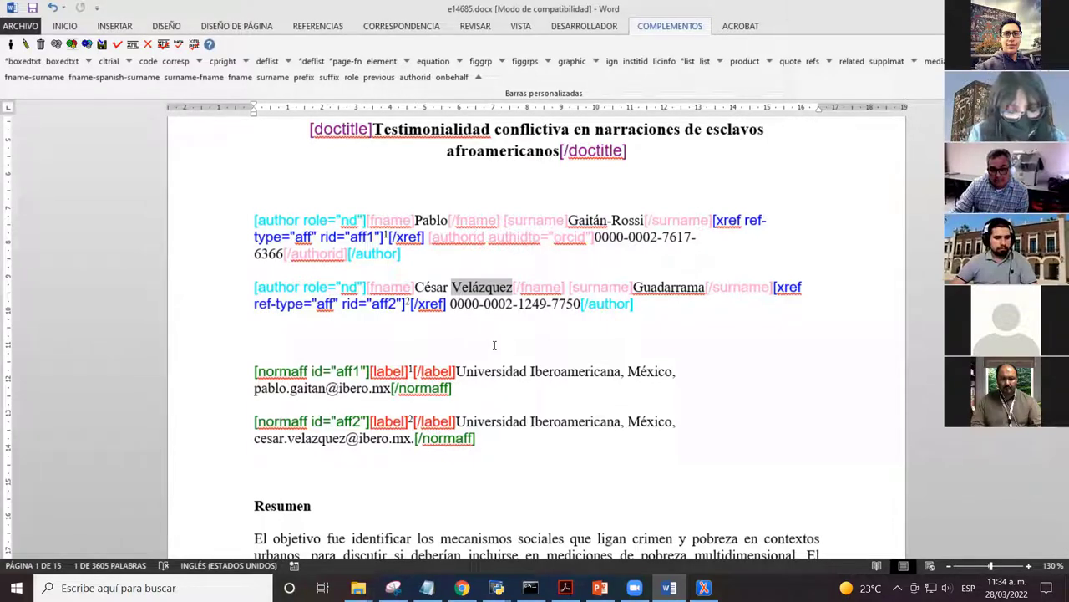
key("Delete")
left_click(451, 286)
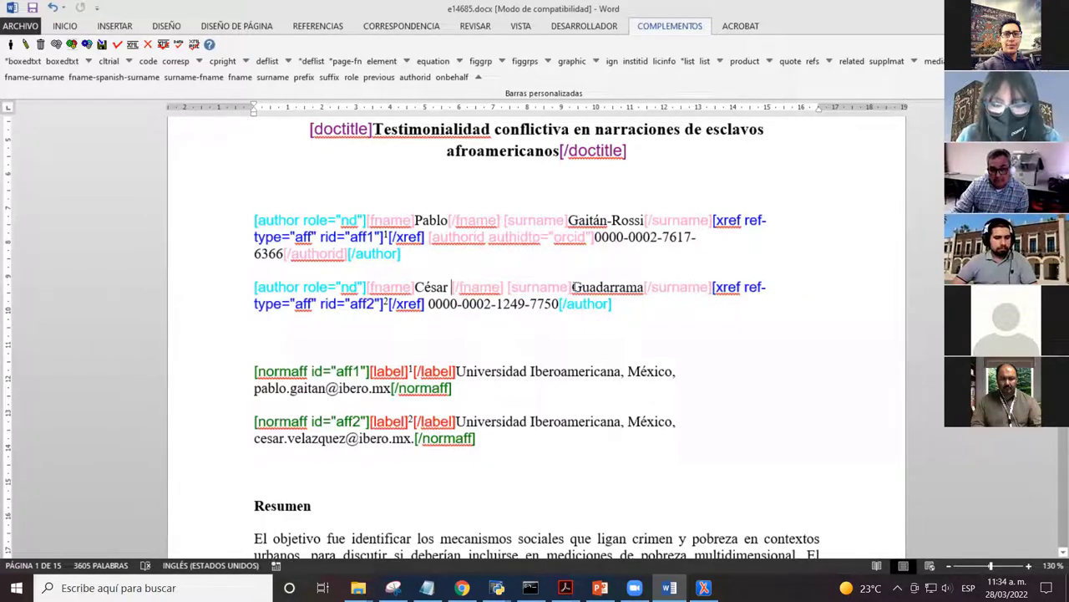
left_click(574, 287)
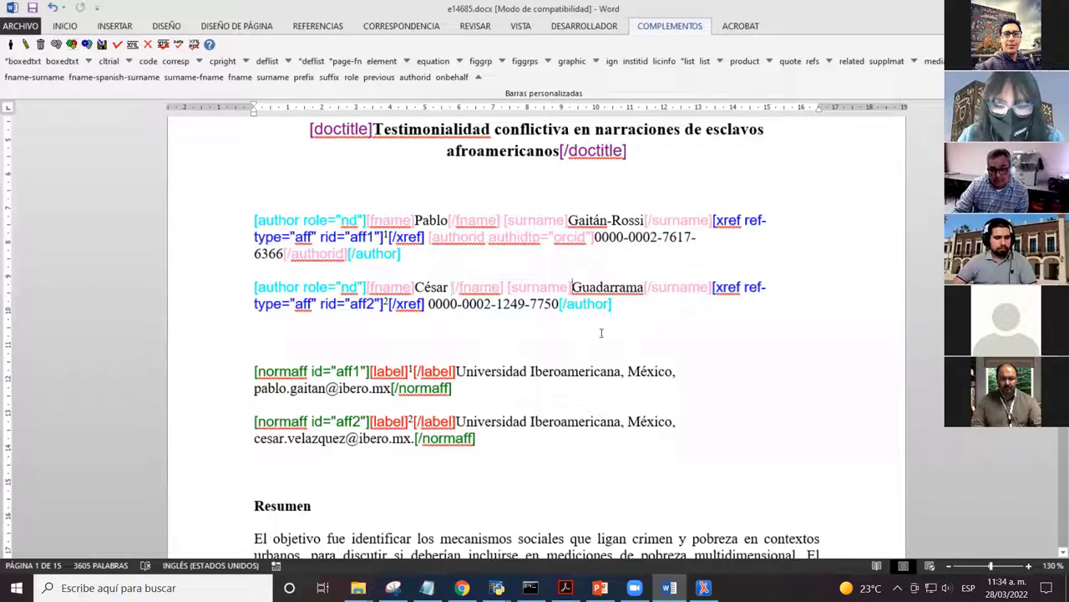
key("ctrl+v")
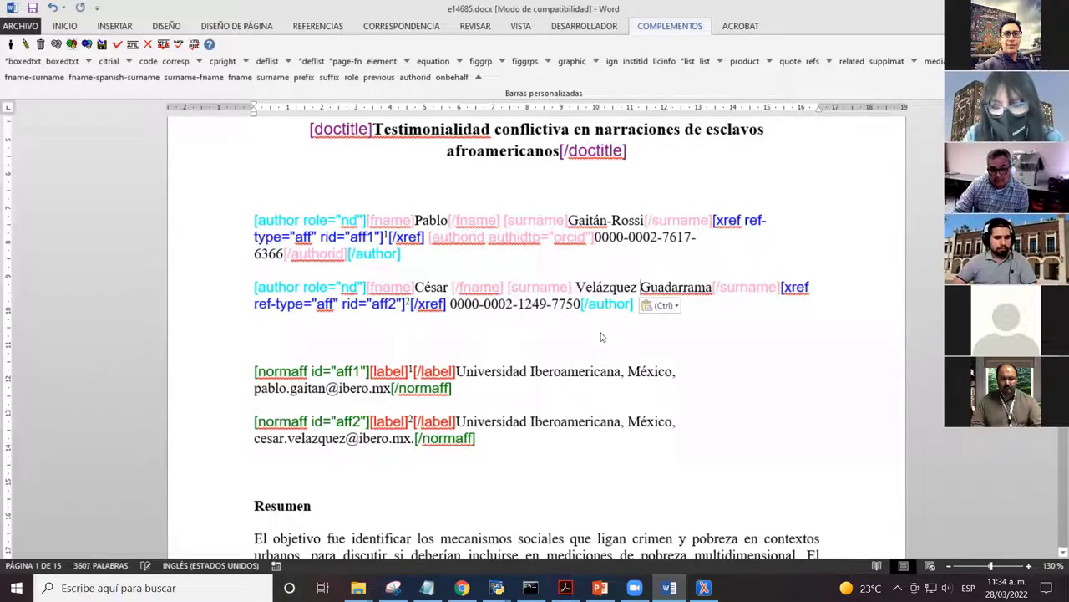
- Remove the extra spaces before the first surname and after the given name in the second author's tags
left_click(576, 287)
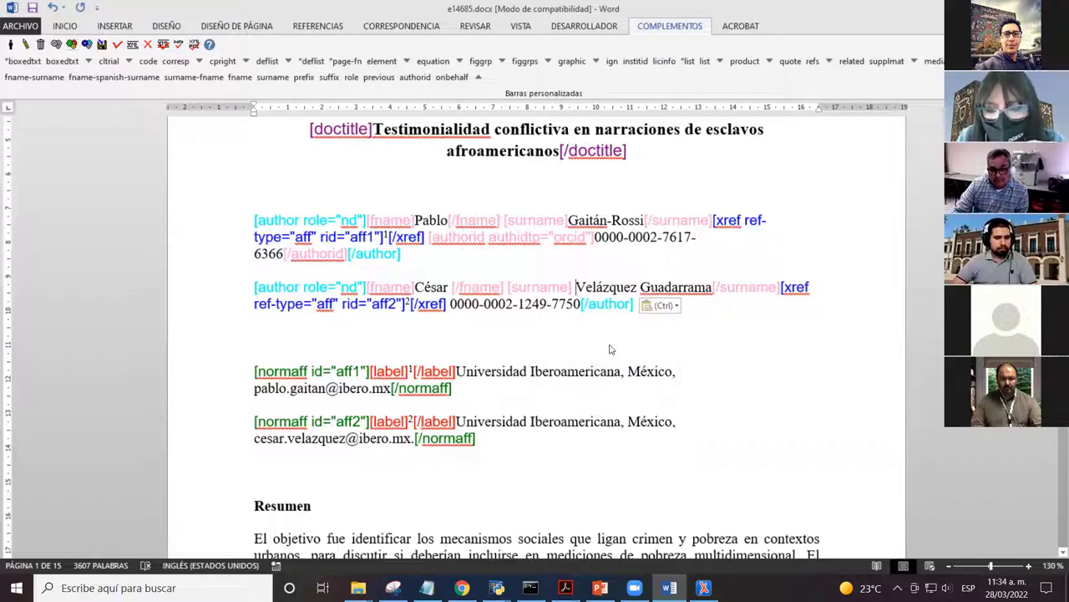
key("BackSpace")
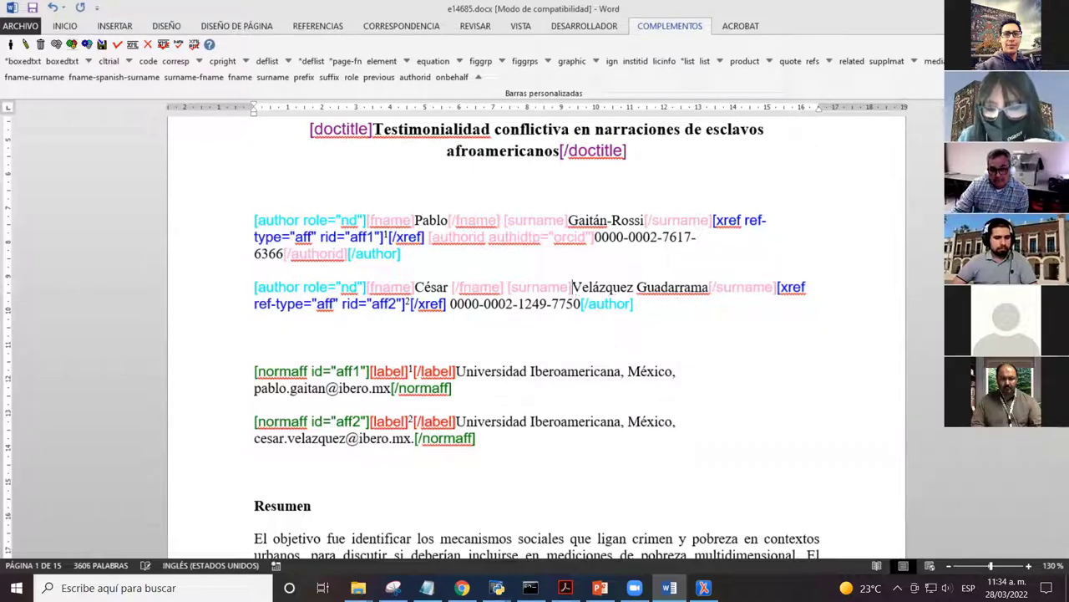
left_click(454, 288)
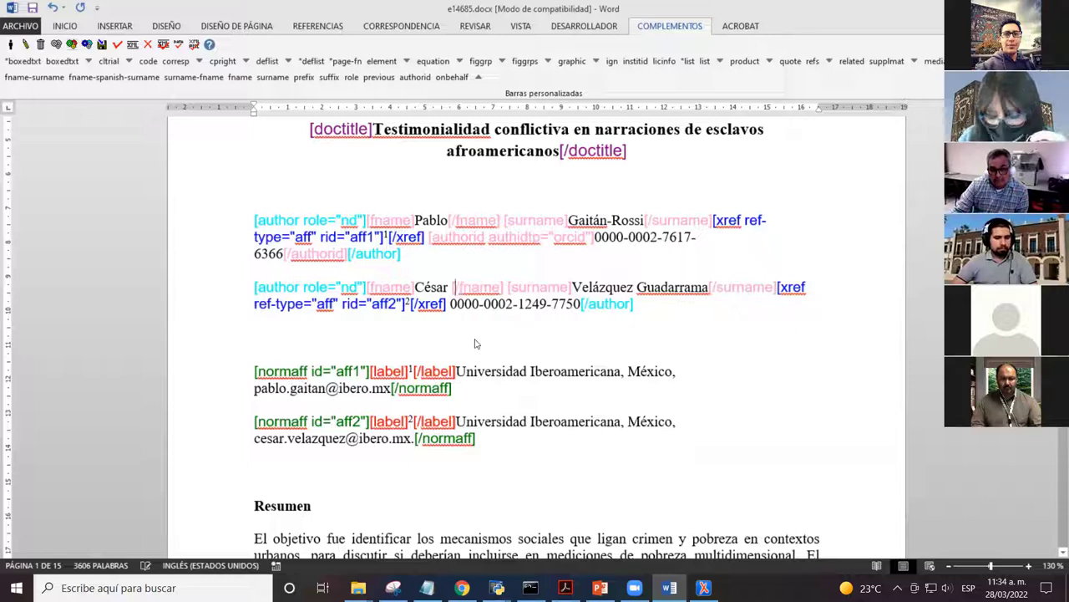
key("BackSpace")
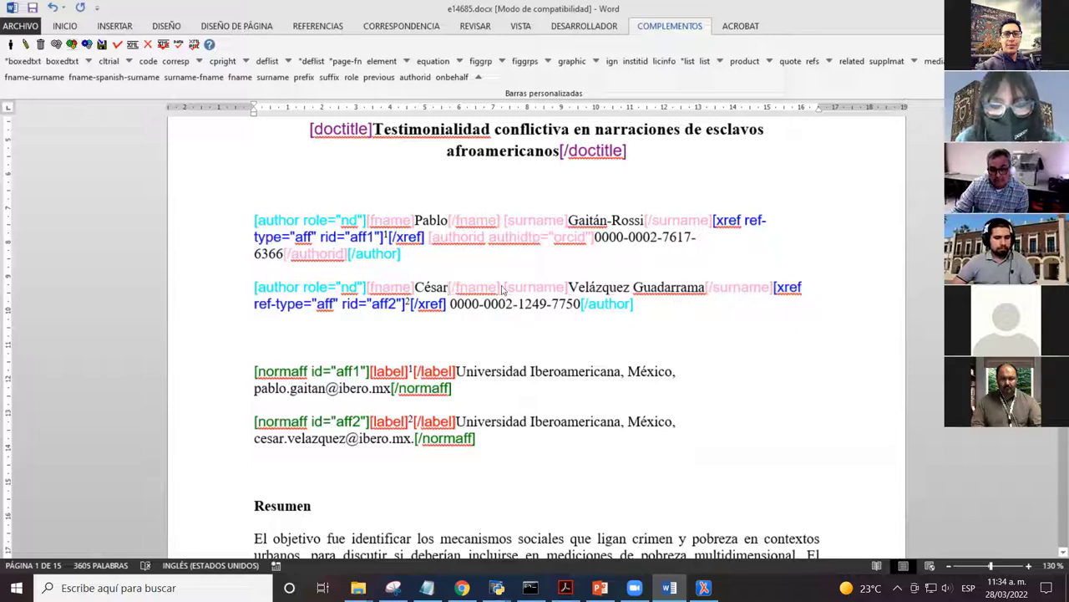
- Check the second author's corrected fname and surname tags and the xref tag with rid aff2
double_click(431, 288)
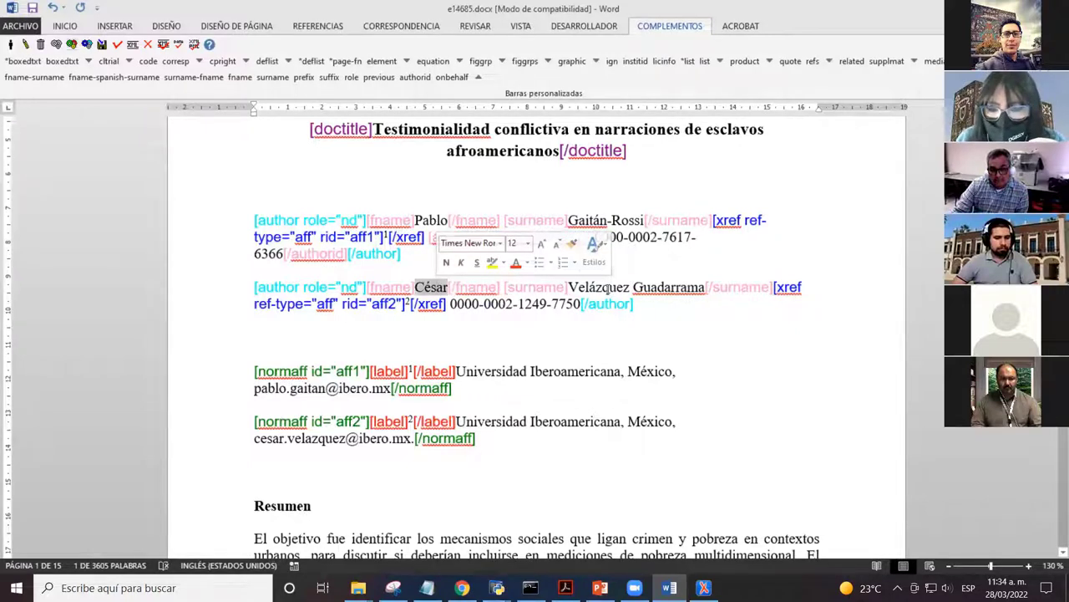
double_click(610, 286)
left_click(655, 299)
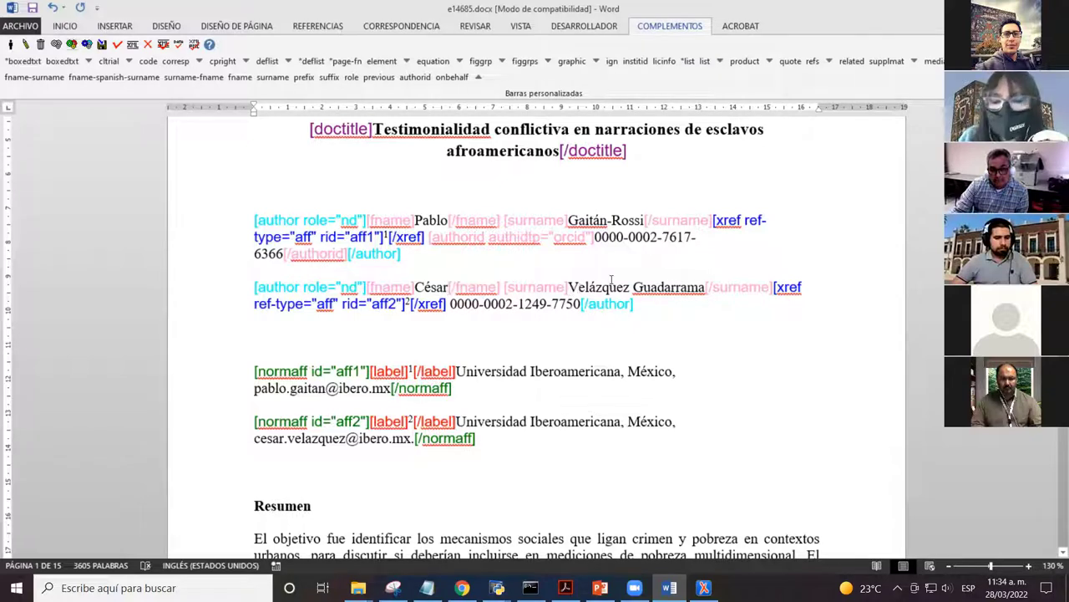
left_click(569, 288)
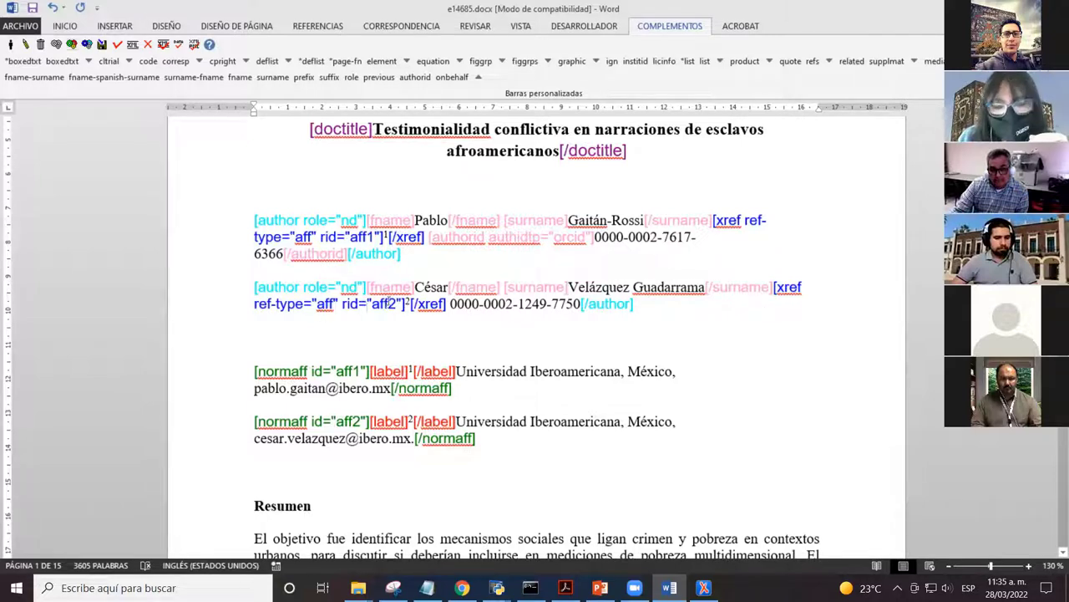
left_click_drag(373, 304, 441, 305)
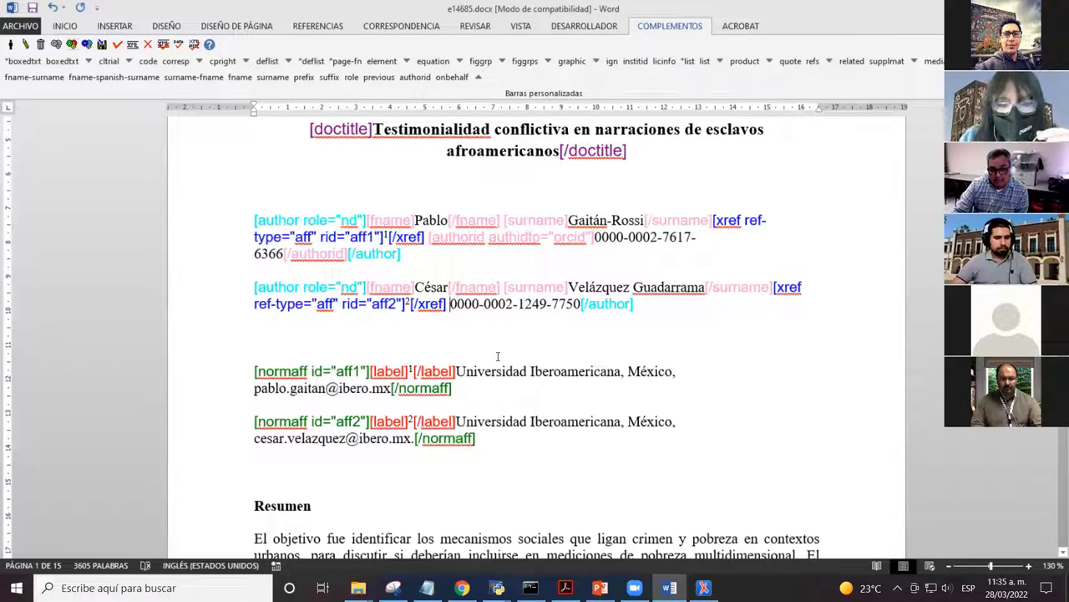
- Tag the second author's ORCID identifier as authorid with authidtp set to orcid
key("shift+Right")
key("shift+Right")
key("shift+Right")
key("shift+Right")
key("shift+Right")
key("shift+Right")
key("shift+Right")
key("shift+Right")
key("shift+Right")
key("shift+Right")
key("shift+Right")
key("shift+Right")
key("shift+Right")
key("shift+Right")
key("shift+Right")
key("shift+Right")
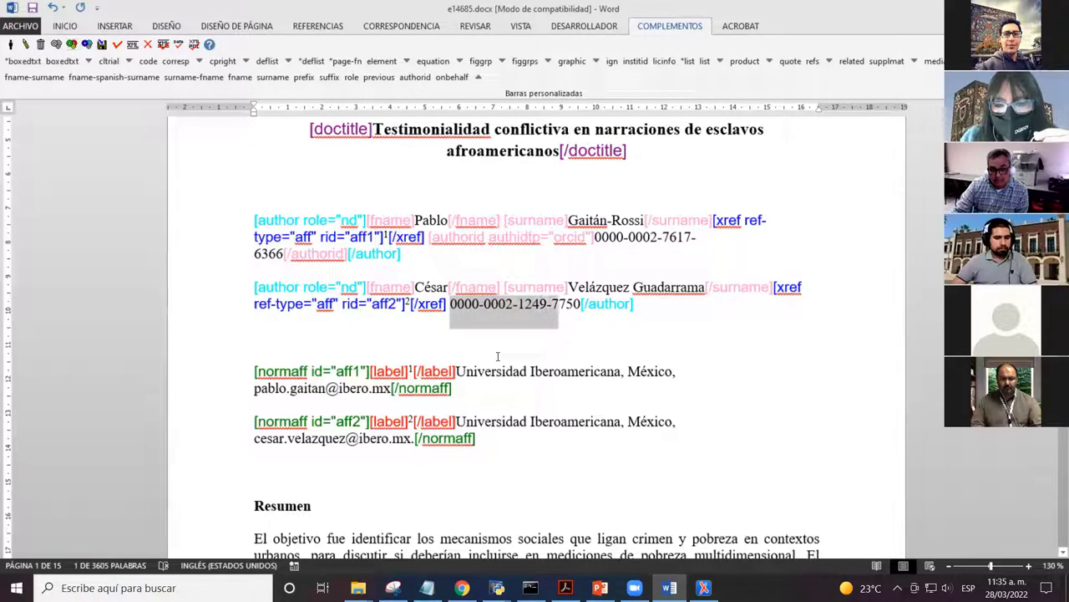
key("shift+Right")
key("shift+Right")
key("shift+Right")
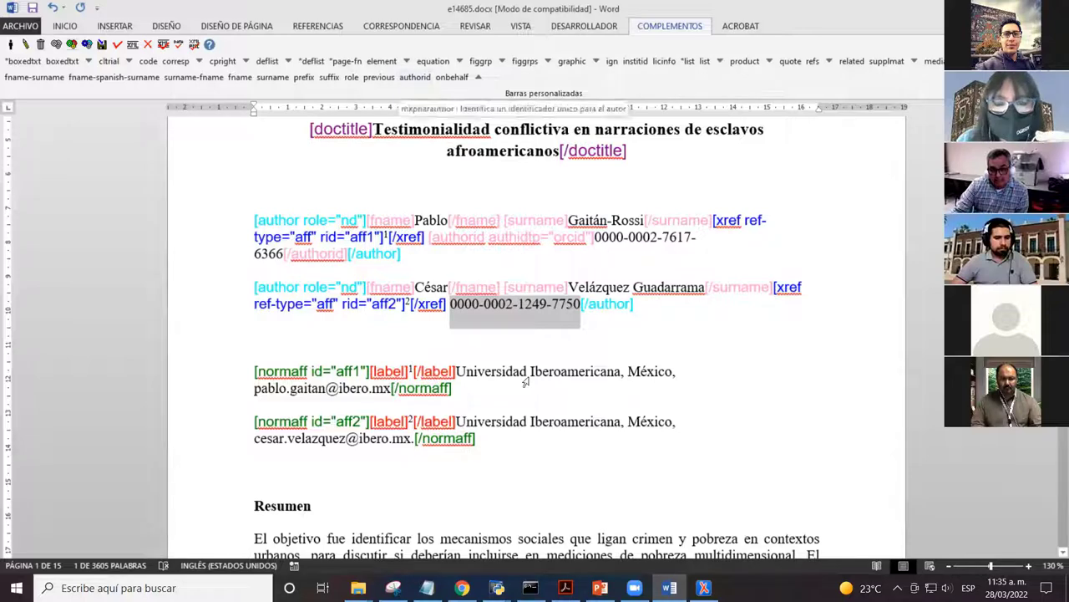
left_click(418, 78)
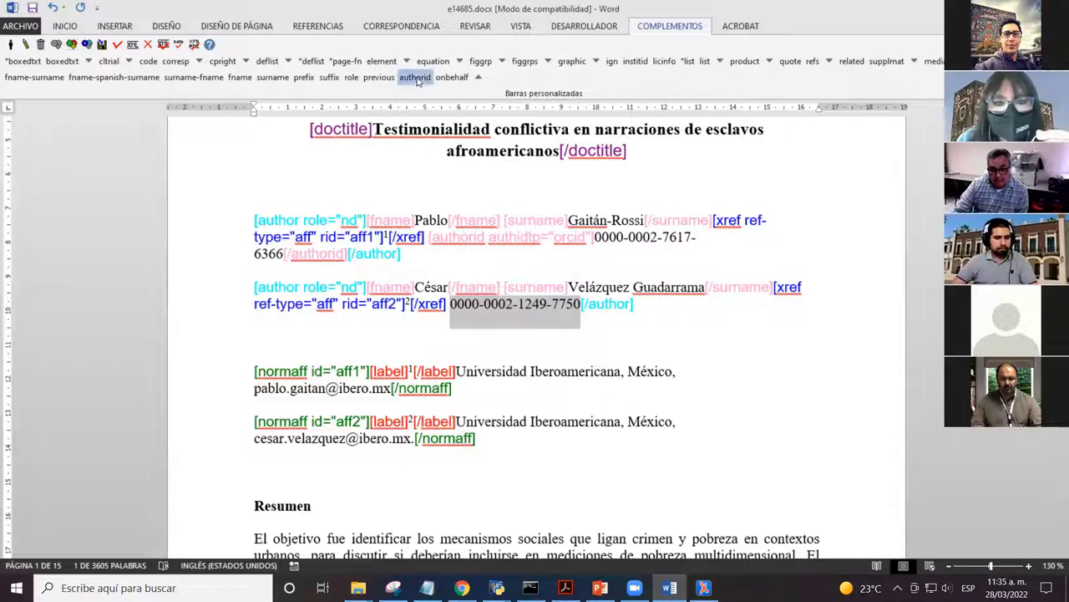
left_click(413, 349)
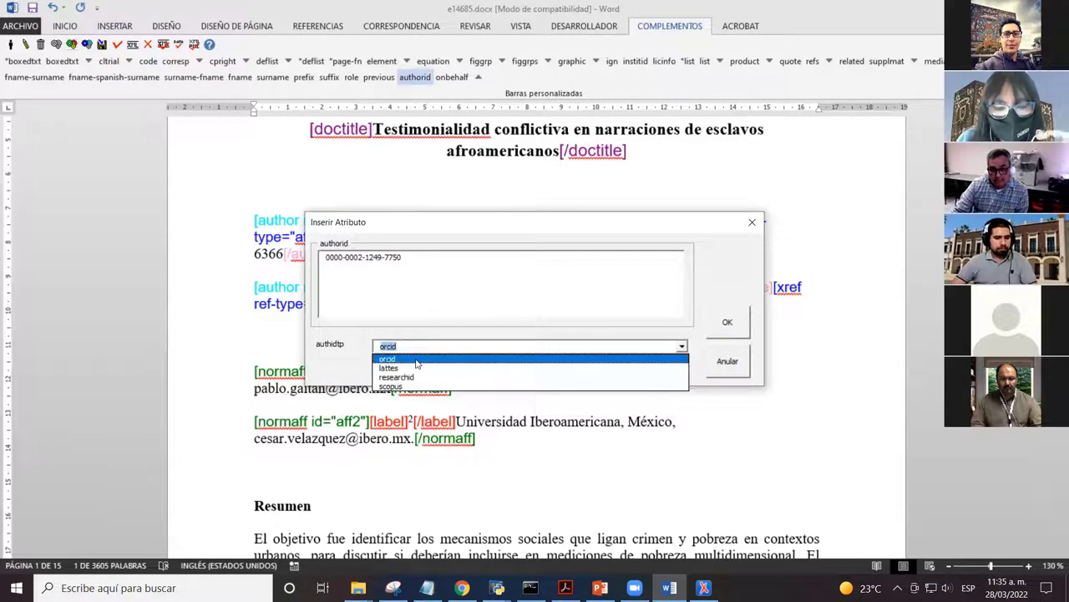
left_click(416, 361)
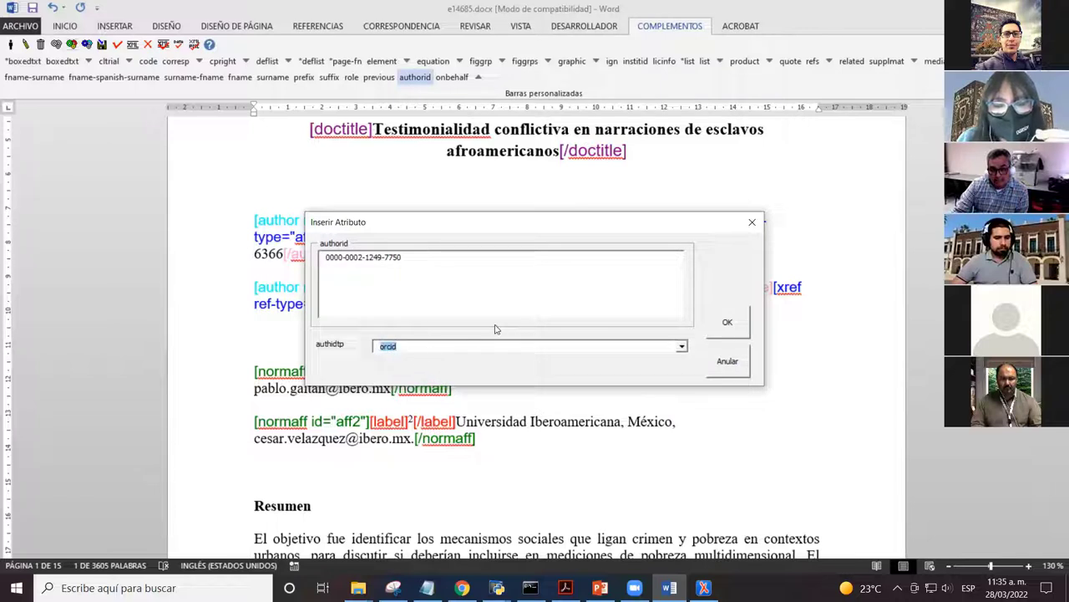
left_click(727, 322)
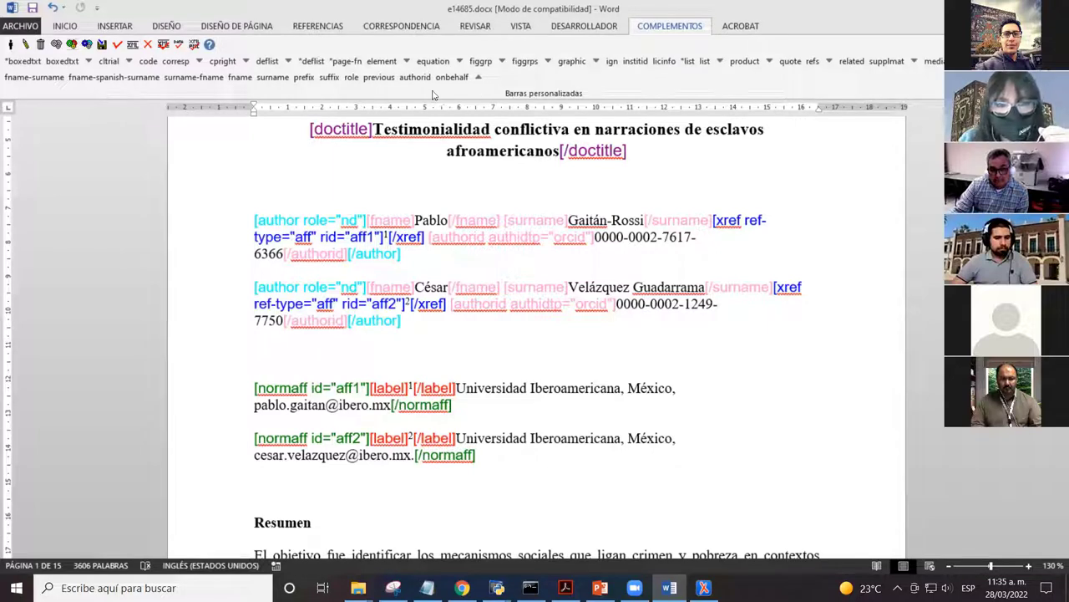
left_click(482, 81)
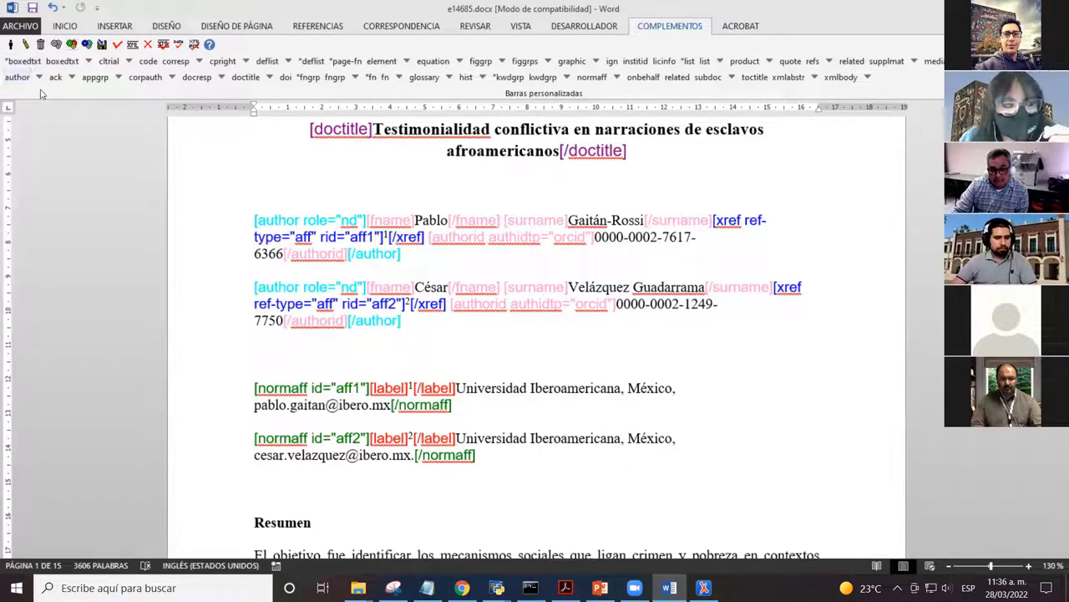
- Examine the automatic normaff and label tags of the two affiliations below the authors
left_click(426, 328)
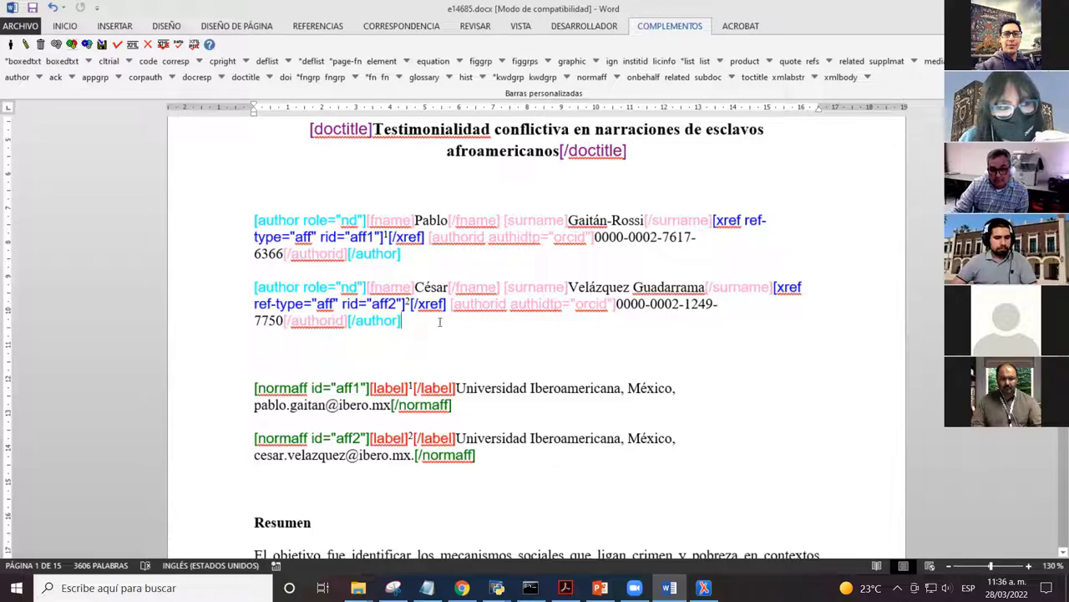
scroll(441, 299, "down", 2)
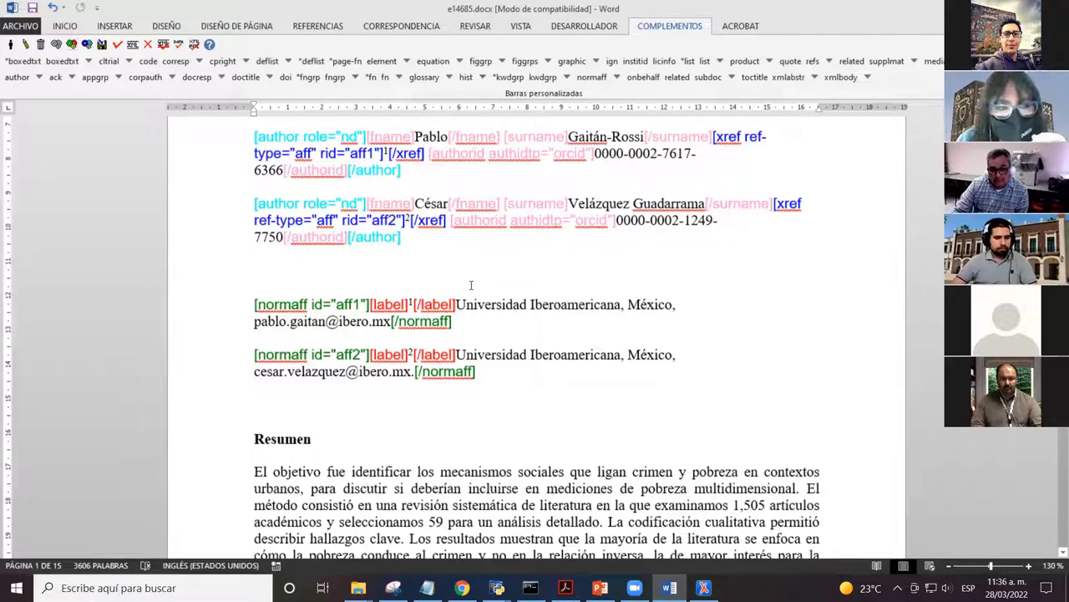
scroll(453, 265, "down", 1)
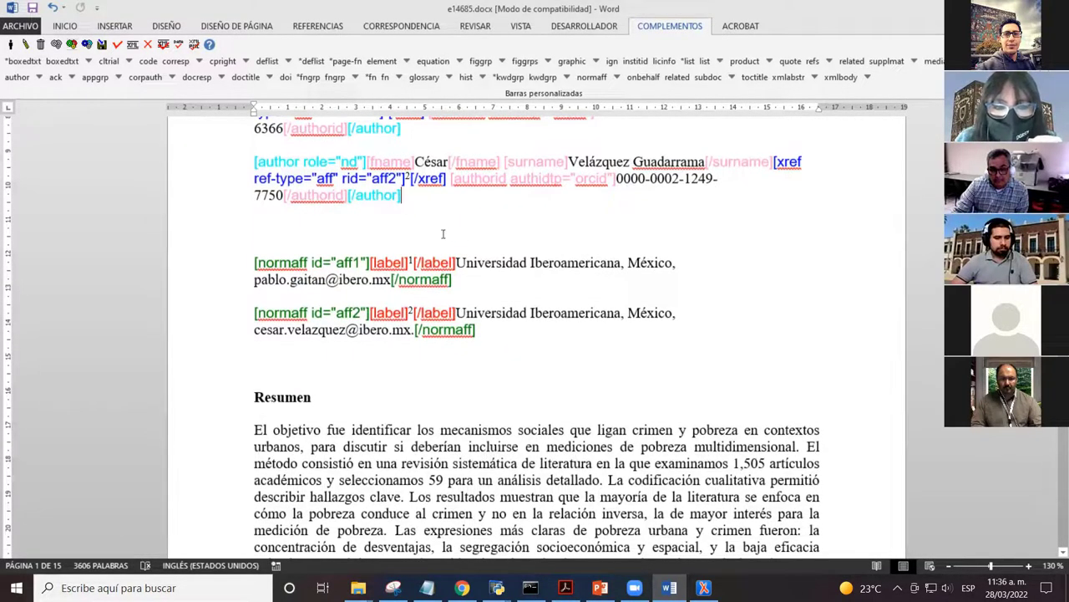
scroll(460, 225, "down", 1)
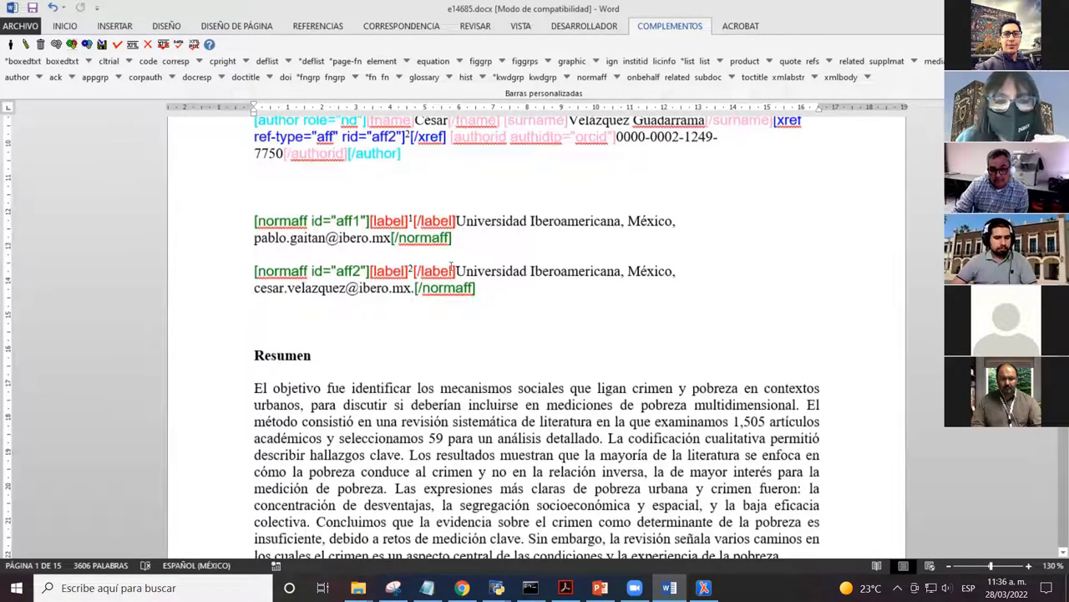
scroll(481, 260, "up", 3)
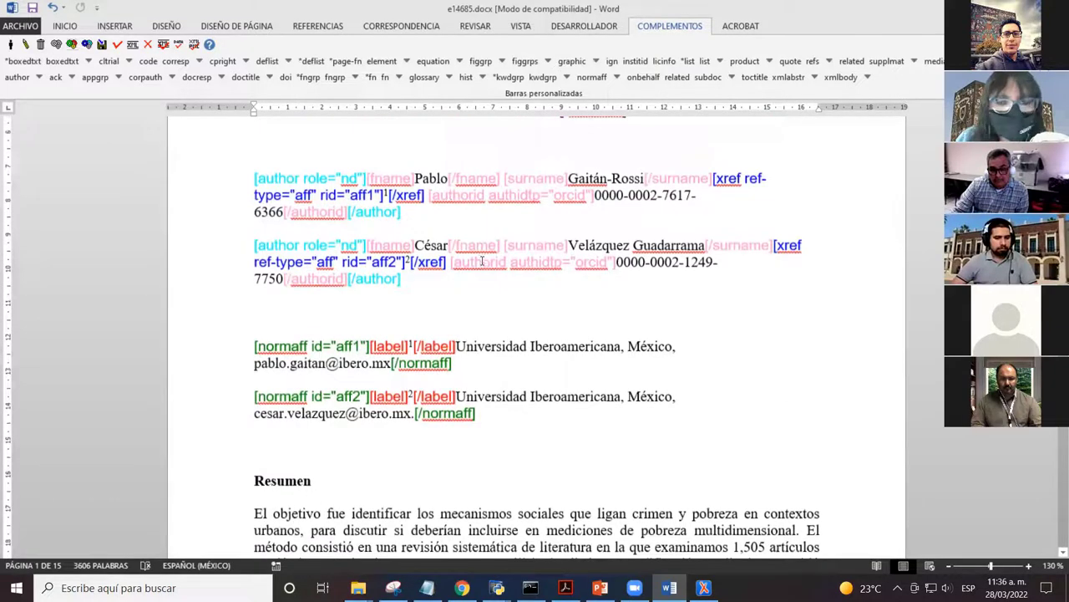
scroll(478, 313, "down", 2)
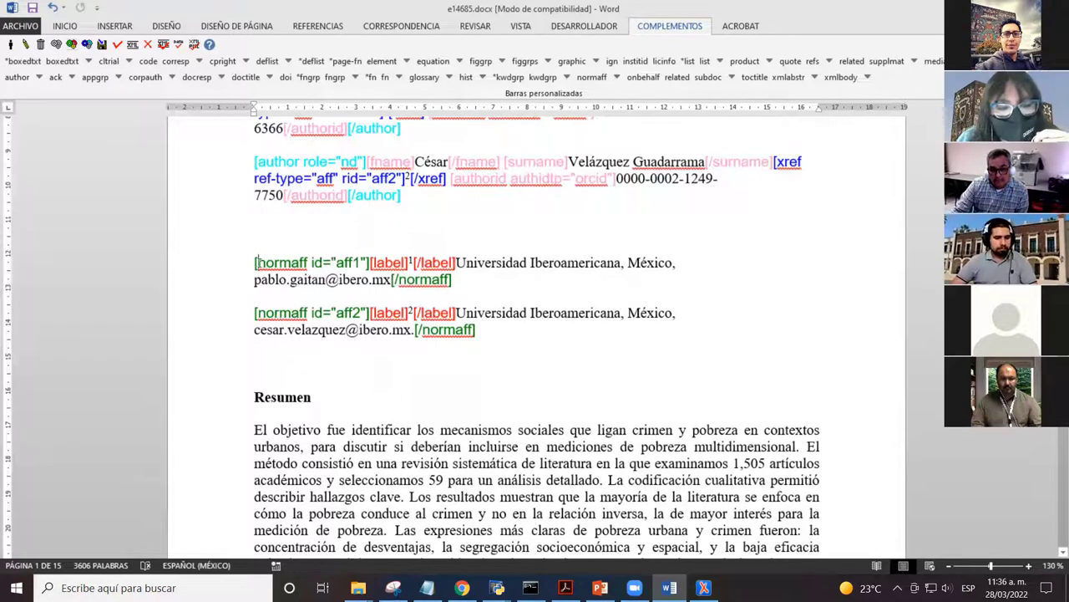
left_click_drag(256, 263, 361, 263)
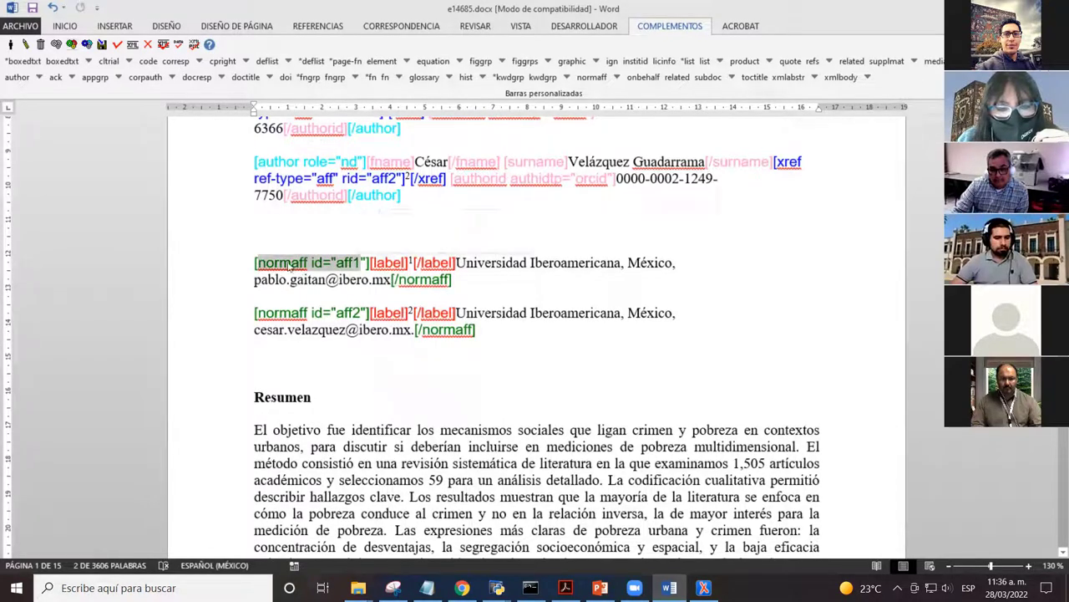
left_click(368, 266)
double_click(373, 264)
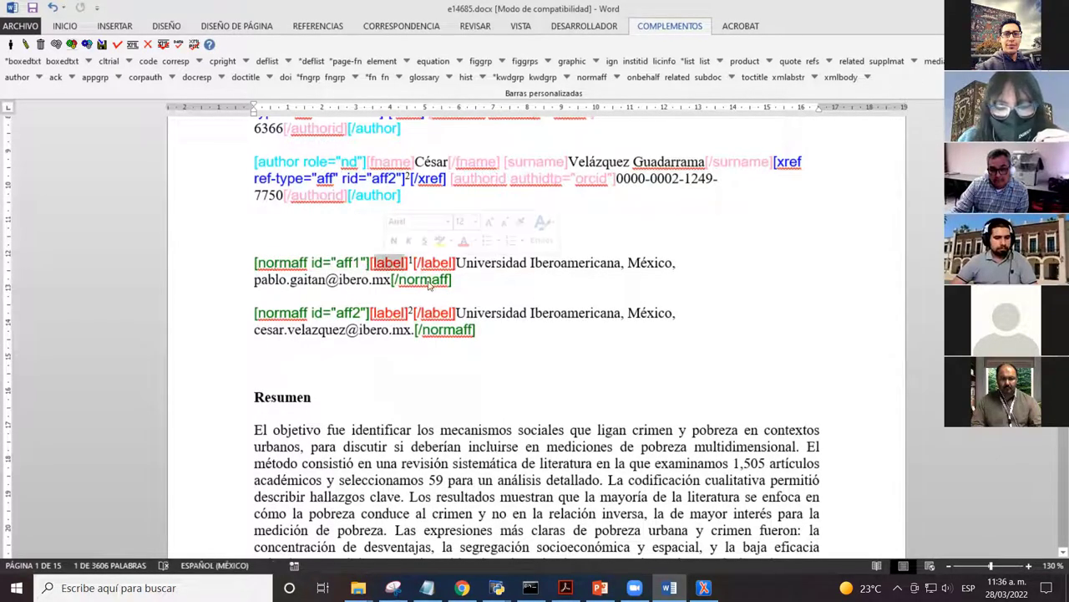
- Tag "Universidad Iberoamericana" in the aff1 affiliation as orgname
left_click(457, 264)
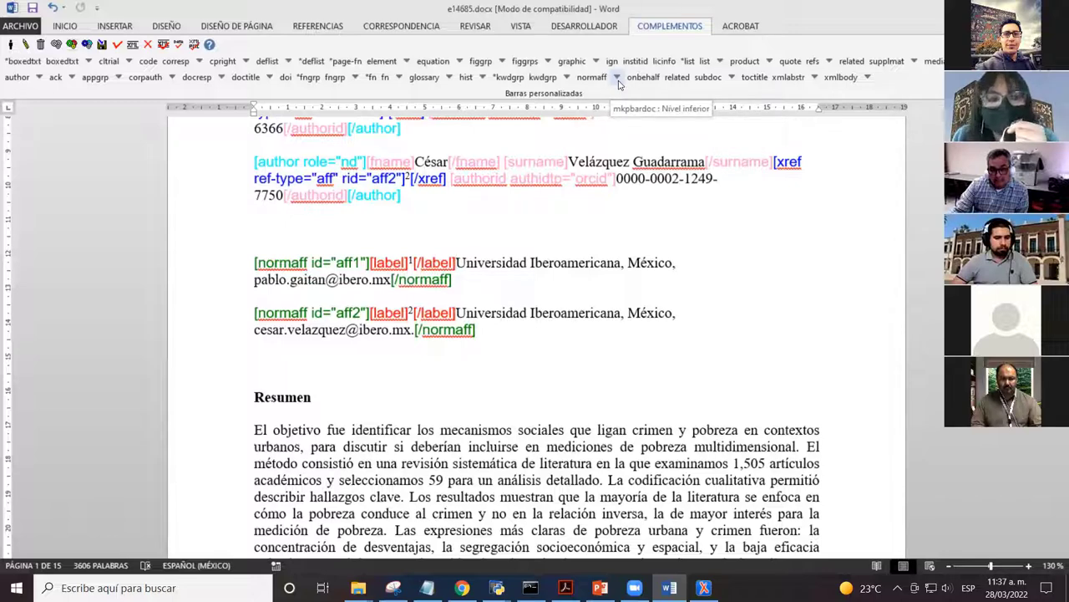
left_click(619, 79)
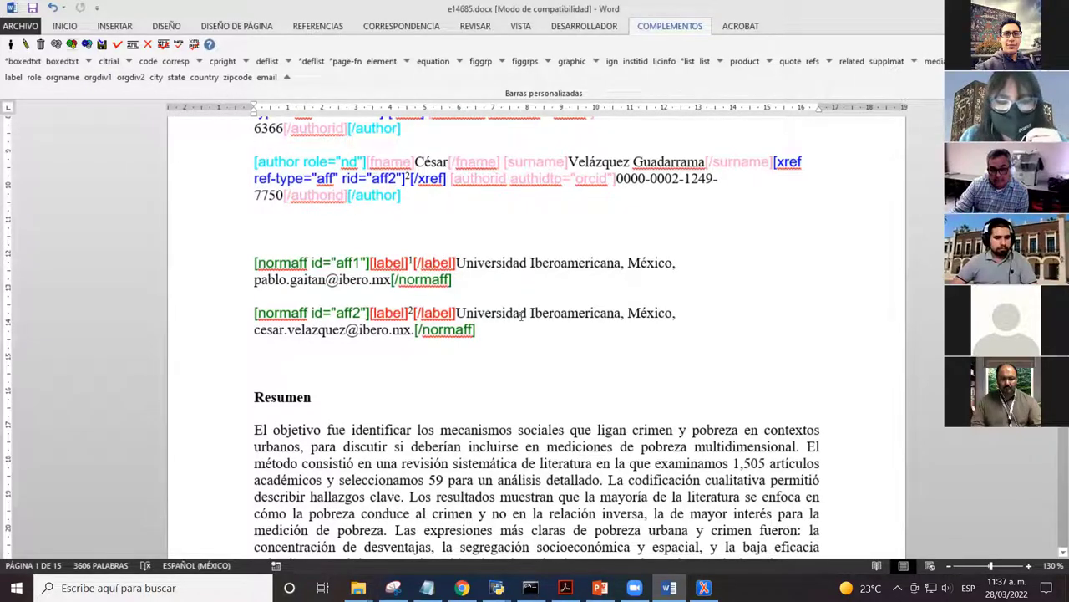
key("shift+Right")
key("shift+Right")
key("shift+Right")
key("shift+Right")
key("shift+Right")
key("shift+Right")
key("shift+Right")
key("shift+Right")
key("shift+Right")
key("shift+Right")
key("shift+Right")
key("shift+Right")
key("shift+Right")
key("shift+Right")
key("shift+Right")
key("shift+Right")
key("shift+Right")
key("shift+Right")
key("shift+Right")
key("shift+Right")
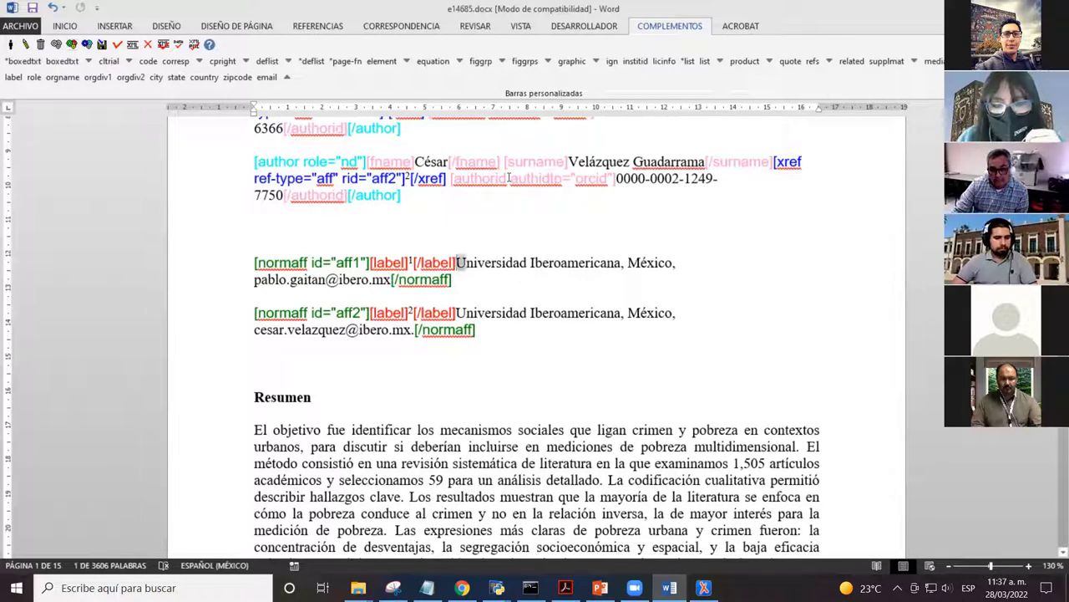
key("shift+Right")
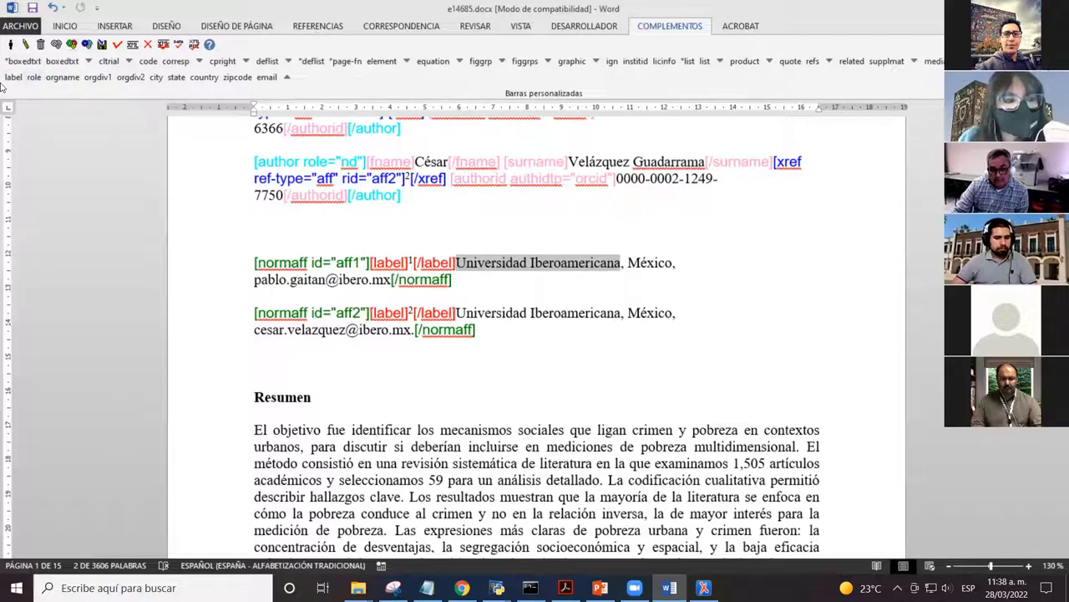
left_click(62, 77)
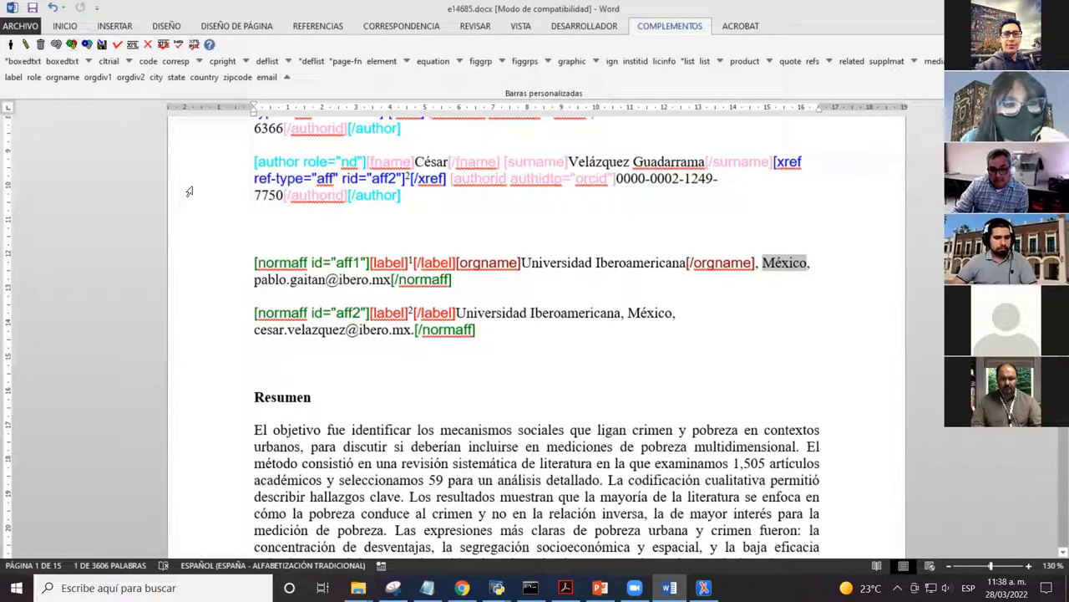
- Tag "México" as country and the author's e-mail address as email in the aff1 affiliation
left_click(204, 77)
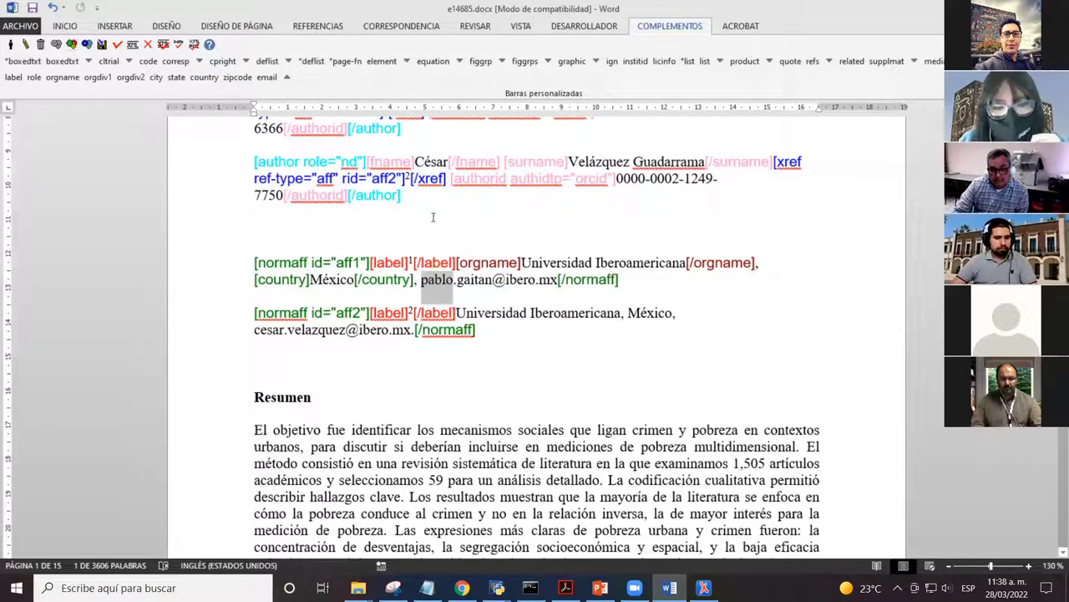
key("shift+Right")
key("shift+Right")
key("shift+Right")
key("shift+Right")
key("shift+Right")
key("shift+Right")
key("shift+Right")
key("shift+Right")
key("shift+Right")
key("shift+Right")
key("shift+Right")
key("shift+Right")
key("shift+Right")
key("shift+Right")
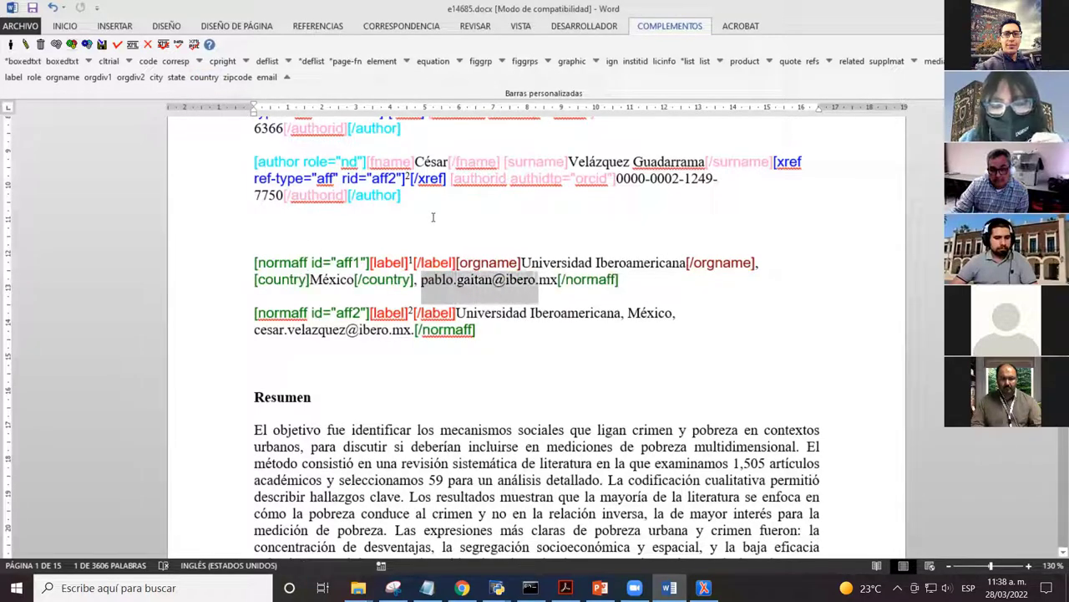
key("shift+Right")
key("shift+Right")
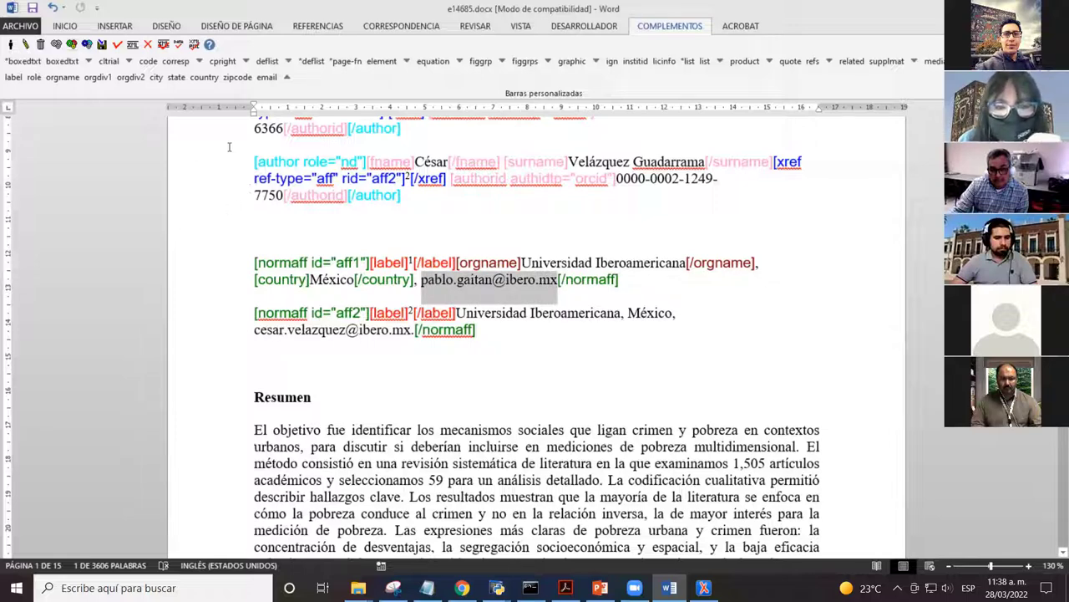
left_click(266, 77)
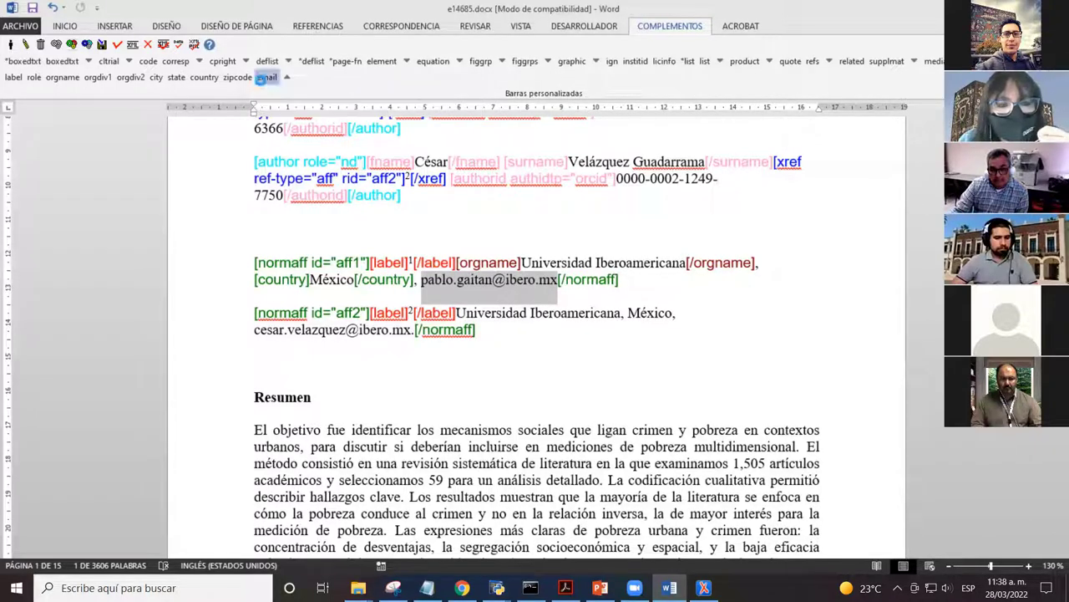
left_click(560, 279)
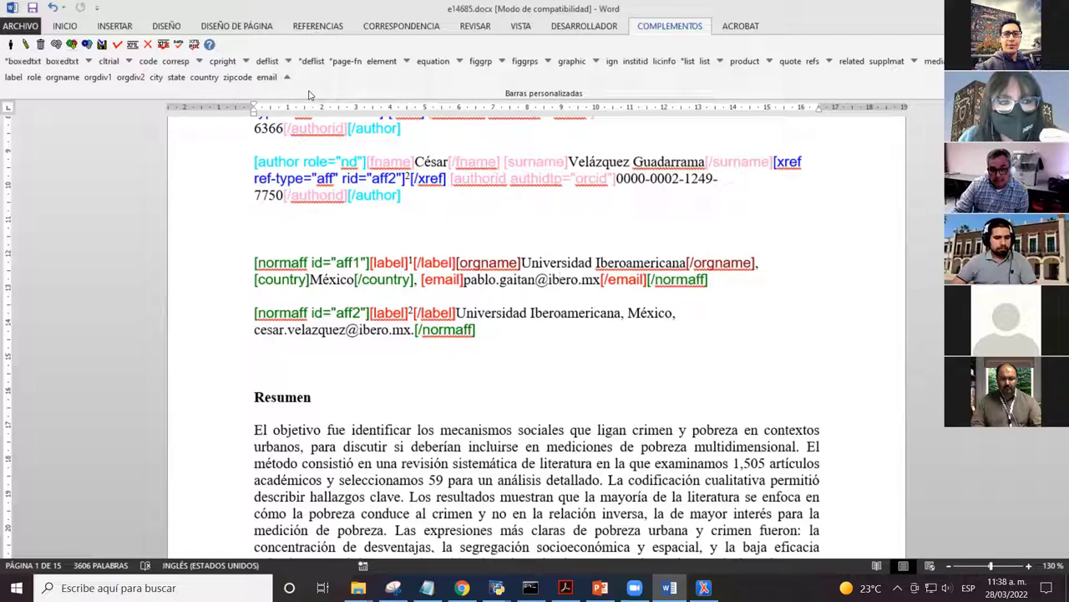
- Tag "Universidad Iberoamericana" as orgname and "México" as country in the aff2 affiliation
left_click_drag(455, 313, 620, 314)
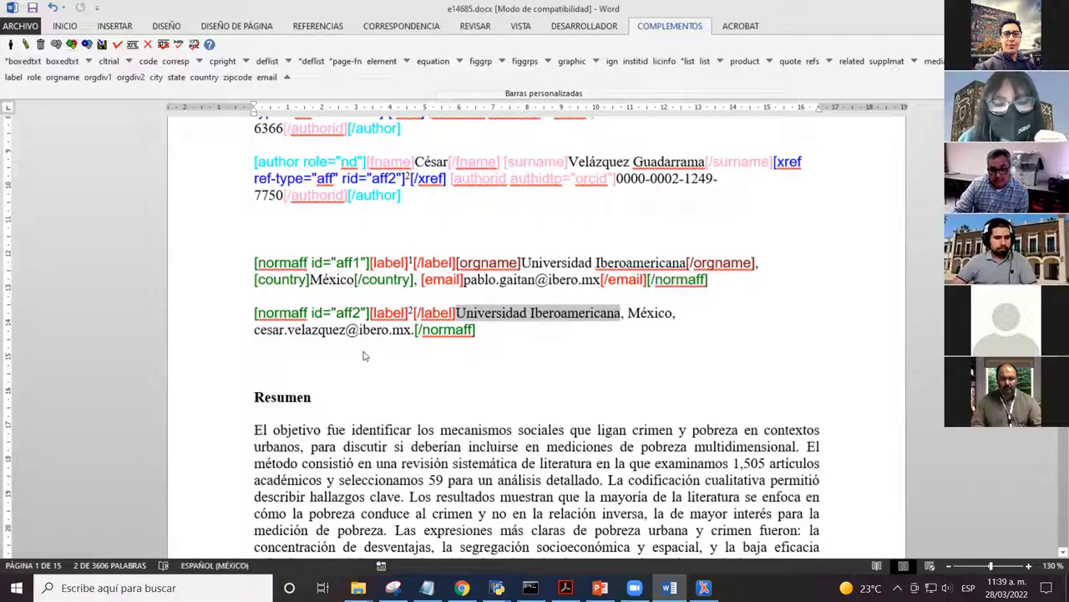
left_click(52, 81)
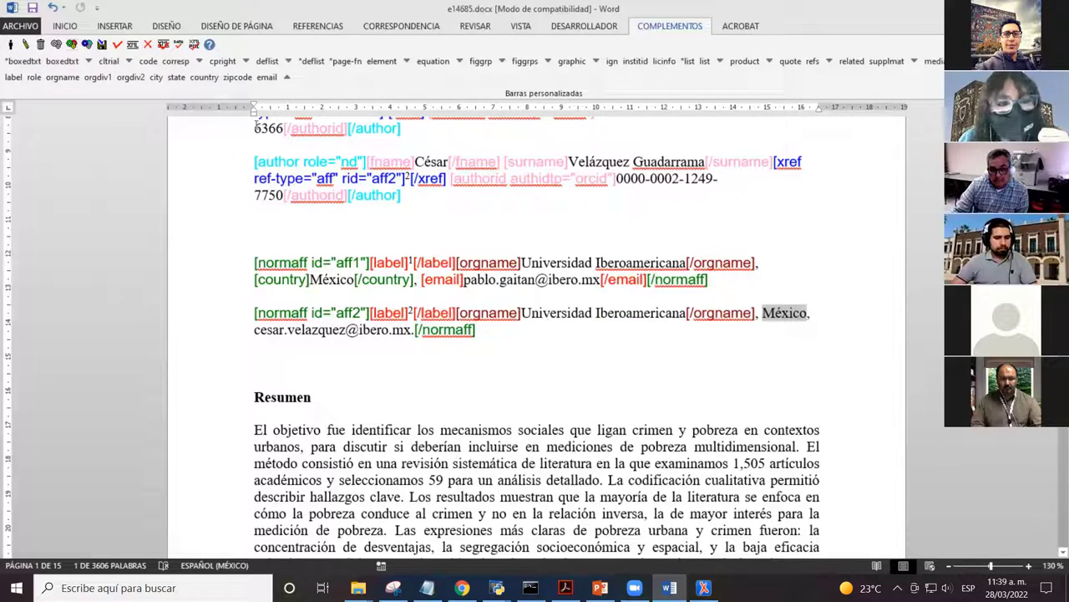
left_click(203, 78)
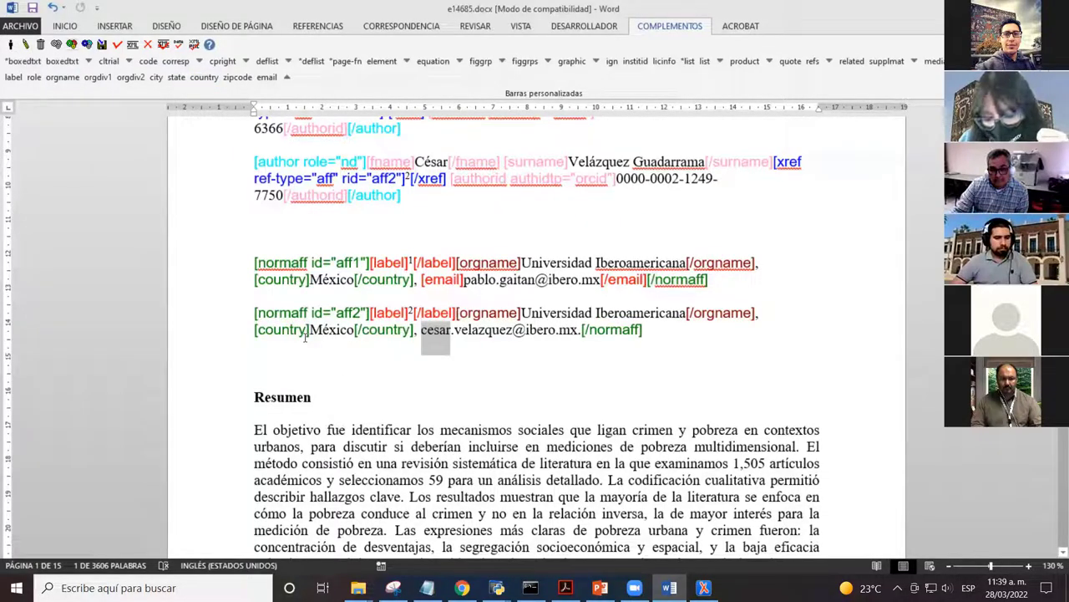
- Tag the author's e-mail address in the aff2 affiliation as email, leaving out the final period
key("shift+Right")
key("shift+Right")
key("shift+Right")
key("shift+Right")
key("shift+Right")
key("shift+Right")
key("shift+Right")
key("shift+Right")
key("shift+Right")
key("shift+Right")
key("shift+Right")
key("shift+Right")
key("shift+Right")
key("shift+Right")
key("shift+Right")
key("shift+Right")
key("shift+Right")
key("shift+Right")
key("shift+Right")
key("shift+Right")
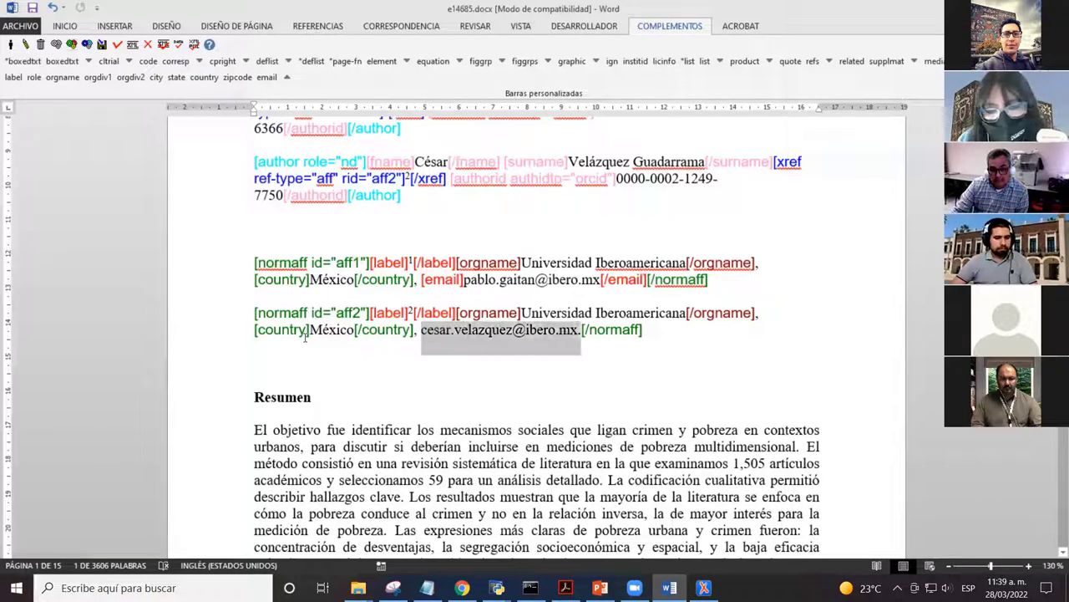
key("shift+Left")
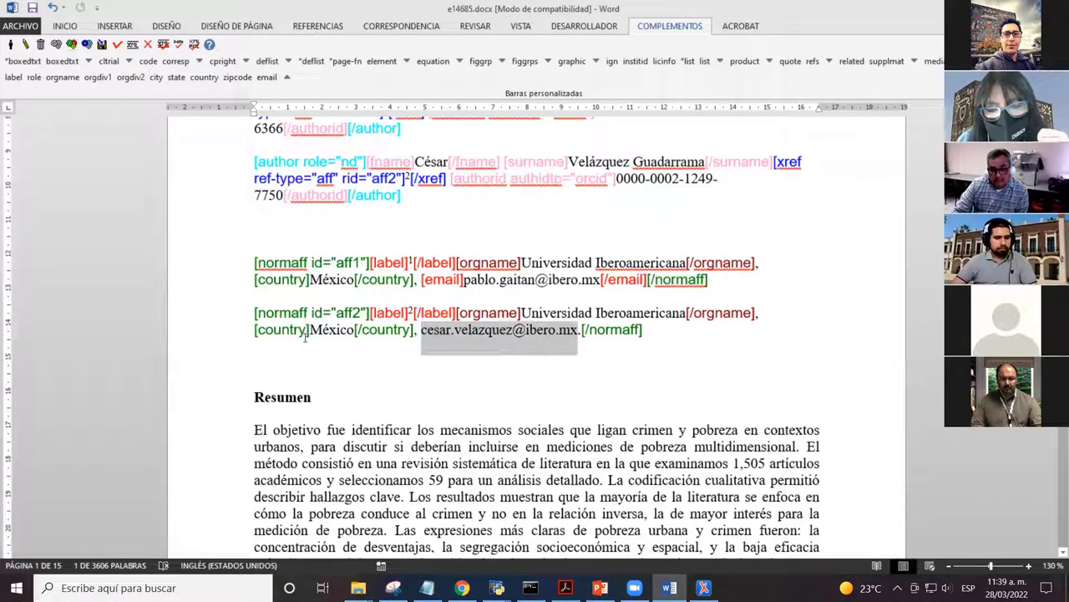
left_click(267, 77)
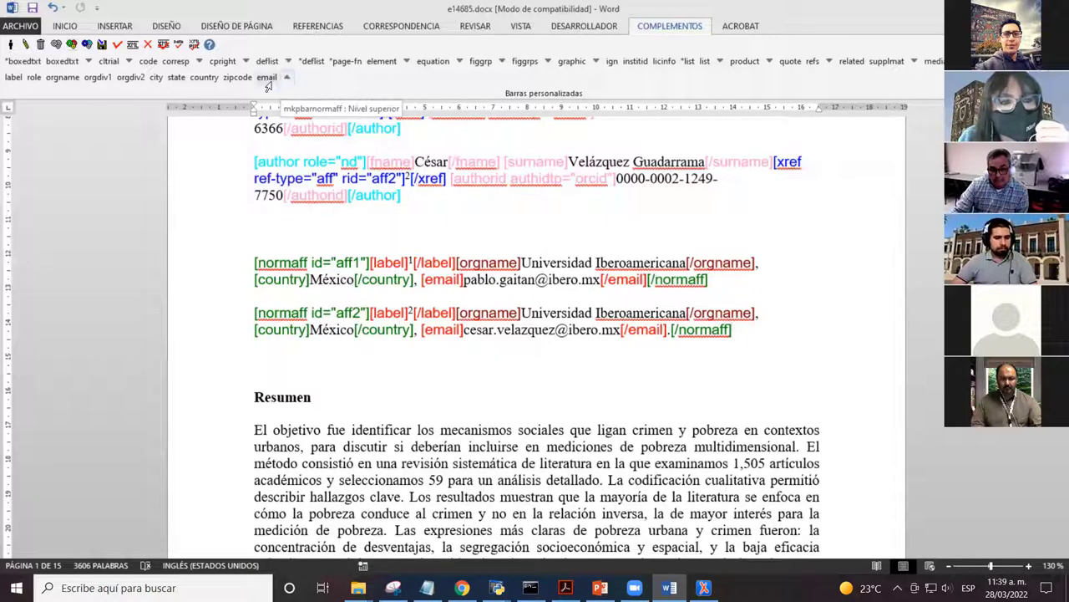
left_click(286, 79)
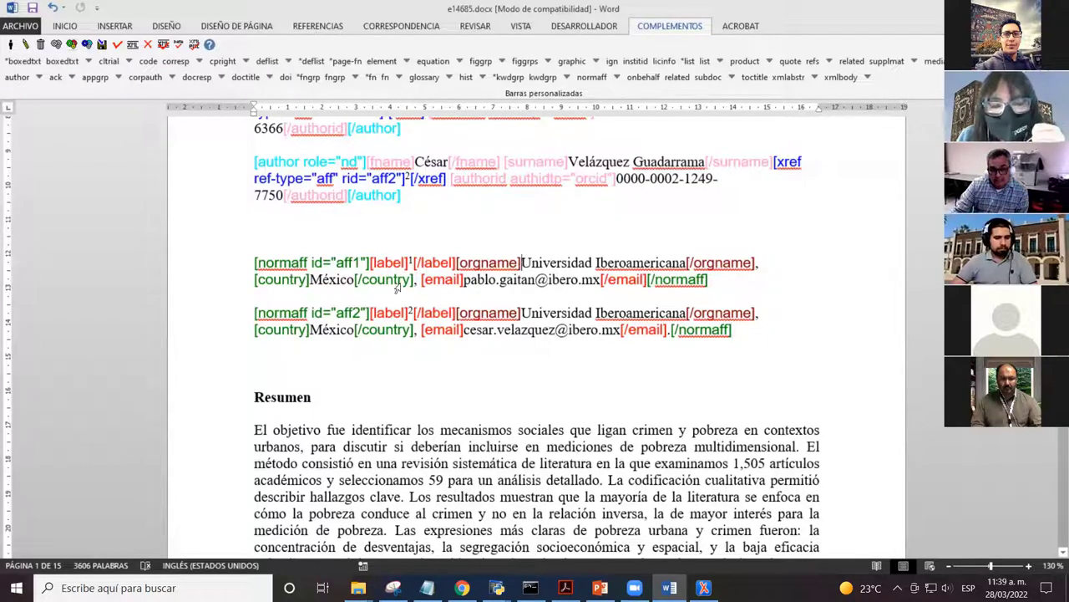
- Edit the aff1 normaff tag and look up its normalized institution with icountry Mexico and orgname Universidad Iberoamericana
left_click(261, 262)
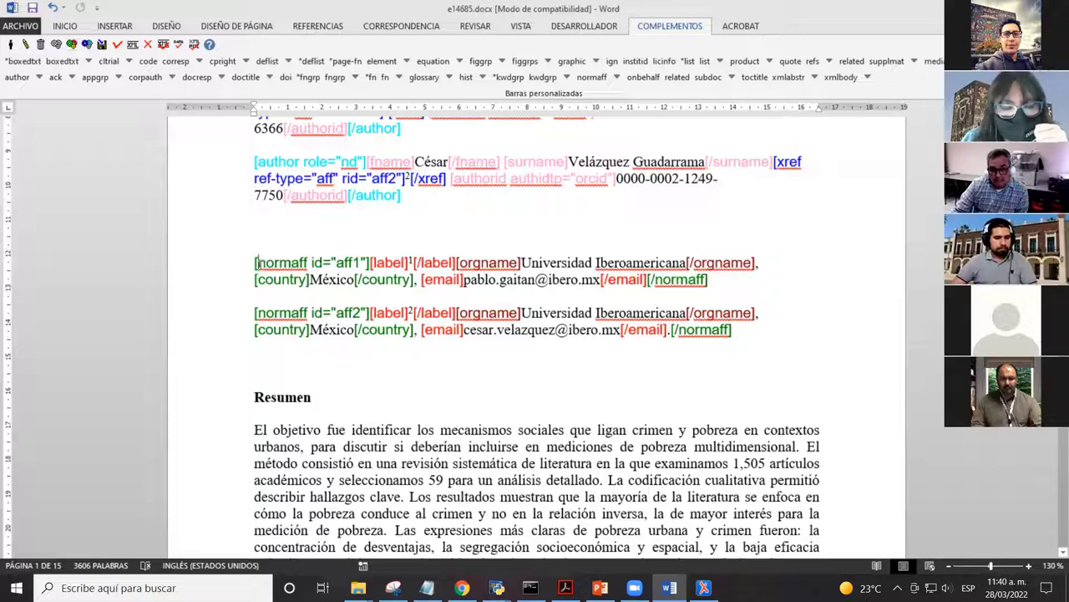
left_click(25, 48)
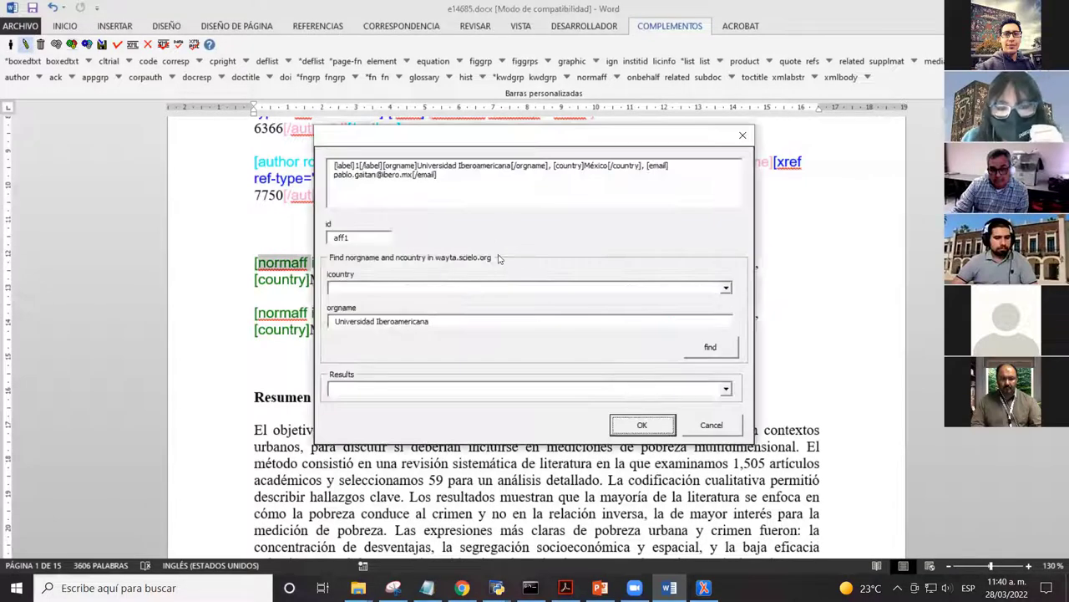
left_click(361, 238)
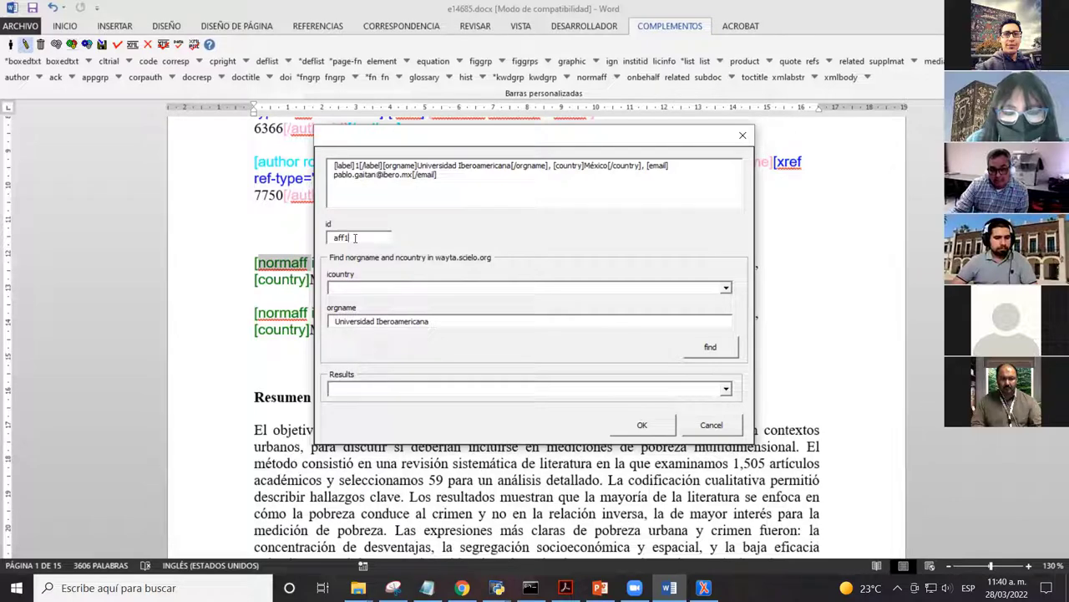
left_click(399, 288)
type("Mexico")
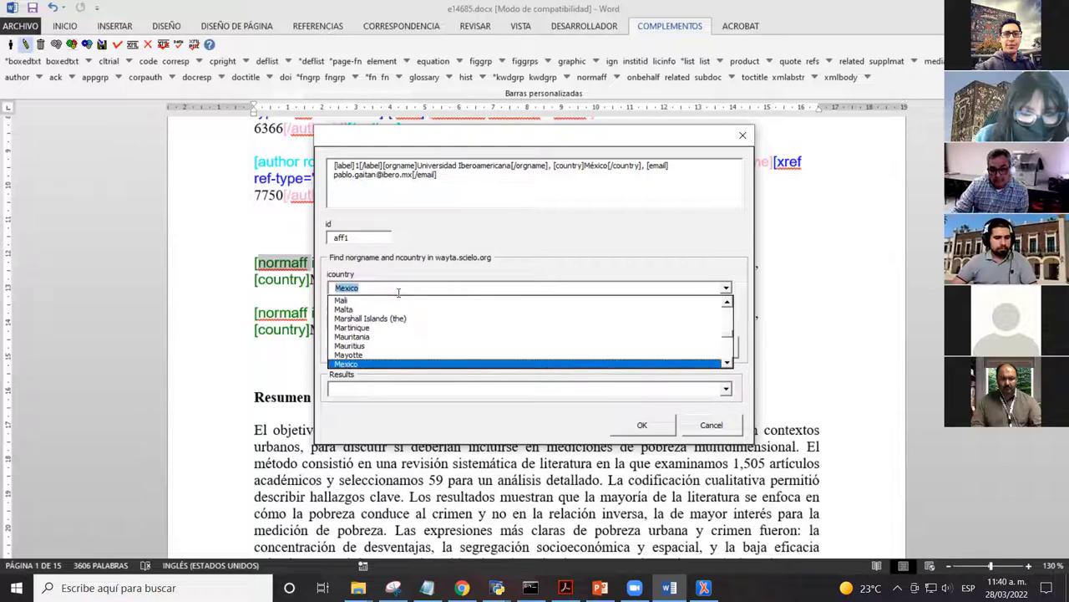
left_click(408, 363)
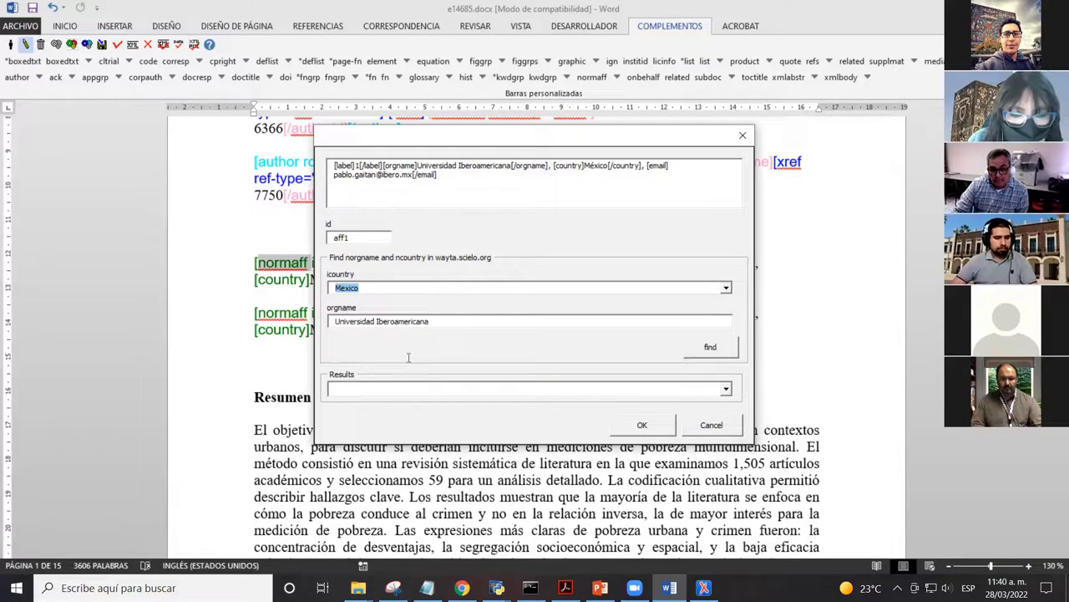
left_click(458, 321)
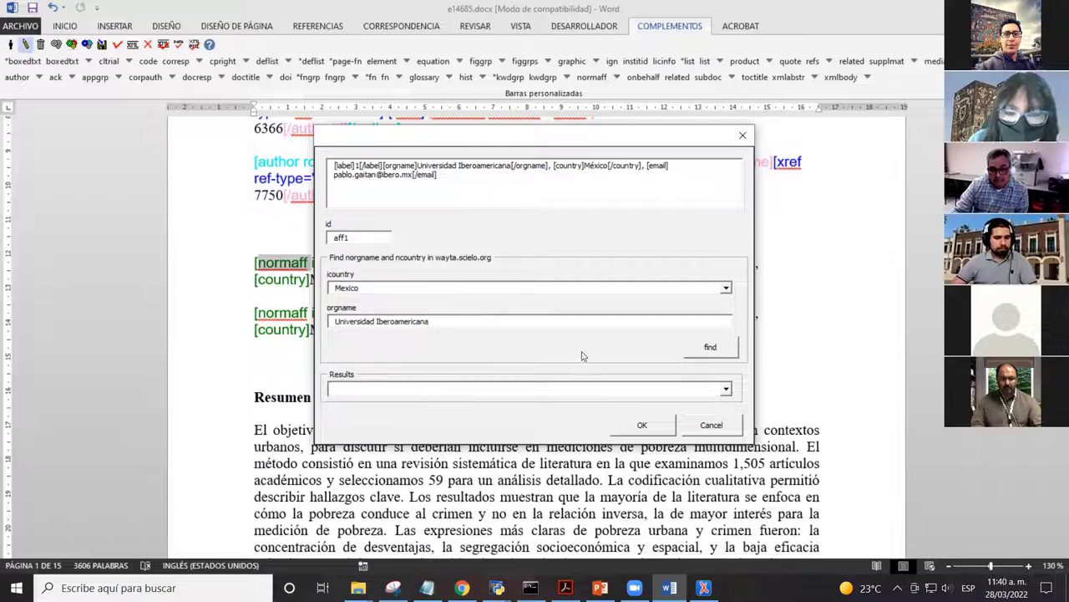
left_click(710, 349)
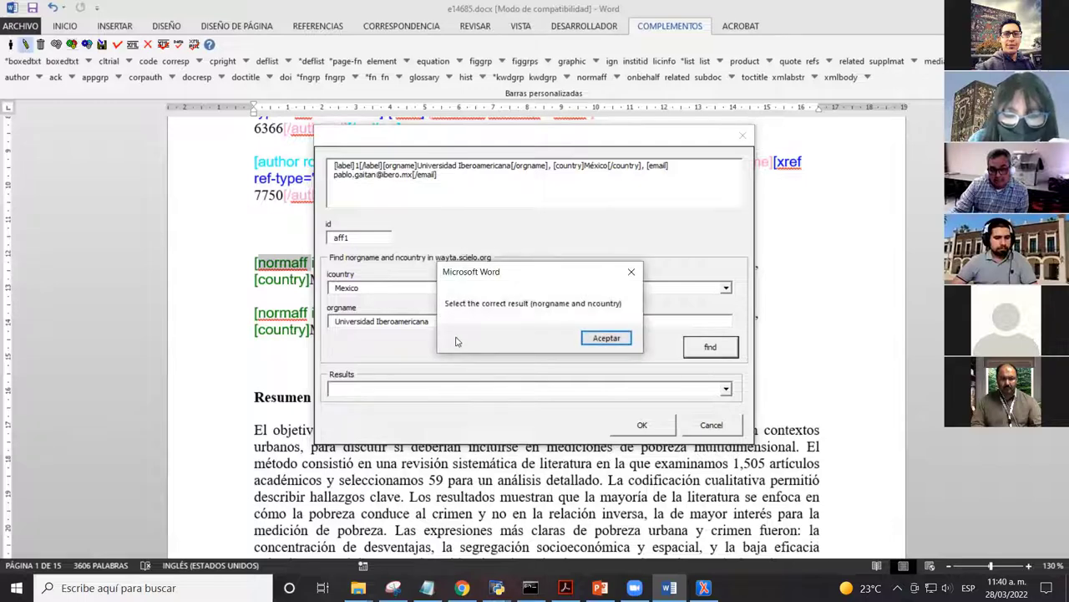
left_click(608, 339)
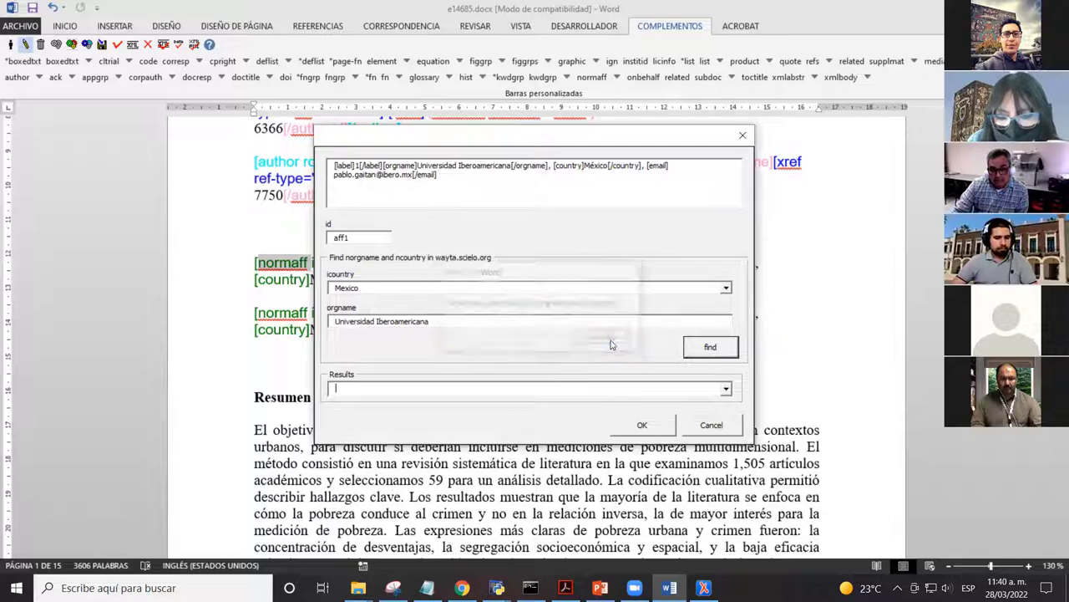
- Apply the result "Universidad Iberoamericana - Mexico" as the normalized institution and country of aff1
left_click(727, 391)
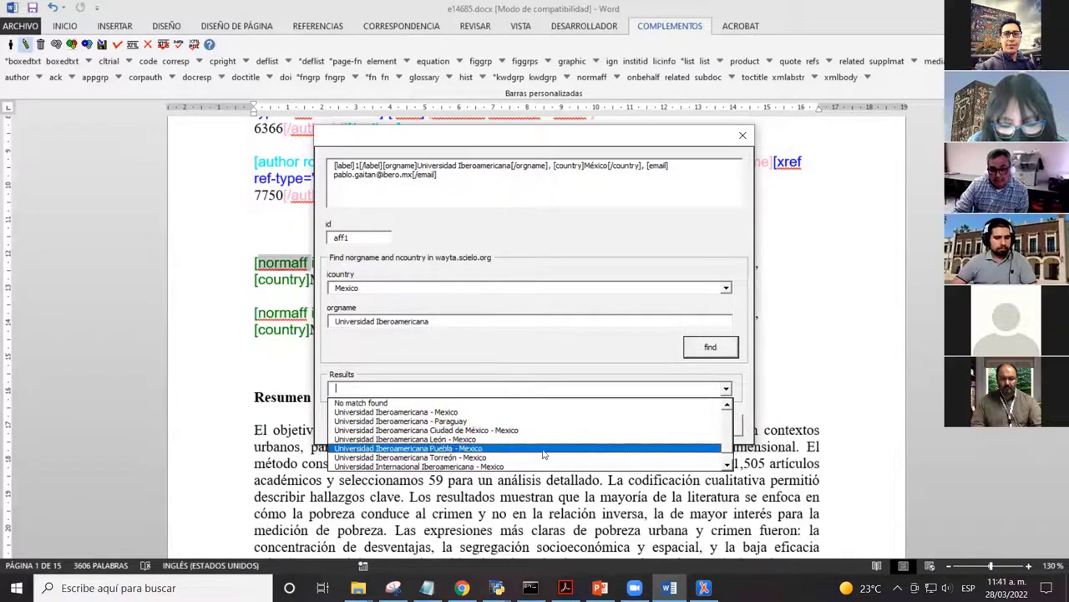
left_click(728, 456)
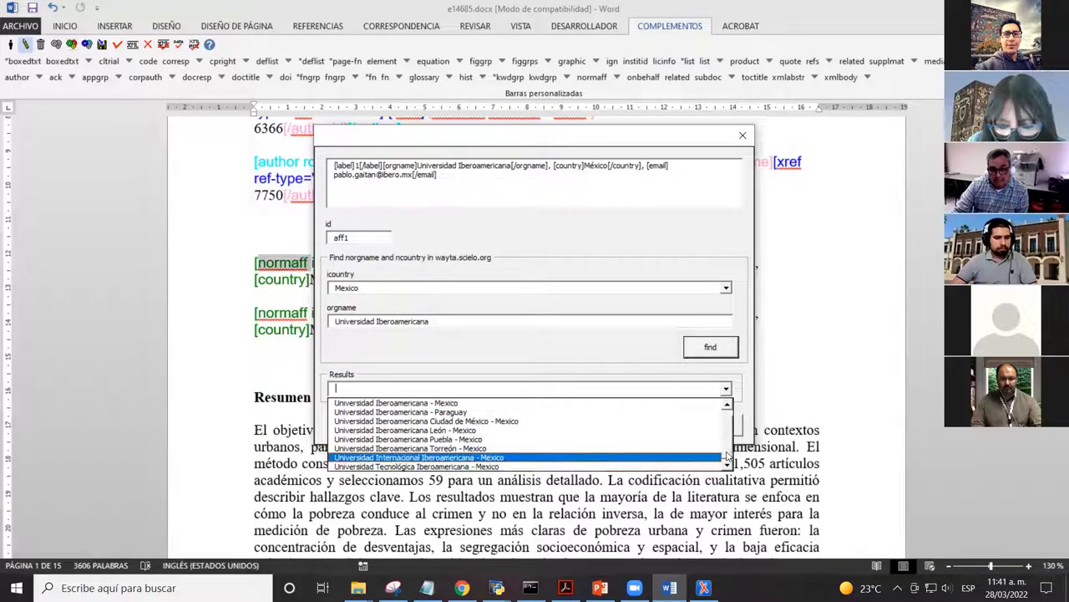
left_click_drag(728, 456, 731, 423)
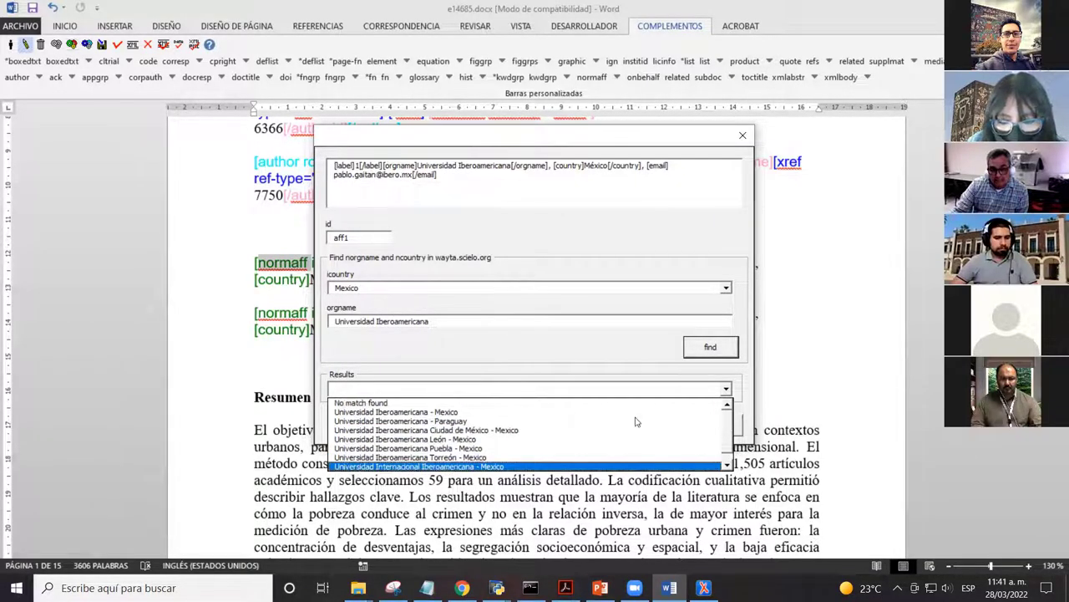
left_click(480, 413)
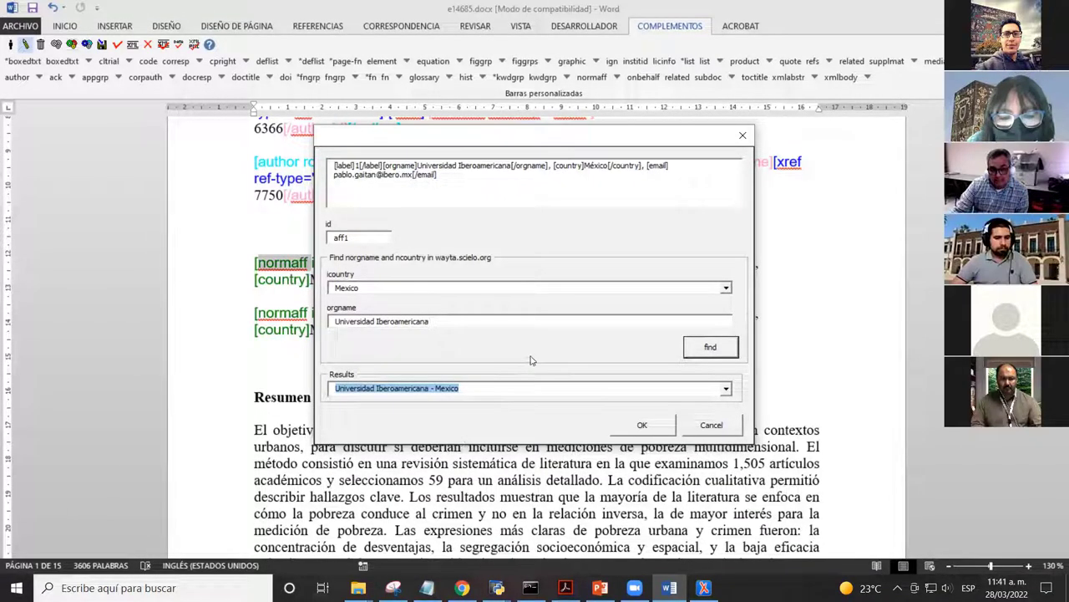
left_click(653, 432)
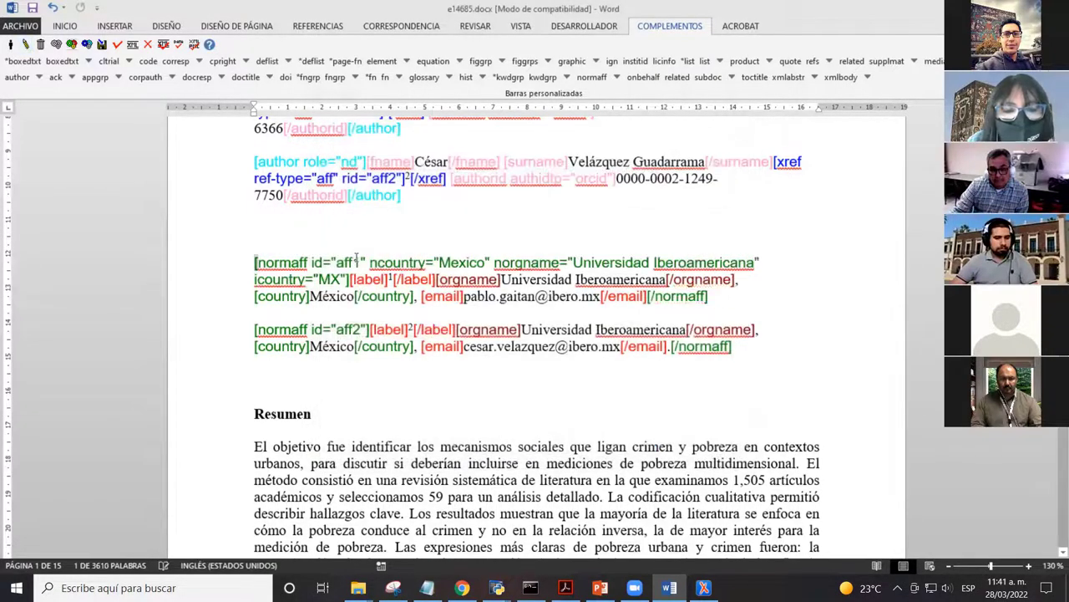
left_click(281, 298)
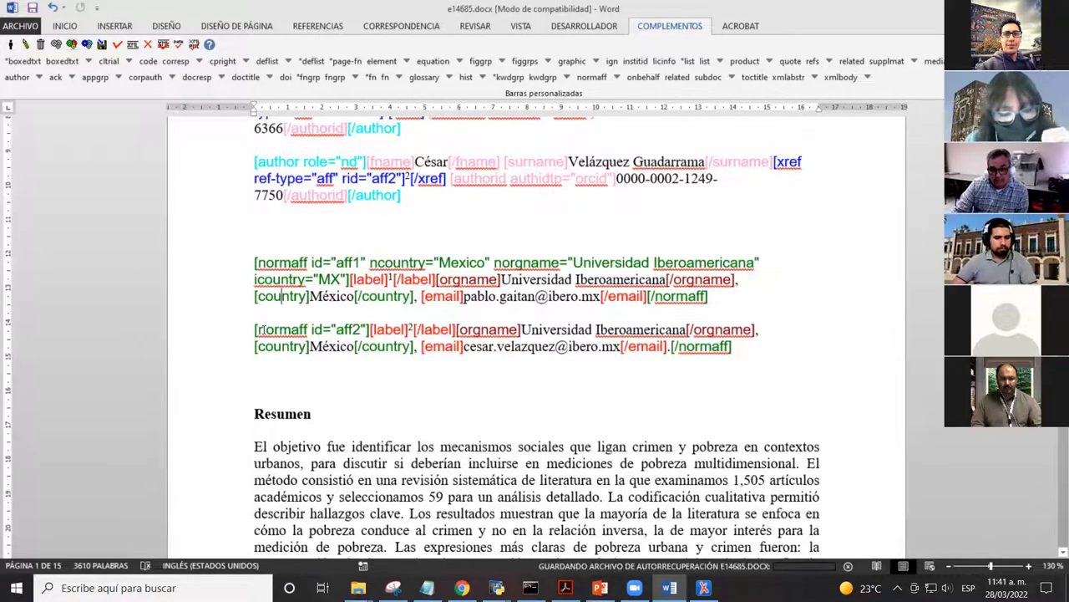
- Edit the aff2 normaff tag and look up its normalized institution with icountry Mexico and orgname Universidad Iberoamericana
left_click(262, 330)
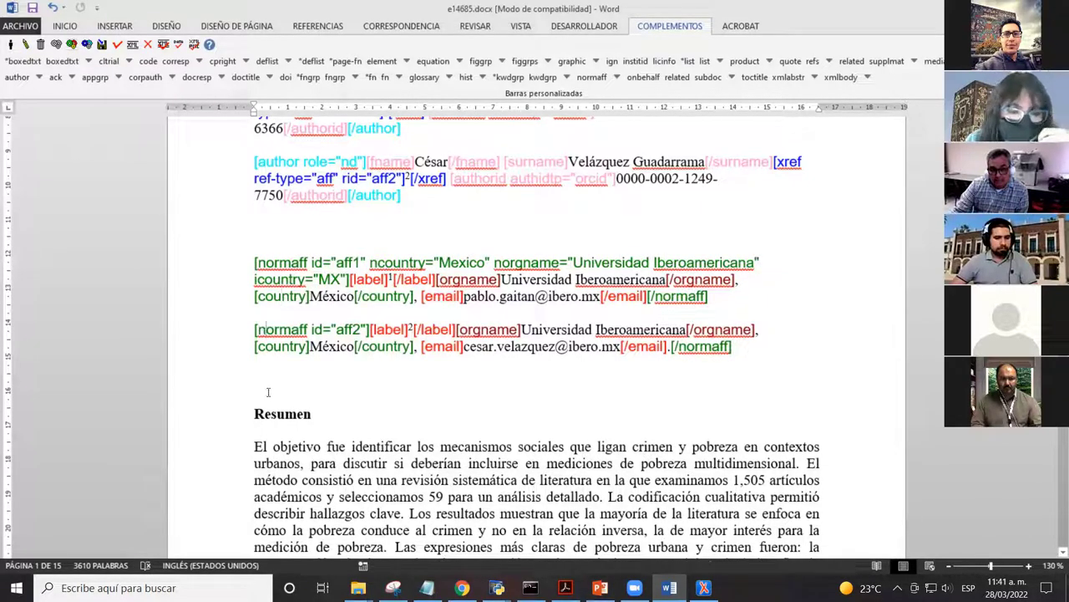
left_click(25, 45)
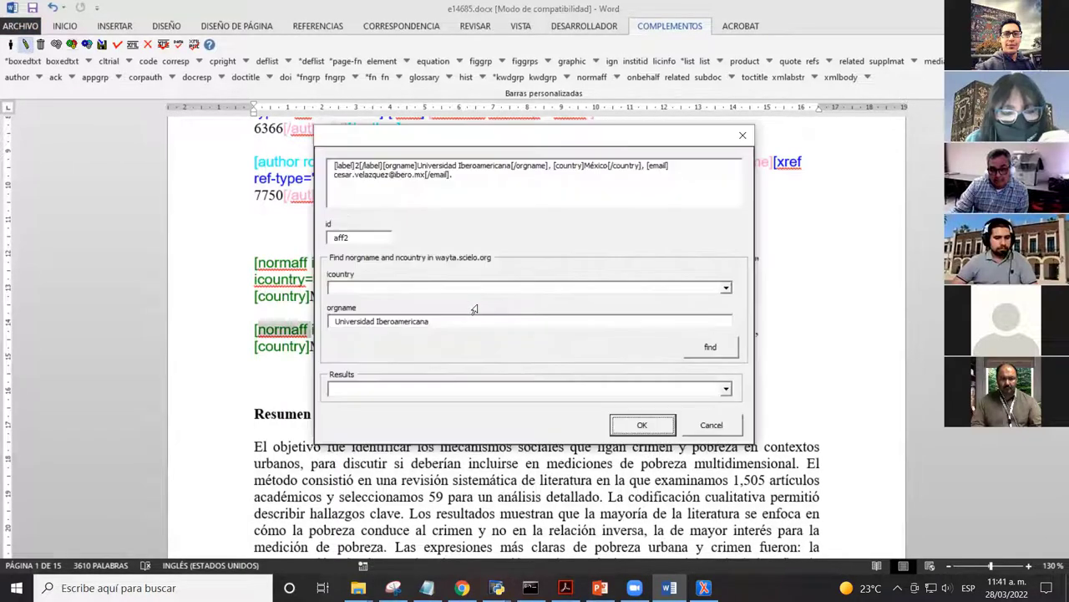
left_click(381, 289)
type("me")
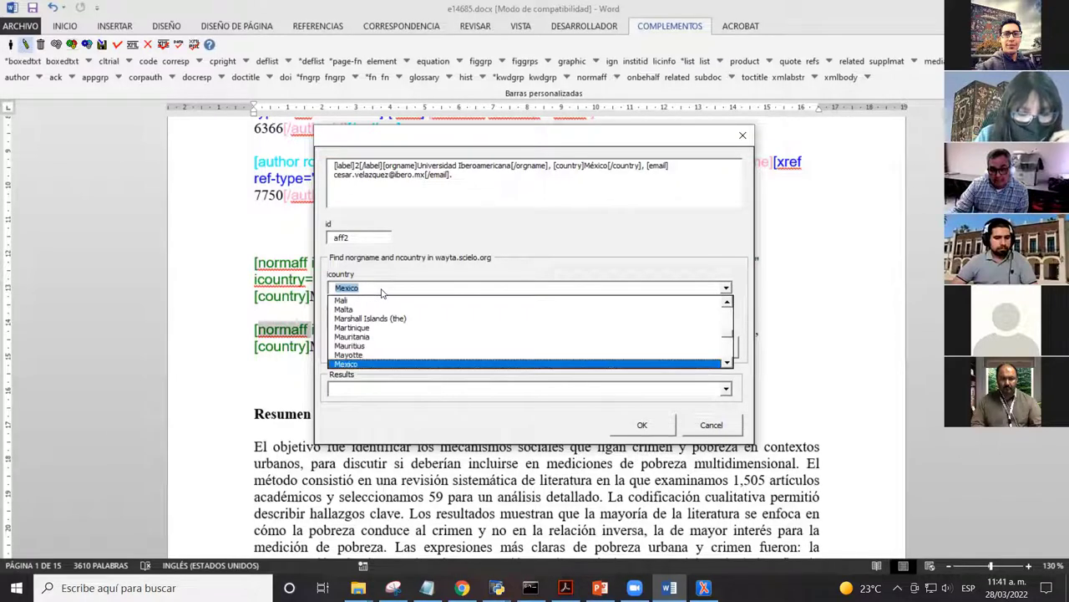
left_click(381, 364)
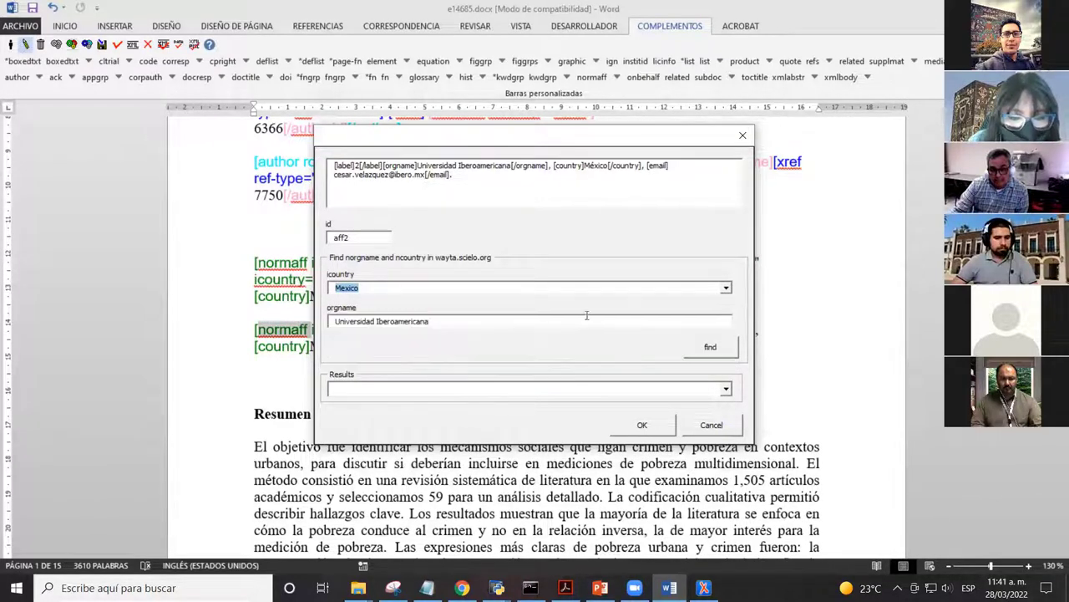
left_click(718, 346)
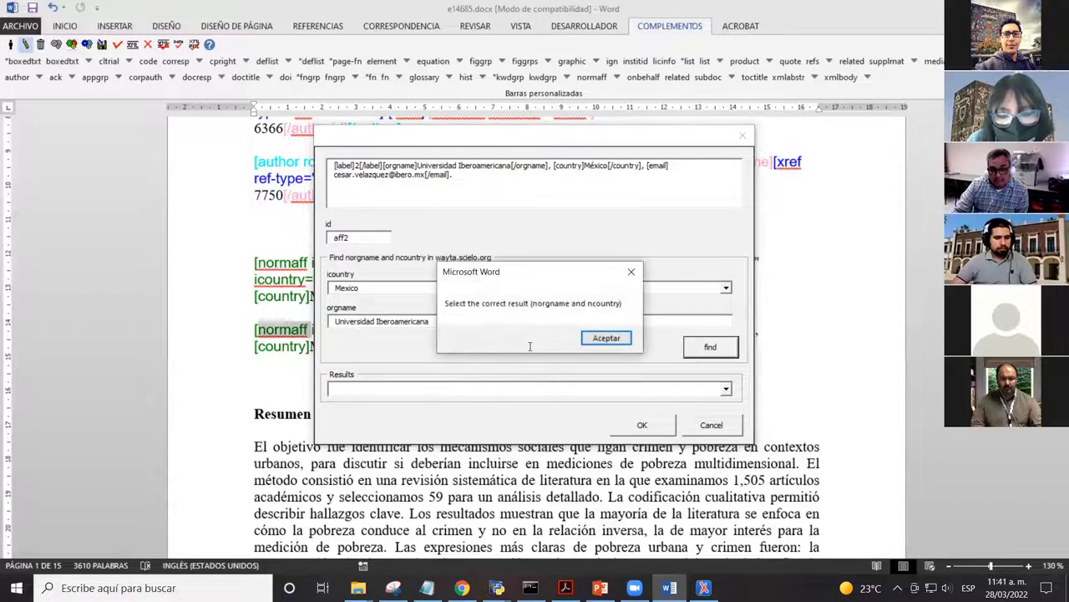
left_click(606, 338)
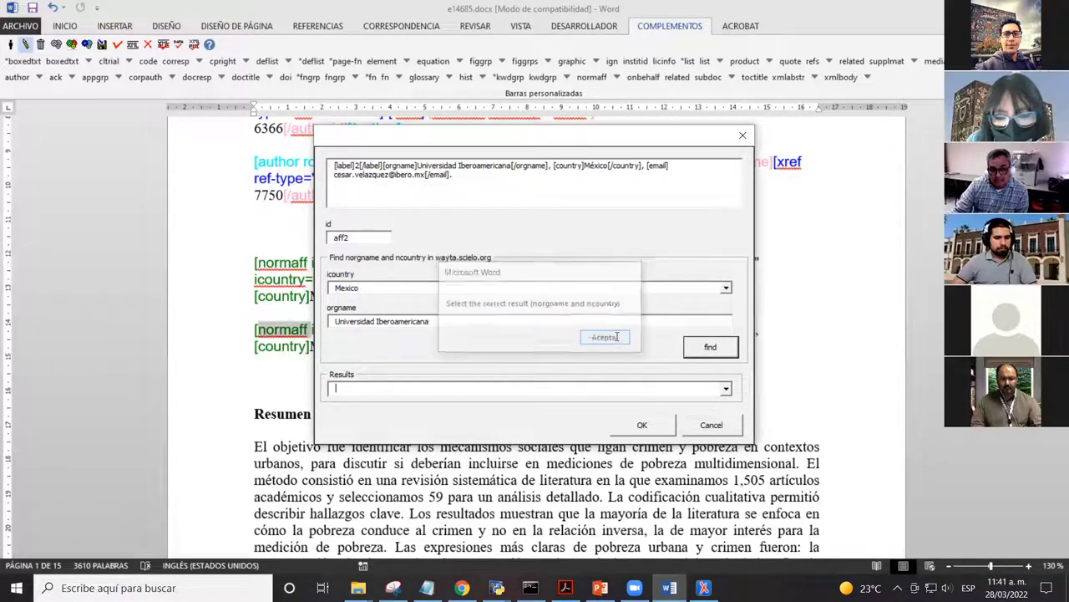
- Apply the result "Universidad Iberoamericana - Mexico" as the normalized institution and country of aff2
left_click(726, 390)
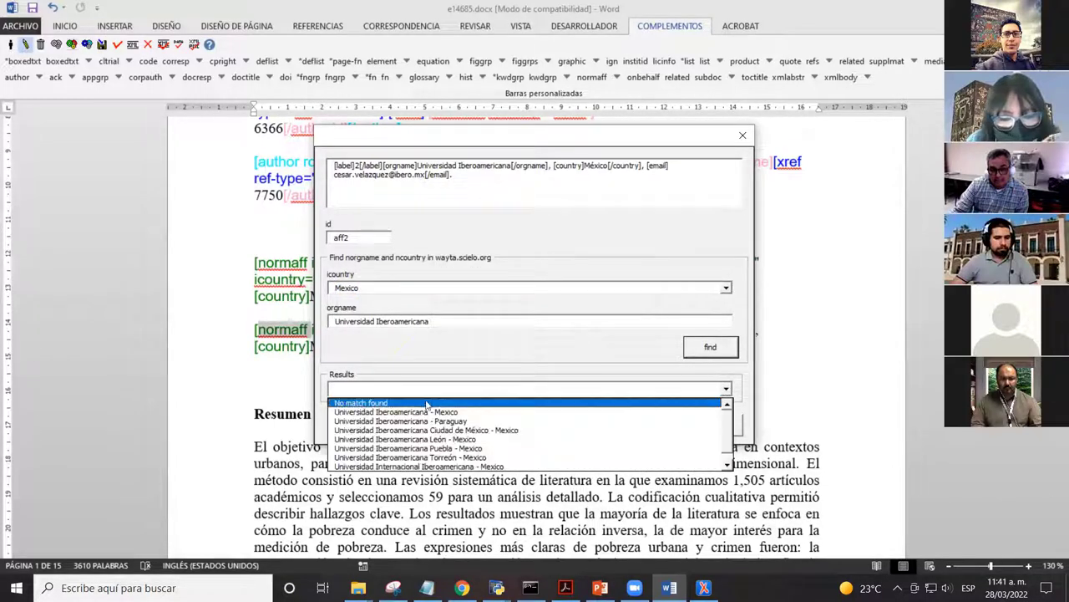
left_click(499, 414)
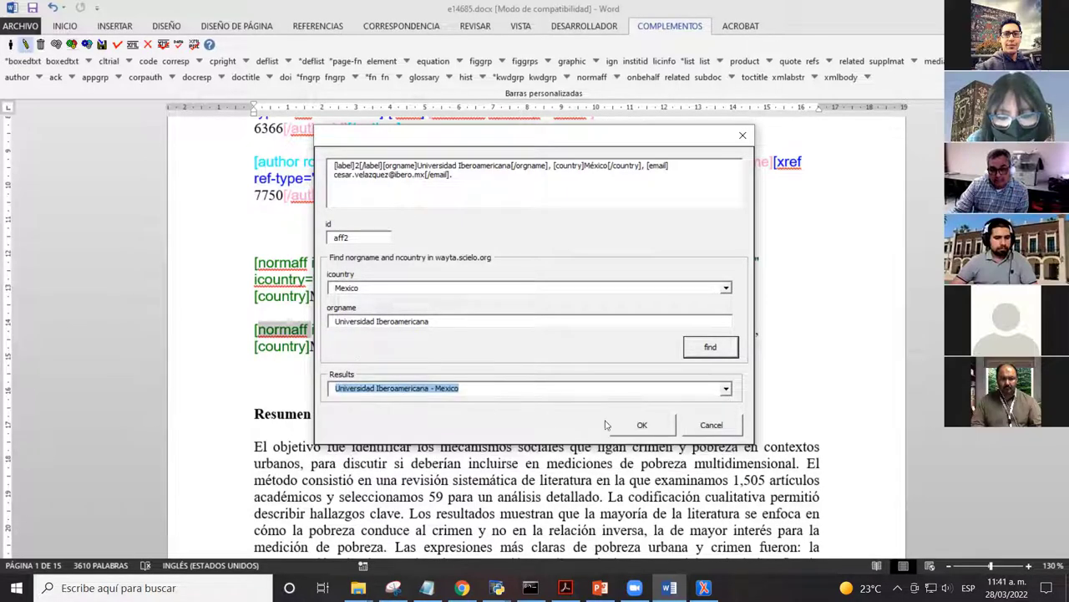
left_click(628, 427)
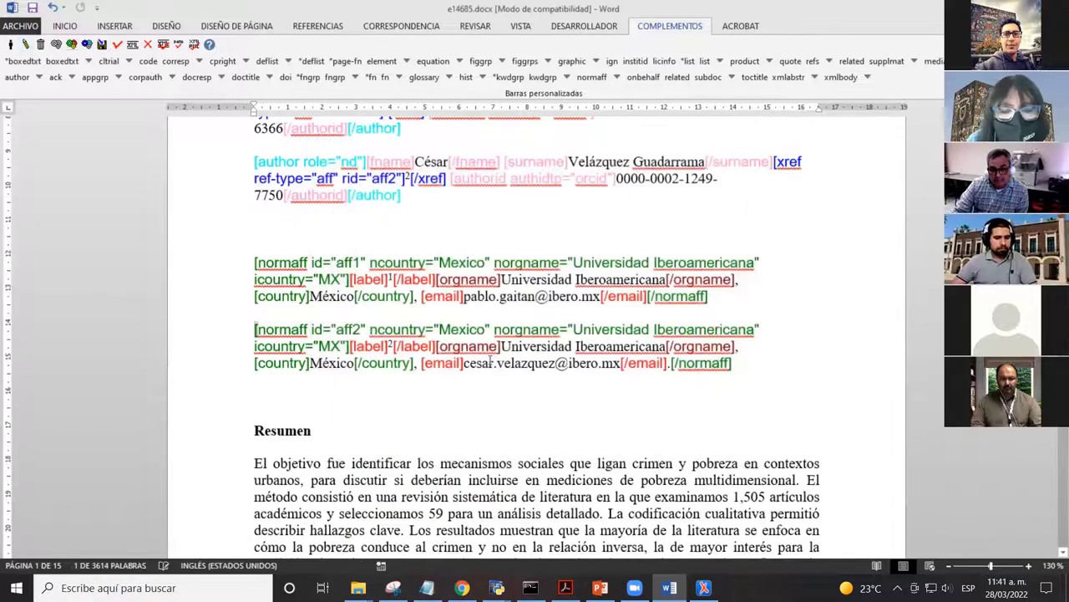
left_click(521, 362)
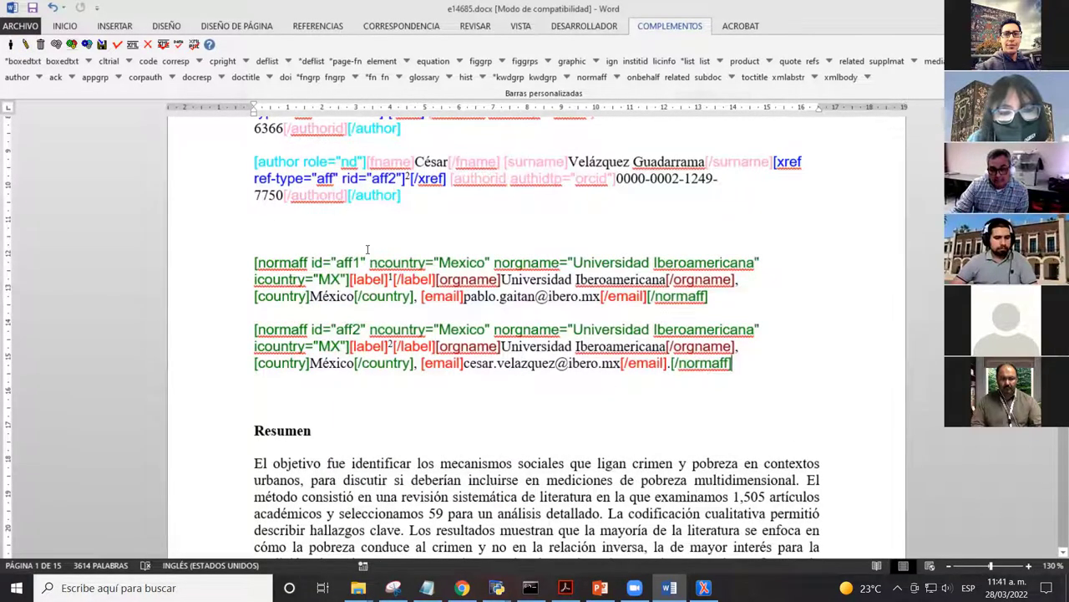
- Select the Spanish abstract from the Resumen heading through the end of its paragraph, leaving out the Palabras clave line
scroll(386, 256, "down", 1)
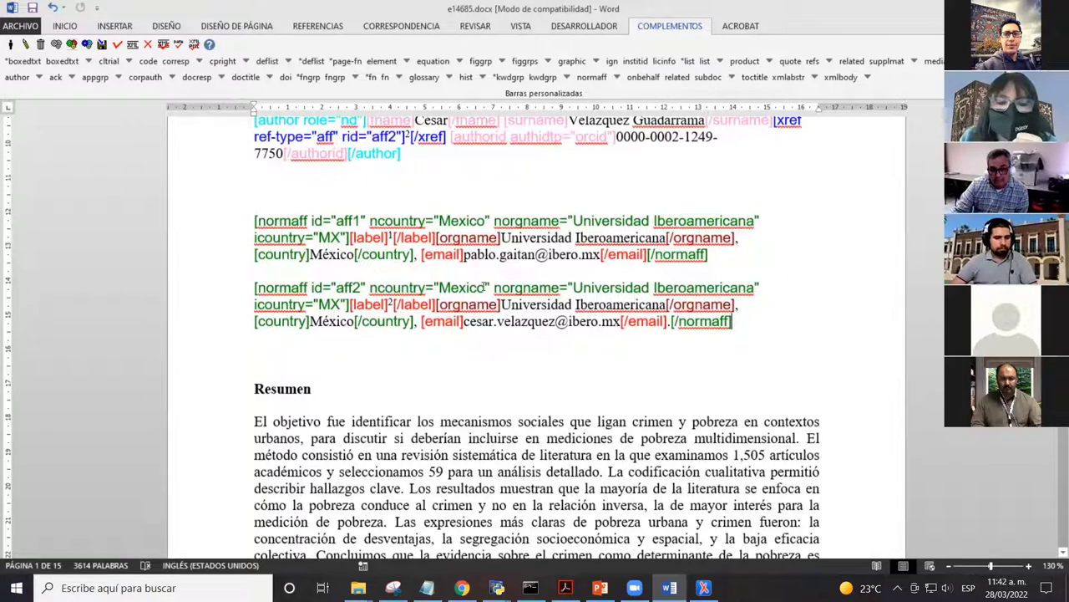
scroll(480, 249, "down", 1)
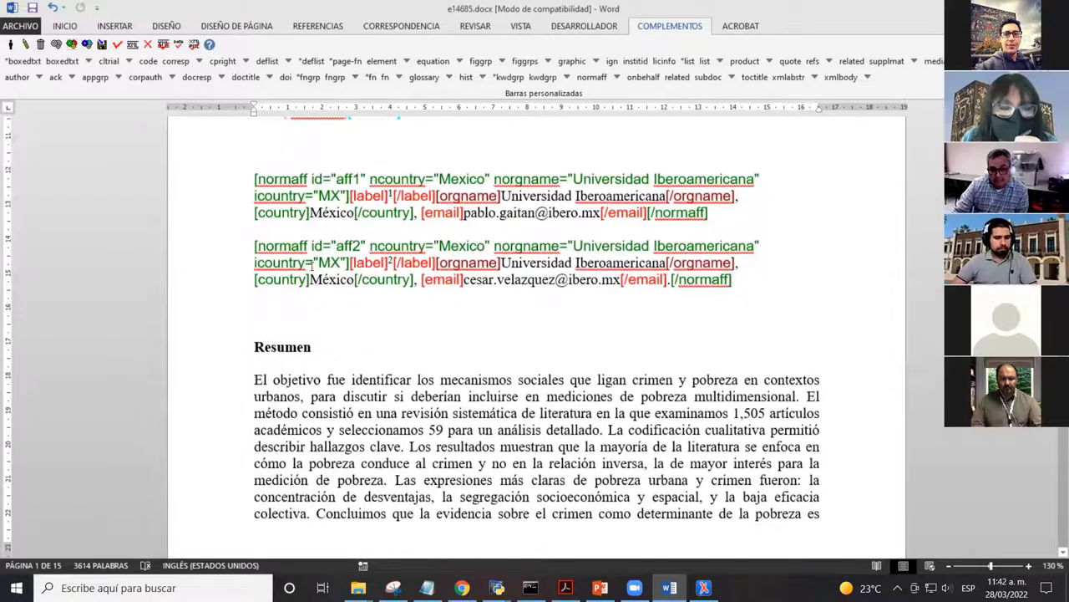
scroll(312, 264, "down", 2)
scroll(312, 264, "up", 8)
scroll(314, 268, "down", 6)
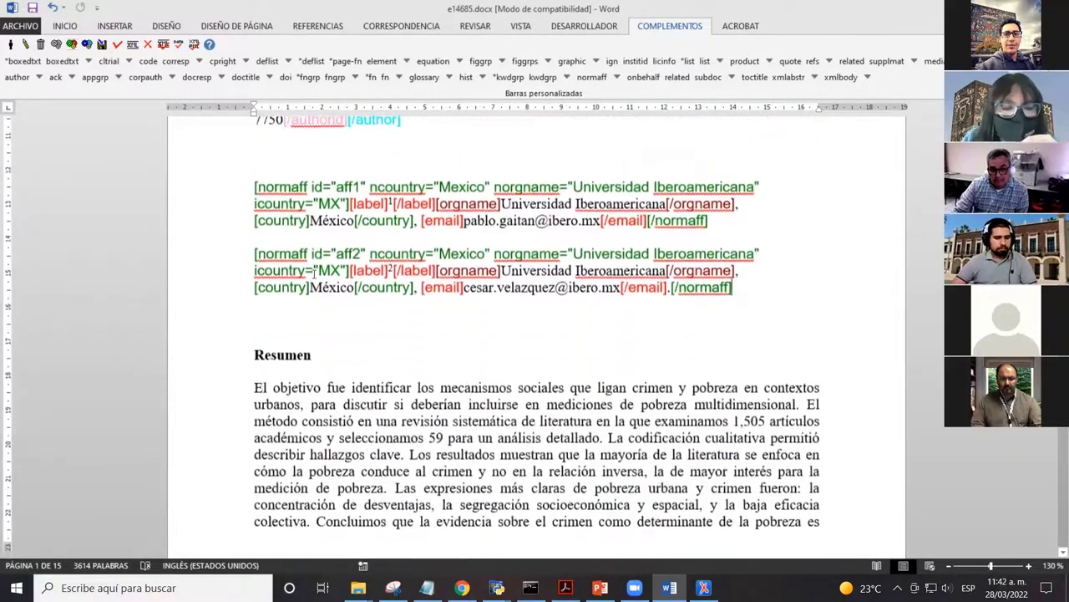
scroll(316, 272, "down", 3)
left_click(252, 223)
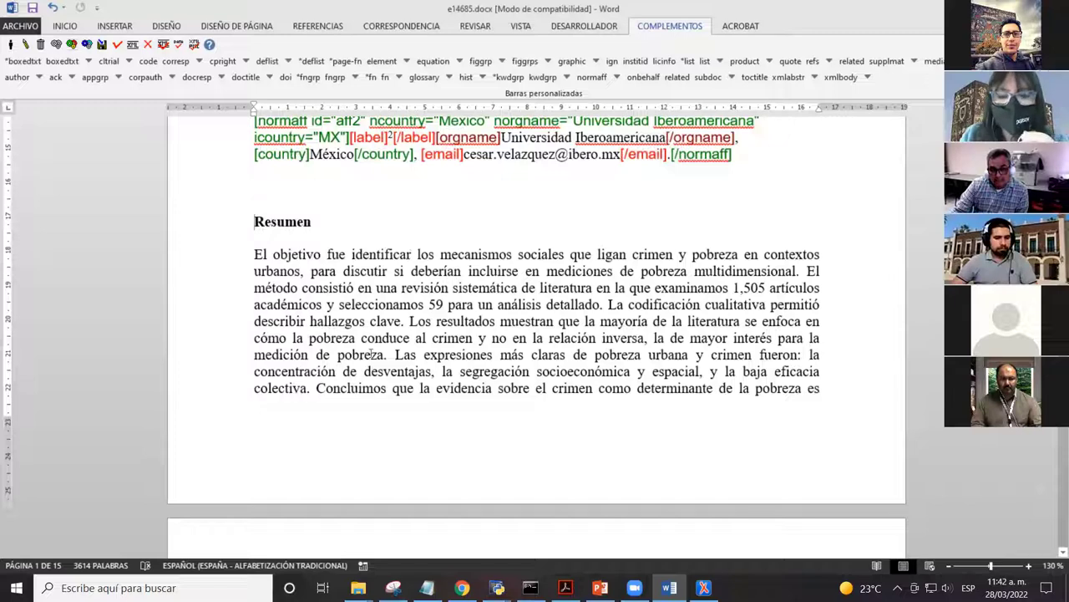
scroll(406, 262, "down", 1)
scroll(405, 262, "up", 2)
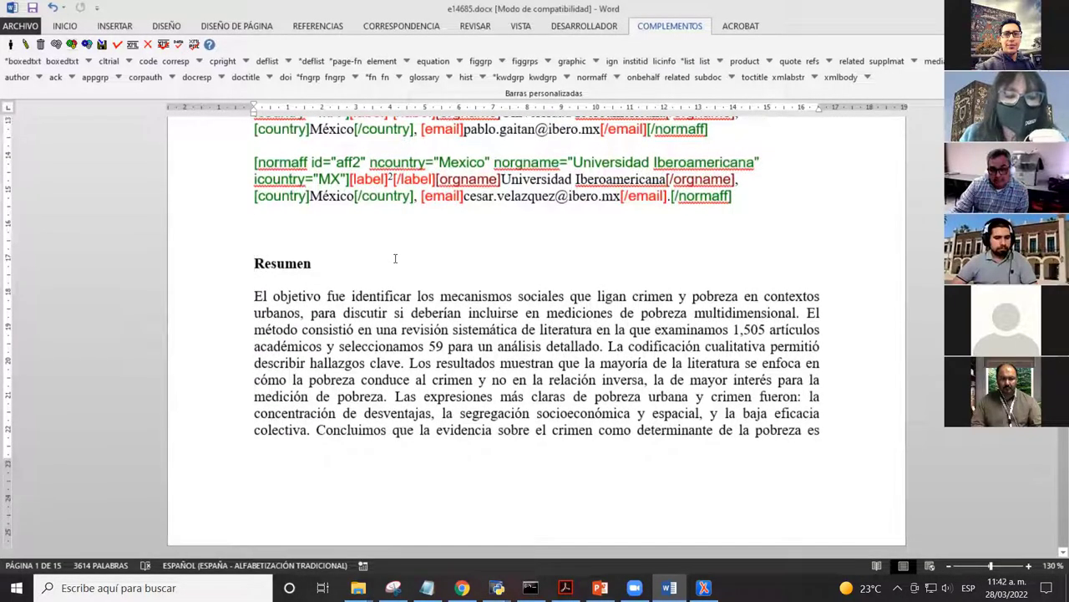
scroll(395, 259, "down", 1)
left_click_drag(395, 221, 820, 339)
scroll(432, 269, "down", 7)
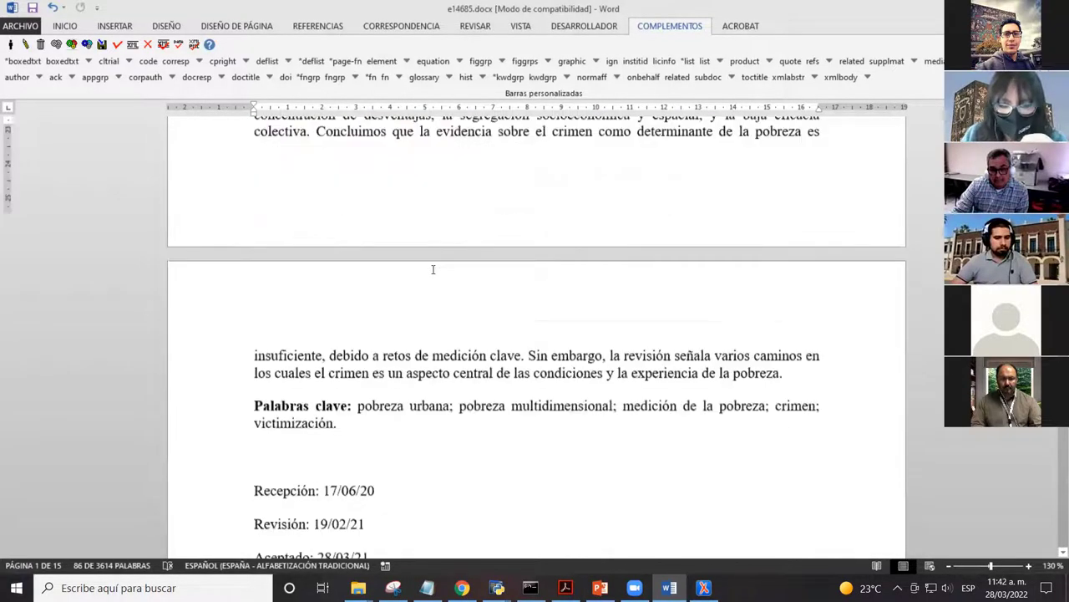
scroll(405, 280, "up", 5)
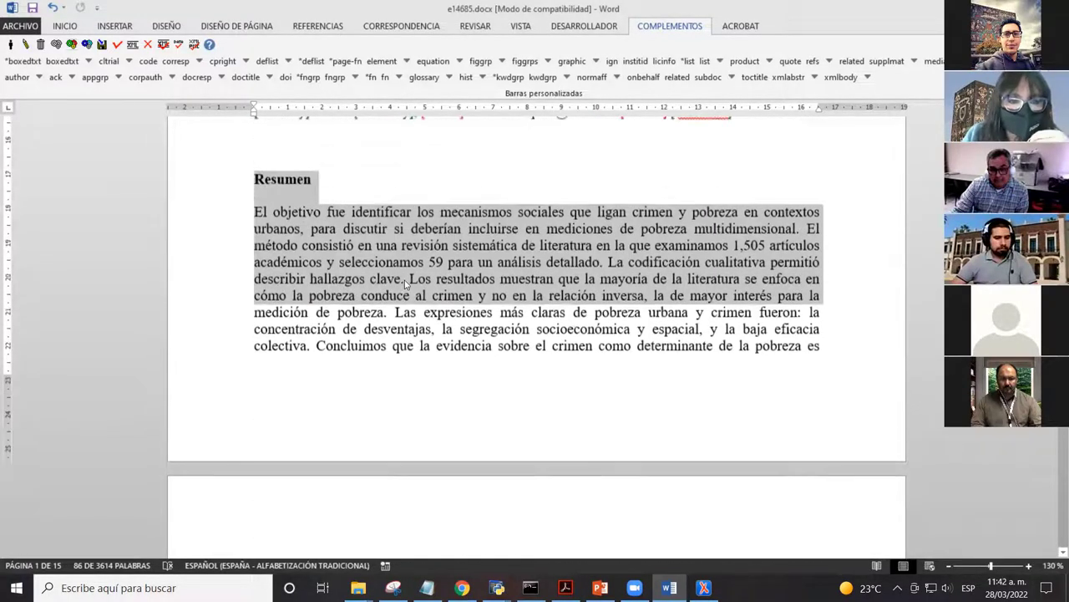
key("shift+Down")
key("shift+Down")
key("shift+Down")
key("shift+Down")
key("shift+Down")
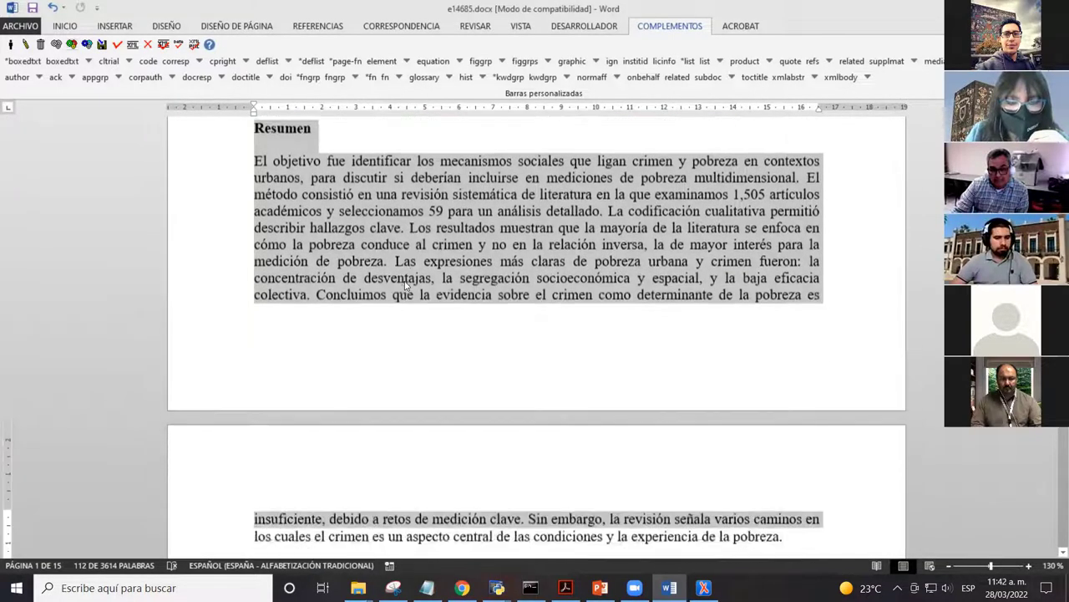
key("shift+Down")
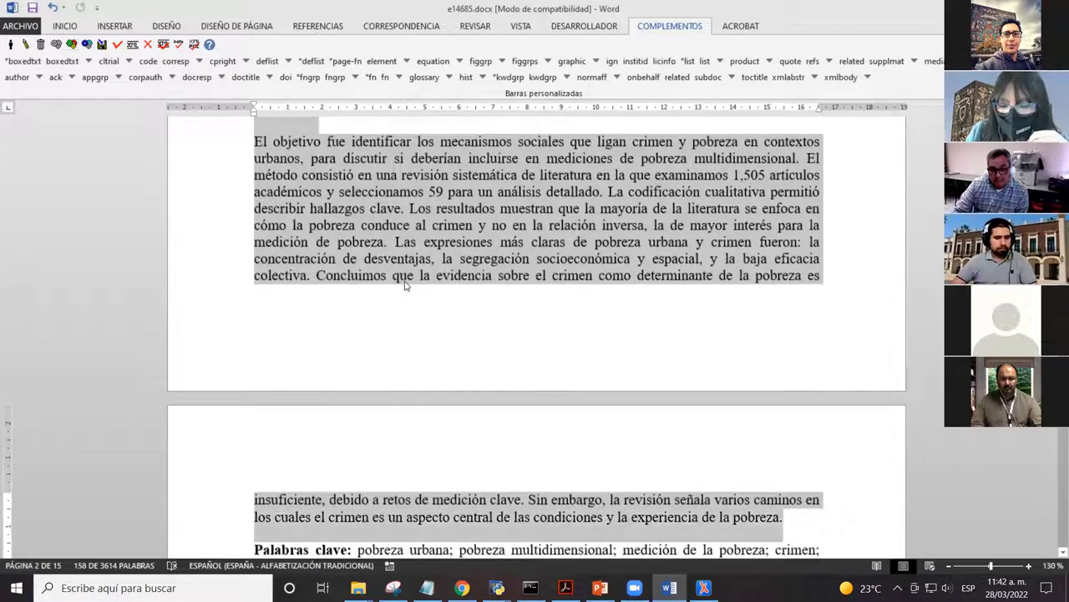
scroll(410, 288, "down", 3)
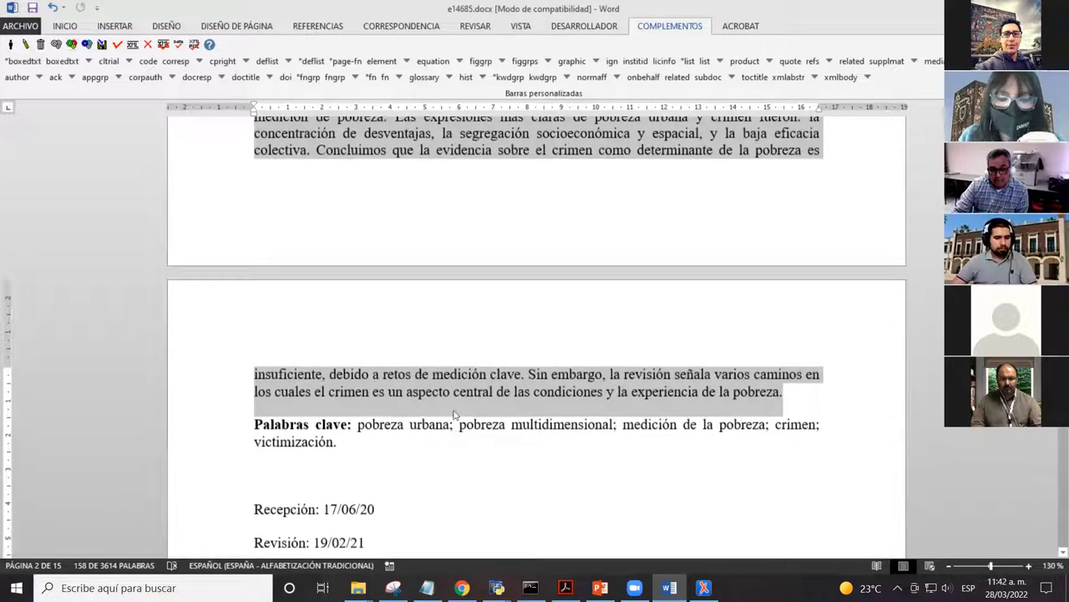
scroll(505, 316, "up", 4)
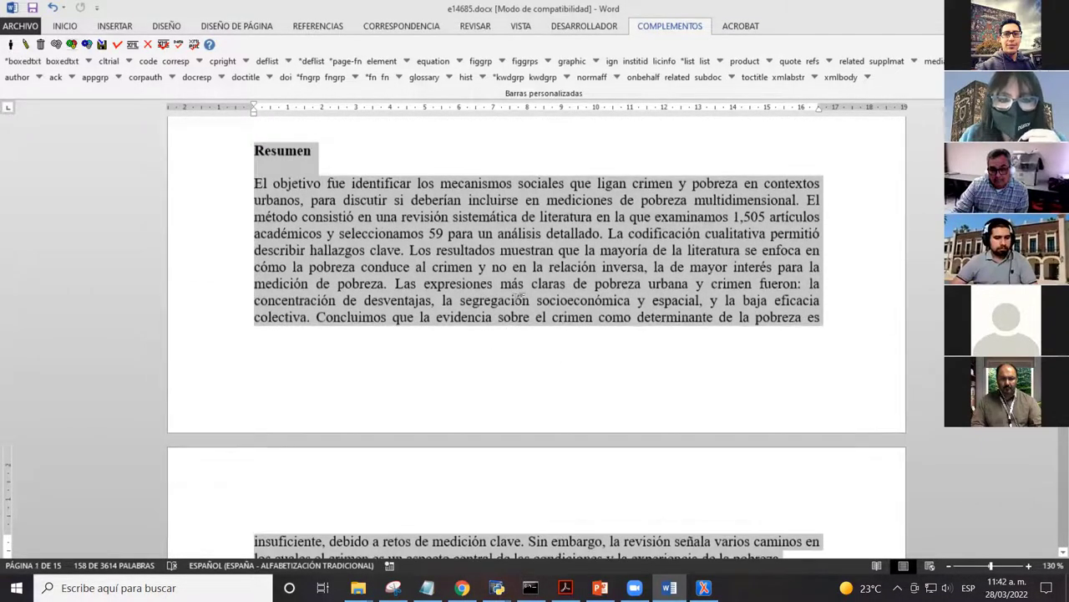
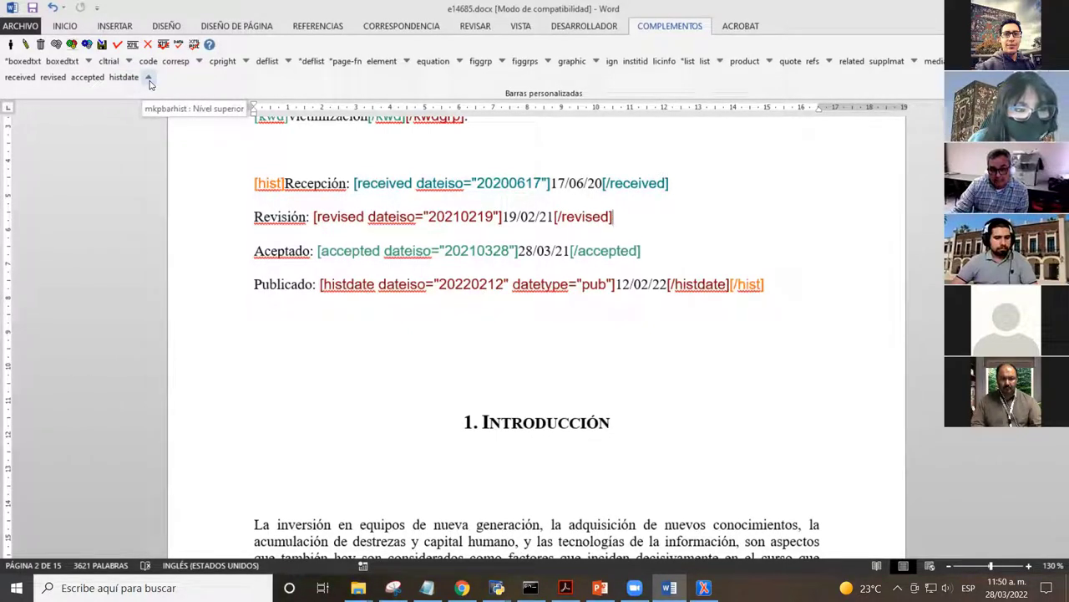
- Return from the hist tags to the upper tag level and look through the article body from the history dates to the Bibliografía
left_click(150, 81)
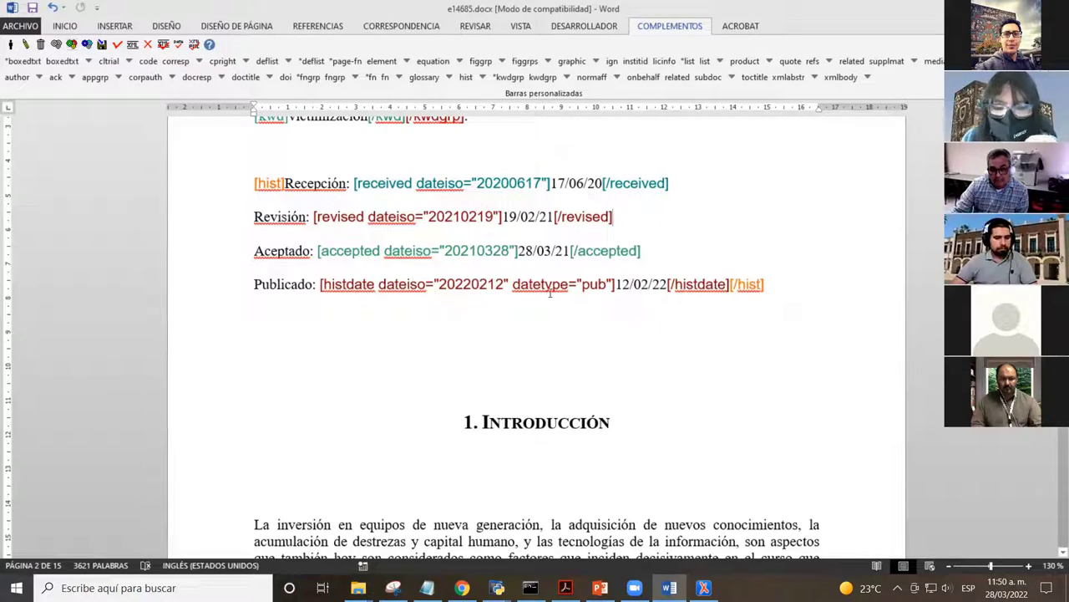
left_click(645, 250)
scroll(645, 250, "down", 5)
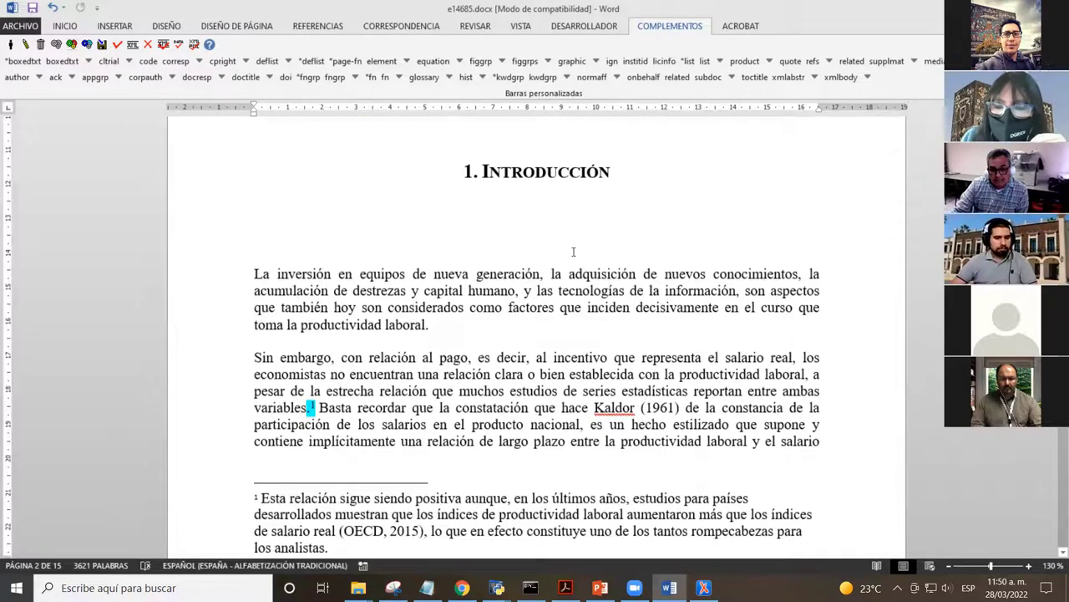
scroll(527, 275, "down", 15)
scroll(519, 280, "down", 20)
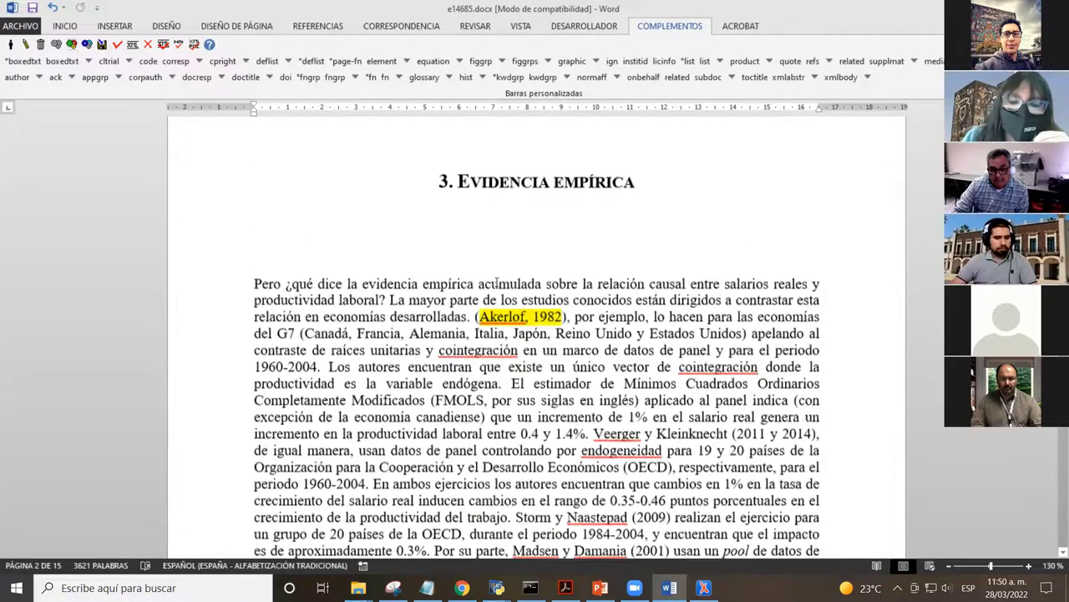
scroll(489, 293, "down", 20)
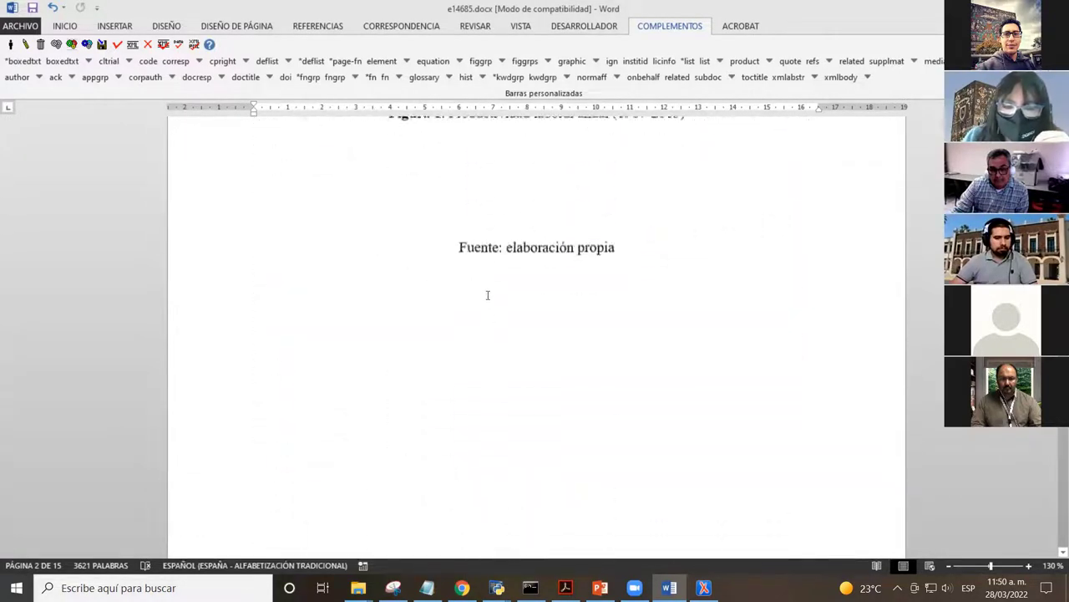
scroll(500, 293, "down", 10)
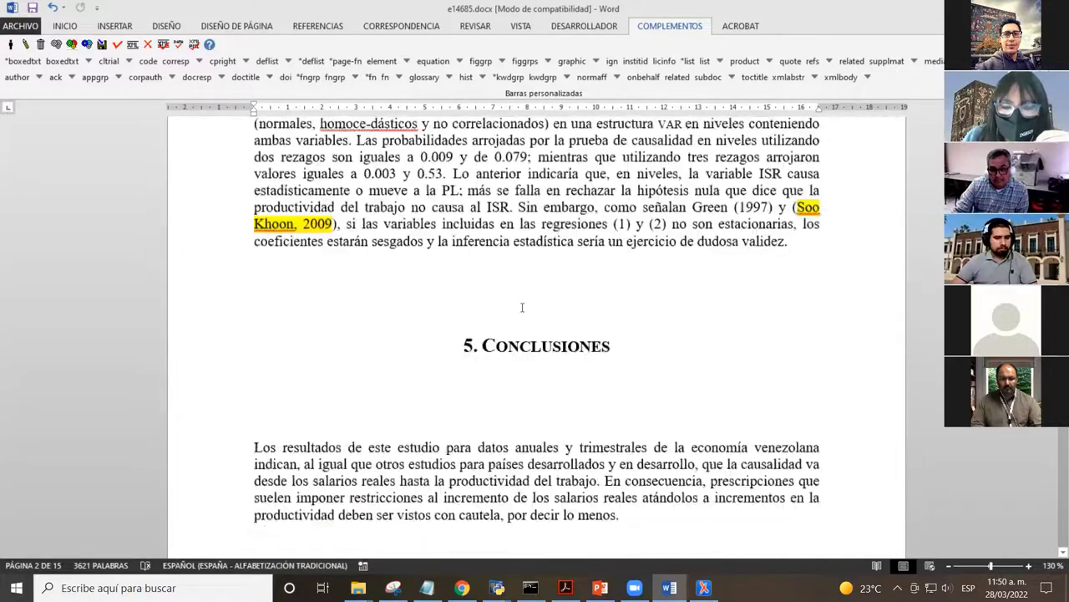
scroll(514, 310, "up", 20)
scroll(535, 332, "down", 4)
scroll(535, 333, "up", 20)
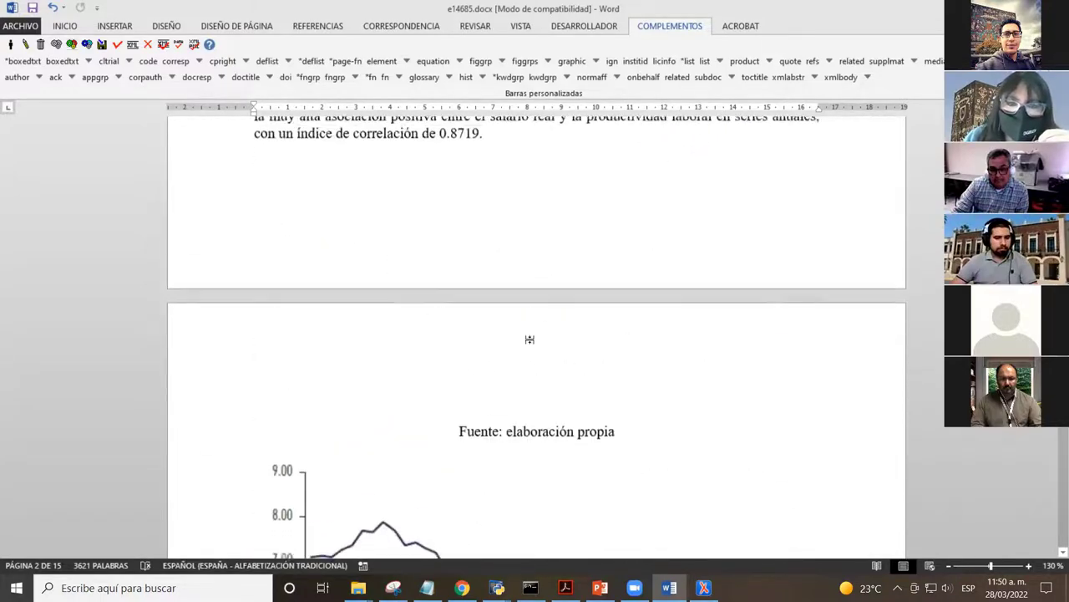
scroll(508, 351, "up", 20)
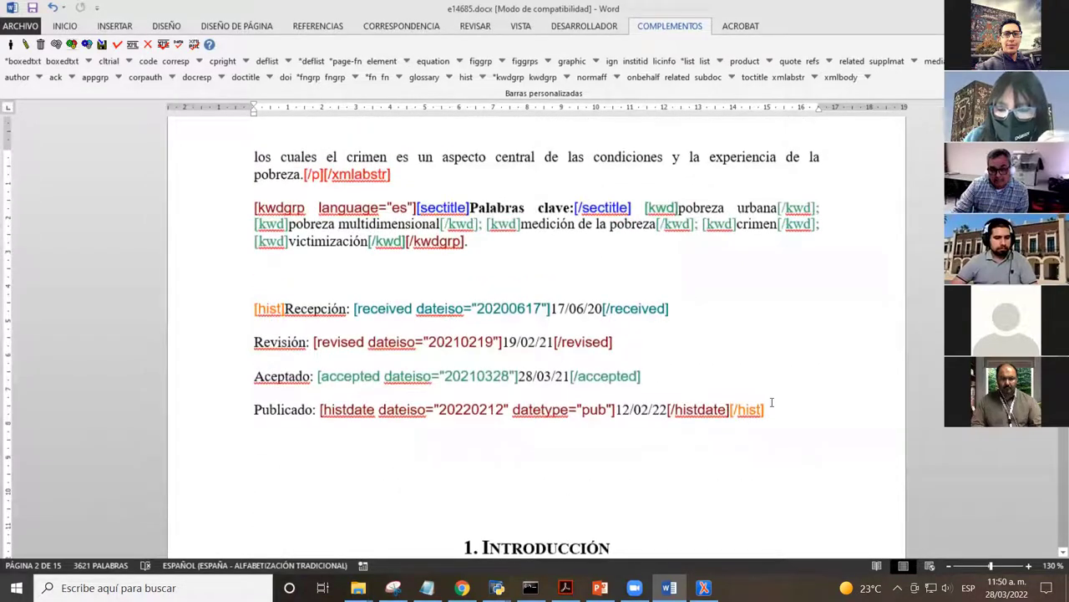
scroll(632, 277, "down", 20)
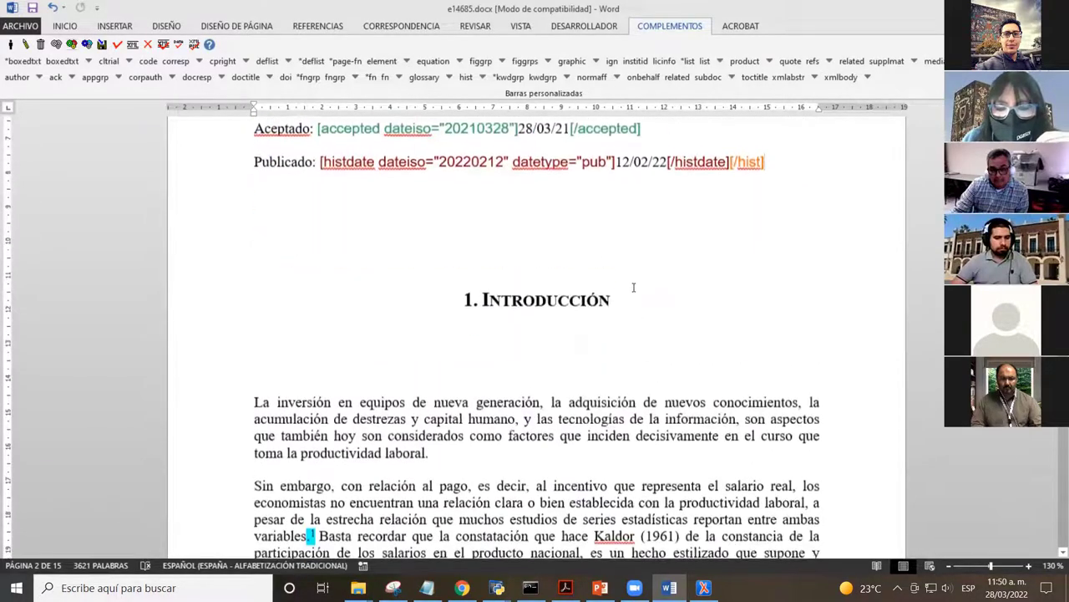
scroll(541, 253, "down", 20)
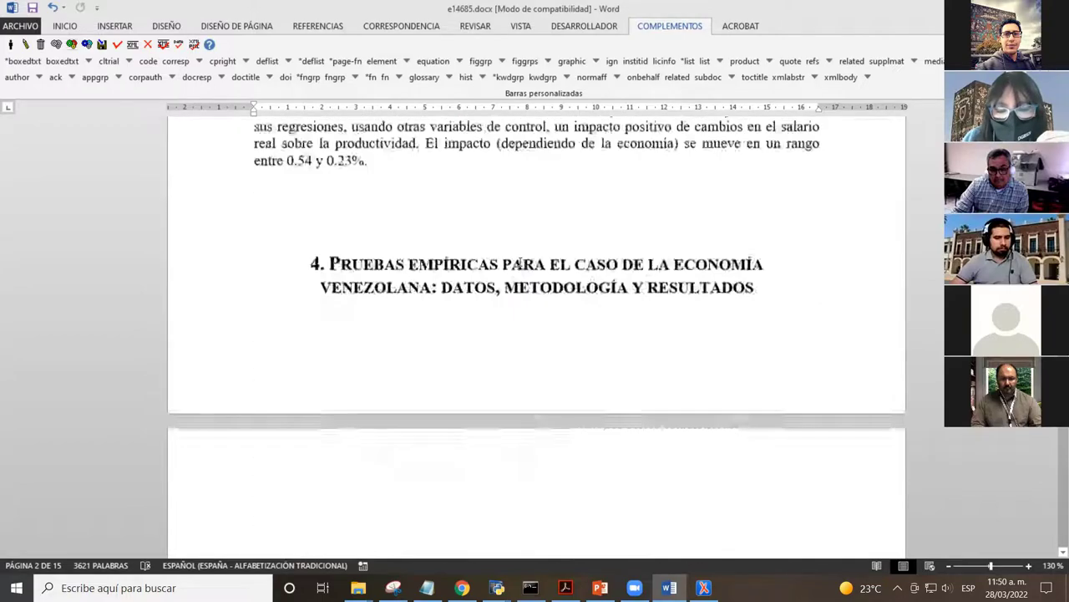
scroll(518, 265, "down", 20)
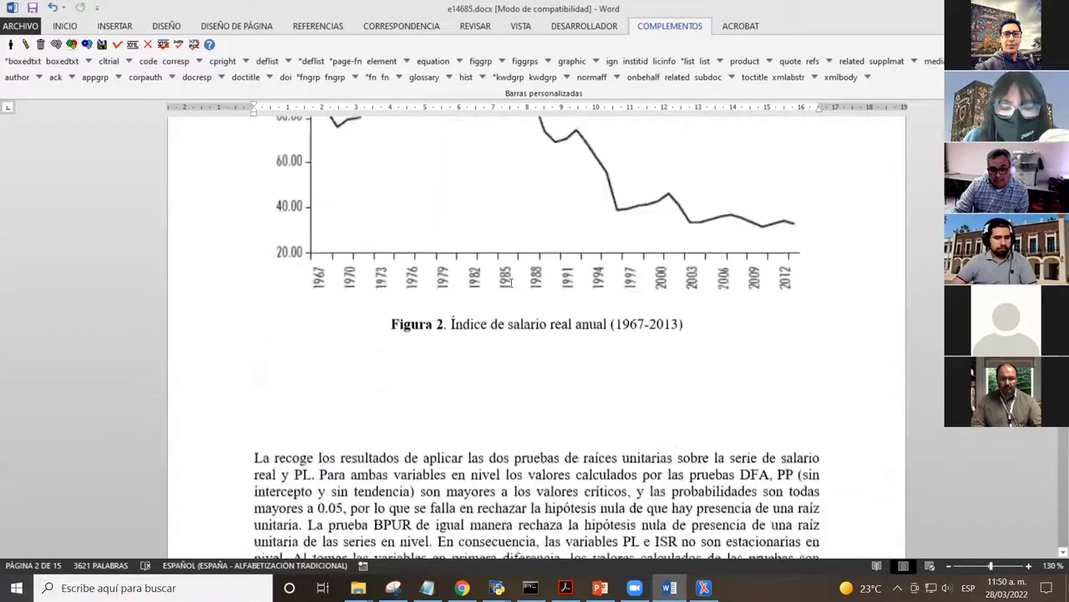
scroll(516, 306, "down", 10)
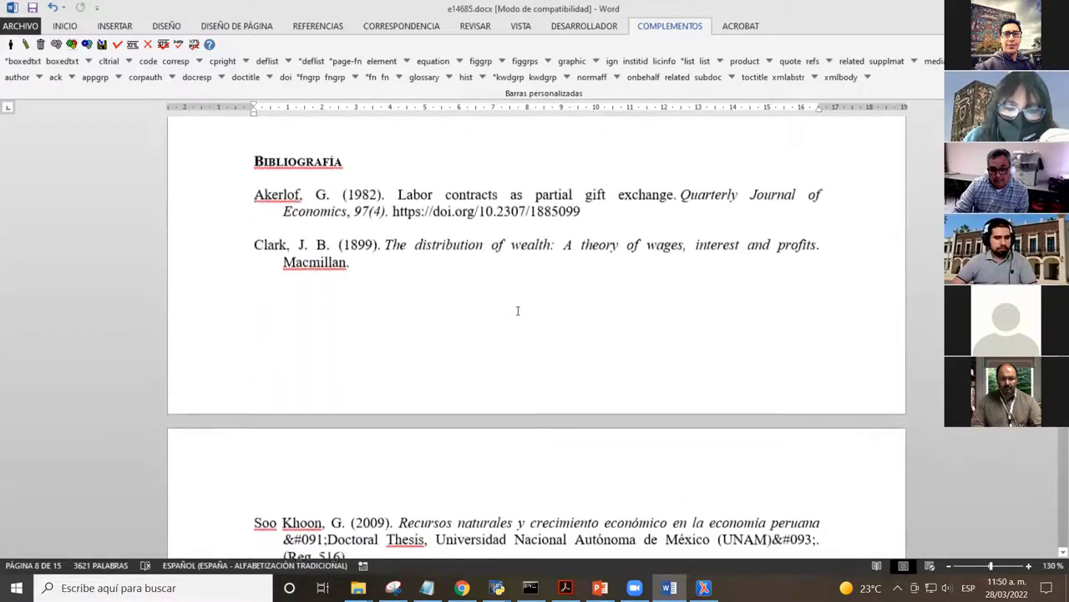
- Examine the Bibliografía entries together with the Conclusiones section and the highlighted 2009 in-text citation just before it
scroll(450, 322, "up", 1)
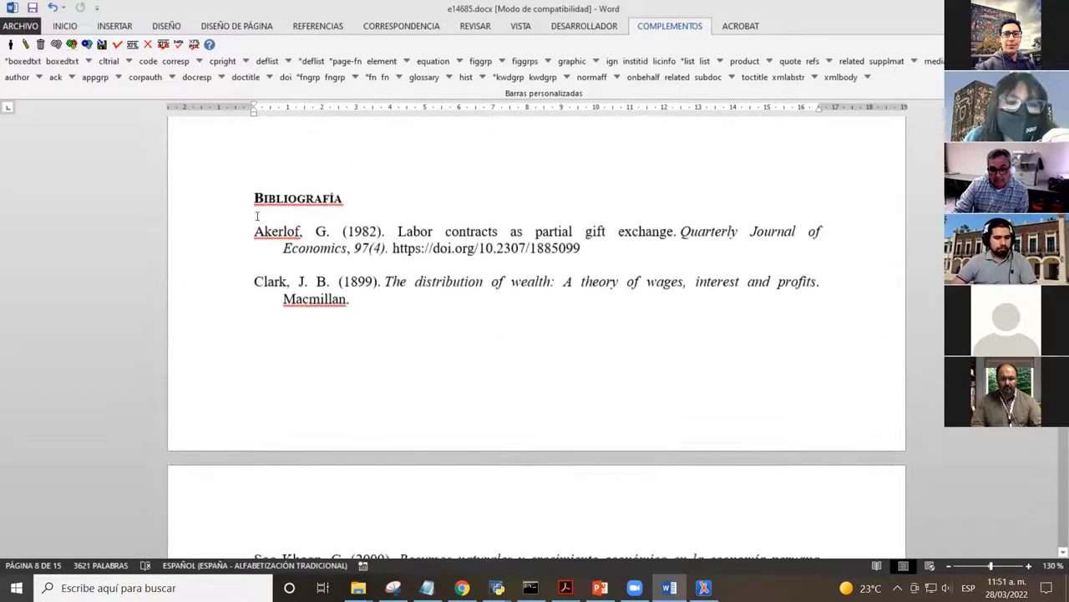
left_click(256, 205)
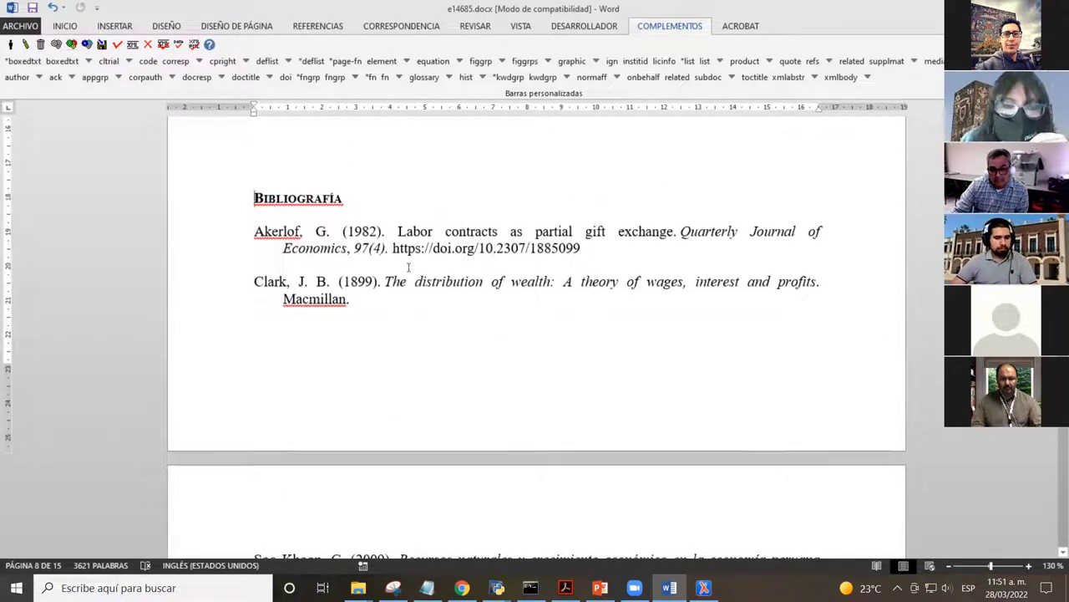
scroll(409, 269, "up", 3)
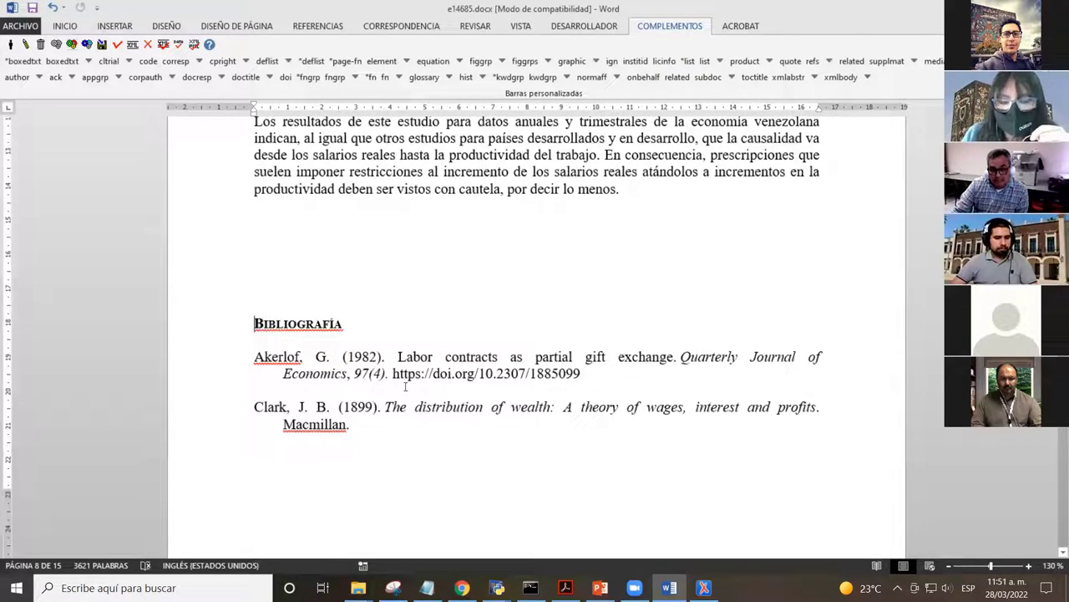
scroll(417, 375, "up", 2)
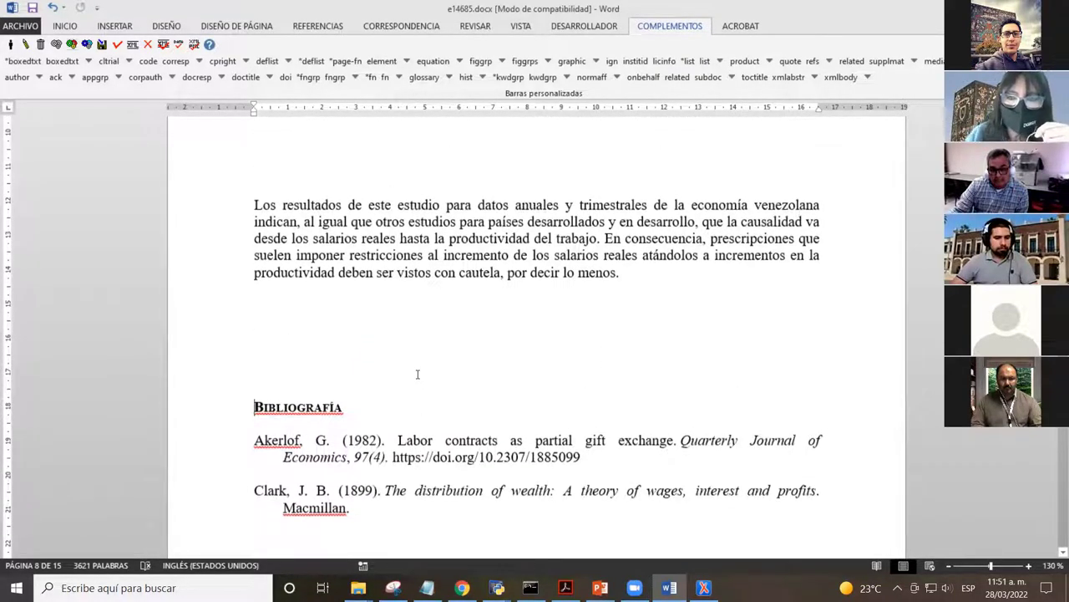
scroll(418, 336, "up", 4)
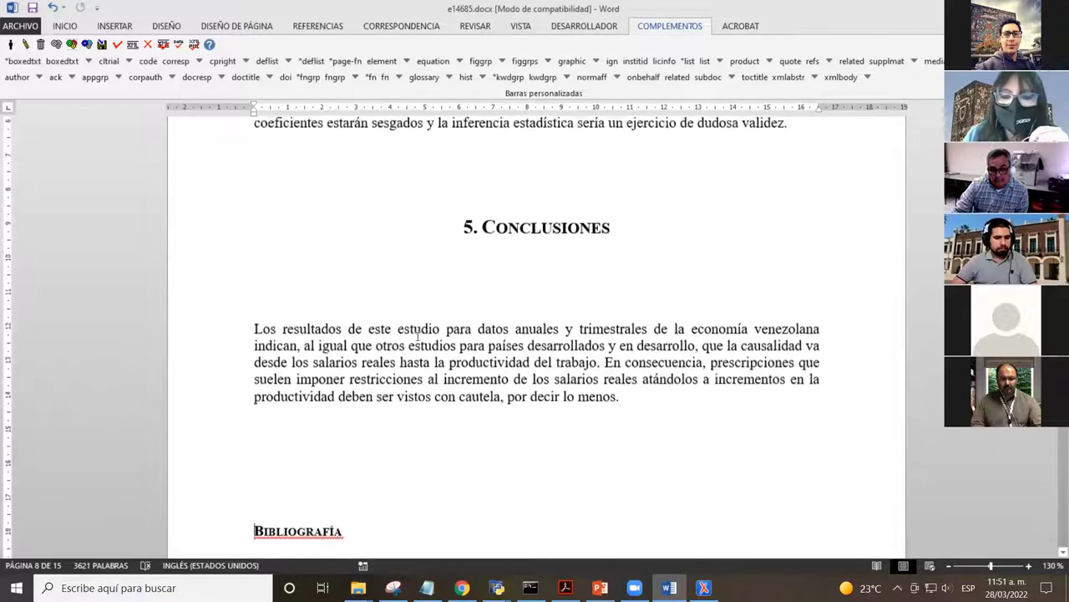
scroll(418, 336, "up", 2)
scroll(418, 336, "up", 1)
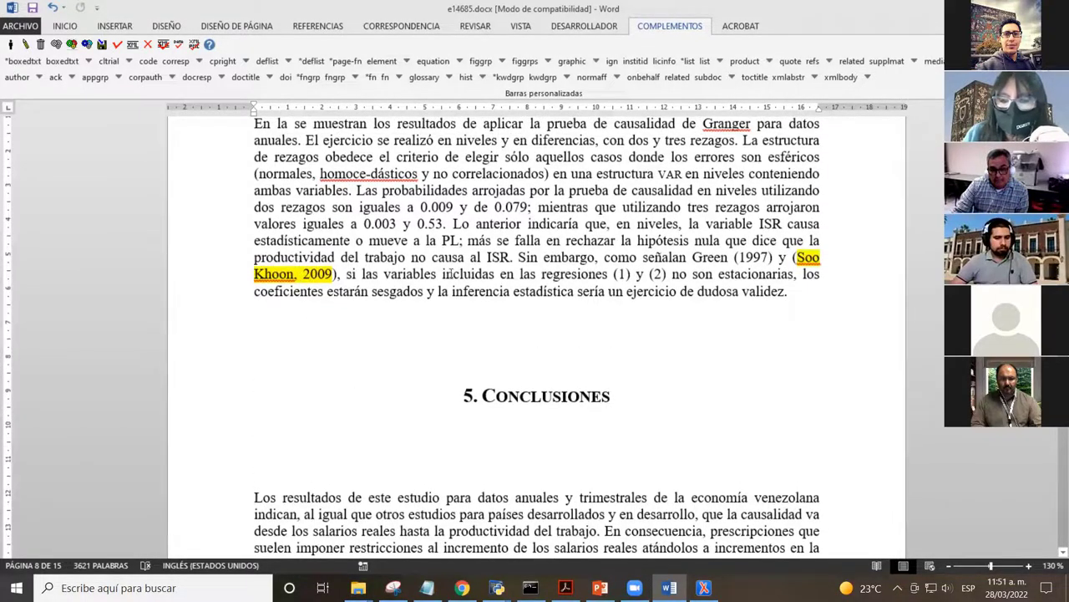
left_click(806, 245)
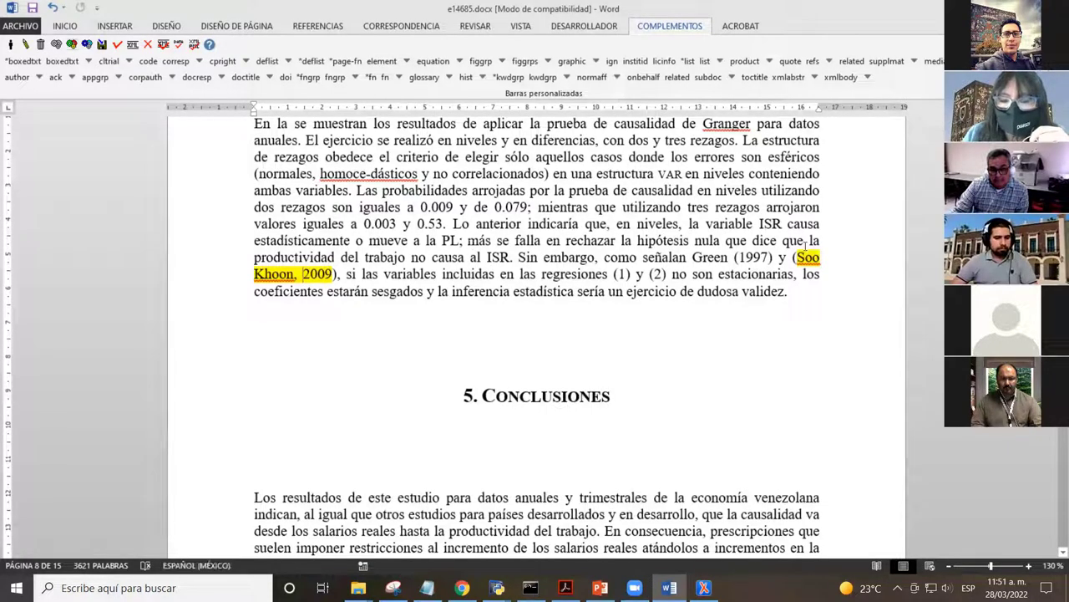
scroll(422, 290, "down", 8)
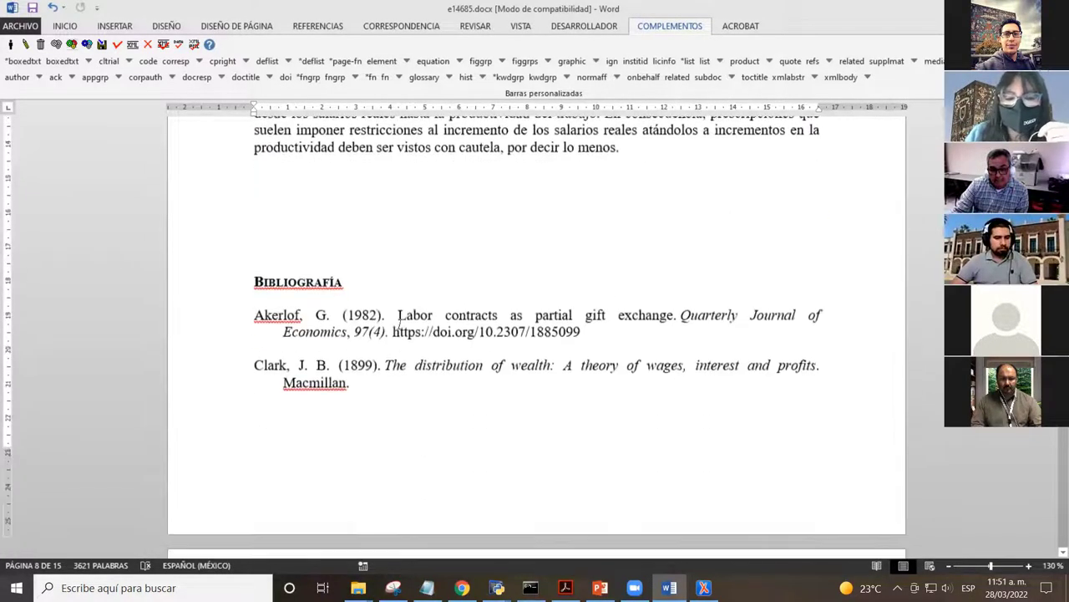
scroll(286, 284, "down", 1)
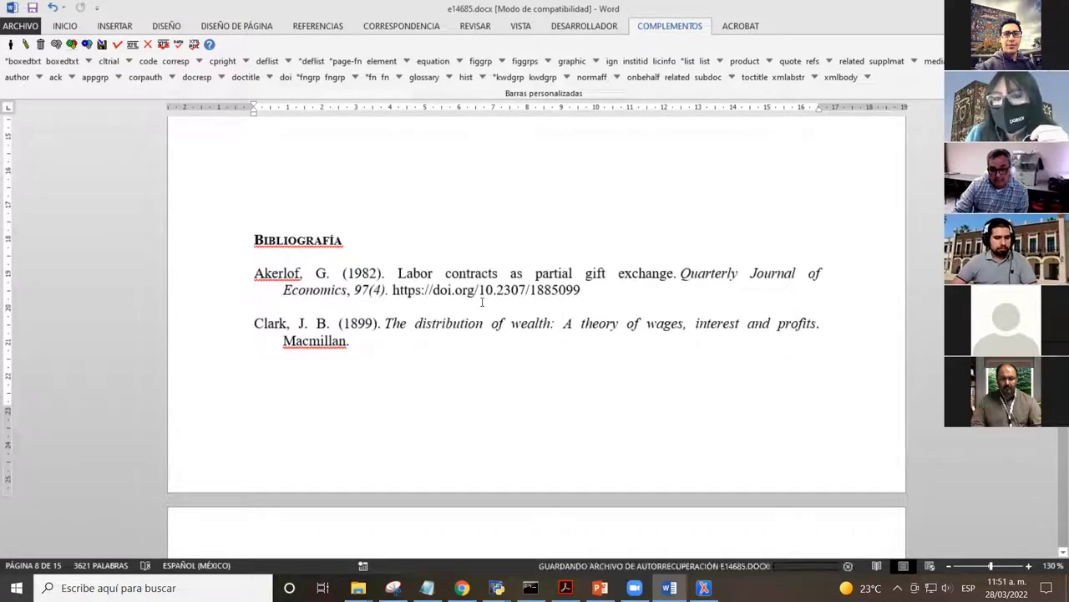
- Select the whole bibliography from the Bibliografía heading through the 2009 doctoral thesis reference
left_click(343, 241)
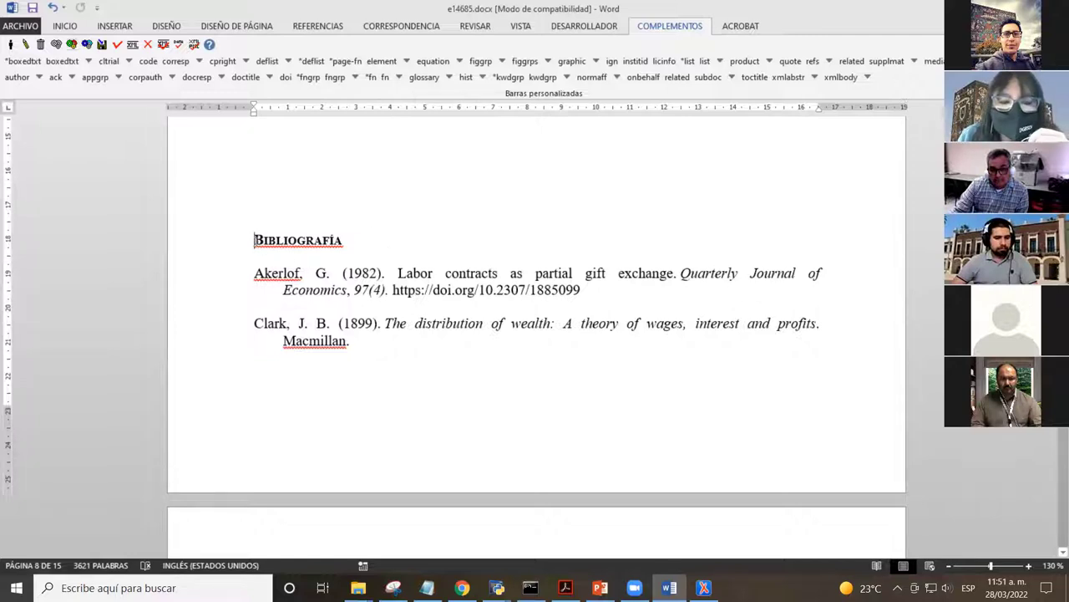
left_click_drag(256, 240, 352, 343)
scroll(295, 255, "down", 5)
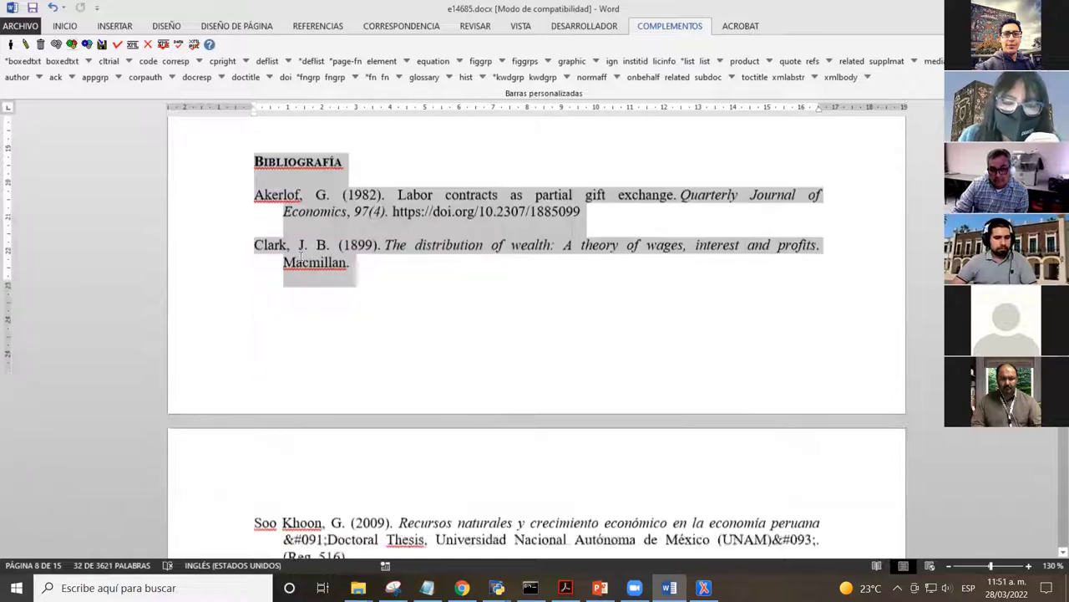
key("shift+Down")
key("shift+Down")
key("shift+Down")
key("shift+Down")
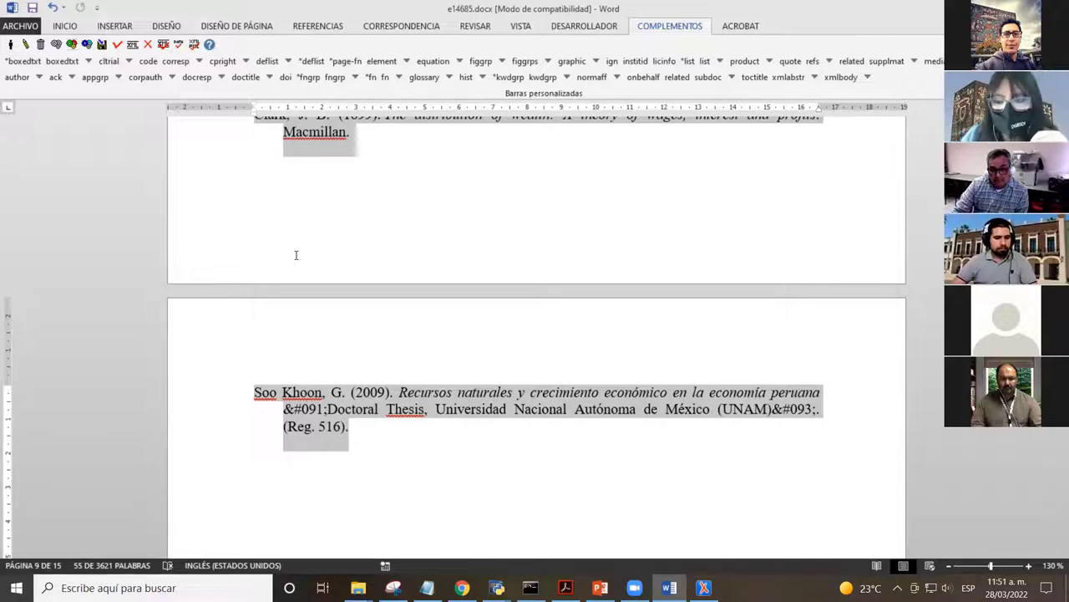
- Review the selected bibliography across the page break, from the Bibliografía heading to the 2009 doctoral thesis reference
scroll(468, 314, "up", 4)
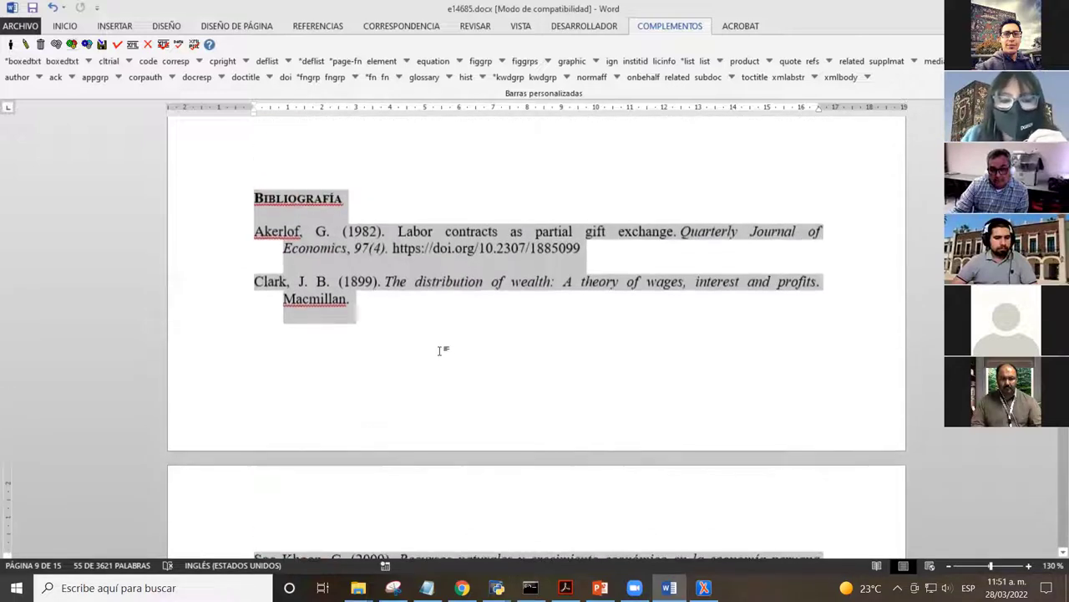
scroll(418, 367, "down", 4)
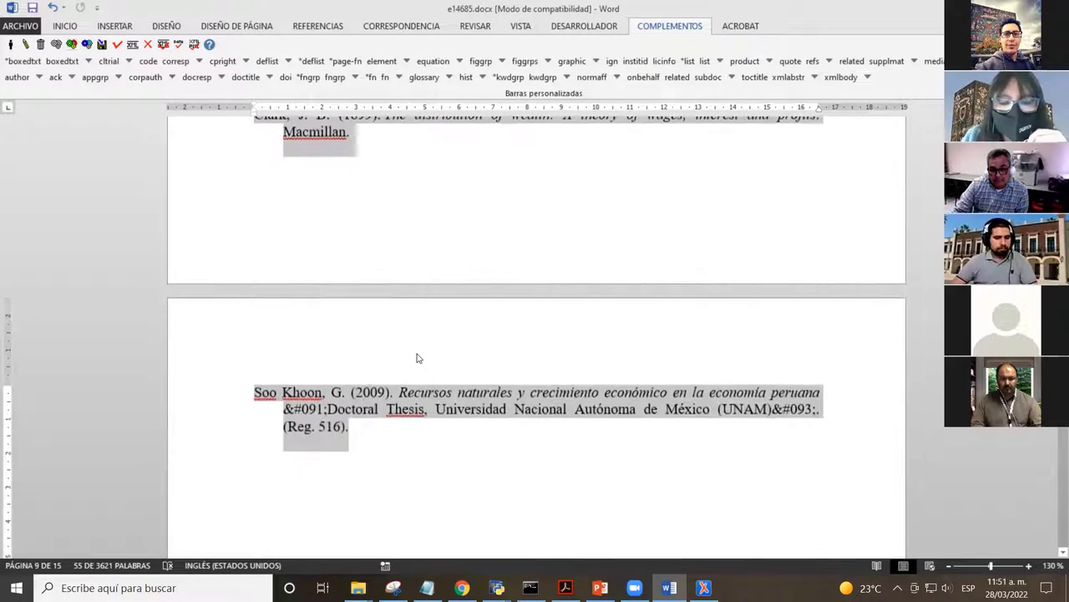
scroll(422, 375, "up", 3)
scroll(422, 375, "up", 1)
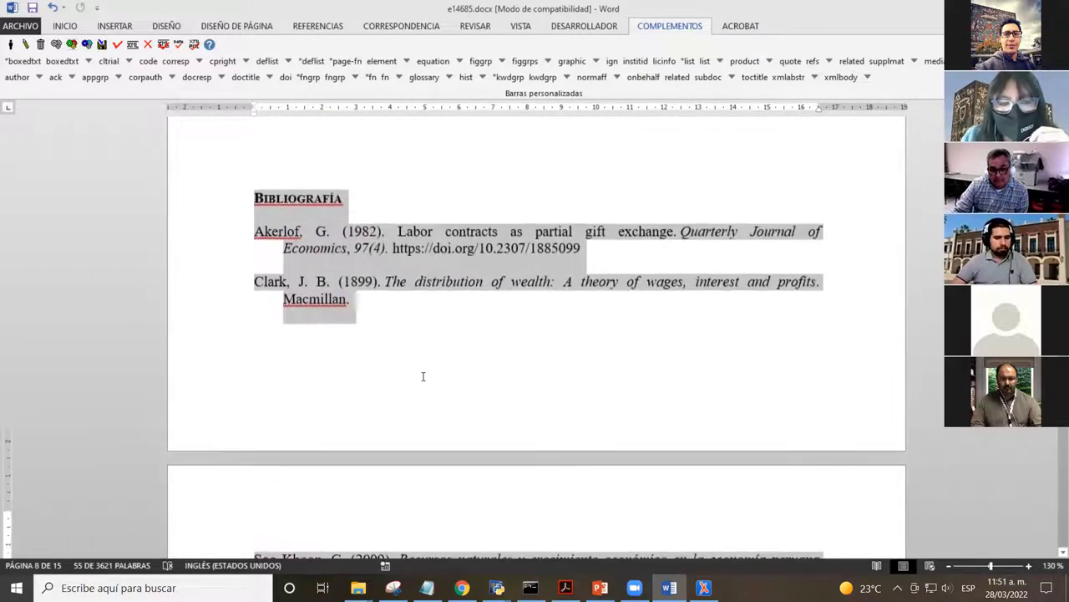
scroll(424, 371, "down", 3)
scroll(425, 366, "up", 3)
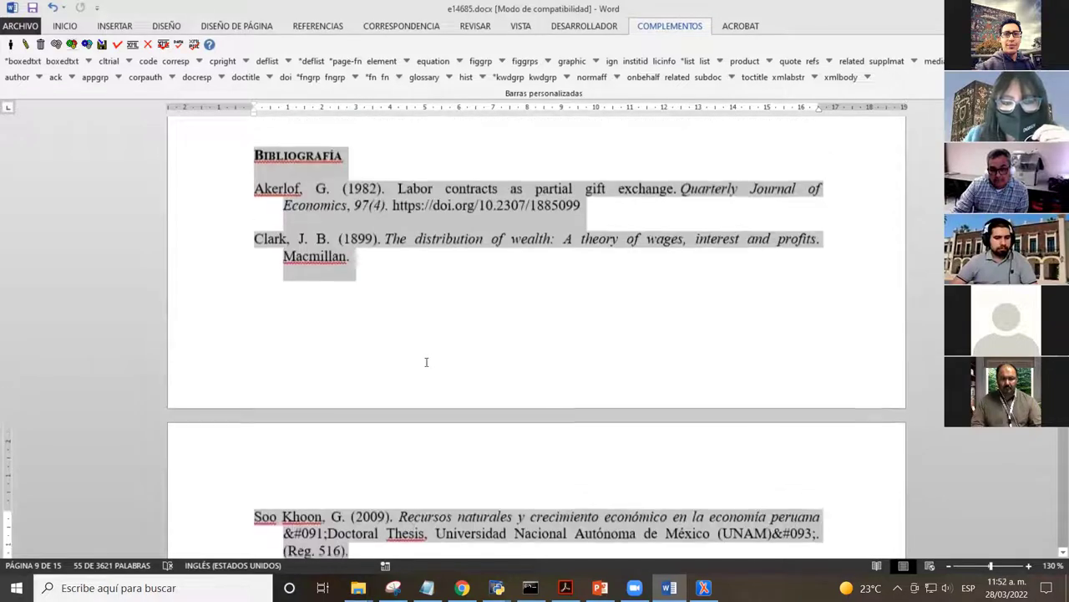
scroll(426, 364, "down", 3)
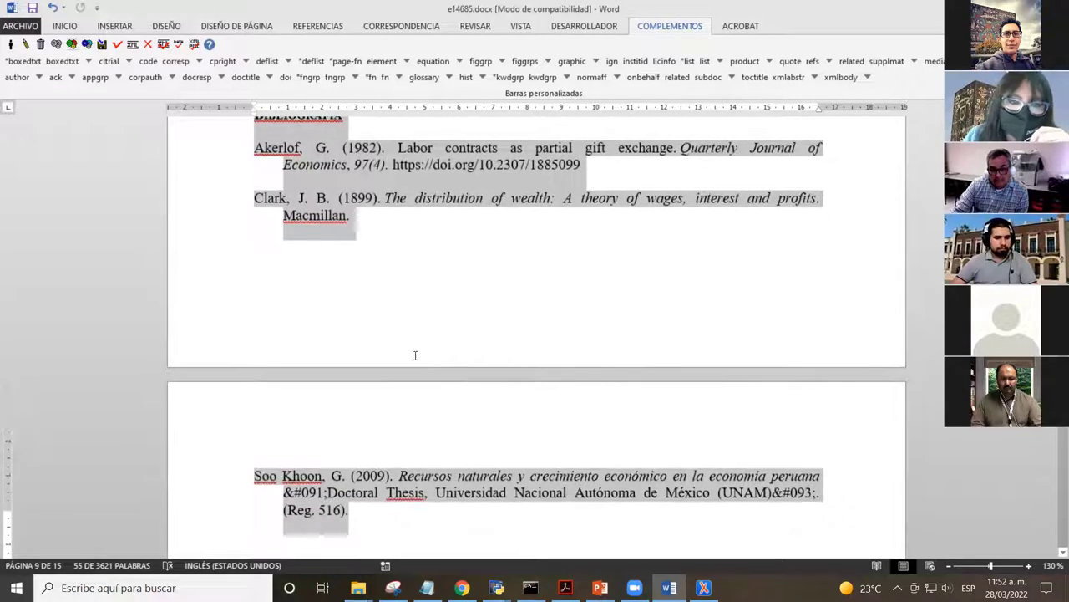
scroll(419, 362, "up", 1)
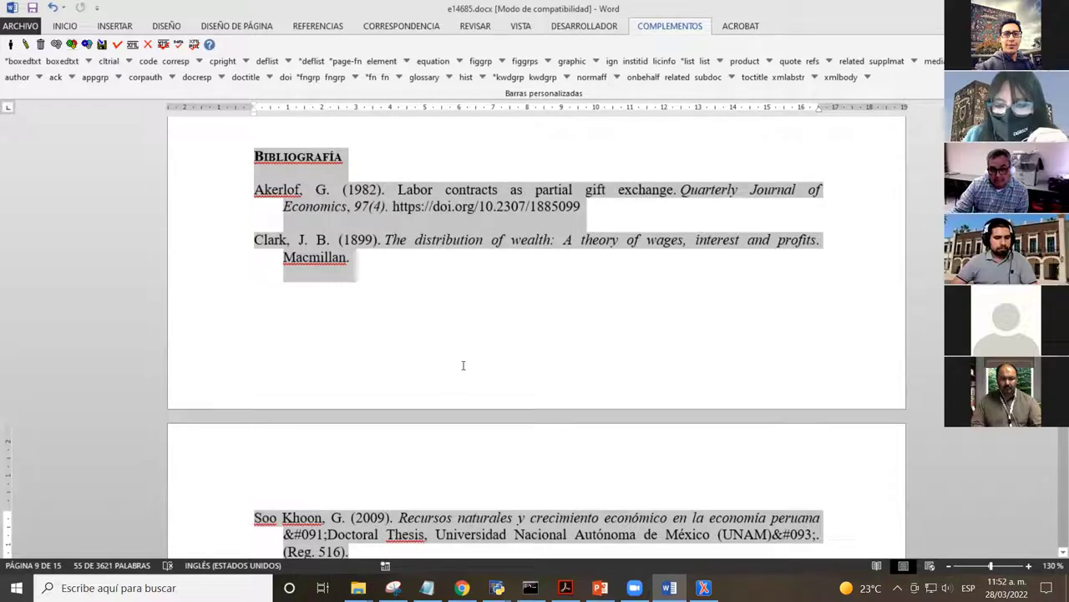
scroll(428, 292, "down", 3)
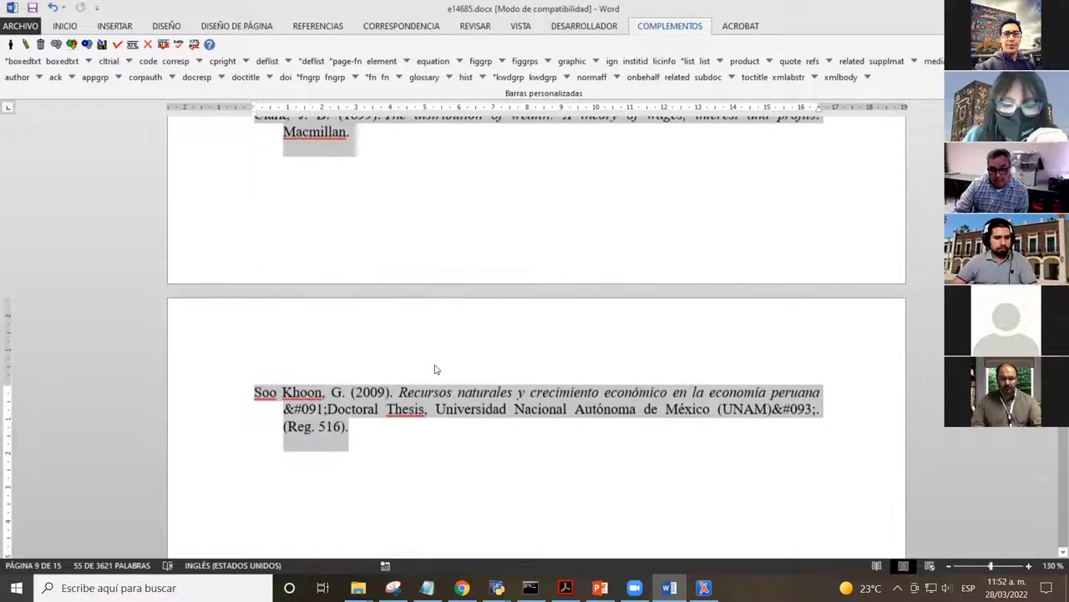
scroll(434, 369, "up", 3)
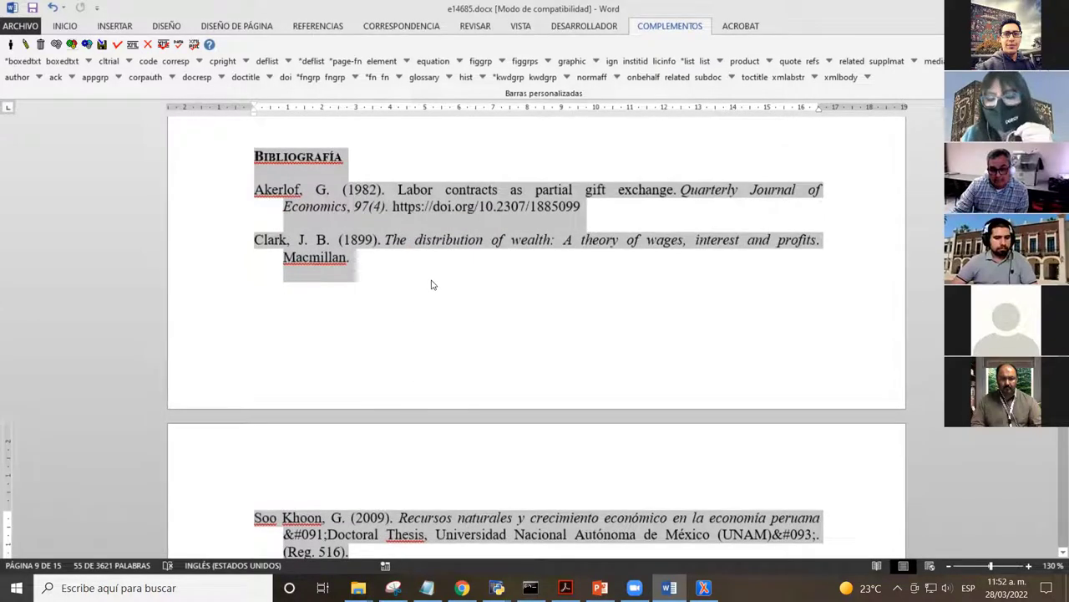
scroll(404, 283, "down", 1)
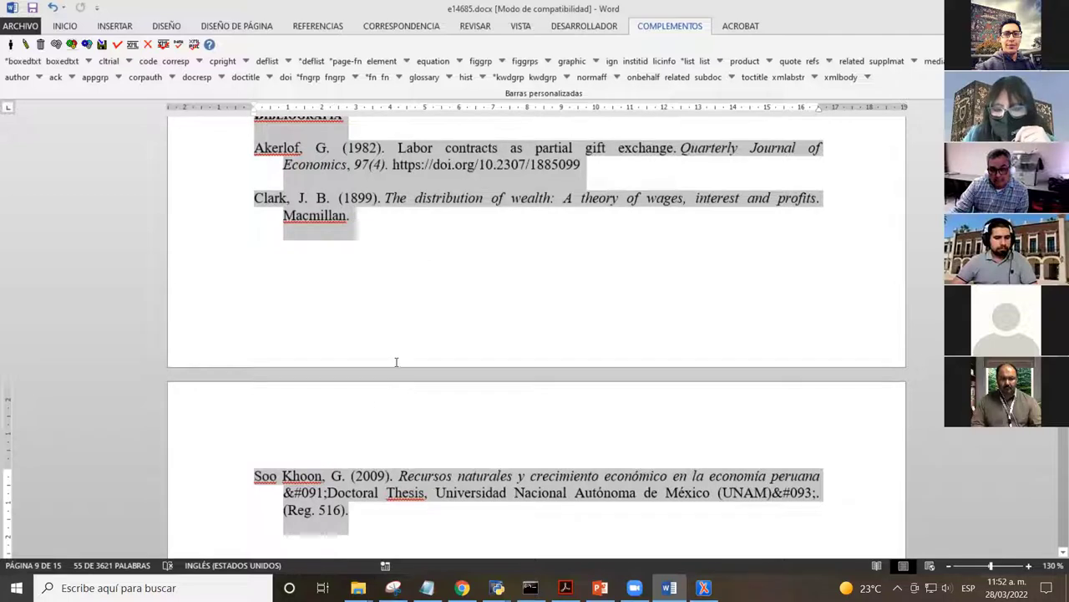
scroll(396, 361, "up", 1)
scroll(388, 317, "down", 1)
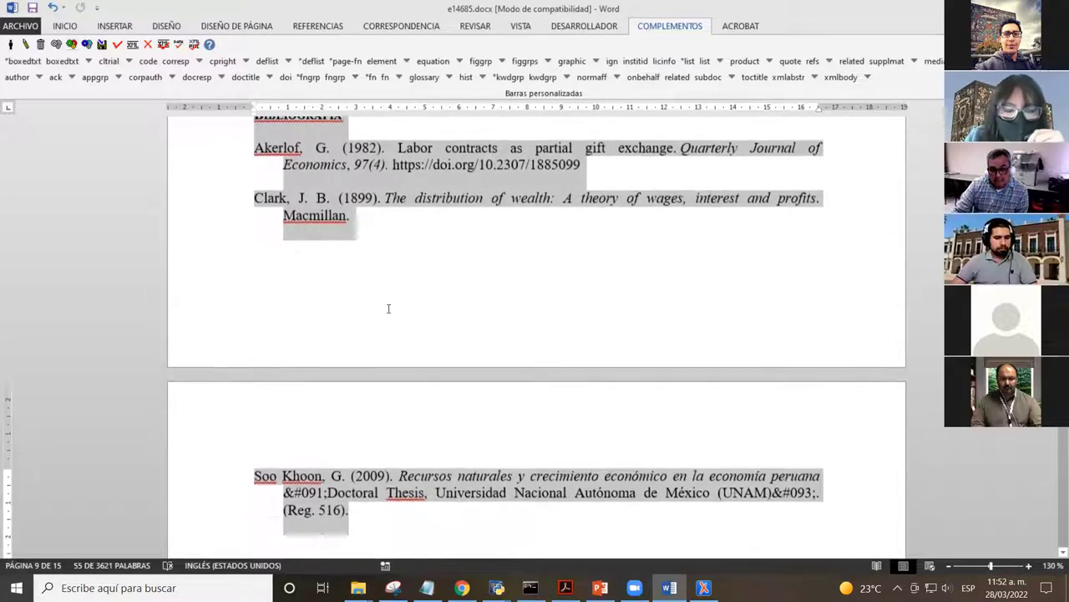
scroll(394, 345, "up", 1)
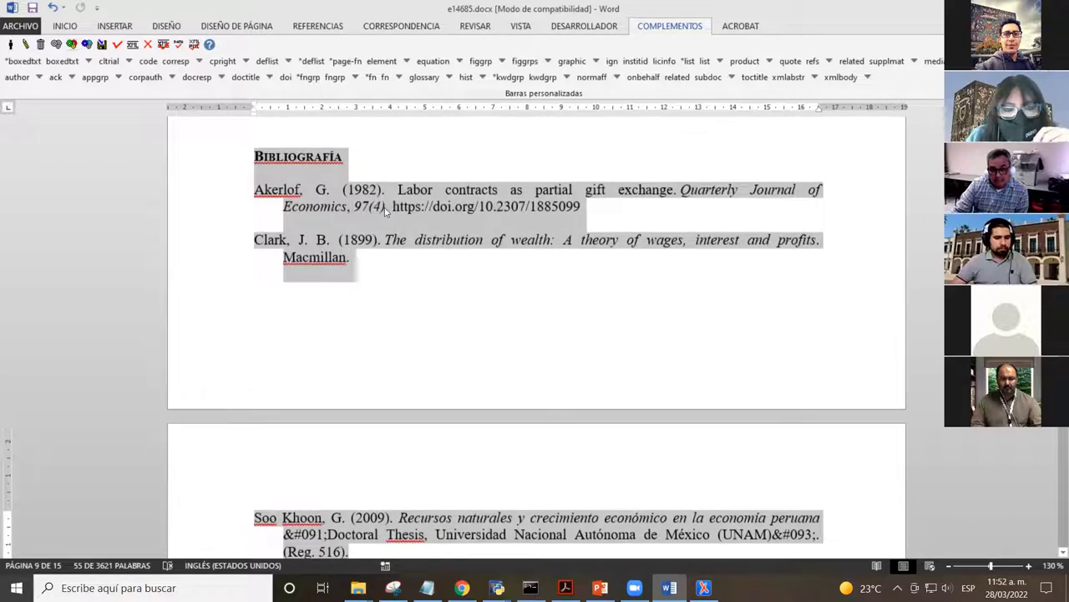
scroll(389, 210, "down", 5)
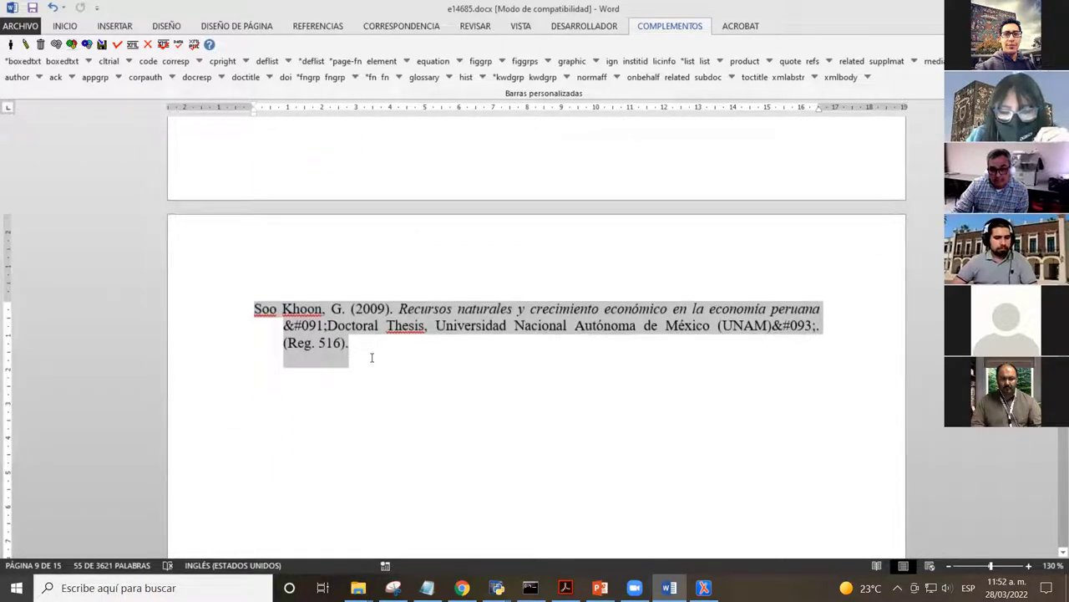
scroll(373, 355, "up", 1)
scroll(353, 434, "up", 4)
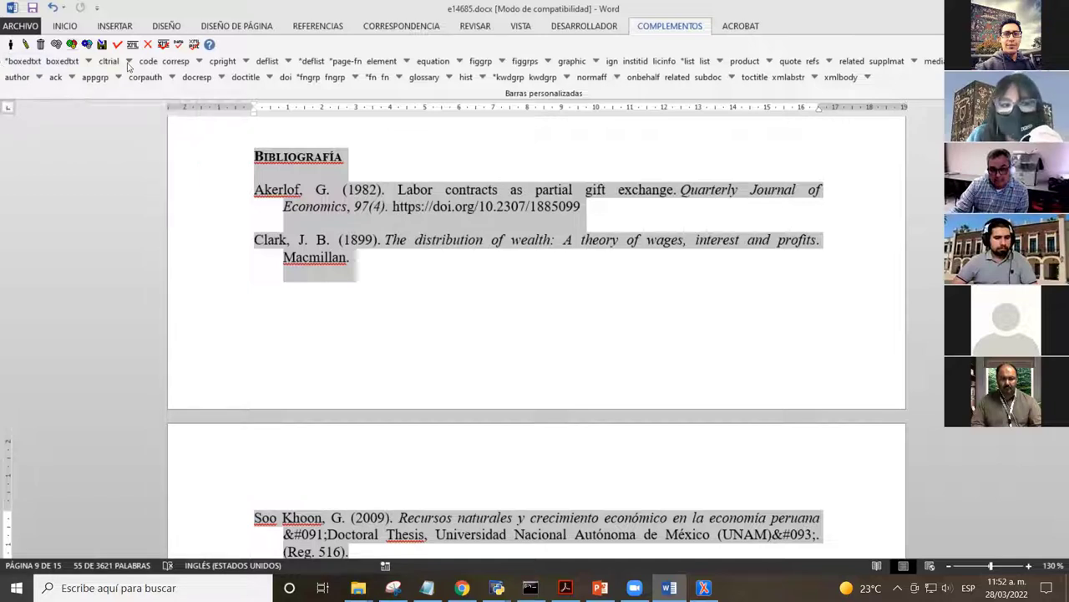
- Tag the selected bibliography automatically with refs, covering the Bibliografía heading and all its references
left_click(813, 61)
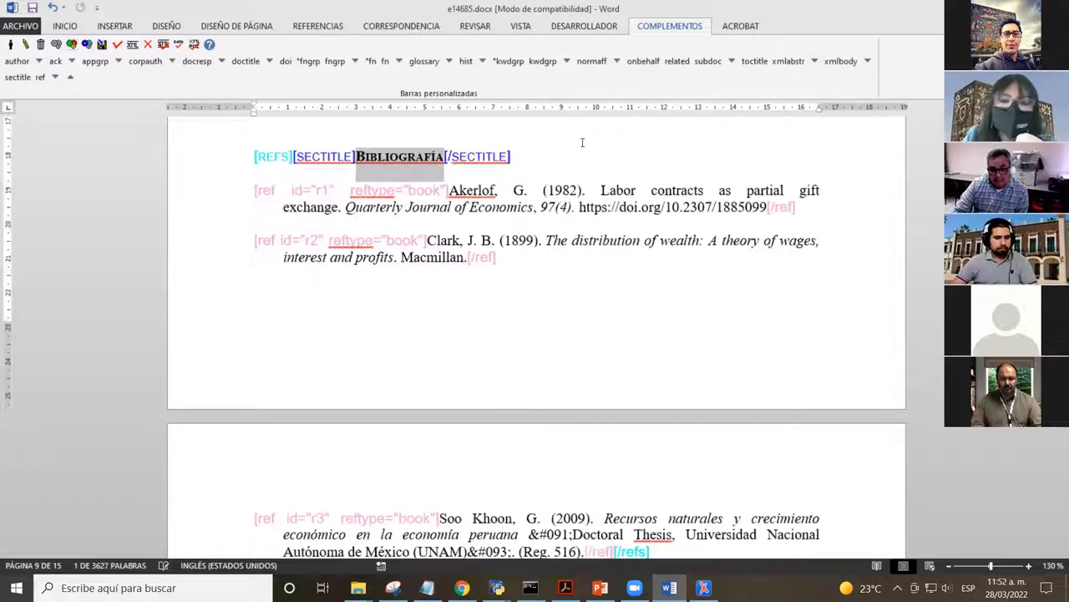
left_click(519, 148)
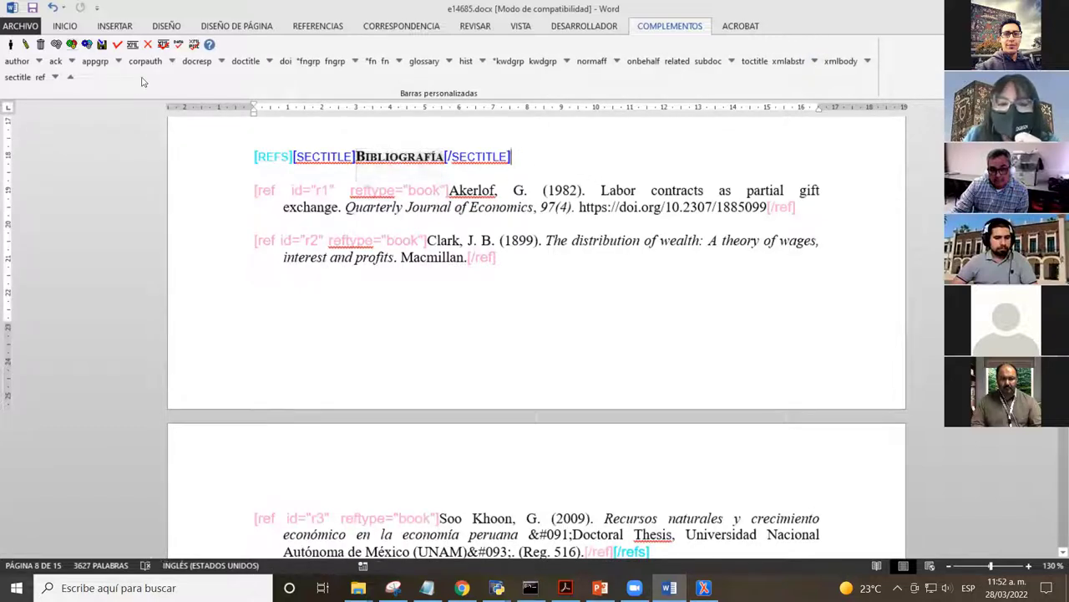
scroll(317, 217, "down", 1)
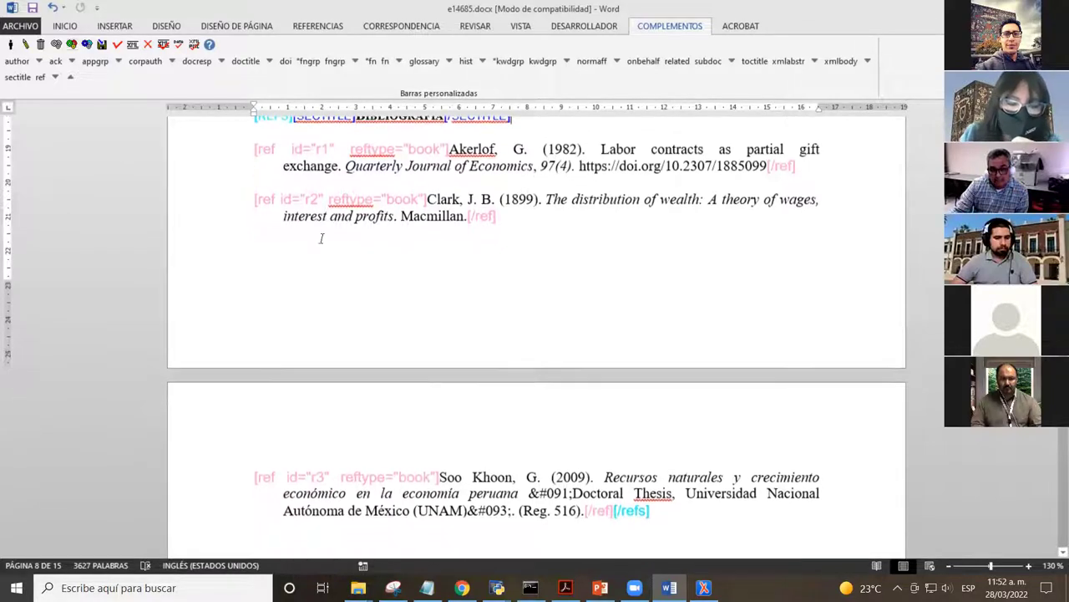
scroll(351, 225, "up", 2)
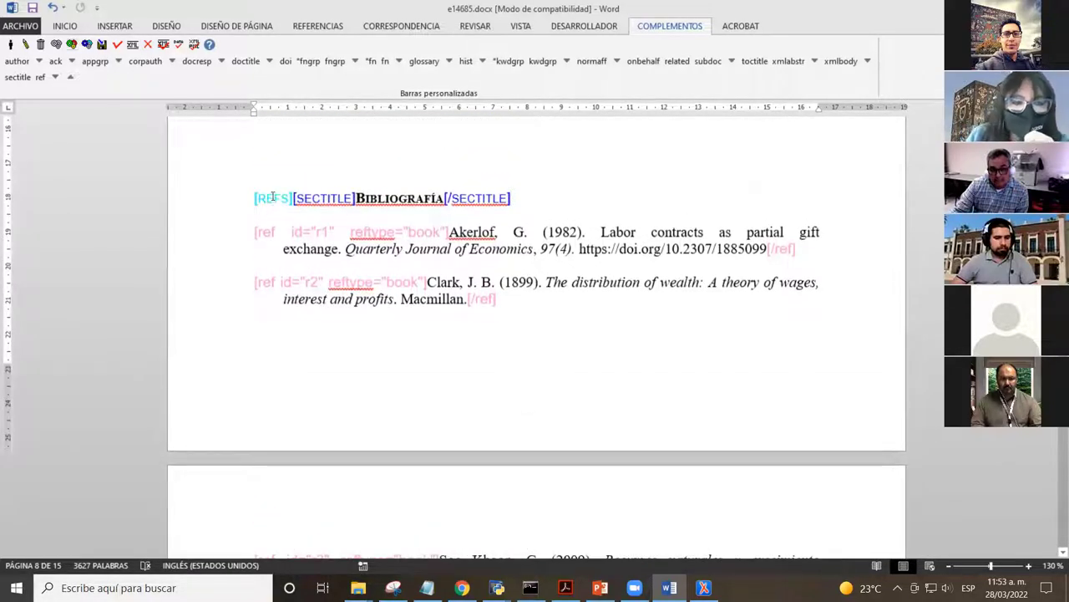
- Examine the REFS and SECTITLE tags around the Bibliografía heading and the opening ref tag of each of the three references
double_click(274, 199)
left_click(330, 199)
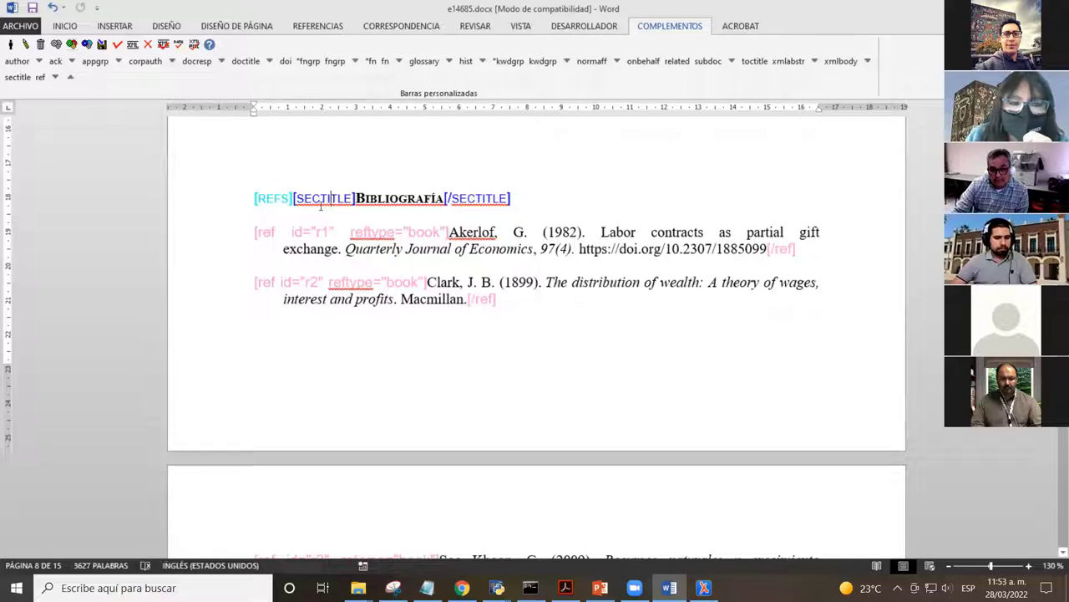
double_click(326, 199)
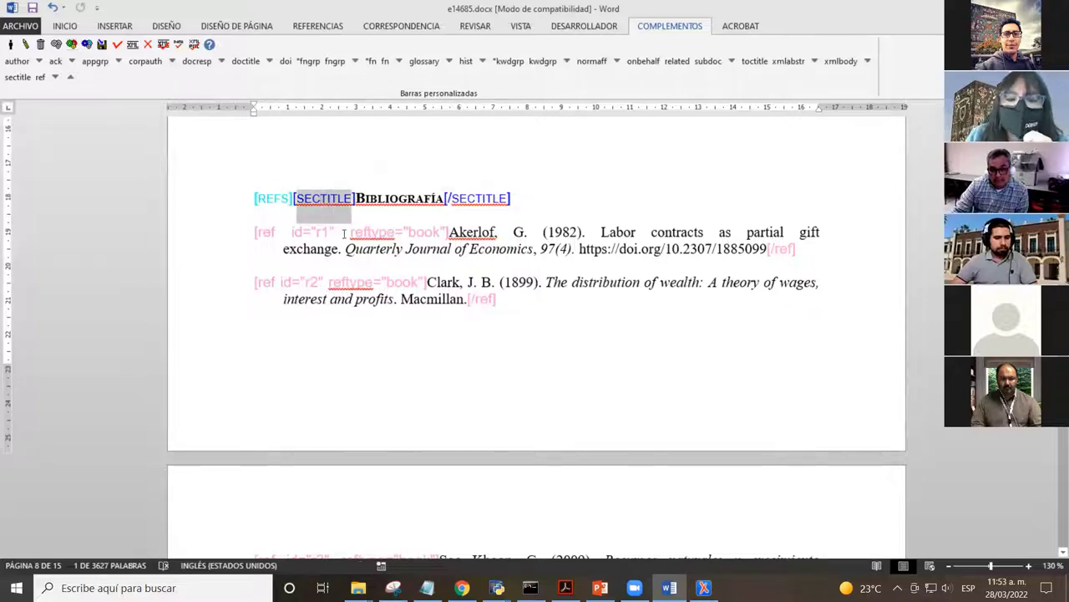
double_click(383, 199)
left_click(398, 224)
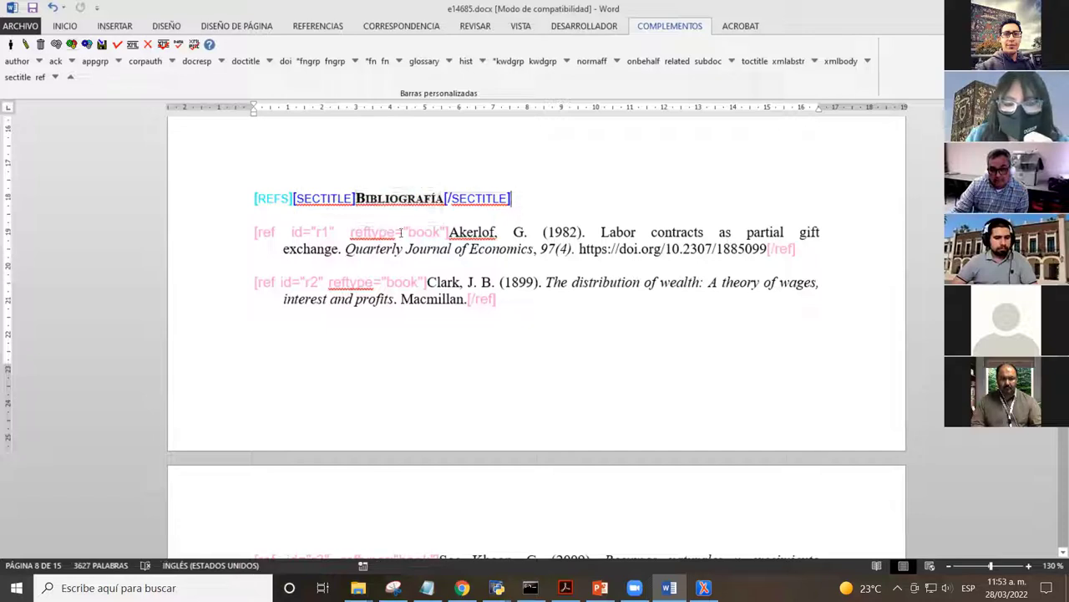
scroll(376, 242, "down", 1)
double_click(266, 191)
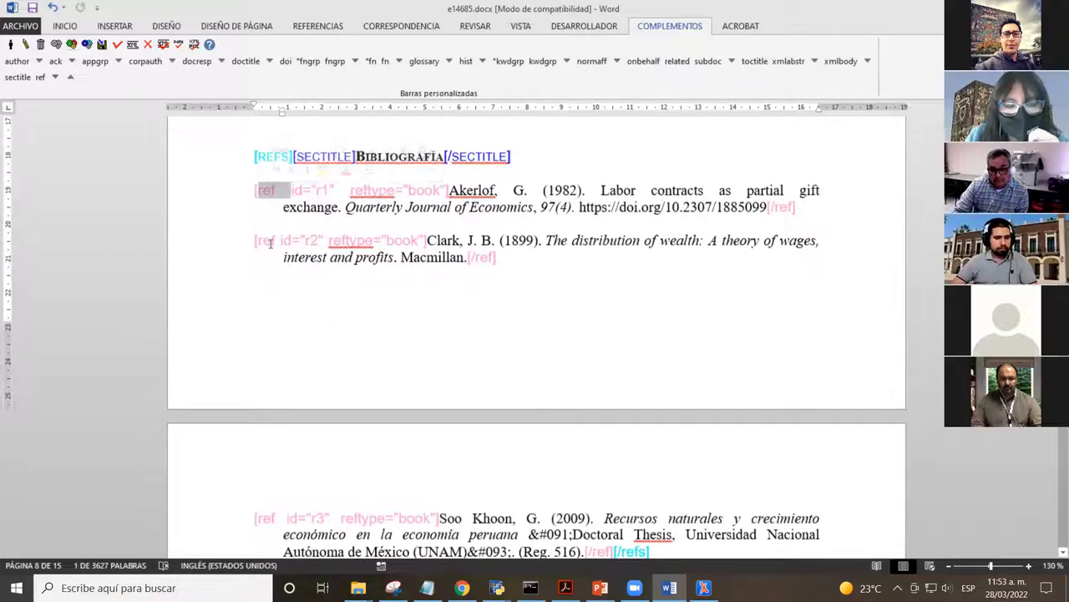
double_click(266, 241)
scroll(270, 251, "down", 5)
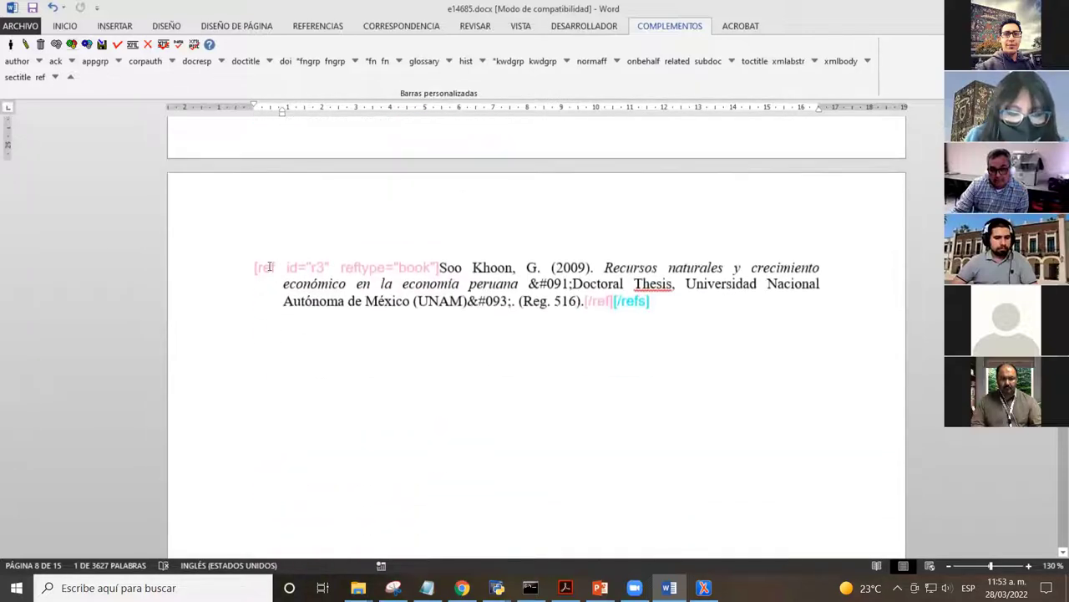
double_click(266, 267)
scroll(343, 298, "up", 6)
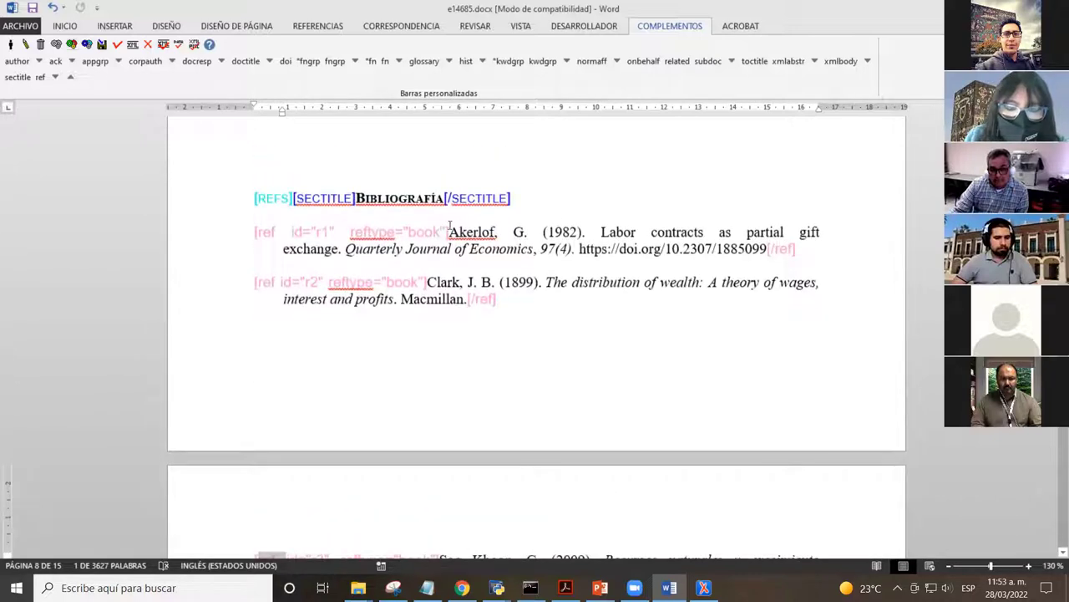
- Check the id and reftype attributes in the opening ref tags of the 1982 and 1899 references
left_click(449, 229)
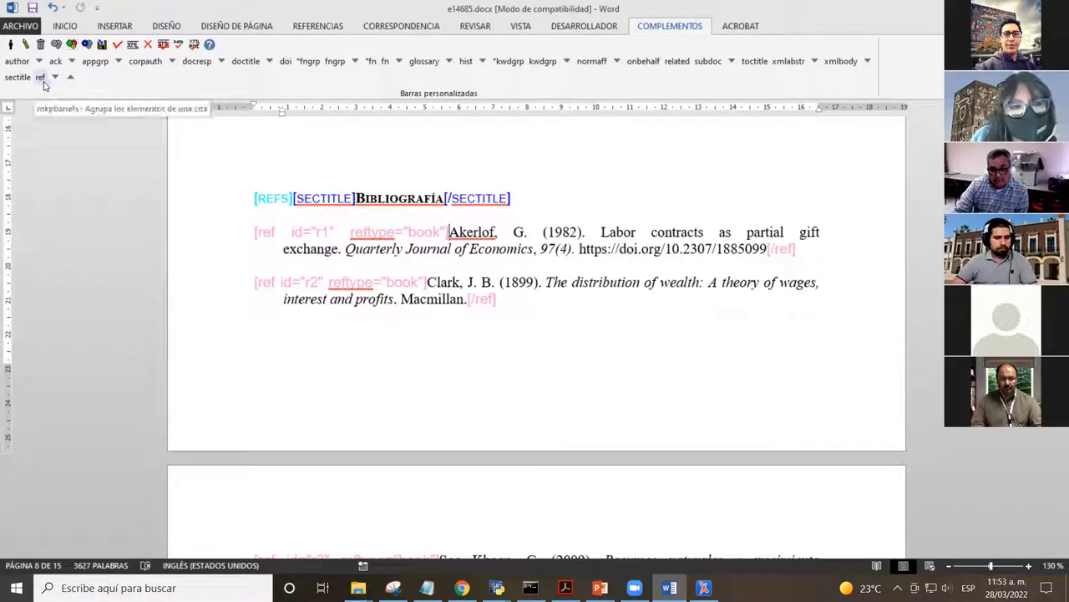
left_click_drag(254, 233, 450, 234)
left_click_drag(255, 282, 427, 282)
left_click(334, 232)
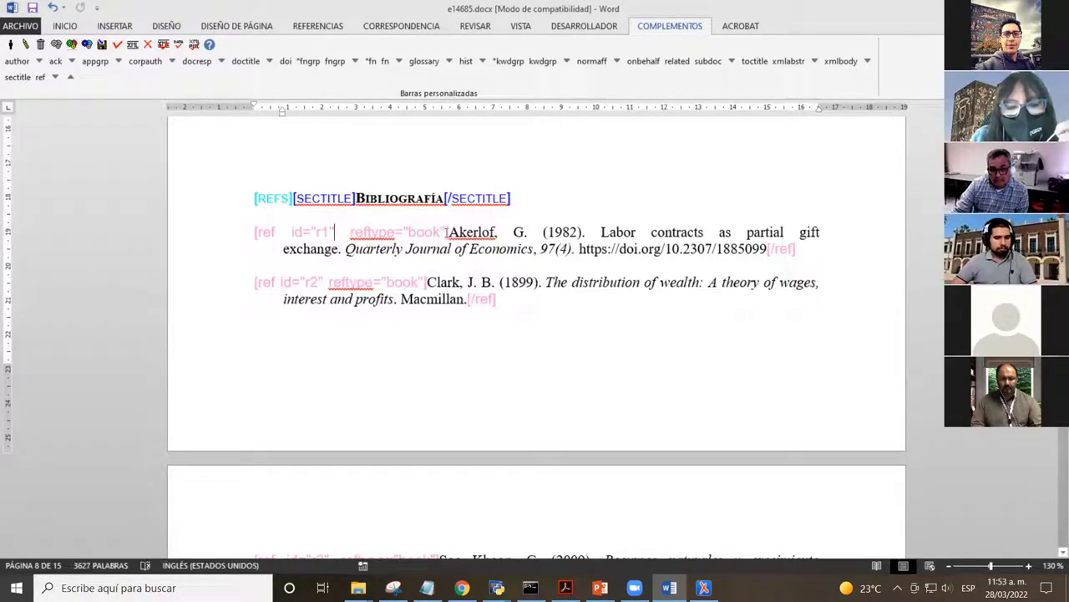
- Bring up the tags below ref and tag the 1982 reference's author with the automatic *authors tag, keeping role as No definido
left_click(56, 79)
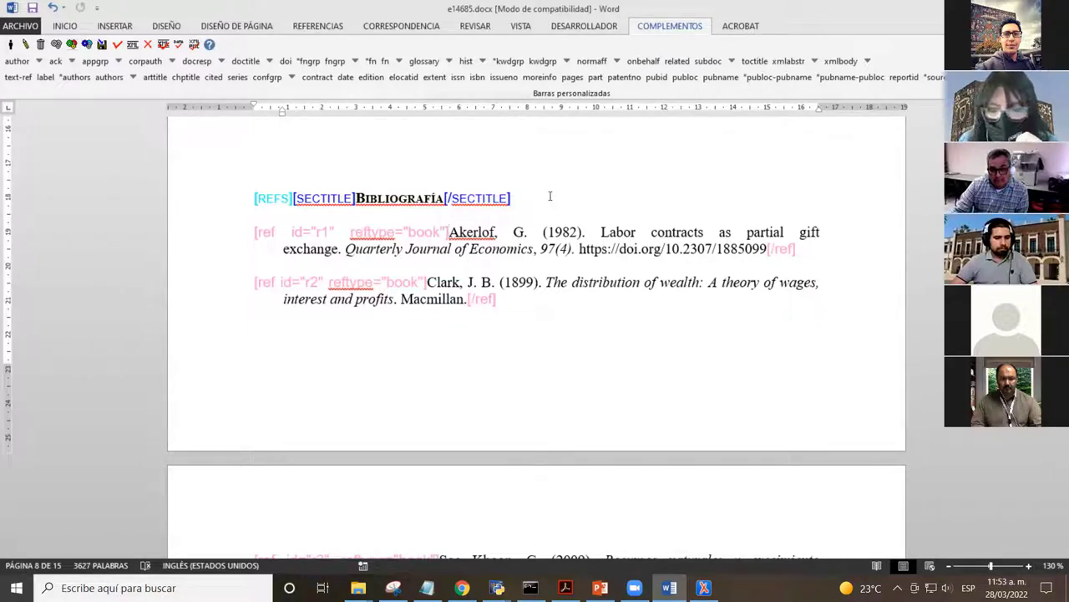
key("shift+Right")
key("shift+Right")
key("shift+Right")
key("shift+Right")
key("shift+Right")
key("shift+Right")
key("shift+Right")
key("shift+Right")
key("shift+Right")
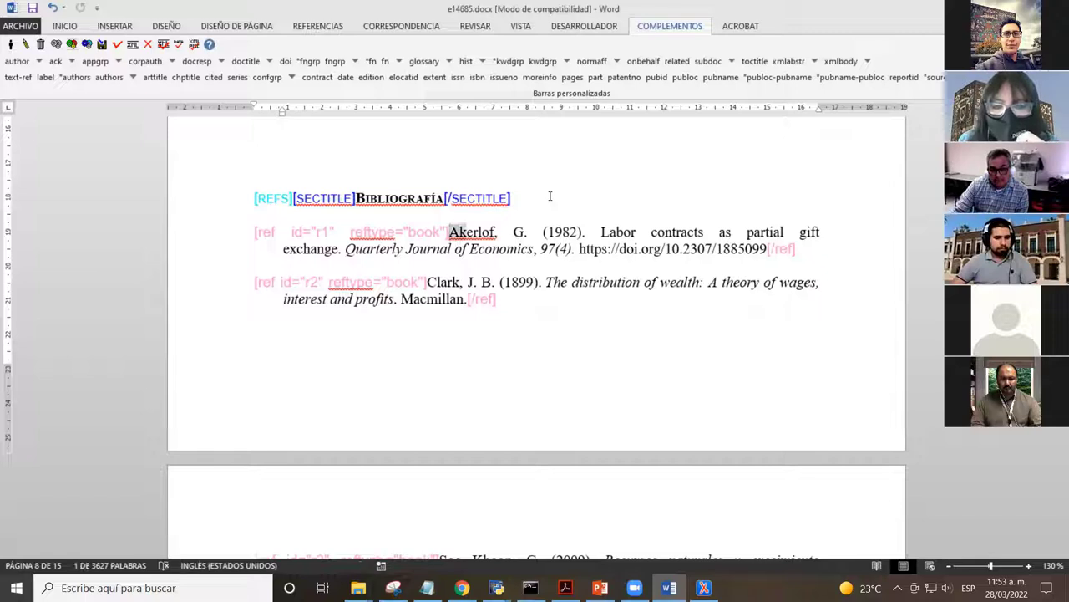
key("shift+Right")
key("shift+Right")
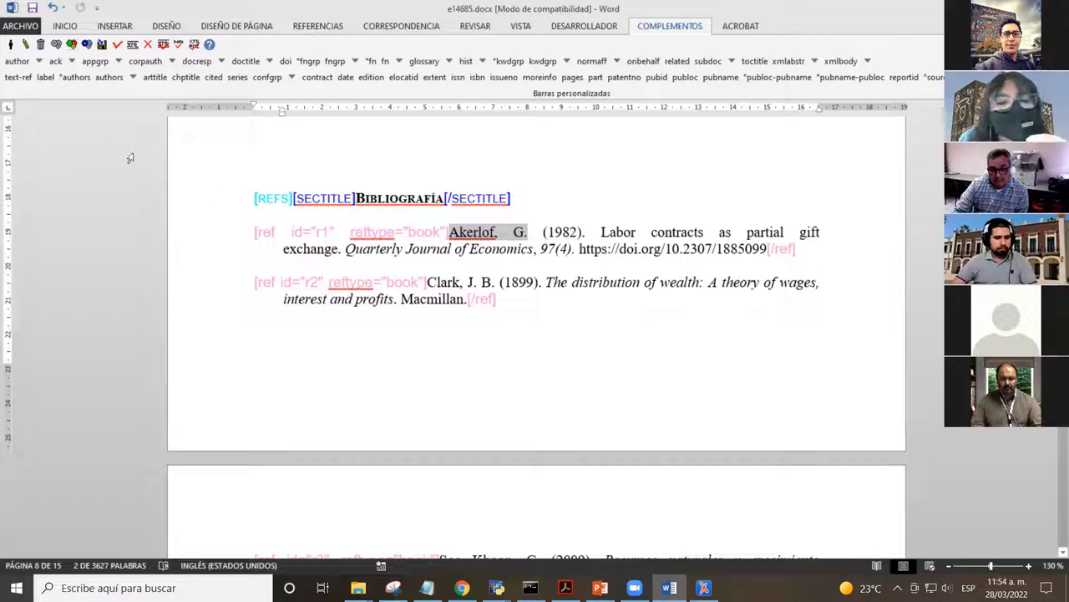
left_click(73, 78)
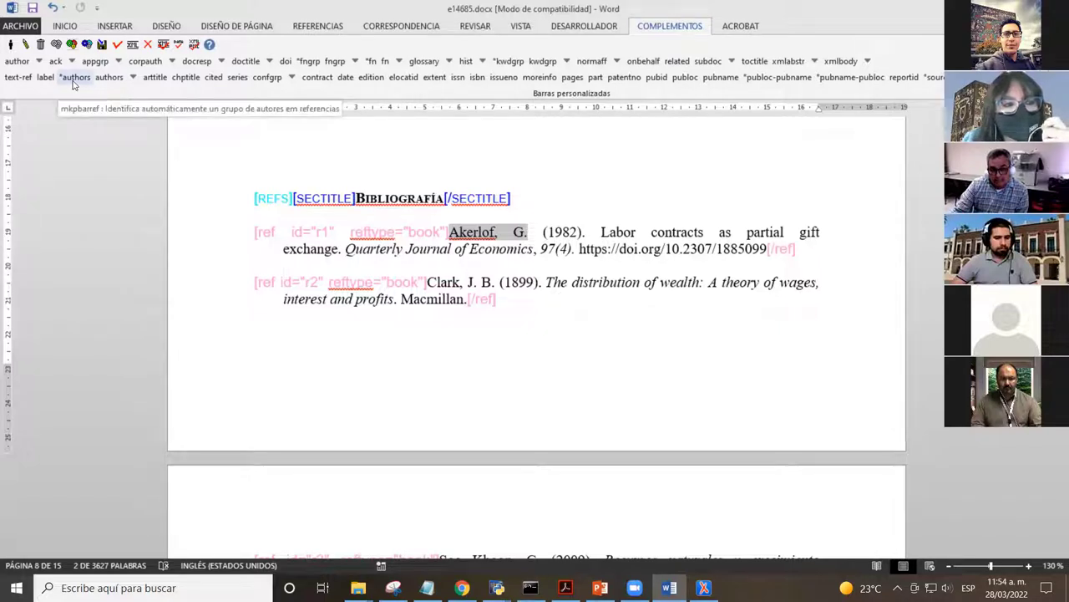
left_click(74, 81)
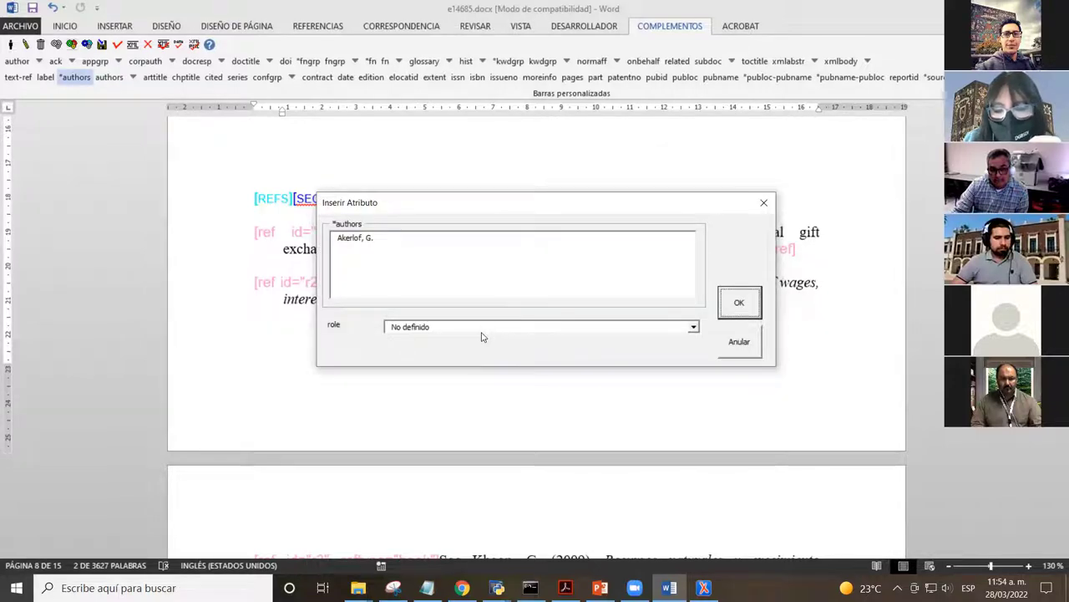
left_click(481, 337)
left_click(484, 342)
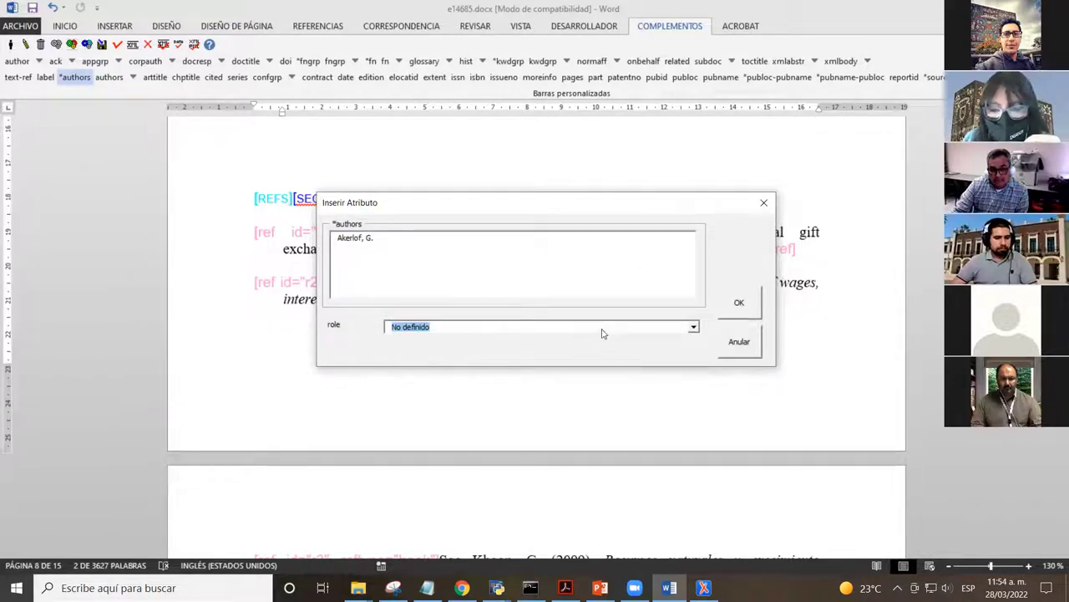
left_click(739, 303)
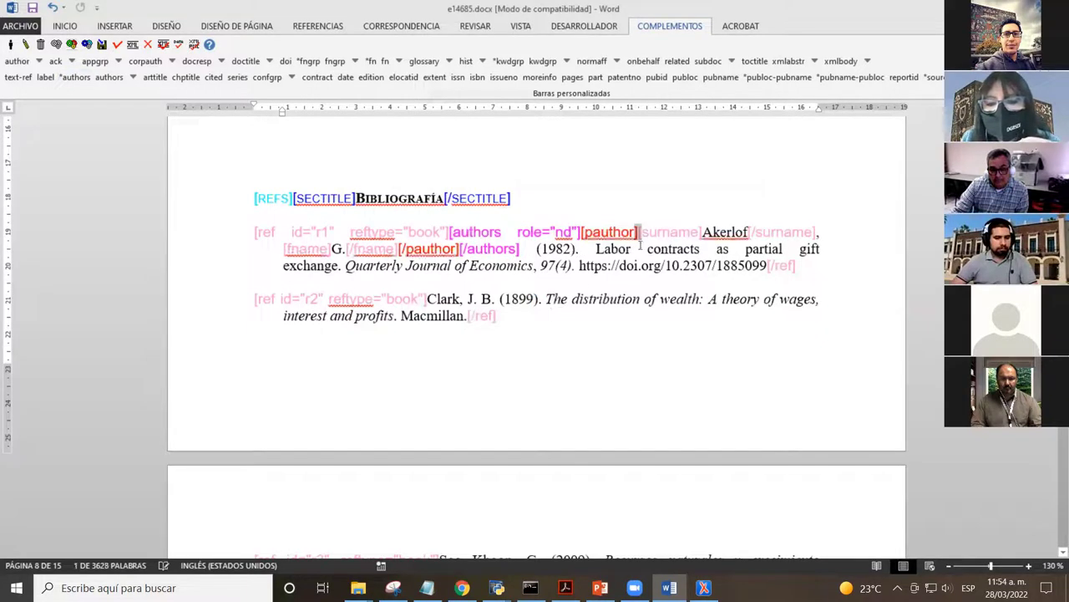
- Examine the authors, pauthor and surname tags around the author of the 1982 reference
left_click(680, 232)
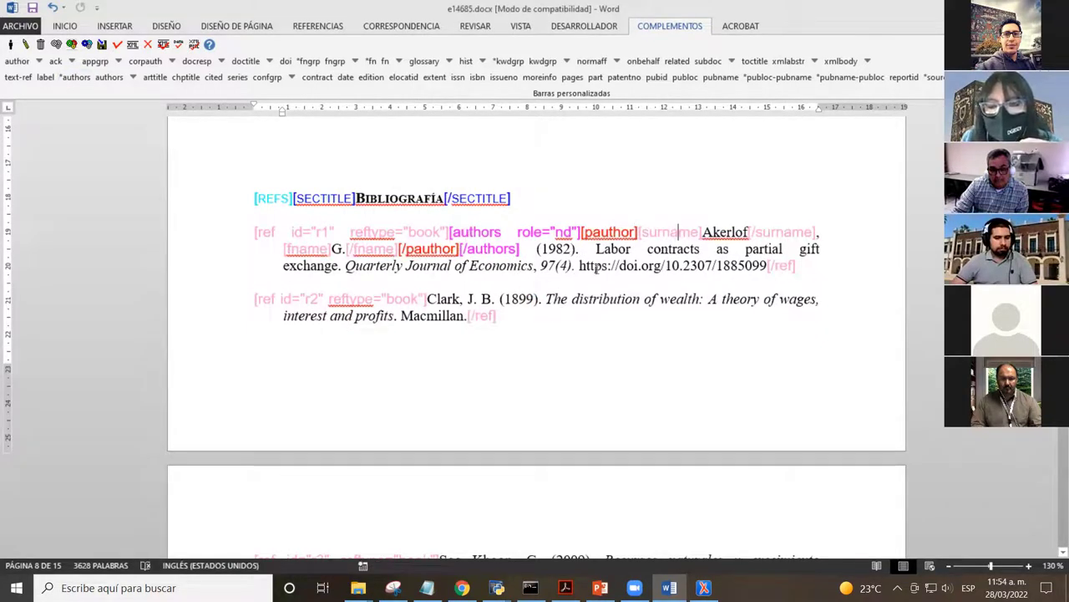
double_click(465, 231)
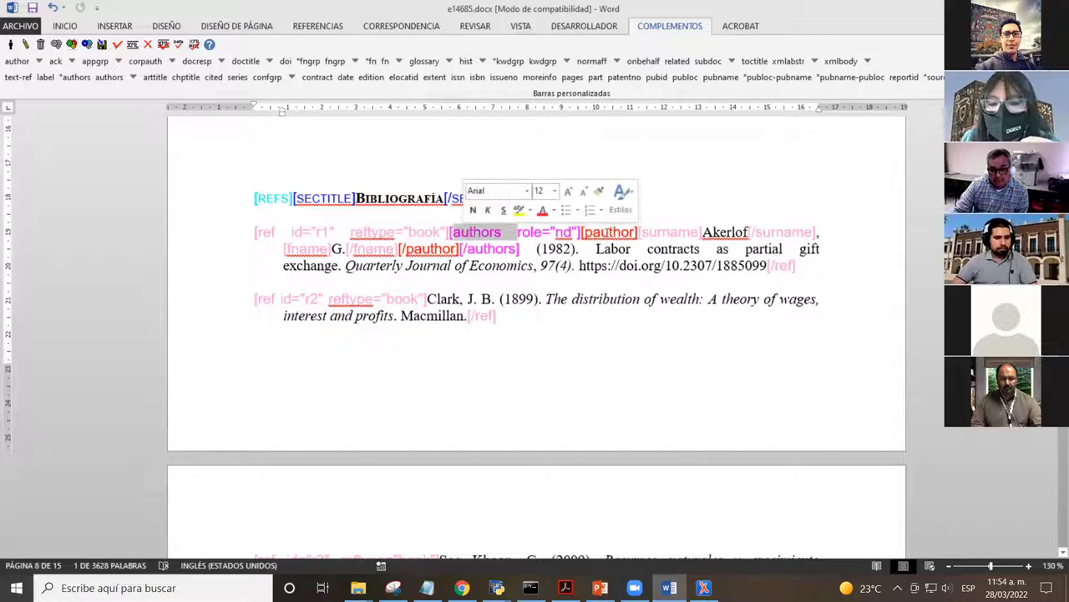
double_click(609, 232)
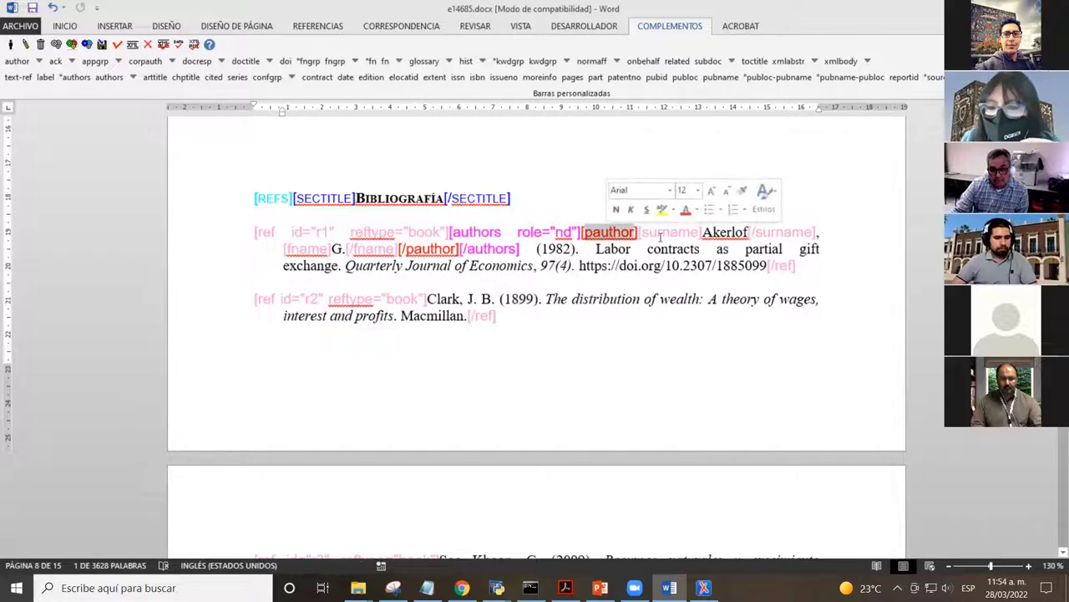
- Examine the surname and fname tags around the author of the 1982 reference
left_click(657, 232)
double_click(656, 232)
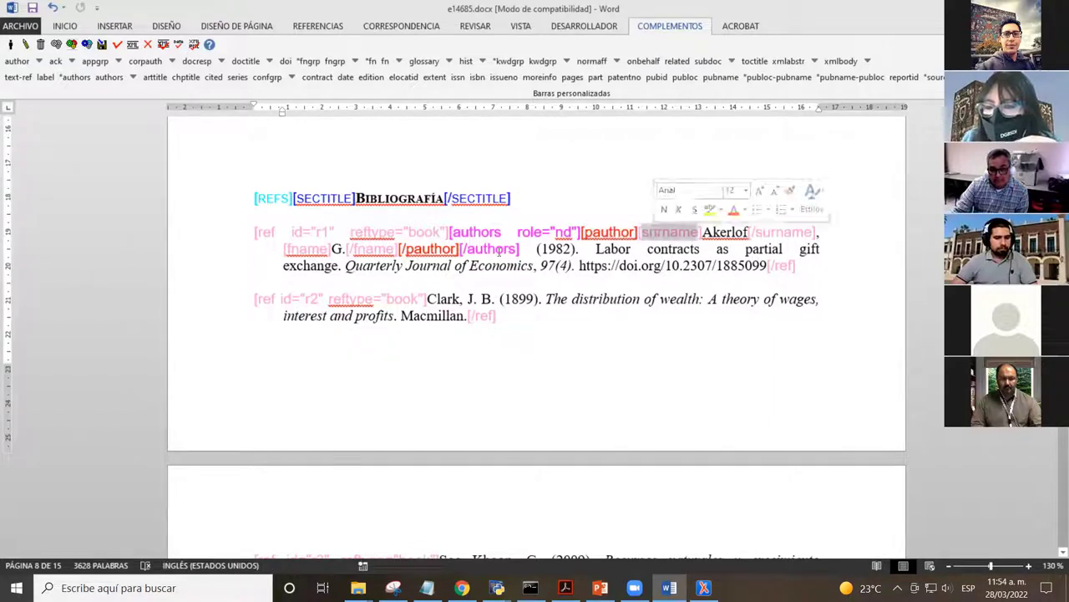
double_click(303, 248)
left_click(355, 251)
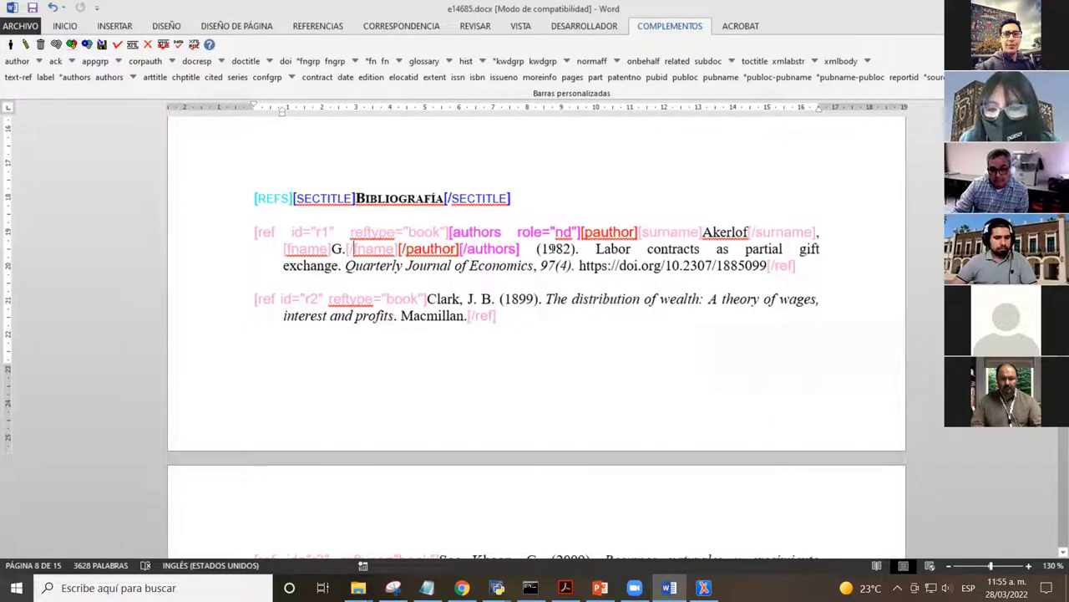
- Tag the year 1982 in the first reference as date, with dateiso 19820000 and specyear 1982
double_click(553, 248)
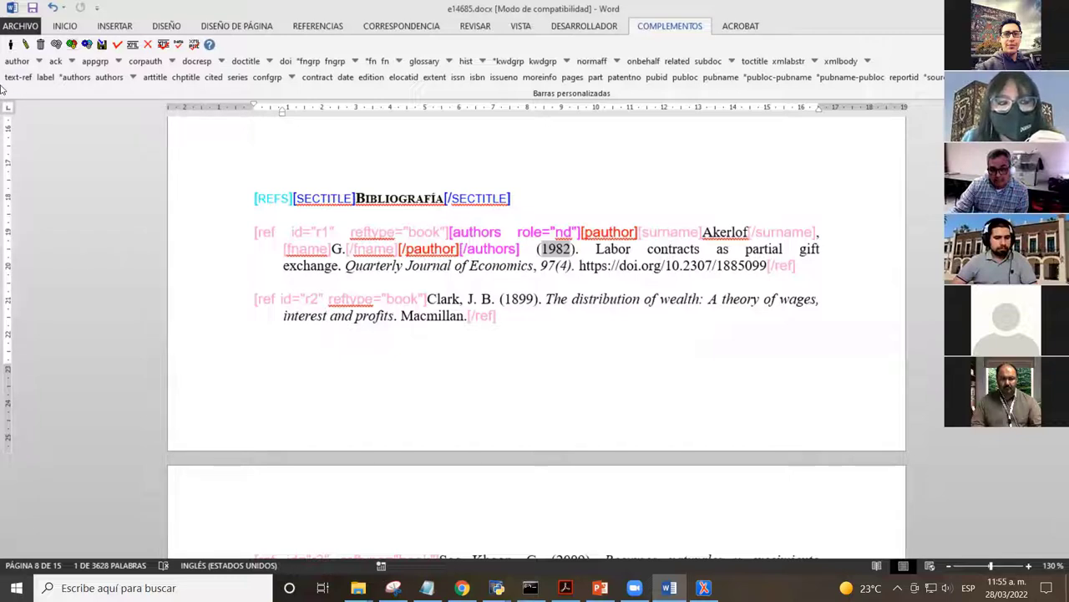
left_click(345, 79)
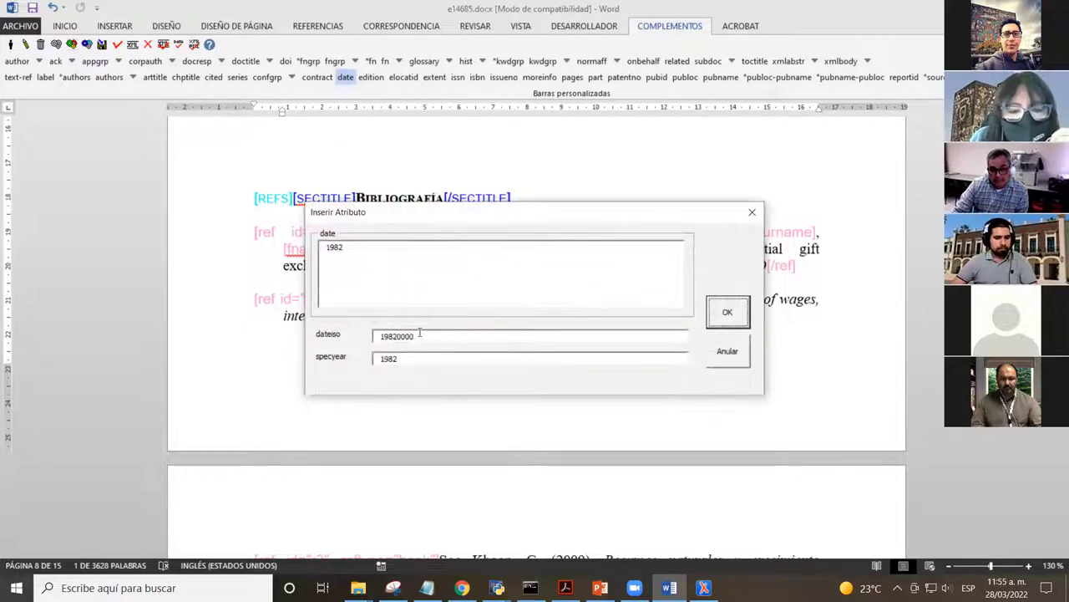
left_click(419, 333)
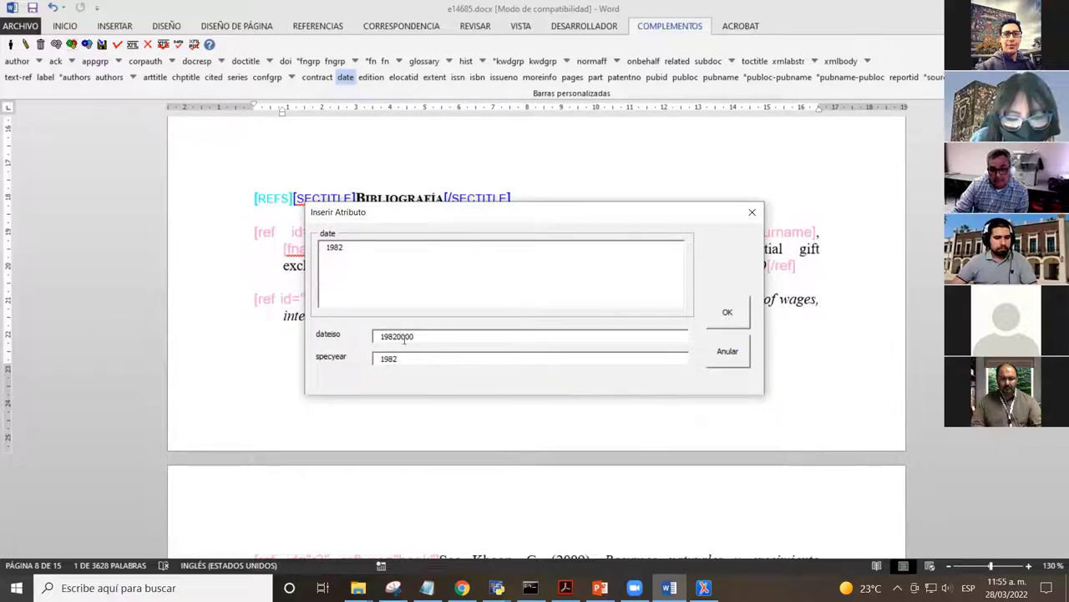
left_click_drag(398, 336, 431, 336)
left_click(432, 336)
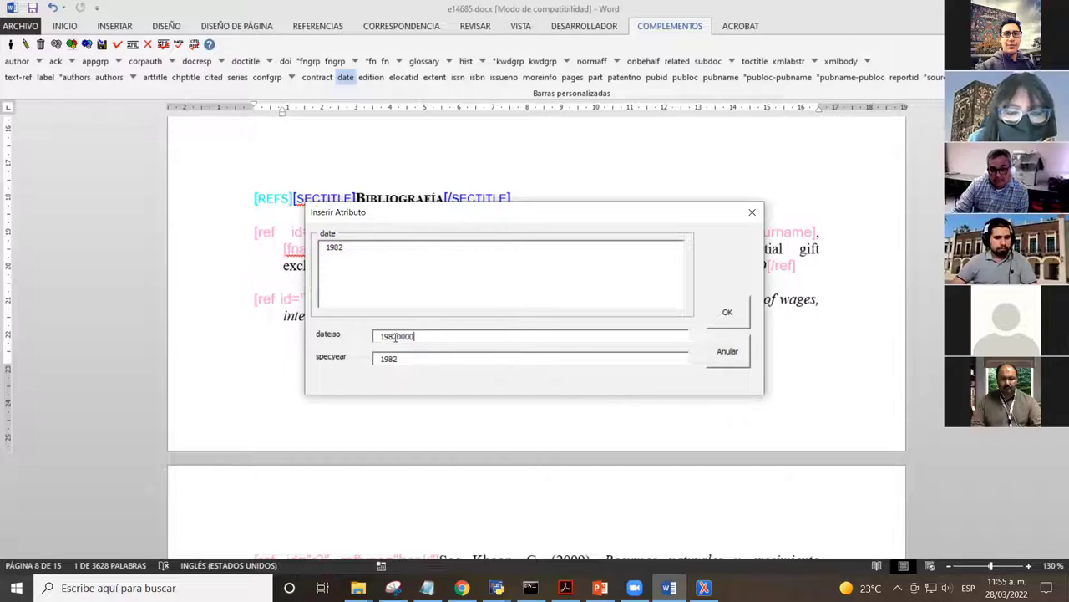
left_click_drag(398, 336, 432, 339)
left_click(435, 340)
left_click(432, 339)
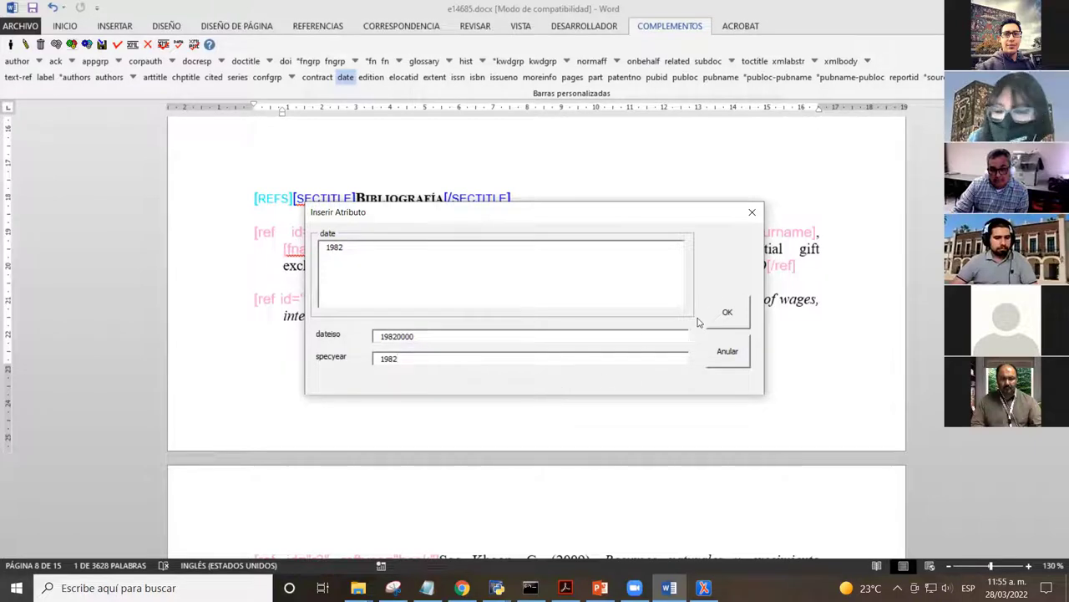
left_click(726, 313)
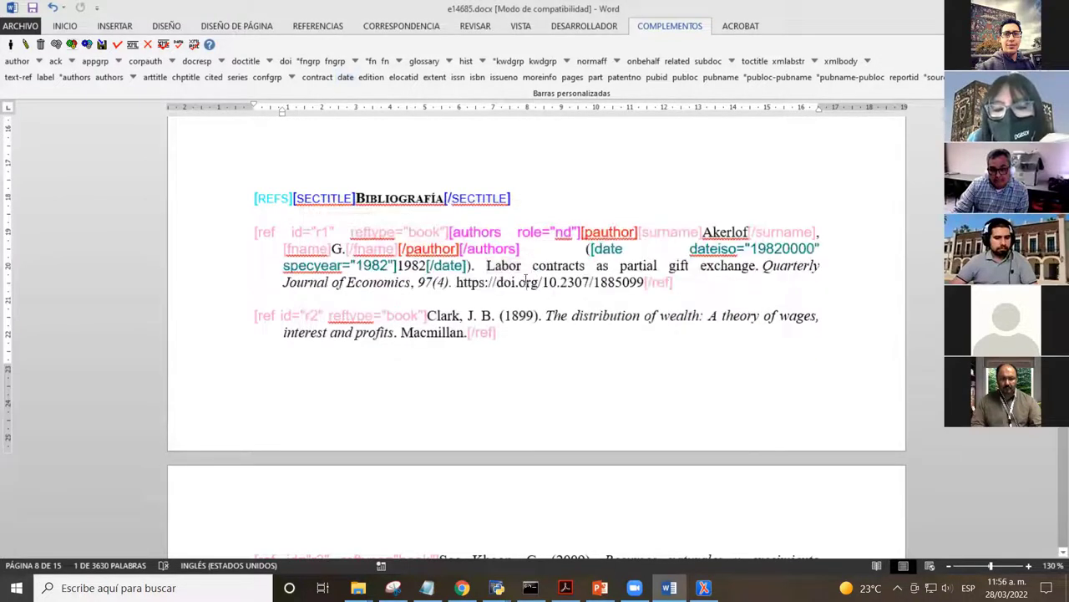
- Tag "Labor contracts as partial gift exchange" in the first reference as arttitle and check the reftype in its ref tag
left_click(526, 281)
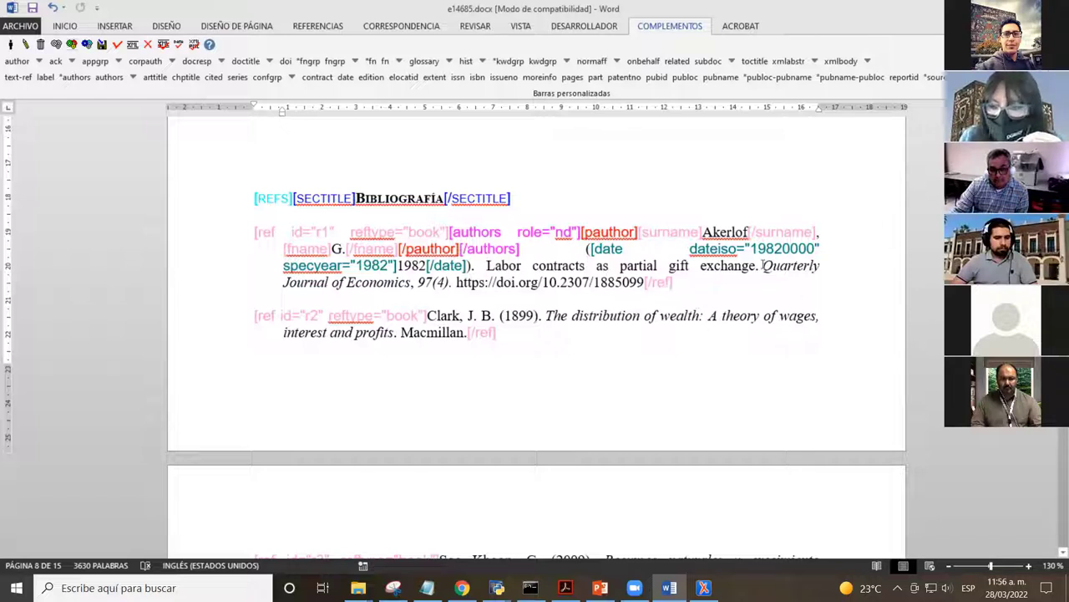
left_click(593, 282)
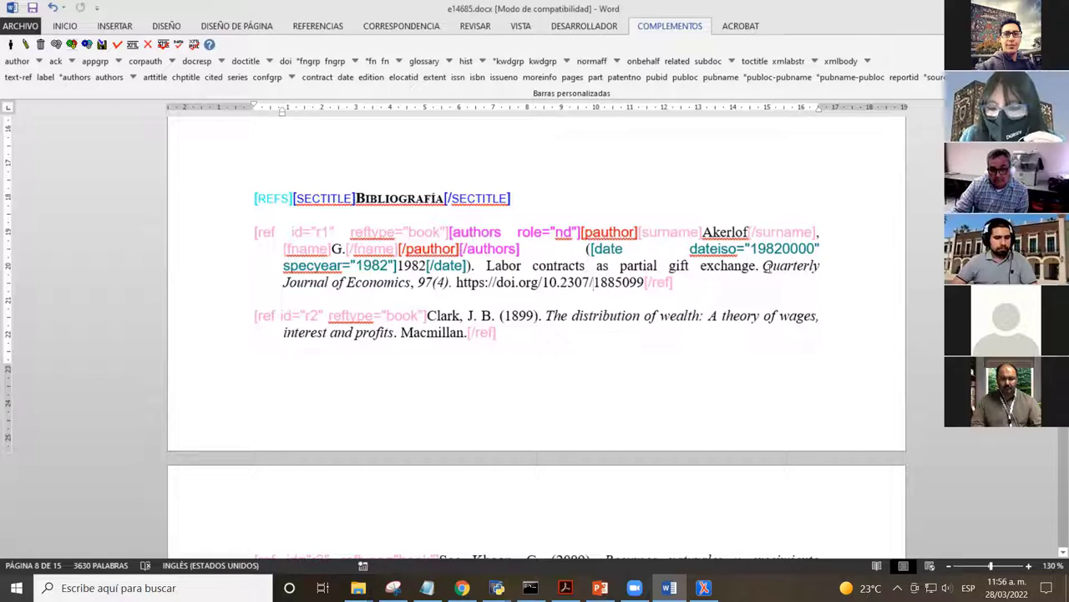
left_click_drag(762, 265, 411, 283)
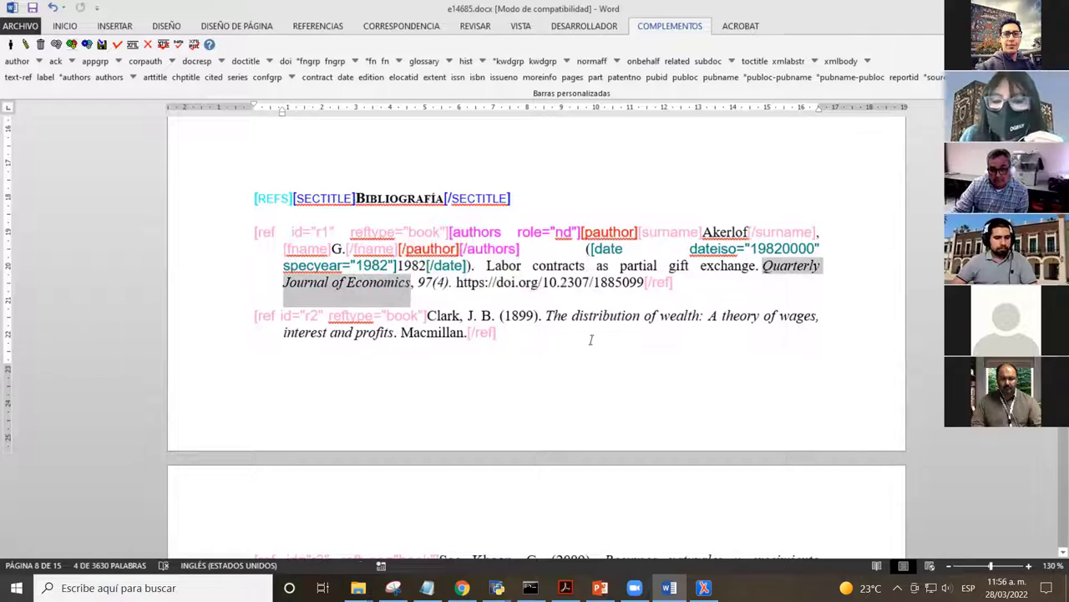
left_click(675, 283)
left_click(486, 265)
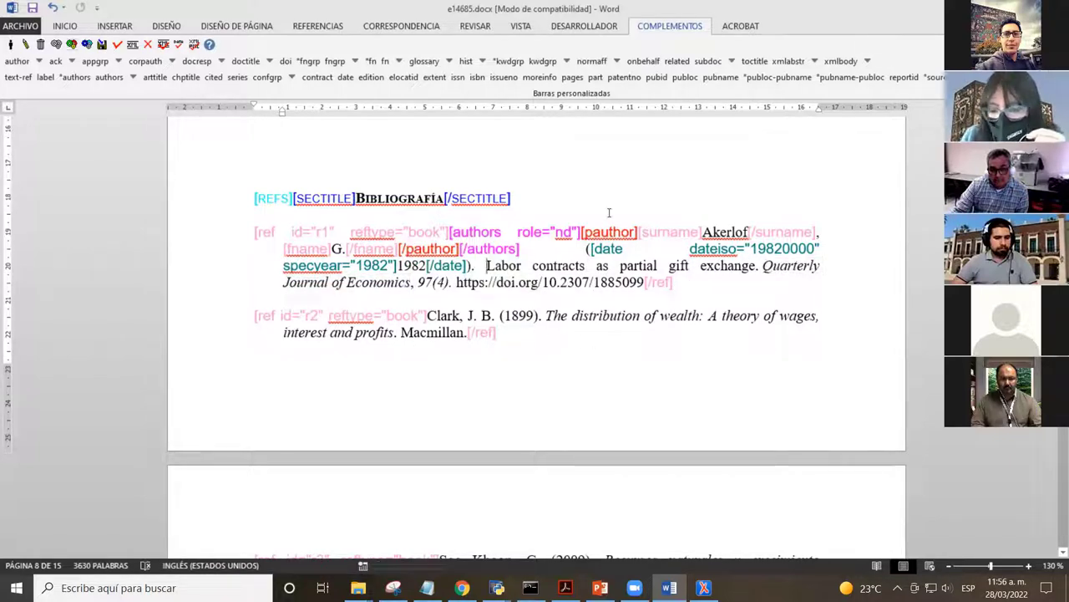
key("shift+Right")
key("shift+Right")
key("shift+Right")
key("shift+Right")
key("shift+Right")
key("shift+Right")
key("shift+Right")
key("shift+Right")
key("shift+Right")
key("shift+Right")
key("shift+Right")
key("shift+Right")
key("shift+Right")
key("shift+Right")
key("shift+Right")
key("shift+Right")
key("shift+Right")
key("shift+Right")
key("shift+Right")
key("shift+Right")
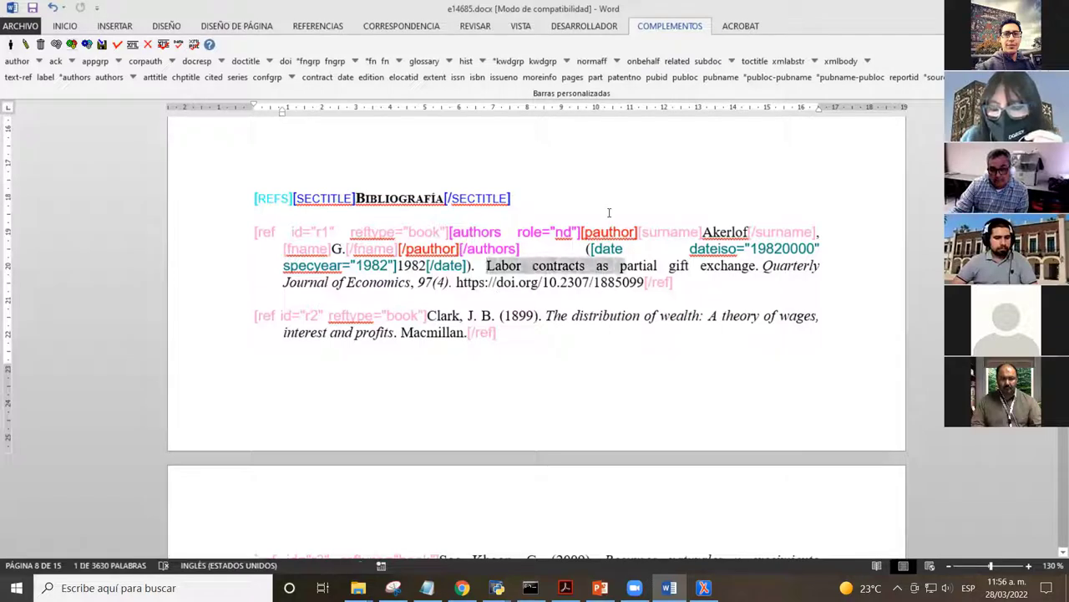
key("shift+Right")
key("shift+Right")
key("shift+Right")
key("shift+Right")
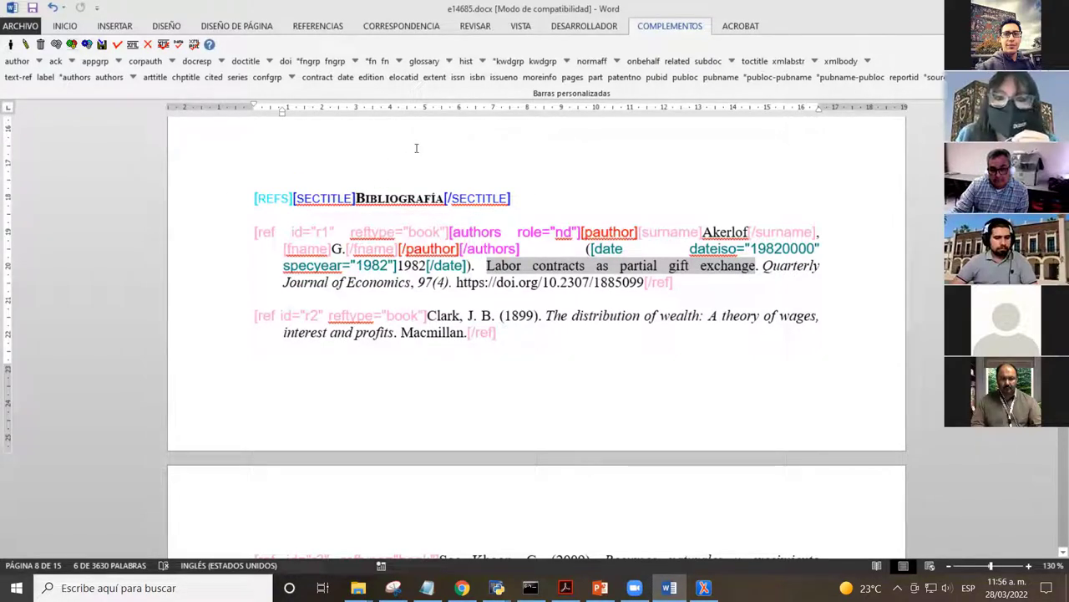
left_click(155, 77)
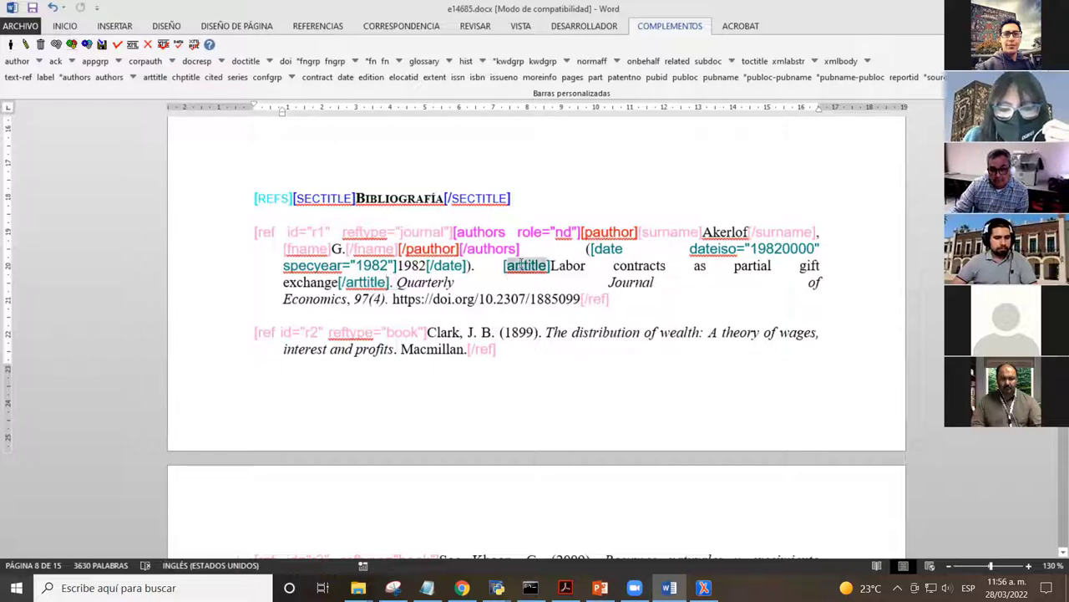
double_click(409, 232)
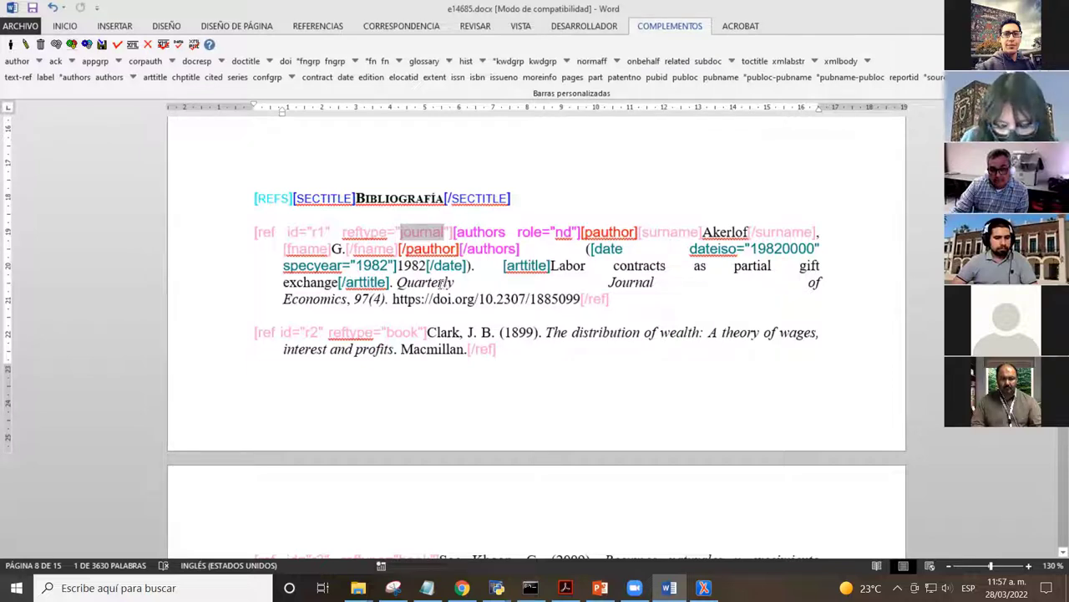
left_click(412, 234)
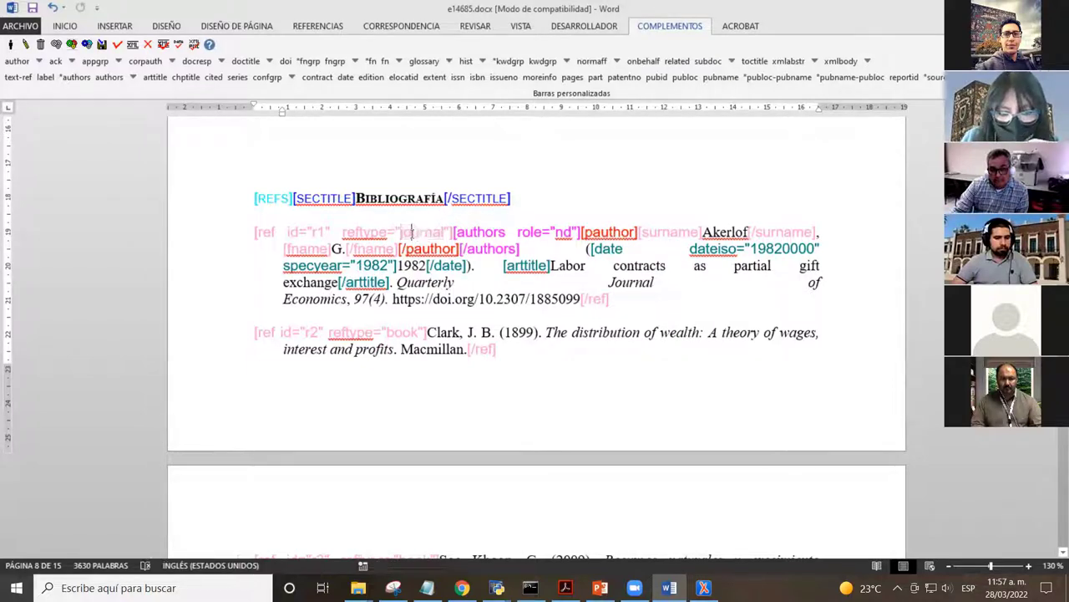
double_click(412, 234)
- Tag the journal name "Quarterly Journal of Economics" in the first reference with the automatic *source tag
left_click(398, 283)
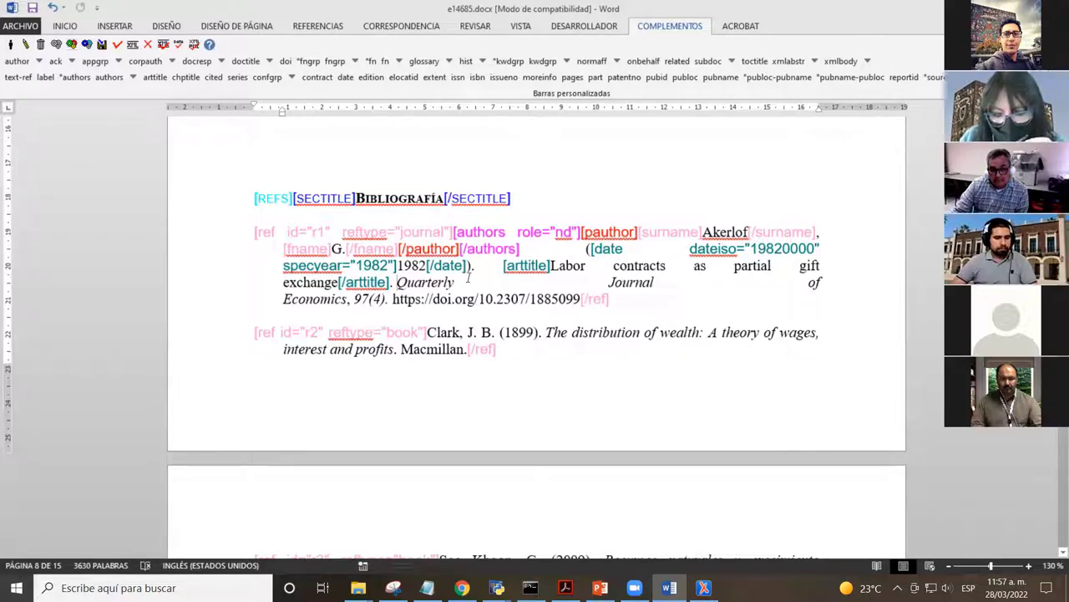
key("shift+End")
key("shift+Right")
key("shift+Right")
key("shift+Right")
key("shift+Right")
key("shift+Right")
key("shift+Right")
key("shift+Right")
key("shift+Right")
key("shift+Right")
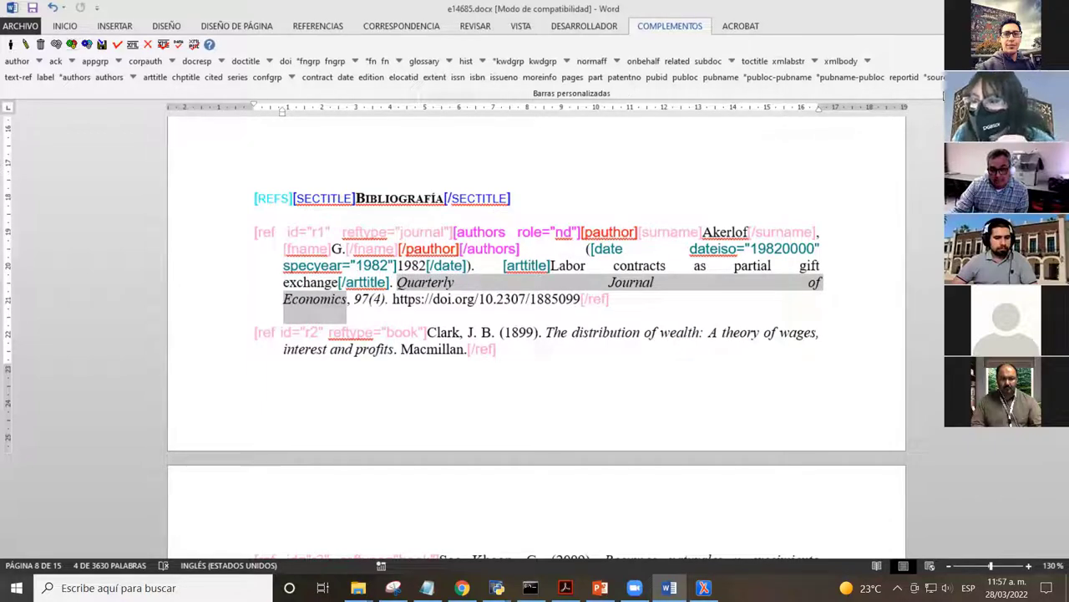
left_click(953, 71)
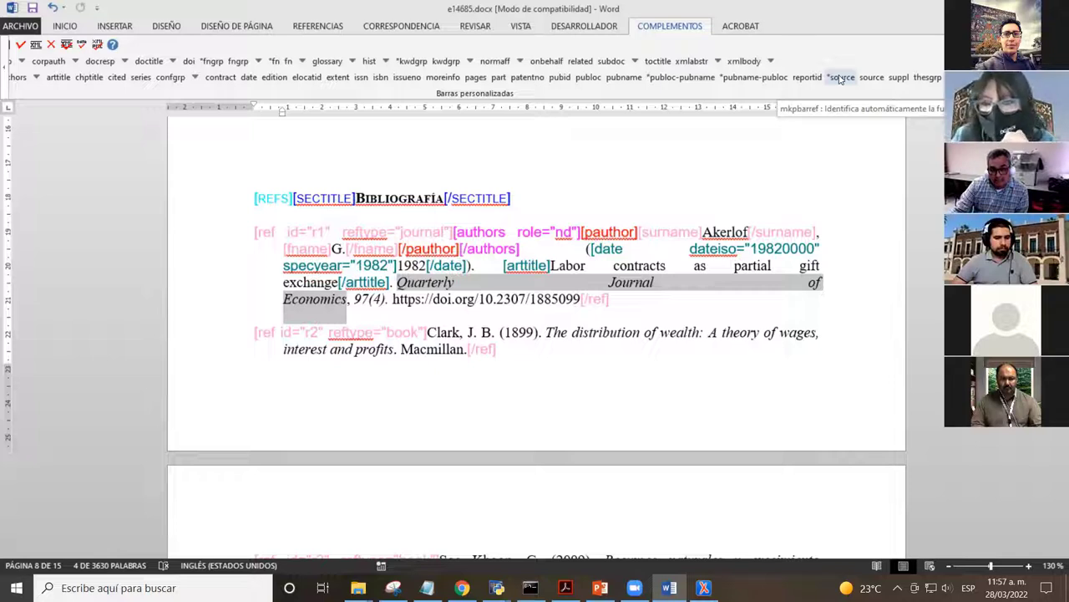
left_click(841, 79)
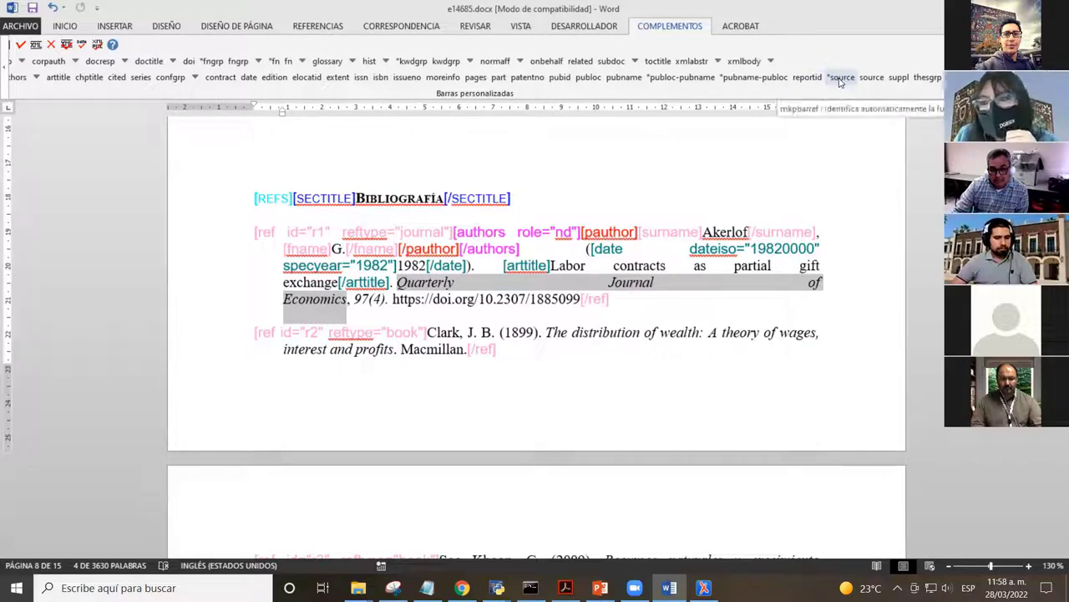
left_click(840, 78)
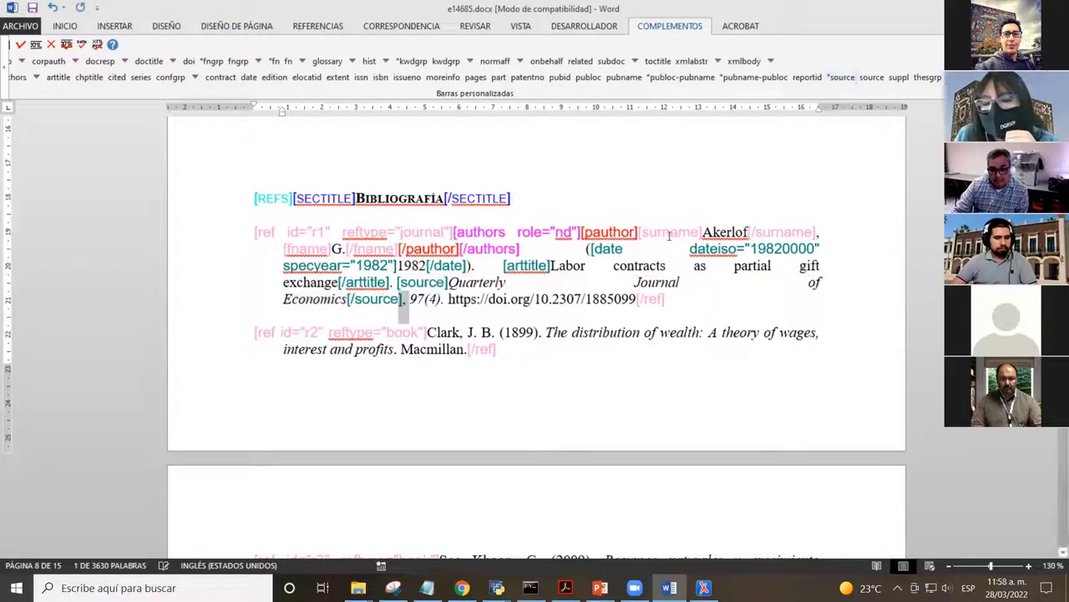
- Tag the volume number 97 as volid and the issue number 4 as issueno in the first reference
double_click(420, 300)
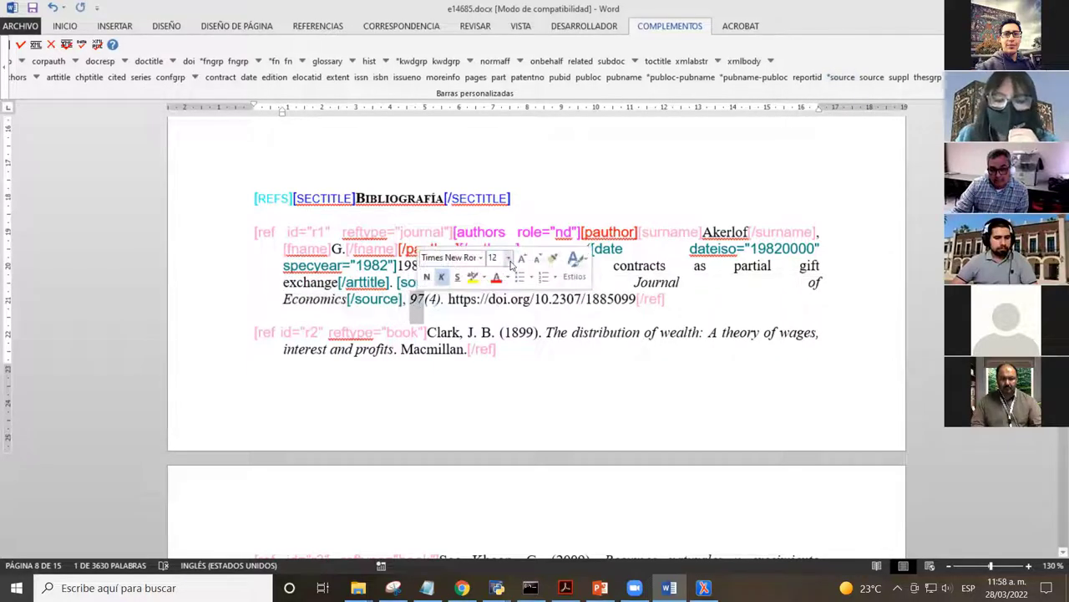
left_click(415, 294)
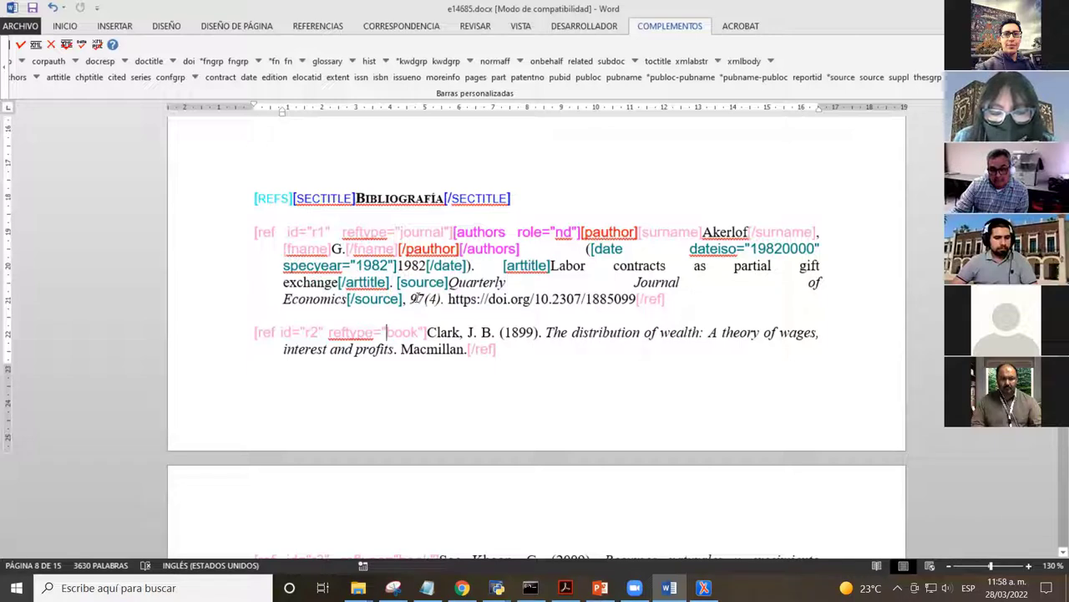
double_click(416, 298)
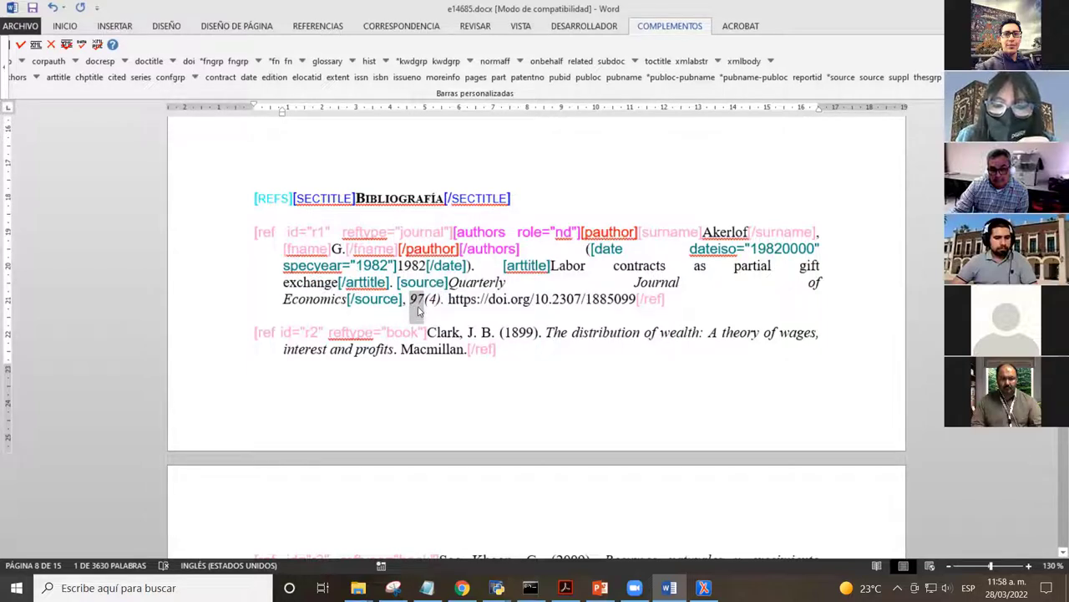
double_click(435, 299)
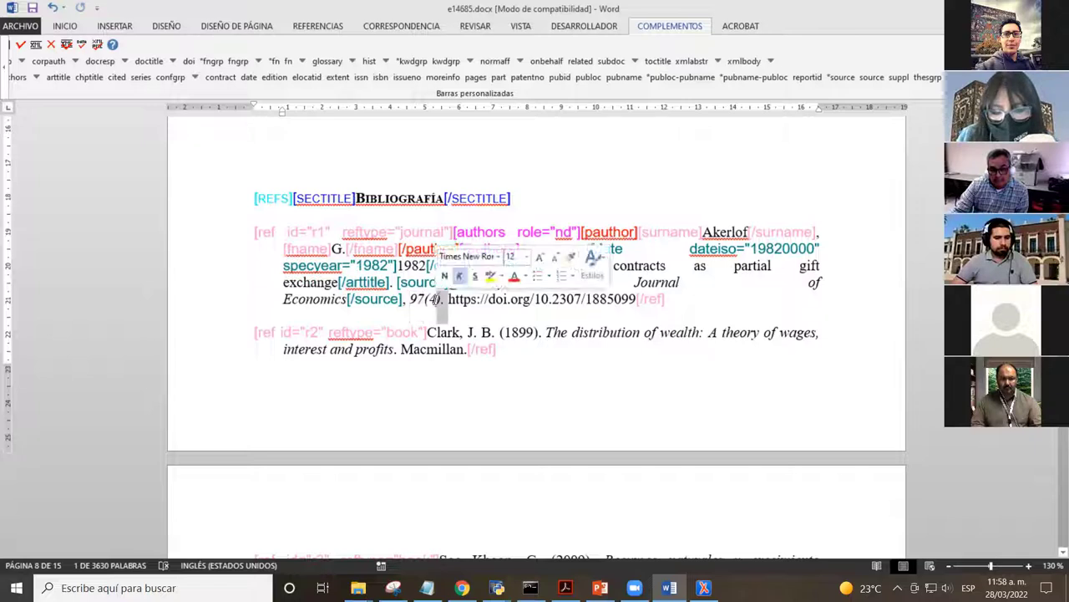
left_click(429, 306)
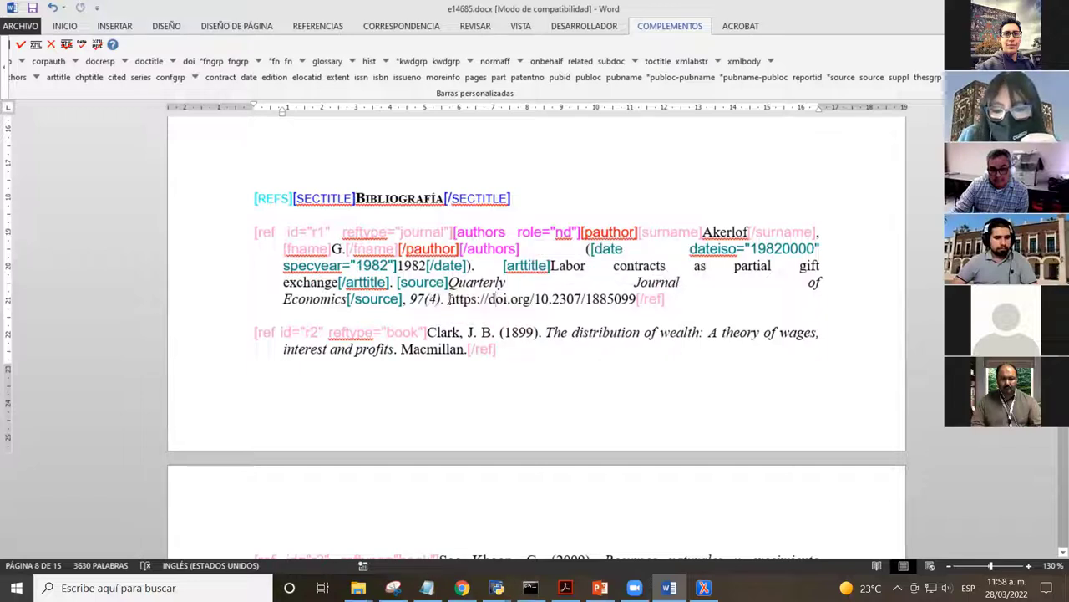
left_click_drag(450, 299, 587, 307)
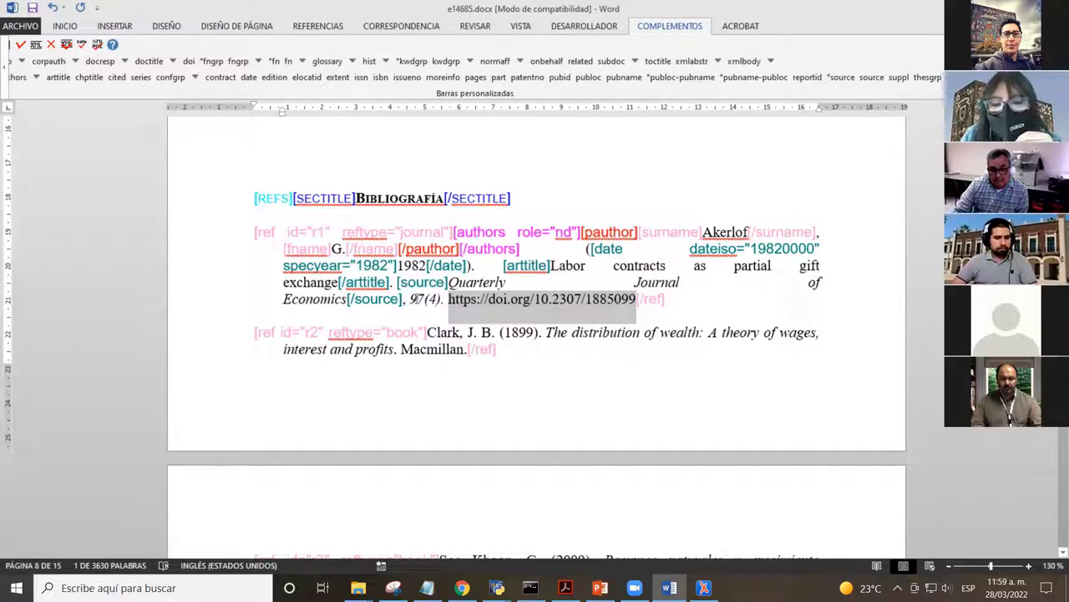
double_click(415, 299)
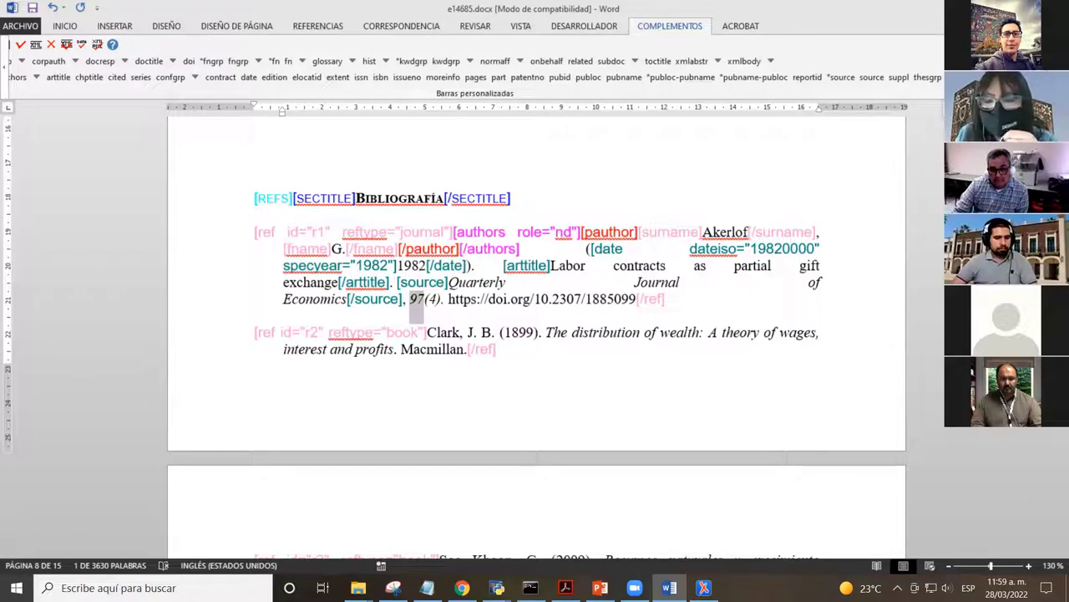
key("alt+v")
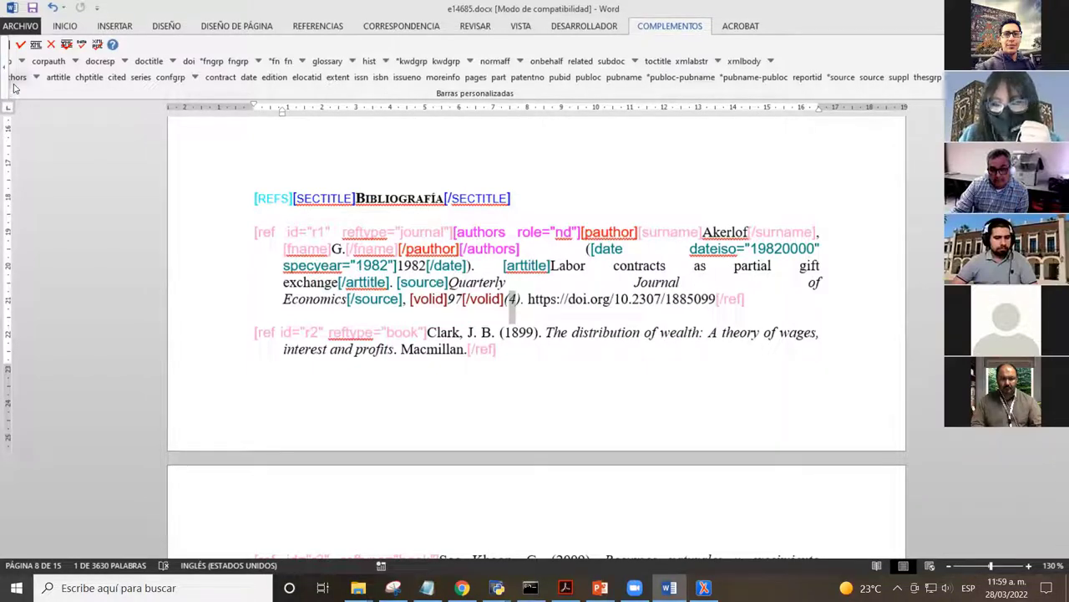
left_click(407, 78)
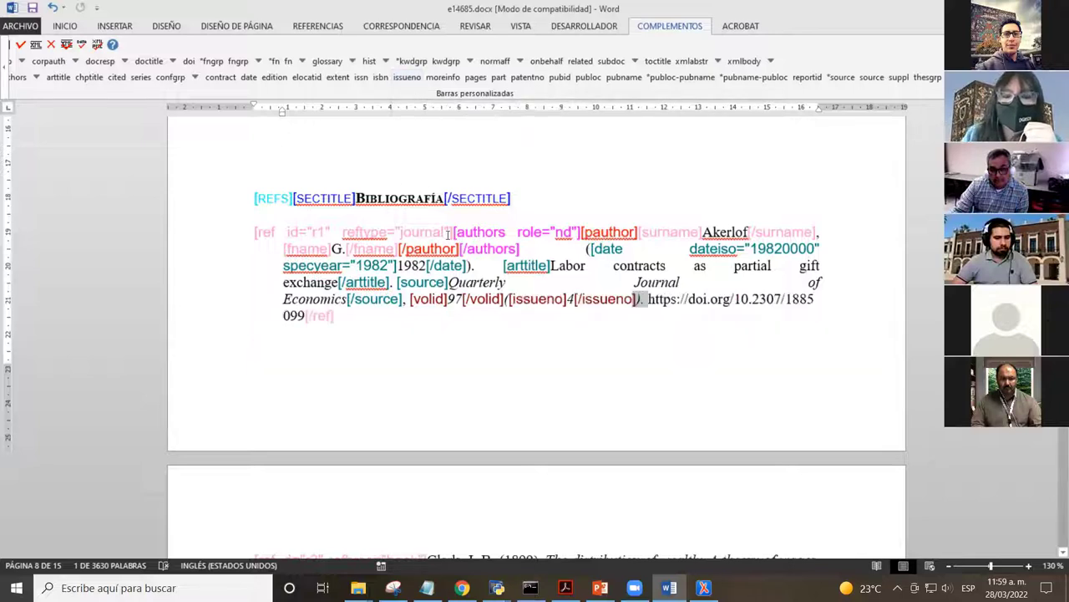
left_click(620, 302)
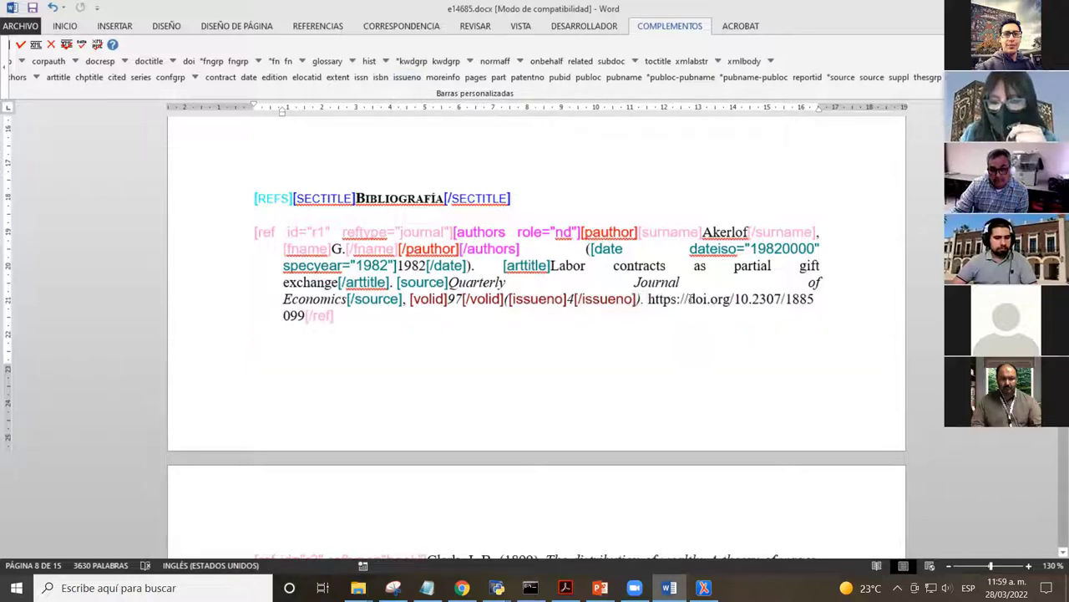
left_click(738, 302)
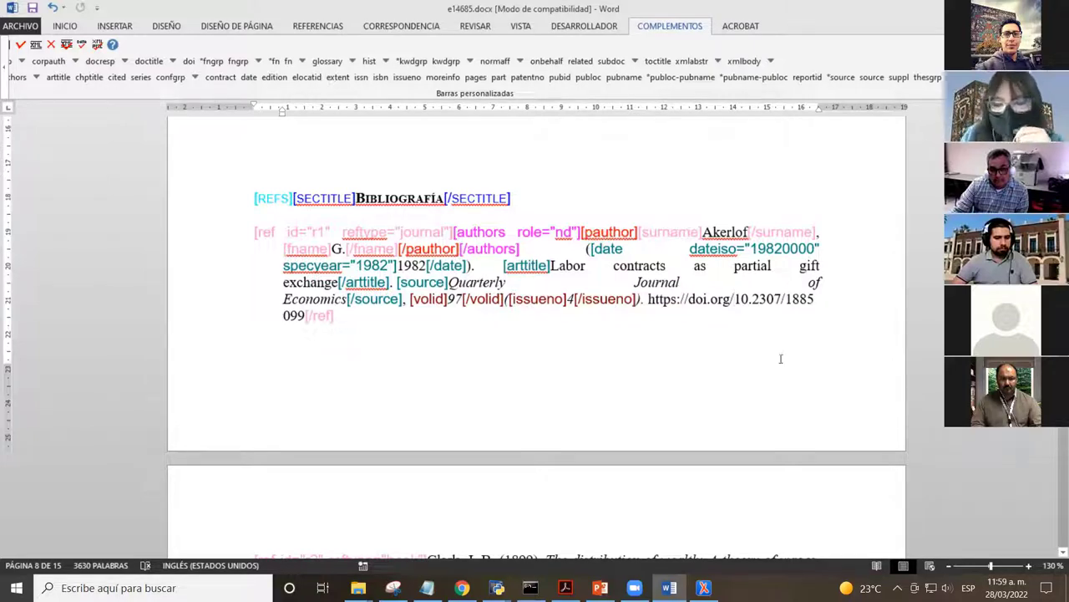
left_click(651, 302)
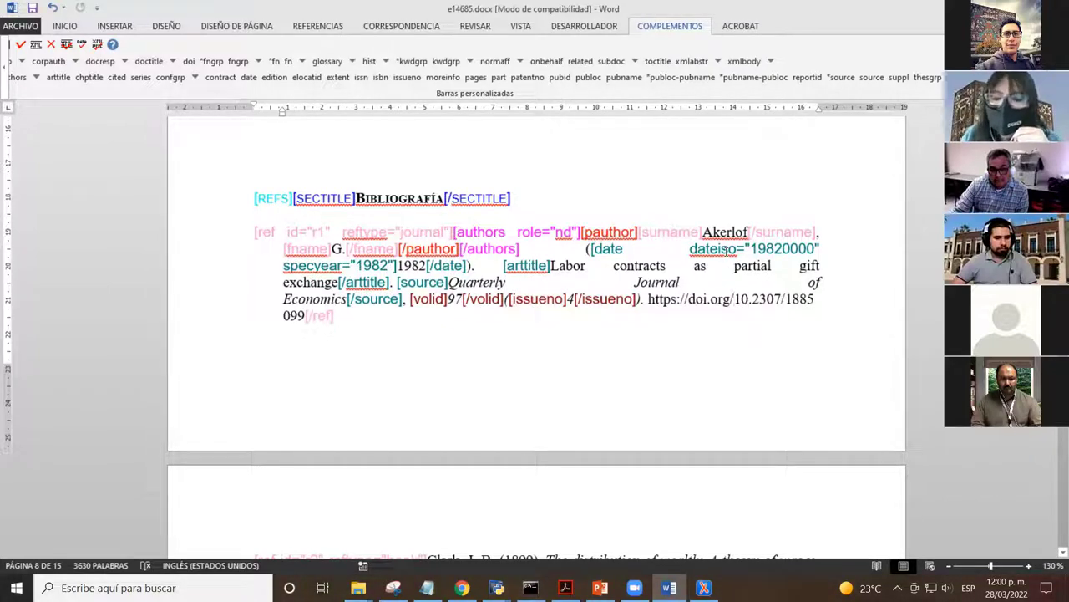
key("shift+Right")
key("shift+Right")
key("shift+Right")
key("shift+Right")
key("shift+Right")
key("shift+Right")
key("shift+Right")
key("shift+Right")
key("shift+Right")
key("shift+Right")
key("shift+Right")
key("shift+Right")
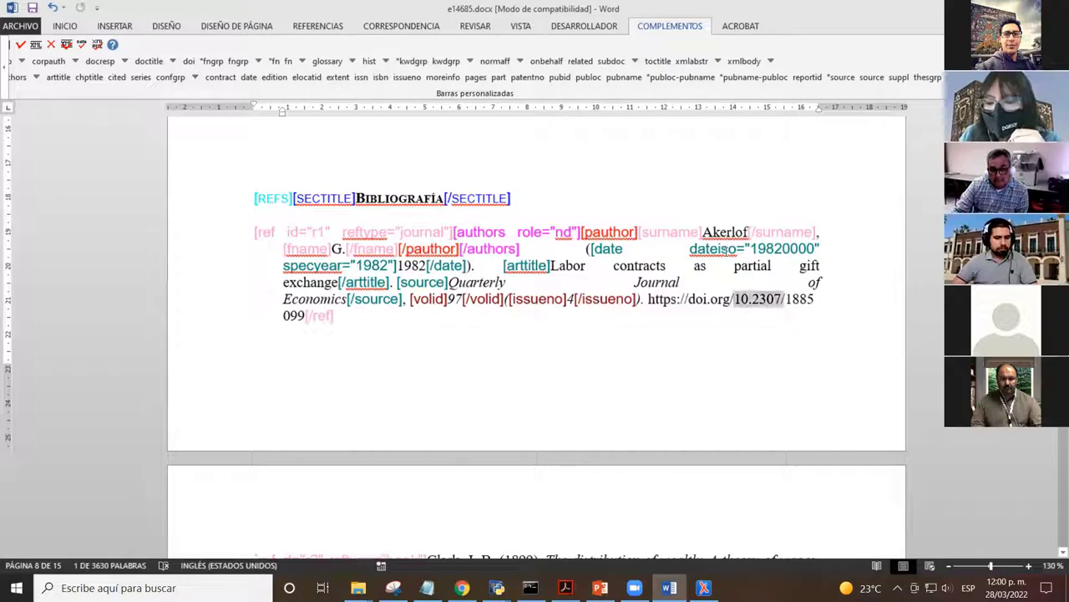
key("shift+Right")
key("shift+Right")
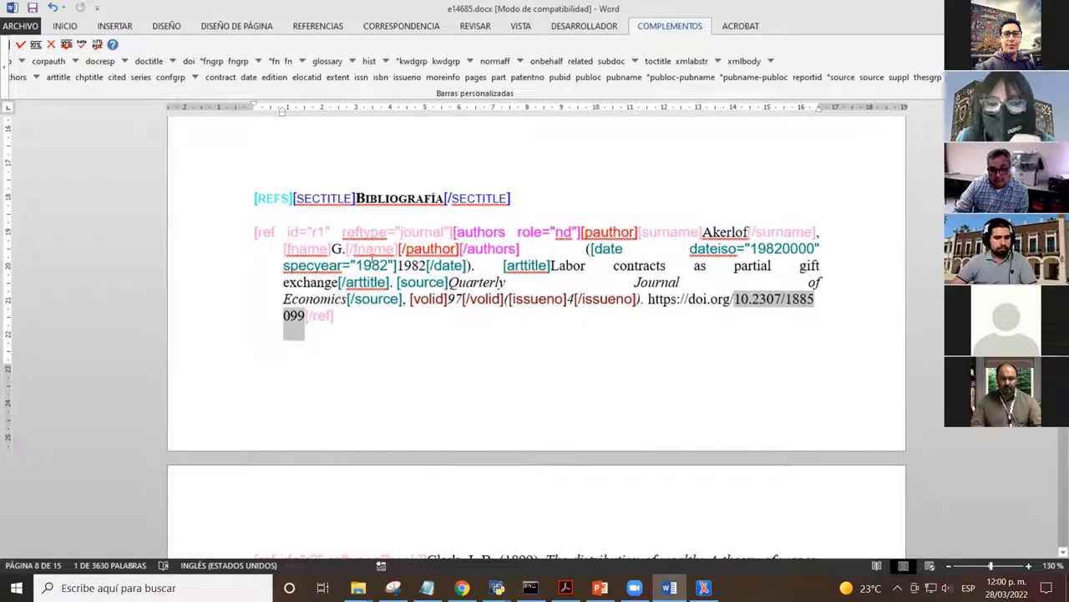
key("Left")
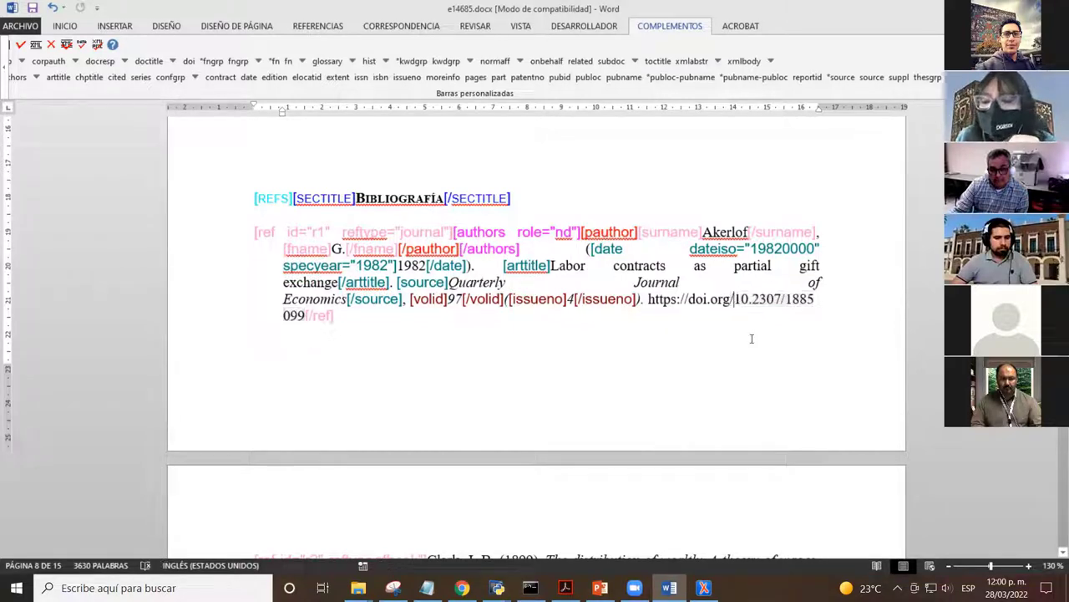
key("ctrl+shift+Right")
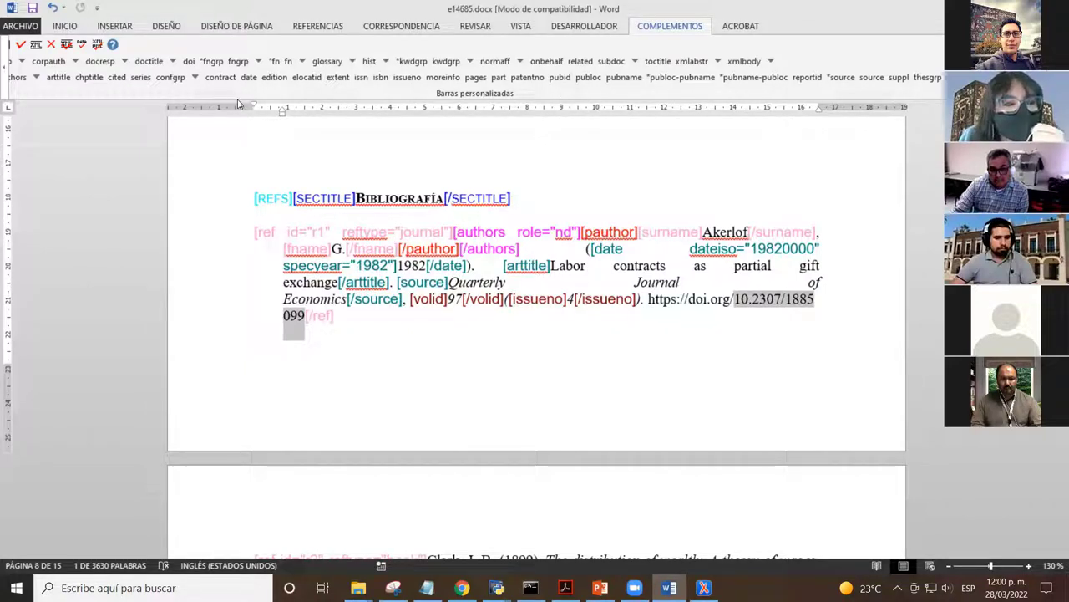
left_click(560, 78)
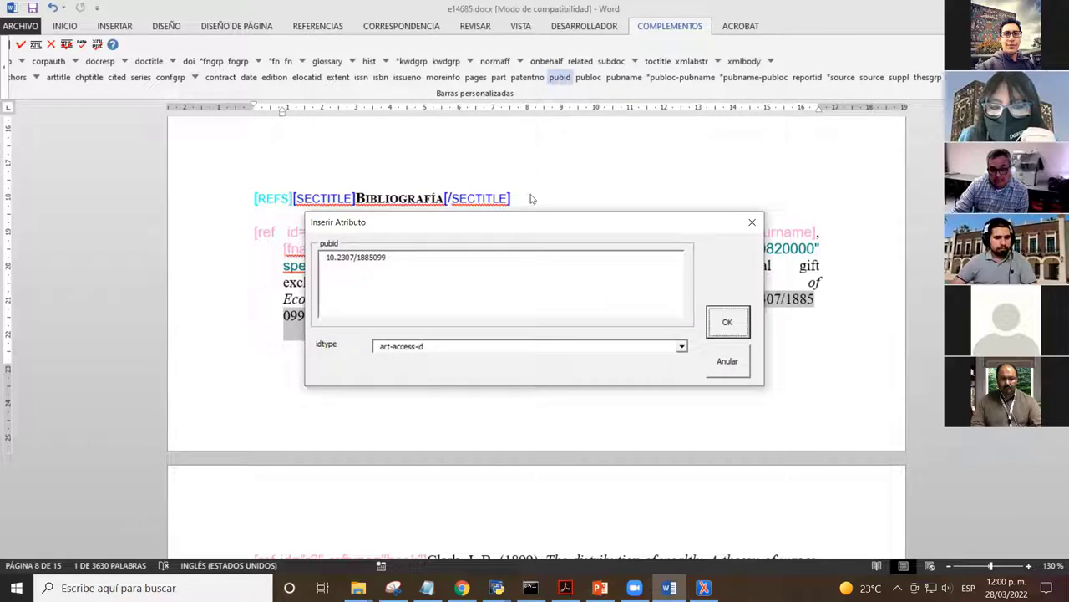
- Tag the DOI 10.2307/1885099 in reference r1 as pubid with the idtype doi
left_click_drag(527, 232, 514, 124)
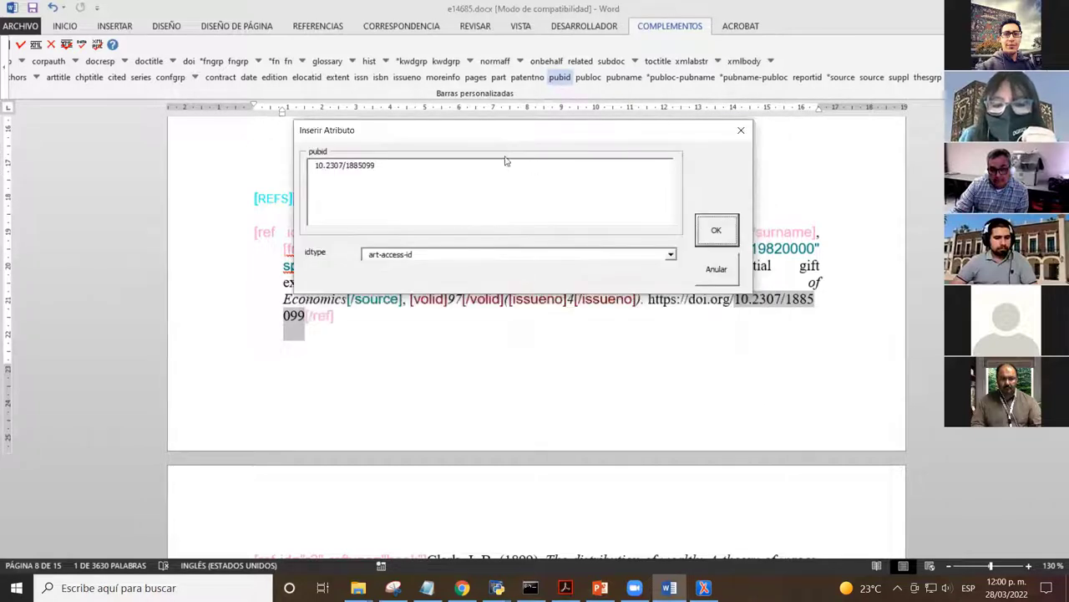
left_click(467, 254)
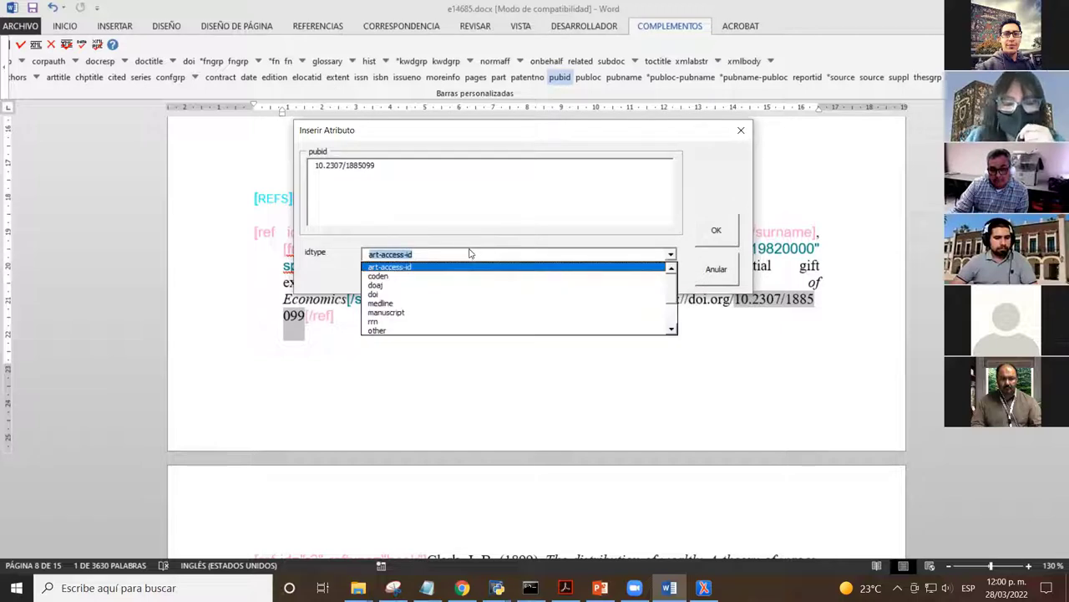
left_click(430, 297)
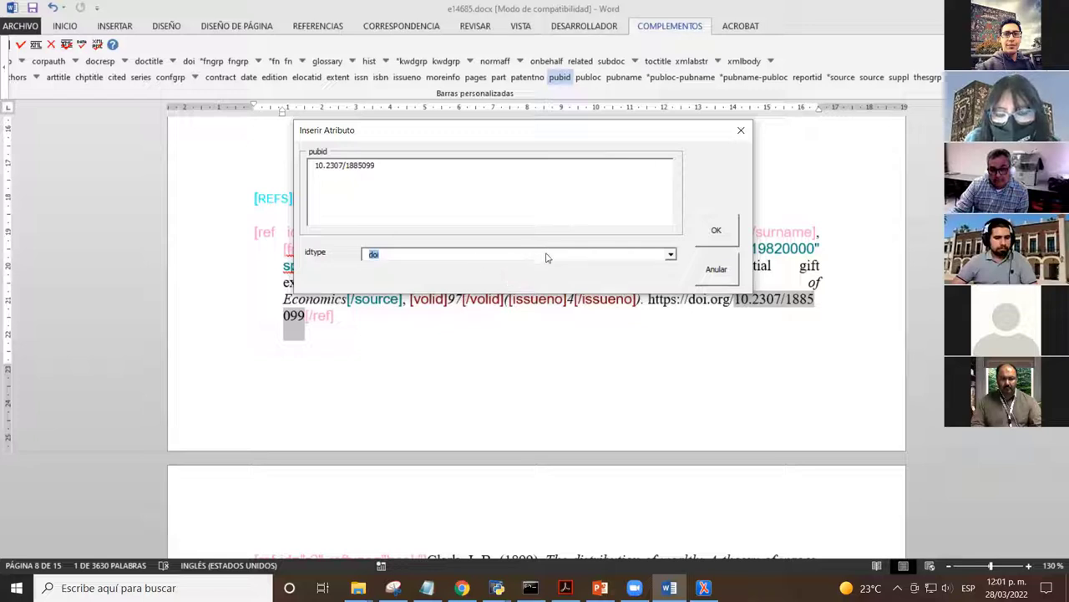
left_click(716, 228)
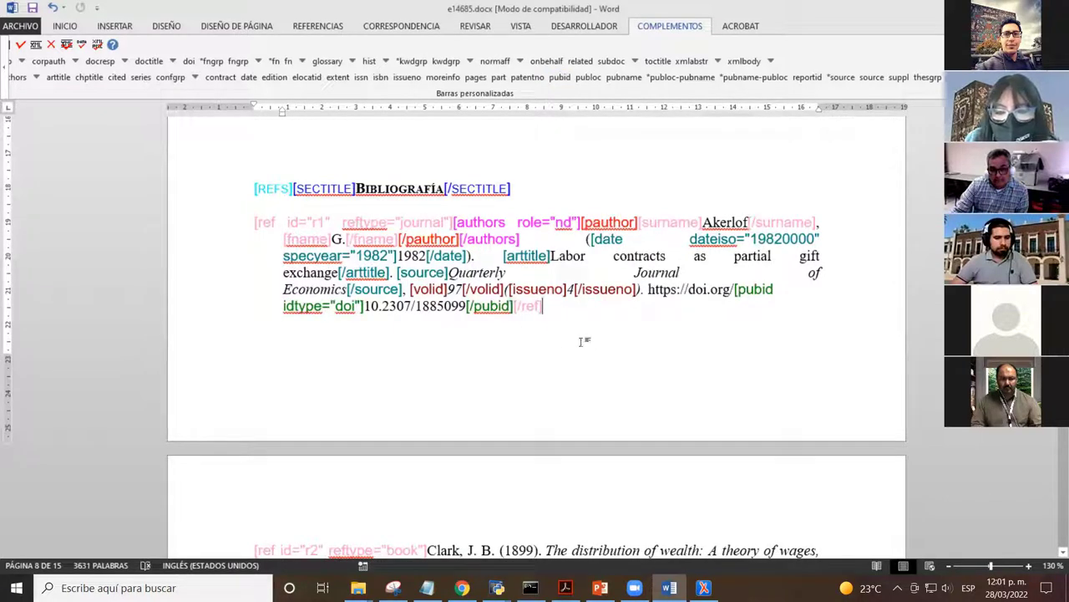
left_click_drag(364, 306, 465, 308)
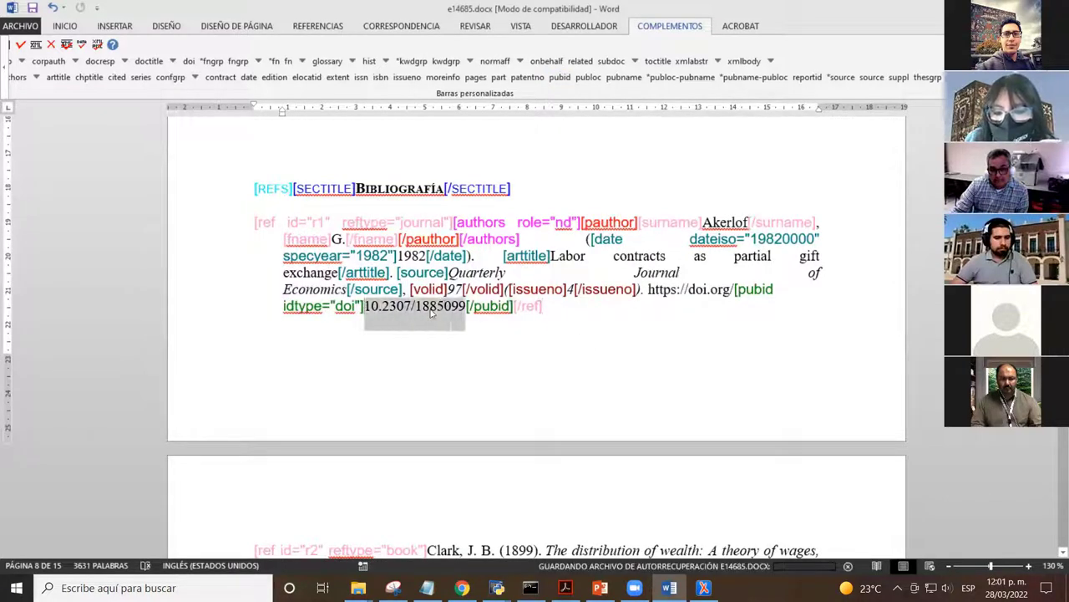
left_click(543, 322)
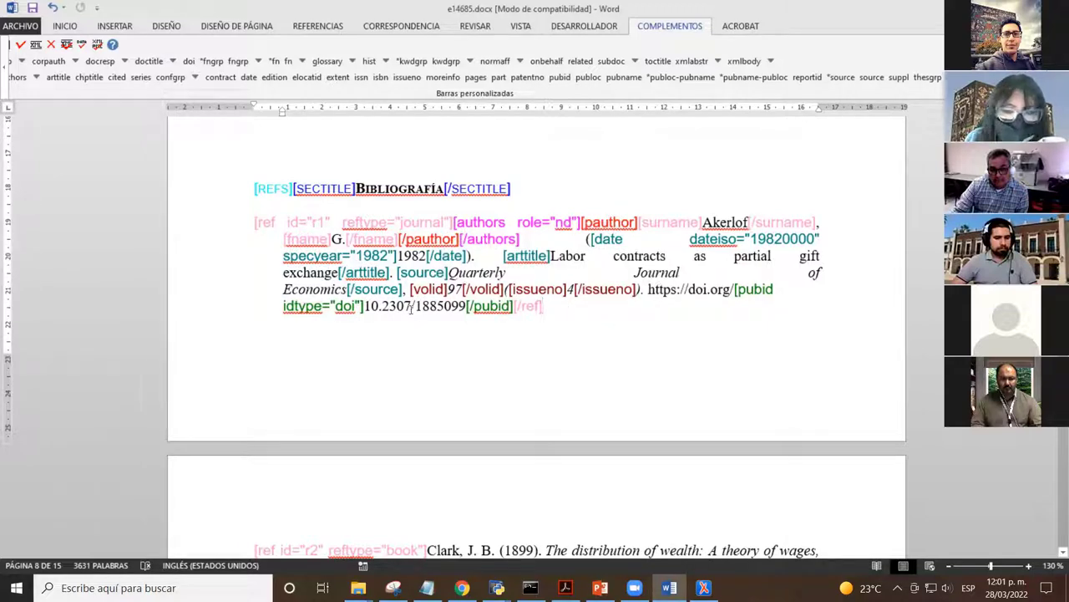
scroll(371, 258, "down", 3)
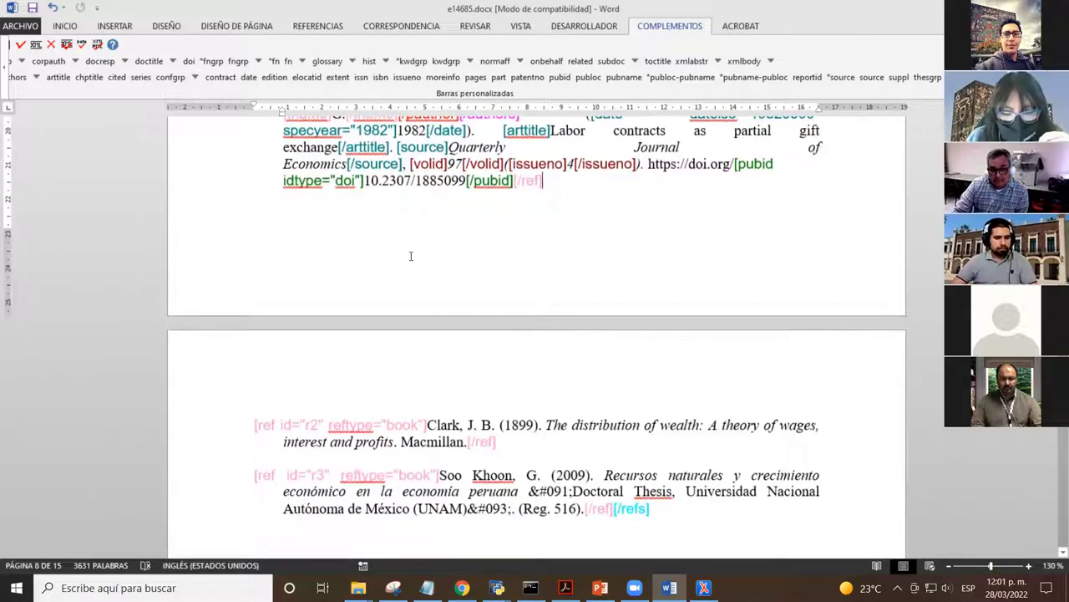
scroll(409, 258, "up", 2)
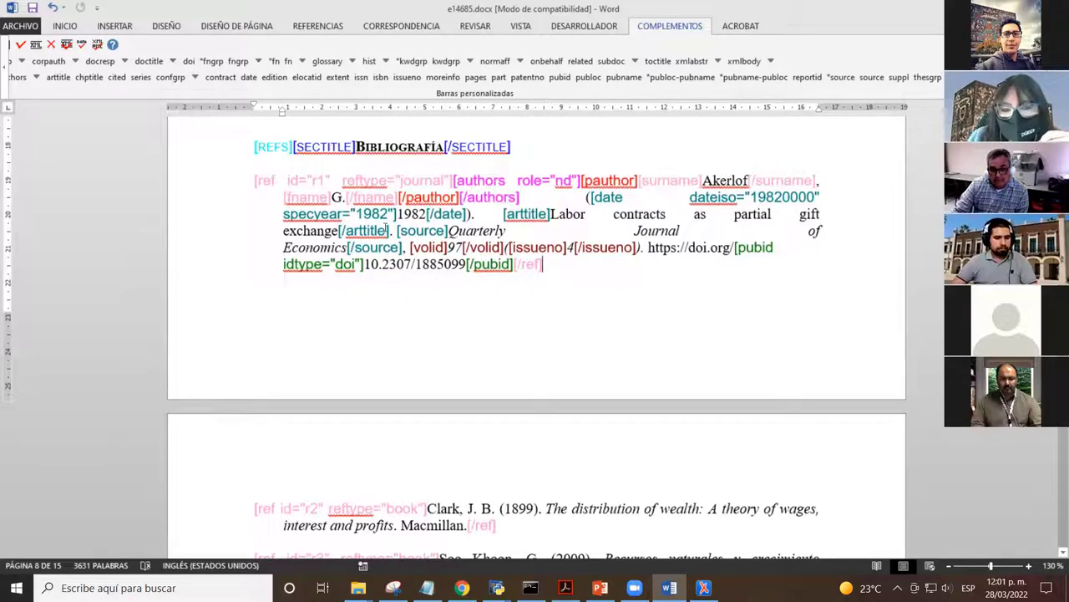
scroll(386, 234, "down", 2)
scroll(390, 243, "up", 1)
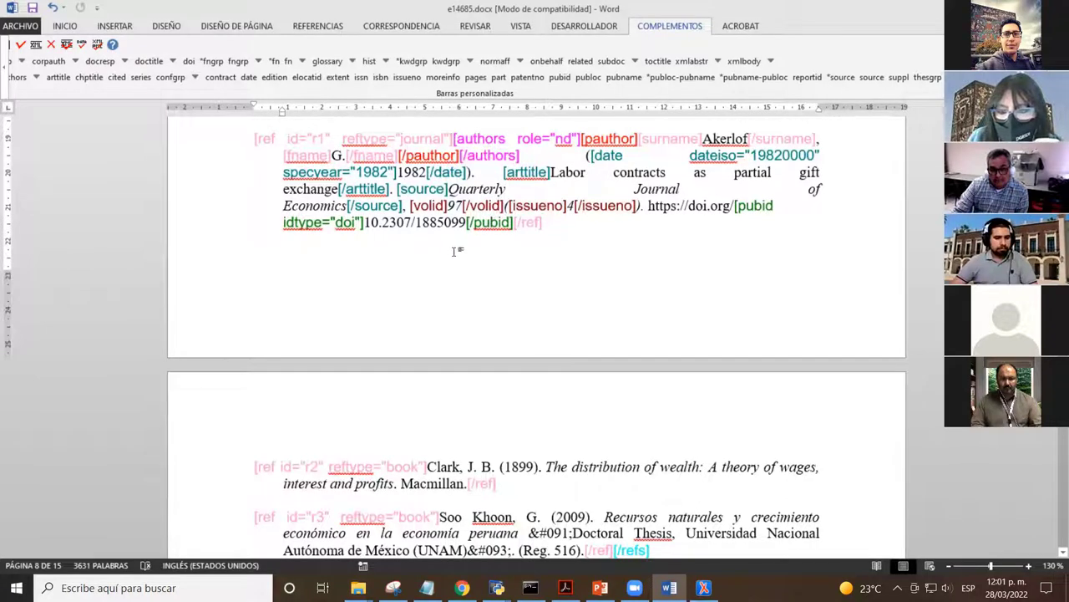
scroll(435, 255, "up", 1)
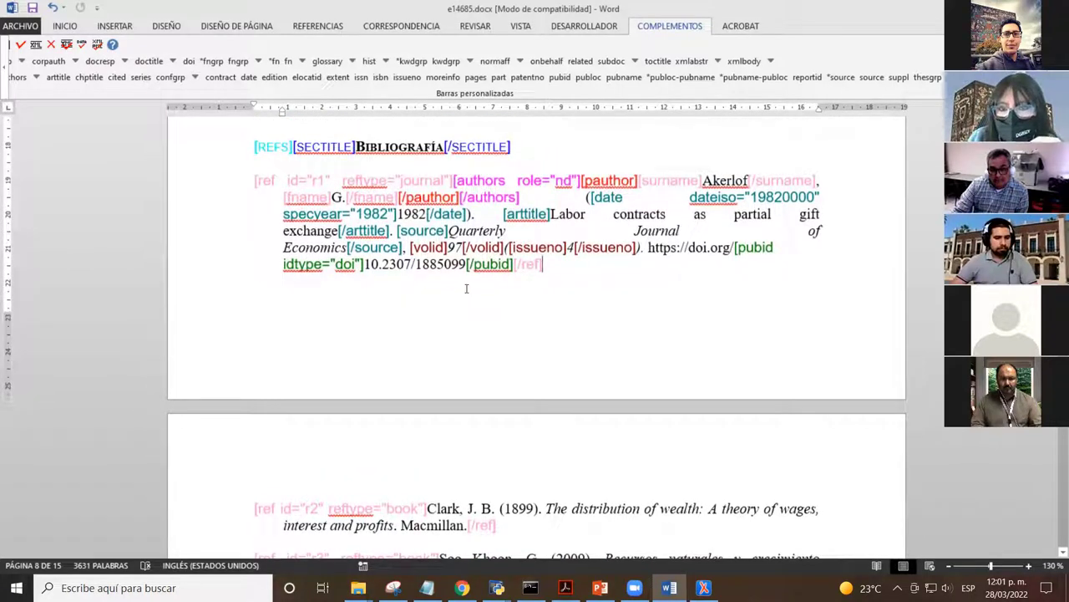
- Mark up the author's name in reference r2 with the automatic *authors tag, keeping the role as No definido
scroll(464, 286, "down", 5)
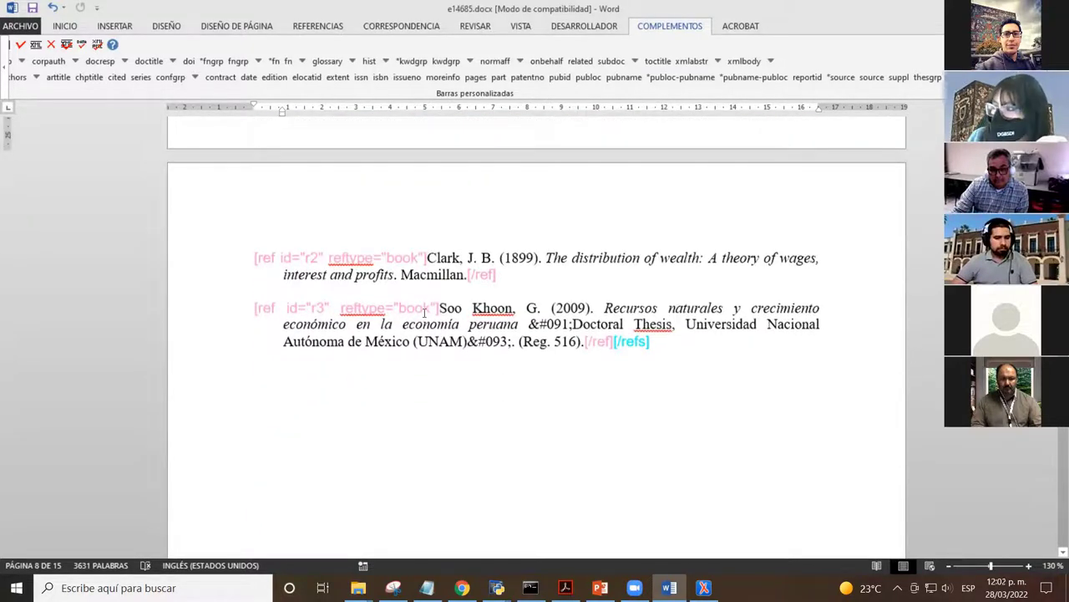
left_click(432, 257)
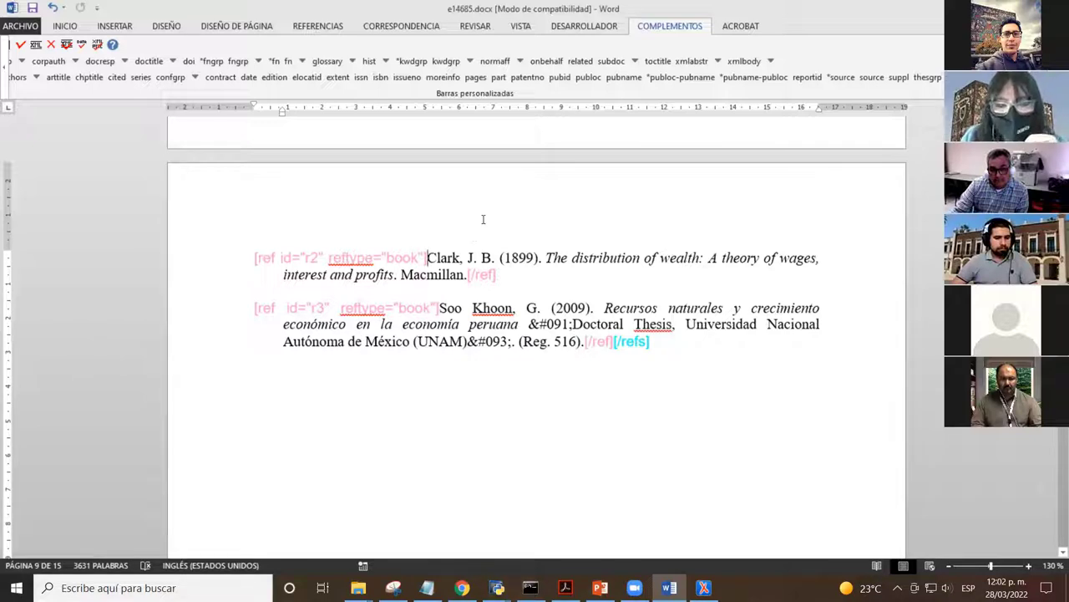
key("shift+Right")
key("shift+Right")
key("shift+Right")
key("shift+Right")
key("shift+Right")
key("shift+Right")
key("shift+Right")
key("shift+Right")
key("shift+Right")
key("shift+Right")
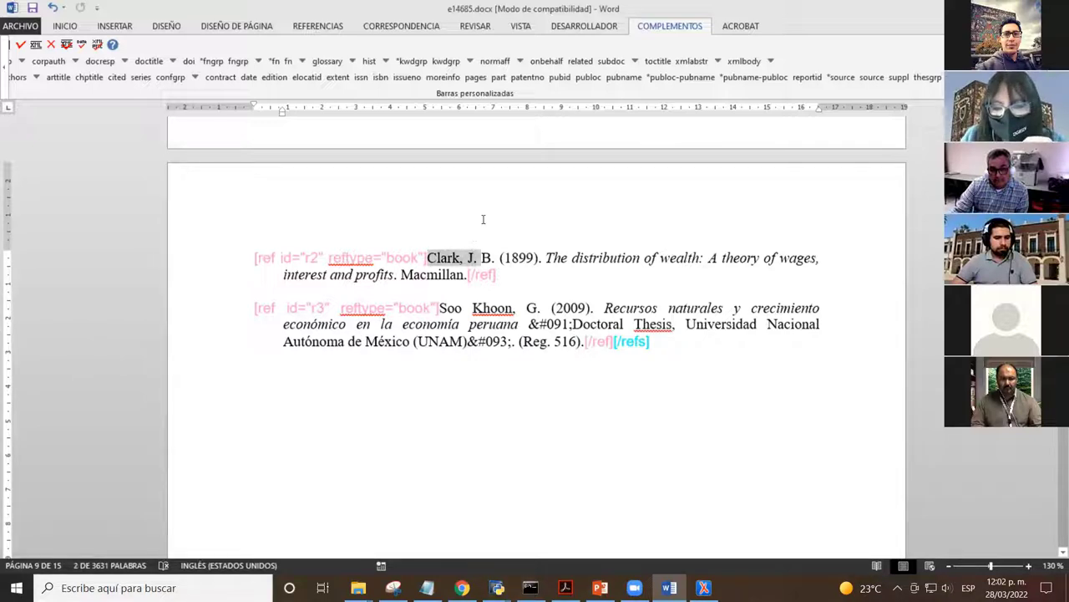
key("shift+Right")
key("shift+Right")
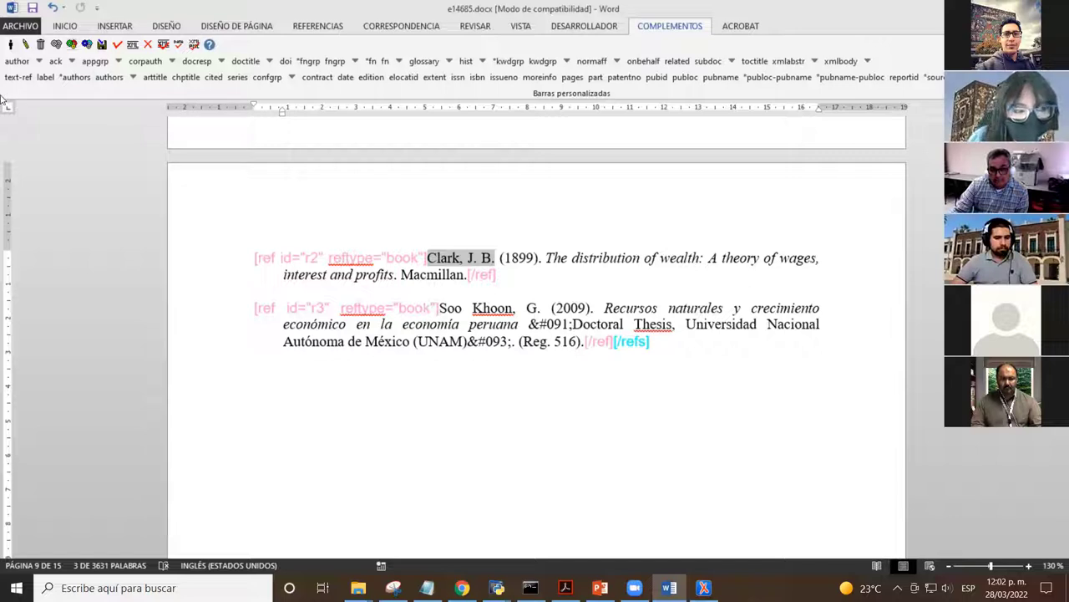
left_click(73, 76)
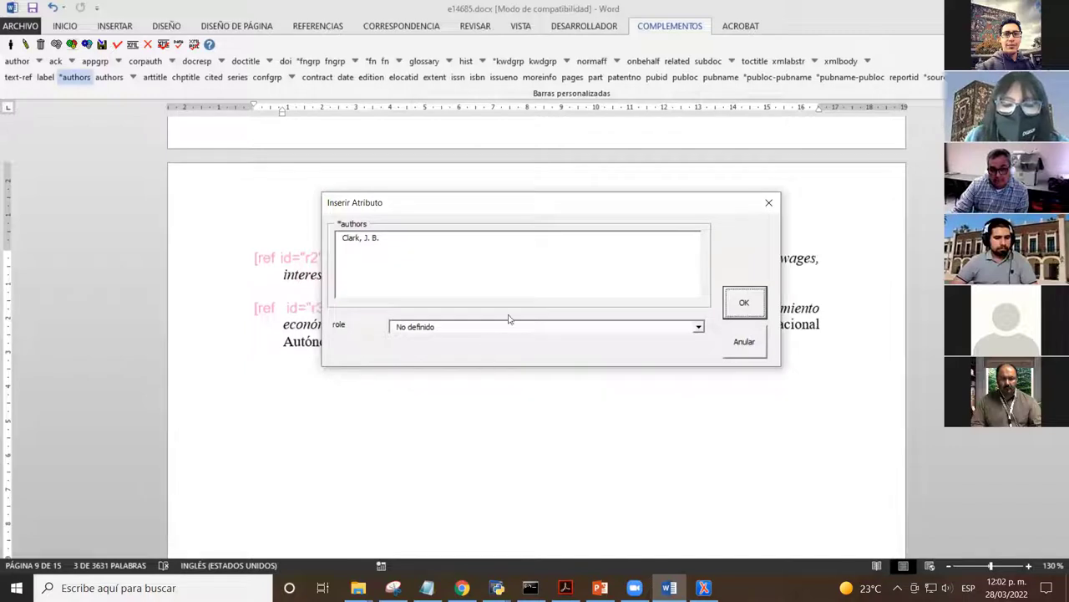
left_click(750, 306)
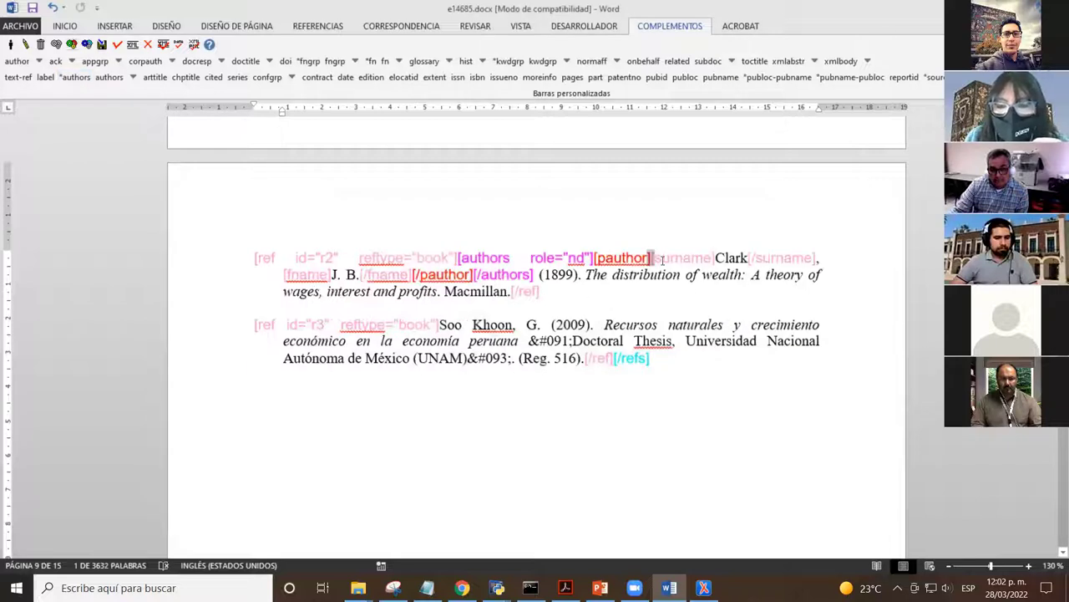
- Check the authors, pauthor, surname and fname tags around the author's name in reference r2
left_click(661, 259)
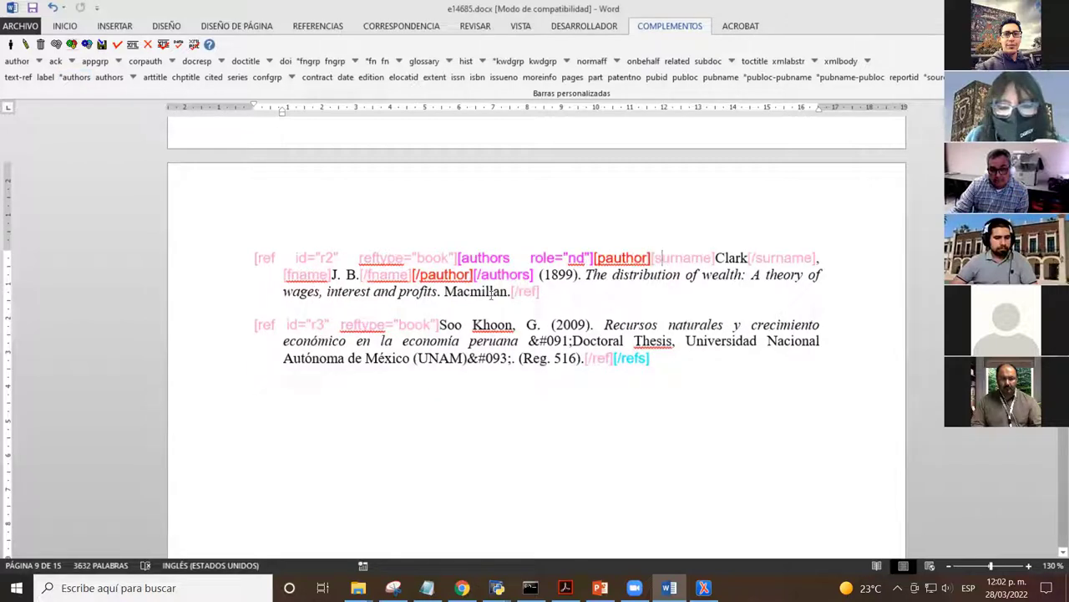
double_click(472, 259)
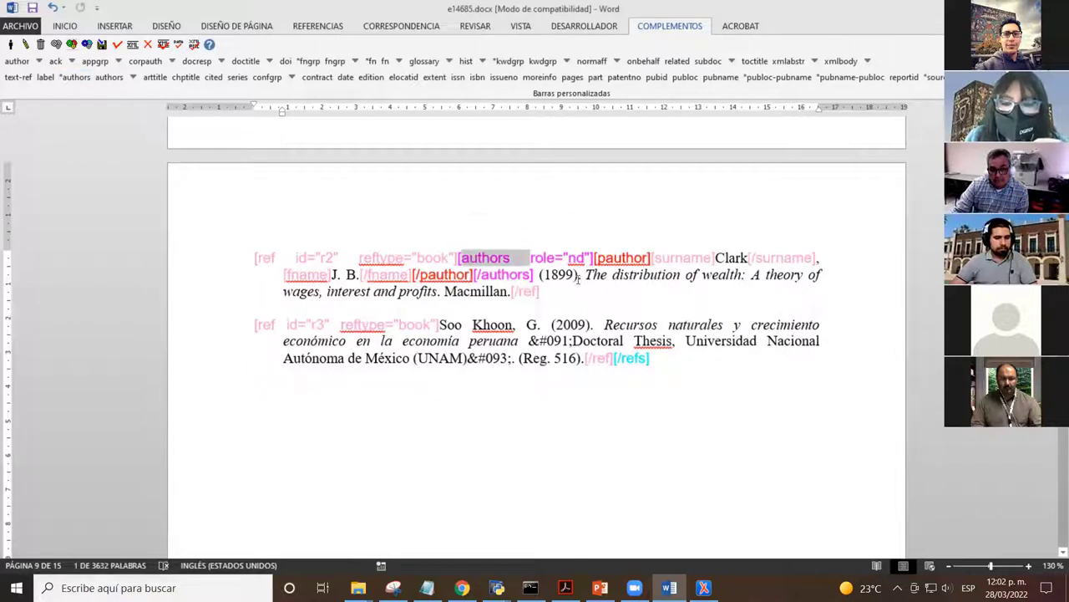
double_click(617, 259)
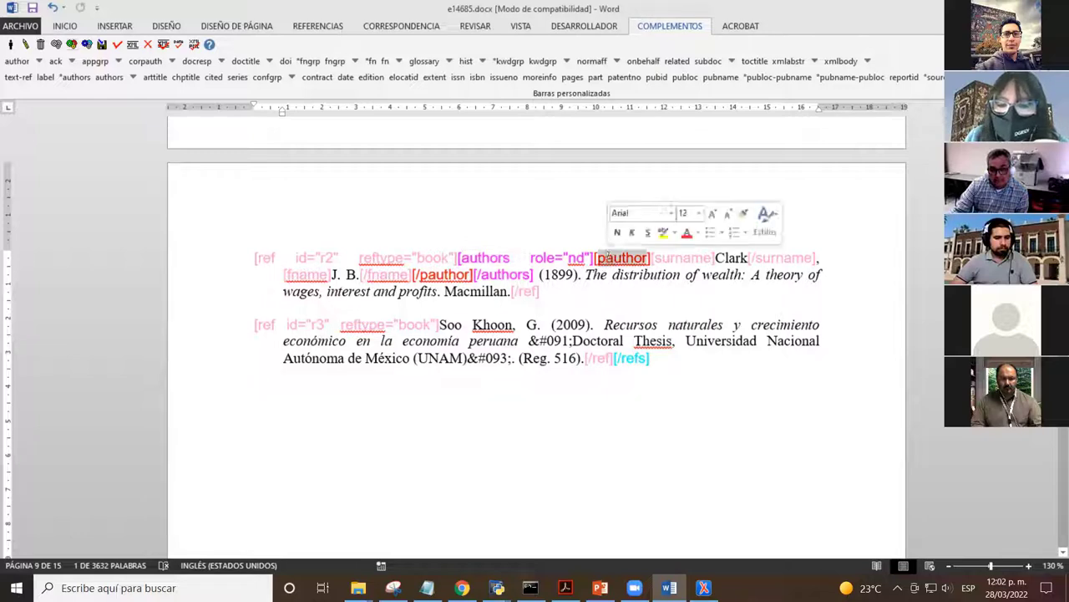
double_click(683, 259)
double_click(351, 275)
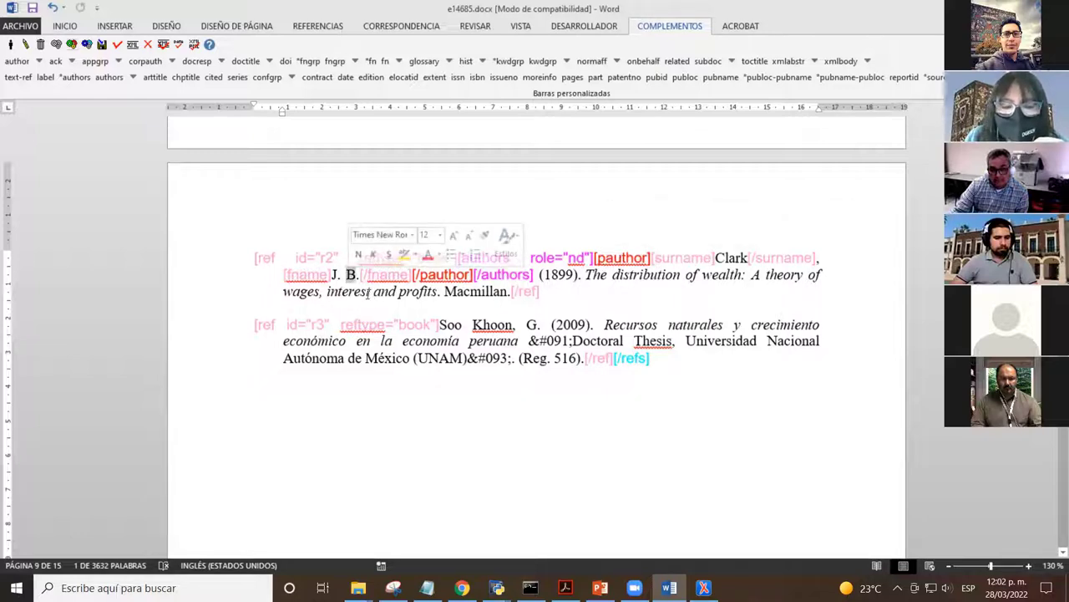
left_click(360, 276)
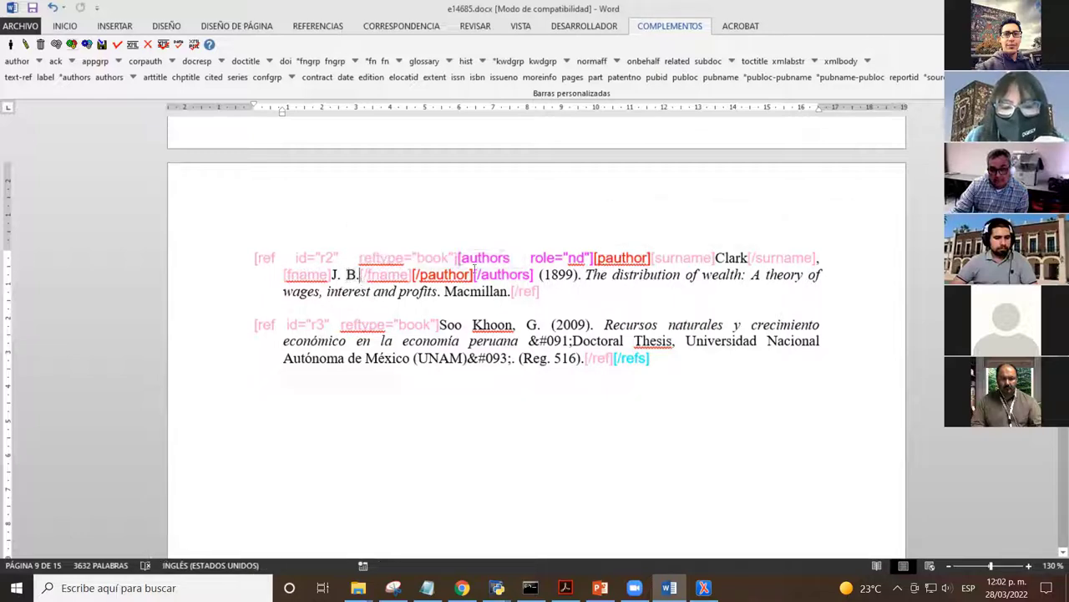
- Tag the year 1899 in reference r2 as date, with dateiso 18990000 and specyear 1899
double_click(555, 275)
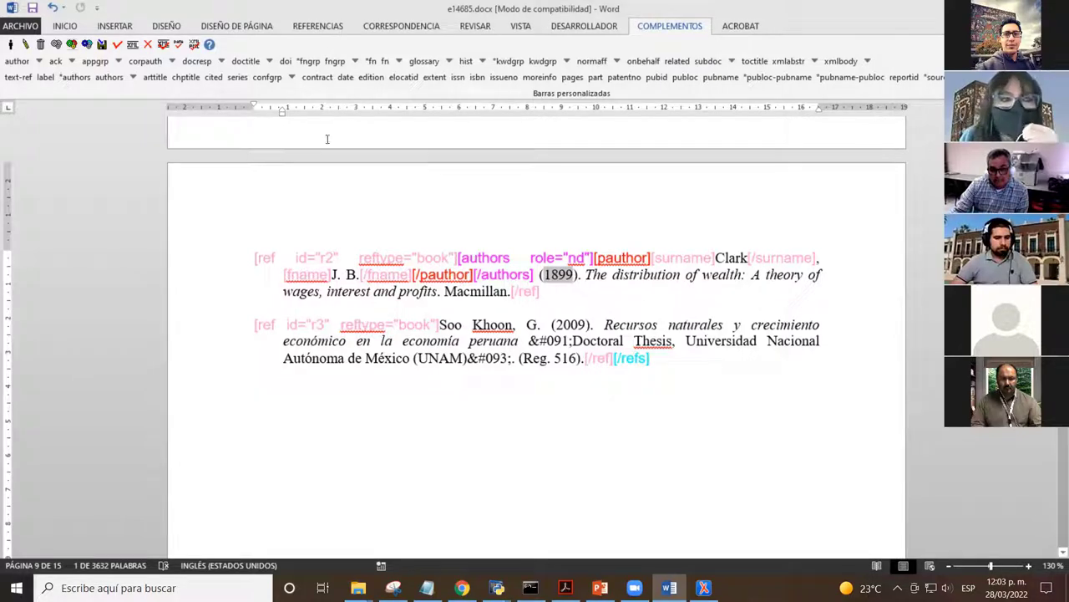
left_click(347, 79)
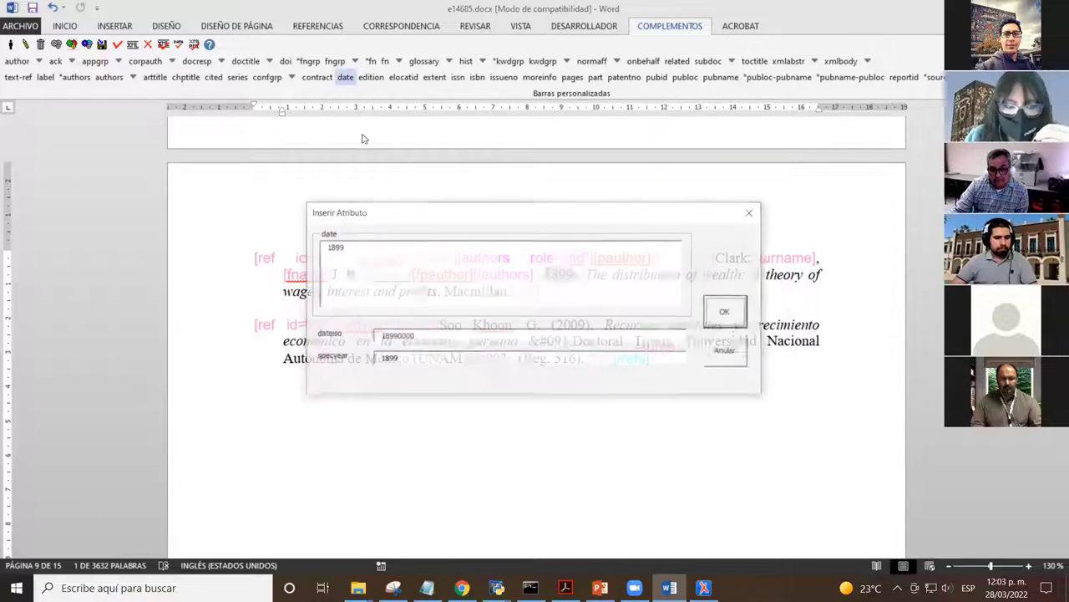
left_click(437, 336)
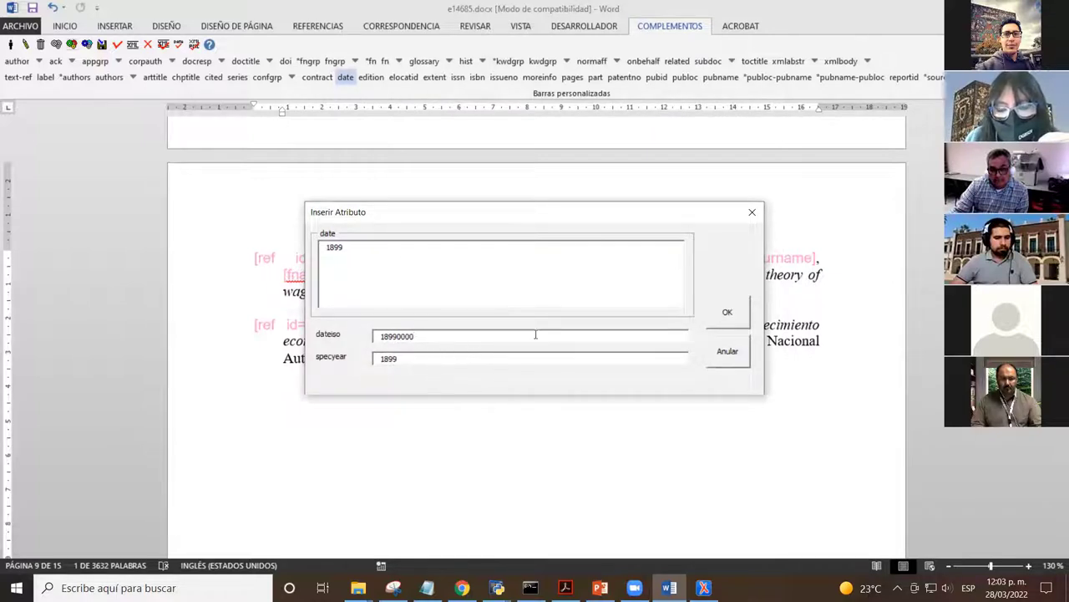
left_click(723, 312)
left_click(486, 293)
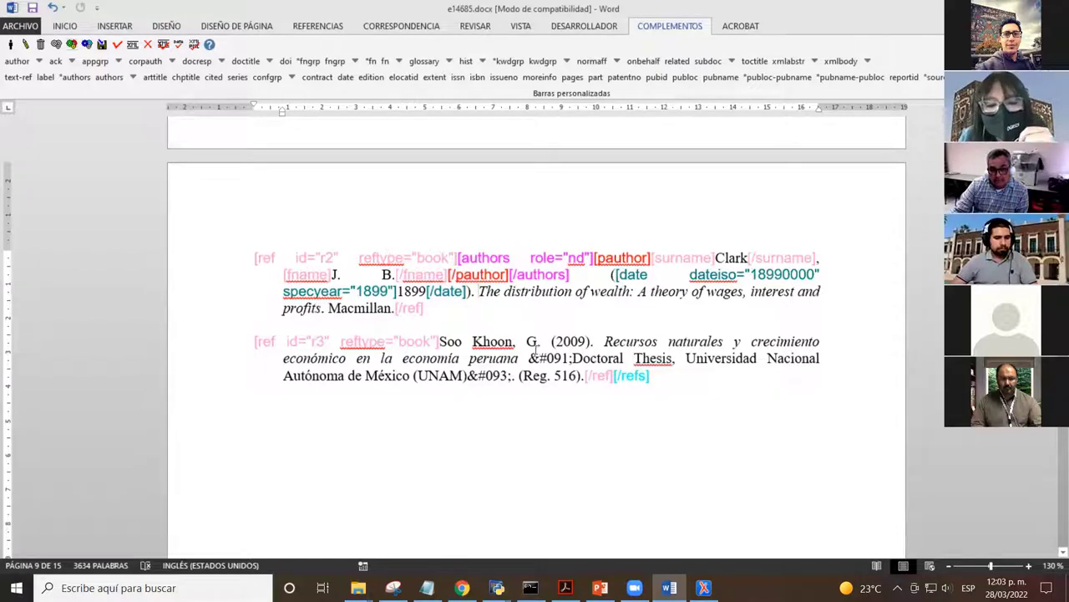
double_click(373, 309)
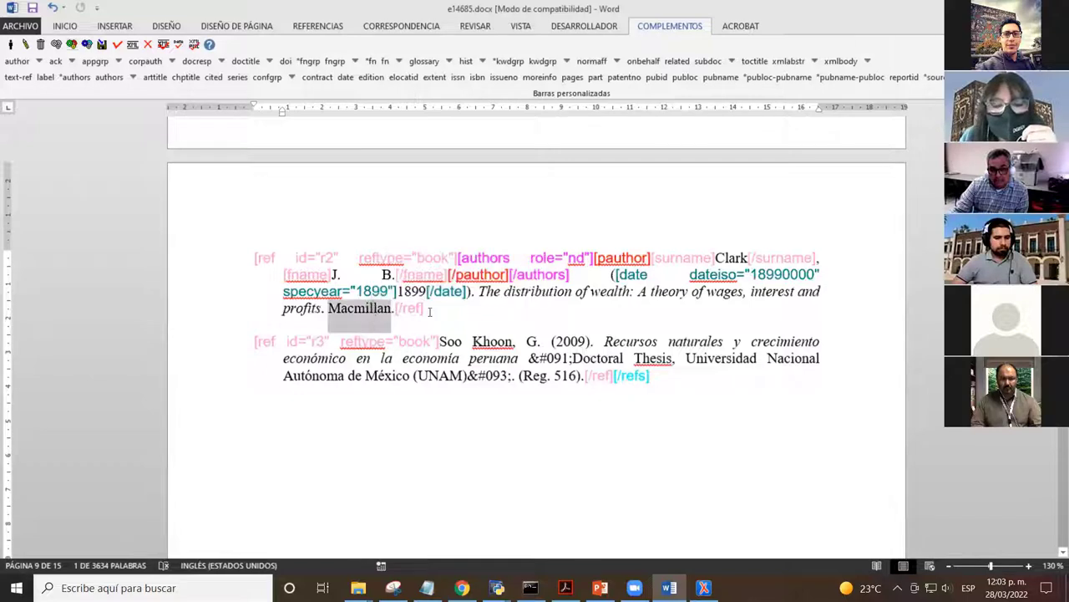
left_click(479, 296)
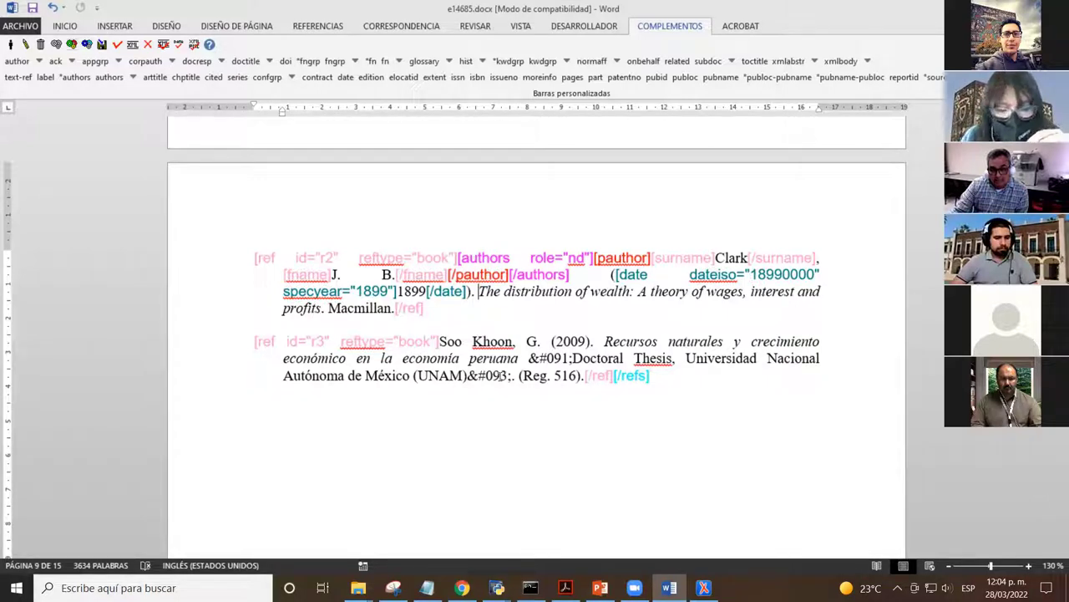
key("shift+End")
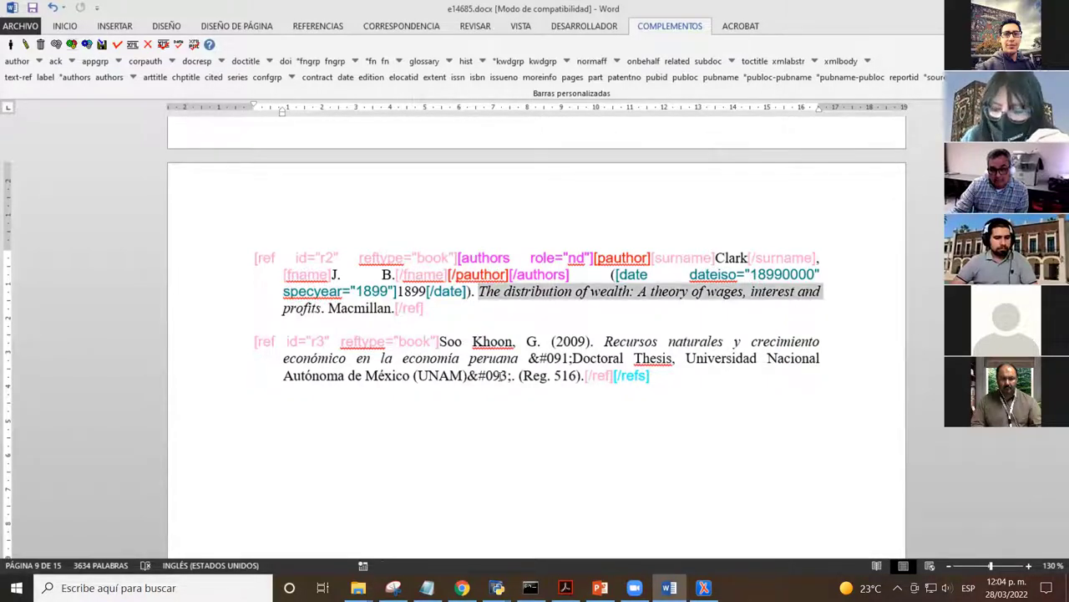
key("shift+Right")
key("shift+Right")
key("shift+Right")
key("shift+Right")
key("shift+Right")
key("shift+Right")
key("shift+Right")
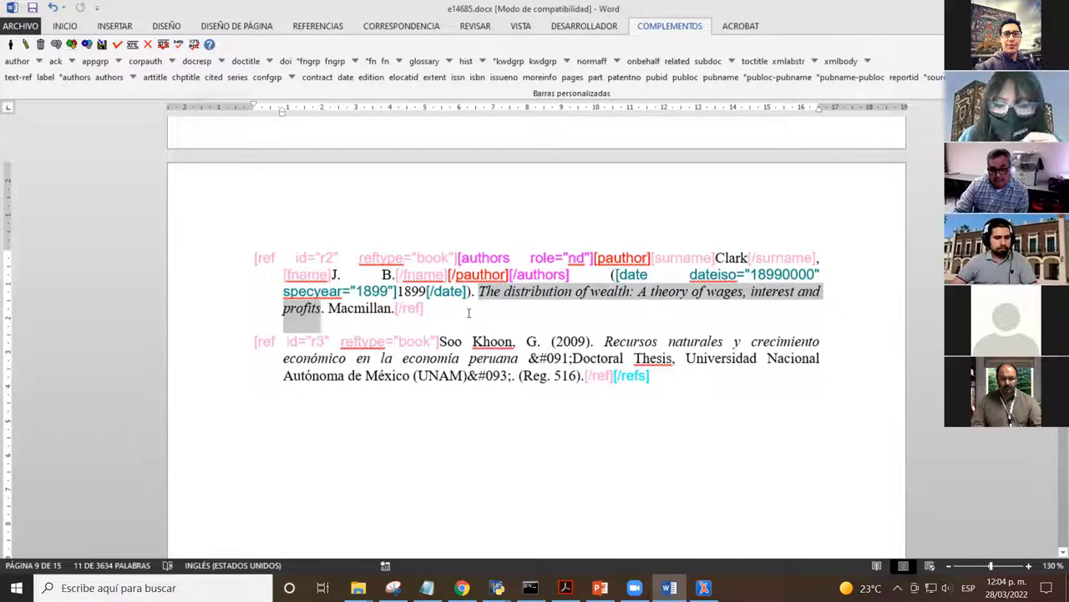
- Tag the book title "The distribution of wealth: A theory of wages, interest and profits" in reference r2 as source
left_click(478, 294)
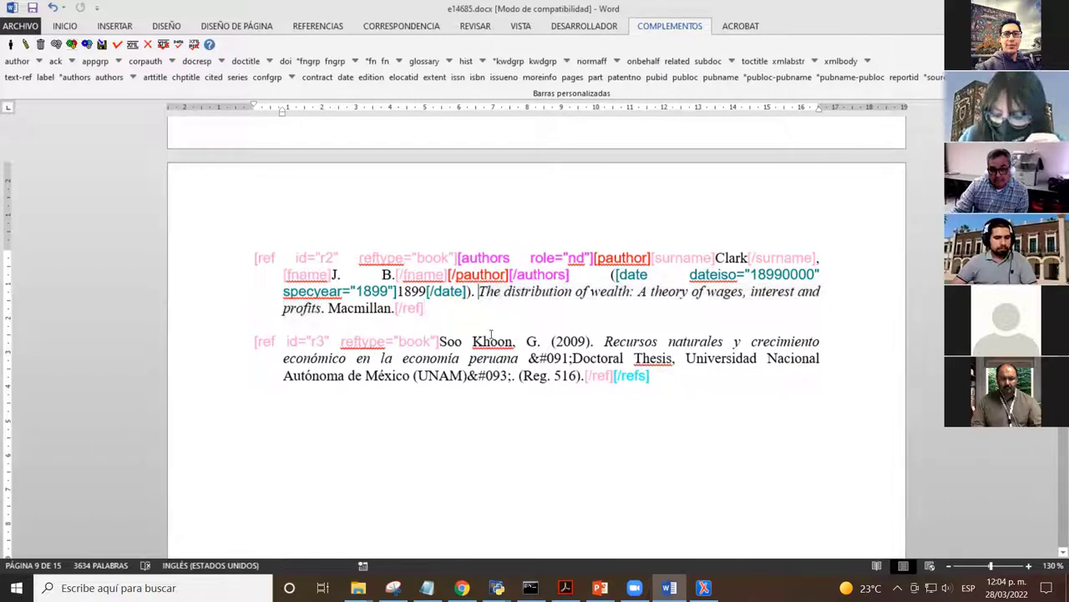
key("shift+End")
key("shift+Right")
key("shift+Right")
key("shift+Right")
key("shift+Right")
key("shift+Right")
key("shift+Right")
key("shift+Right")
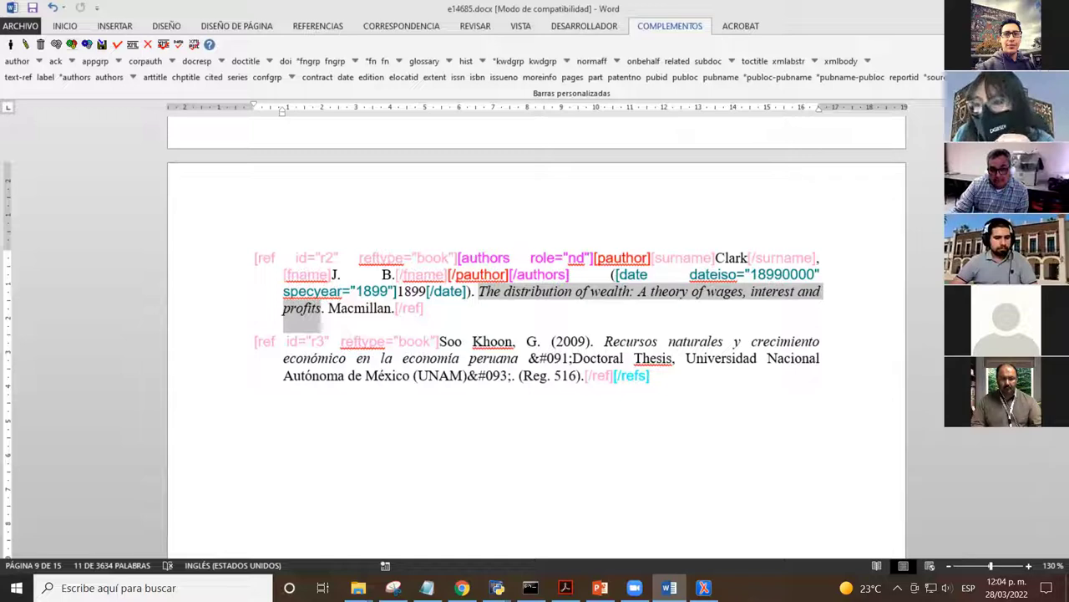
left_click(939, 79)
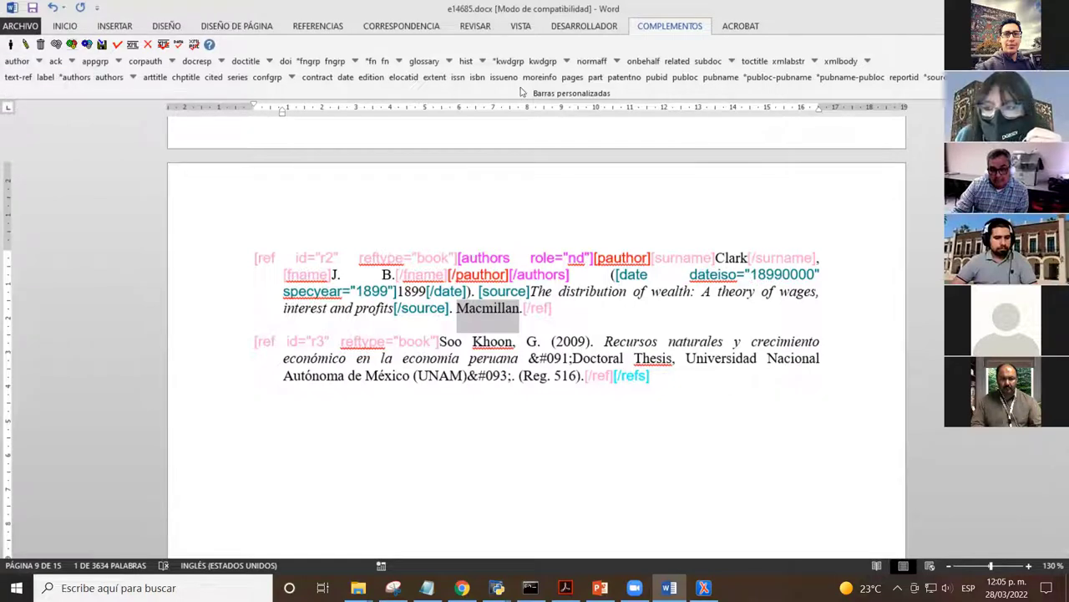
- Tag the publisher Macmillan in reference r2 as pubname
left_click(723, 77)
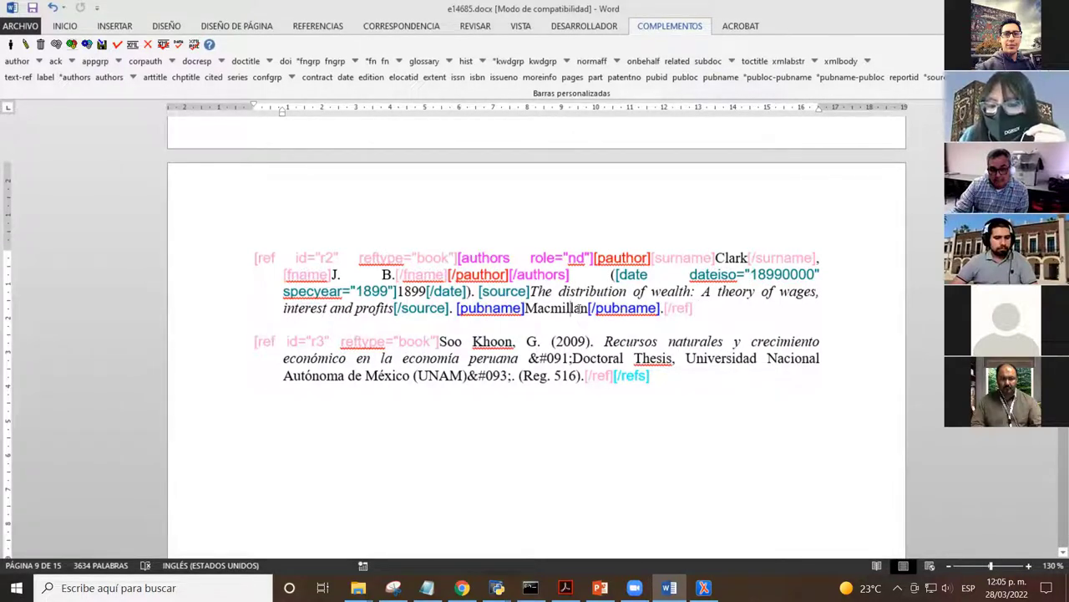
double_click(571, 308)
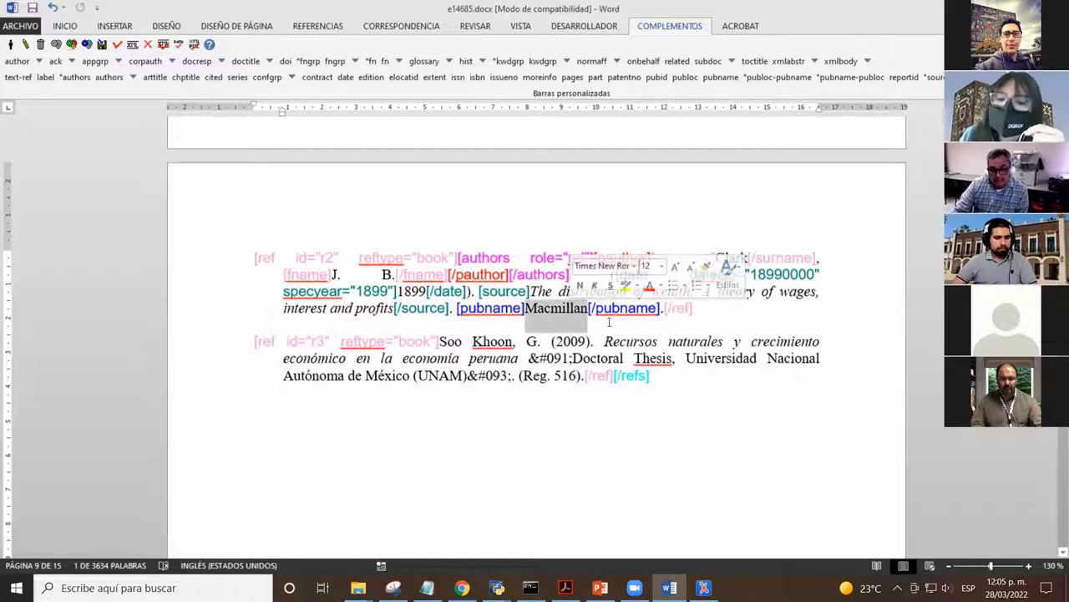
left_click(571, 308)
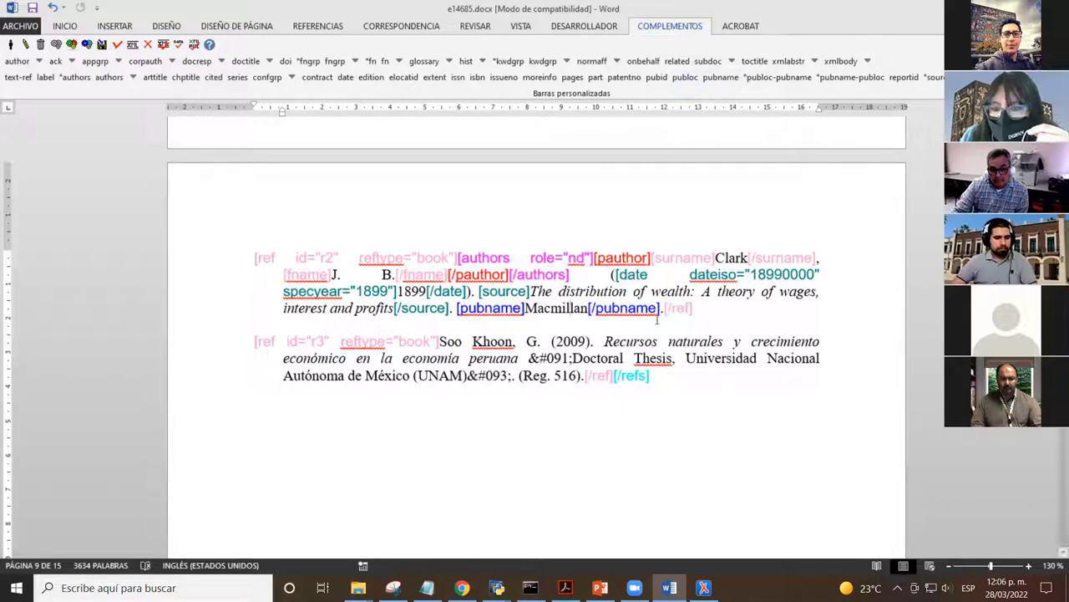
double_click(547, 309)
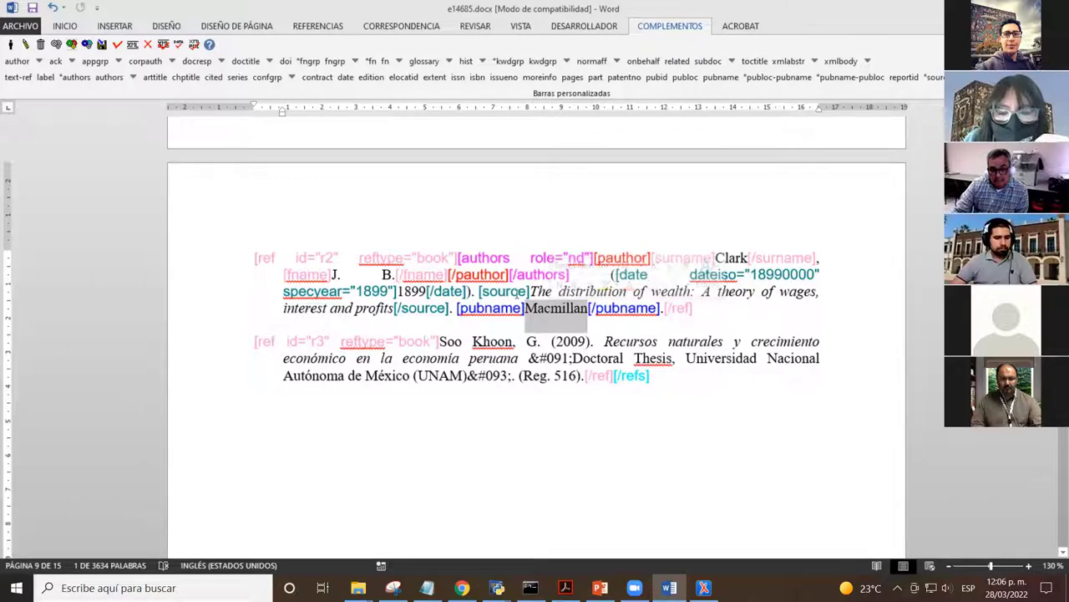
left_click(710, 309)
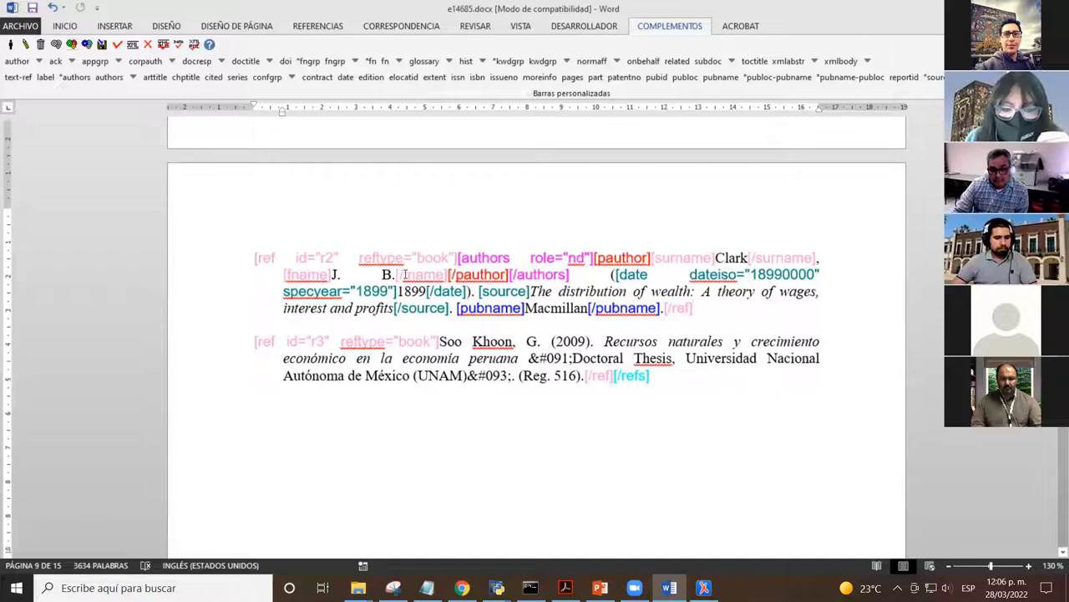
- Tag the author's full name in reference r3 as *authors, leaving role as No definido
scroll(404, 275, "down", 1)
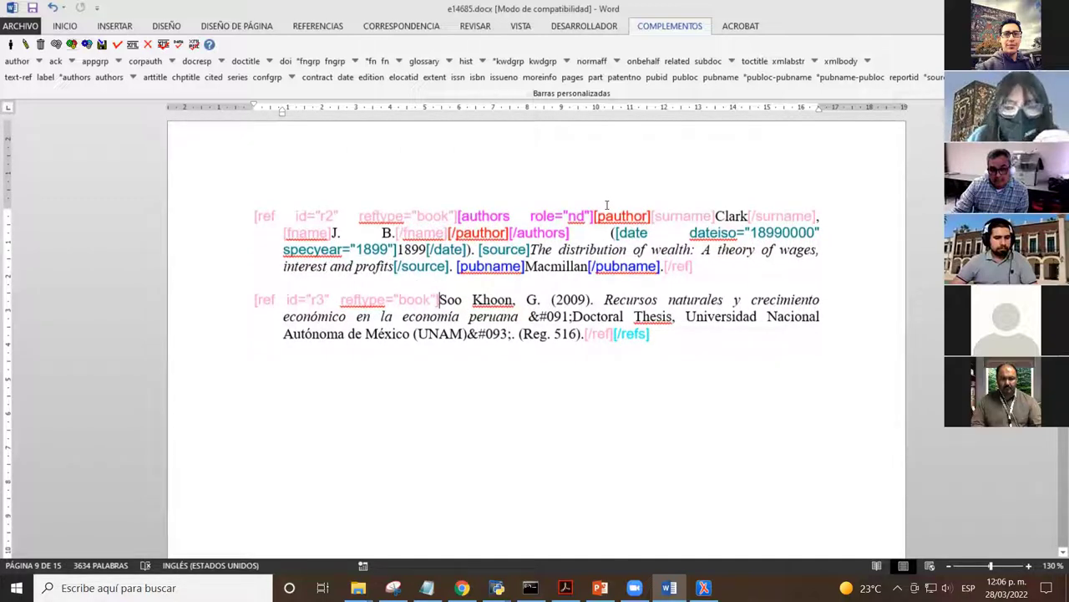
key("ctrl+shift+Right")
key("ctrl+shift+Right")
key("ctrl+shift+Right")
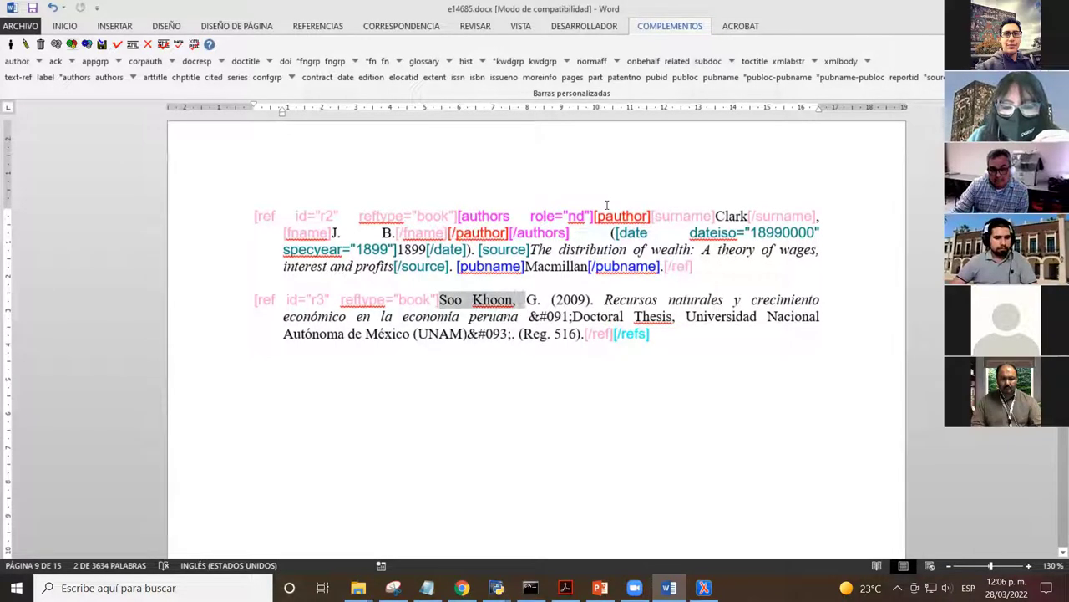
key("ctrl+shift+Right")
key("ctrl+shift+Right")
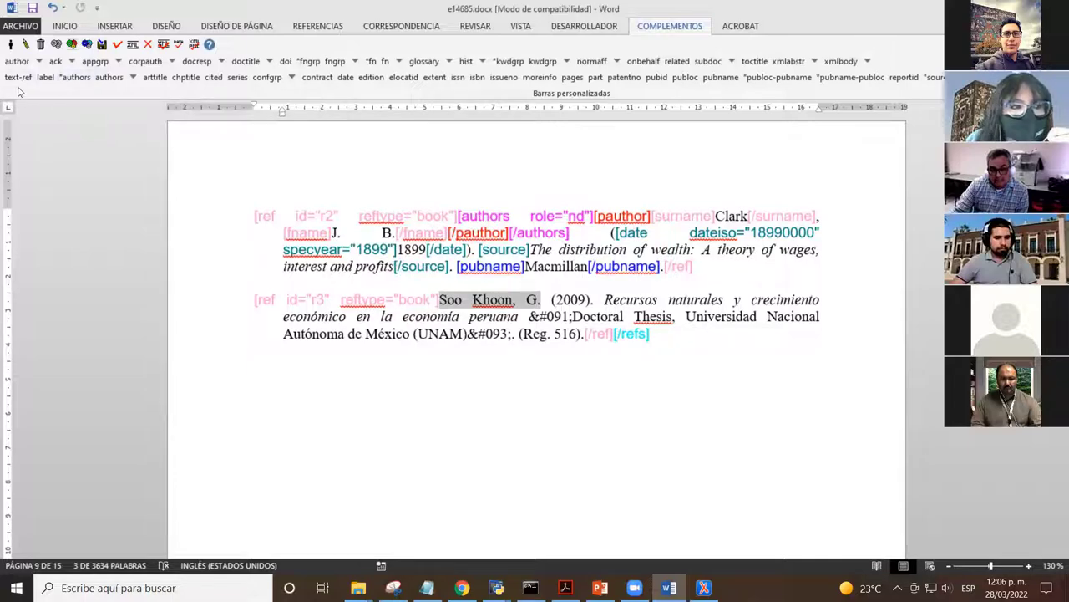
left_click(74, 77)
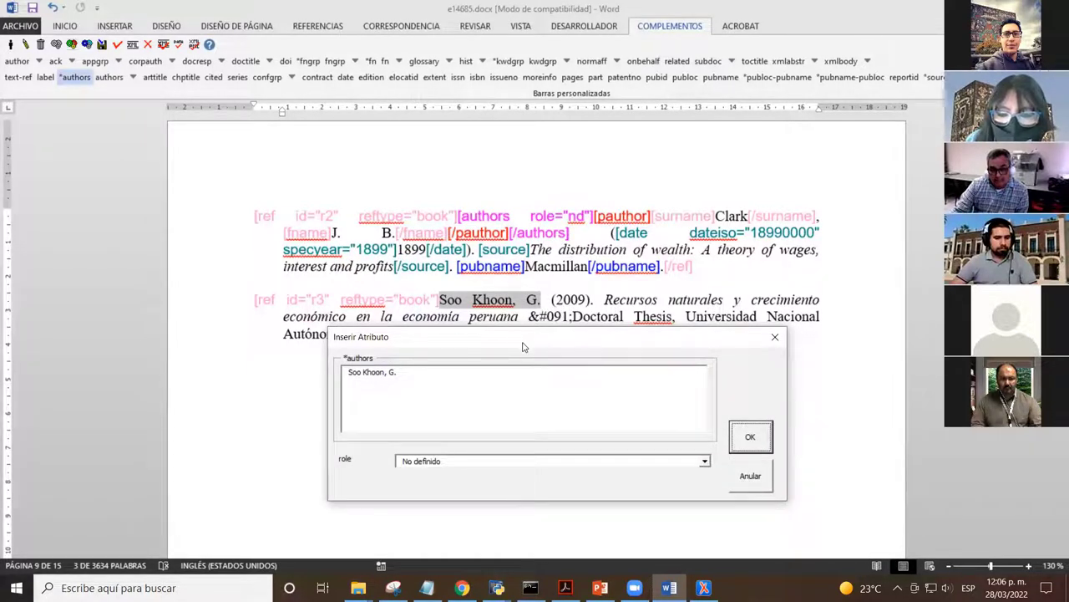
left_click_drag(528, 331, 525, 201)
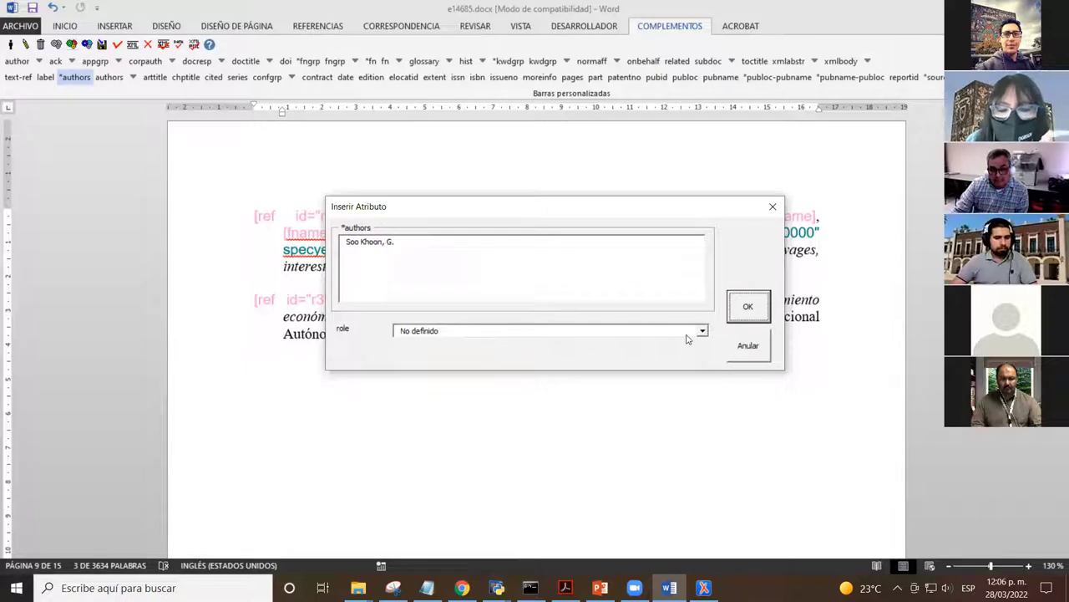
left_click(747, 307)
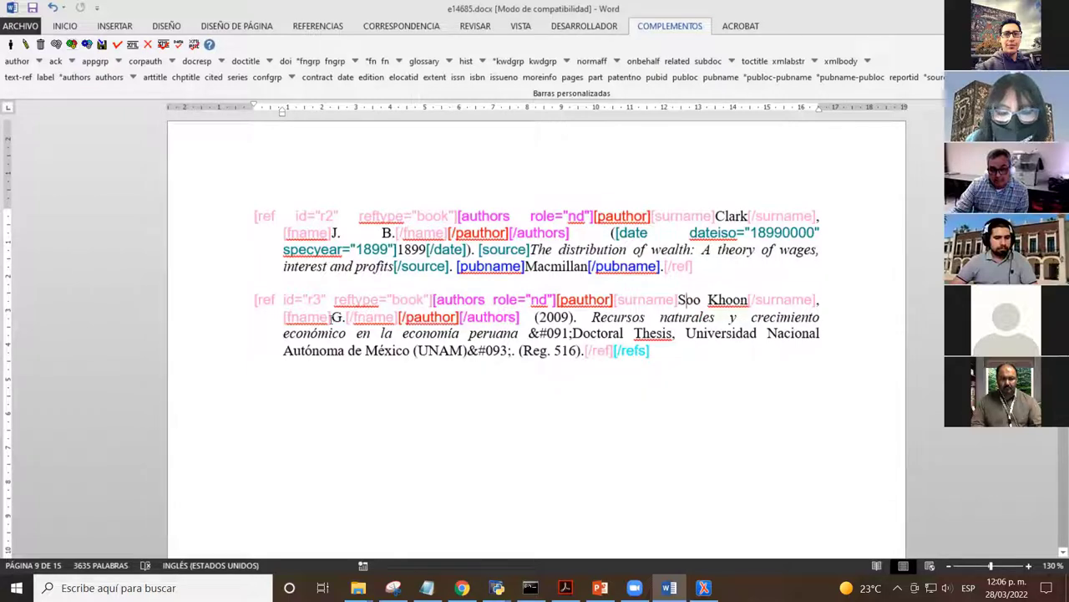
- Check the authors, pauthor, surname and fname tags around the author's name in reference r3
left_click_drag(678, 300, 748, 301)
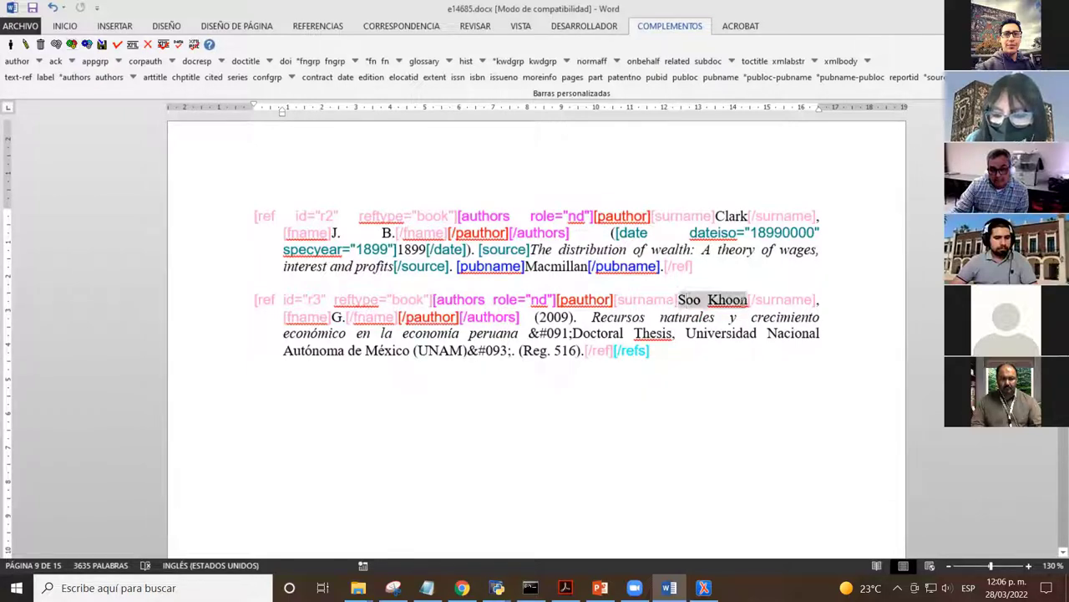
left_click_drag(331, 317, 343, 318)
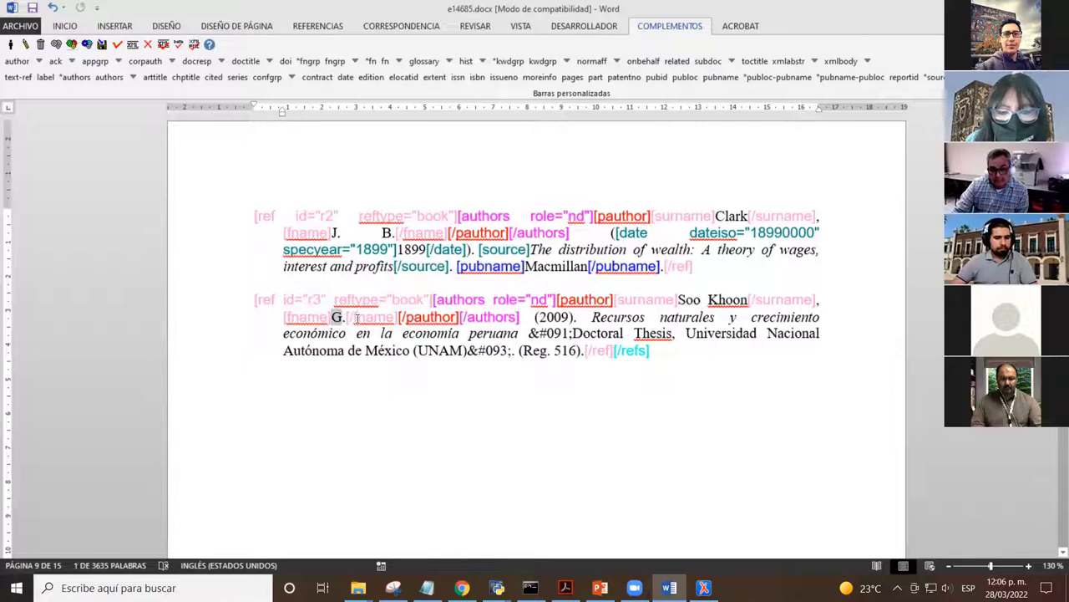
left_click(356, 318)
left_click(454, 299)
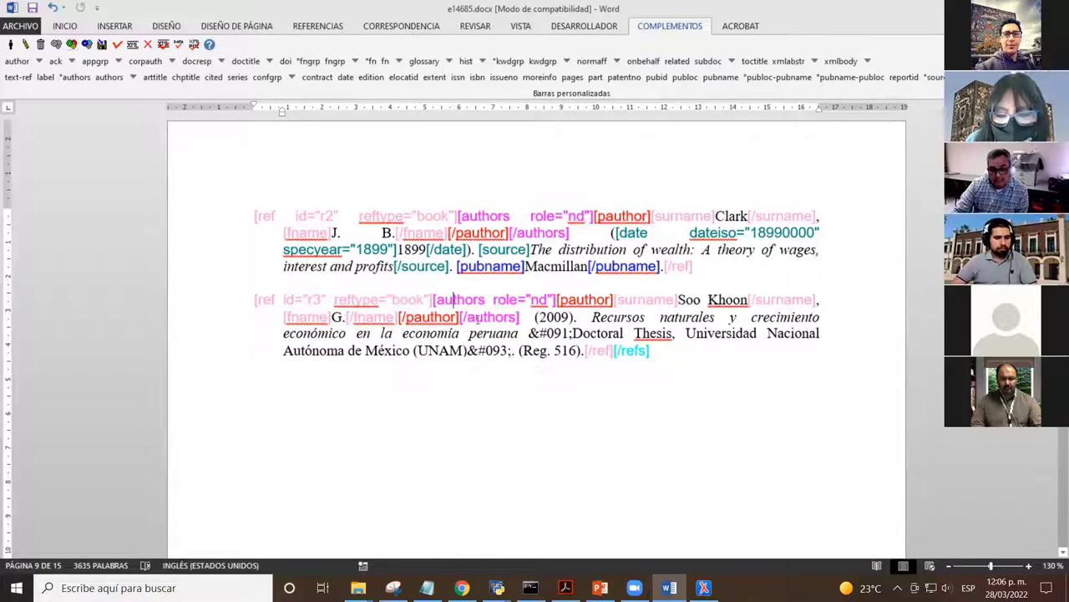
key("Left")
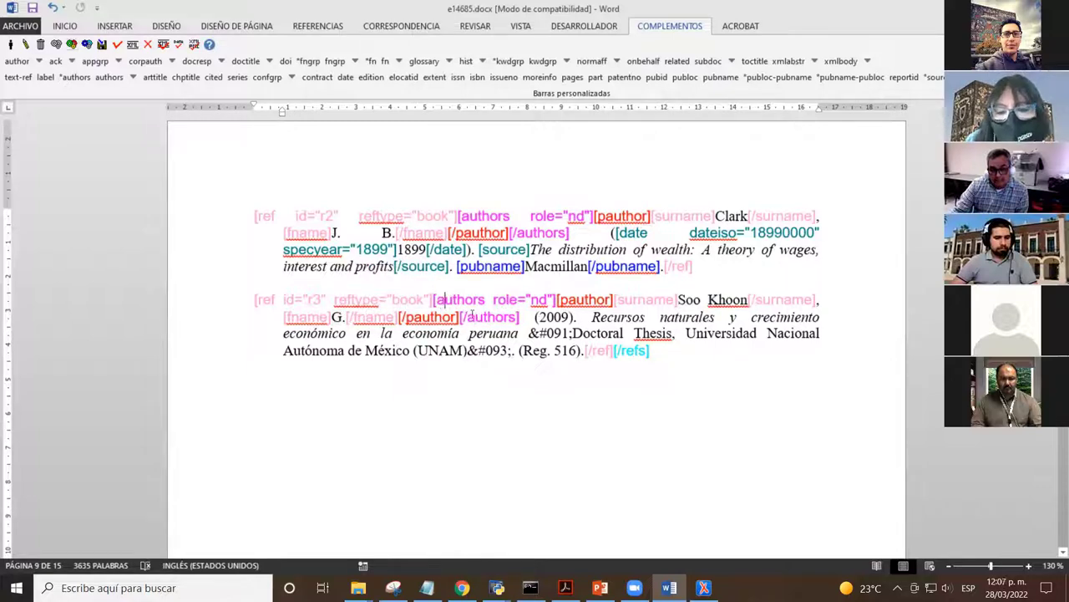
left_click(474, 316)
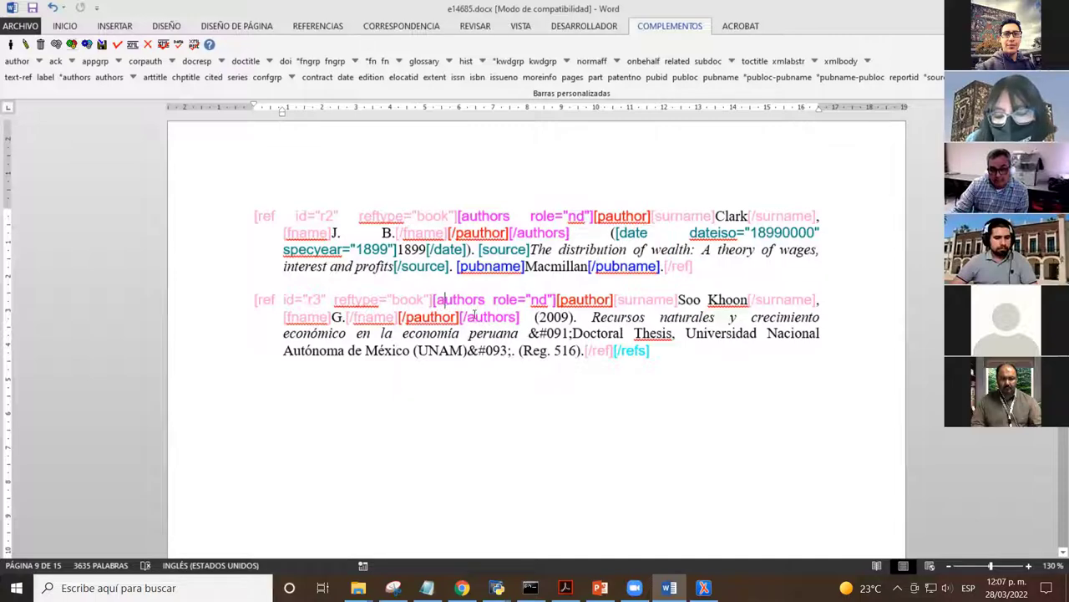
key("Right")
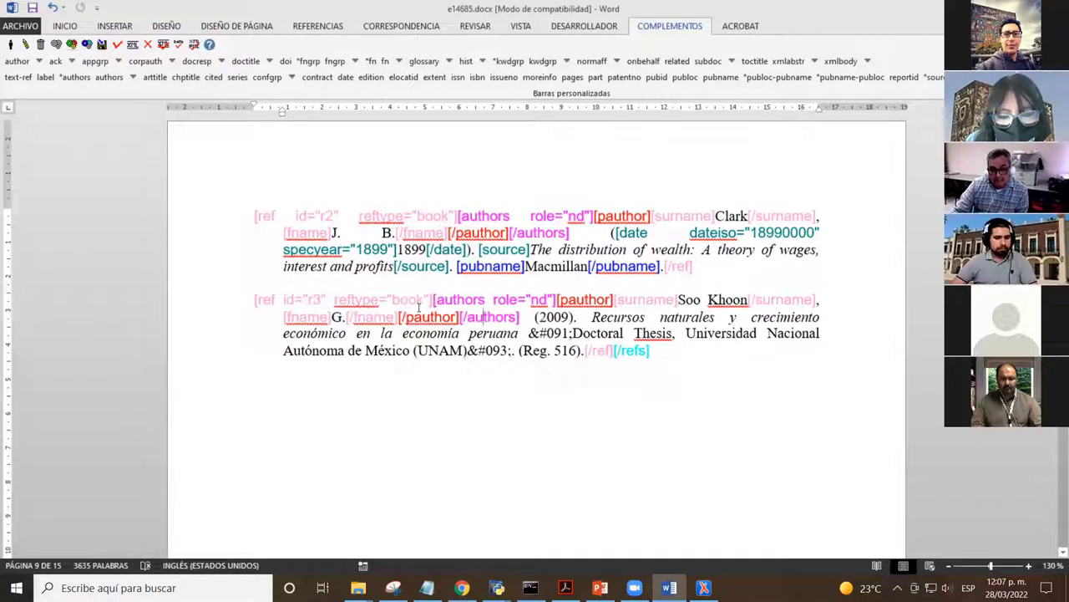
left_click_drag(424, 301, 545, 304)
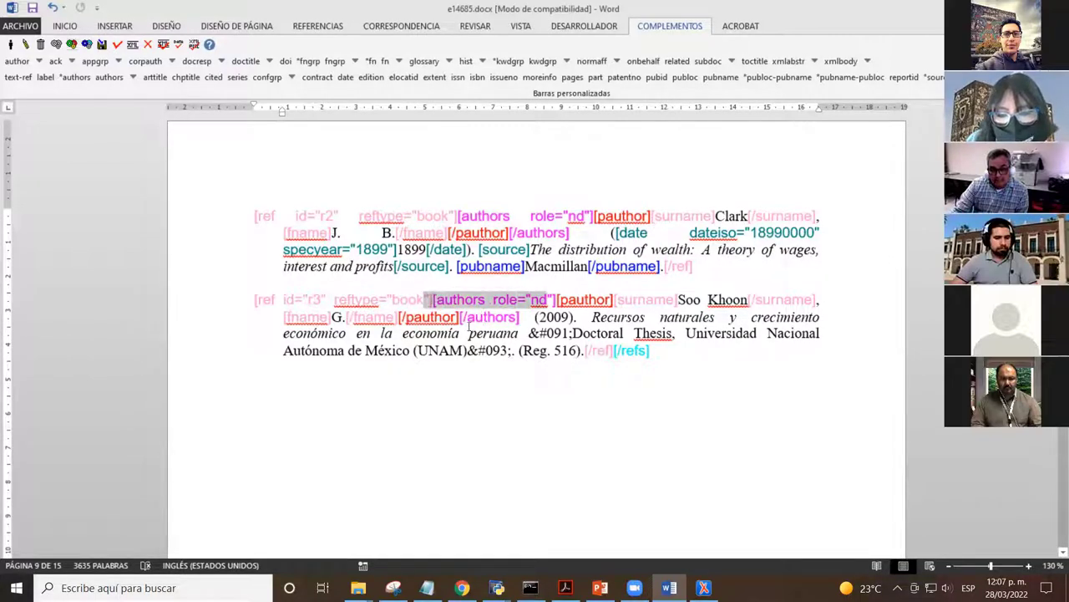
left_click(473, 325)
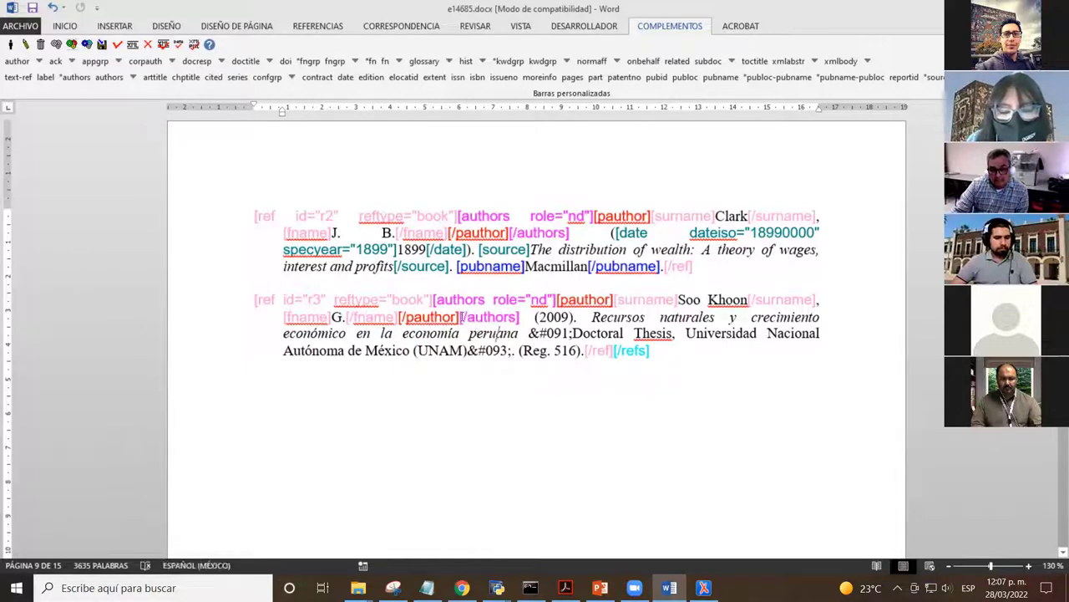
double_click(463, 318)
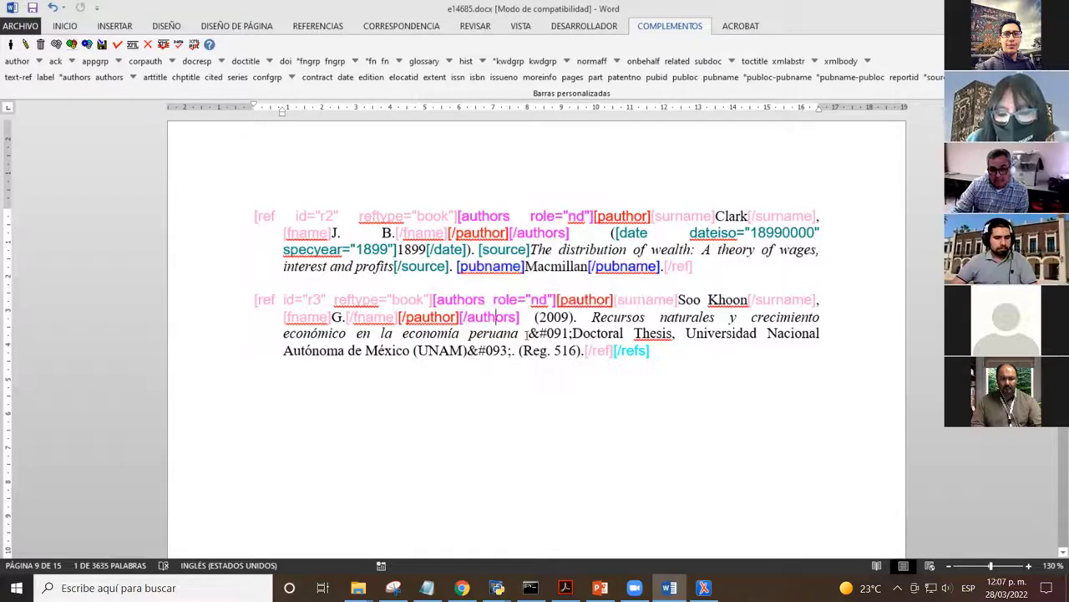
left_click(495, 317)
left_click(520, 317)
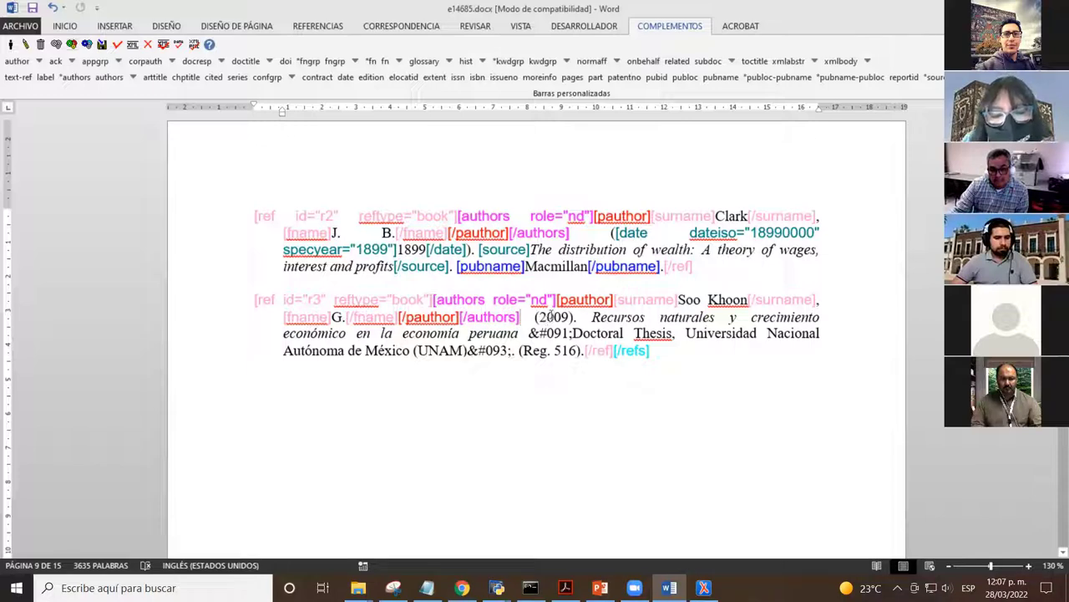
- Tag the year 2009 in reference r3 as date, with dateiso 20090000 and specyear 2009
double_click(552, 316)
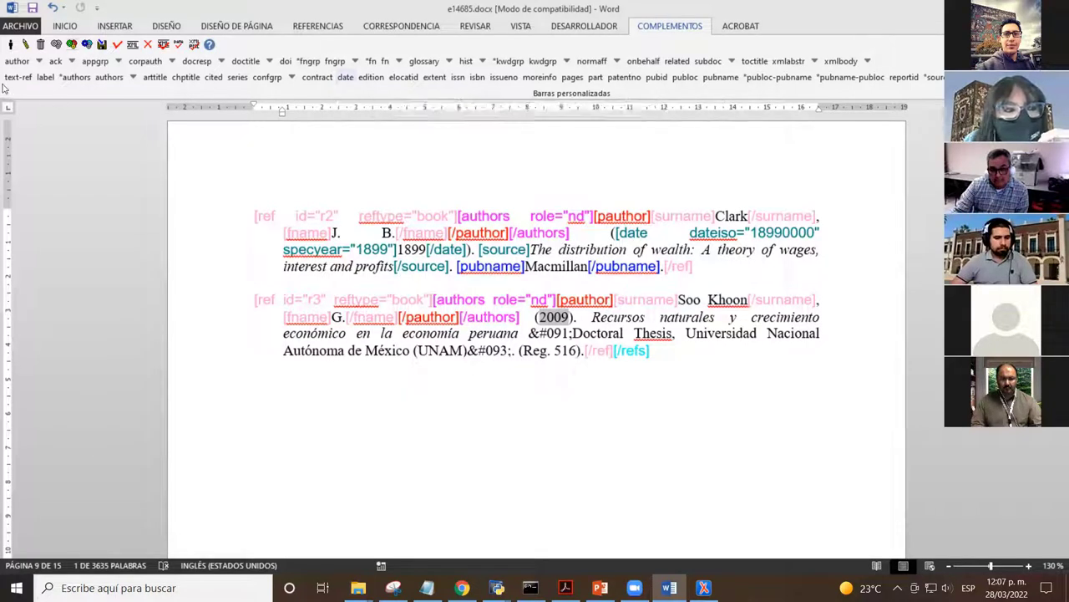
left_click(343, 78)
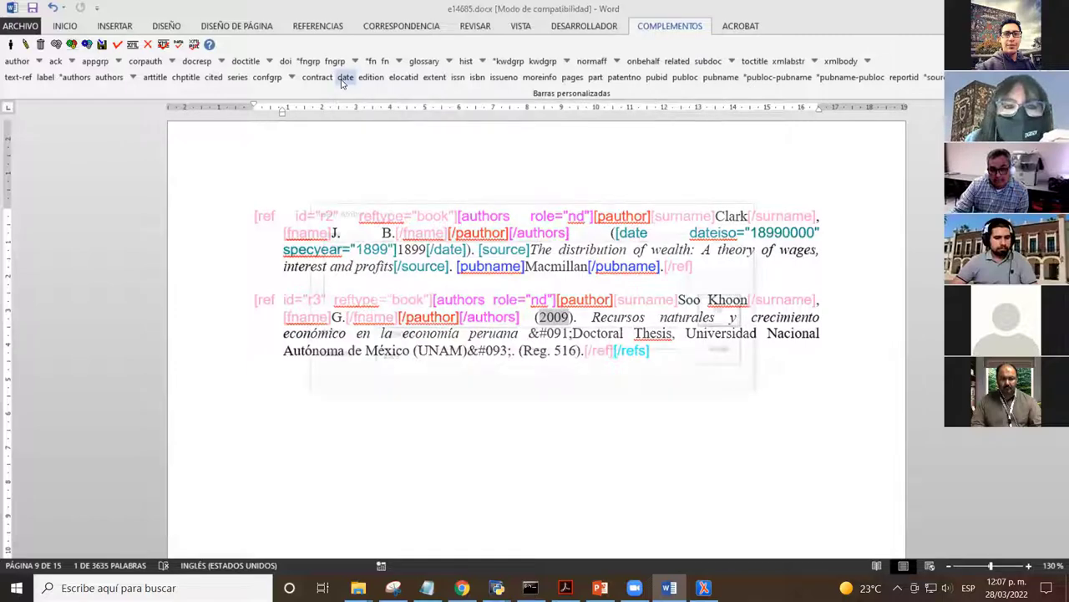
left_click(429, 338)
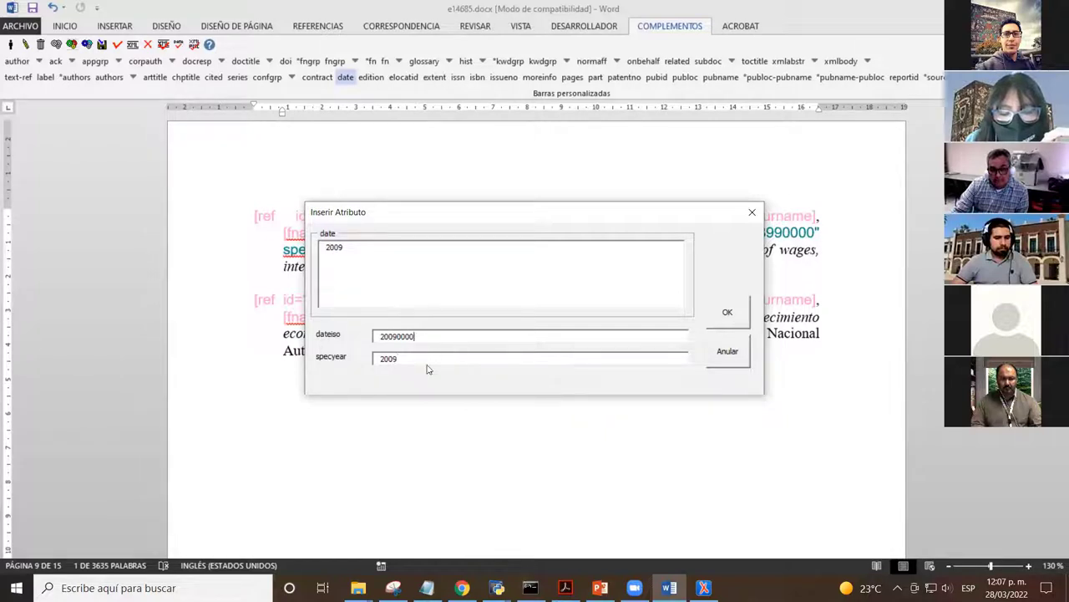
left_click(727, 315)
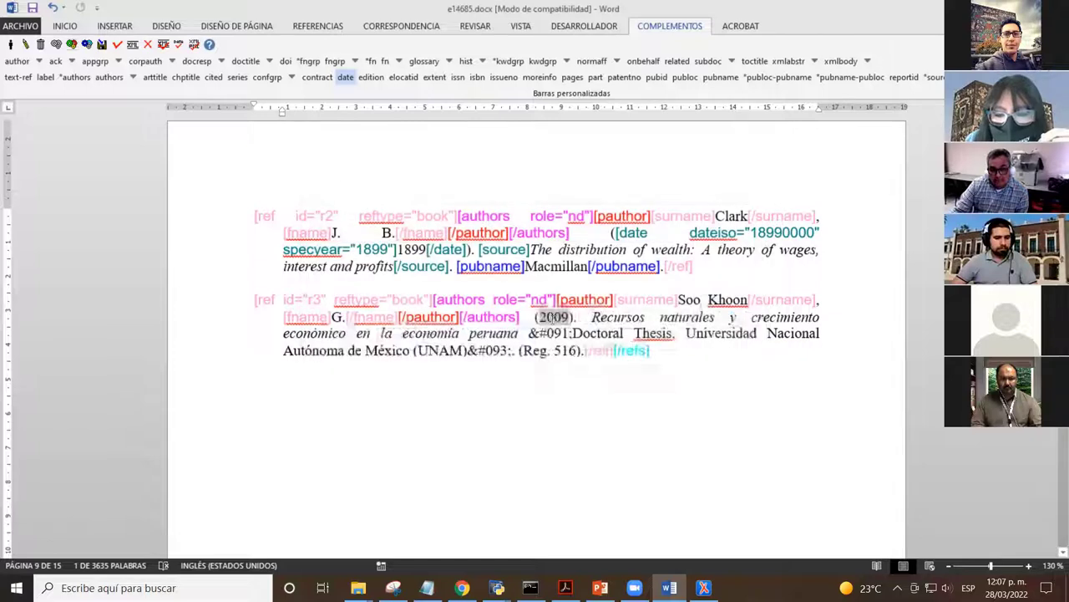
- Tag the title "Recursos naturales y crecimiento económico en la economía peruana" in reference r3 as source
left_click(486, 334)
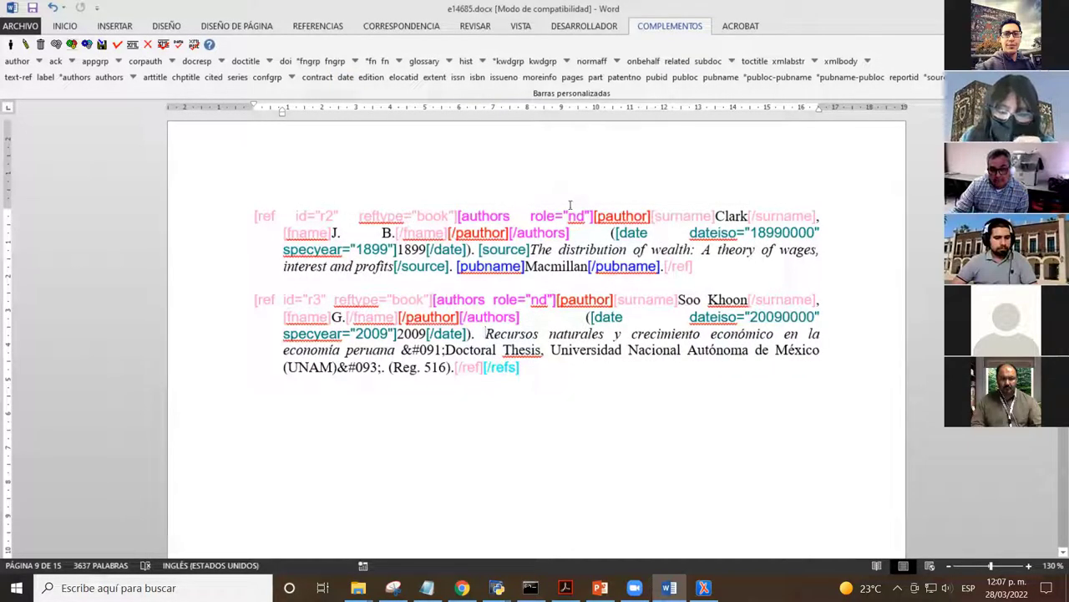
double_click(531, 349)
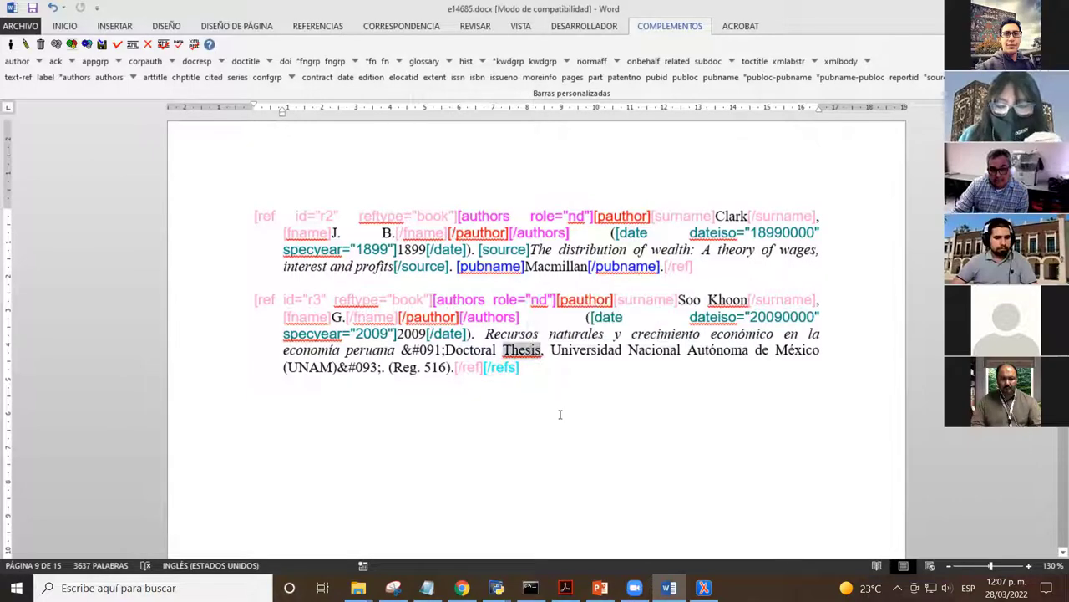
left_click(480, 333)
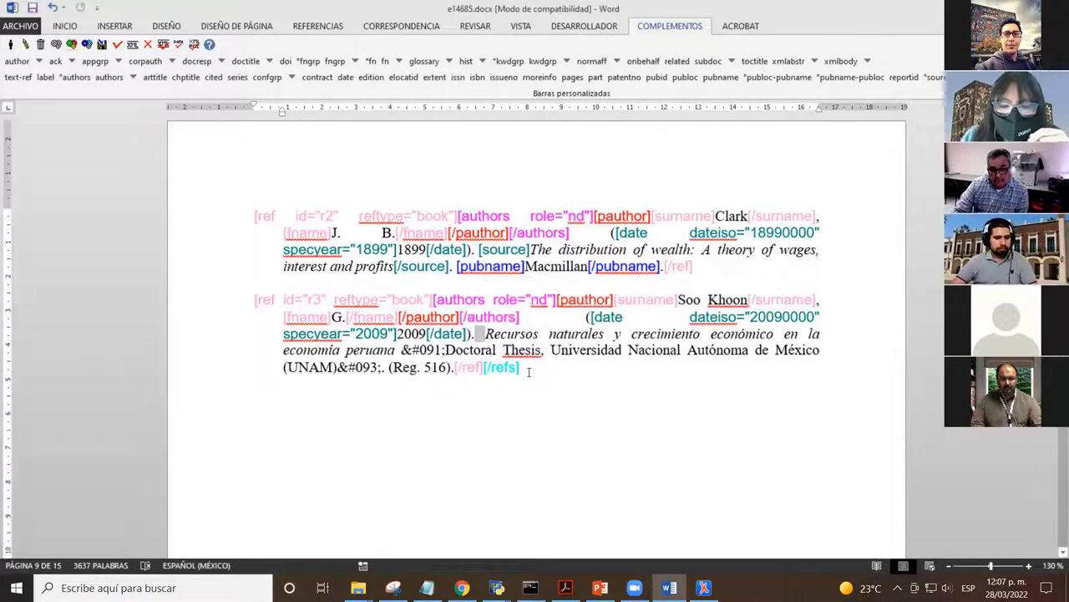
key("Right")
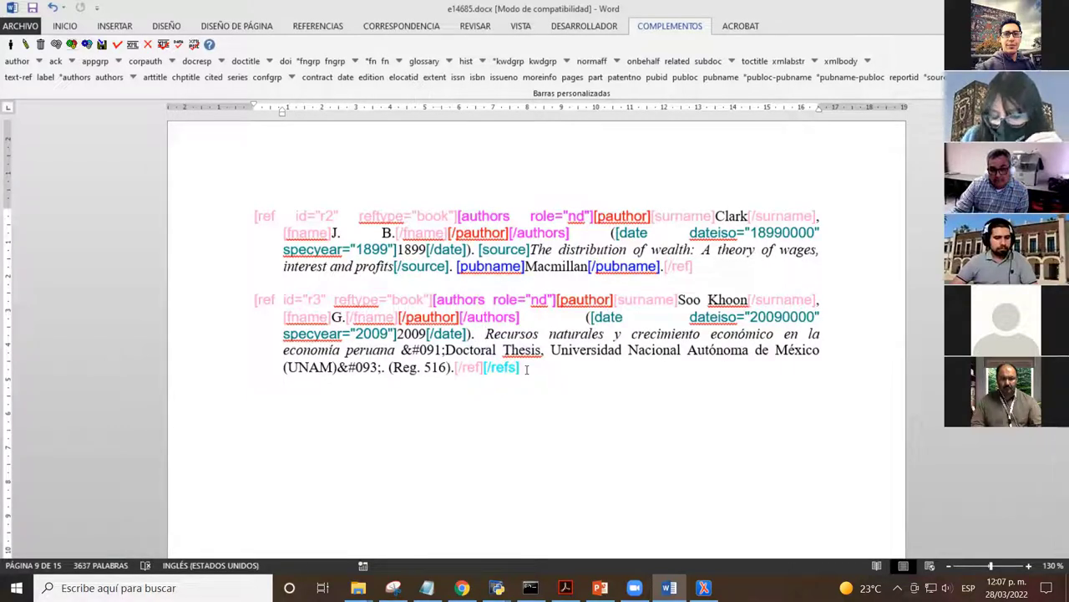
key("shift+End")
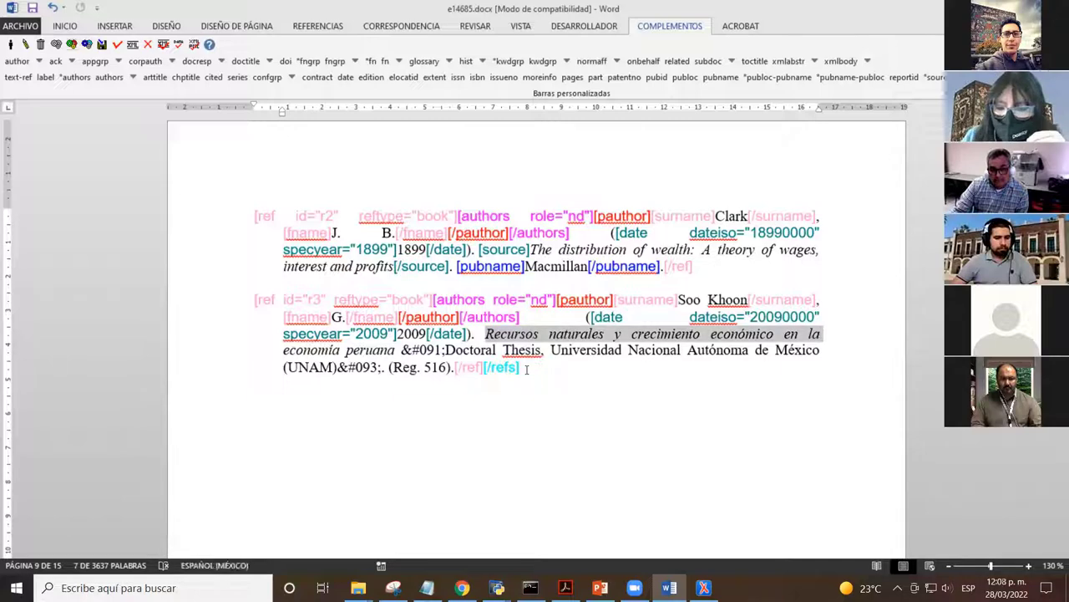
key("shift+Right")
key("shift+Right")
key("shift+Right")
key("shift+Right")
key("shift+Right")
key("shift+Right")
key("shift+Right")
key("shift+Right")
key("shift+Right")
key("shift+Right")
key("shift+Right")
key("shift+Right")
key("shift+Right")
key("shift+Right")
key("shift+Right")
key("shift+Right")
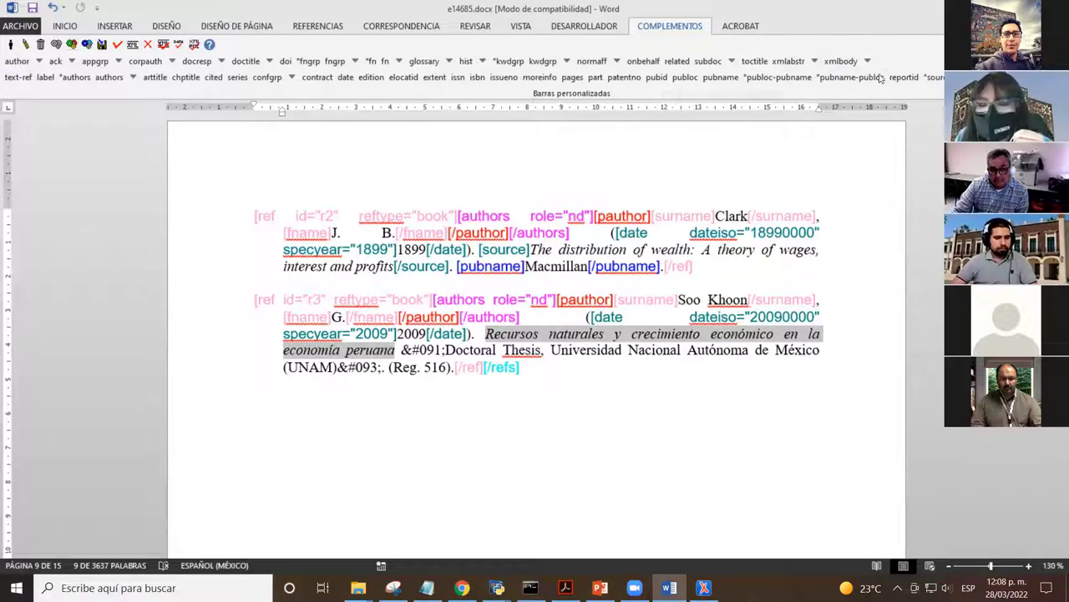
left_click(937, 78)
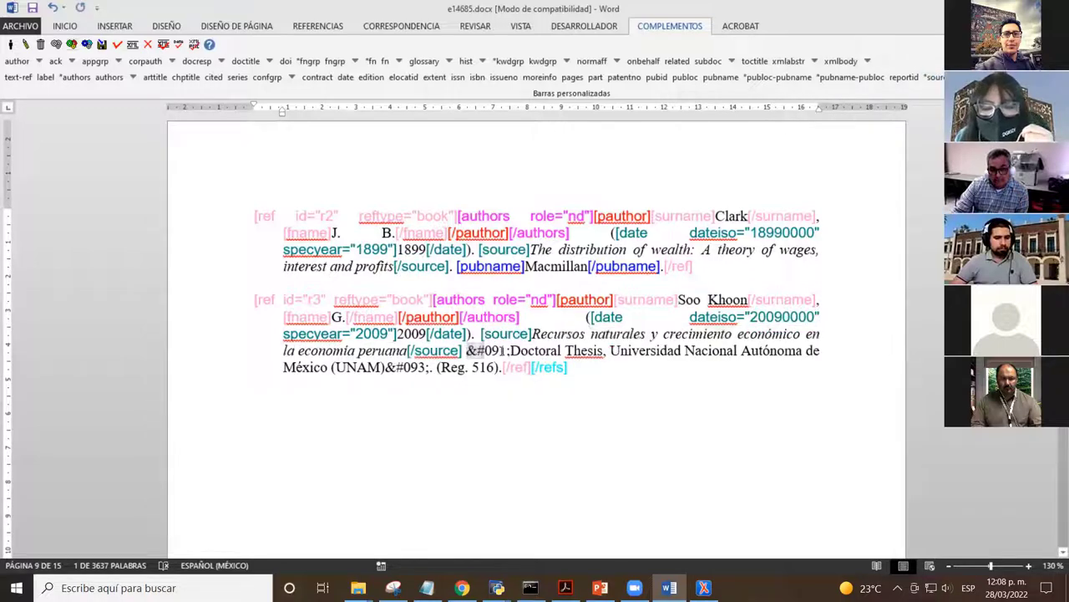
- Select the text "Doctoral Thesis, Universidad Nacional Autónoma de México (UNAM)" in reference r3
left_click(502, 351)
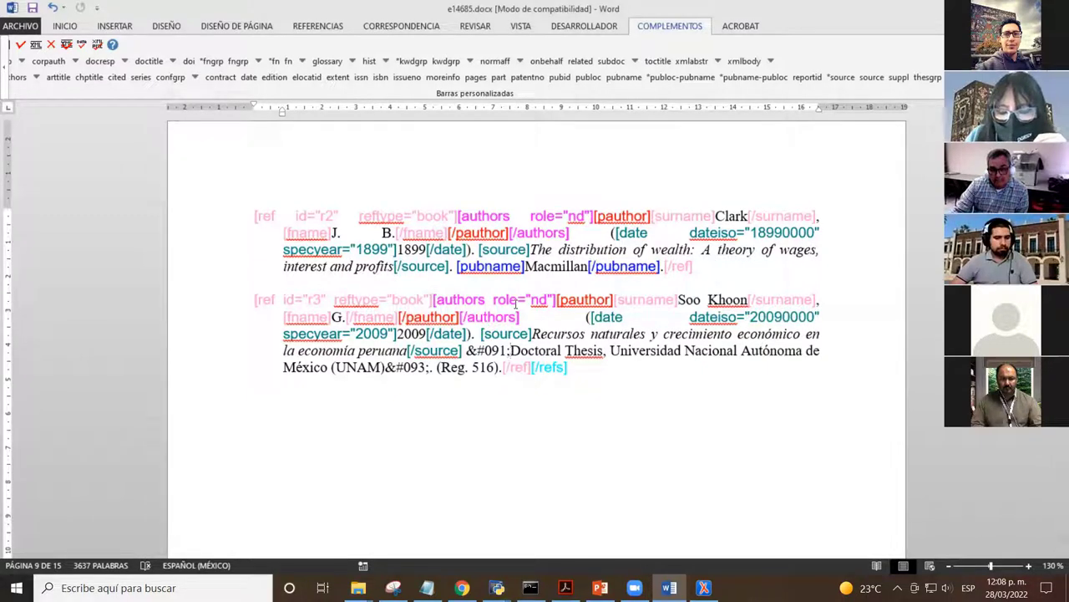
key("shift+Down")
key("shift+Down")
key("shift+Left")
key("shift+Left")
key("shift+Left")
key("shift+Left")
key("shift+Left")
key("shift+Left")
key("shift+Left")
key("shift+Left")
key("shift+Left")
key("shift+Left")
key("shift+Left")
key("shift+Left")
key("shift+Left")
key("shift+Left")
key("shift+Left")
key("shift+Left")
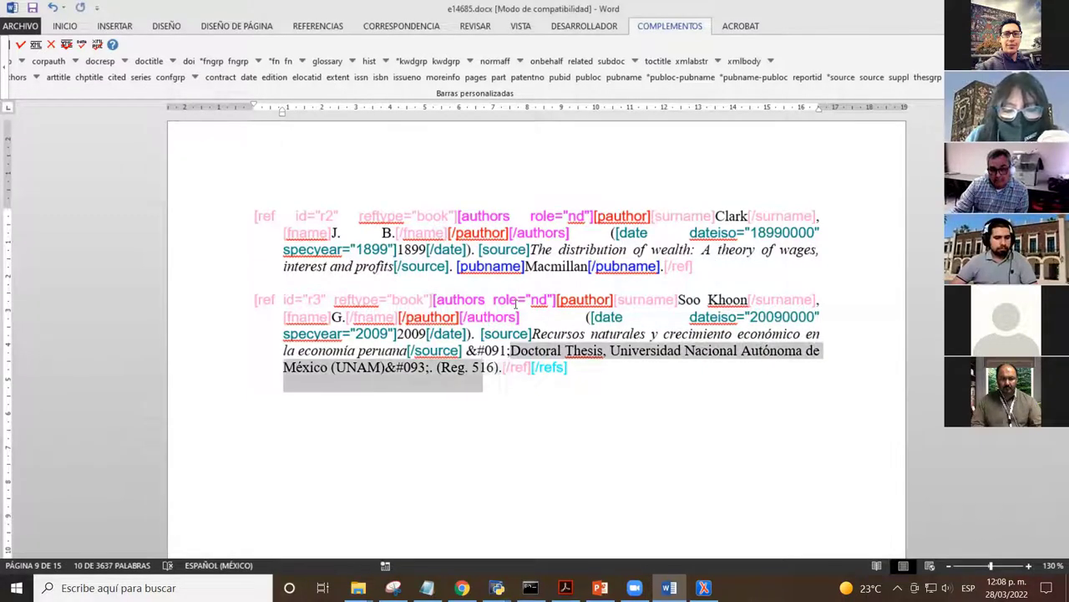
key("shift+Left")
key("shift+Left")
key("shift+Left")
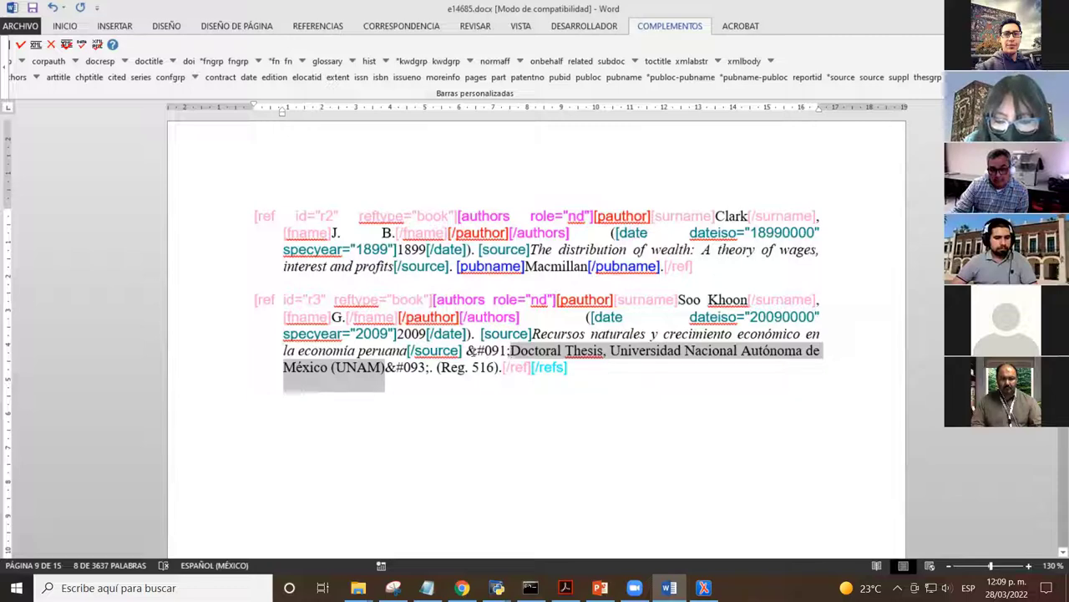
- Examine the &#091; code in front of "Doctoral Thesis" in reference r3
double_click(499, 350)
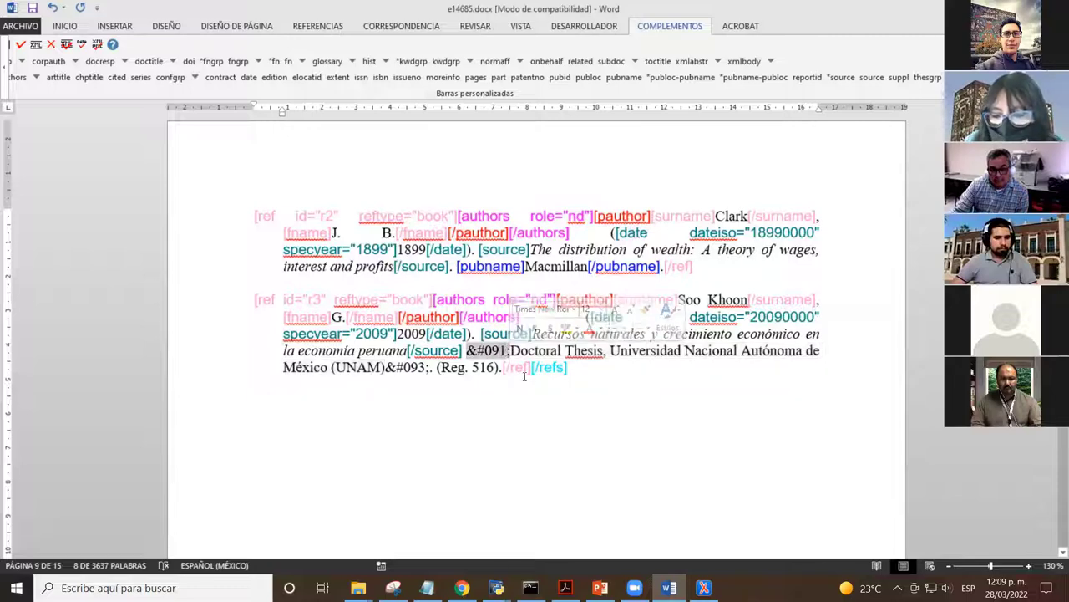
left_click_drag(466, 351, 506, 350)
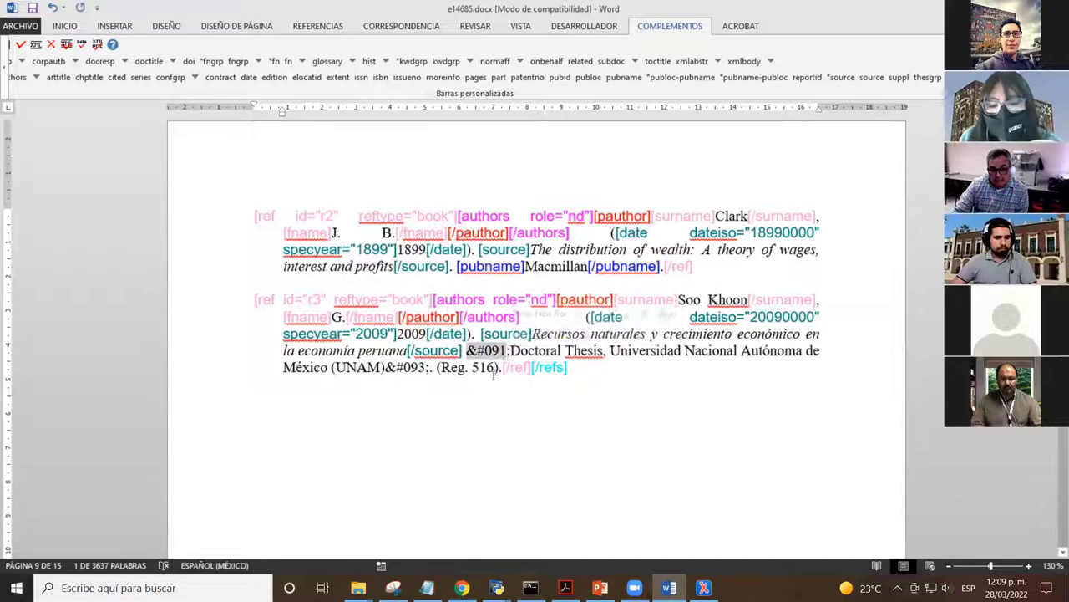
left_click(506, 355)
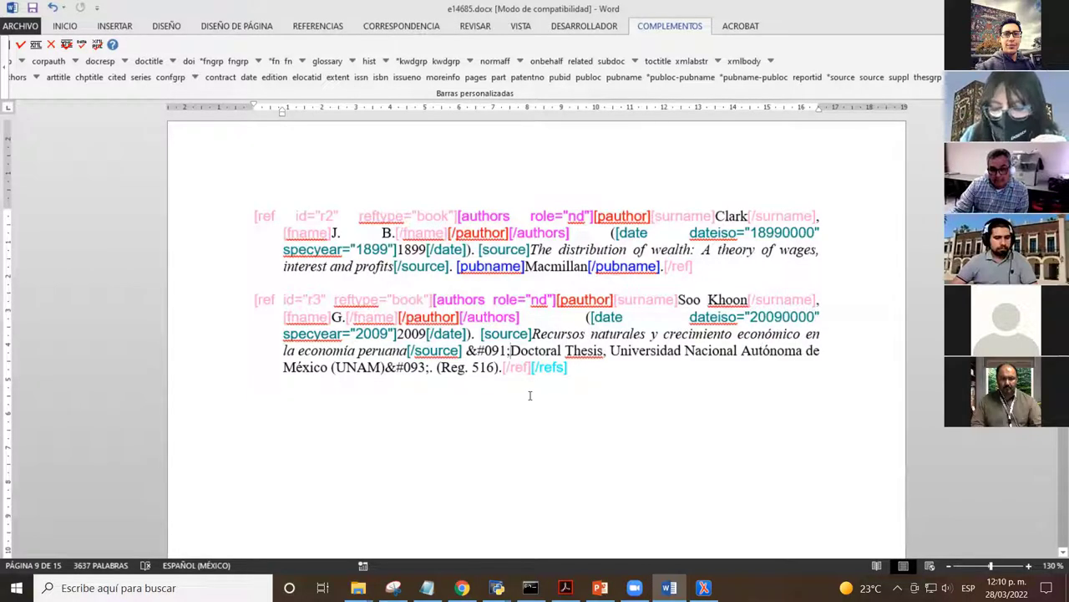
- Tag "Doctoral Thesis, Universidad Nacional Autónoma de México (UNAM)" in reference r3 as thesgrp
key("shift+End")
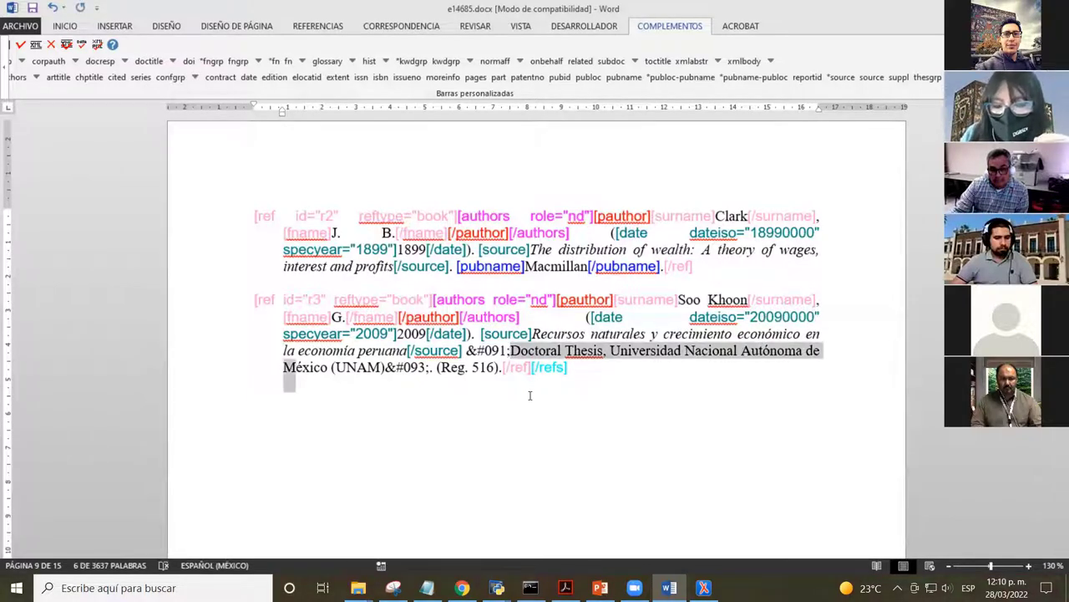
key("shift+Right")
key("shift+Right")
key("shift+Right")
key("shift+Right")
key("shift+Right")
key("shift+Right")
key("shift+Right")
key("shift+Right")
key("shift+Right")
key("shift+Right")
key("shift+Right")
key("shift+Right")
key("shift+Right")
key("shift+Right")
key("shift+Right")
key("shift+Left")
key("shift+Left")
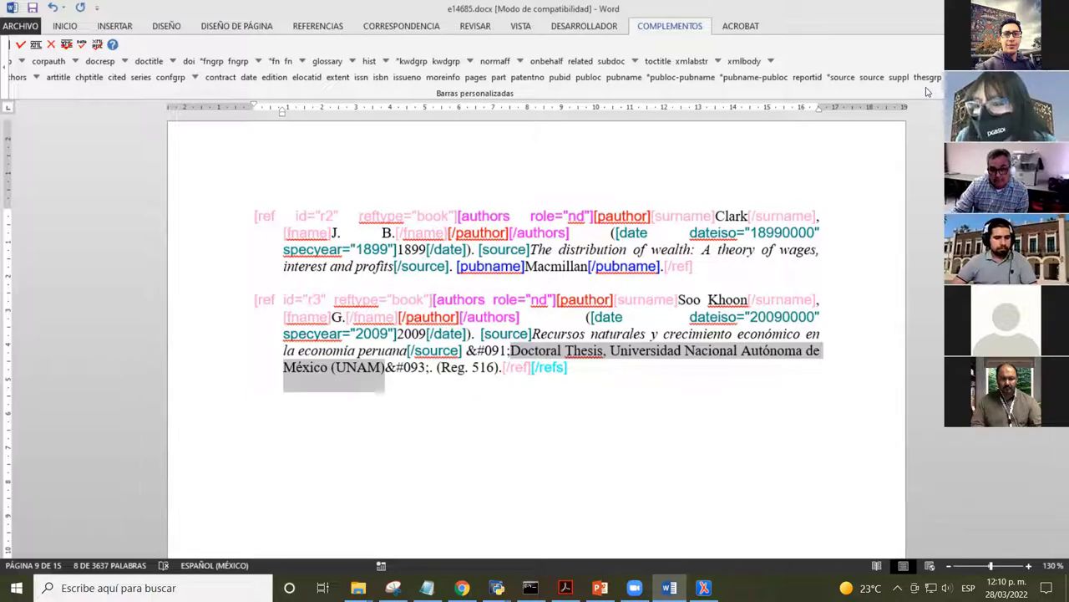
left_click(6, 92)
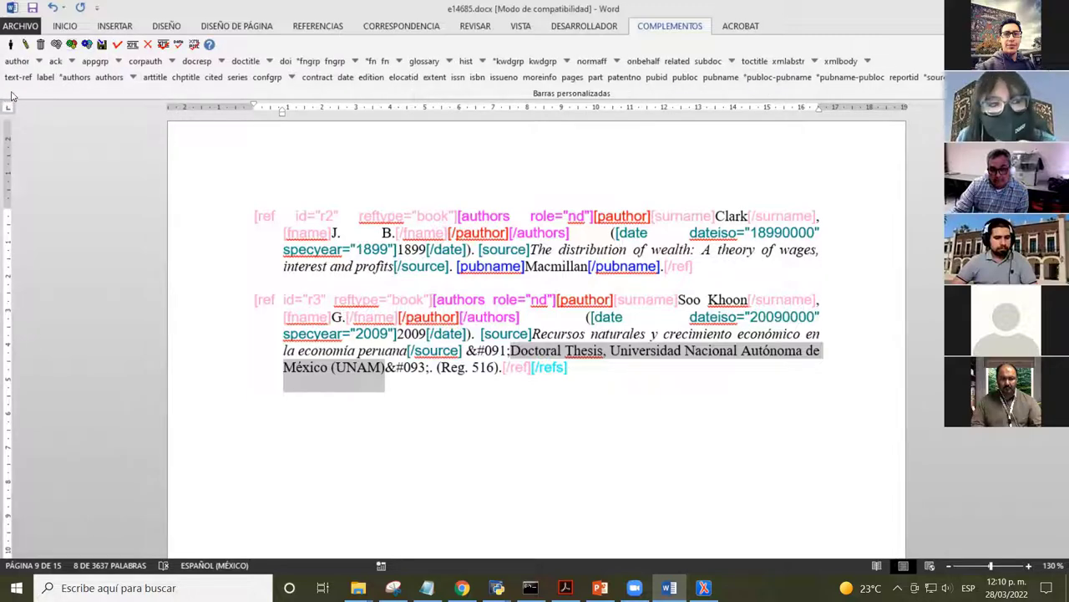
left_click(919, 96)
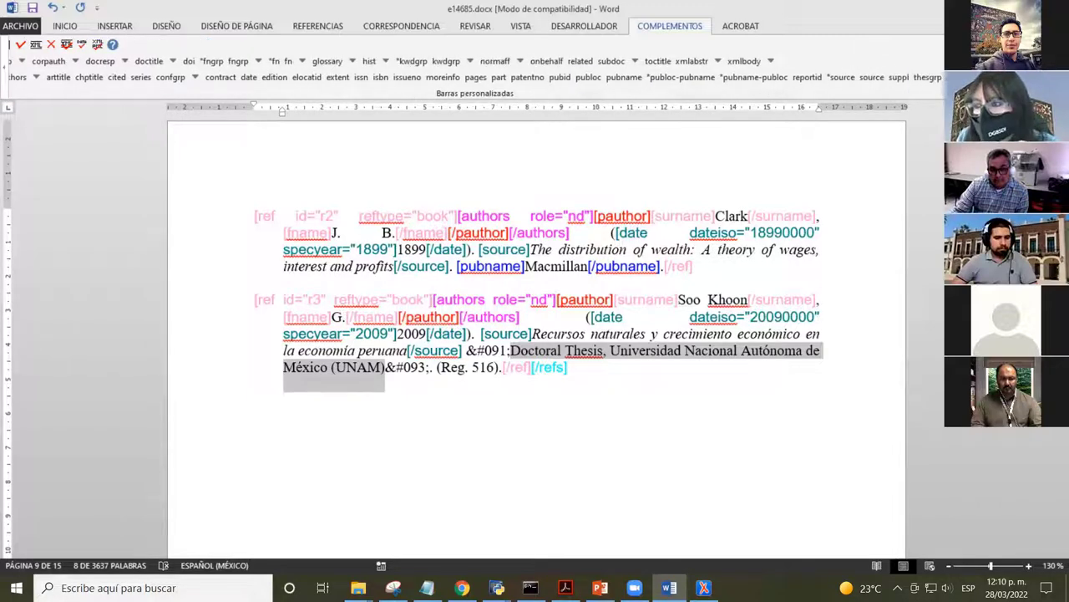
left_click(929, 79)
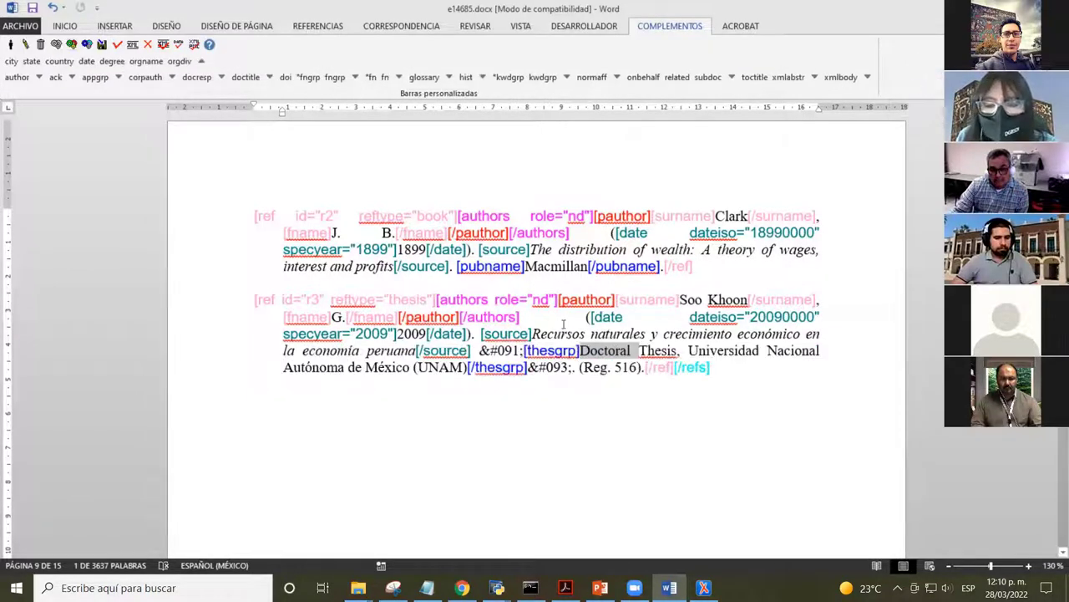
- Tag the word "Doctoral" inside the thesis group of reference r3 as degree
left_click(622, 363)
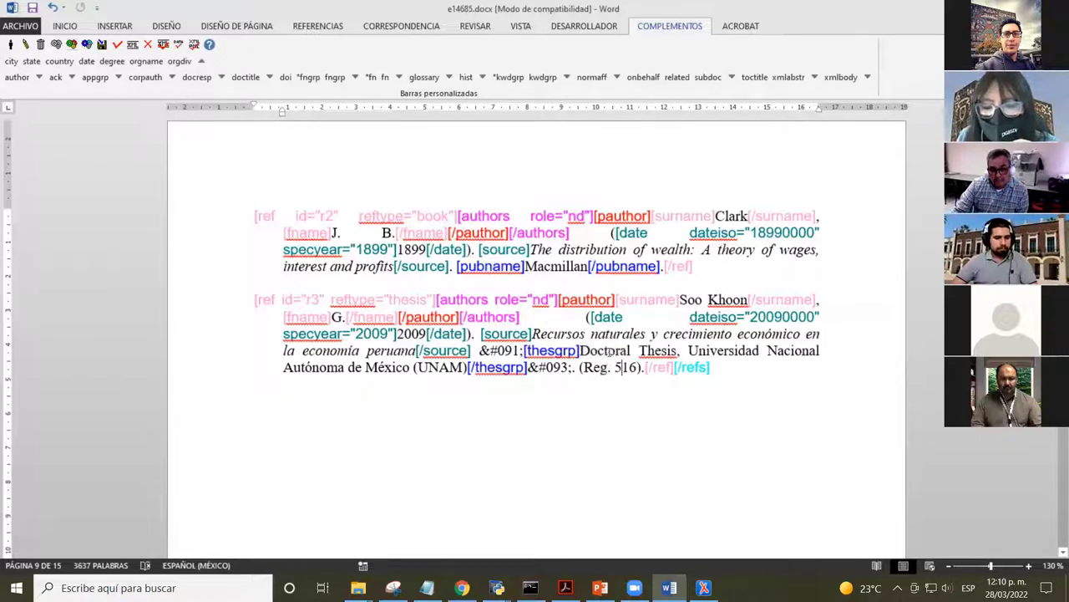
double_click(609, 352)
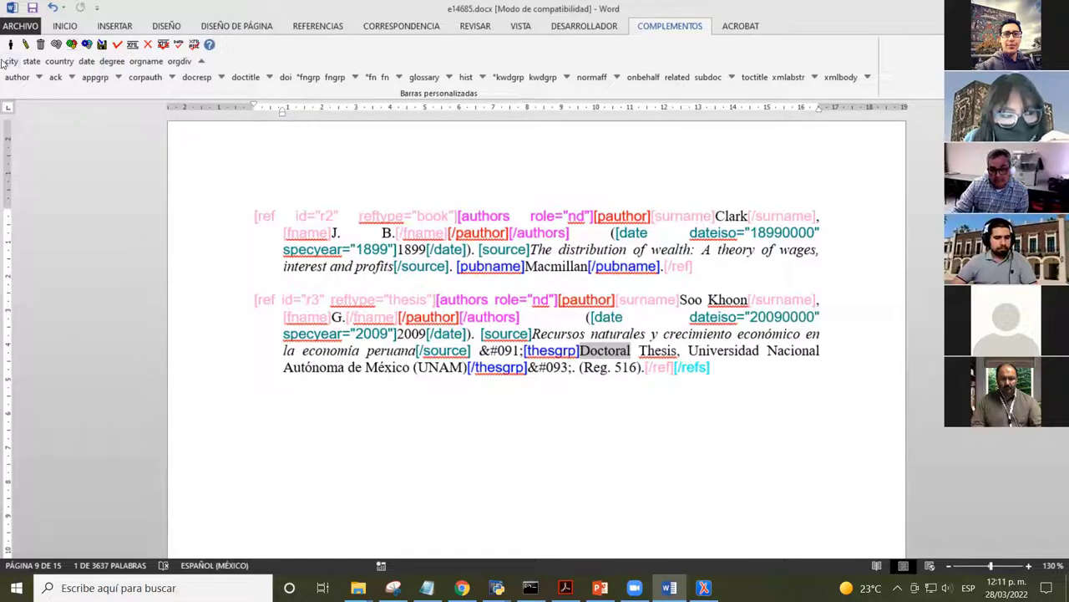
left_click(112, 62)
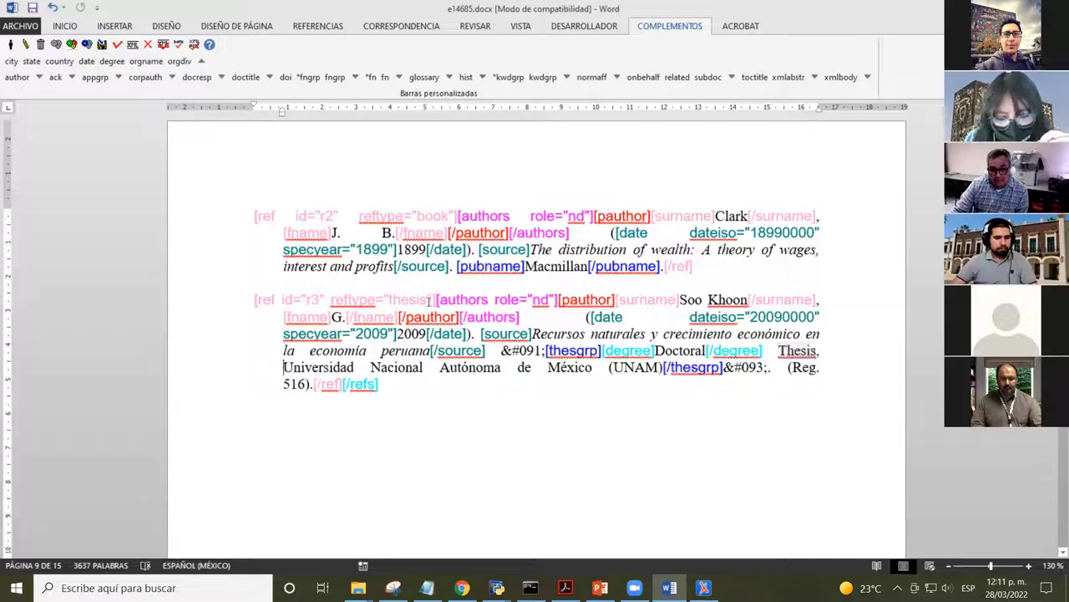
- Tag "Universidad Nacional Autónoma de México" inside the thesis group of reference r3 as orgname
left_click_drag(284, 368, 330, 368)
key("shift+Right")
key("shift+Right")
key("shift+Right")
key("shift+Right")
key("shift+Right")
key("shift+Right")
key("shift+Right")
key("shift+Right")
key("shift+Right")
key("shift+Right")
key("shift+Right")
key("shift+Right")
key("shift+Right")
key("shift+Right")
key("shift+Right")
key("shift+Right")
key("shift+Right")
key("shift+Right")
key("shift+Right")
key("shift+Right")
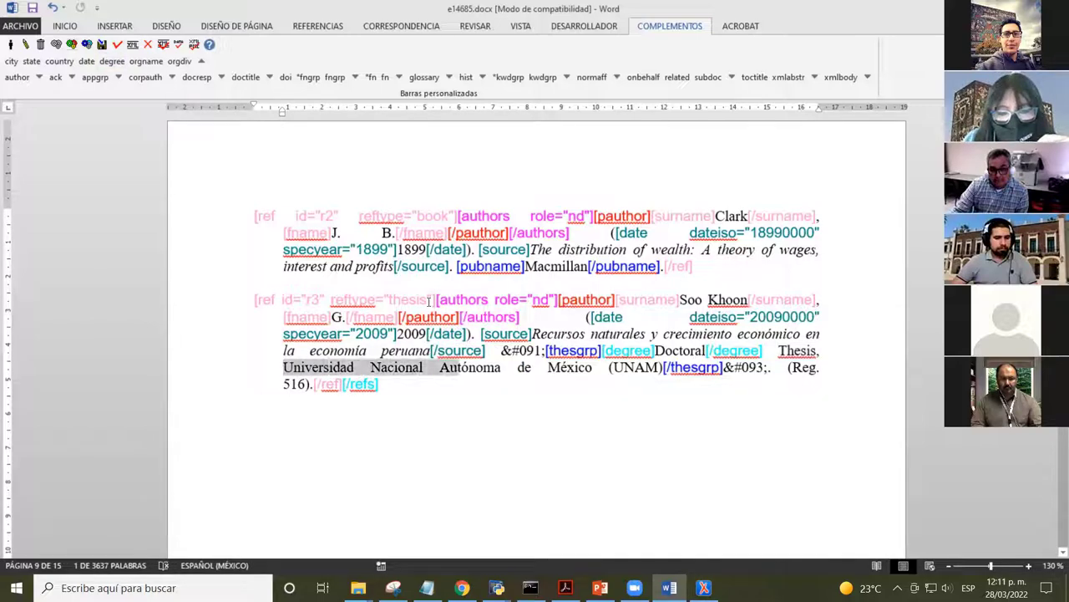
key("shift+Right")
key("shift+Right")
key("shift+Right")
key("shift+Right")
key("shift+Right")
key("shift+Right")
key("shift+Right")
key("shift+Right")
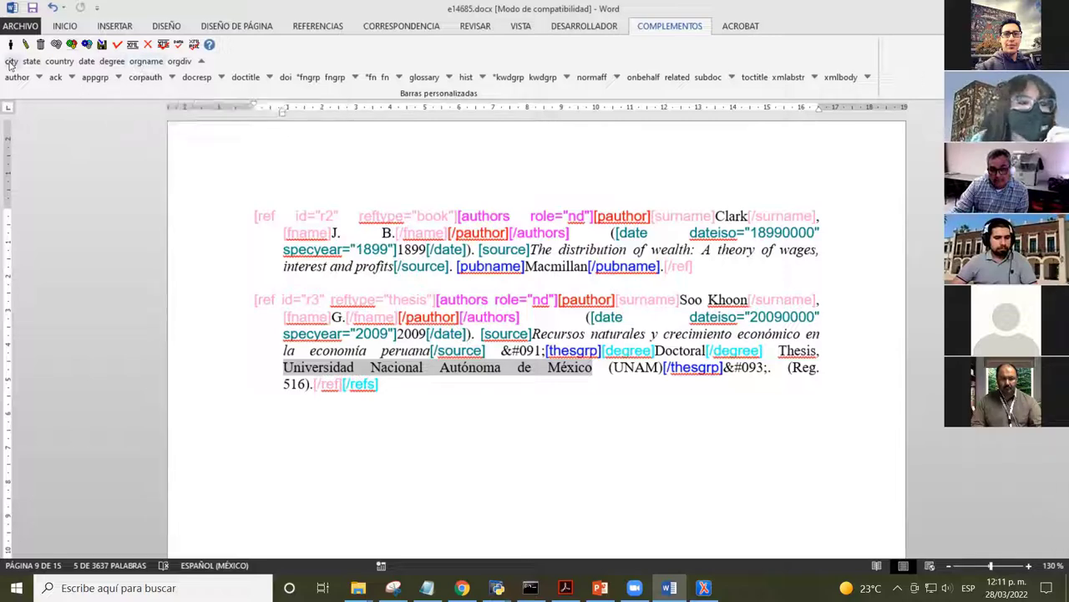
left_click(151, 62)
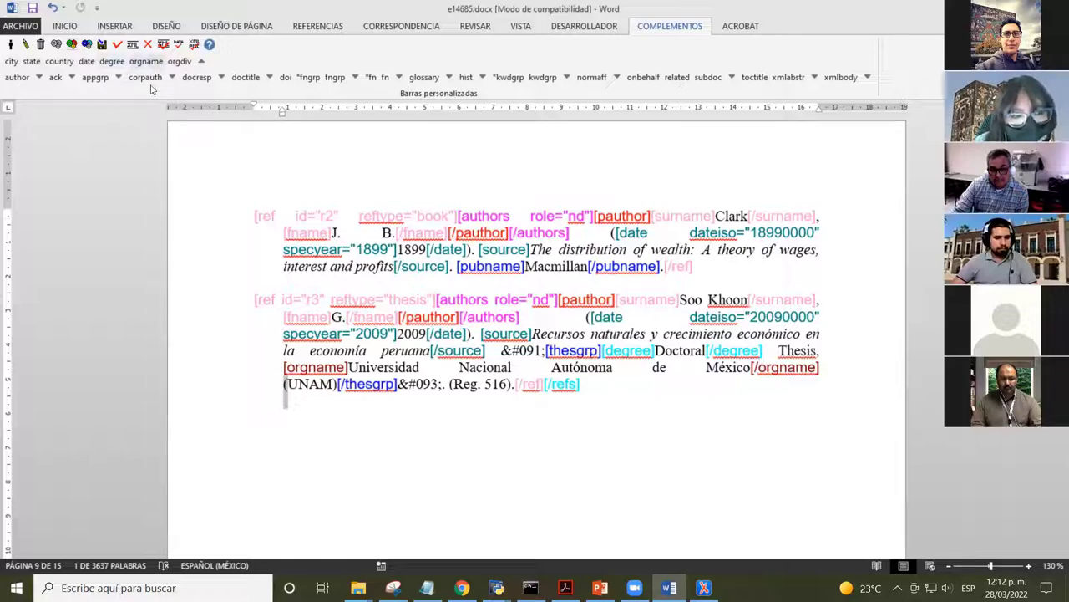
- Leave the thesis group tags and tag "Reg. 516" at the end of reference r3 as moreinfo
left_click(450, 384)
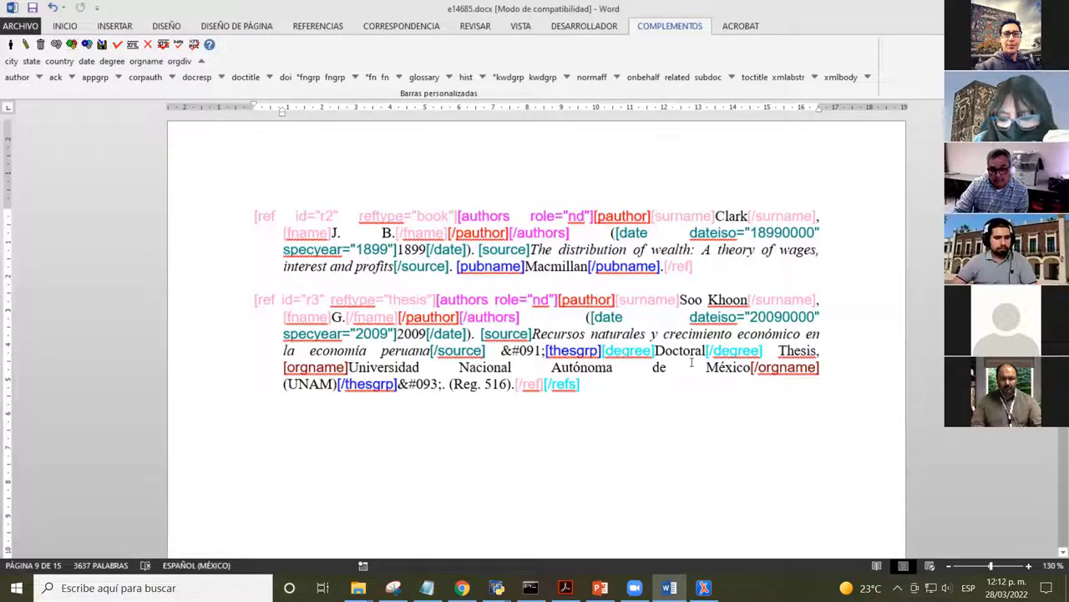
left_click(334, 383)
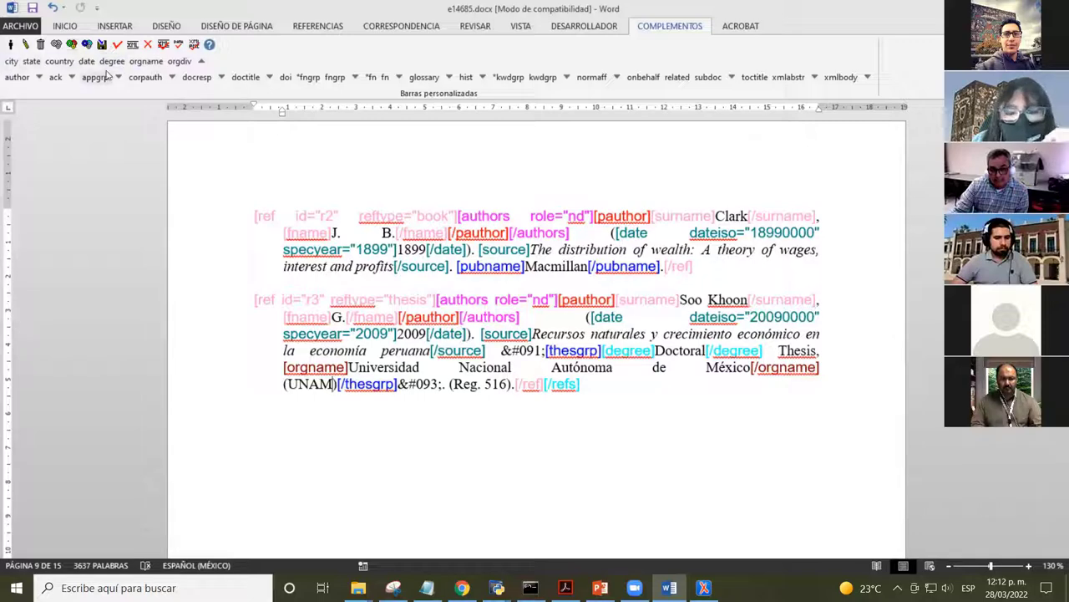
left_click(203, 65)
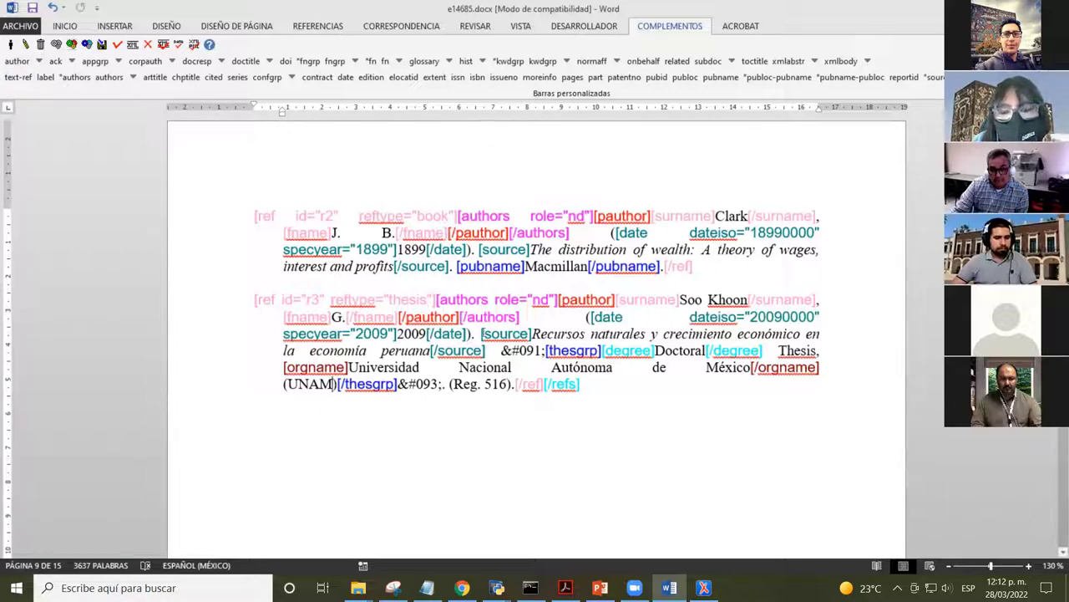
double_click(493, 384)
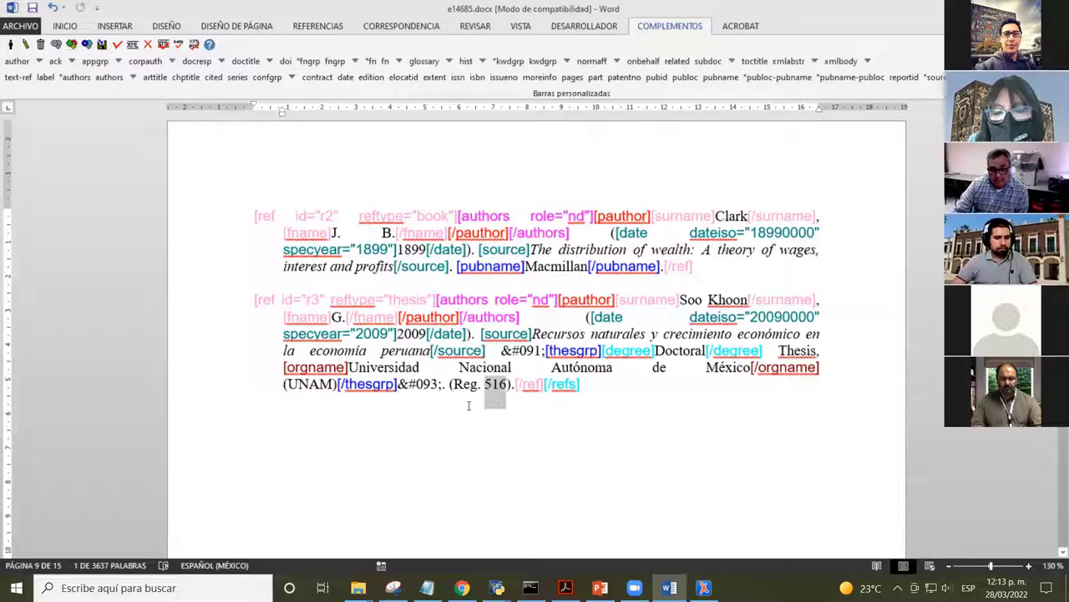
left_click_drag(452, 384, 509, 385)
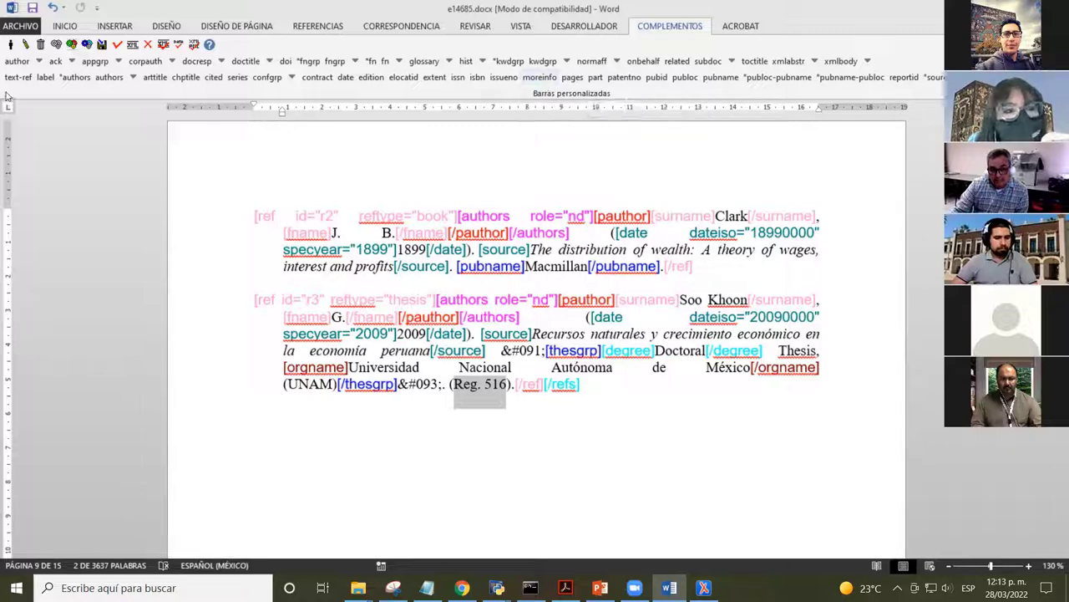
left_click(539, 77)
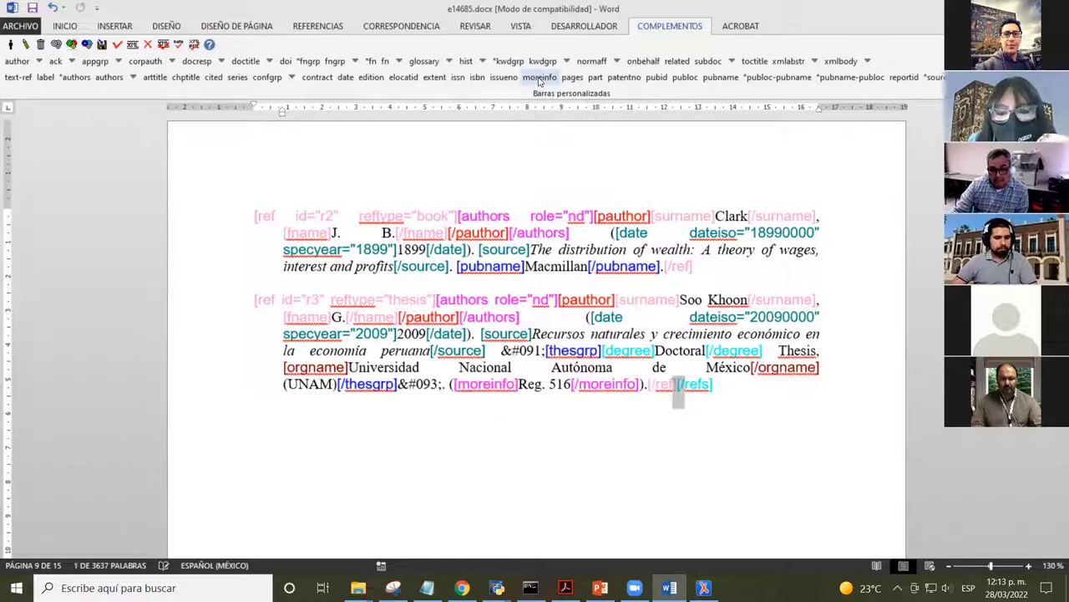
- Check the moreinfo tagging around "Reg. 516" in reference r3 and save the marked-up document
left_click(563, 385)
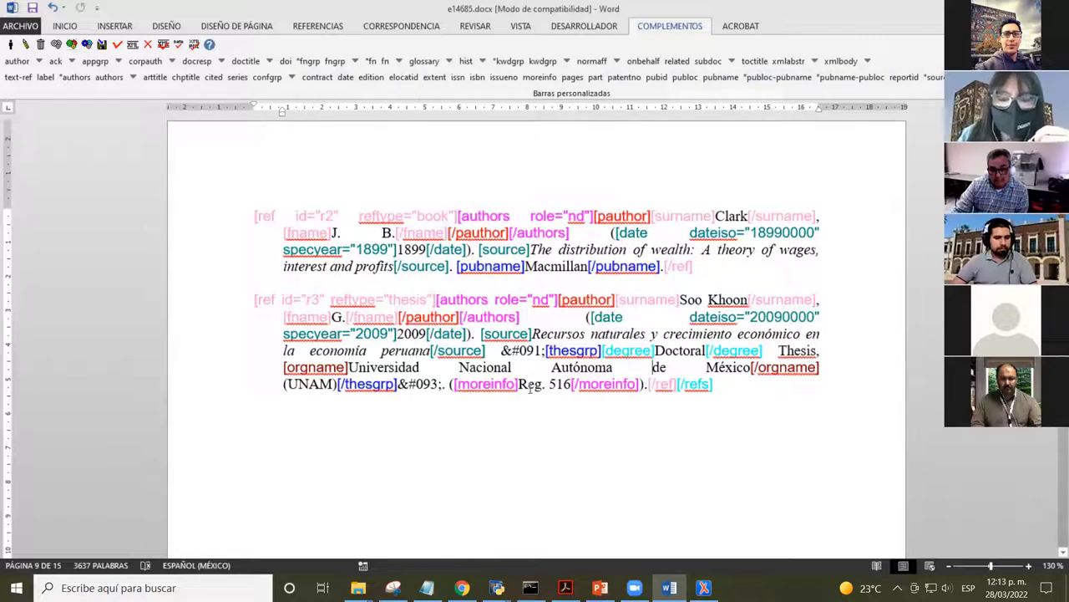
left_click_drag(518, 386, 571, 386)
left_click(475, 386)
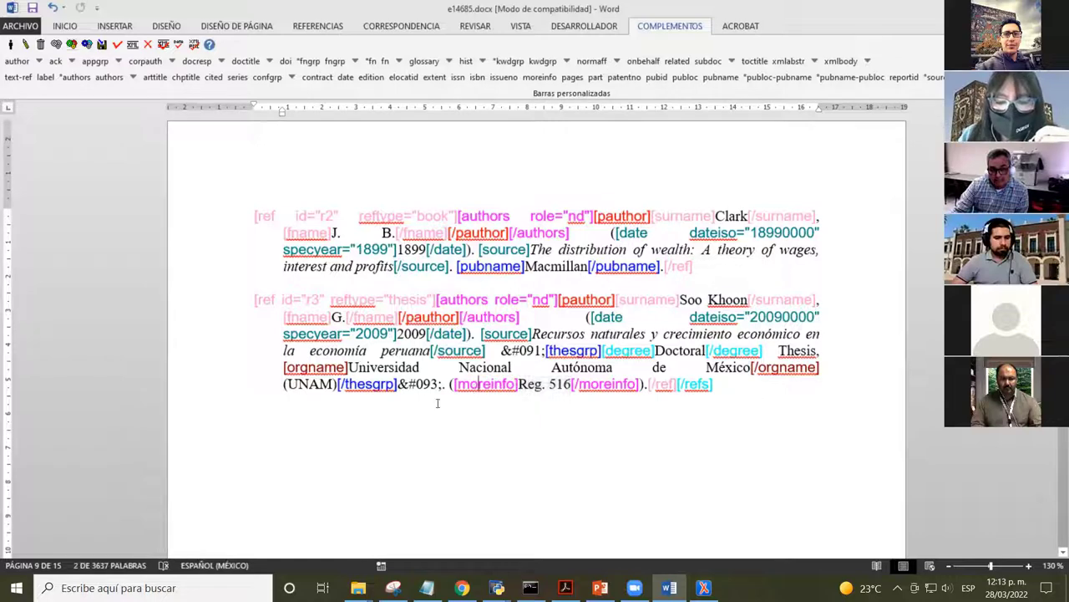
left_click(440, 400)
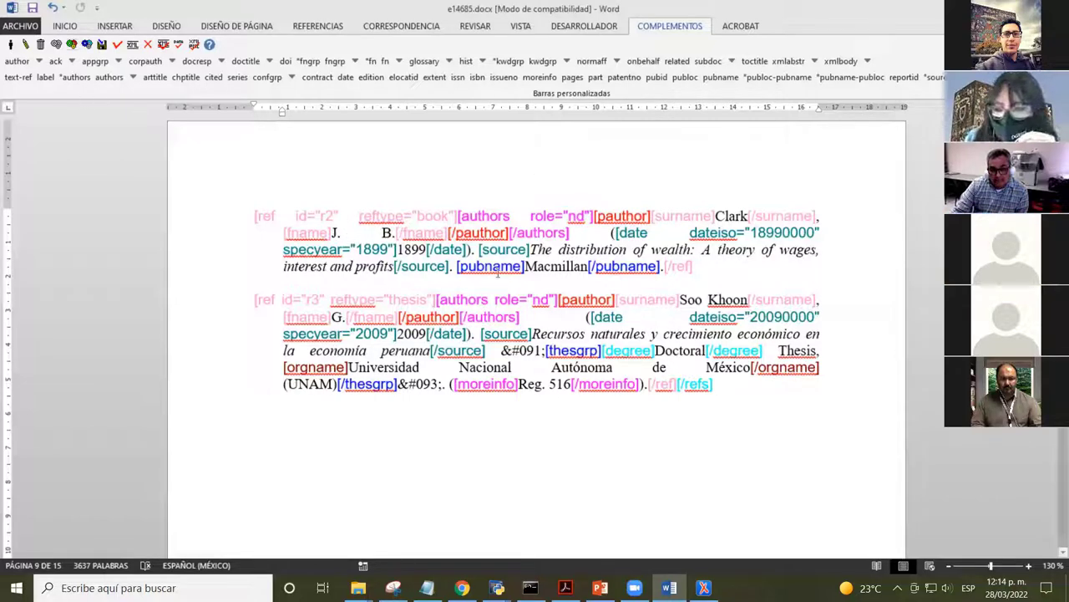
left_click(102, 45)
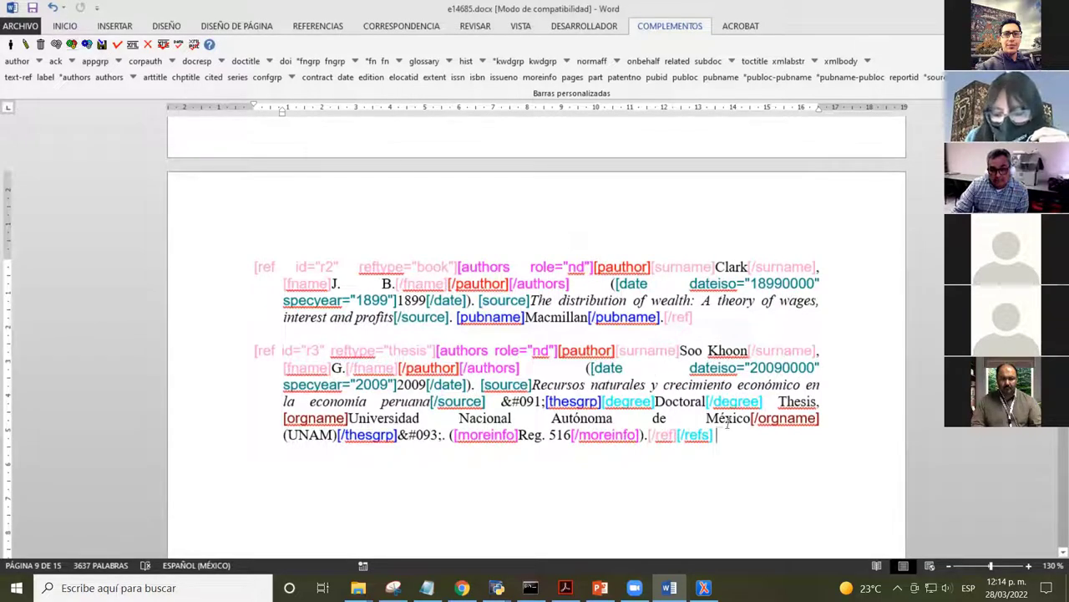
- Select the article's body text from the heading "1. Introducción" through the last paragraph before the bibliography
scroll(605, 365, "up", 4)
scroll(606, 364, "up", 15)
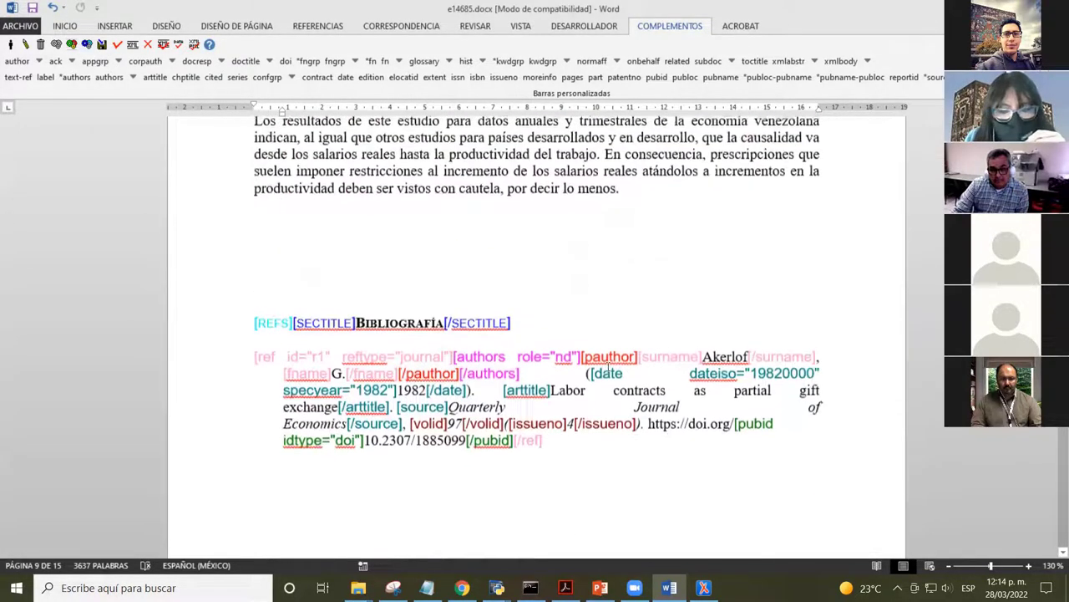
scroll(633, 368, "up", 15)
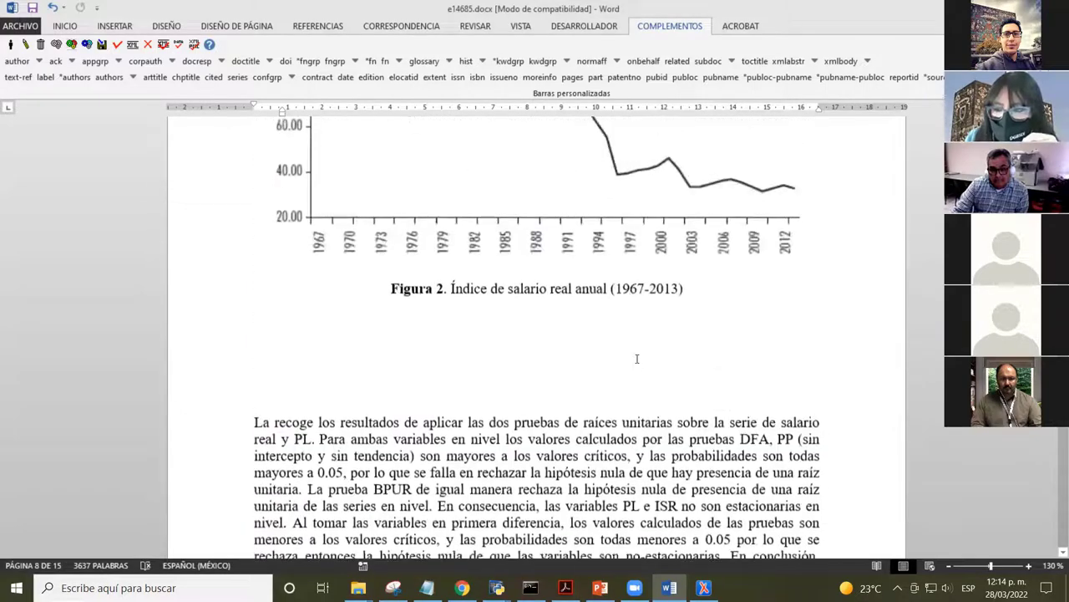
scroll(657, 360, "up", 15)
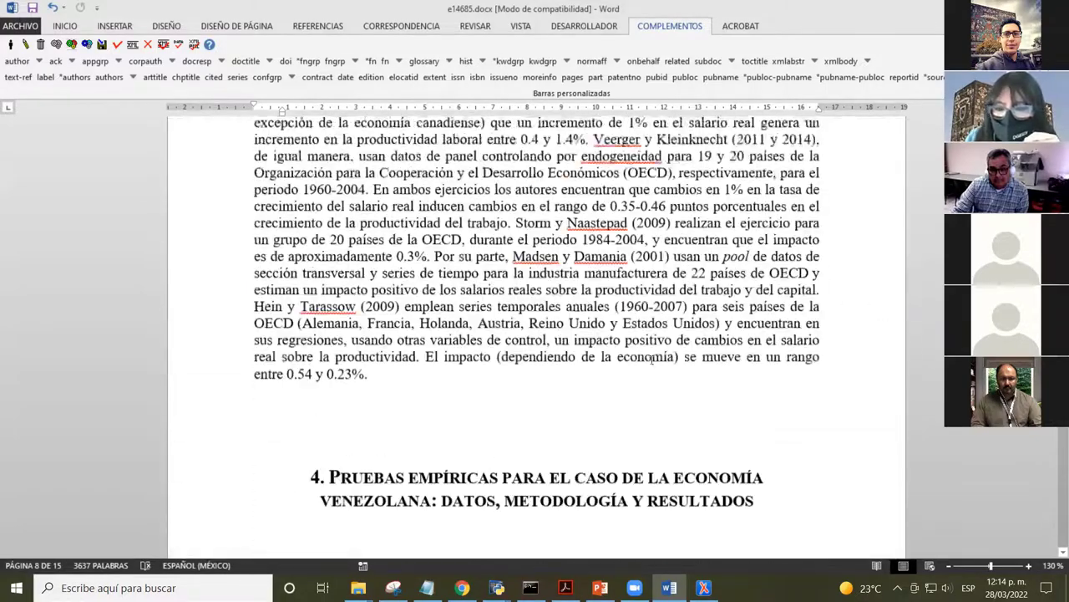
scroll(702, 356, "up", 6)
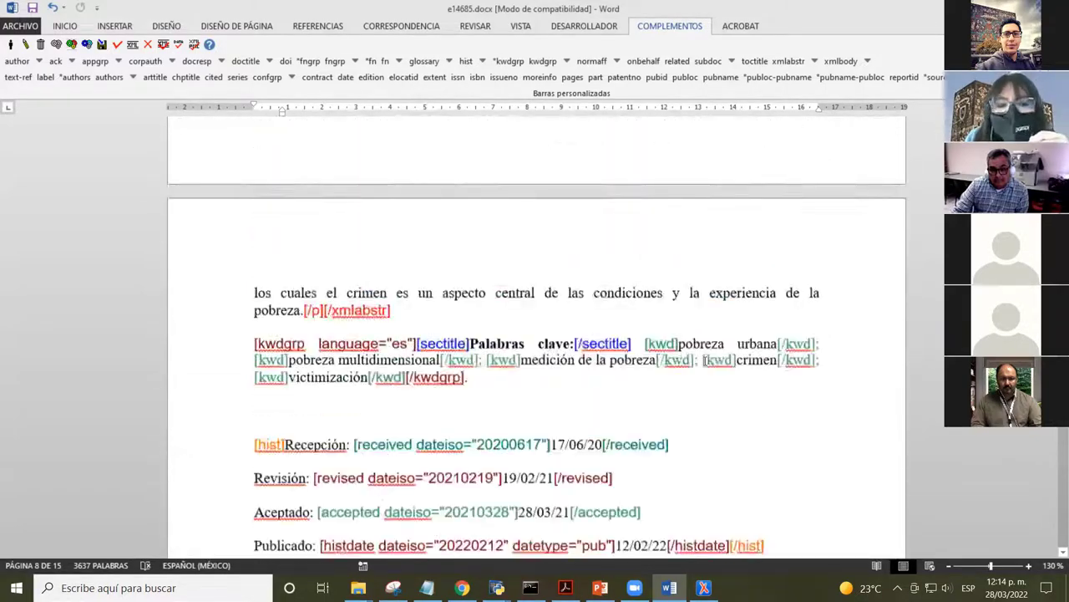
scroll(414, 249, "down", 6)
scroll(414, 249, "up", 2)
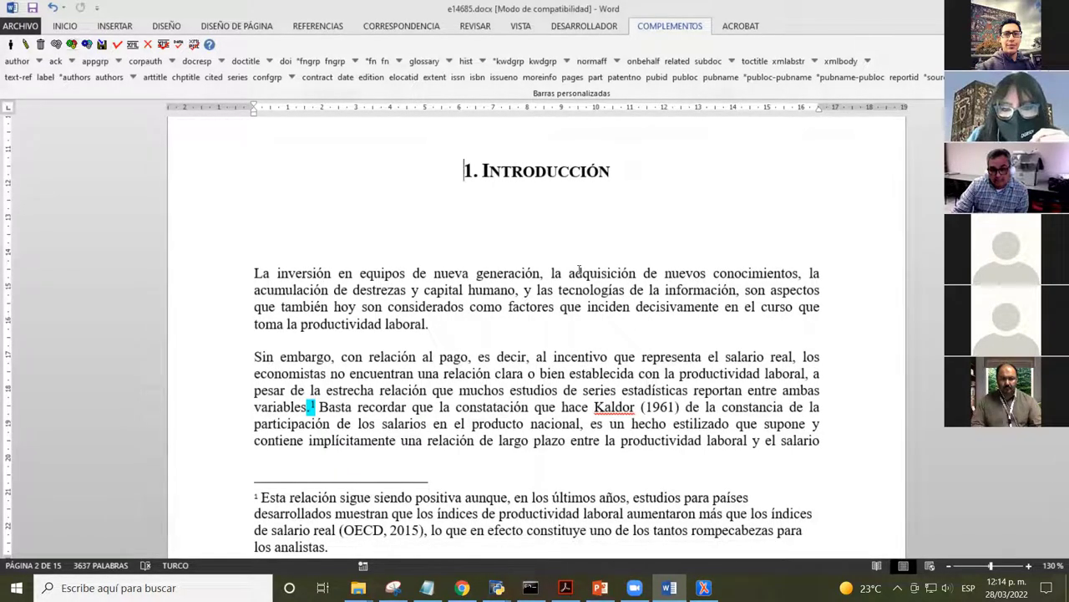
key("shift+Down")
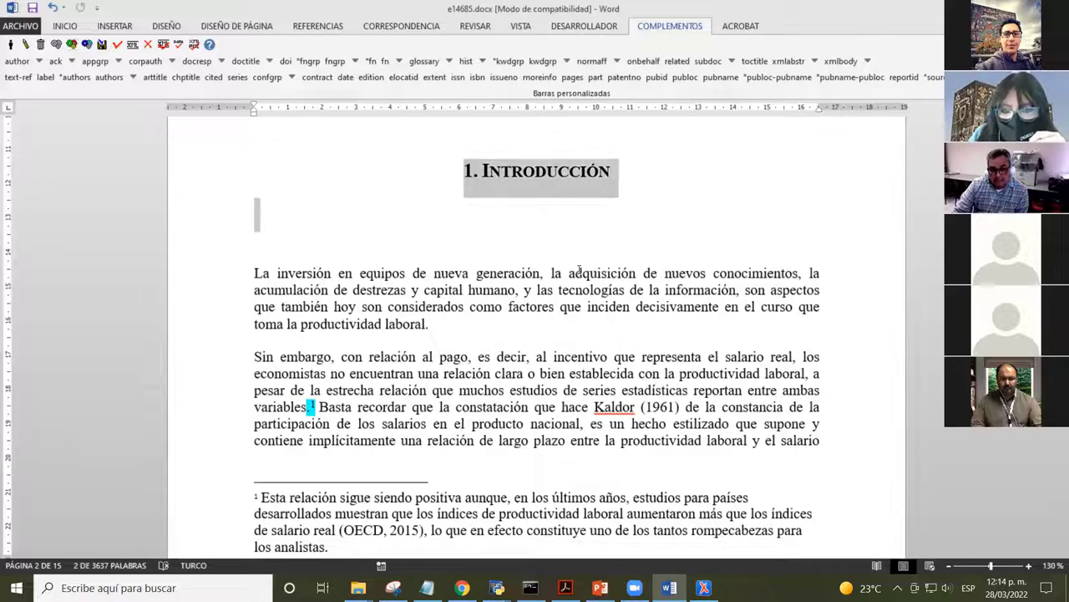
key("shift+Down")
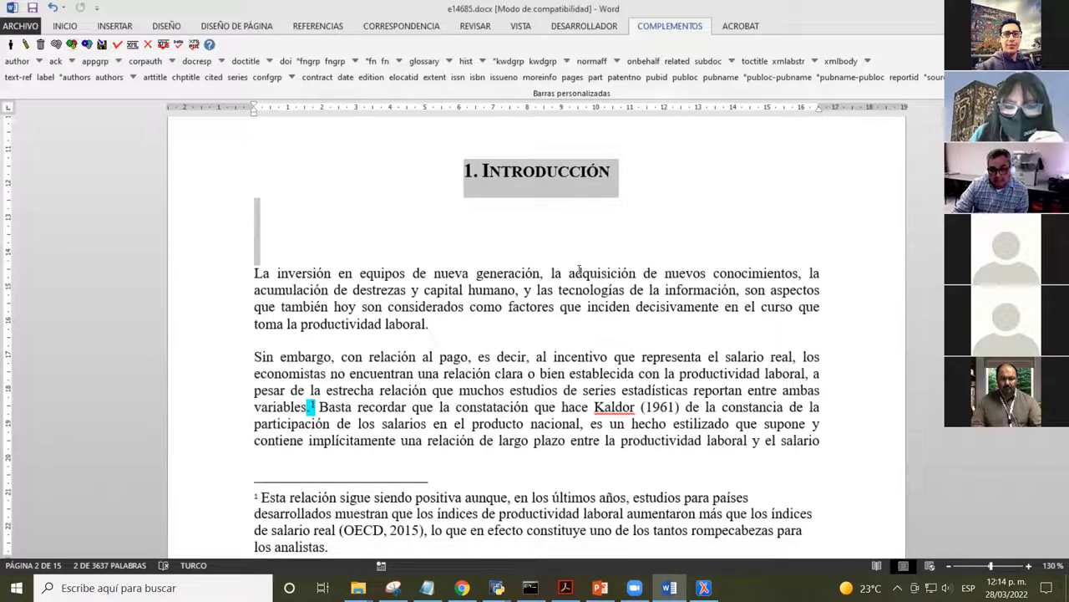
key("shift+Down")
key("shift+Down")
key("shift+Down")
key("shift+Down")
key("shift+Down")
key("shift+Down")
key("shift+Down")
key("shift+Down")
key("shift+Down")
key("shift+Down")
key("shift+Down")
key("shift+Down")
key("shift+Down")
key("shift+Down")
key("shift+Down")
key("shift+Down")
key("shift+Down")
key("shift+Down")
key("shift+Down")
key("shift+Down")
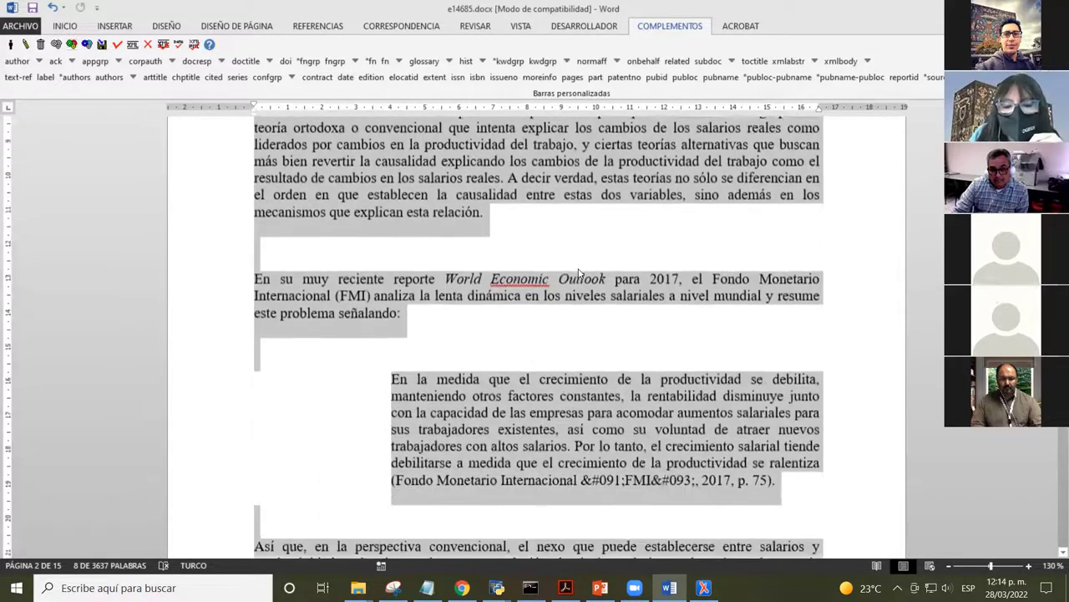
key("shift+Down")
key("shift+Down")
key("shift+Down")
key("shift+Down")
key("shift+Down")
key("shift+Down")
key("shift+Down")
key("shift+Down")
key("shift+Down")
key("shift+Down")
key("shift+Down")
key("shift+Down")
key("shift+Down")
key("shift+Down")
key("shift+Down")
key("shift+Down")
key("shift+Down")
key("shift+Down")
key("shift+Down")
key("shift+Down")
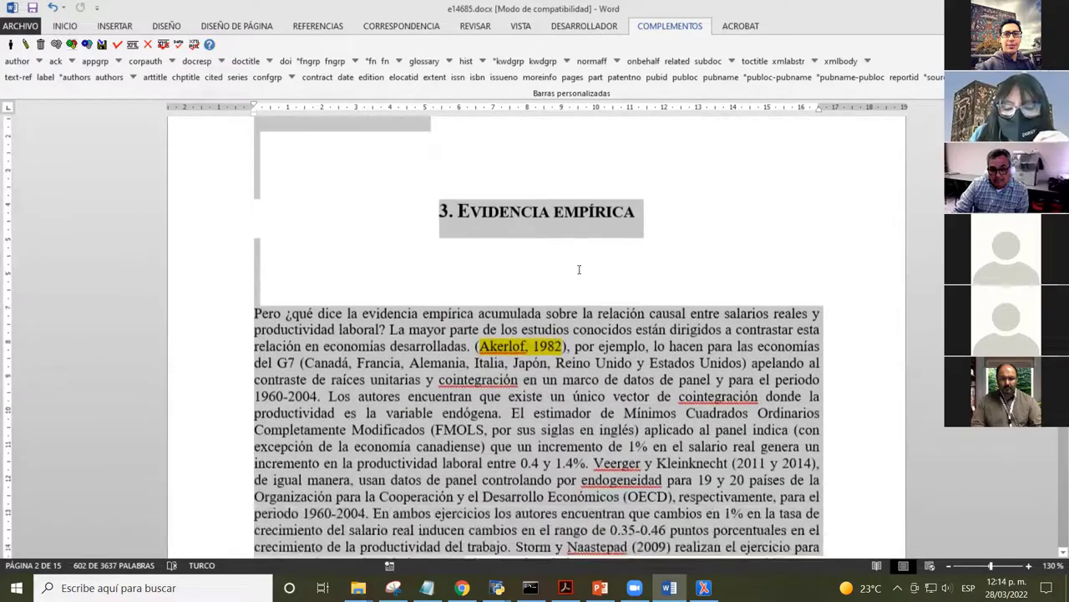
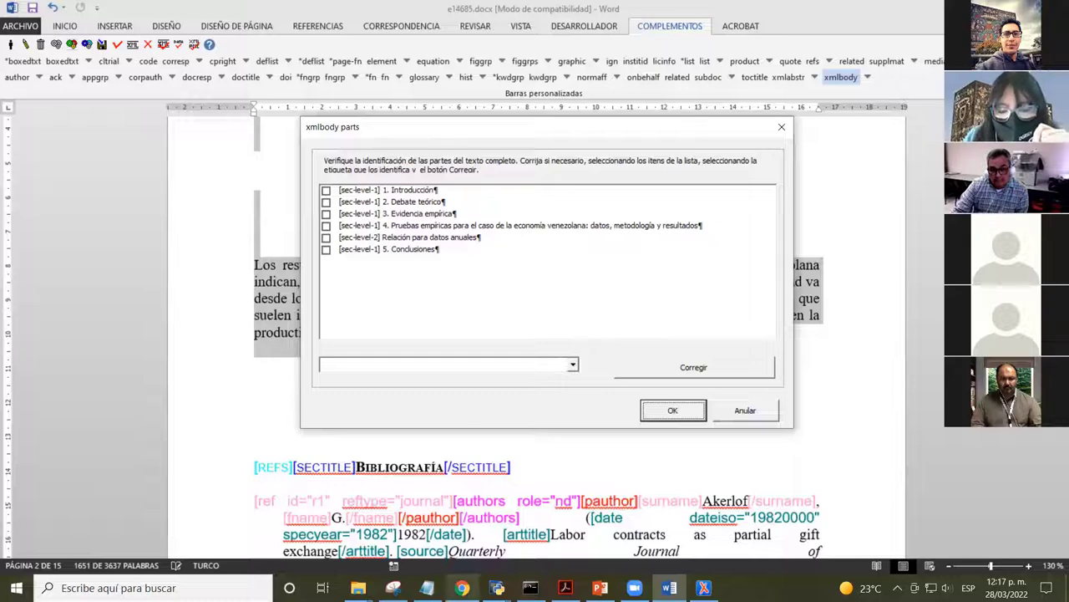
- Switch to Chrome and open the section "Estructura y formato de los datos básicos" in the SciELO México manual's file preparation guide
left_click(462, 587)
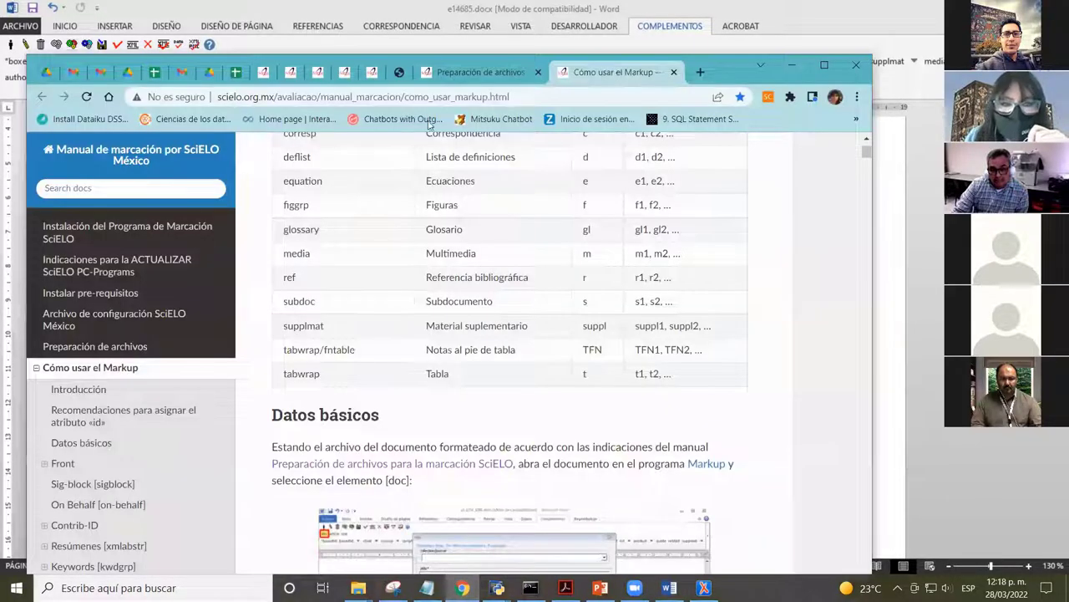
left_click(499, 74)
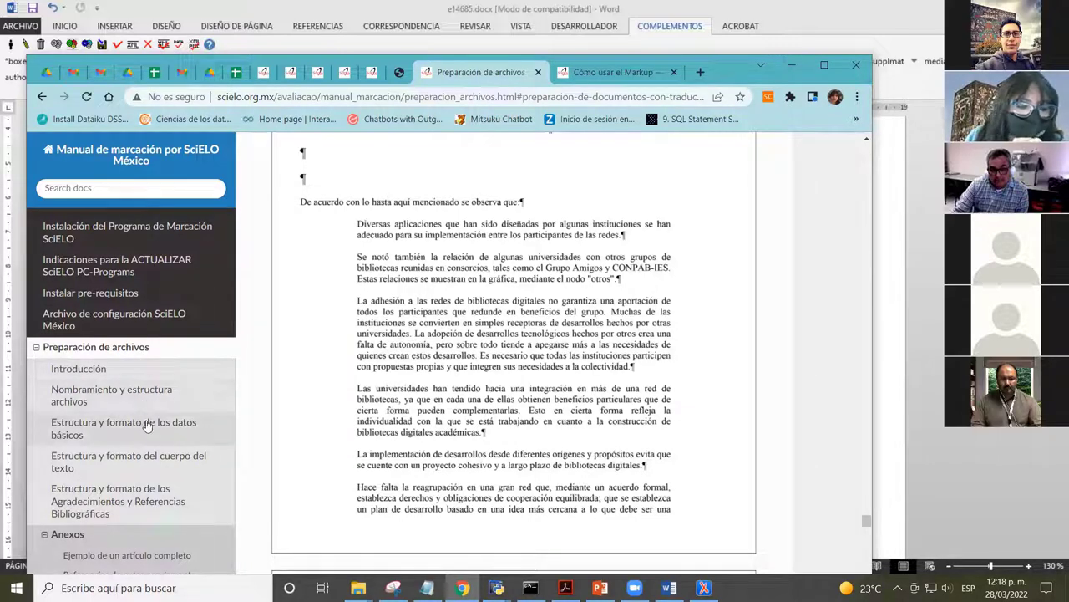
scroll(153, 461, "down", 1)
scroll(153, 460, "down", 1)
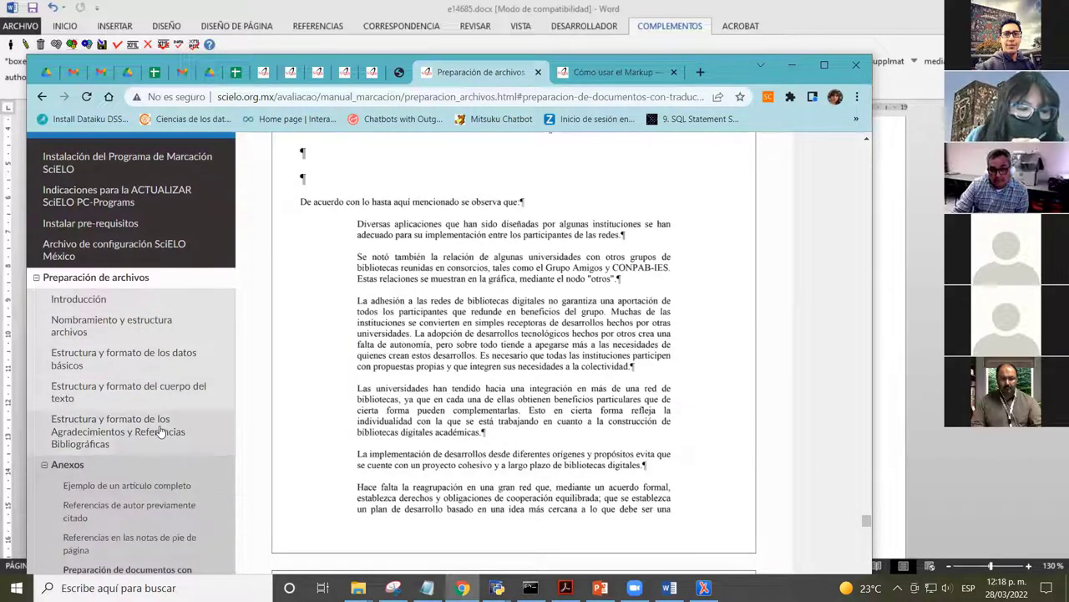
left_click(138, 357)
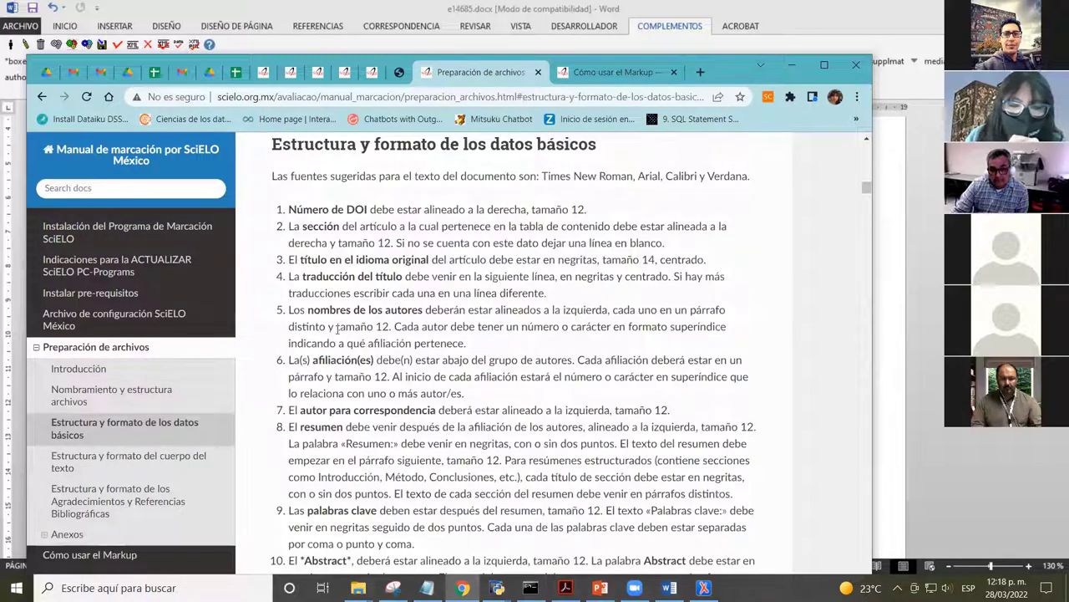
- Review the manual's basic data formatting rules and the section "Estructura y formato del cuerpo del texto"
scroll(337, 344, "down", 3)
scroll(338, 344, "down", 3)
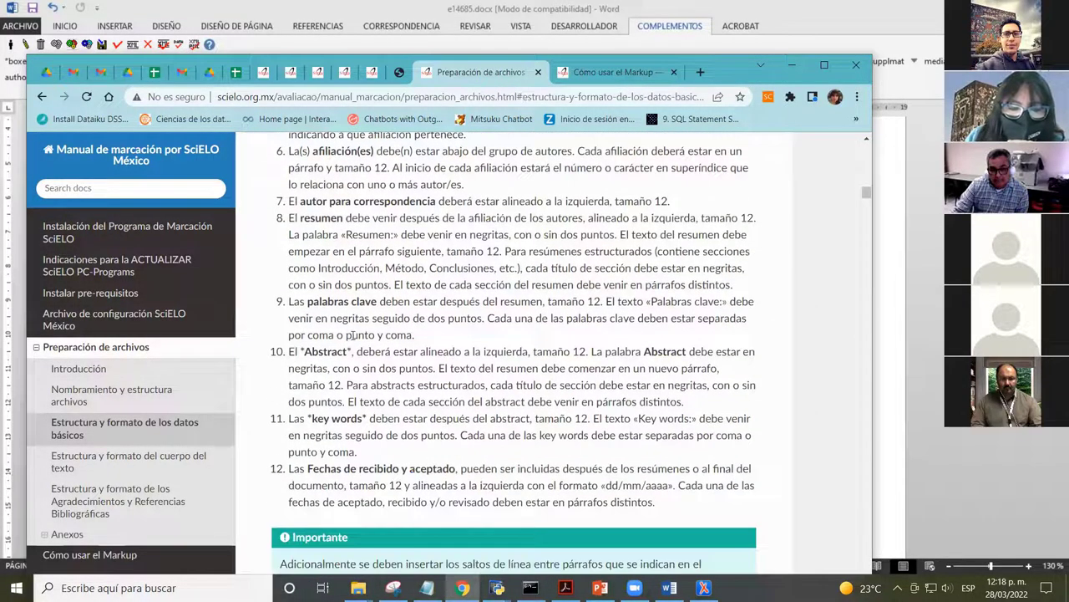
left_click(161, 462)
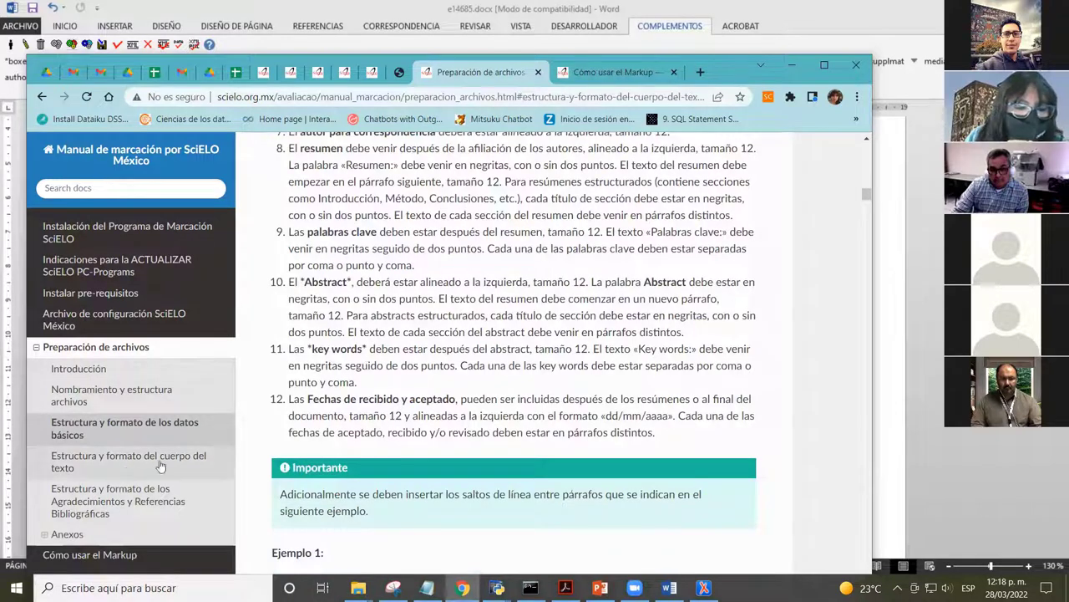
scroll(419, 288, "down", 2)
scroll(419, 288, "down", 1)
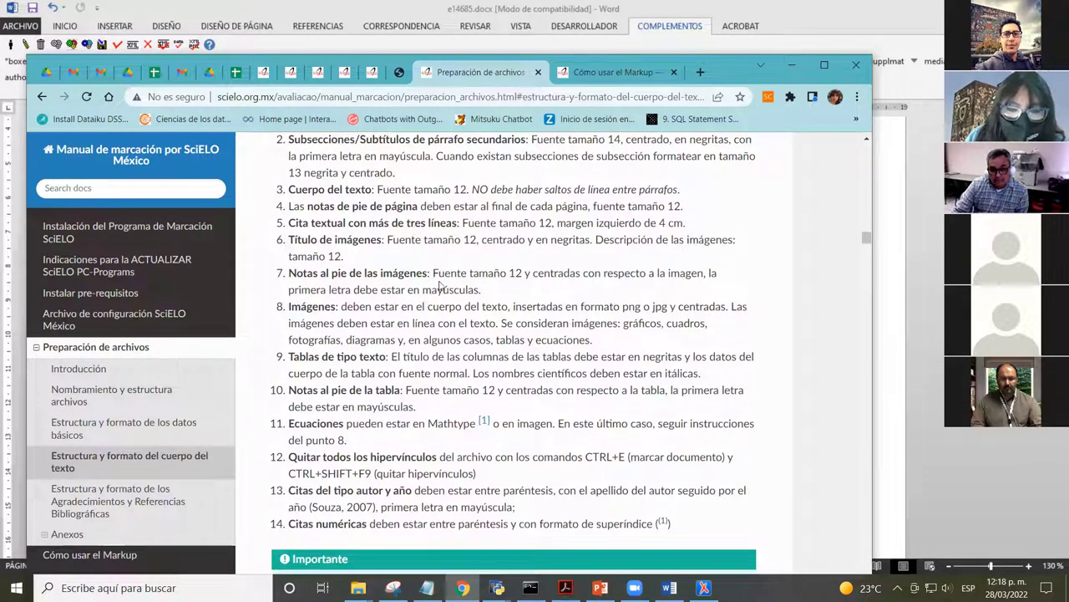
scroll(477, 269, "up", 2)
scroll(478, 269, "down", 2)
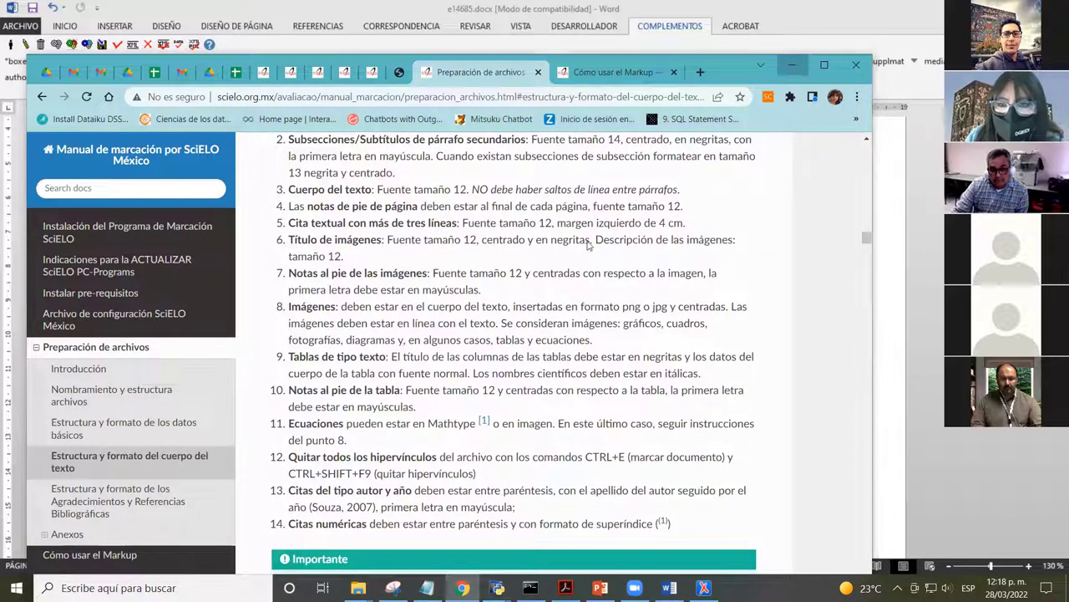
- Return to e14685.docx in Word and apply the xmlbody markup to the selected body text with the proposed section levels
left_click(791, 65)
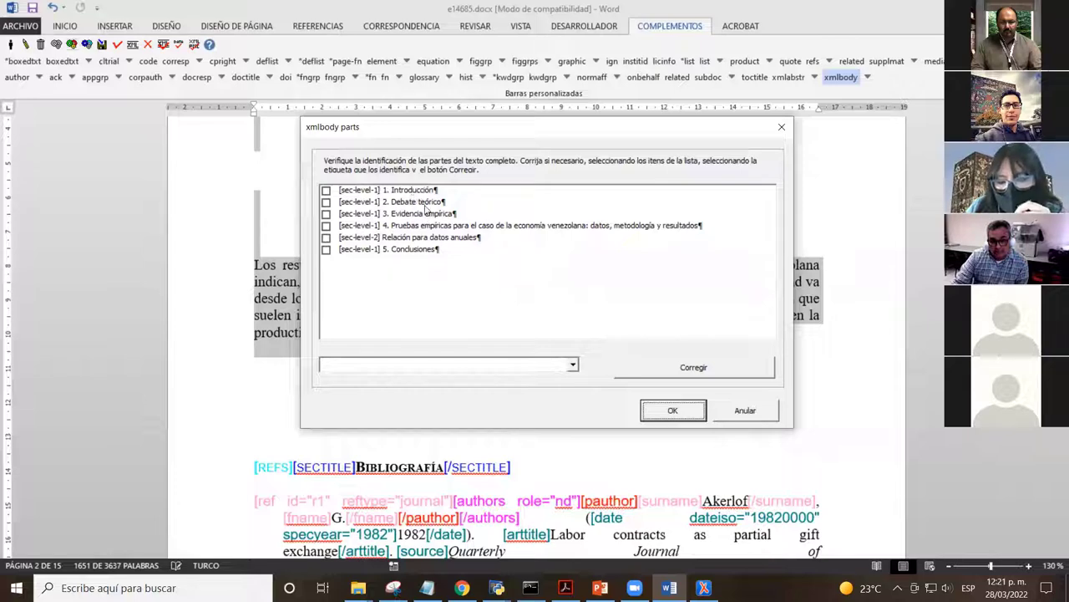
left_click(673, 411)
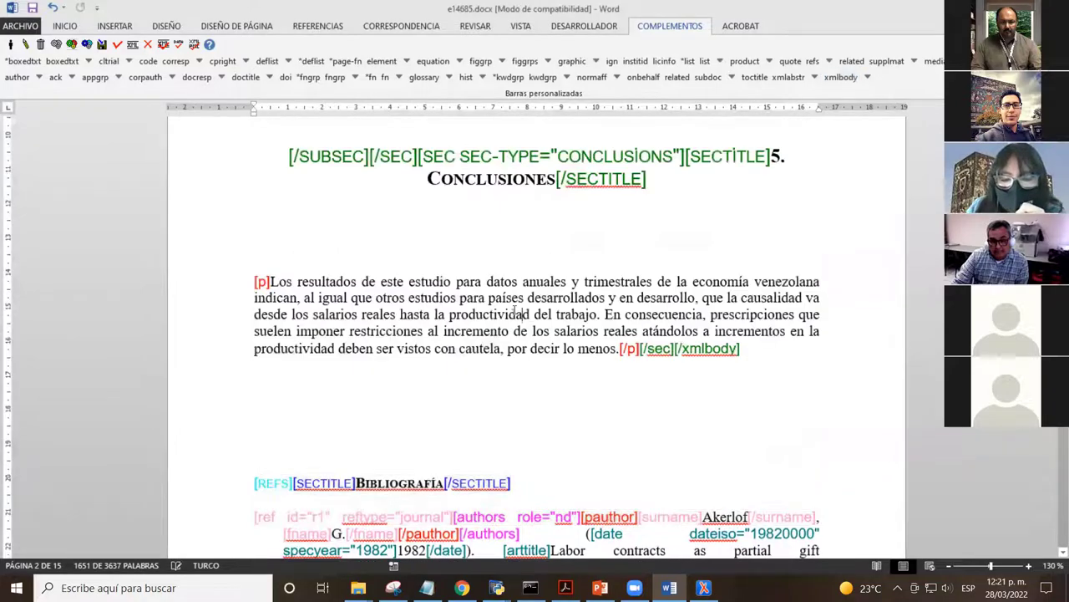
- Inspect the section and paragraph tags across the body text, from "5. Conclusiones" back to the heading "1. Introducción"
scroll(511, 304, "down", 4)
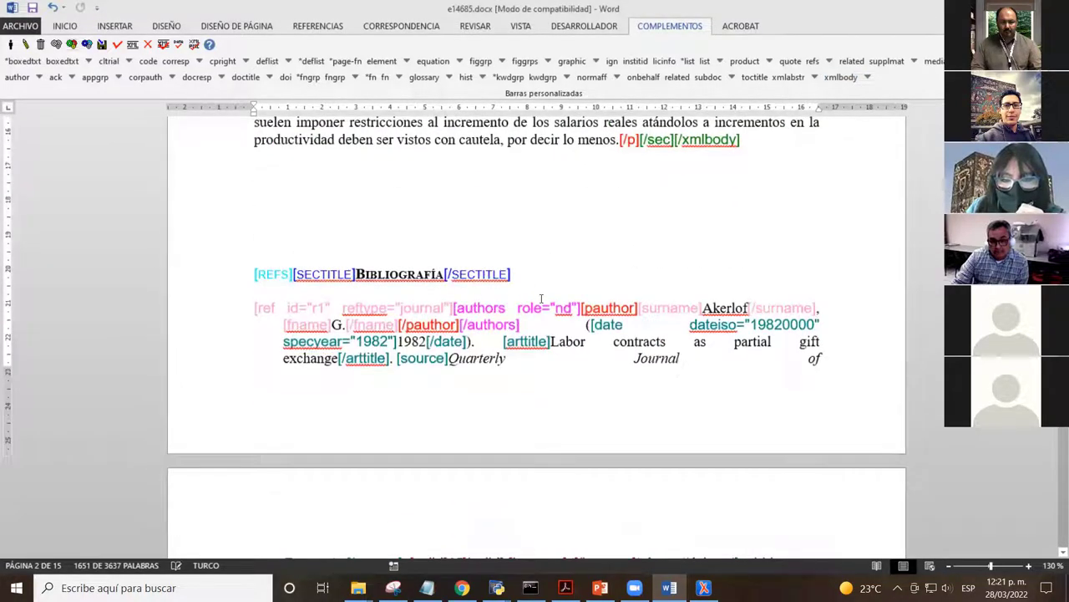
key("shift+F5")
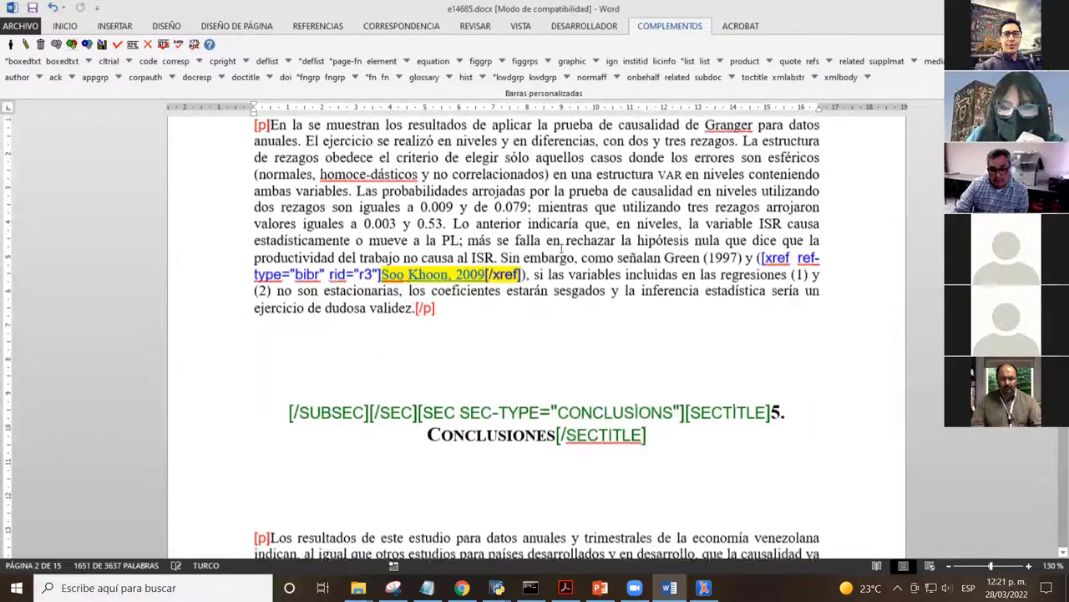
scroll(657, 255, "up", 5)
scroll(657, 254, "up", 20)
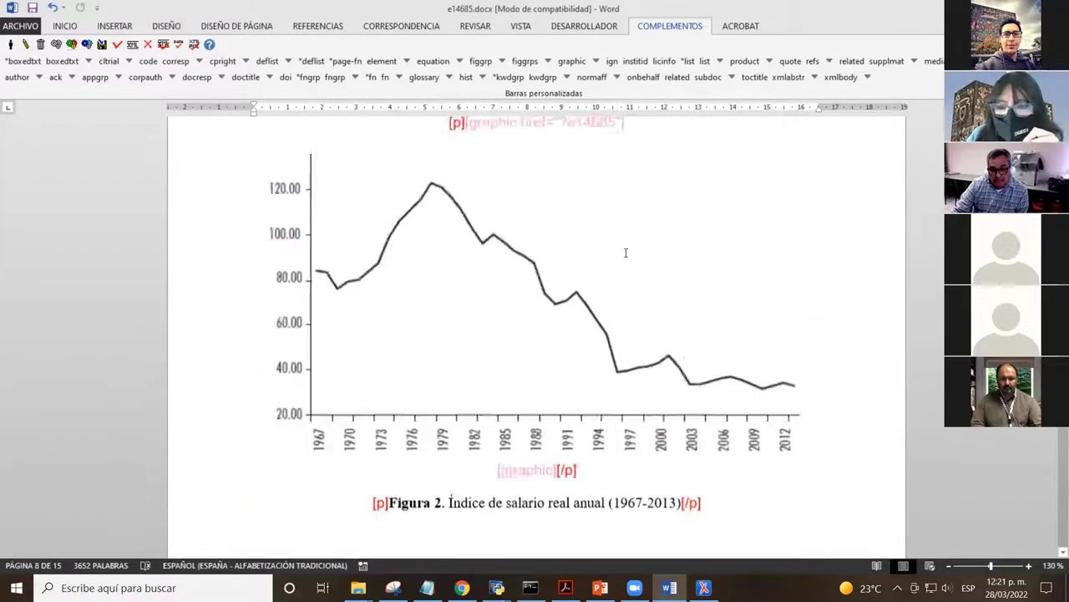
scroll(614, 253, "up", 20)
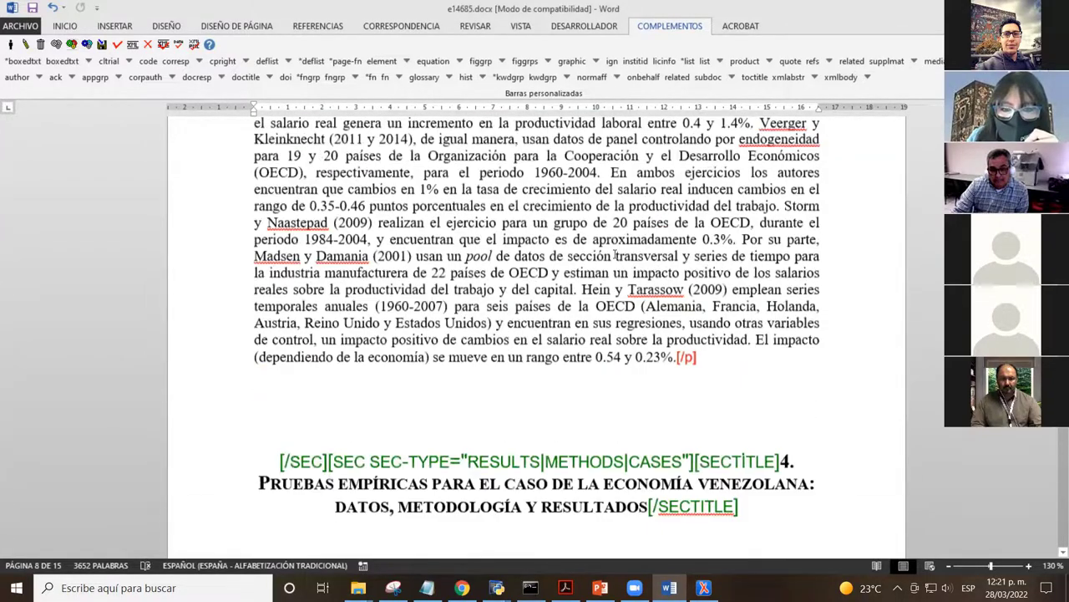
scroll(616, 253, "up", 8)
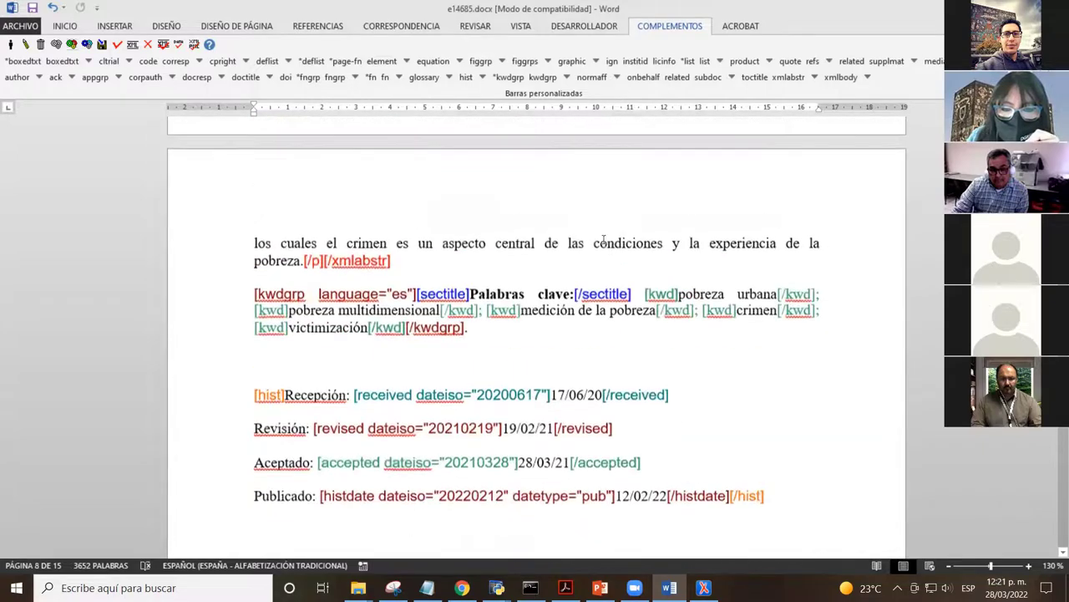
scroll(585, 234, "down", 11)
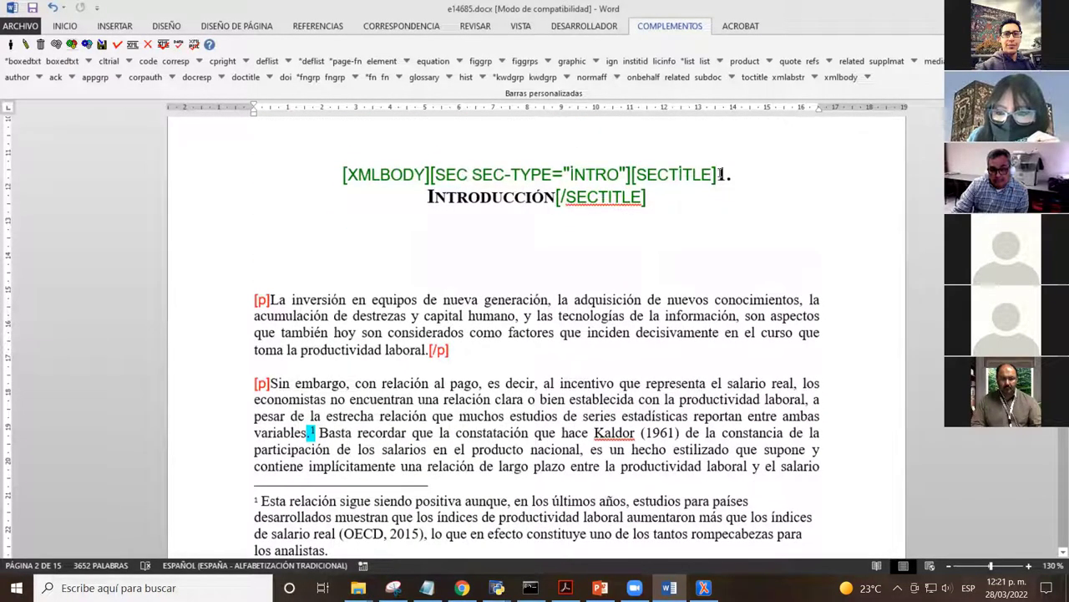
- Examine the sec-type attribute in the section tag of the heading "1. Introducción"
double_click(585, 174)
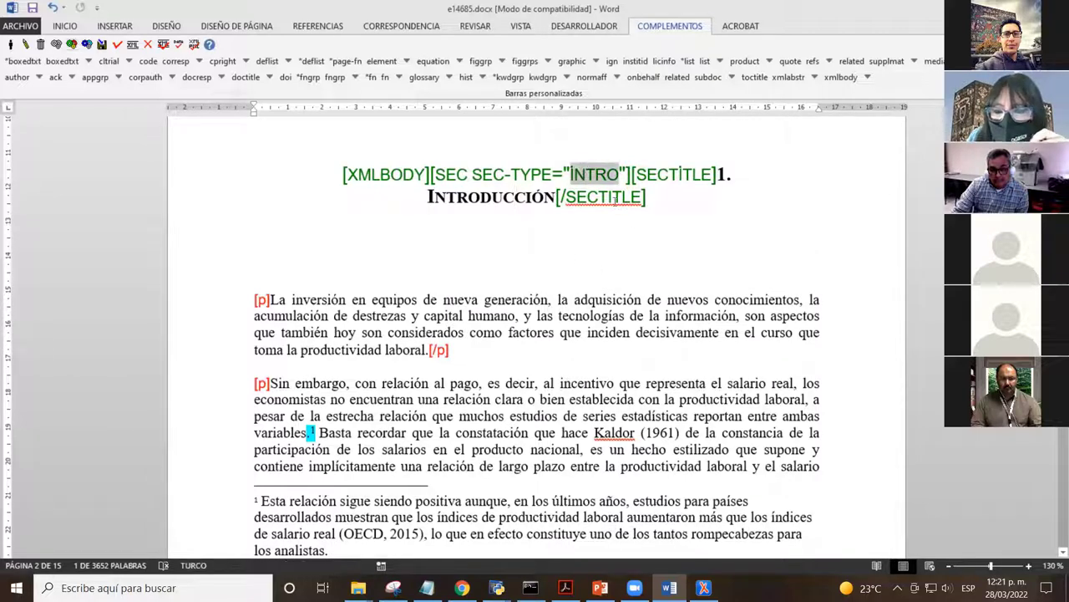
left_click(637, 174)
double_click(594, 174)
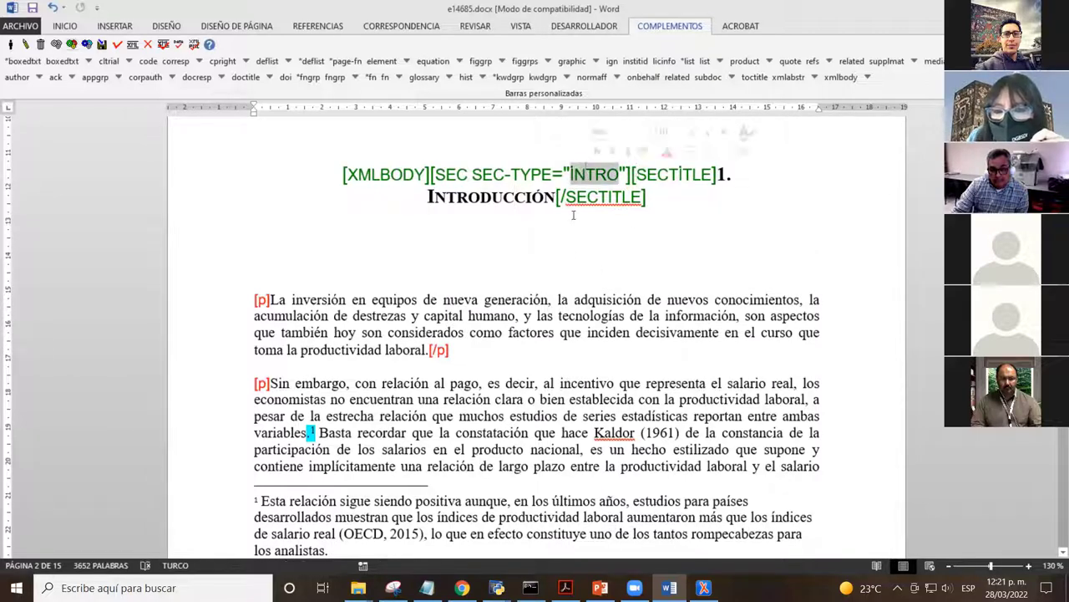
left_click(533, 173)
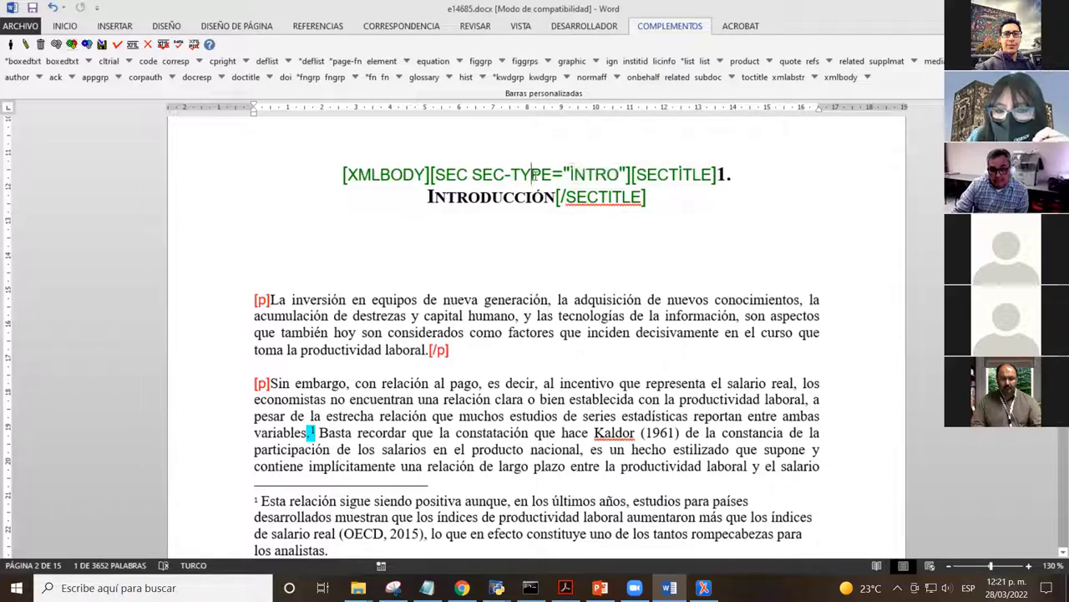
double_click(595, 173)
left_click(465, 262)
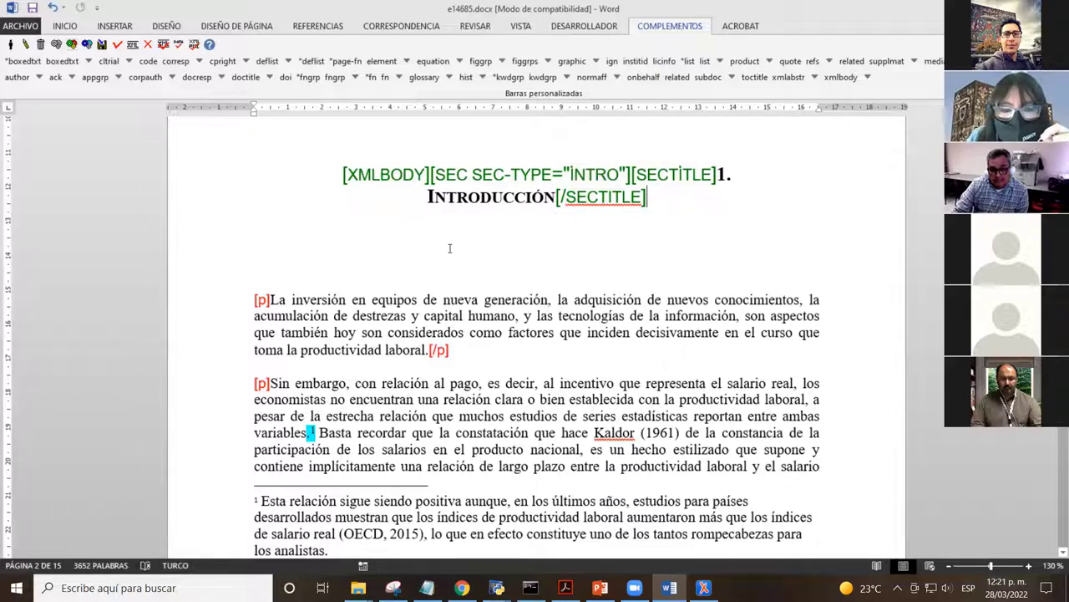
- Check the paragraph tags in the introduction and the section tags around the heading "2. Debate teórico"
scroll(359, 248, "down", 5)
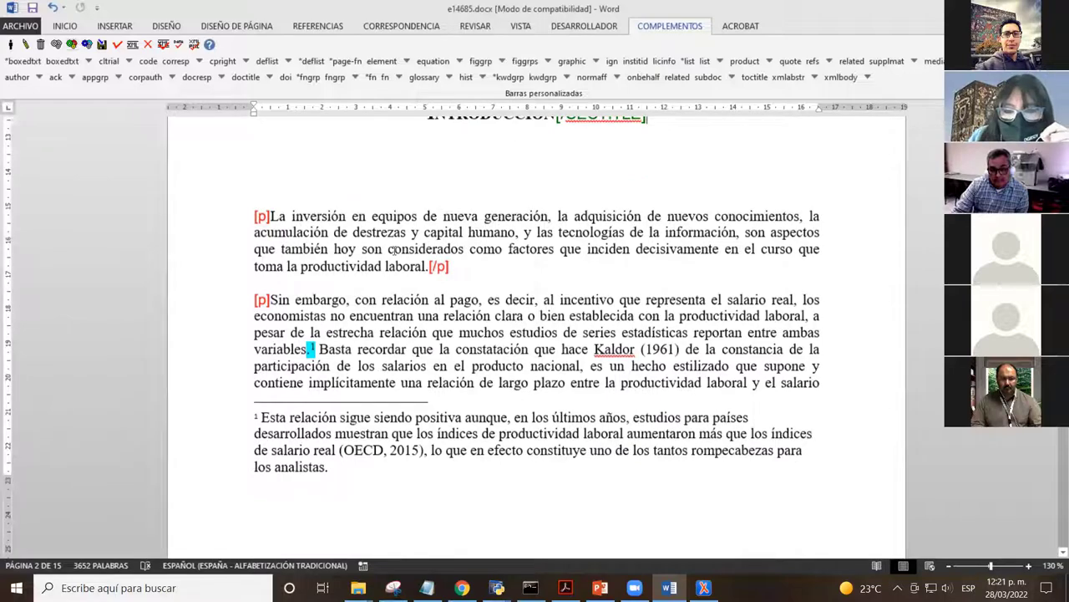
scroll(392, 251, "down", 2)
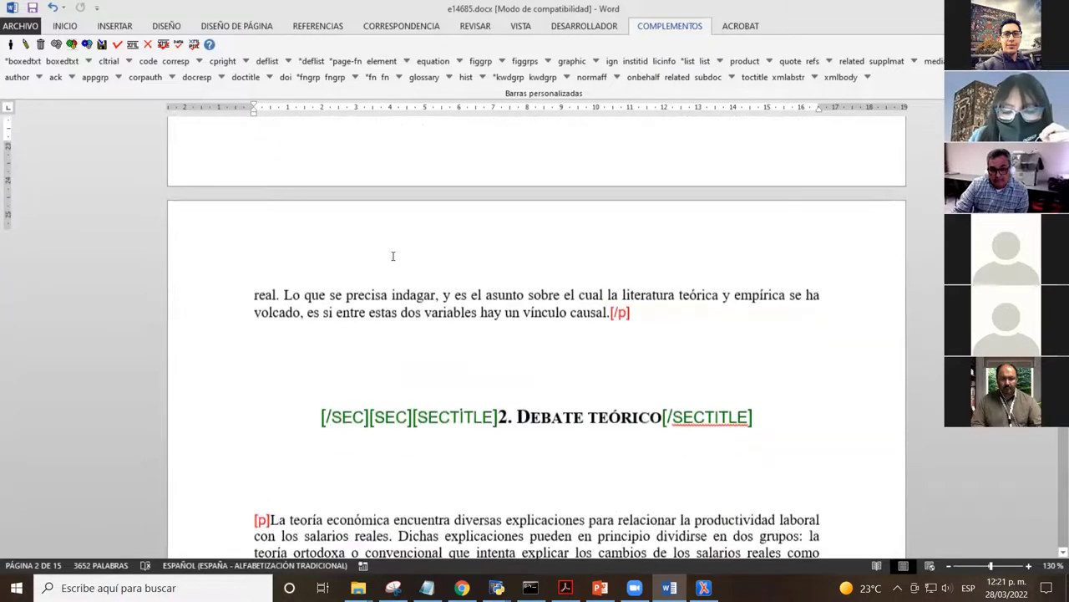
scroll(417, 292, "up", 8)
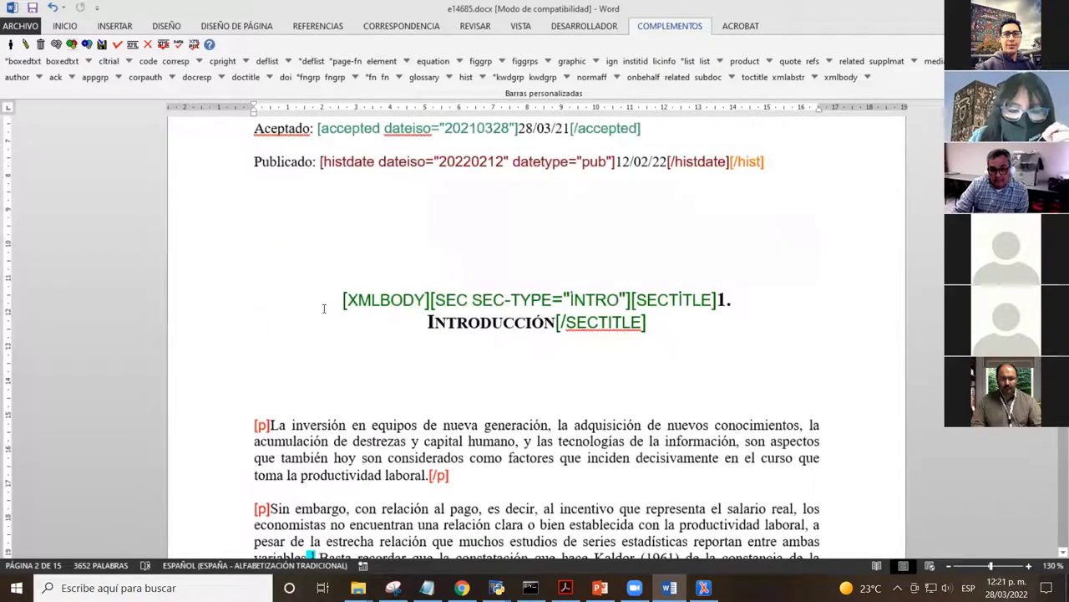
scroll(365, 355, "down", 3)
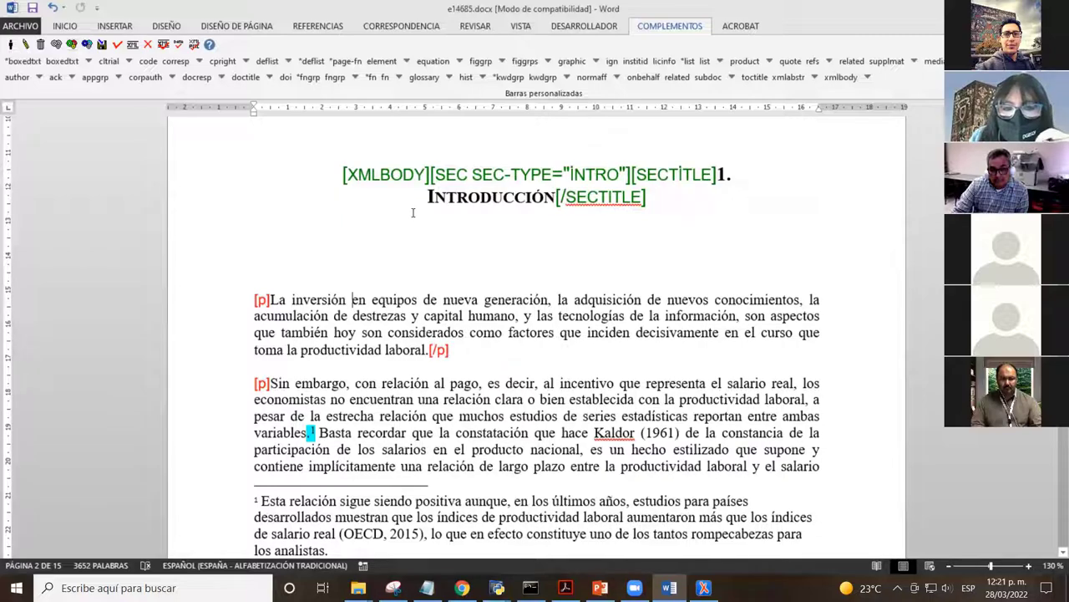
scroll(413, 212, "down", 3)
scroll(398, 230, "up", 2)
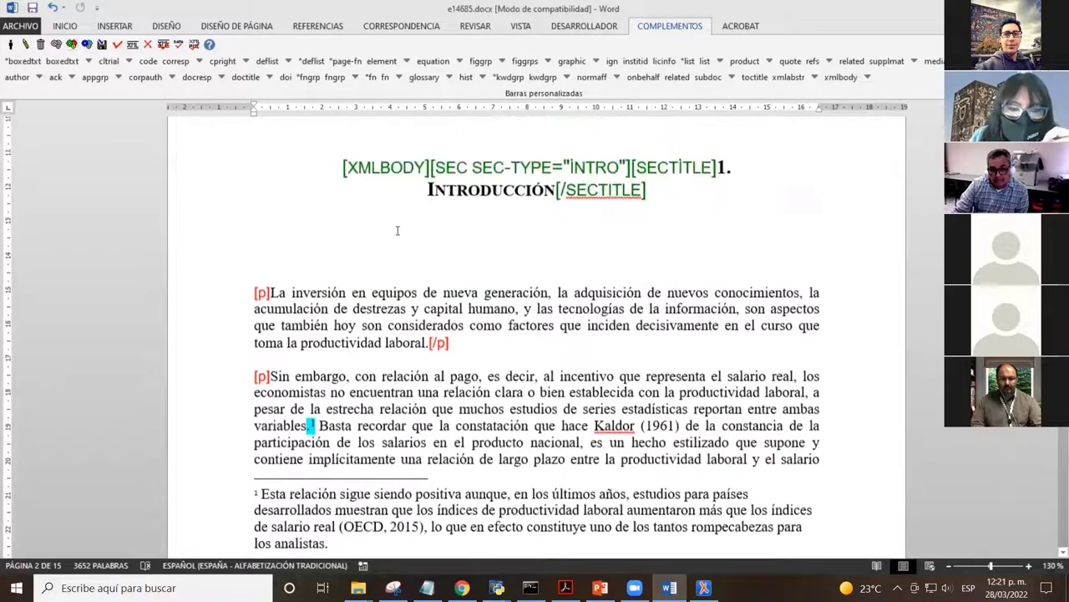
scroll(398, 230, "down", 6)
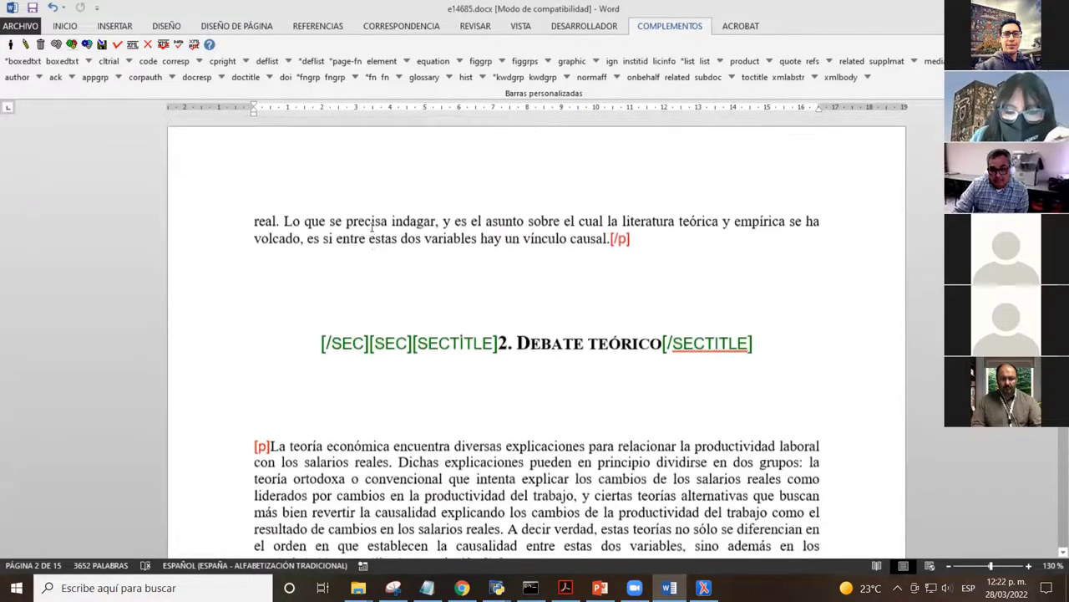
scroll(373, 225, "down", 5)
scroll(480, 259, "up", 3)
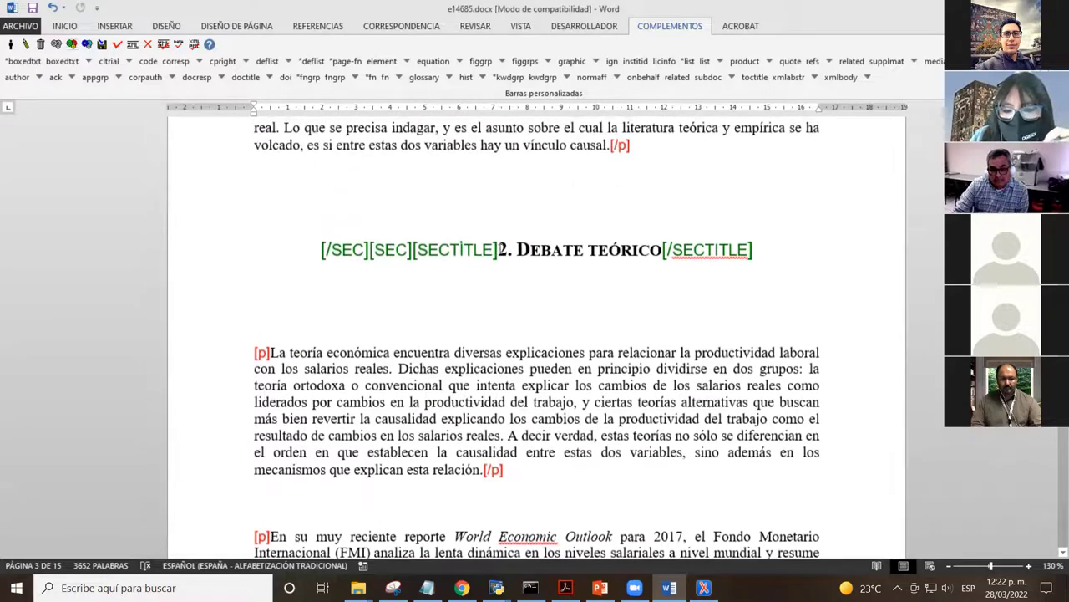
left_click_drag(499, 249, 662, 250)
left_click(466, 352)
scroll(456, 303, "down", 1)
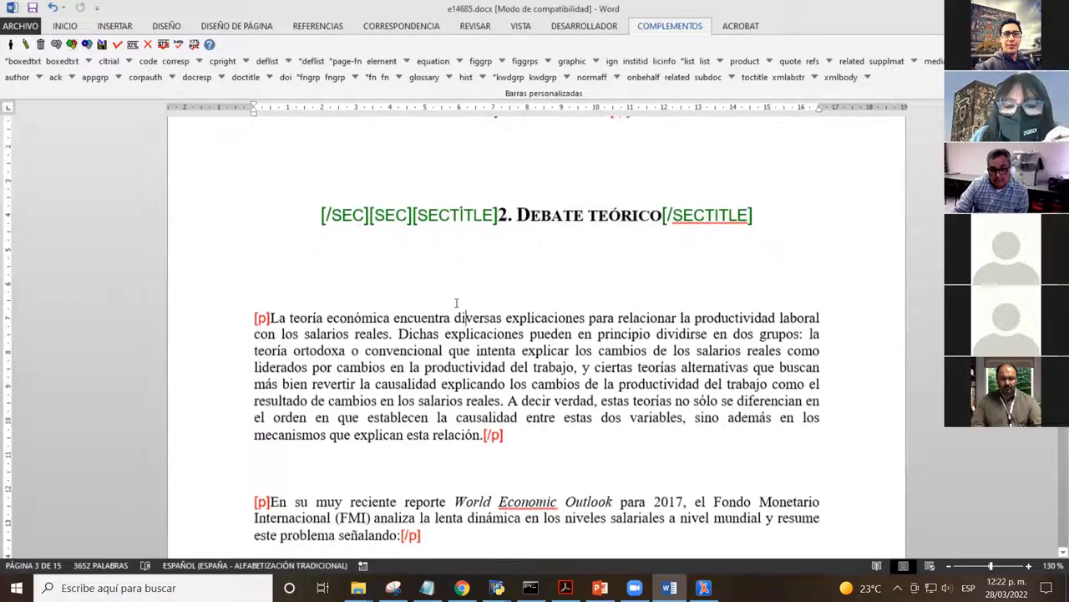
- Tag the indented block quotation beginning "En la medida que el crecimiento de la productividad" in section 2 as quote
scroll(456, 302, "down", 9)
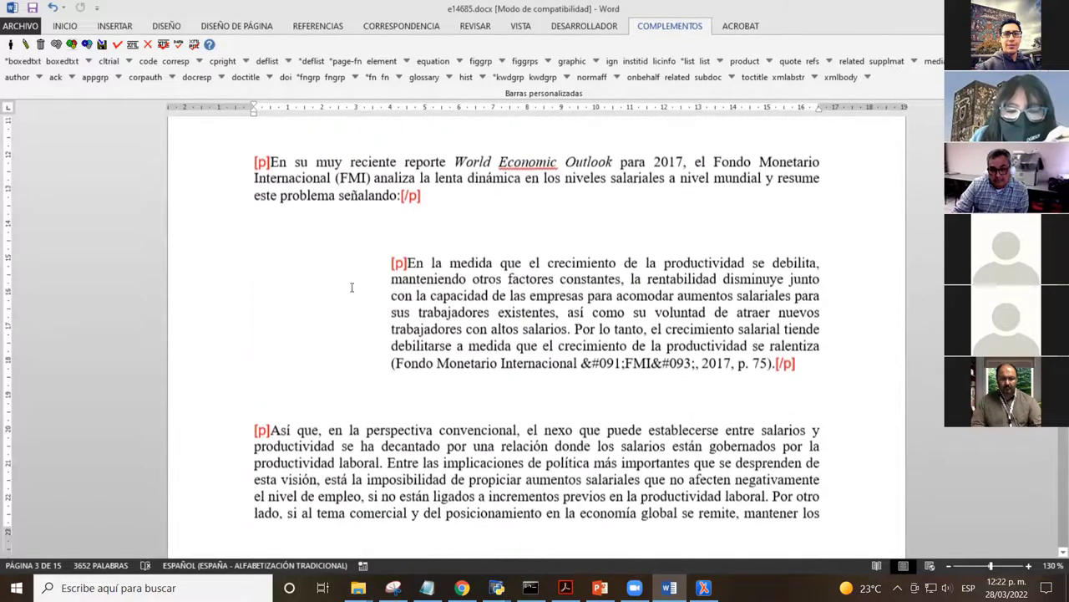
left_click(390, 264)
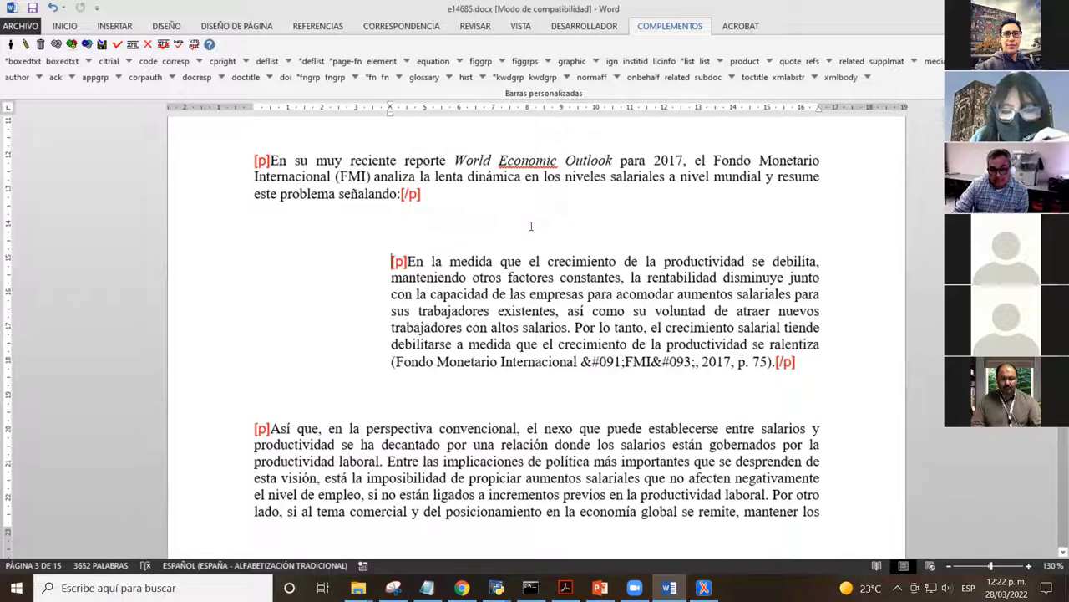
key("shift+Down")
key("shift+Down")
key("shift+Down")
key("shift+Down")
key("shift+Down")
key("shift+Down")
key("shift+Down")
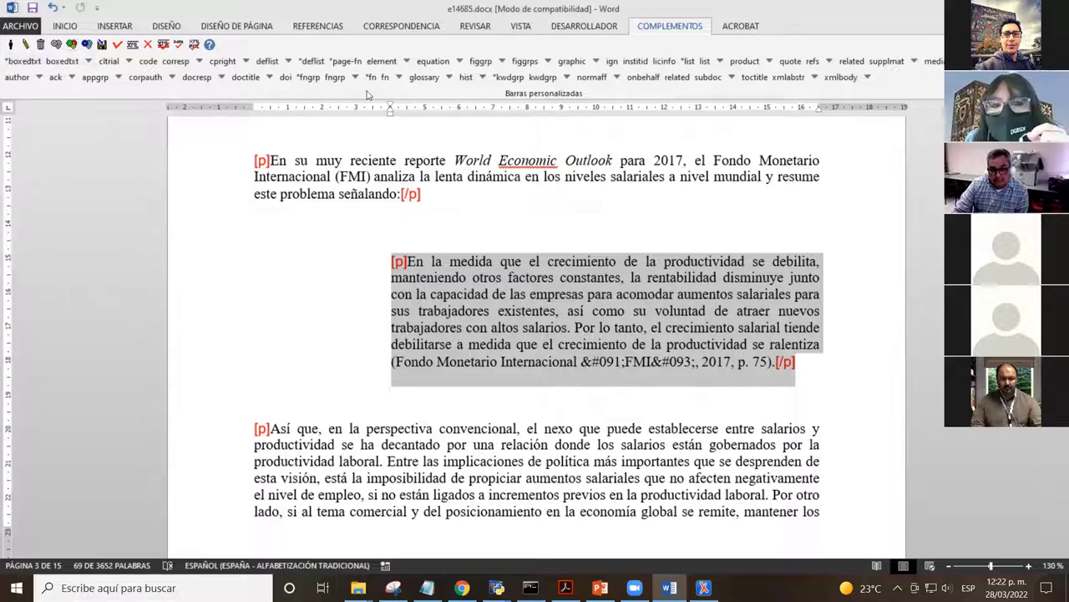
left_click(792, 62)
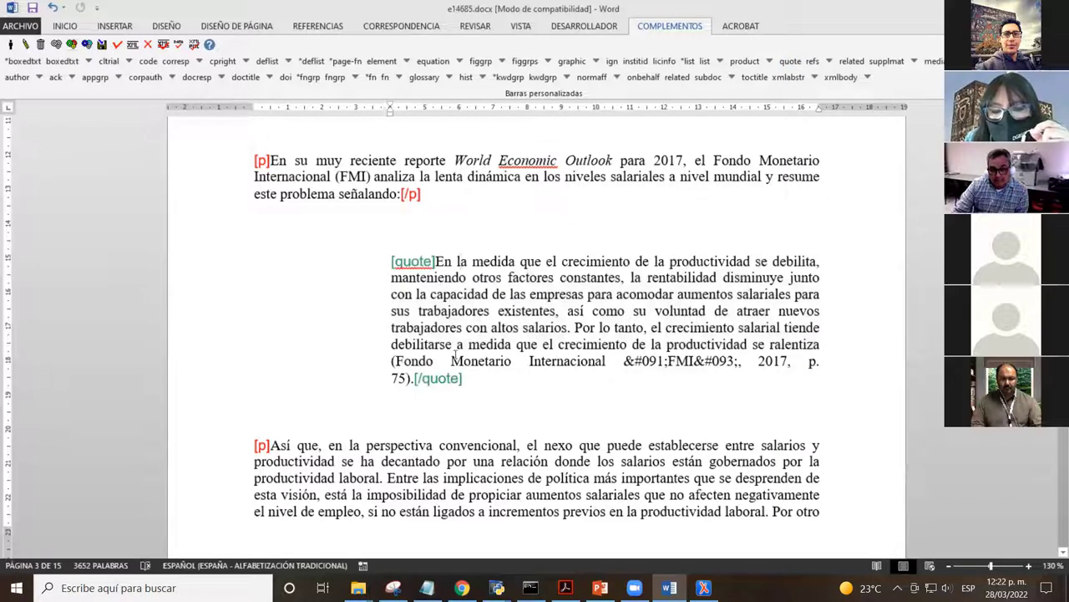
- Check the opening and closing quote tags on the indented quotation and the tagging of the paragraphs around it
scroll(468, 275, "down", 1)
scroll(446, 255, "down", 1)
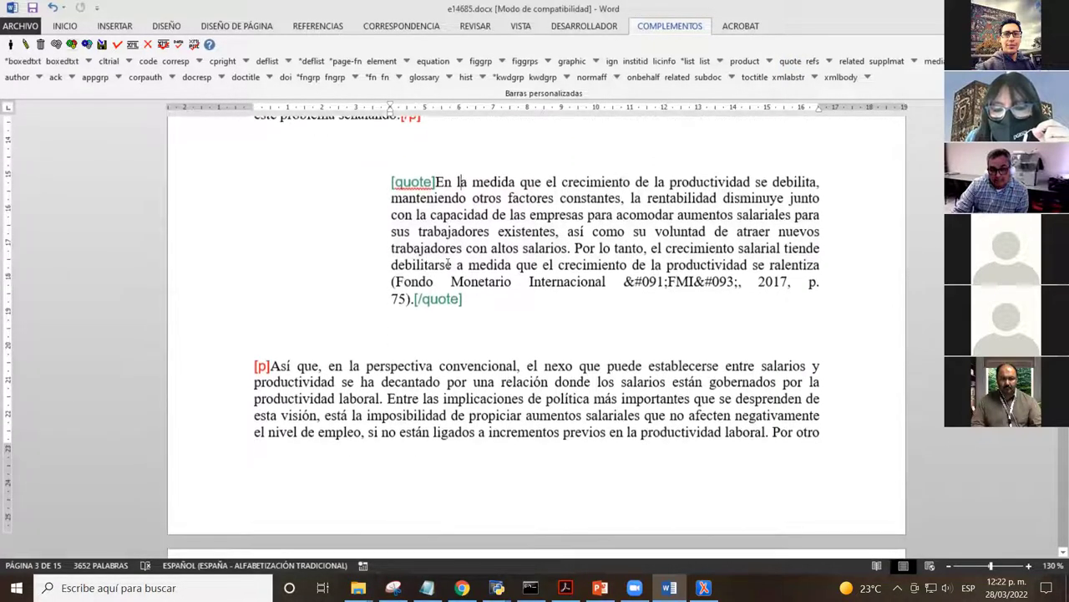
scroll(502, 284, "up", 3)
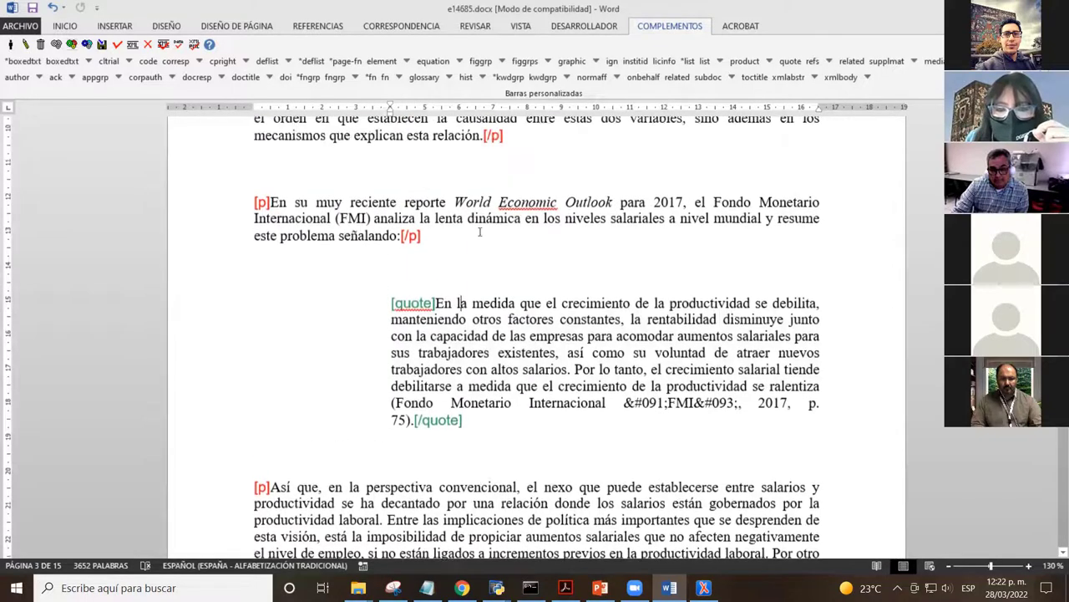
scroll(479, 262, "down", 2)
scroll(501, 271, "down", 1)
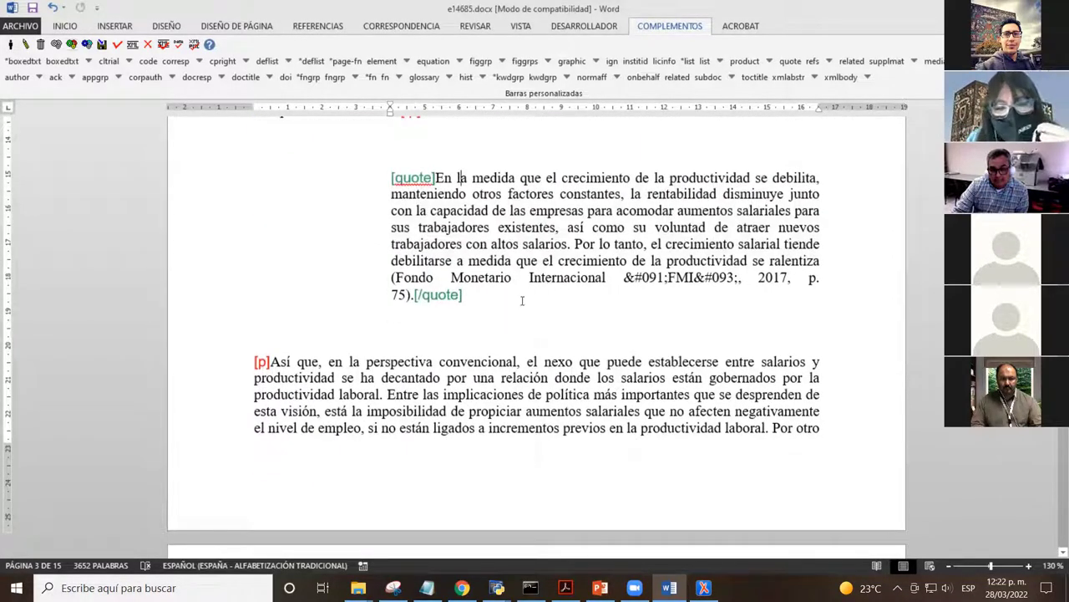
scroll(513, 264, "down", 3)
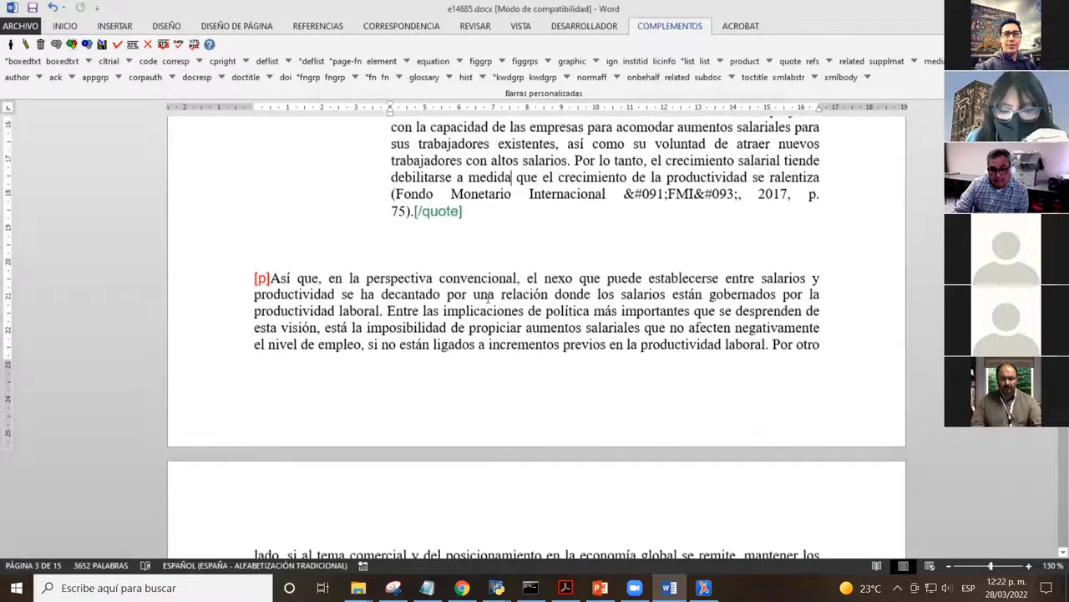
scroll(513, 242, "up", 3)
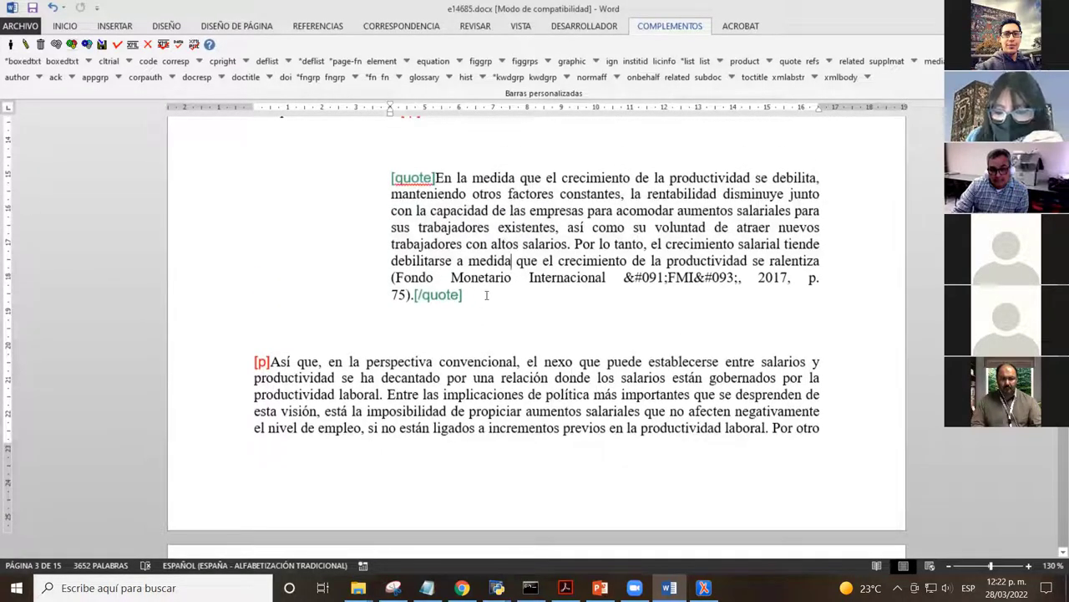
scroll(487, 295, "down", 4)
scroll(448, 240, "up", 4)
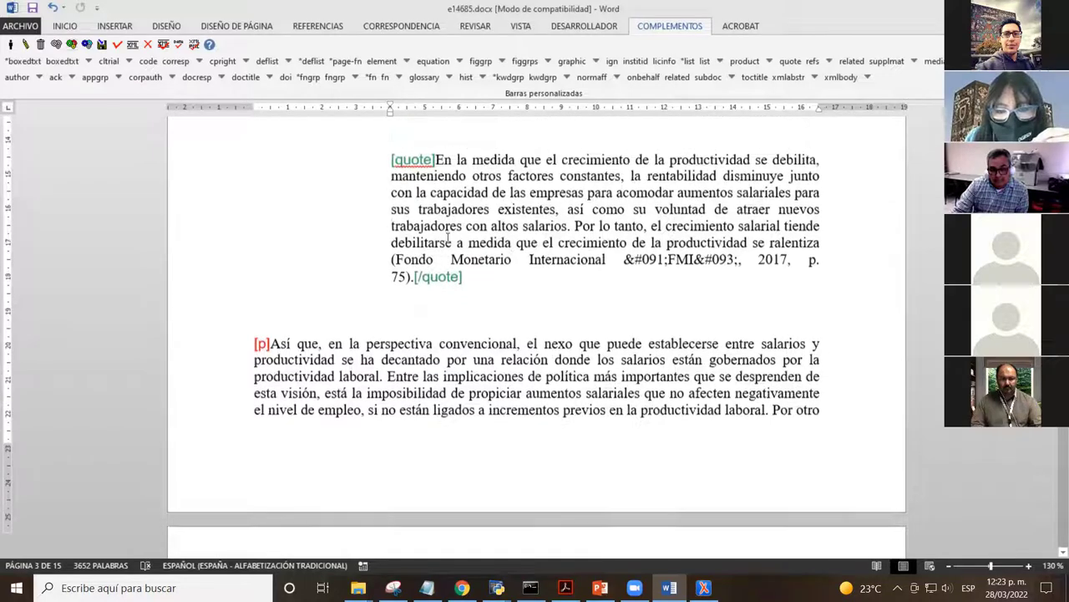
scroll(468, 251, "down", 4)
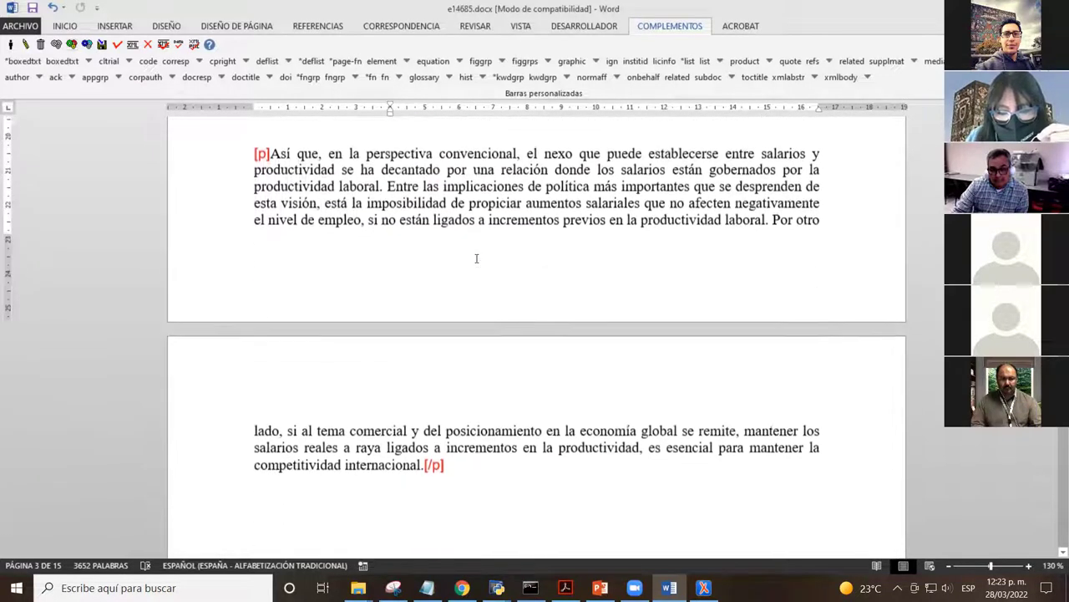
- Check the section and title tags around the heading "3. Evidencia empírica" and the paragraph tagging below it
scroll(315, 202, "down", 6)
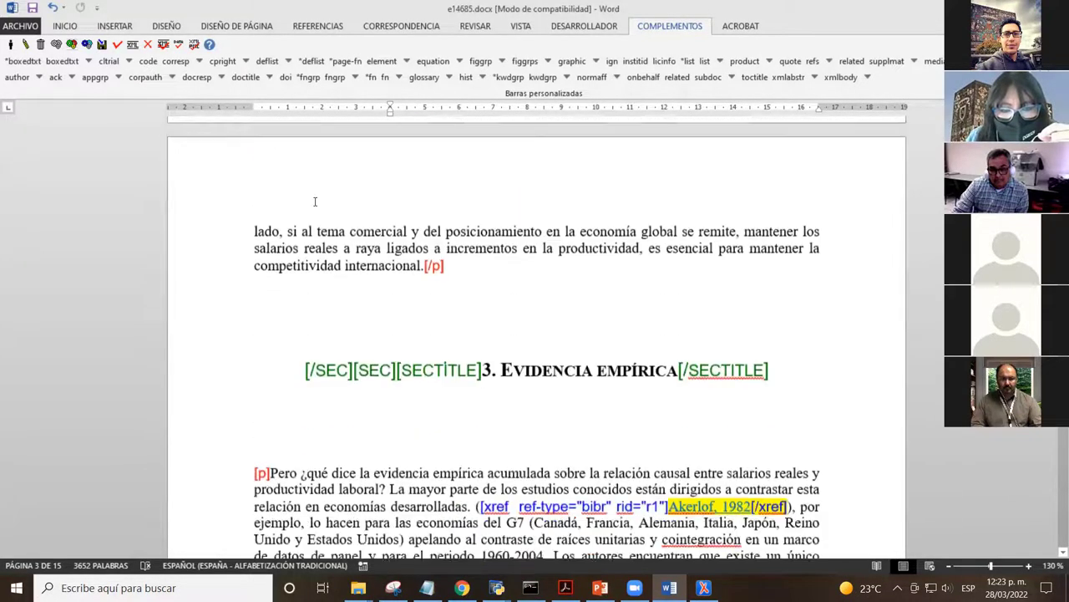
scroll(427, 242, "up", 1)
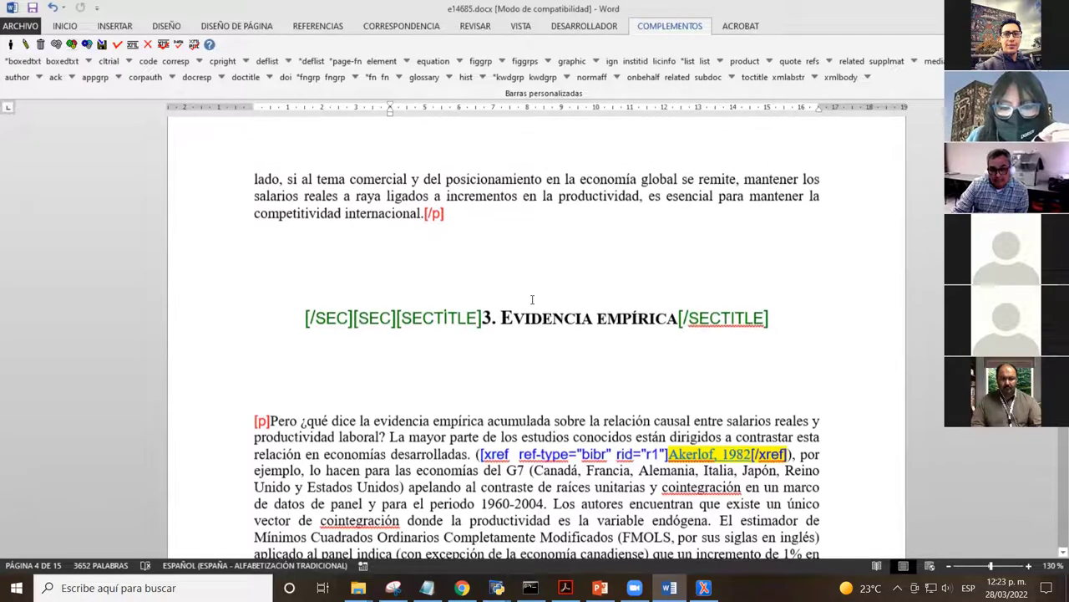
double_click(547, 317)
scroll(399, 273, "down", 3)
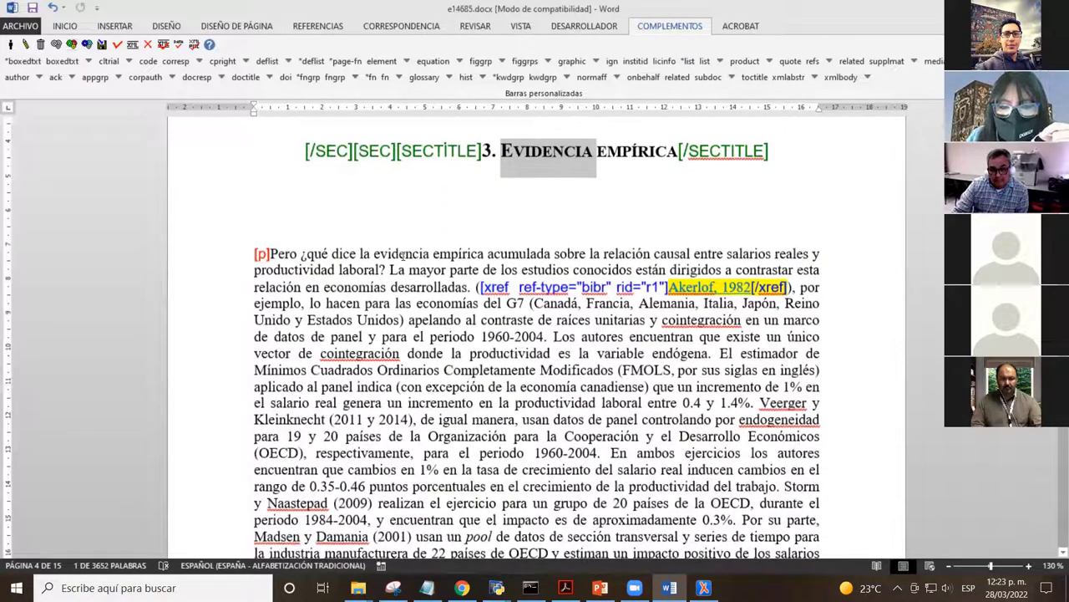
left_click(405, 253)
scroll(514, 294, "down", 1)
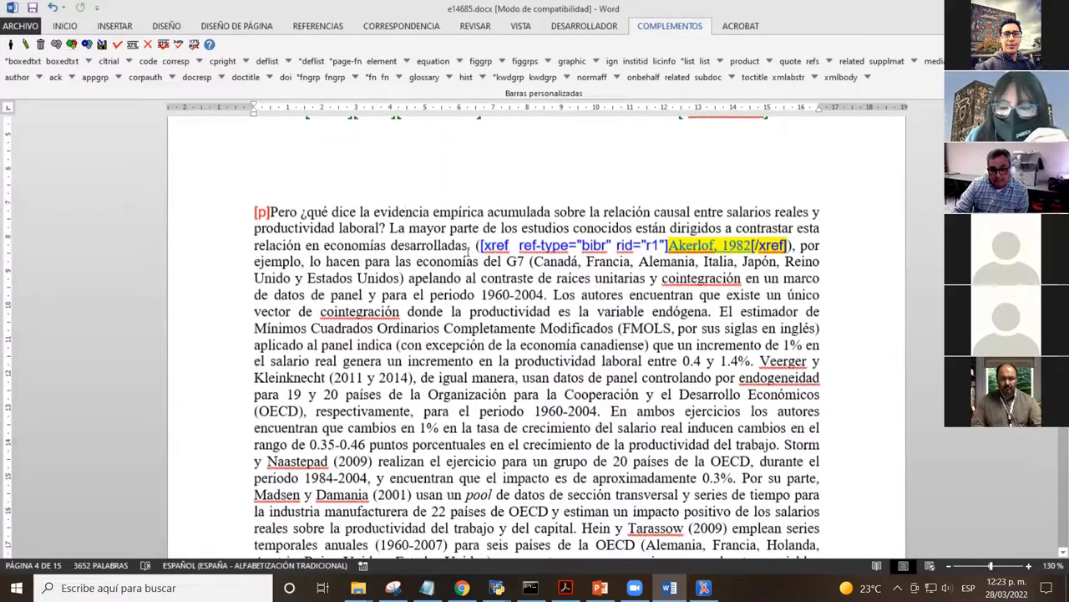
scroll(443, 249, "up", 1)
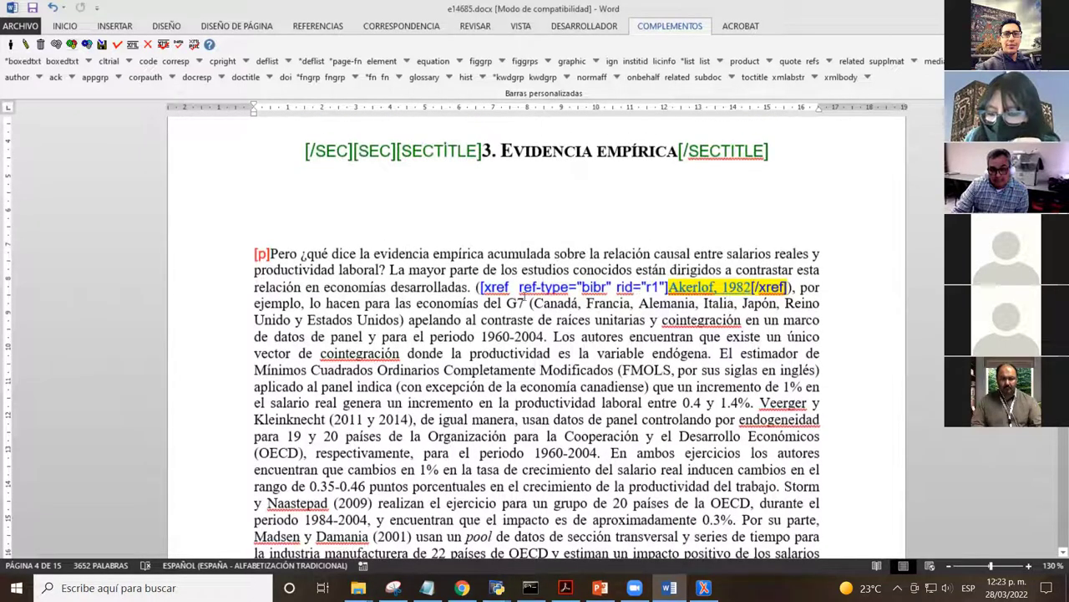
scroll(525, 297, "down", 1)
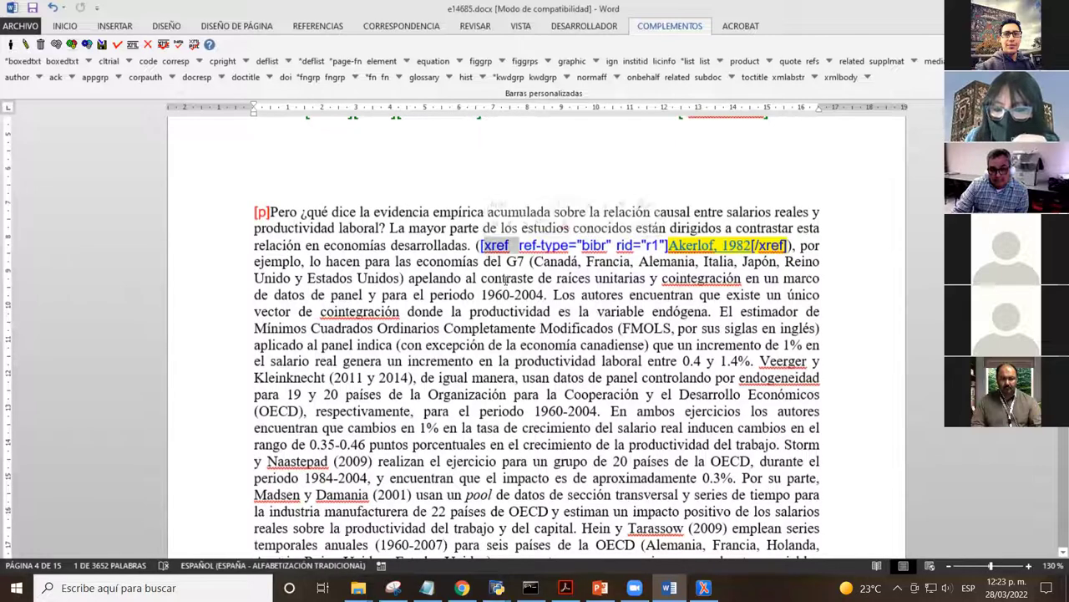
- Examine the xref tag and its ref-type and rid attributes on the bibliographic citation in section 3's opening paragraph
left_click_drag(482, 245, 511, 244)
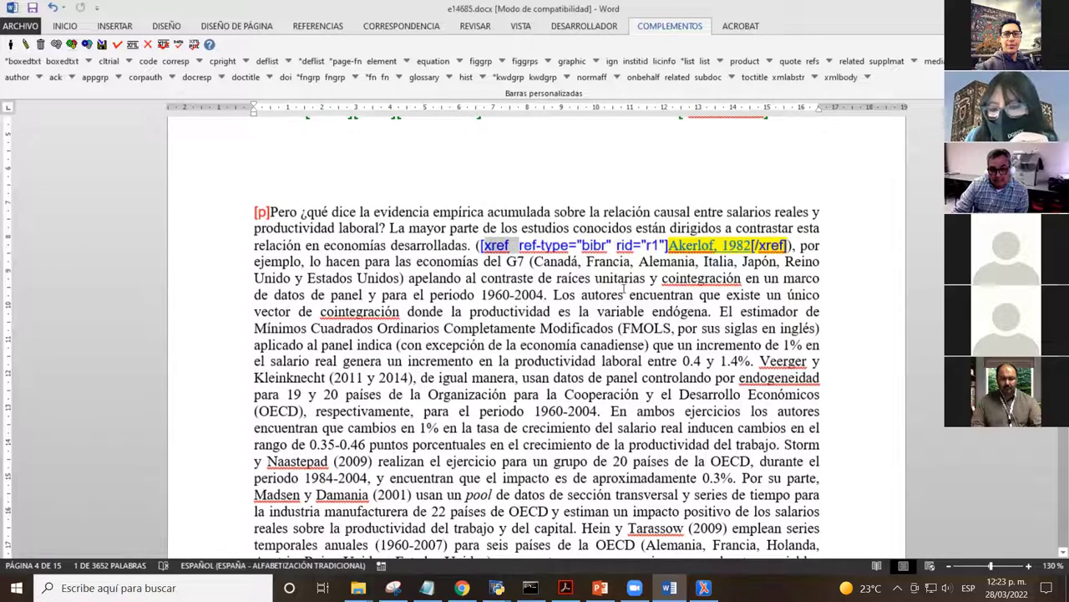
left_click(700, 245)
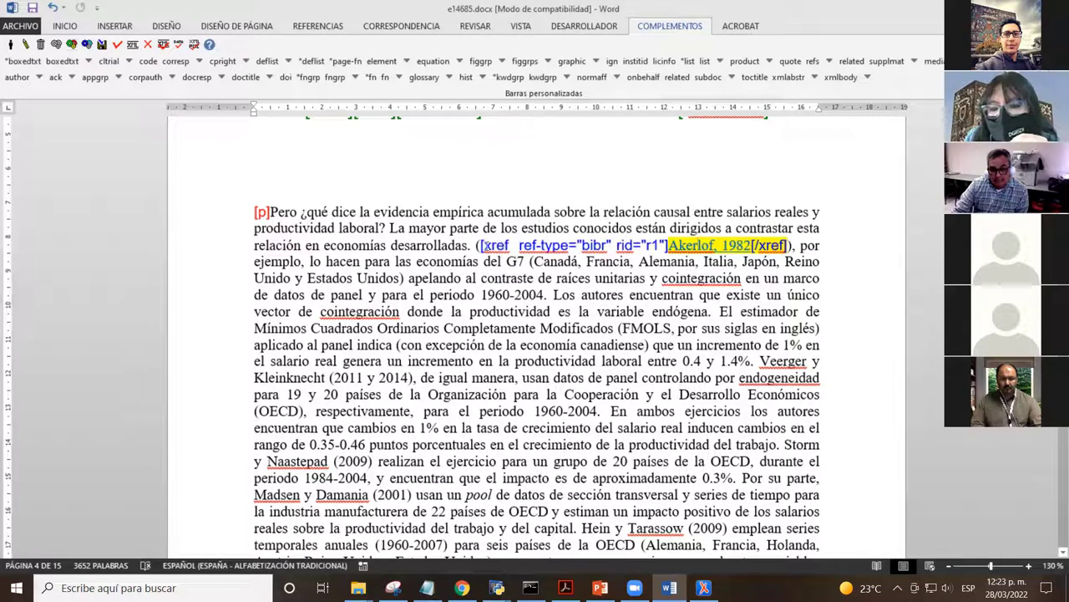
left_click_drag(483, 245, 752, 245)
left_click(518, 249)
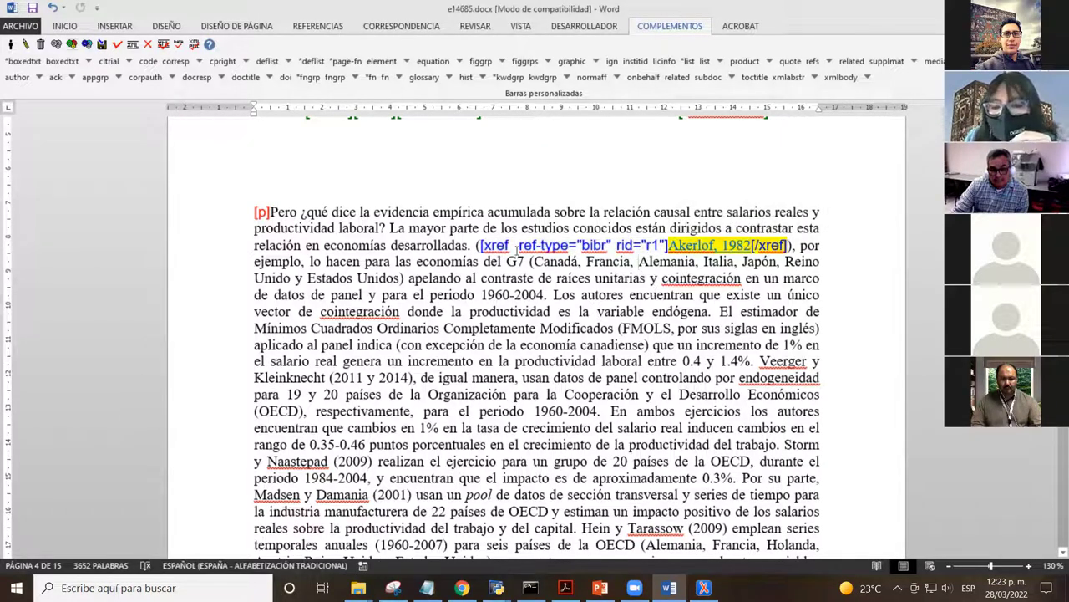
double_click(492, 246)
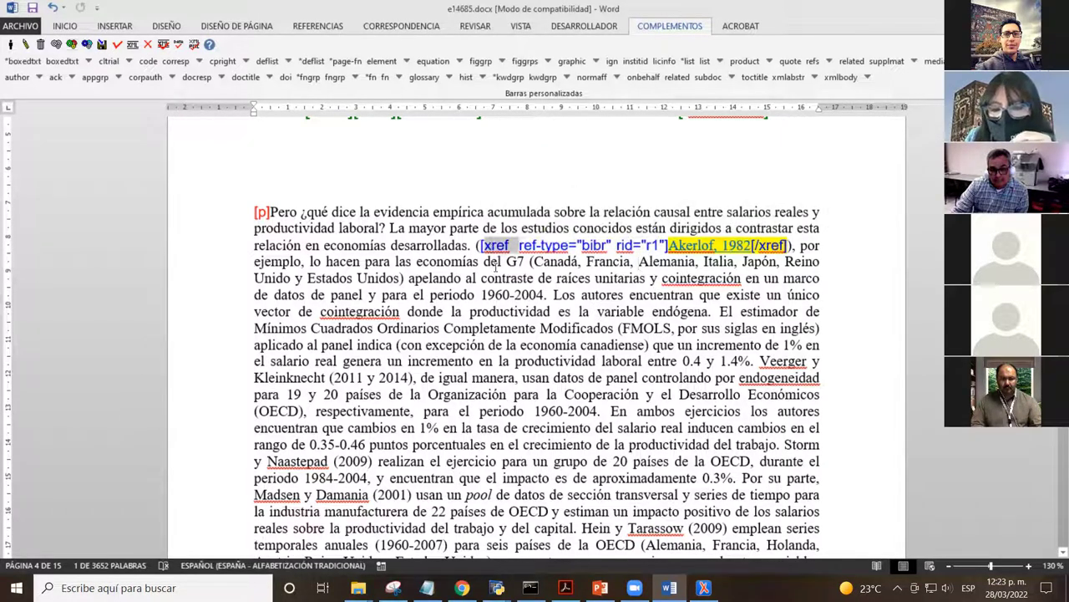
left_click(507, 260)
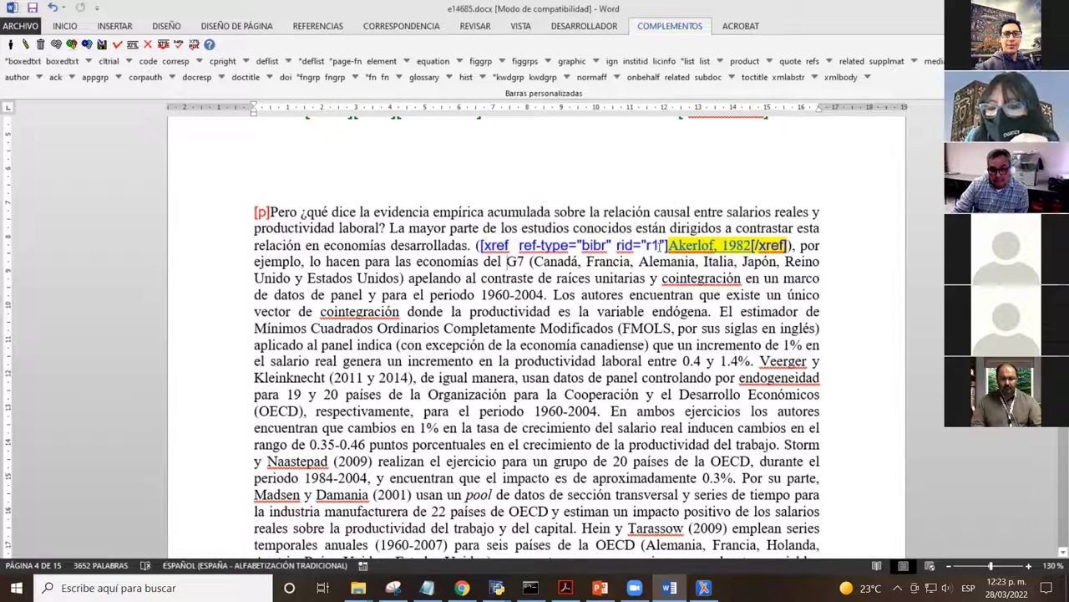
double_click(593, 245)
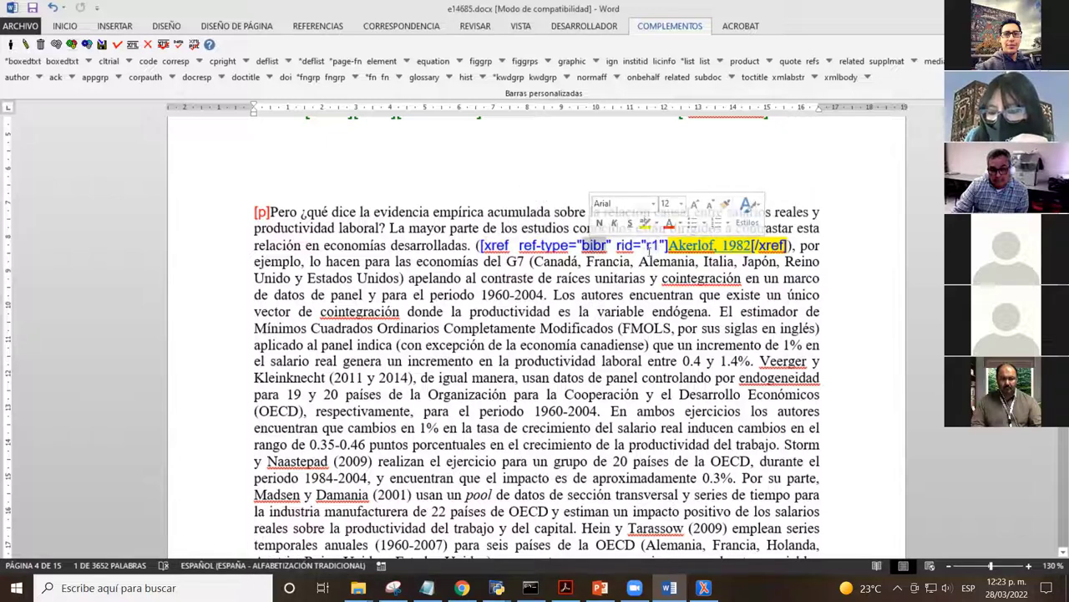
left_click(650, 246)
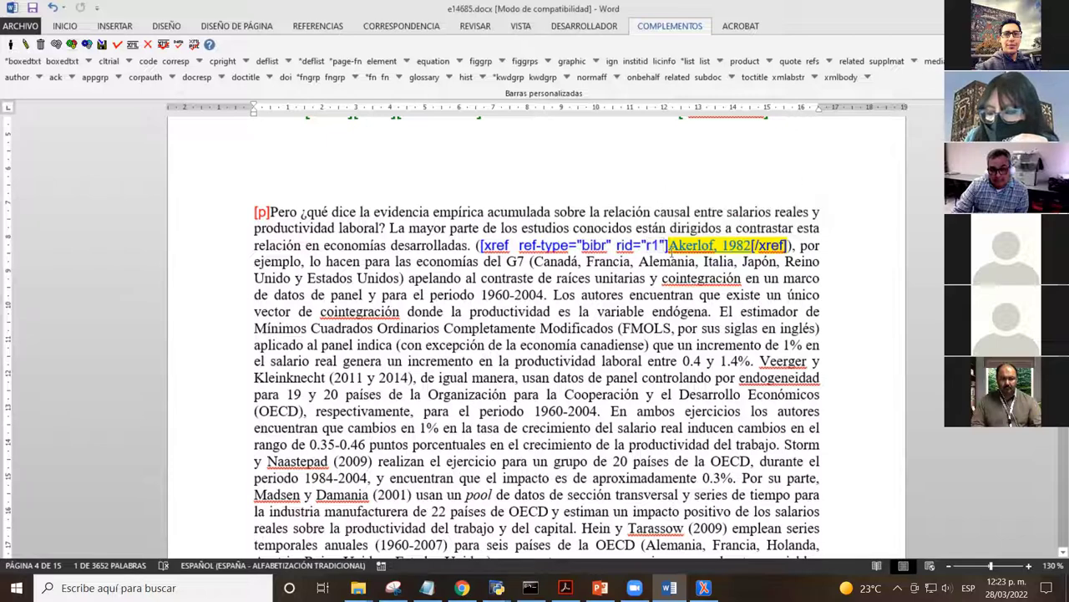
double_click(652, 244)
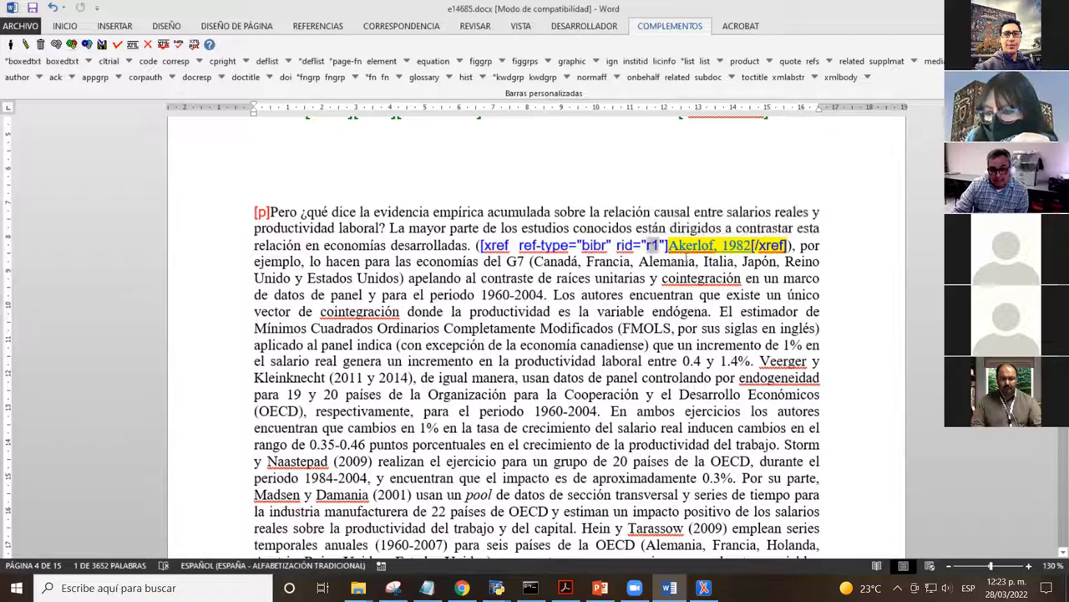
left_click(686, 261)
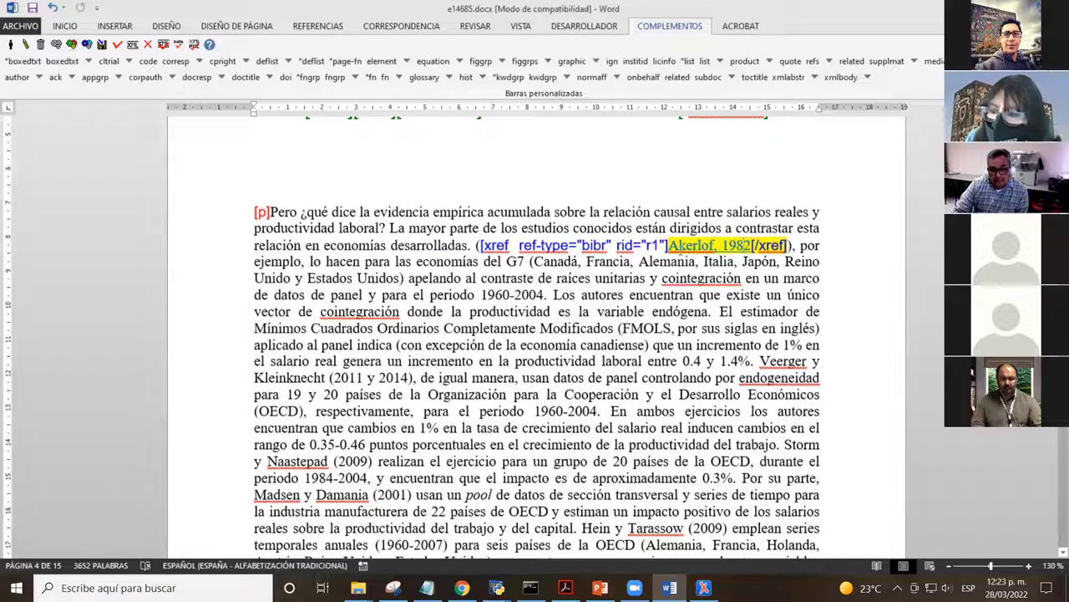
- Examine the sec-type attribute and title tags of section 4's heading, "Pruebas empíricas para el caso de la economía venezolana"
scroll(496, 235, "down", 1)
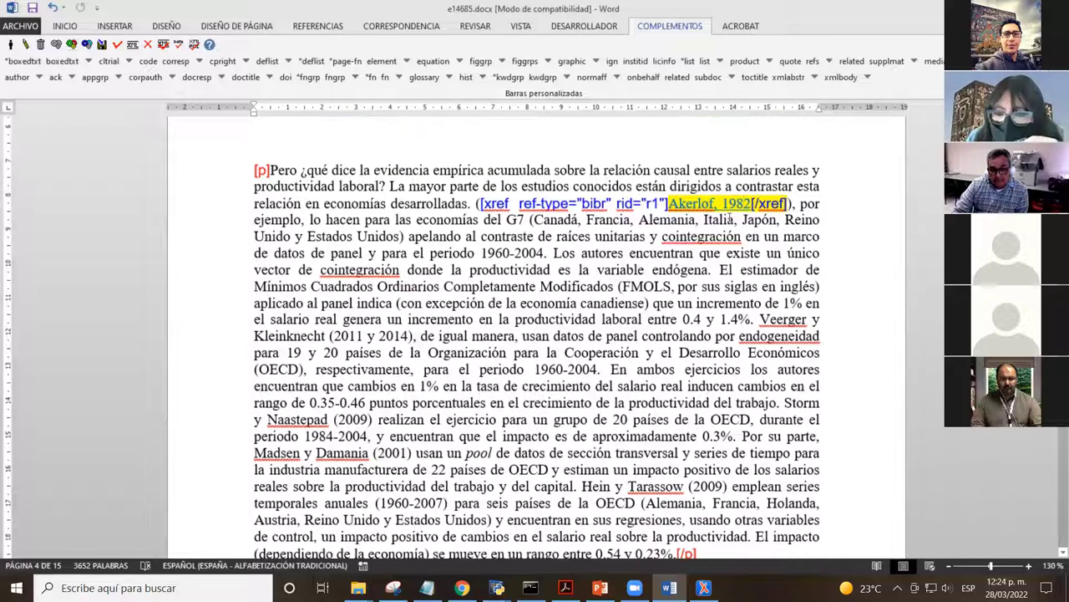
scroll(449, 239, "down", 6)
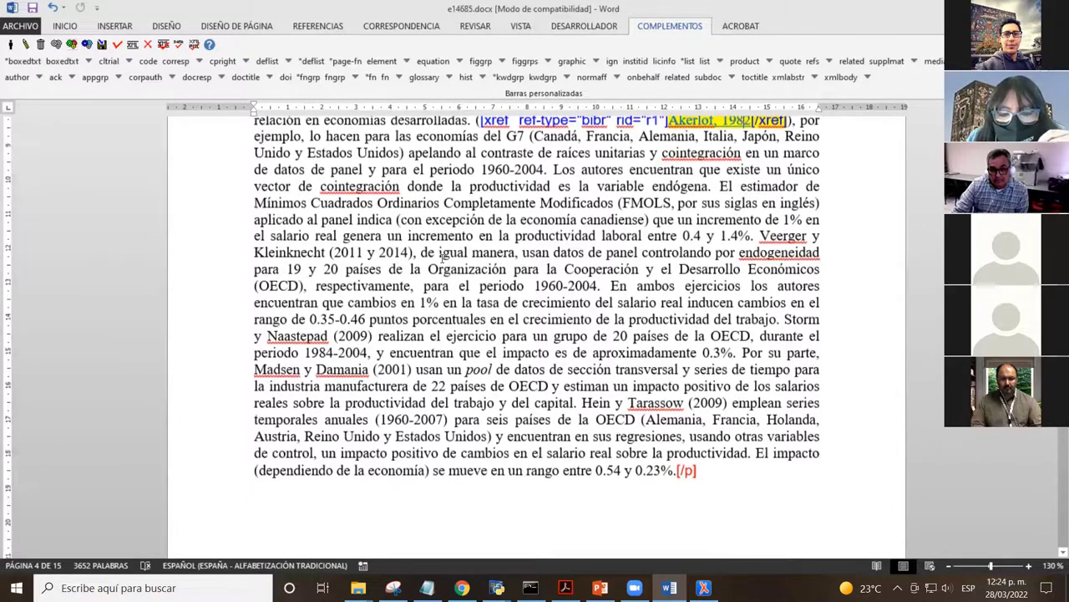
scroll(443, 262, "down", 10)
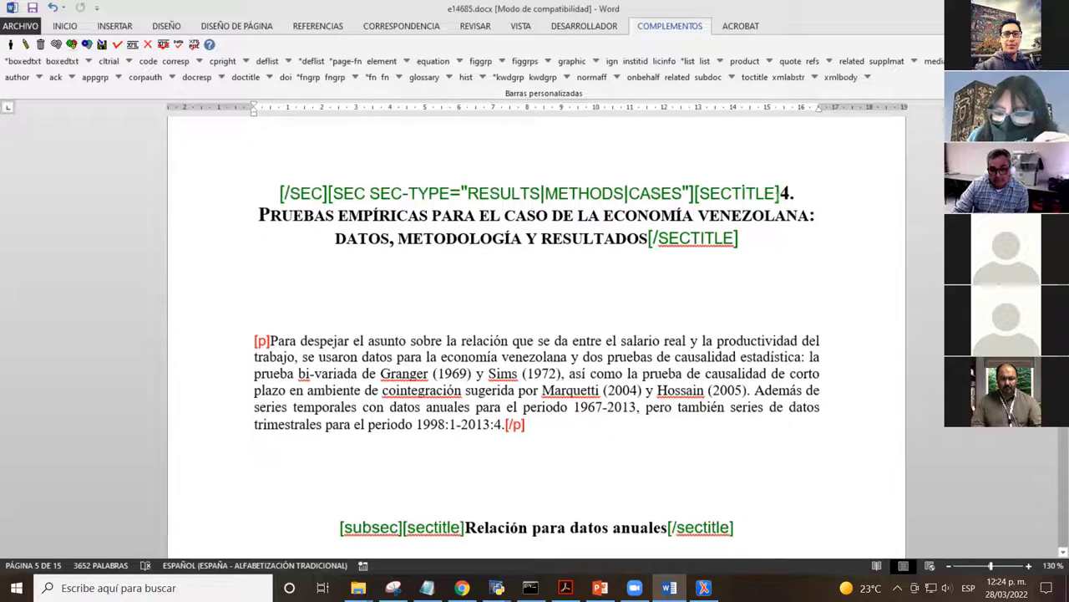
left_click(780, 198)
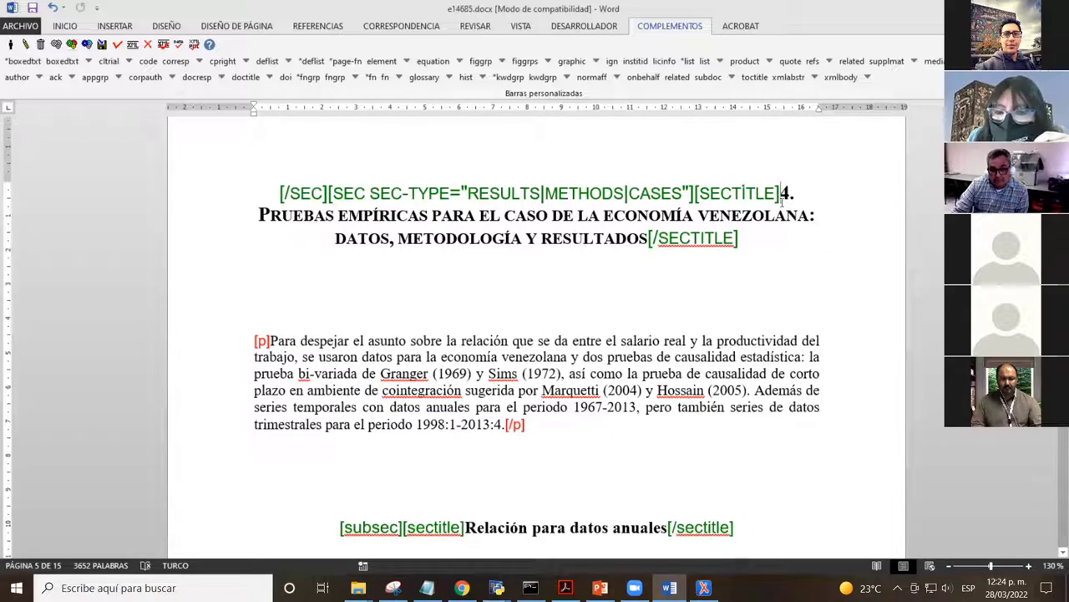
left_click_drag(782, 198, 636, 244)
left_click(552, 240)
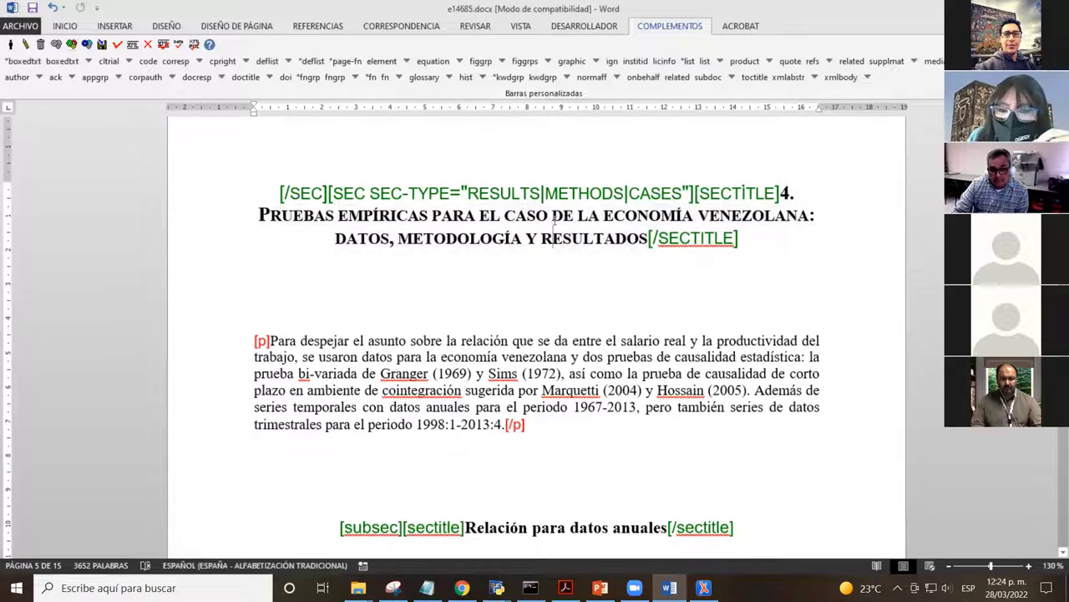
- Examine the subsec and sectitle tags on the subheading "Relación para datos anuales" and compare them with section 4's section tag
scroll(465, 211, "down", 5)
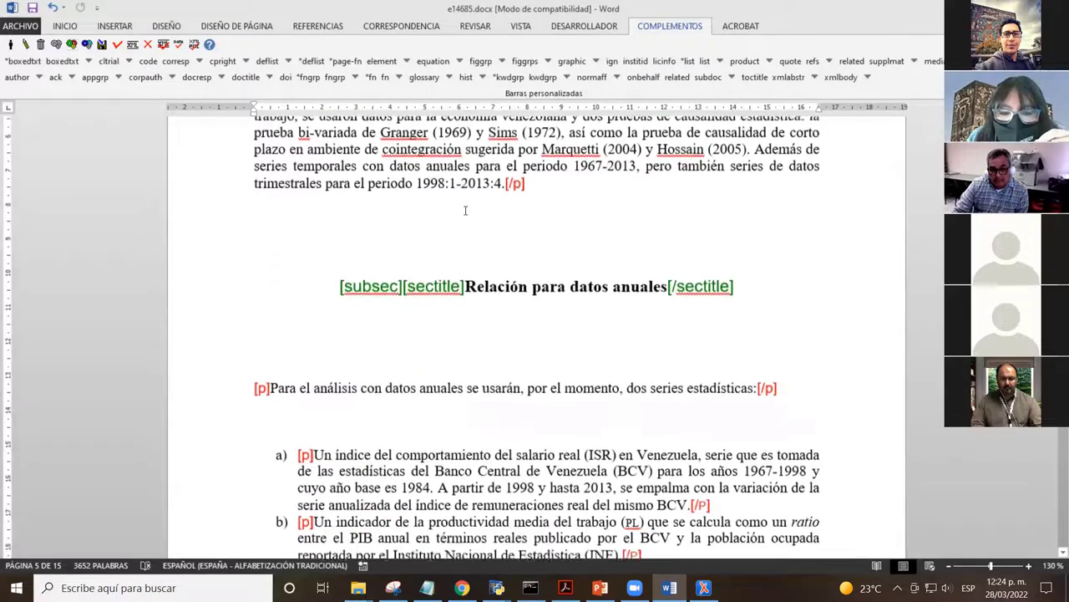
scroll(466, 211, "up", 4)
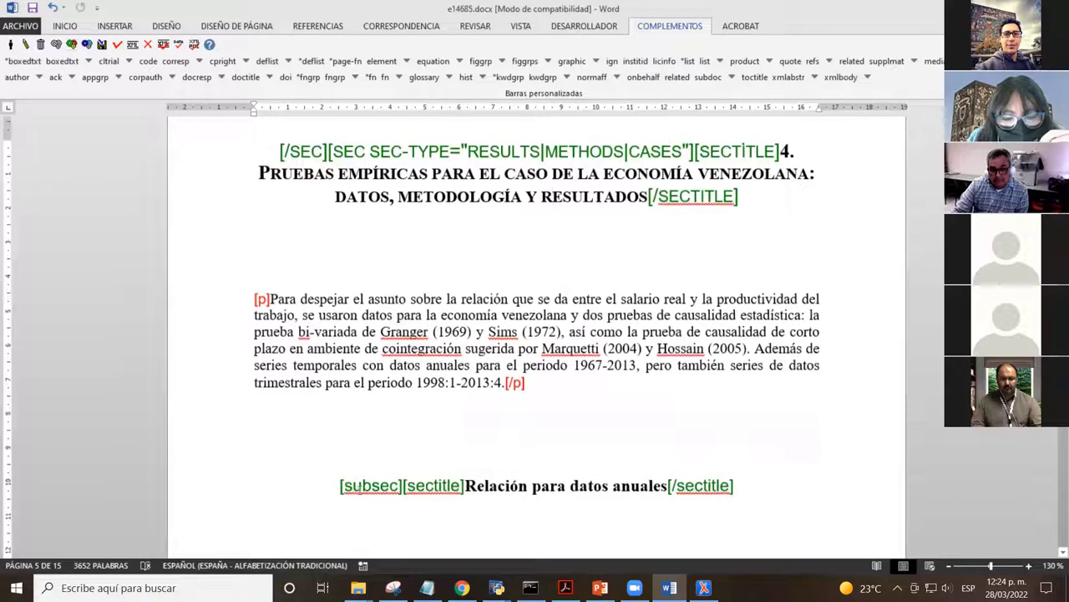
left_click_drag(356, 485, 746, 491)
left_click(536, 466)
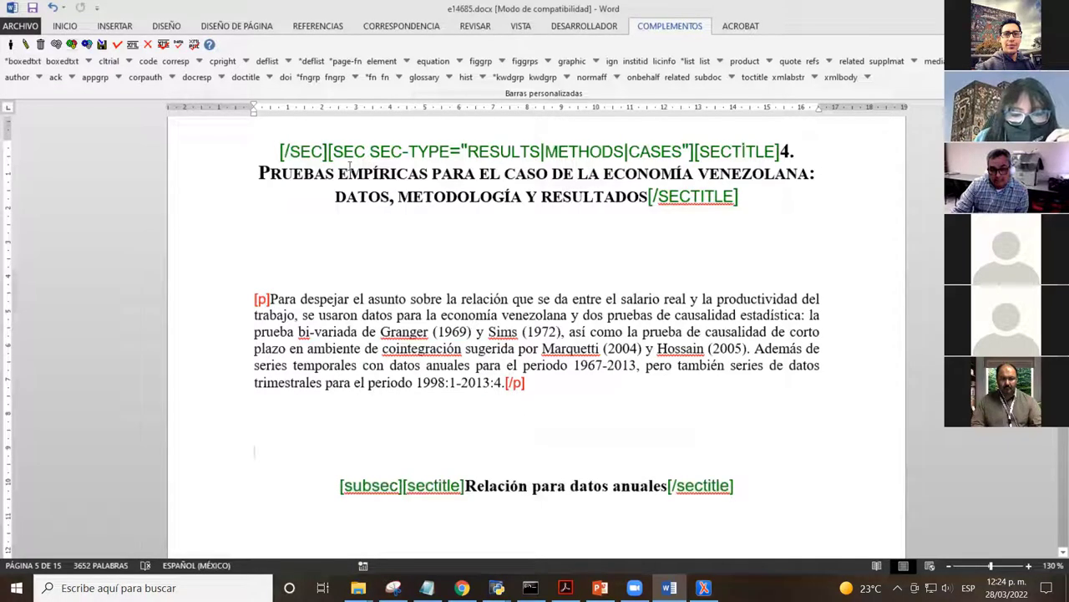
left_click_drag(357, 152, 450, 153)
left_click(429, 266)
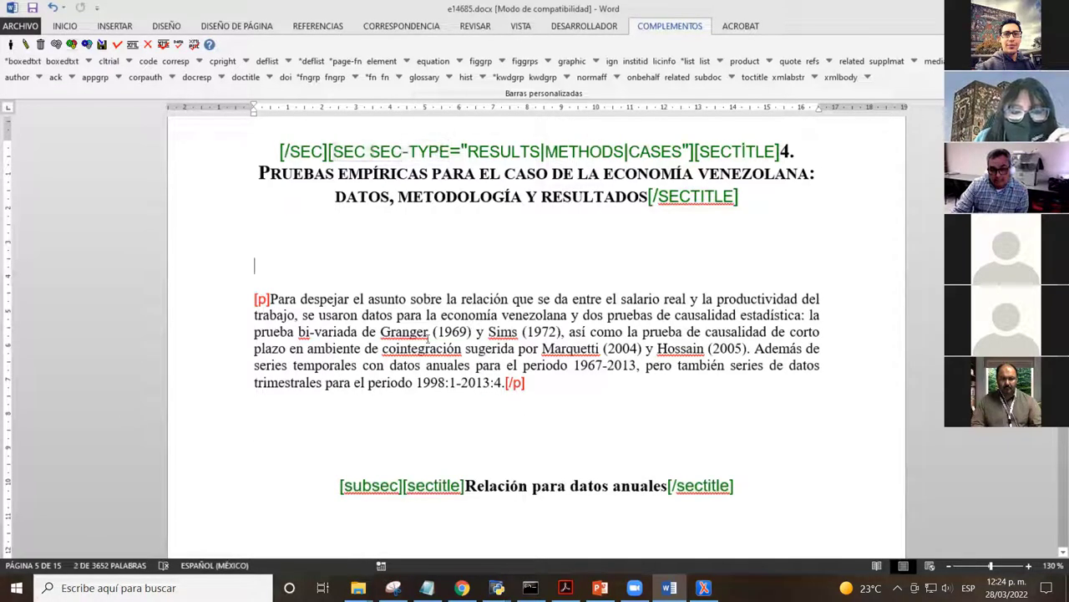
double_click(362, 485)
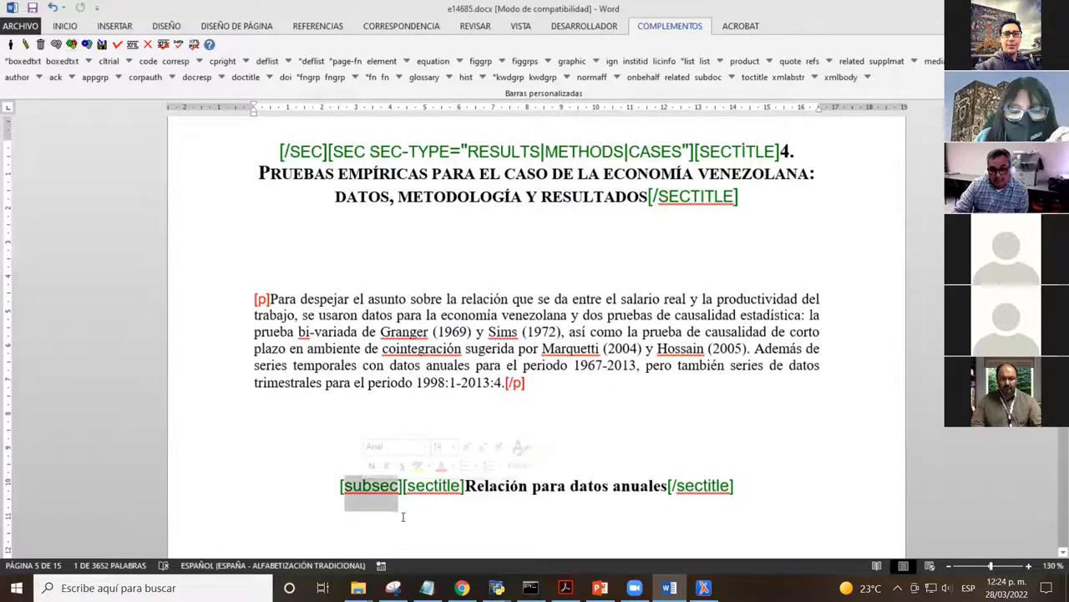
left_click(362, 485)
double_click(365, 484)
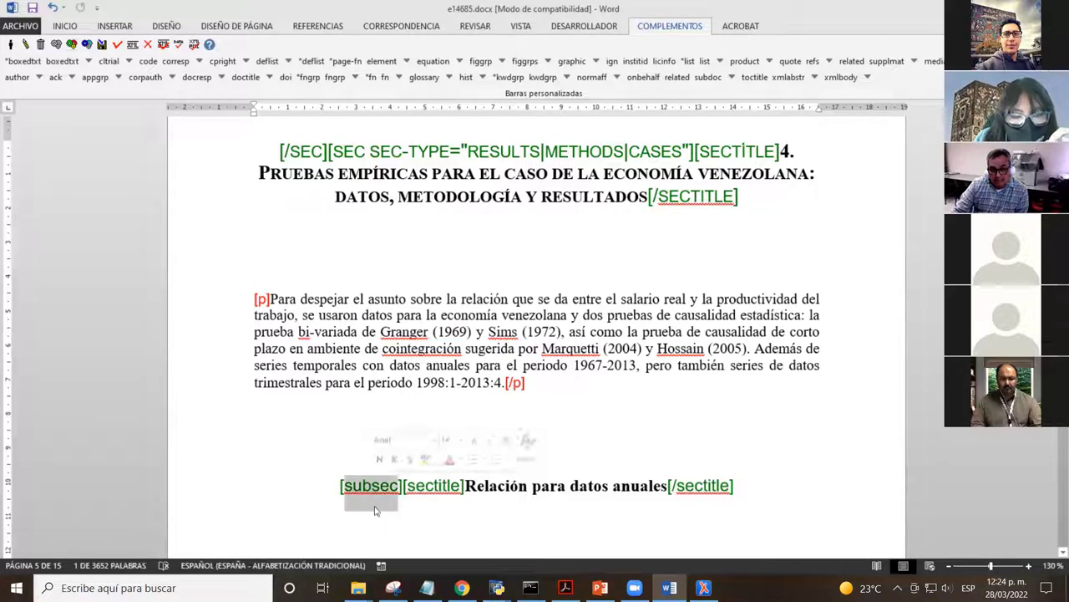
double_click(513, 487)
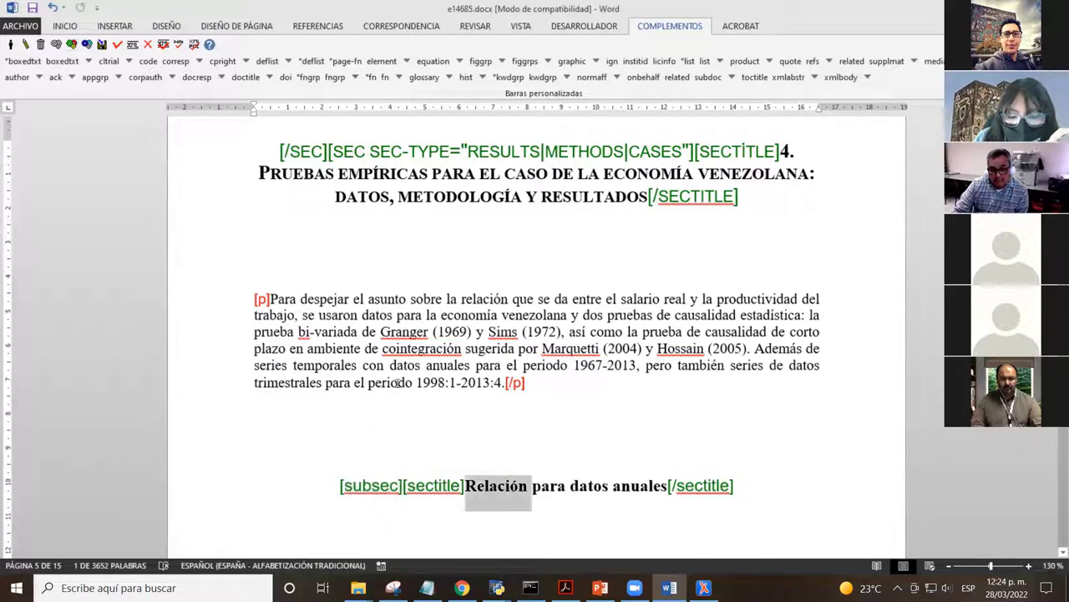
left_click(538, 173)
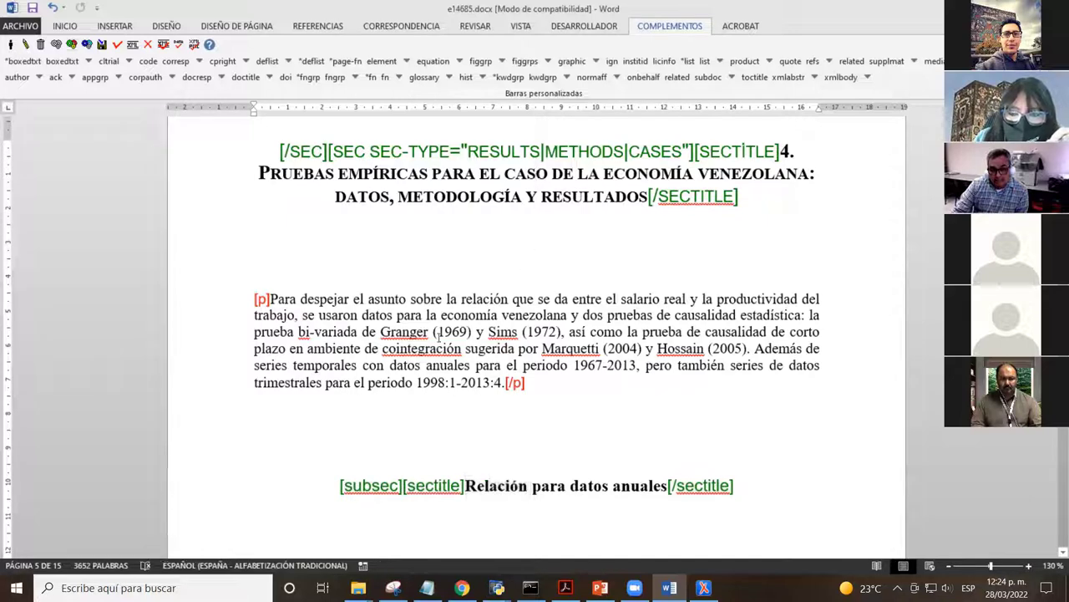
scroll(434, 355, "down", 2)
double_click(422, 402)
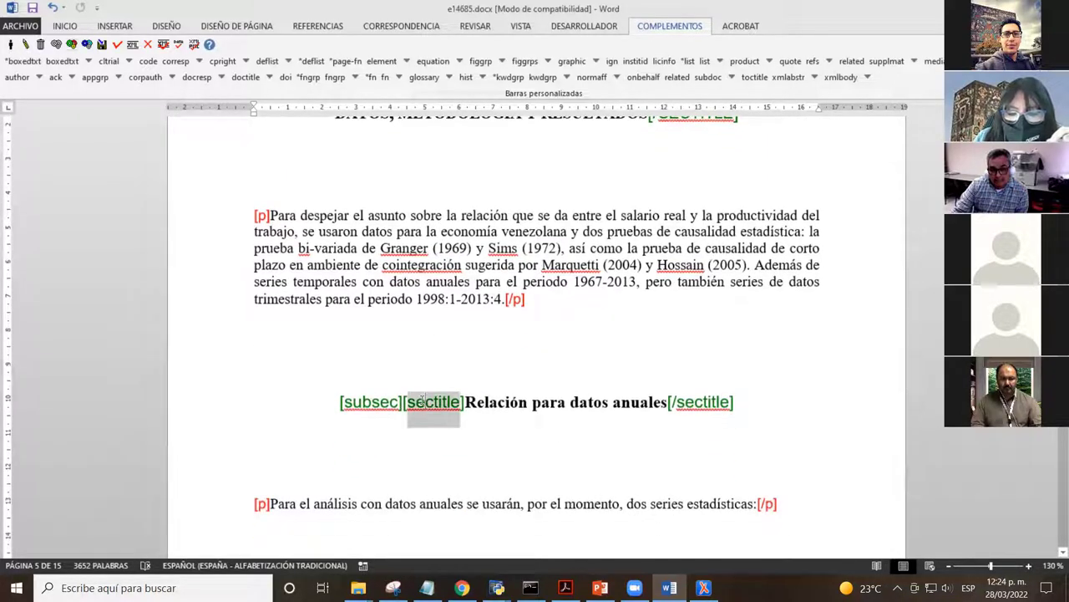
left_click_drag(486, 401, 668, 410)
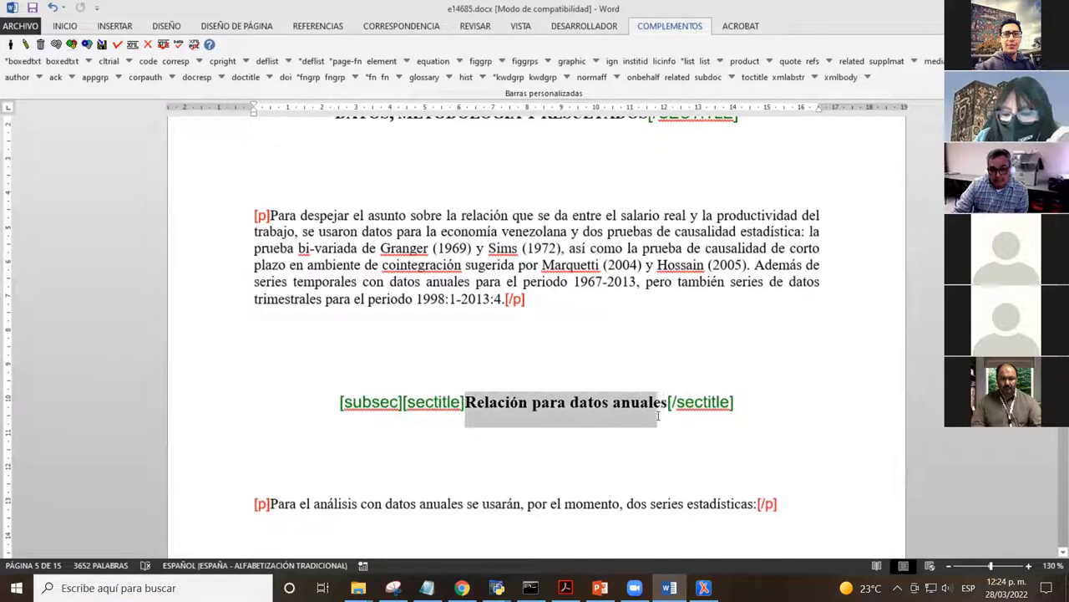
left_click(557, 339)
- Start automatic list tagging (*list) on items a) and b) under the subheading "Relación para datos anuales"
scroll(462, 303, "down", 1)
scroll(462, 302, "down", 3)
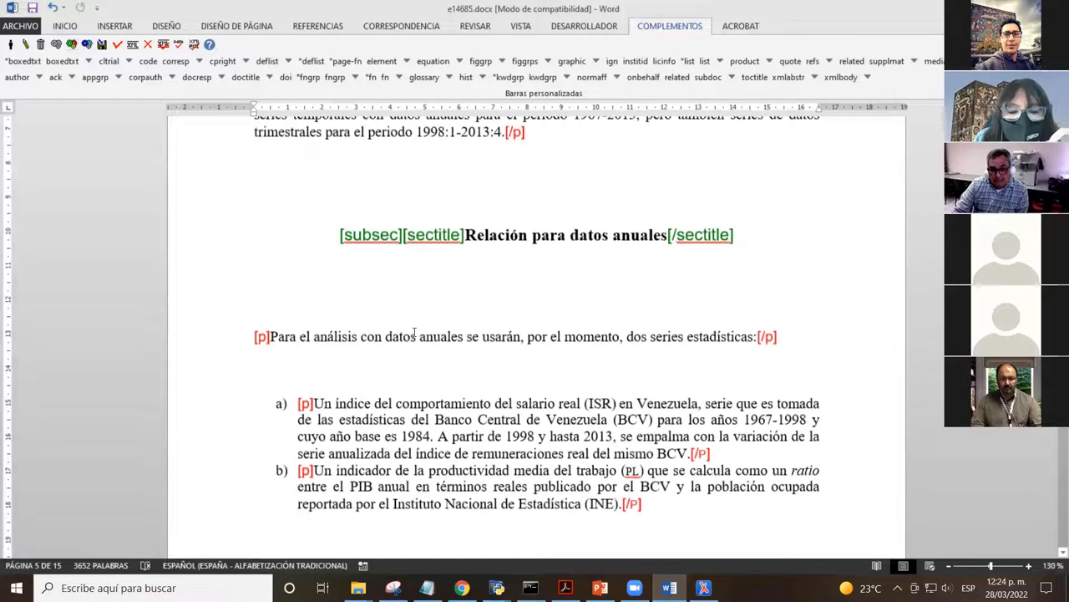
scroll(380, 285, "down", 3)
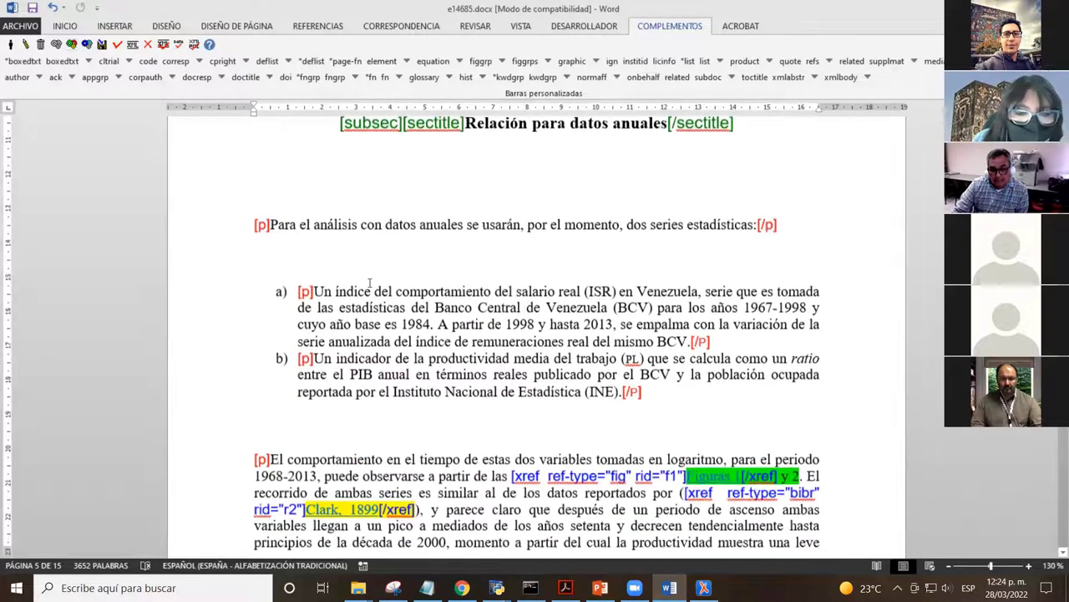
scroll(383, 249, "down", 1)
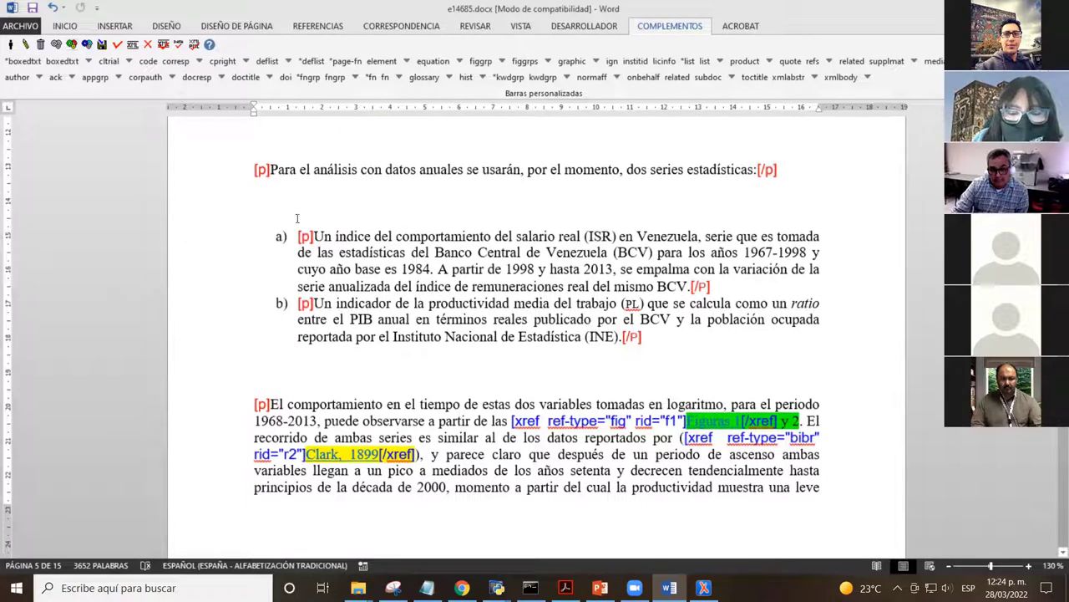
left_click(299, 236)
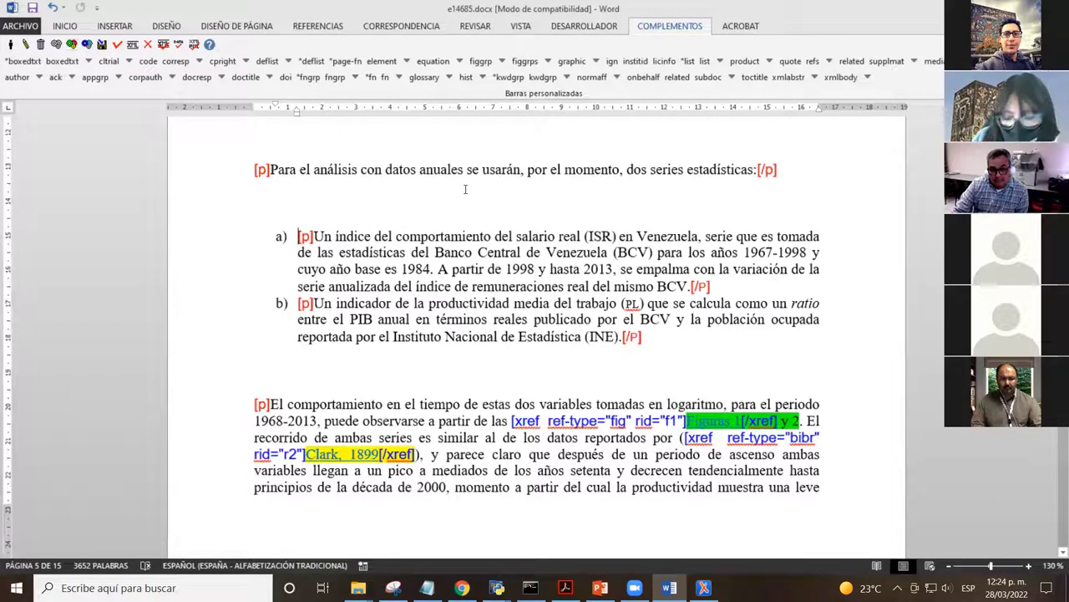
key("shift+Down")
key("shift+Down")
key("shift+Down")
key("shift+Down")
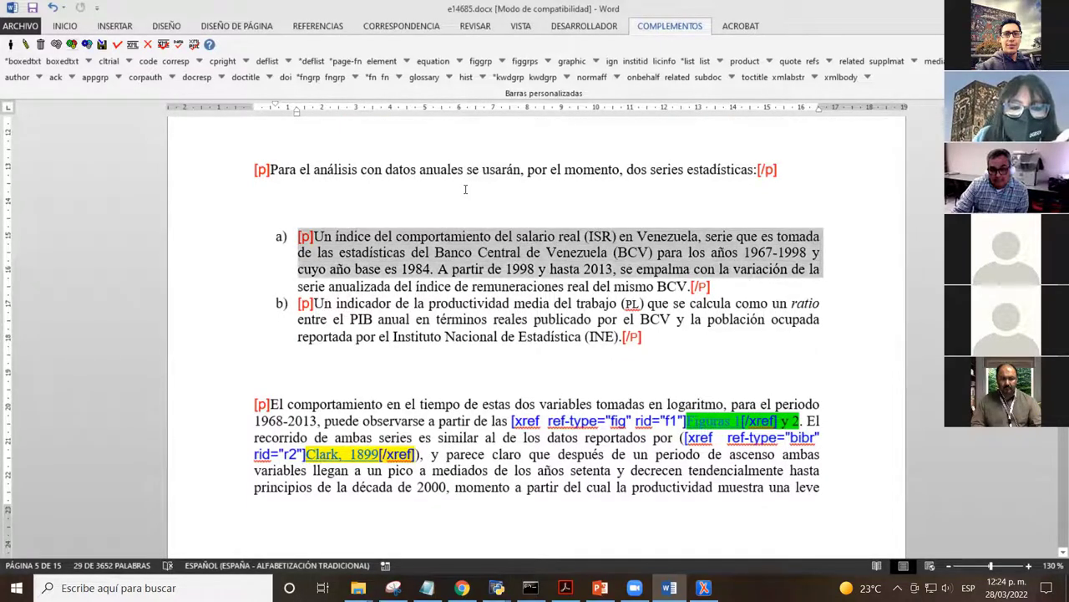
key("shift+Down")
key("shift+Down")
key("shift+Down")
key("shift+Down")
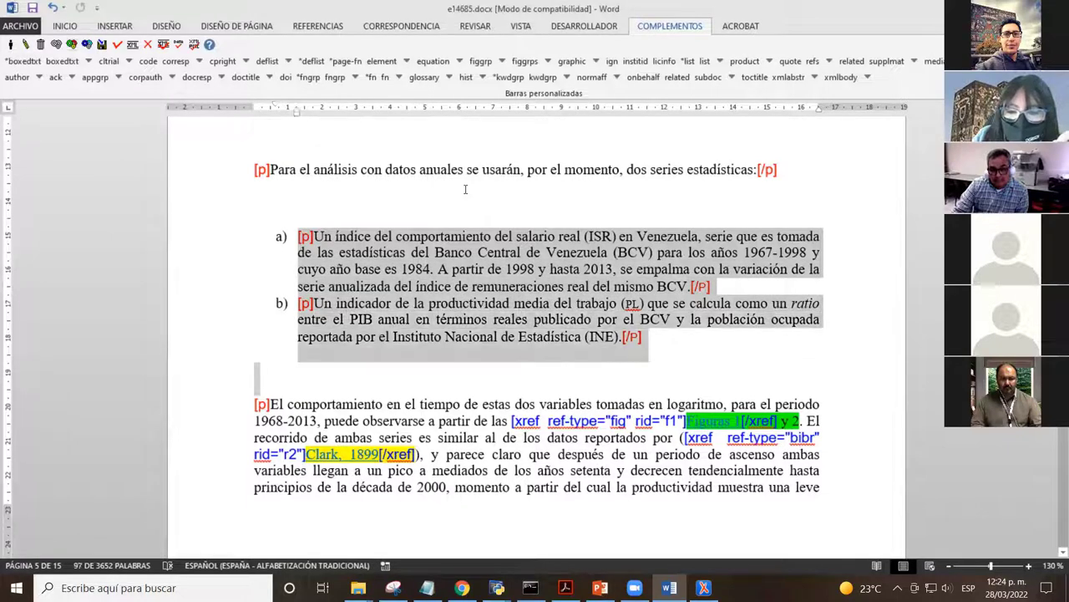
key("shift+Up")
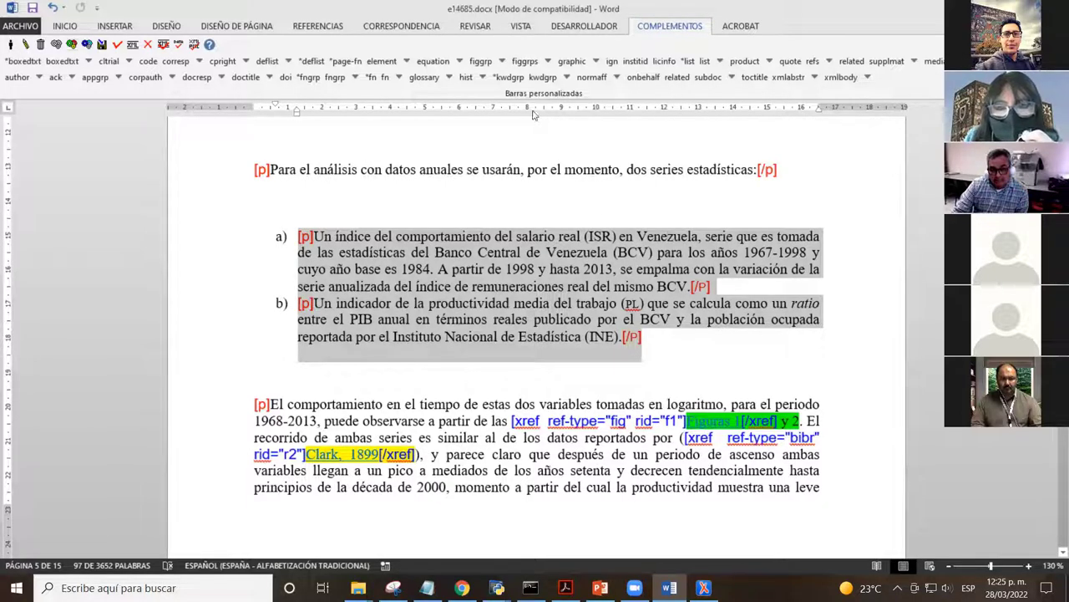
left_click(686, 64)
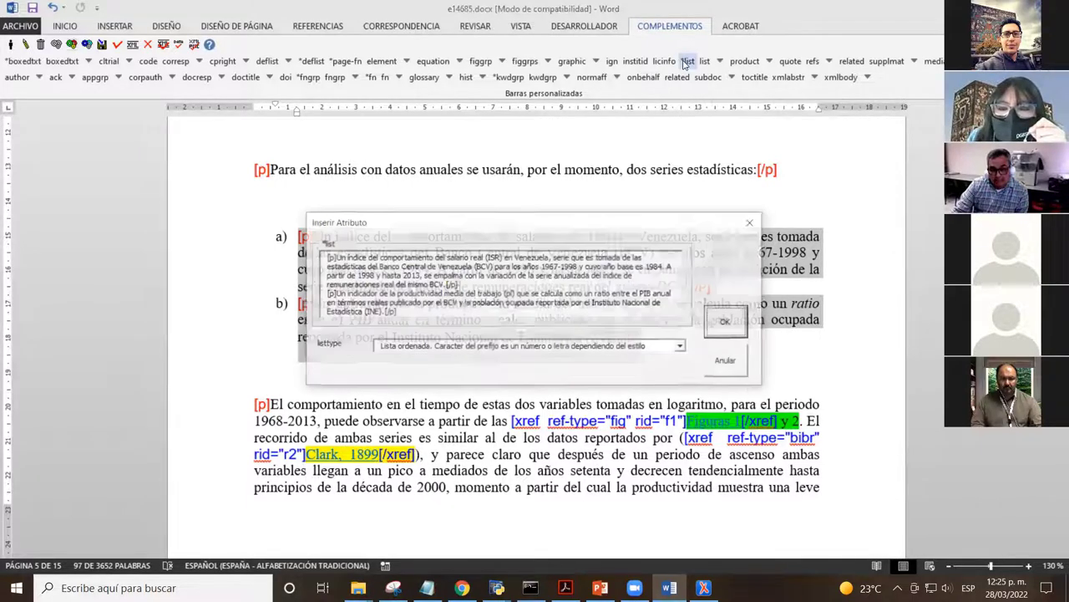
left_click_drag(472, 213, 495, 155)
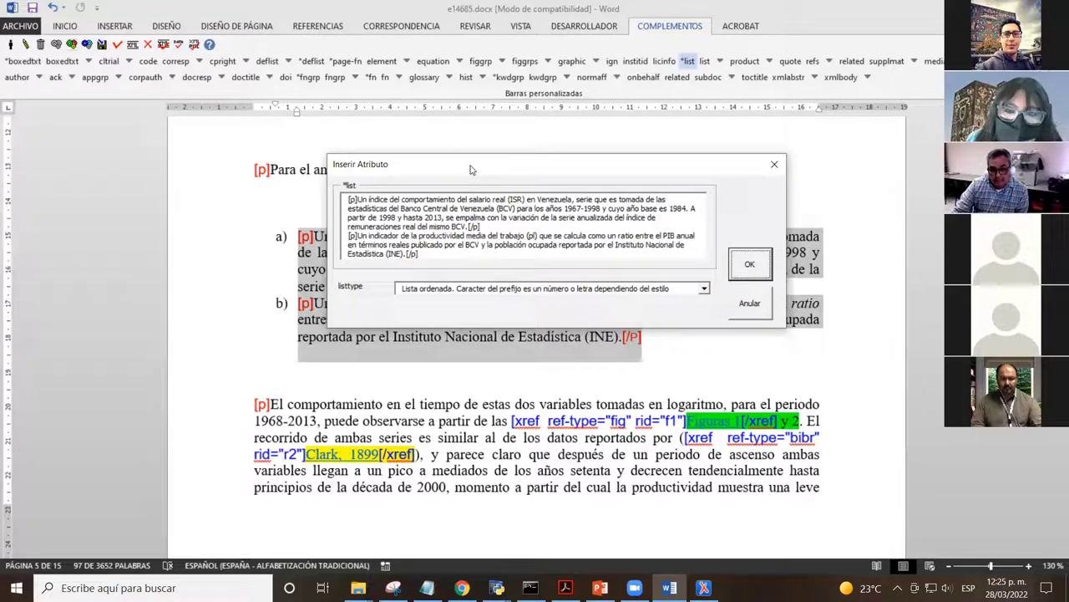
left_click_drag(470, 169, 458, 161)
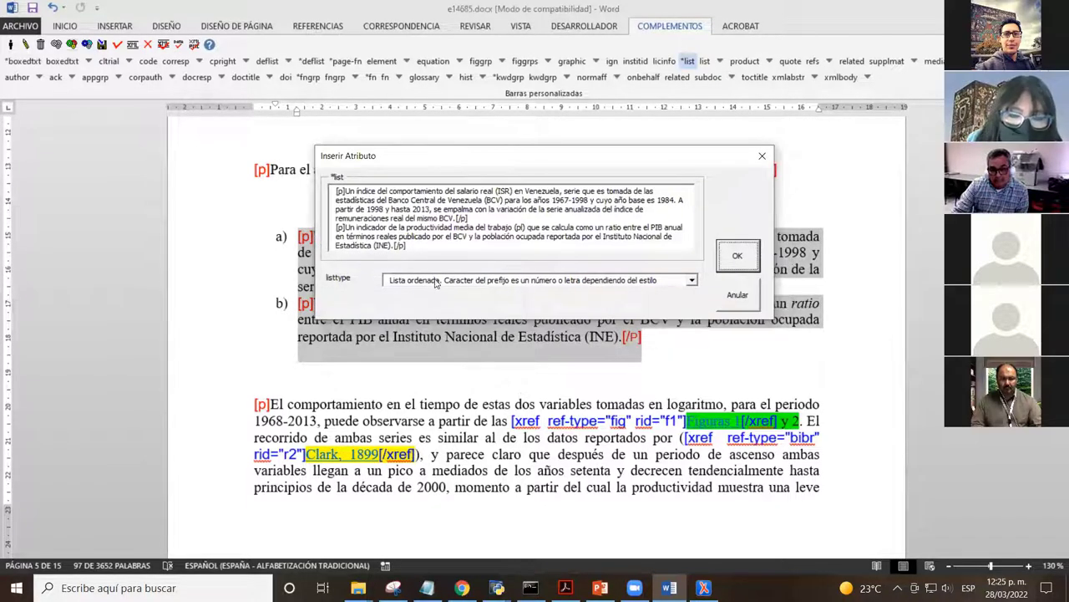
- Set listtype to "Lista ordenada. Caracter del prefijo es un caracter alfabético en minúscula" and insert the list tags
left_click(425, 282)
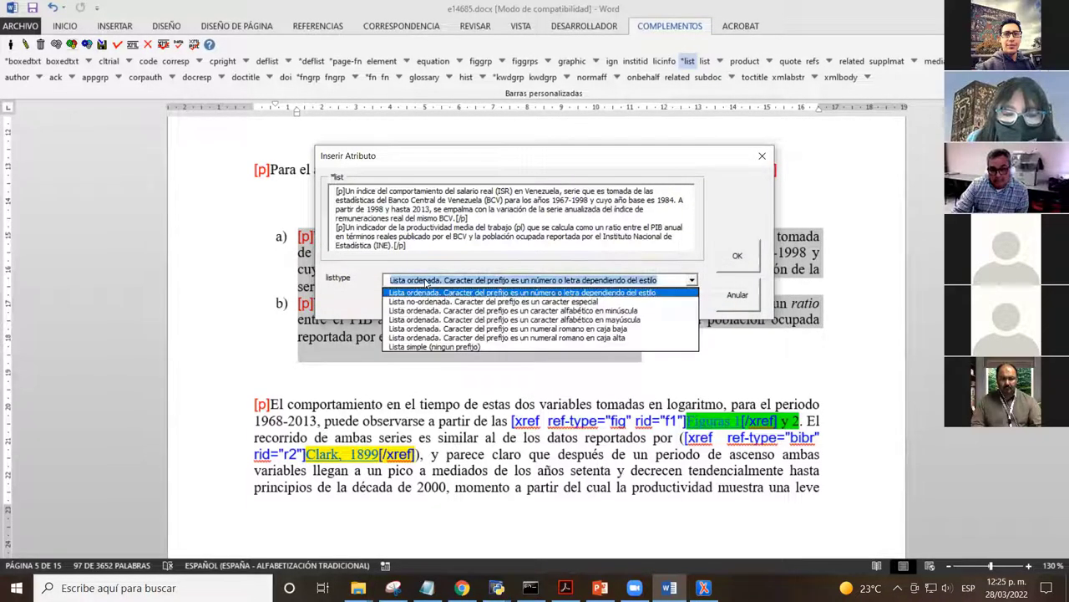
left_click(444, 292)
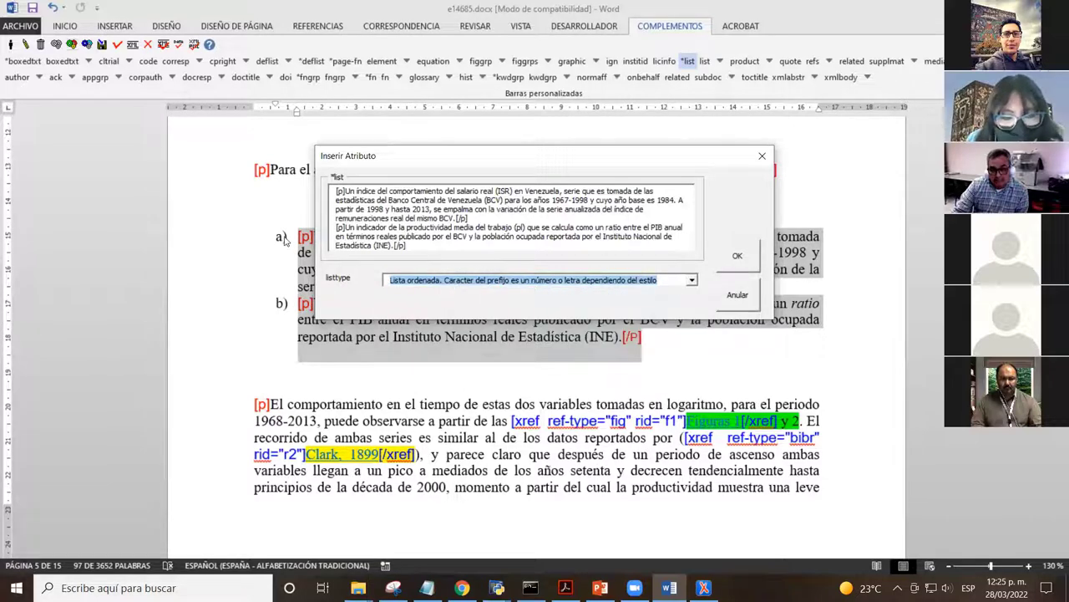
left_click(408, 284)
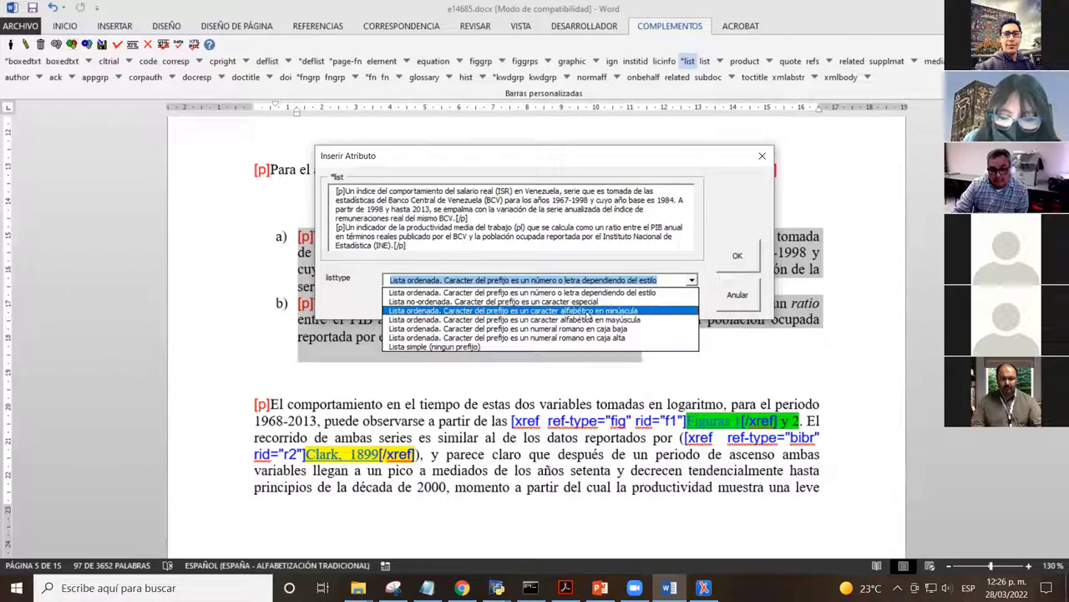
left_click(589, 314)
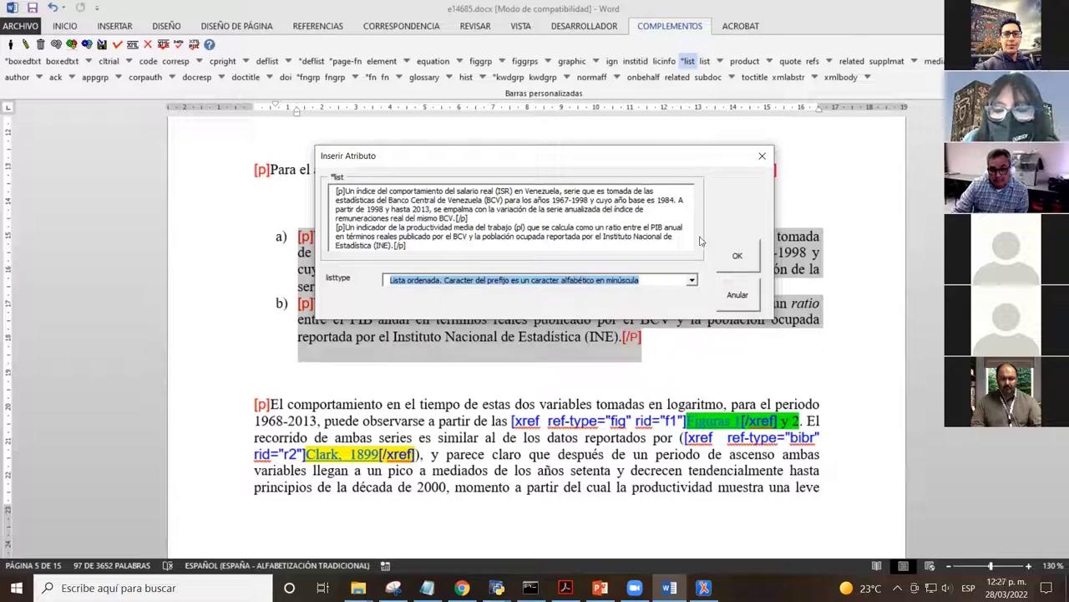
left_click(734, 255)
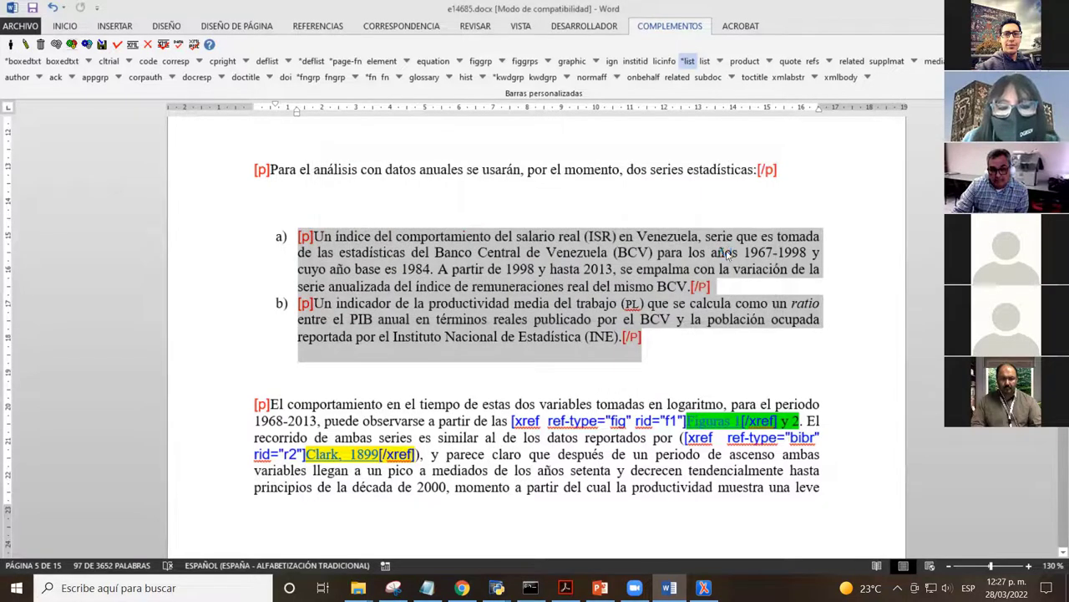
left_click(520, 238)
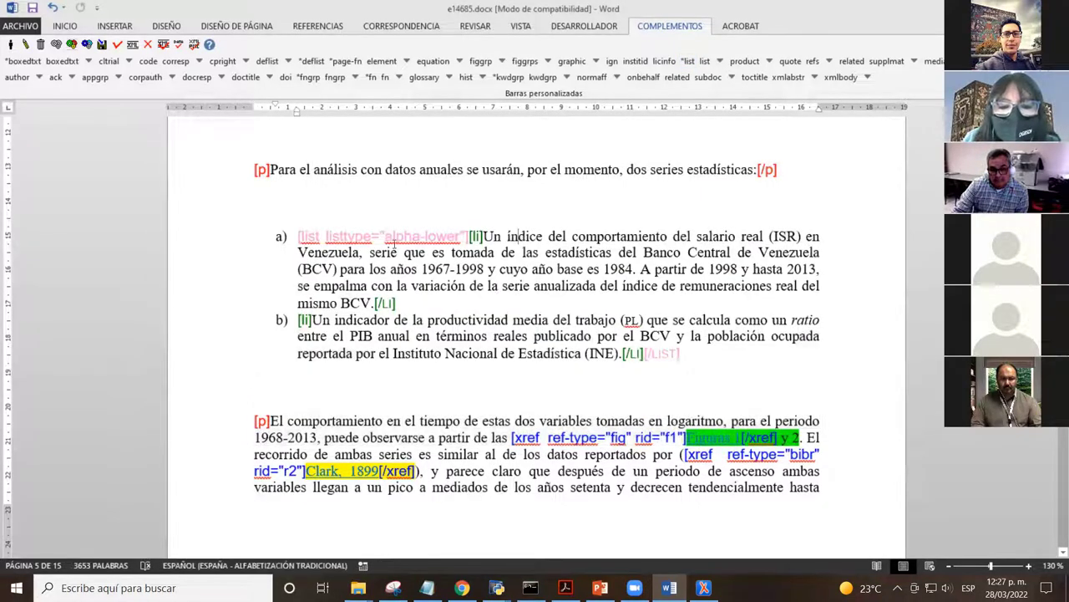
- Examine the new list tag, its listtype attribute and the li tag on item a)
left_click_drag(385, 236, 440, 237)
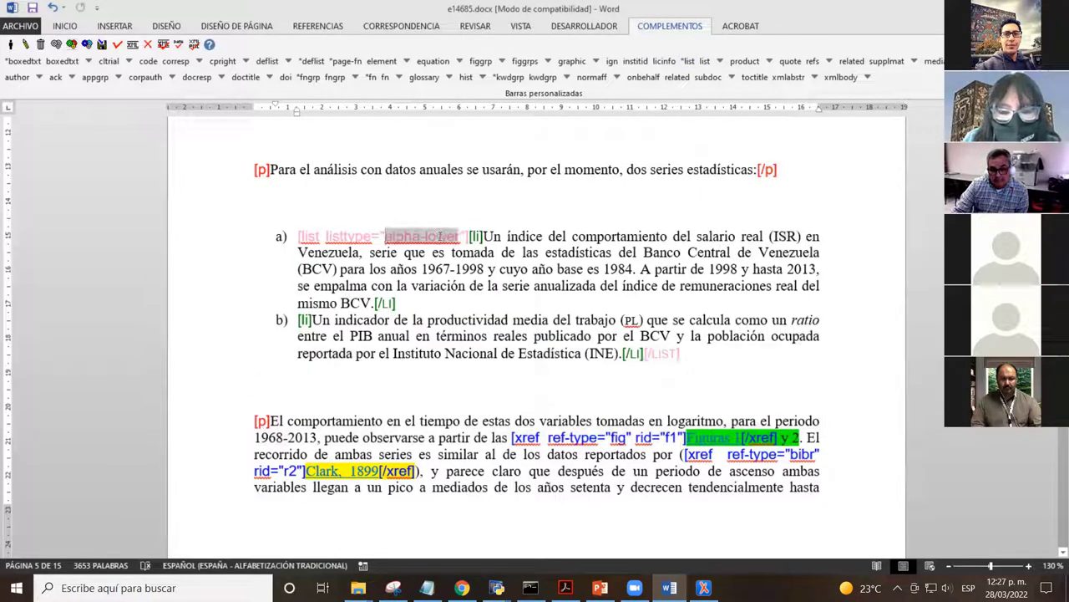
left_click(311, 238)
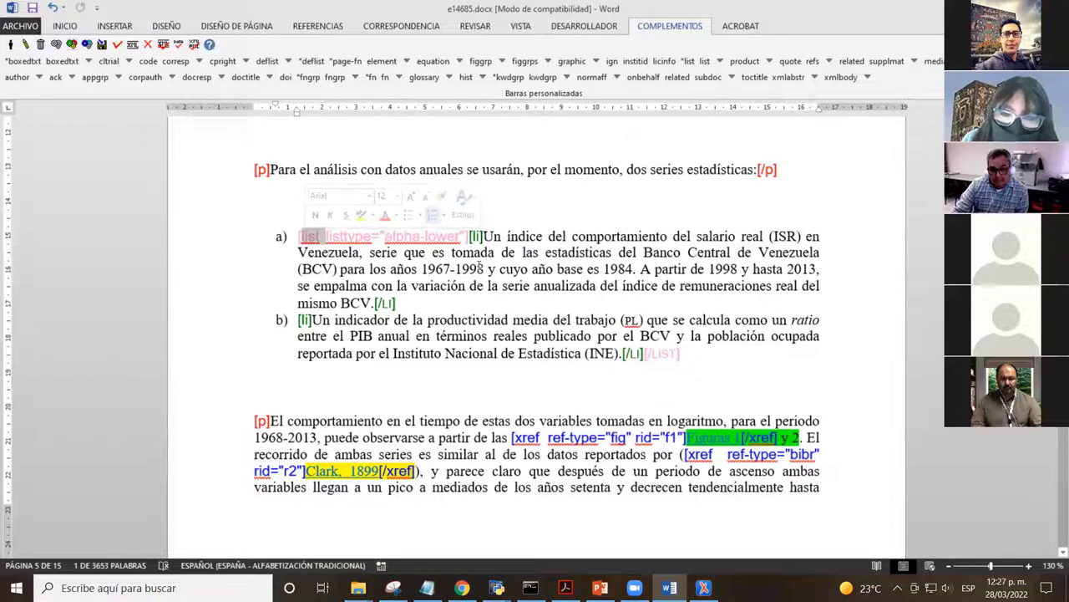
left_click(466, 286)
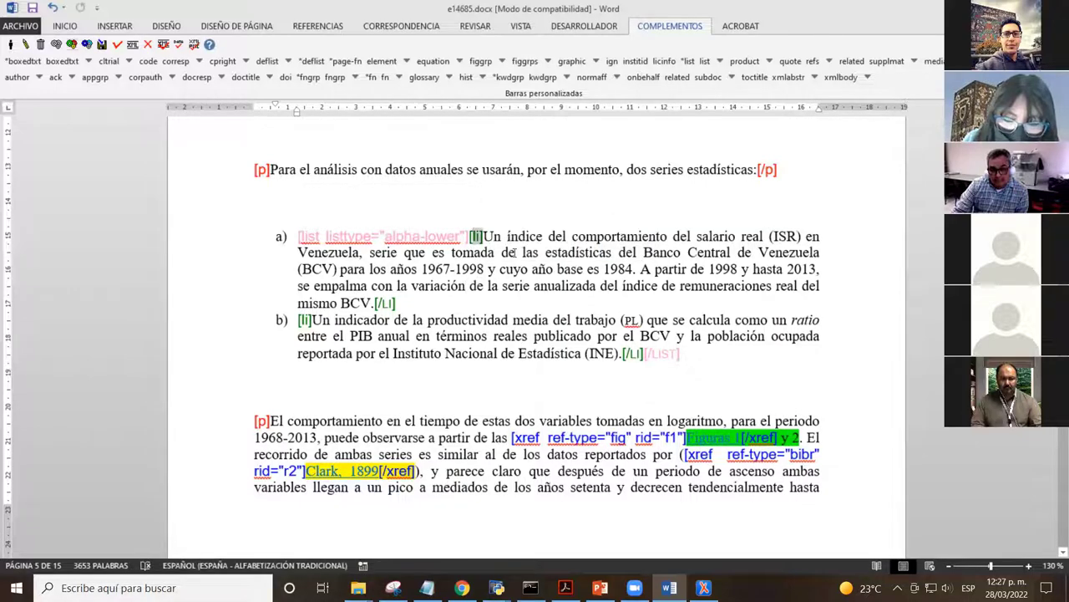
left_click(514, 252)
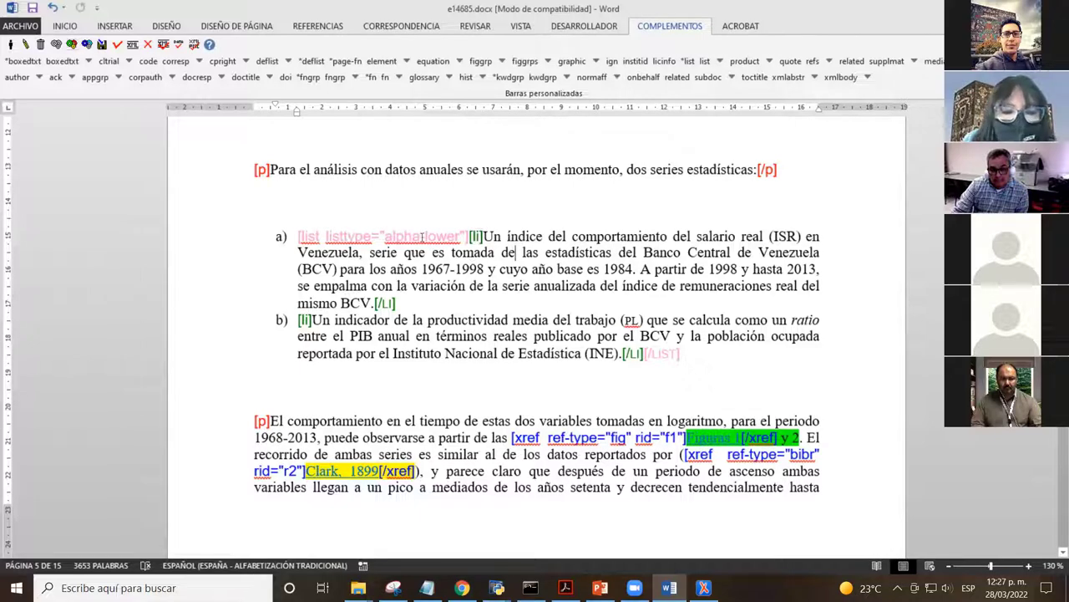
left_click_drag(384, 237, 460, 238)
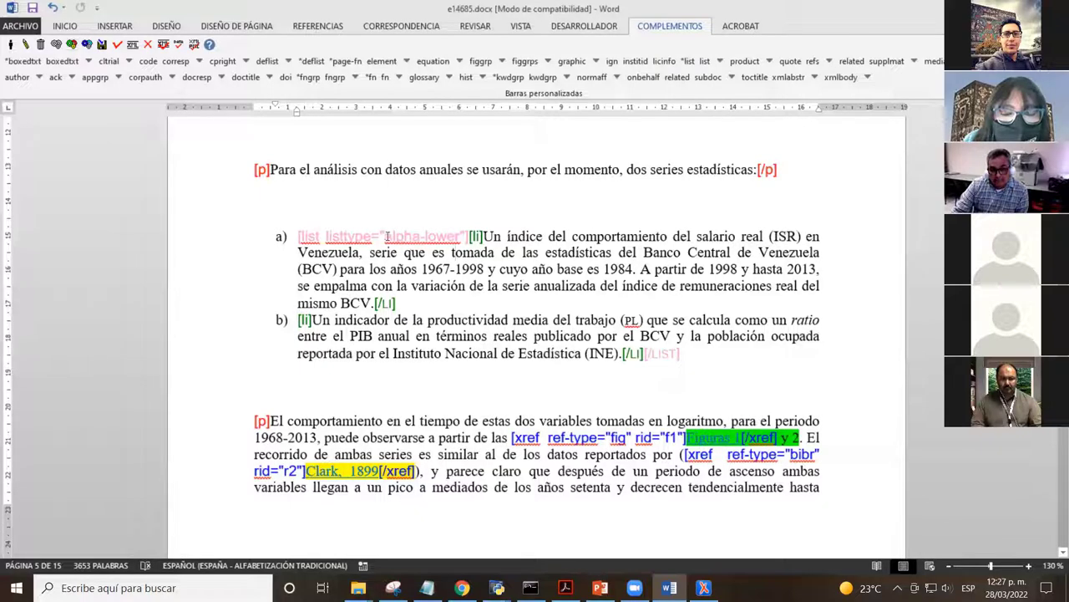
left_click_drag(384, 237, 452, 237)
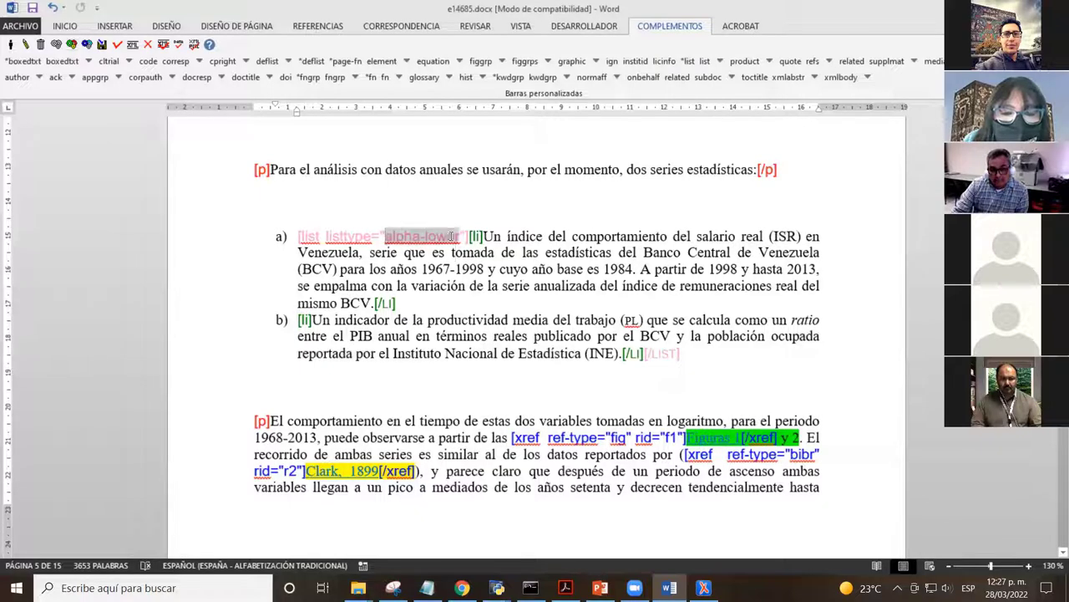
left_click_drag(385, 236, 459, 238)
left_click(384, 237)
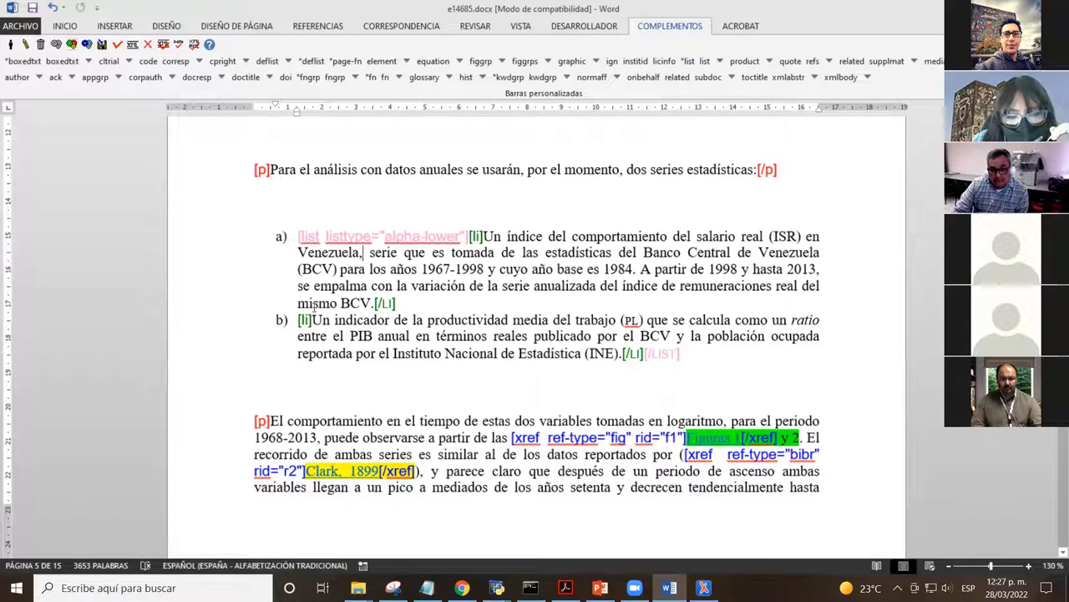
- Examine the ref-type and rid attributes of the xref on "Figuras 1" in the paragraph below the list
scroll(390, 264, "down", 1)
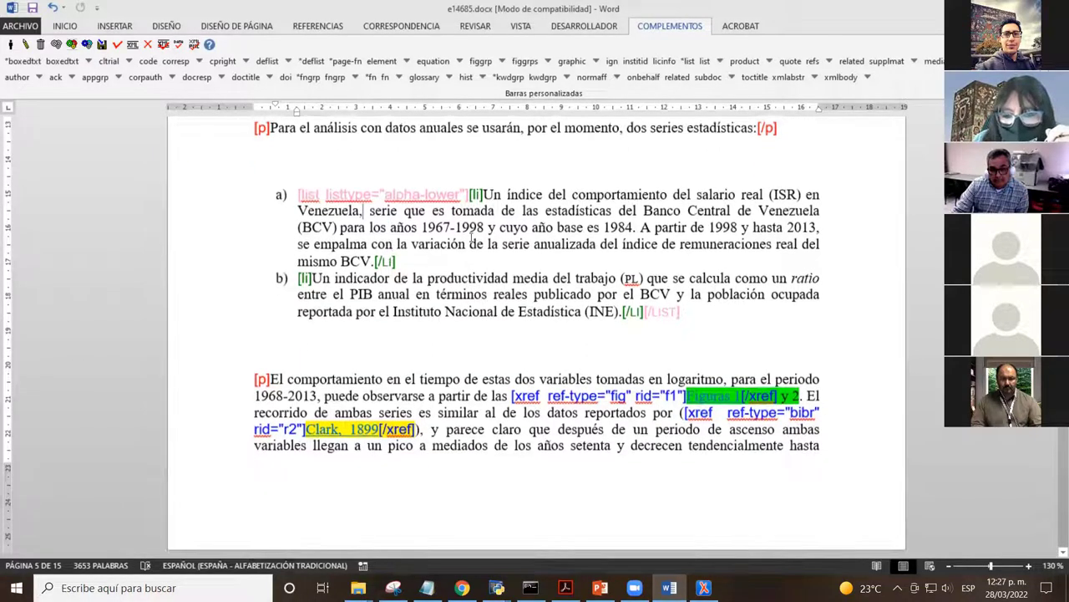
scroll(340, 244, "down", 2)
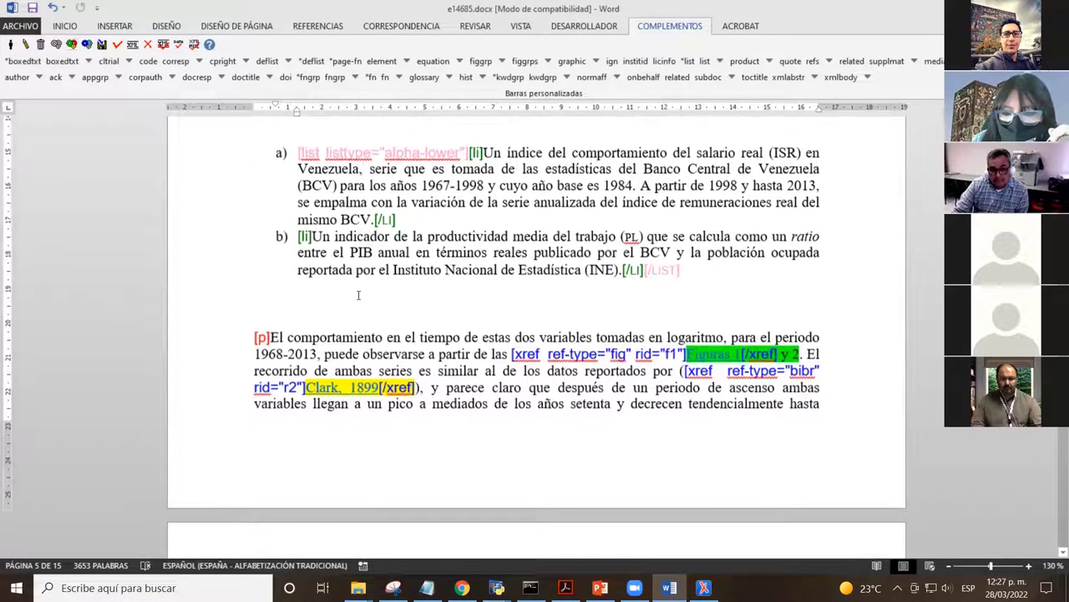
scroll(468, 201, "down", 4)
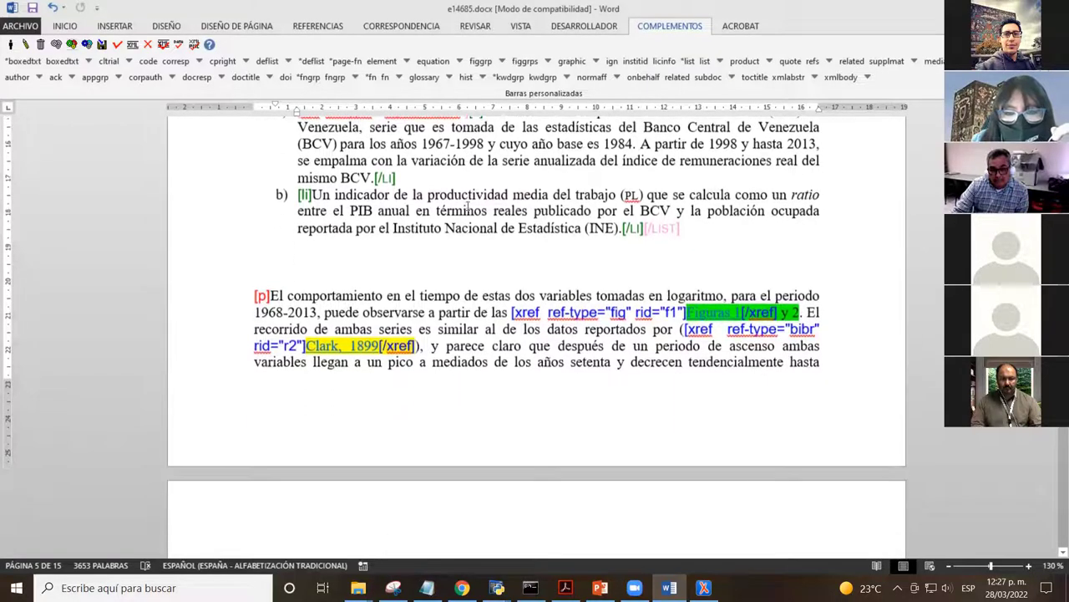
left_click(464, 219)
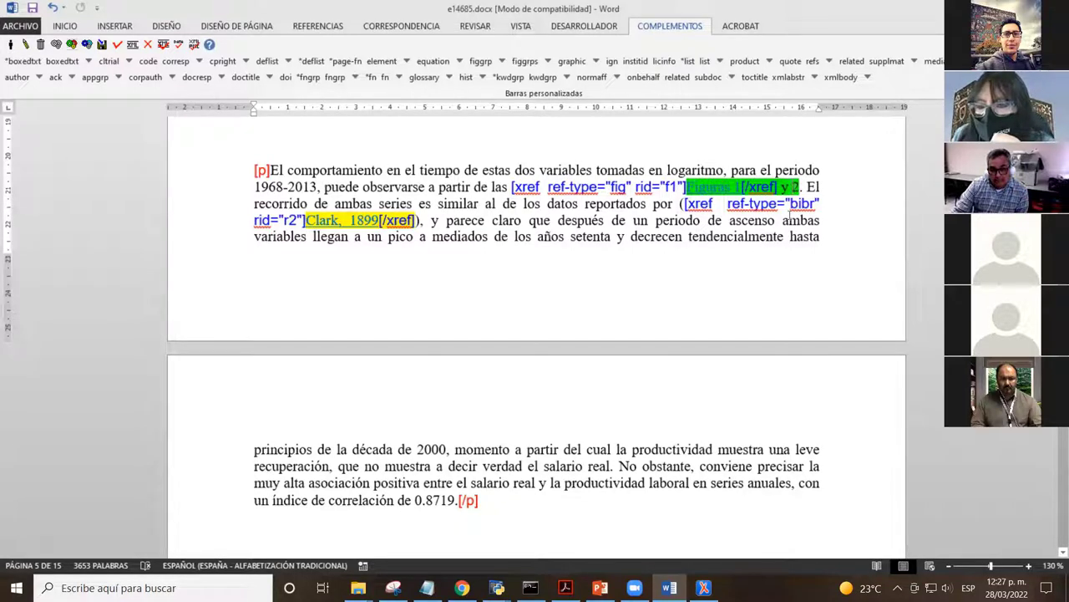
left_click_drag(687, 187, 800, 187)
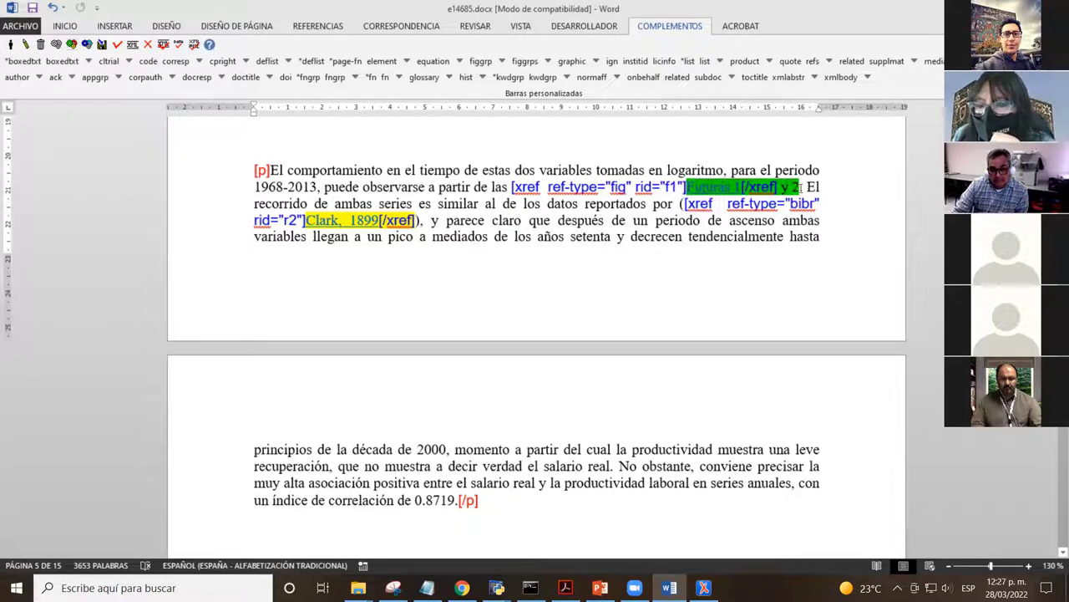
left_click(685, 187)
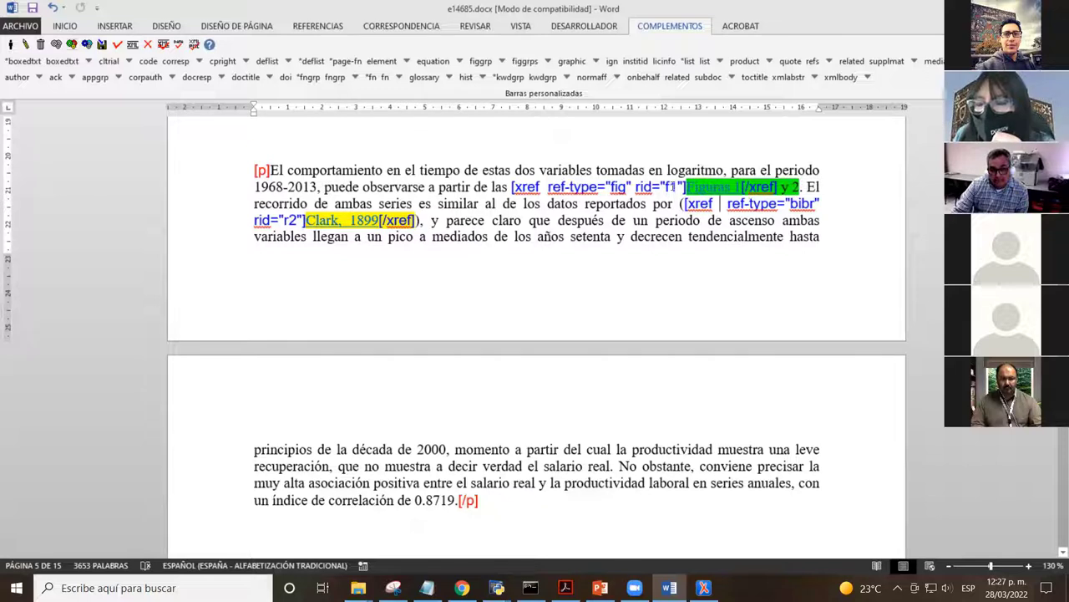
double_click(664, 187)
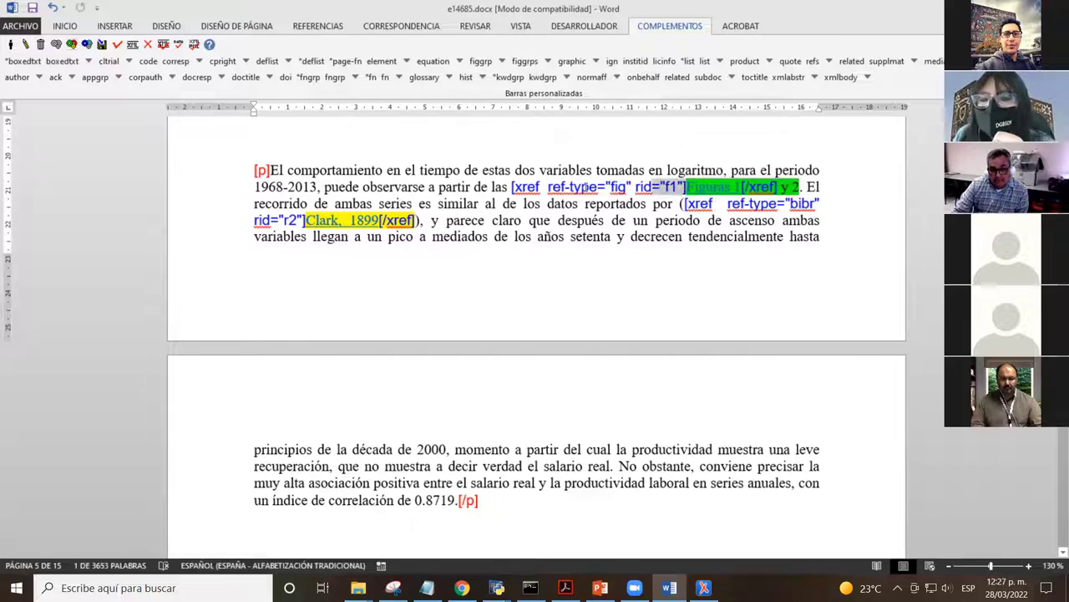
left_click_drag(514, 187, 676, 188)
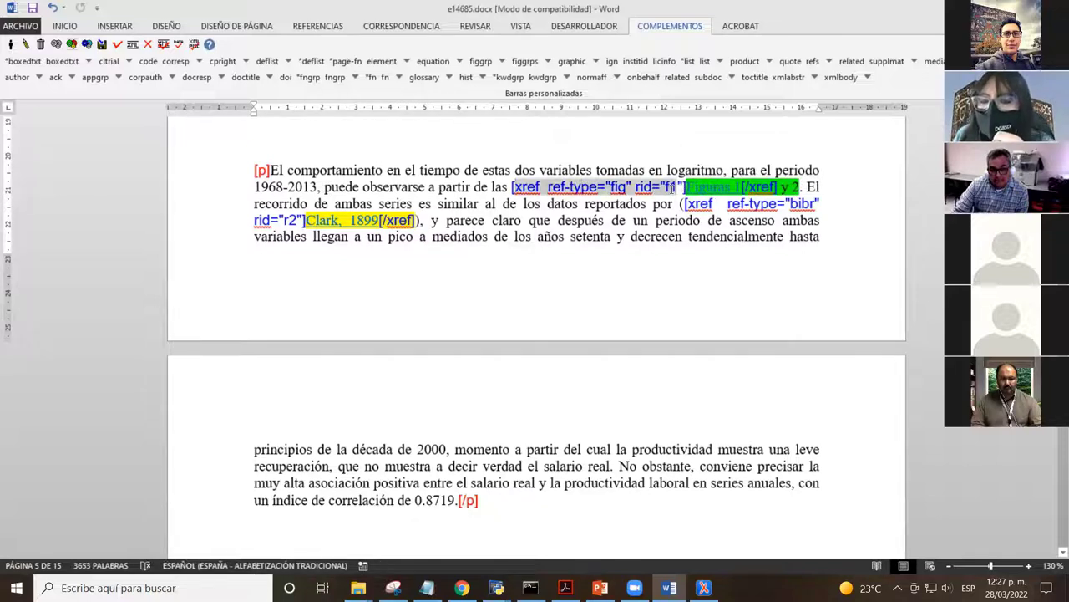
left_click(626, 188)
double_click(619, 187)
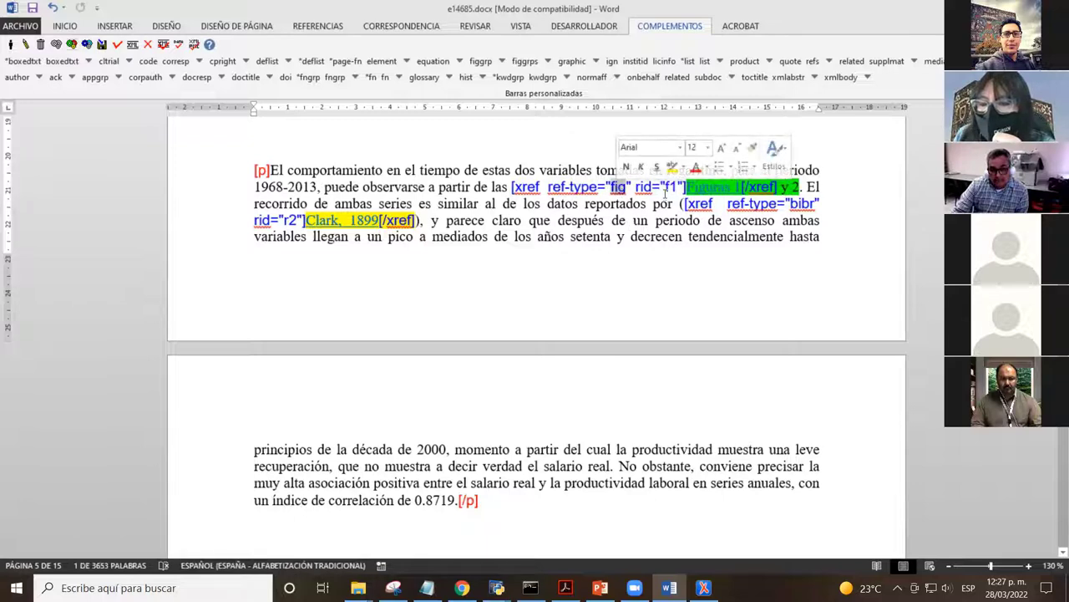
left_click(666, 190)
left_click(687, 203)
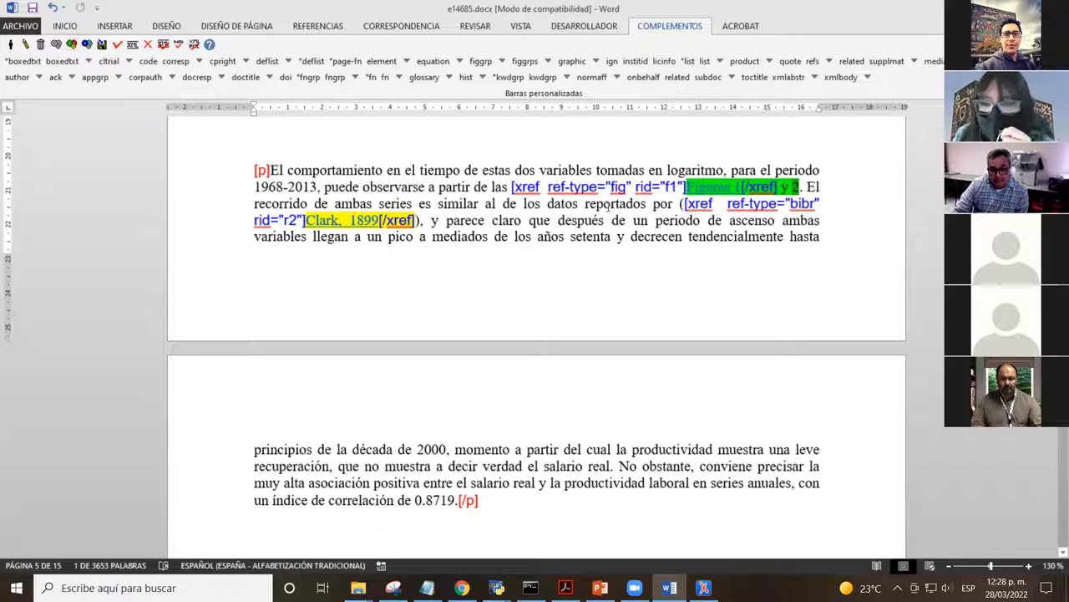
- Start an xref tag on the "2" after "Figuras 1 y" and set its ref-type to Figura
left_click(798, 189)
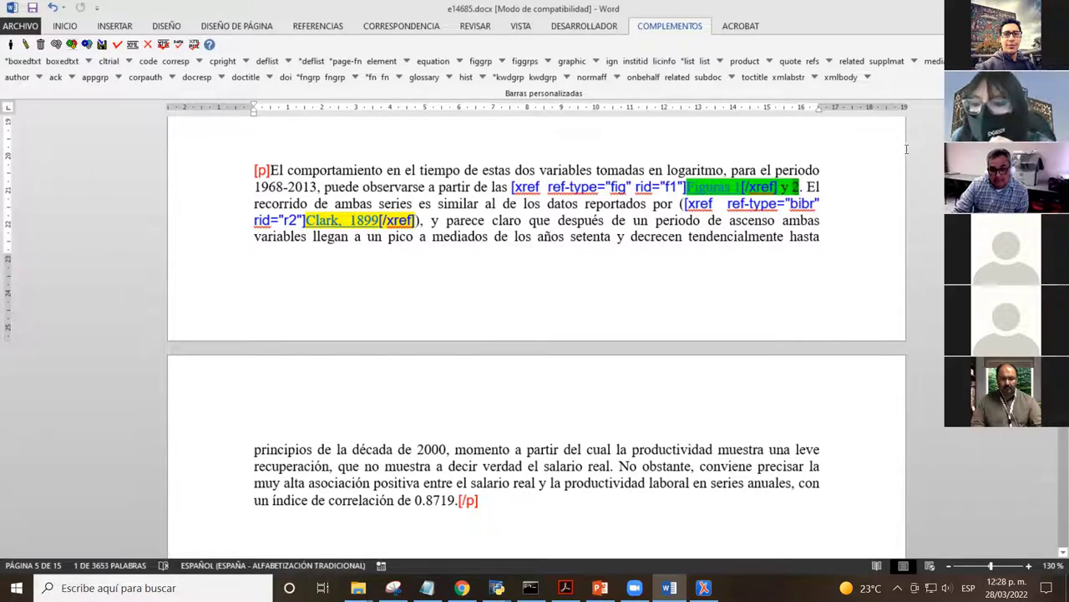
double_click(798, 186)
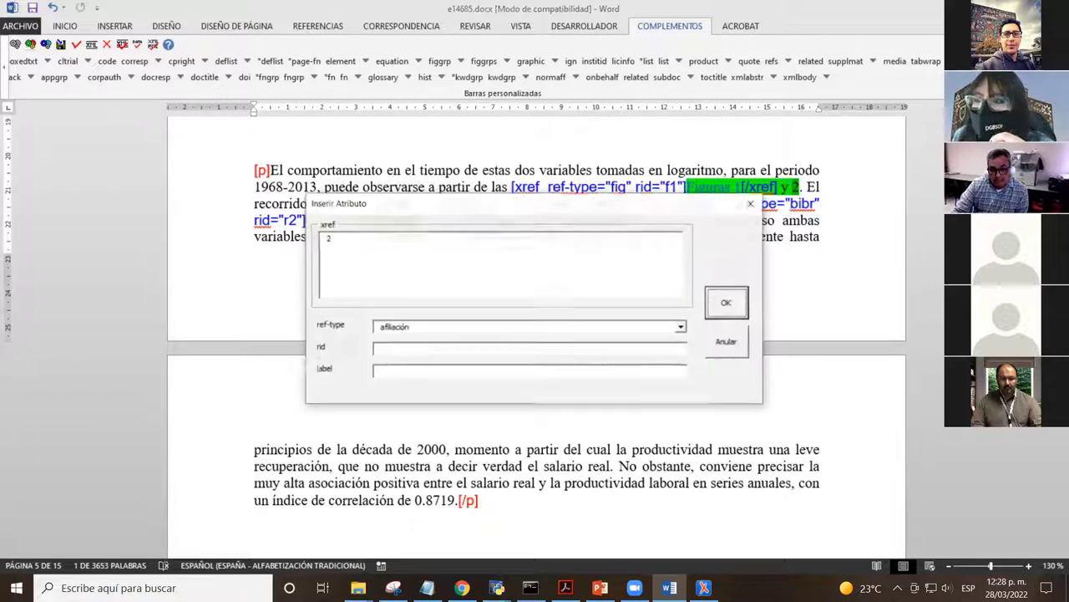
left_click_drag(577, 205, 543, 163)
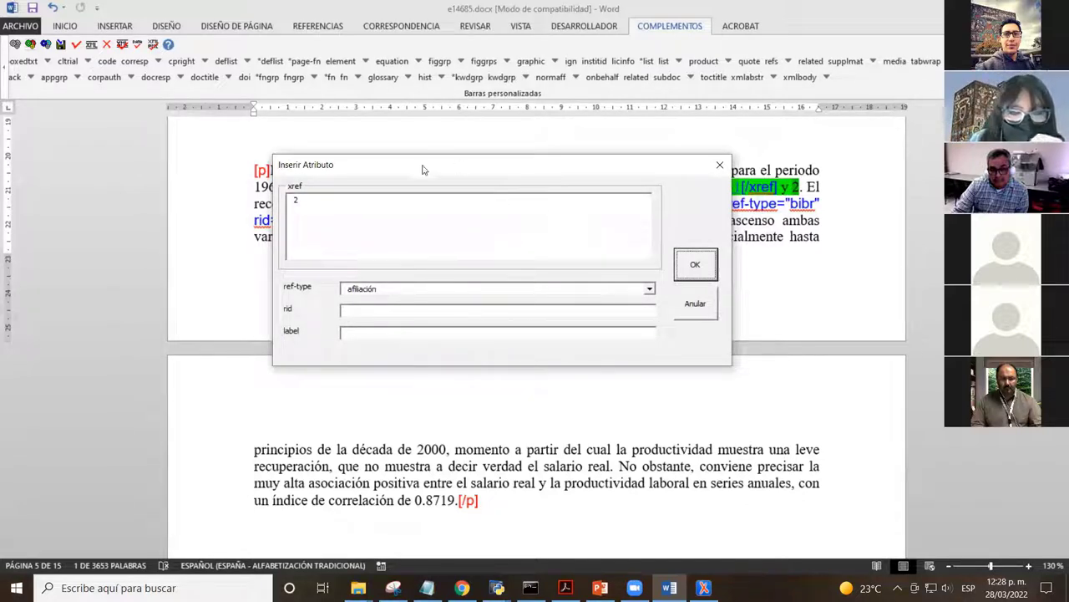
left_click(451, 290)
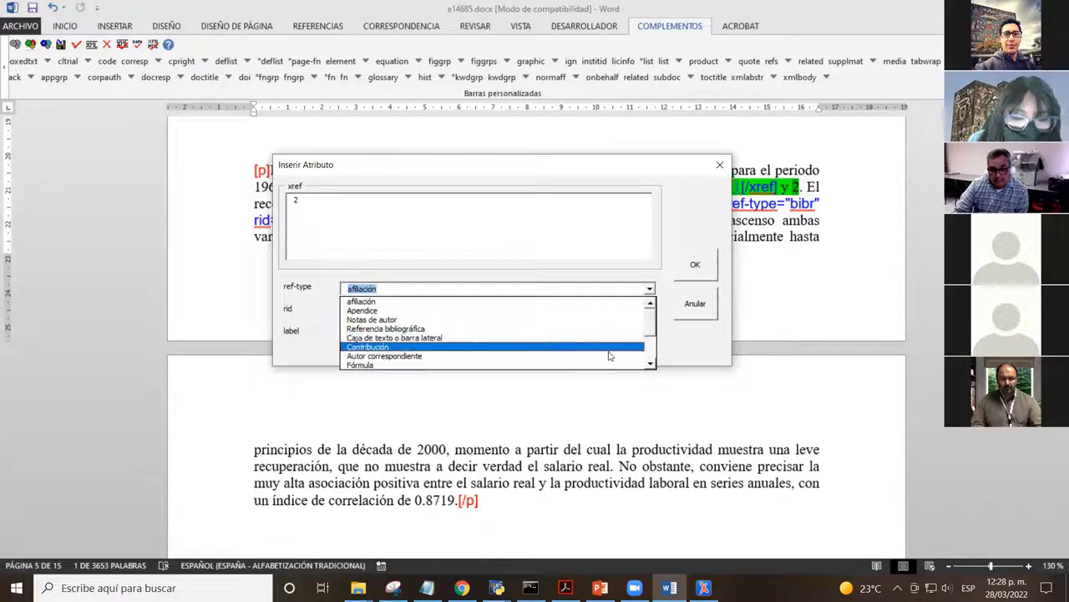
left_click(650, 365)
left_click(651, 365)
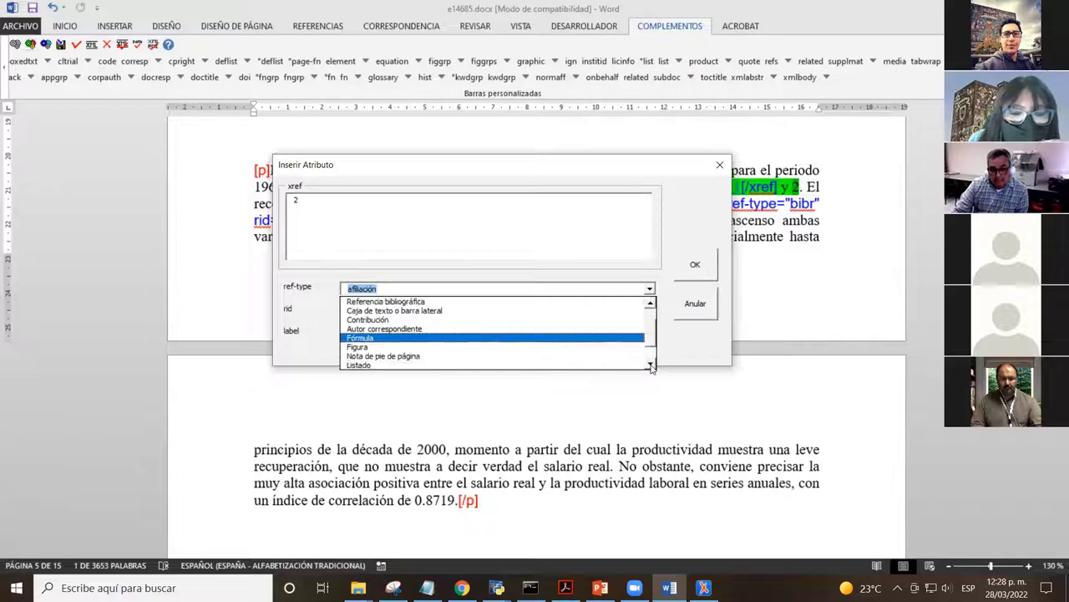
left_click(396, 349)
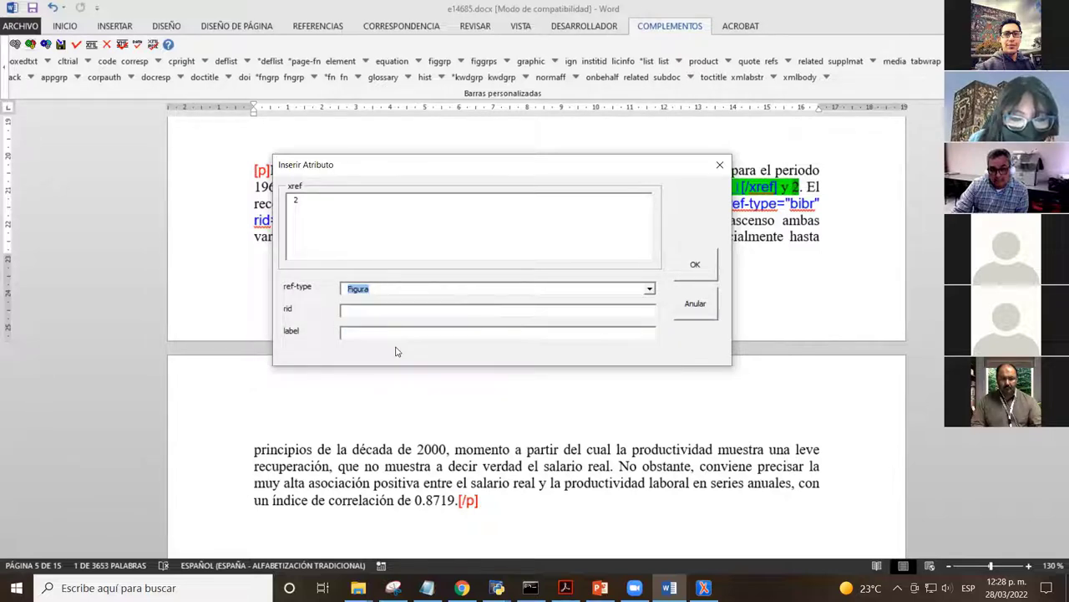
- Set the xref's rid to f2 and insert the tag around the "2"
left_click(415, 312)
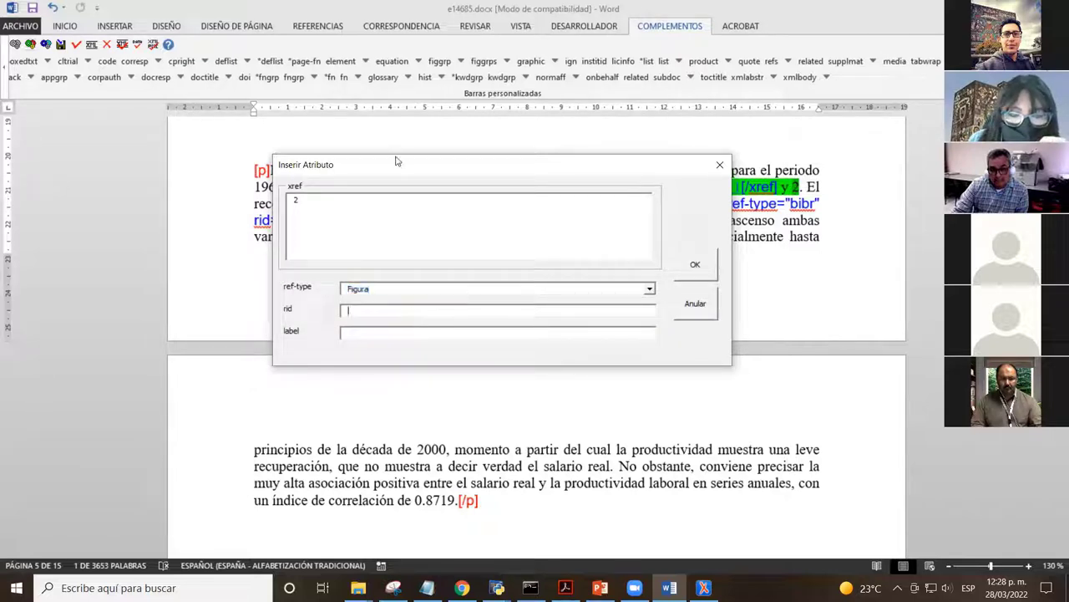
left_click_drag(404, 170, 386, 152)
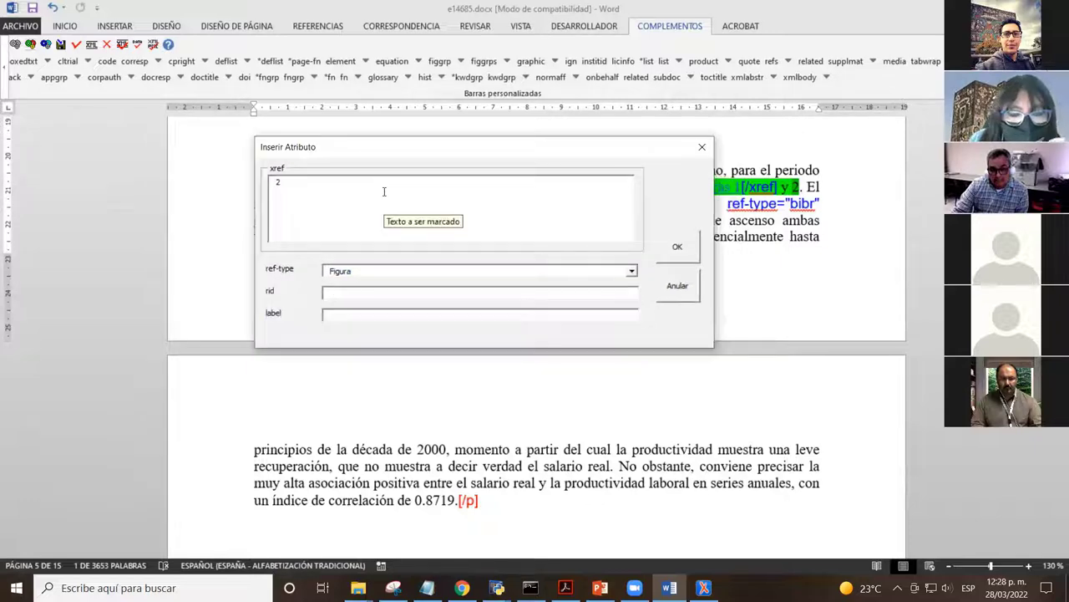
type("f2")
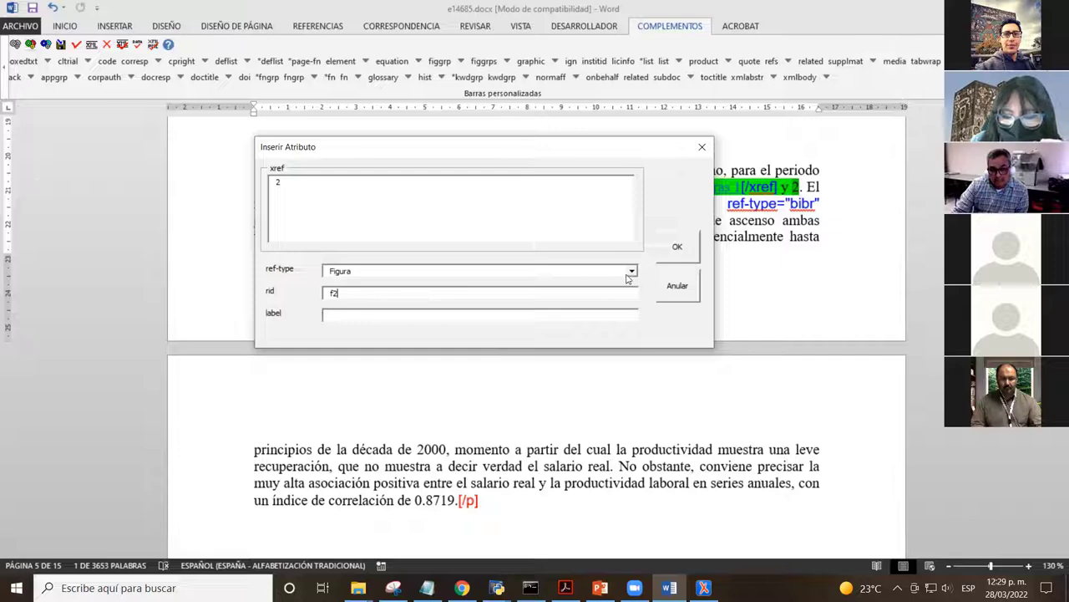
left_click(673, 245)
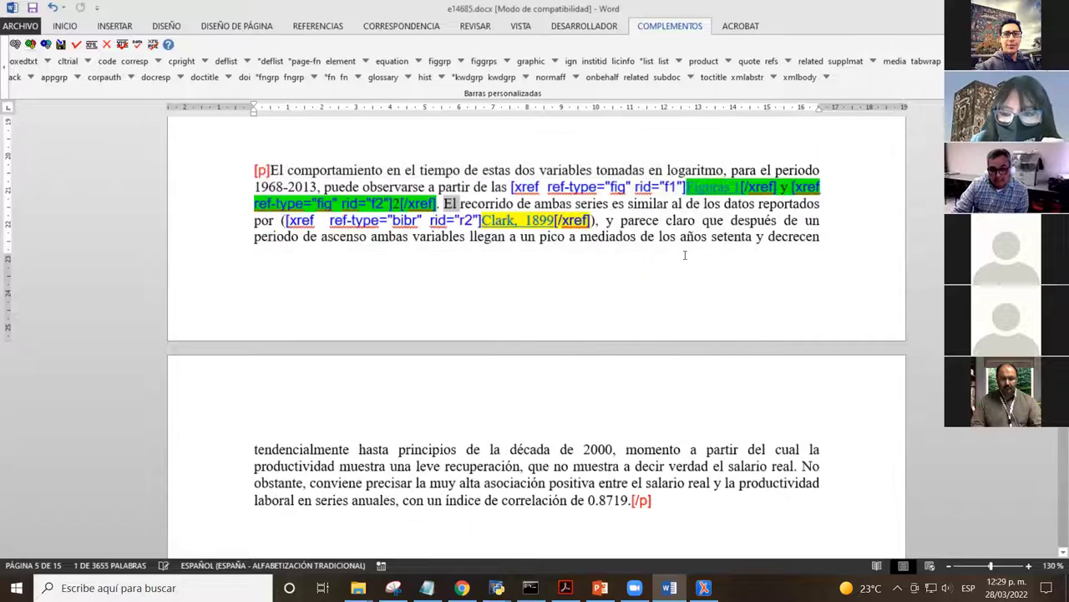
- Examine the tagged cross-references in the paragraph and the source line, graphic and caption of Figura 1 below it
left_click(397, 204)
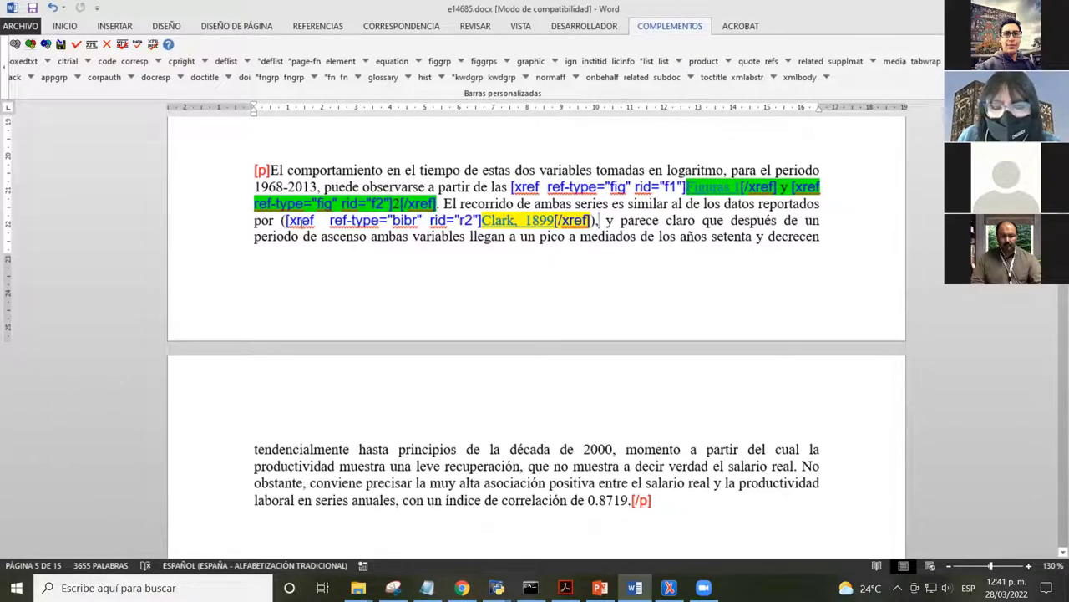
left_click_drag(255, 221, 499, 237)
left_click(499, 238)
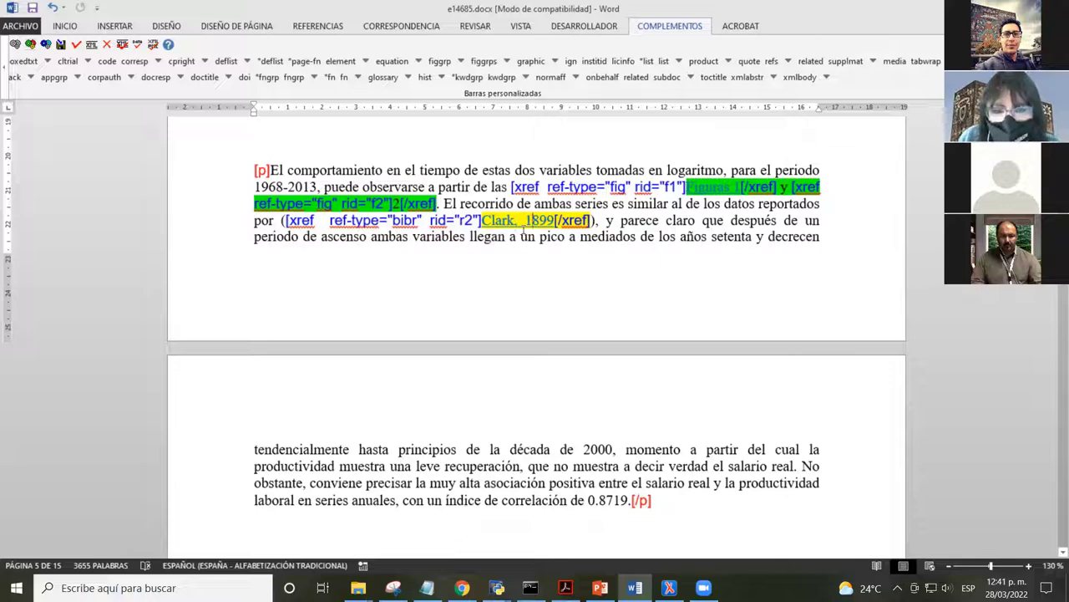
scroll(445, 231, "down", 3)
scroll(445, 232, "down", 5)
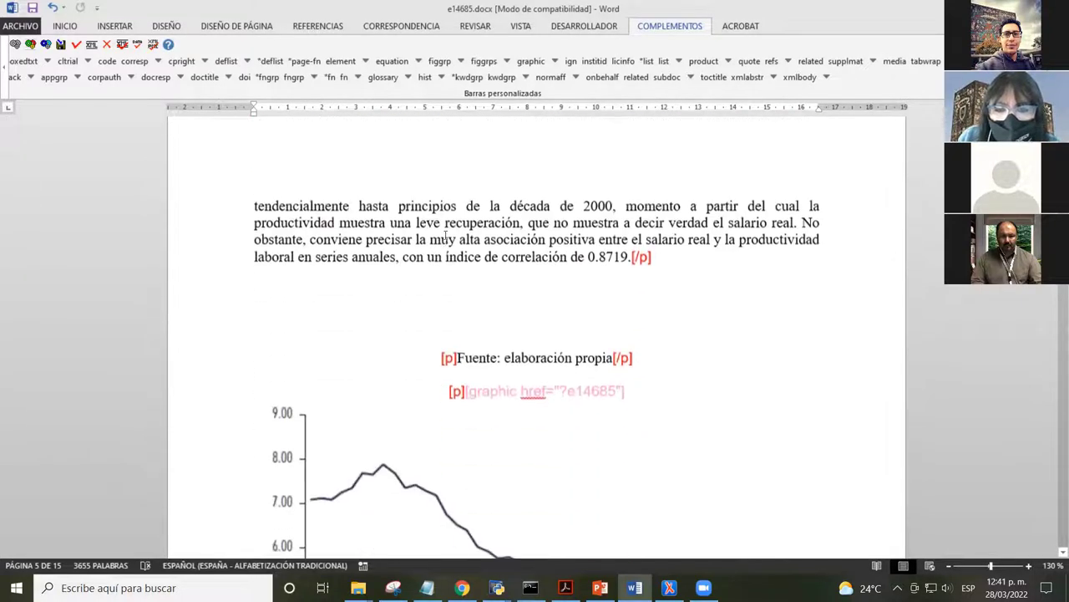
left_click(493, 252)
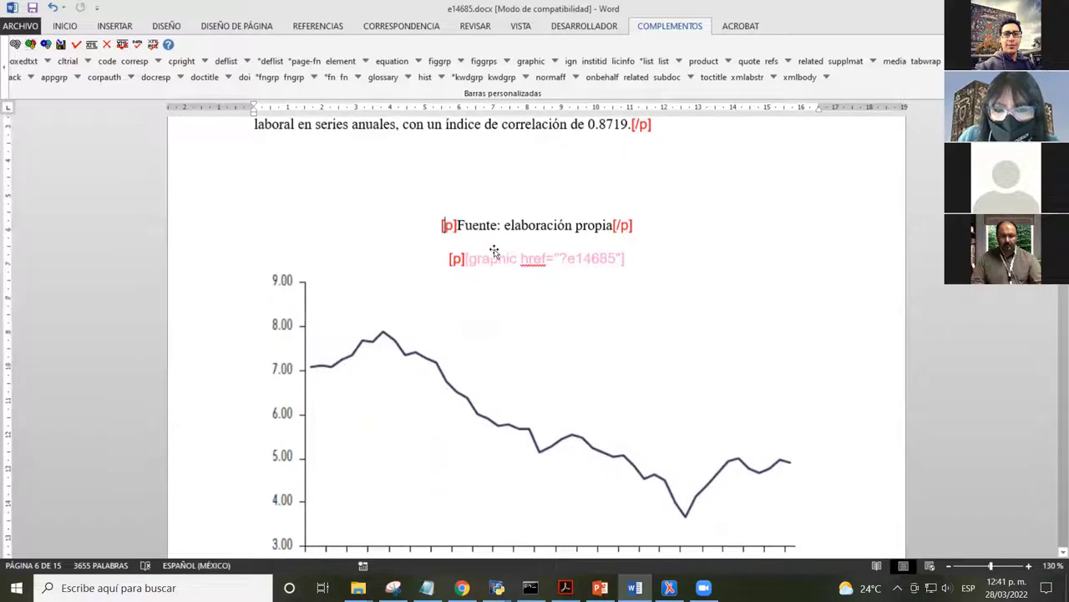
scroll(501, 270, "down", 6)
scroll(501, 269, "up", 6)
scroll(503, 270, "up", 15)
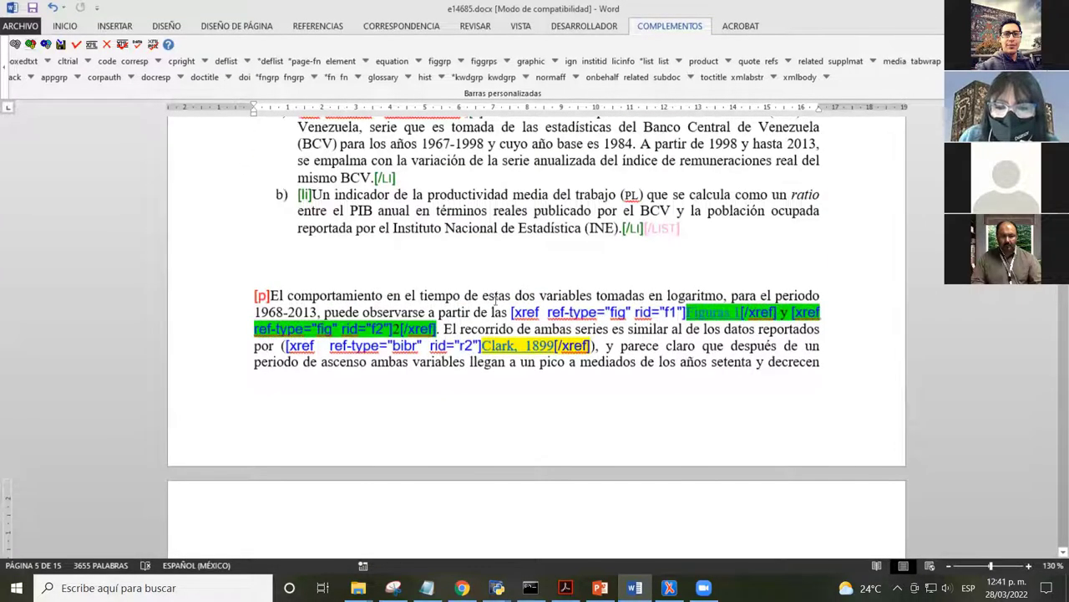
scroll(487, 306, "down", 10)
scroll(485, 231, "up", 3)
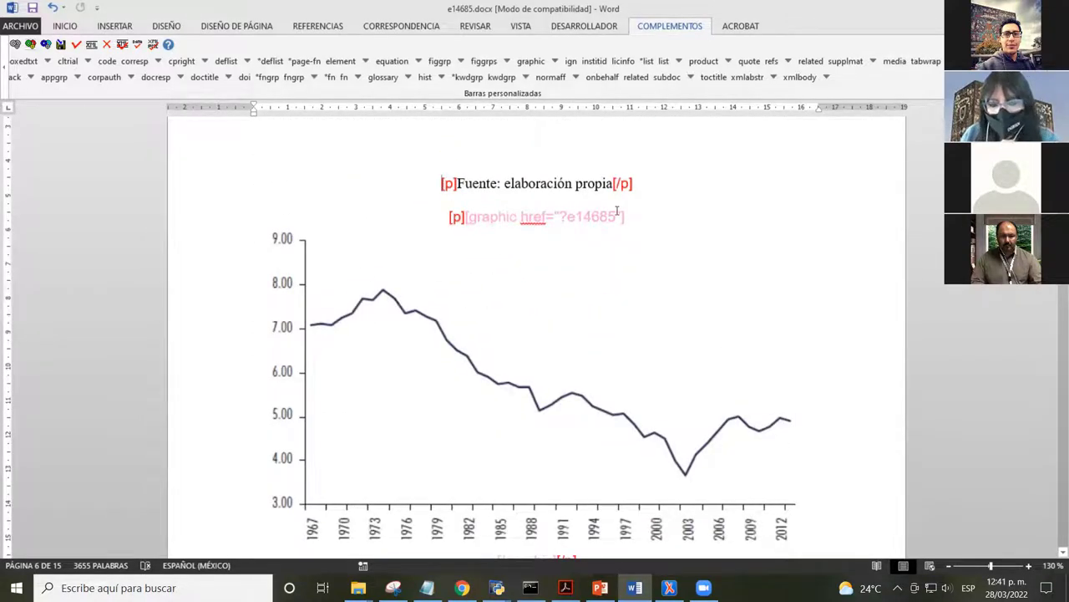
scroll(635, 267, "down", 2)
scroll(651, 310, "up", 1)
scroll(651, 310, "down", 1)
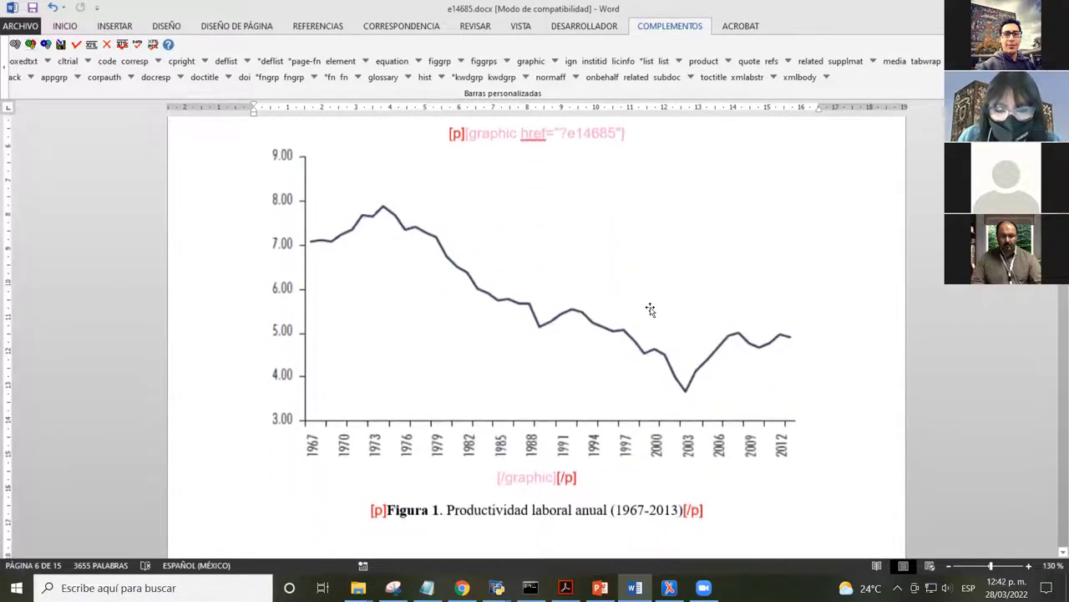
scroll(651, 310, "up", 2)
scroll(649, 306, "down", 1)
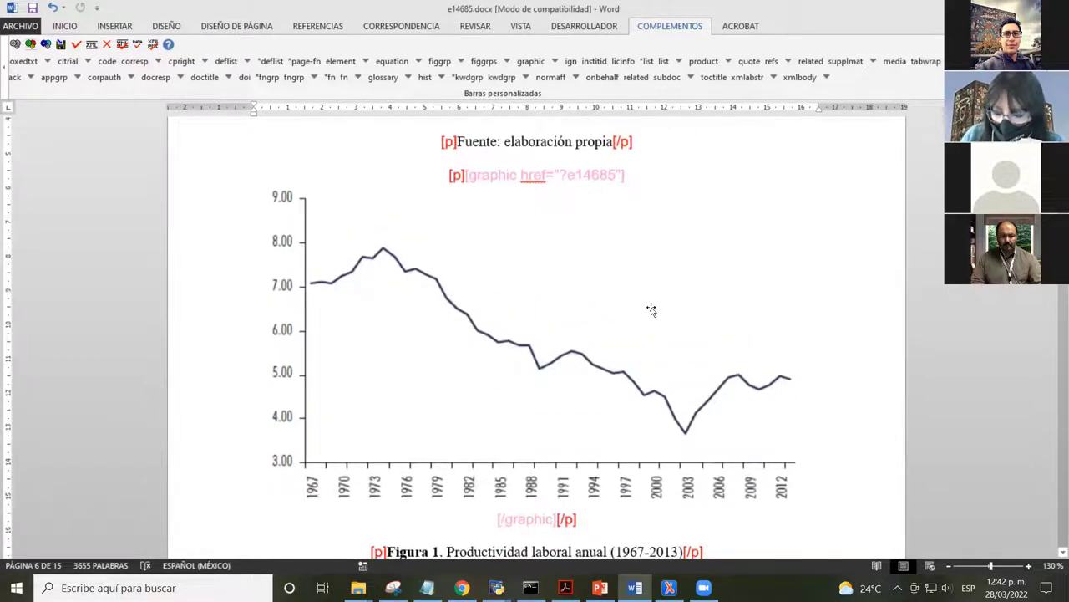
scroll(651, 310, "down", 1)
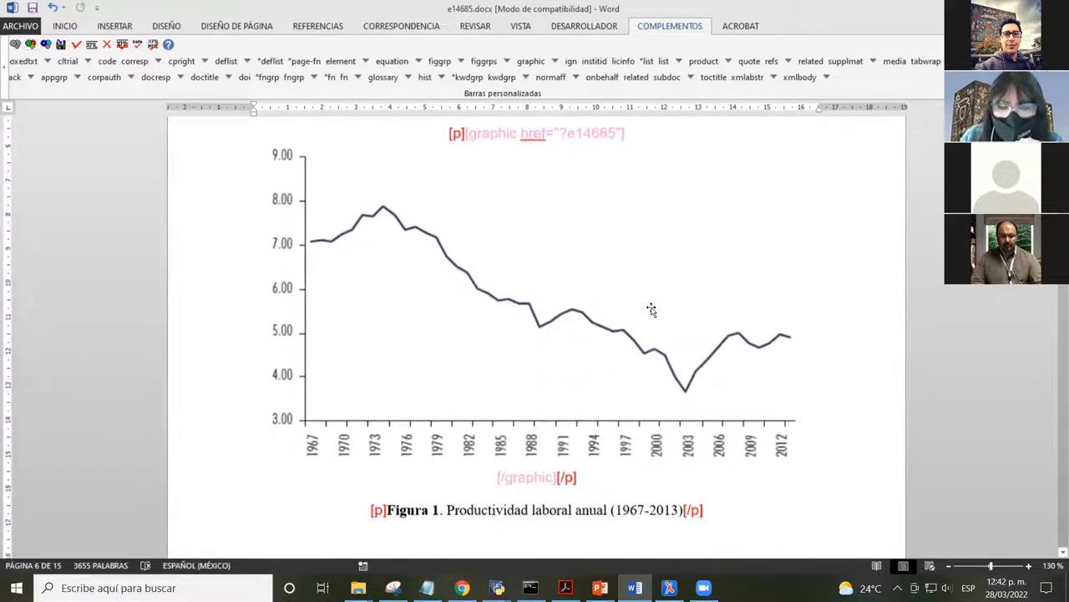
scroll(651, 310, "up", 1)
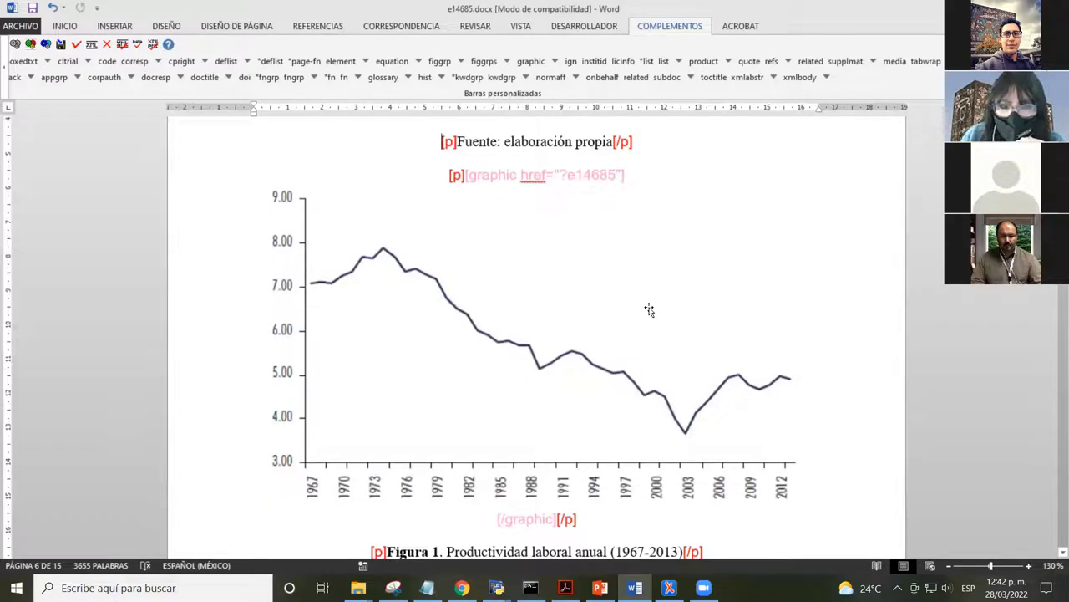
- Select the whole Figura 1 block, from the "Fuente: elaboración propia" line through the graphic and caption paragraph
key("shift+Down")
key("shift+Down")
key("shift+Down")
key("shift+Down")
key("shift+Down")
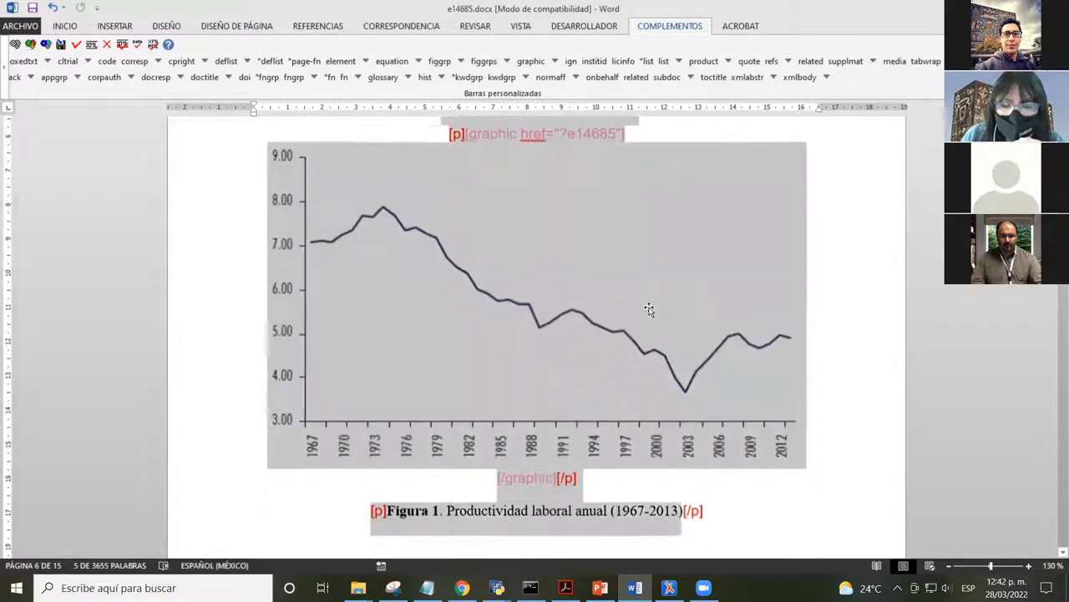
key("shift+Left")
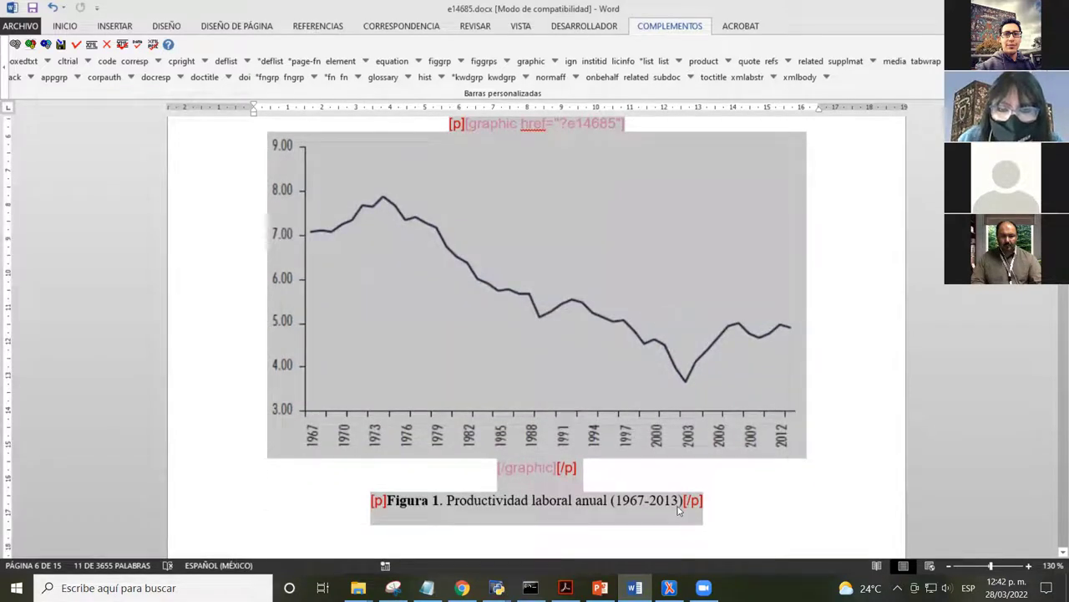
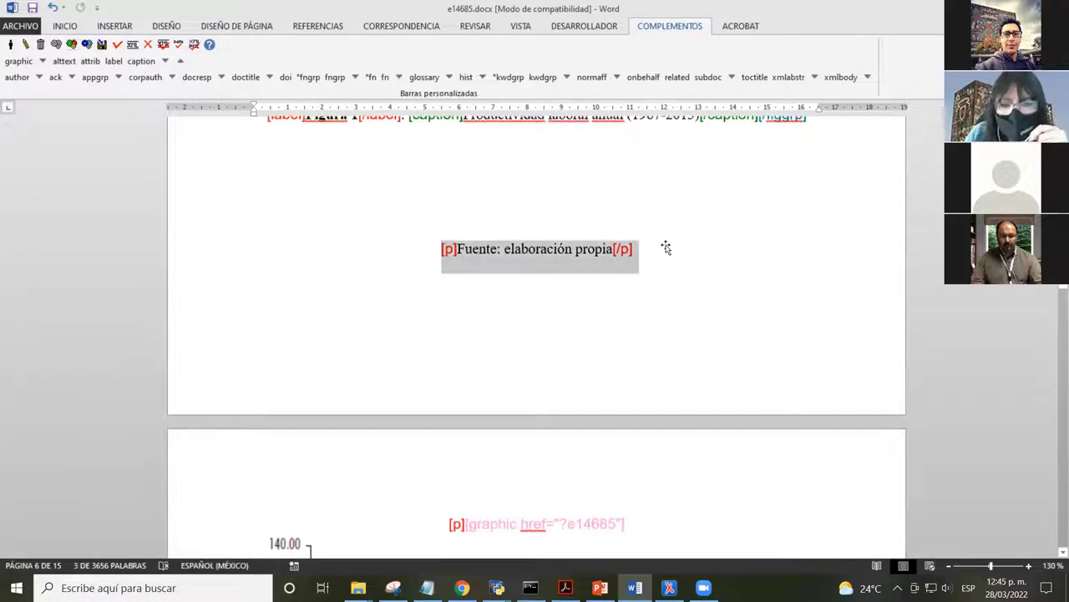
- Extend the selection from the "Fuente: elaboración propia" line above Figura 2 through its graphic and caption paragraph
scroll(666, 246, "down", 8)
scroll(667, 246, "down", 1)
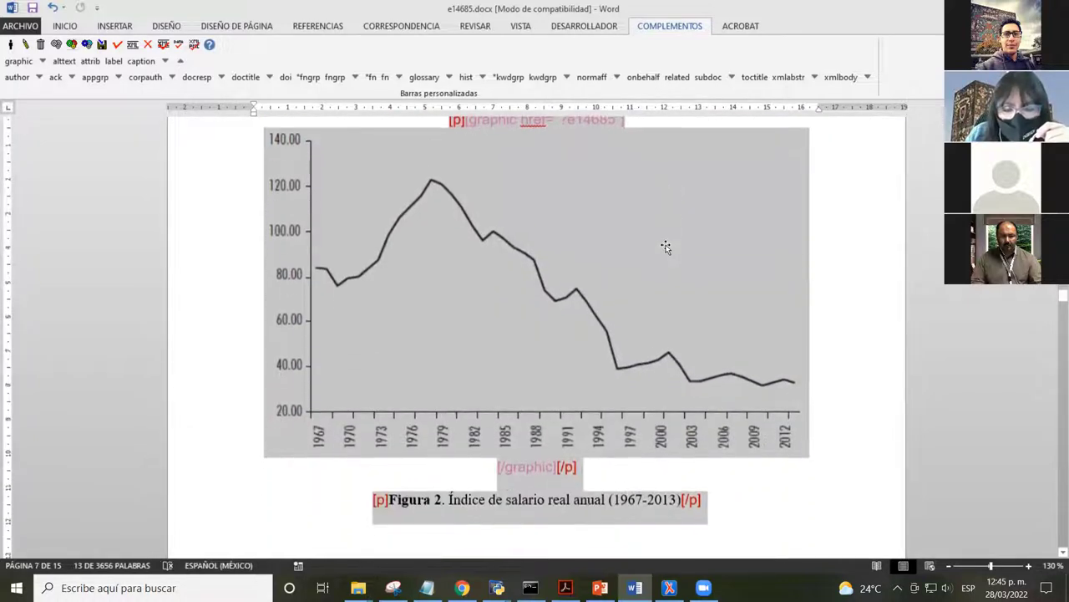
scroll(661, 251, "up", 1)
scroll(635, 267, "down", 6)
scroll(632, 272, "up", 2)
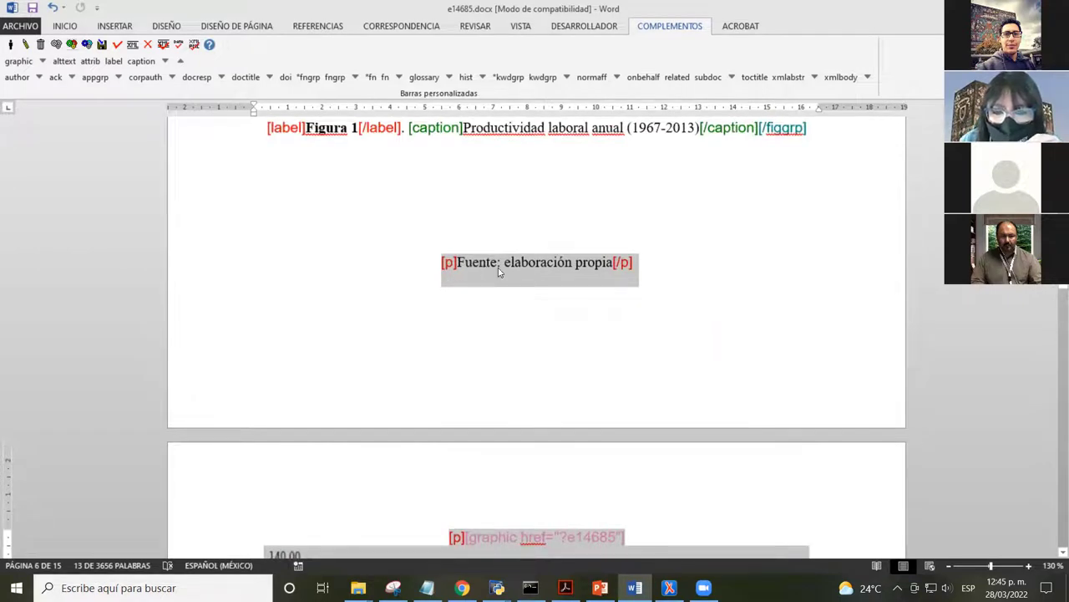
scroll(500, 272, "down", 10)
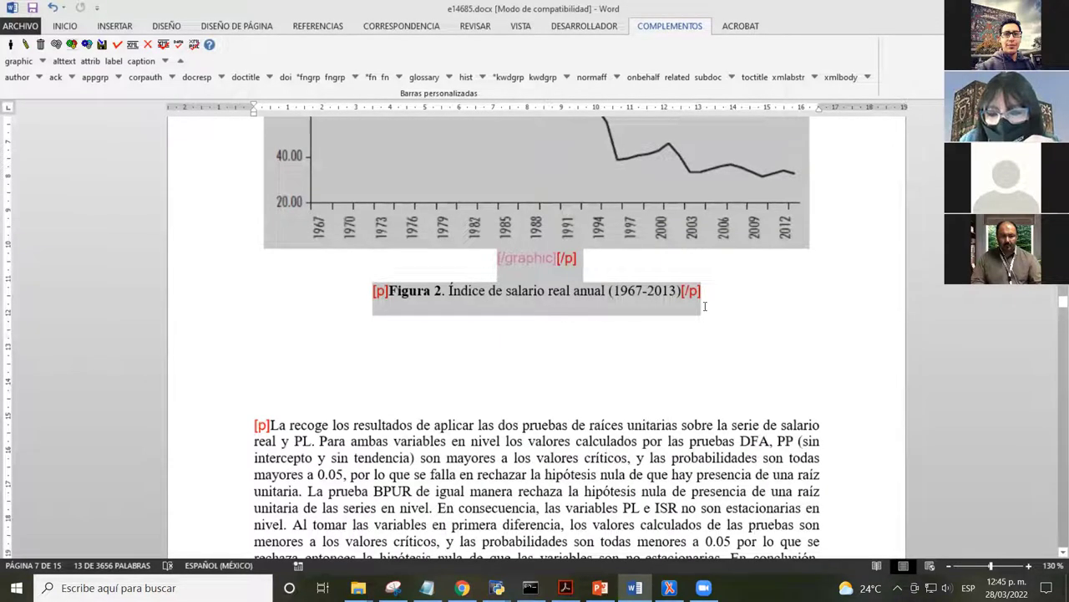
scroll(706, 306, "up", 10)
scroll(706, 306, "down", 1)
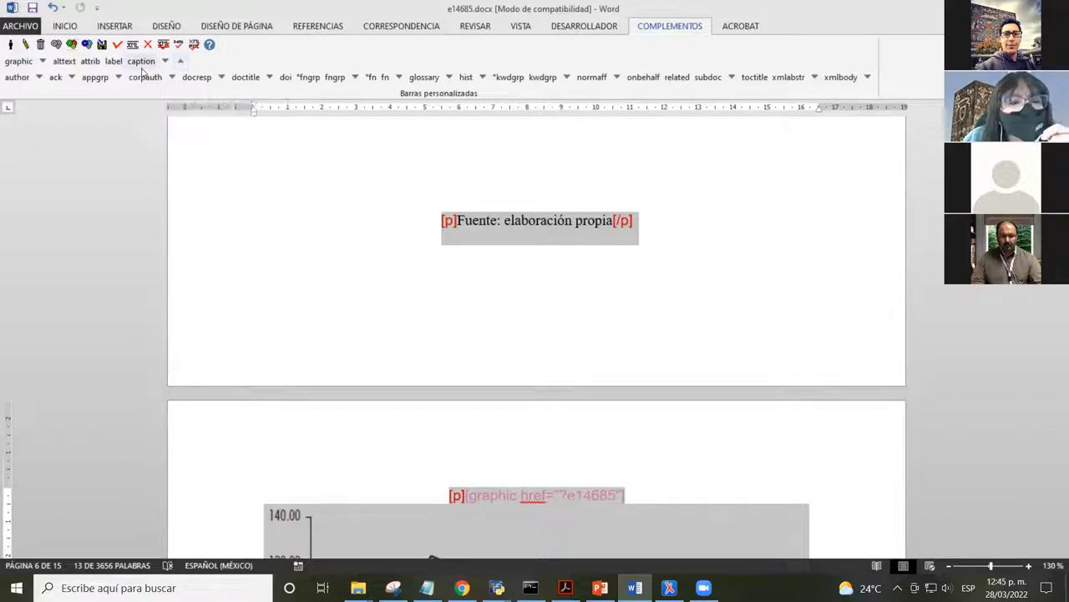
- Wrap the selected Figura 2 block in a figgrp tag with id f2 and clear the text selection
left_click(185, 64)
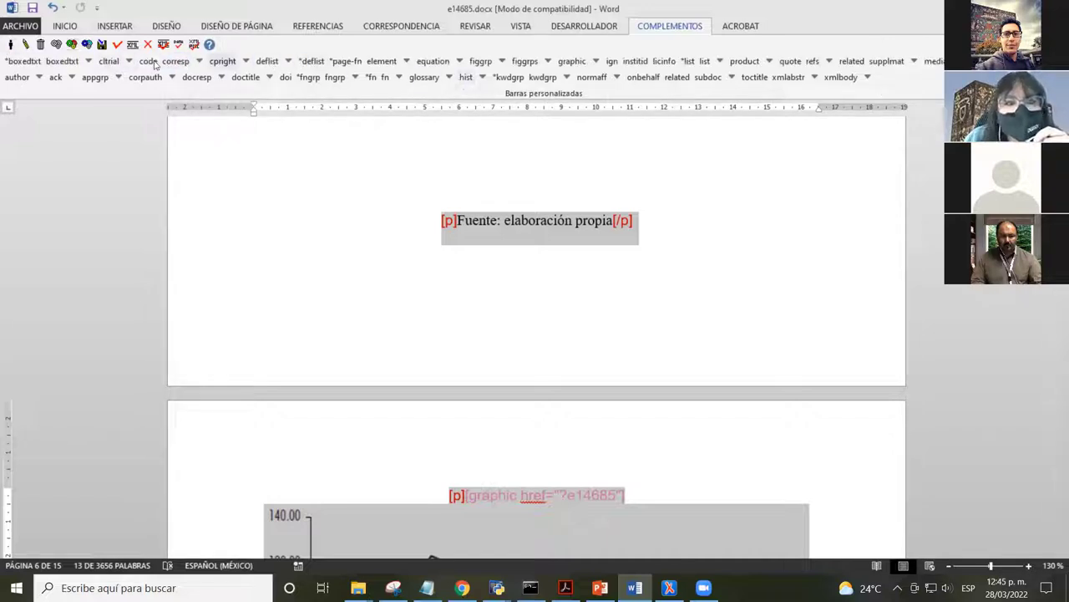
left_click(482, 62)
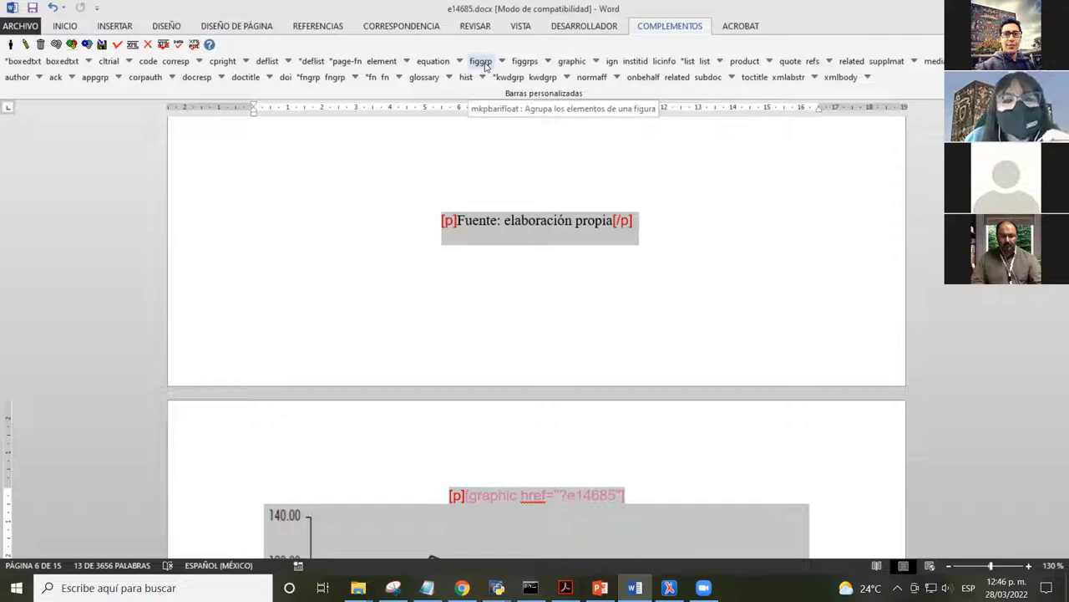
left_click(483, 62)
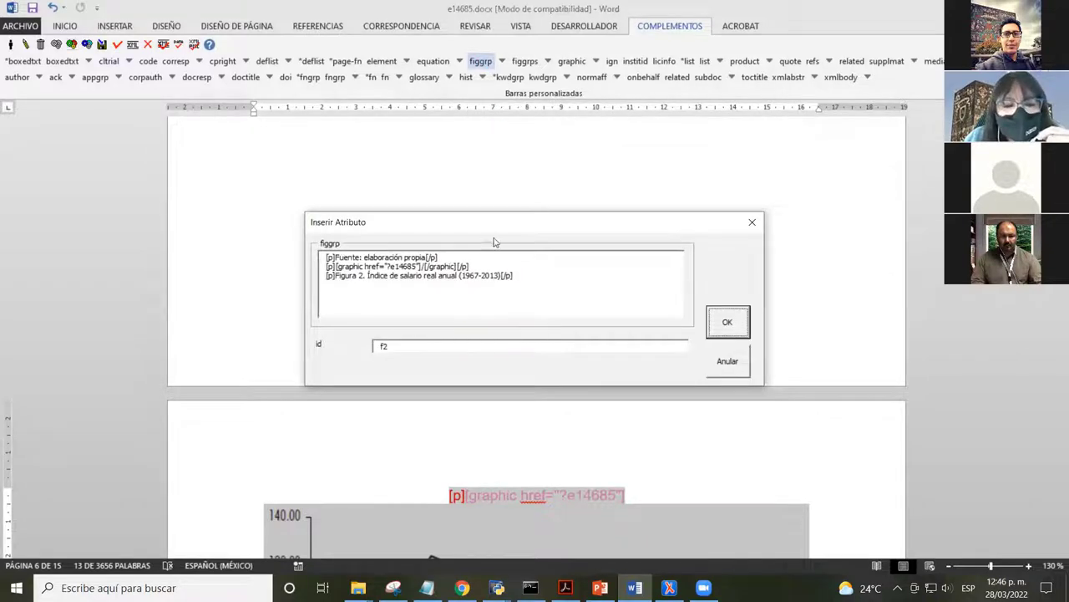
left_click_drag(491, 220, 487, 159)
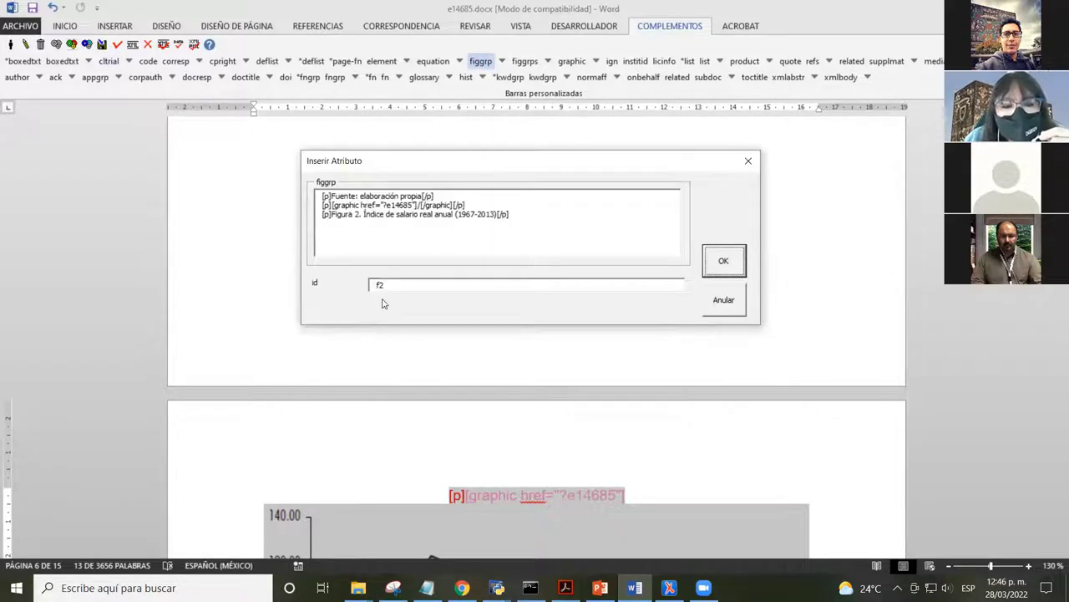
left_click(393, 285)
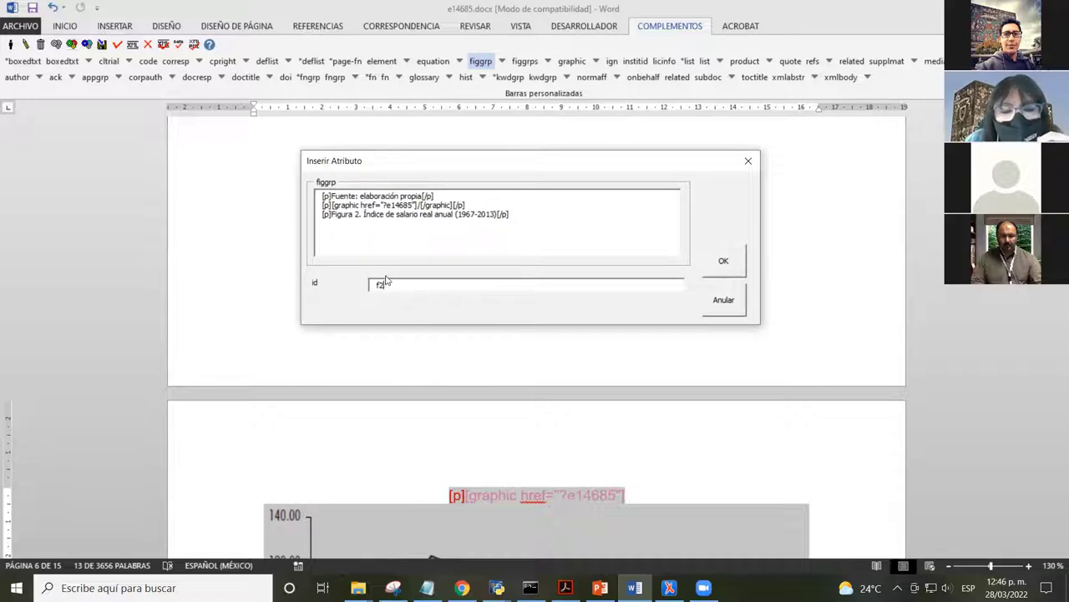
left_click(715, 264)
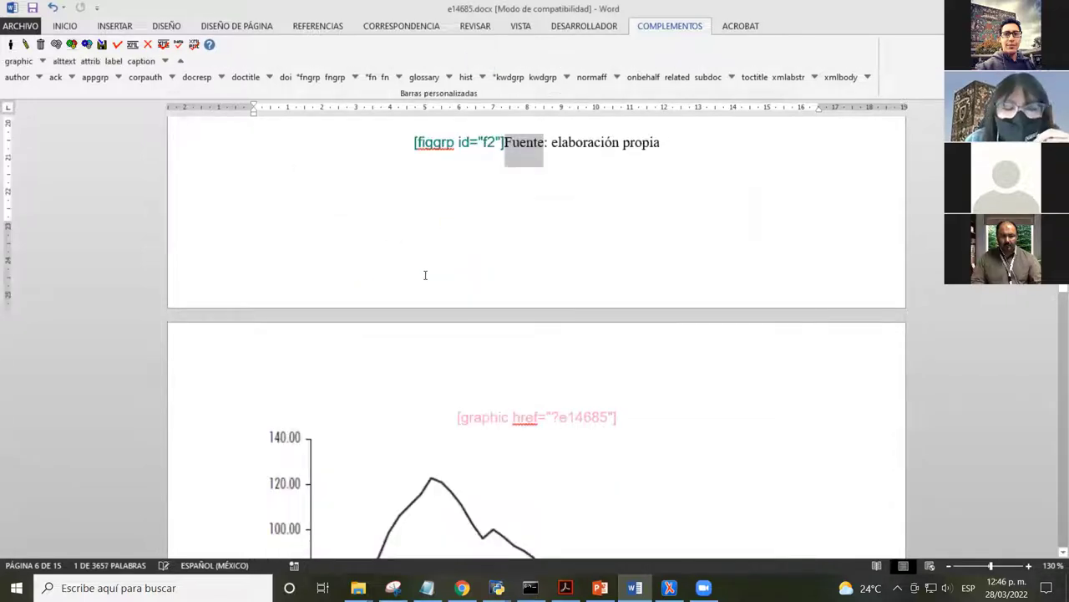
scroll(424, 275, "up", 1)
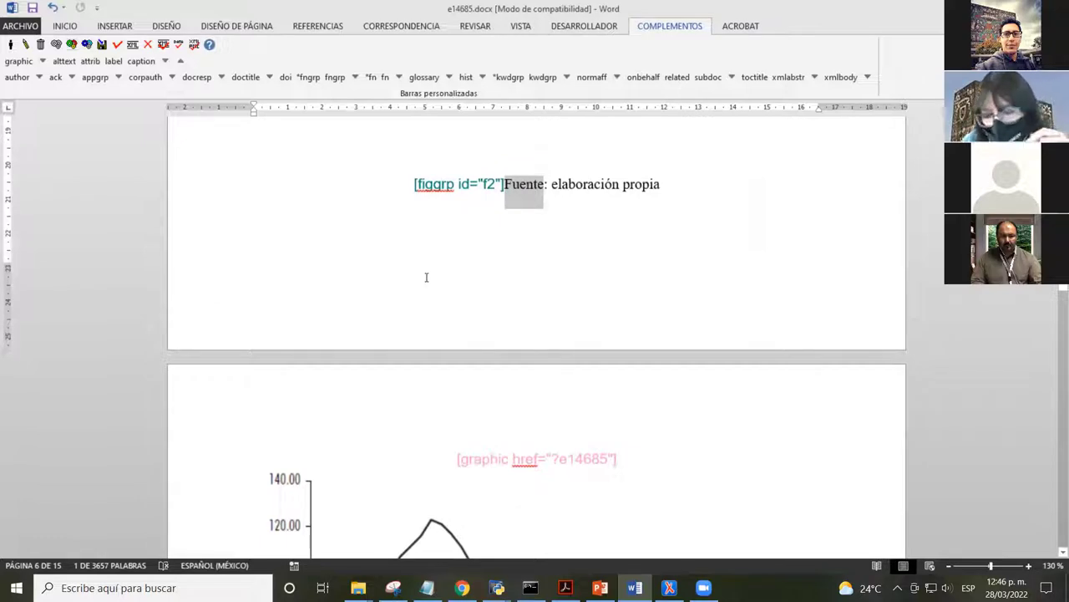
key("Left")
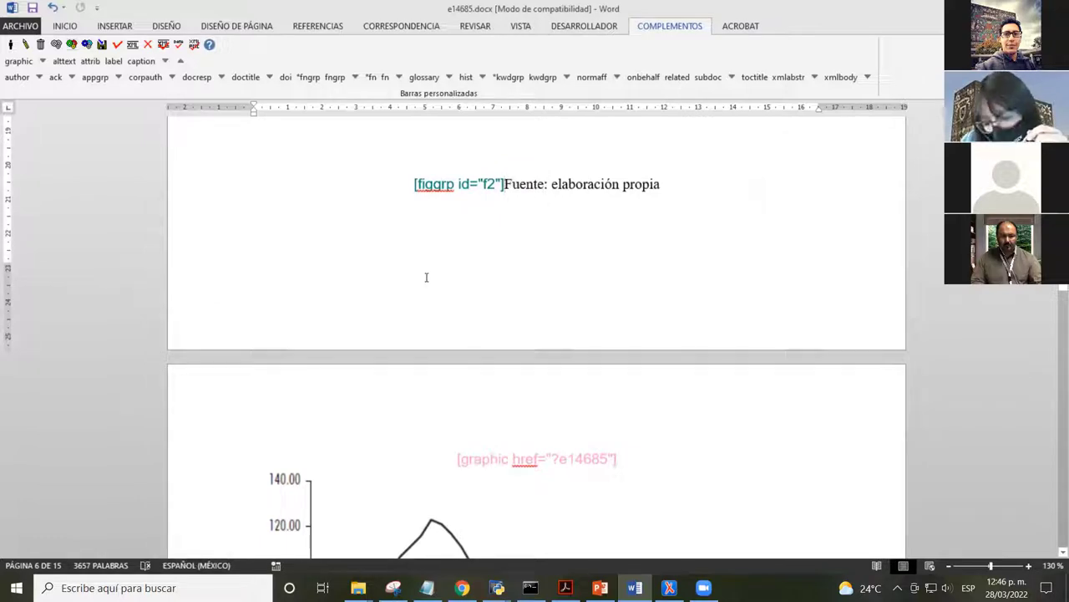
- Tag the "Fuente: elaboración propia" line inside the f2 figure group with attrib
key("shift+End")
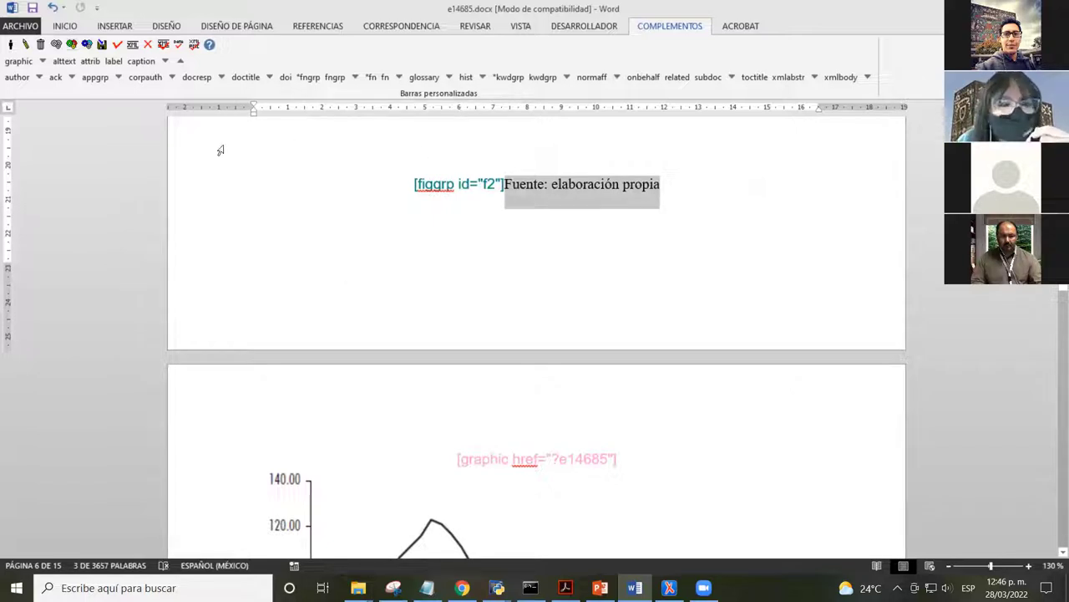
left_click(90, 61)
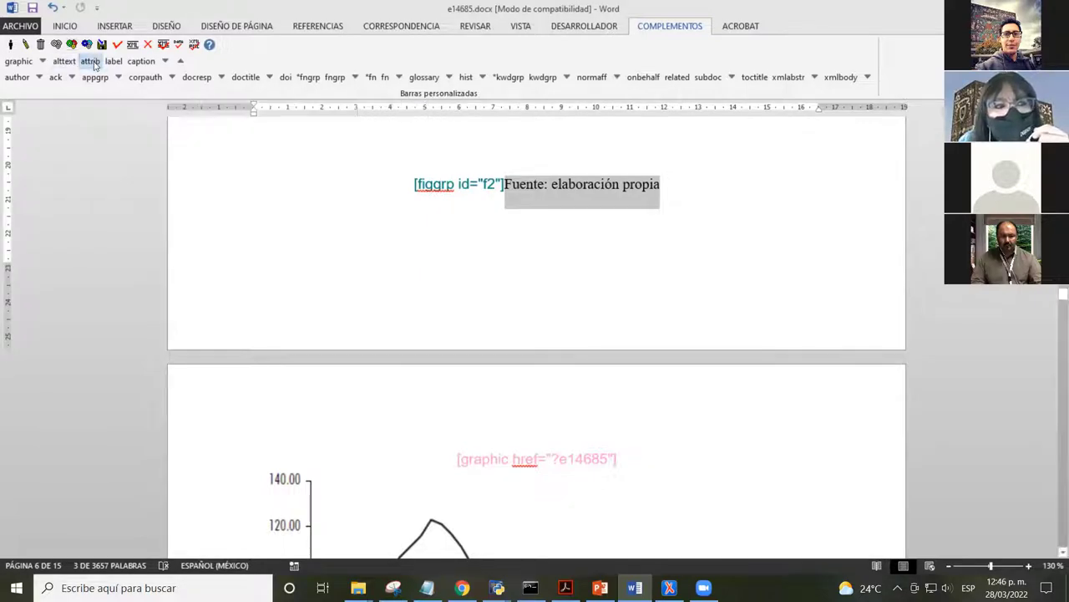
scroll(610, 243, "up", 3)
scroll(610, 243, "up", 3)
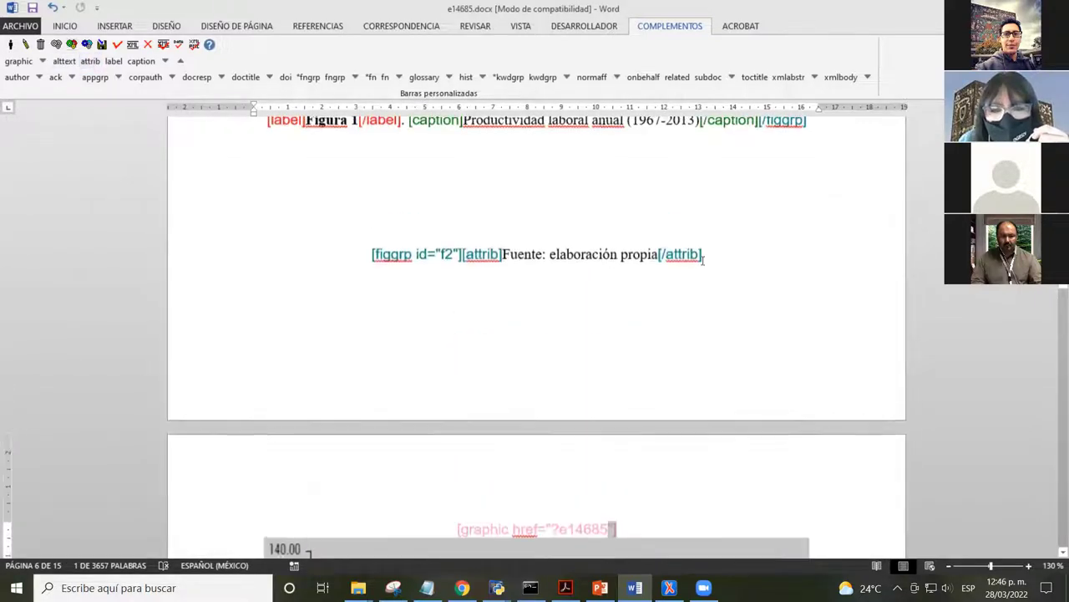
- Examine the graphic, label and caption tags of Figura 2 and compare them with the tagged Figura 1 block
left_click(518, 277)
scroll(497, 266, "down", 5)
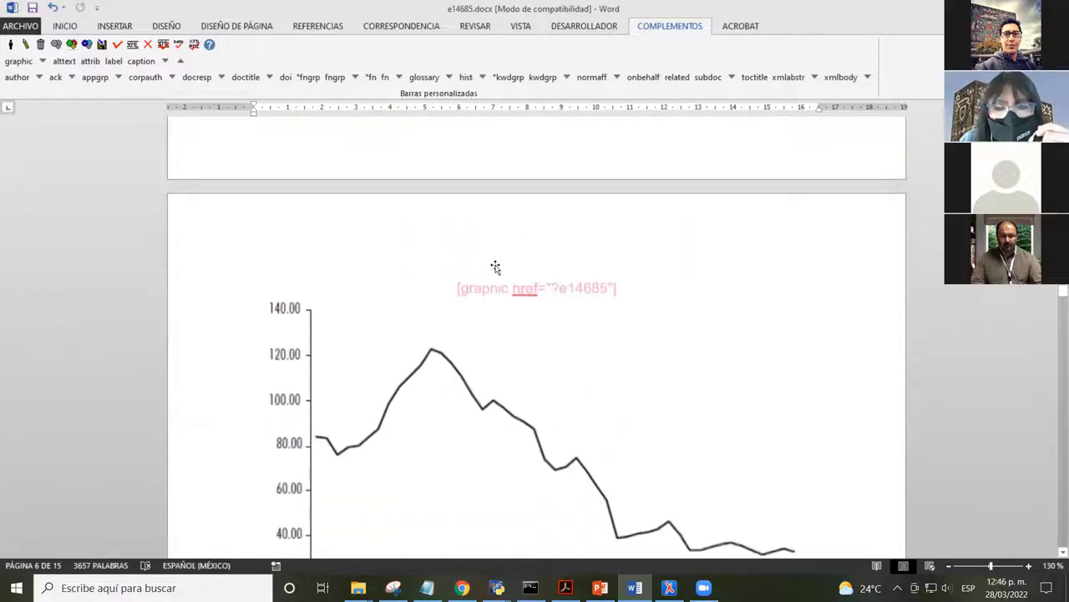
scroll(456, 307, "up", 1)
left_click(473, 309)
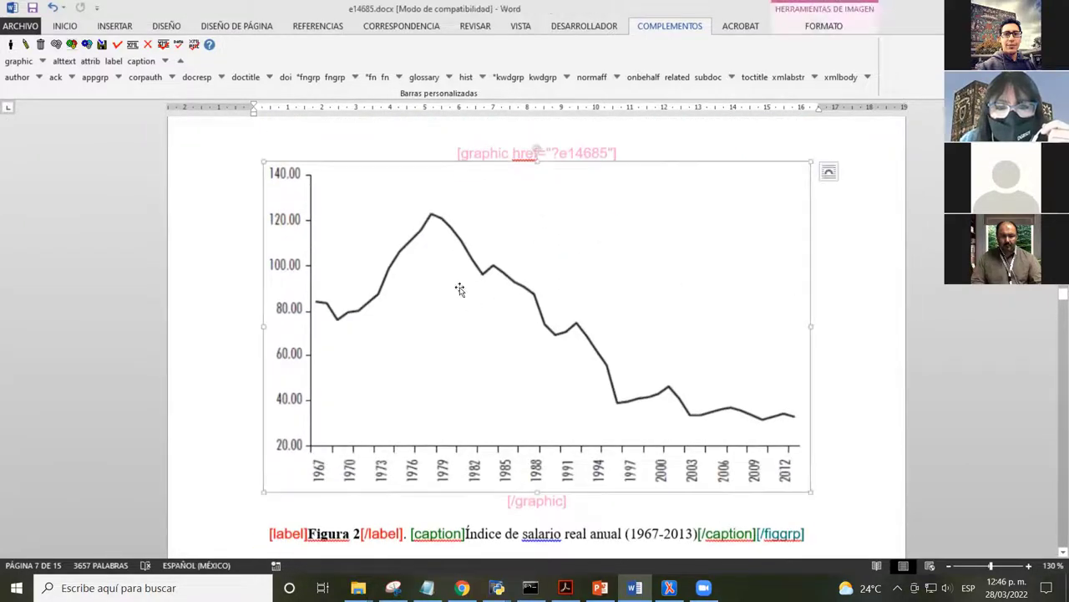
double_click(585, 153)
scroll(490, 256, "down", 5)
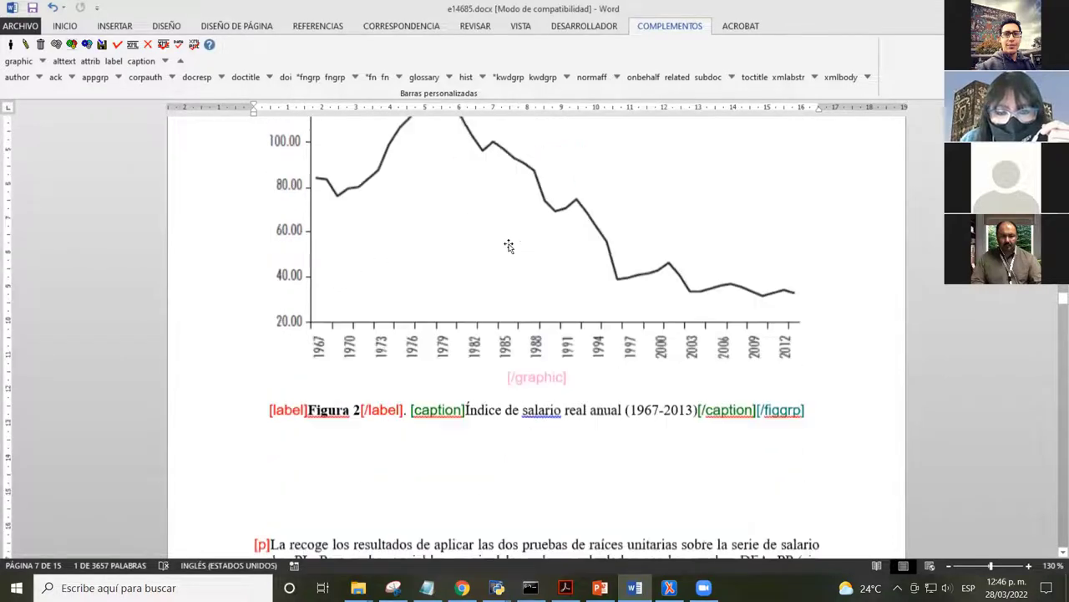
left_click(568, 250)
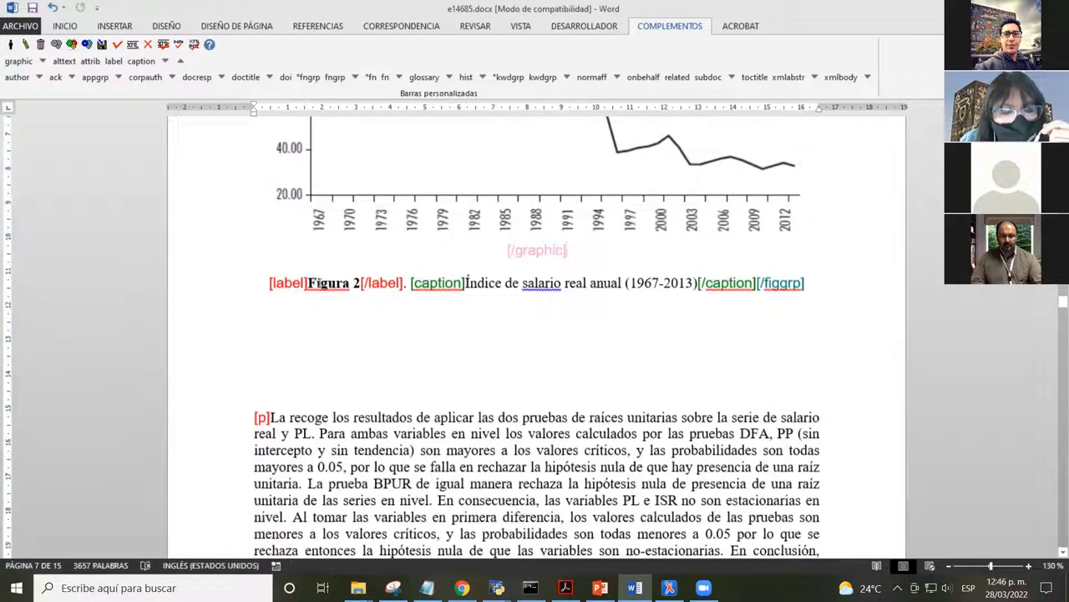
left_click_drag(307, 282, 361, 283)
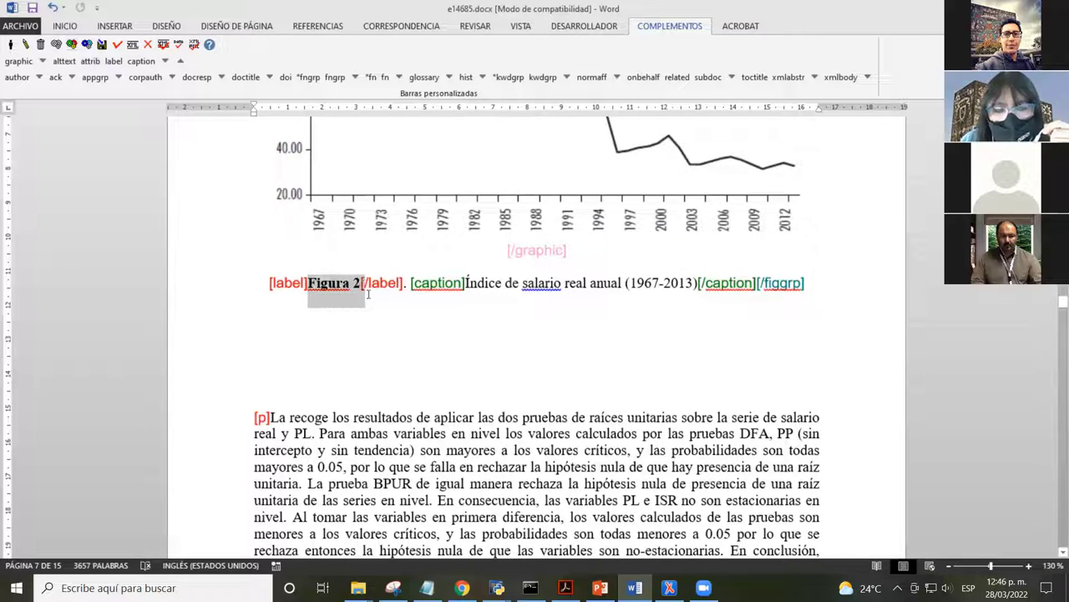
left_click(369, 294)
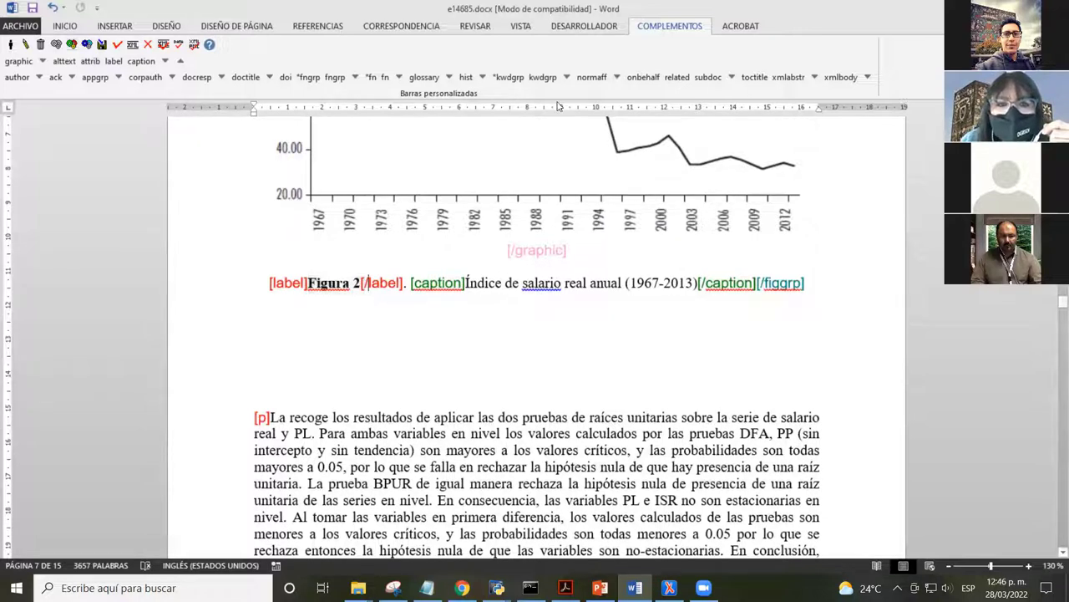
left_click(467, 282)
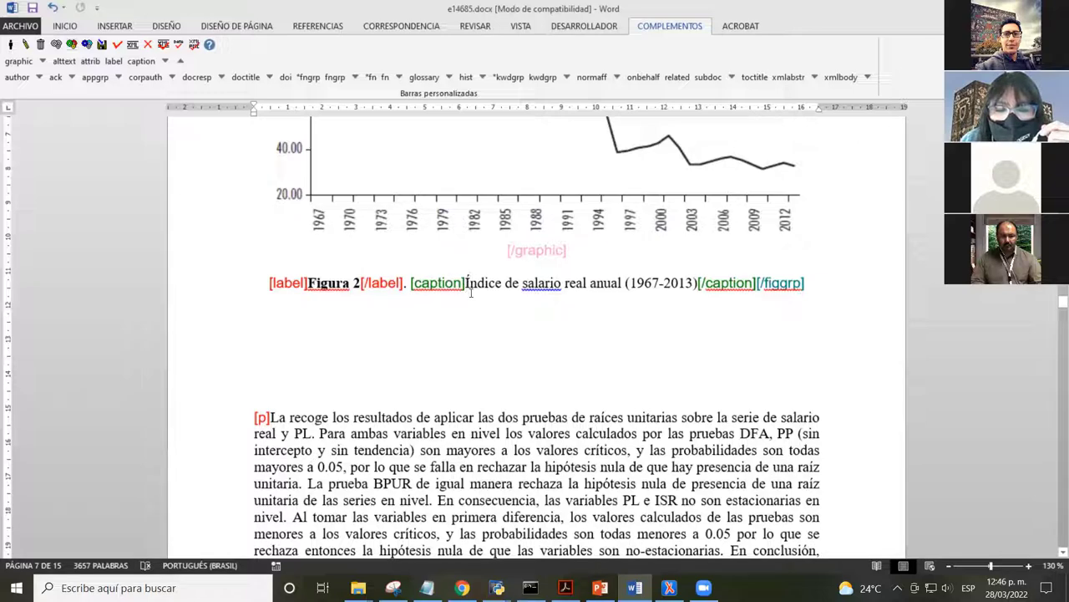
left_click_drag(467, 283, 694, 284)
left_click(602, 284)
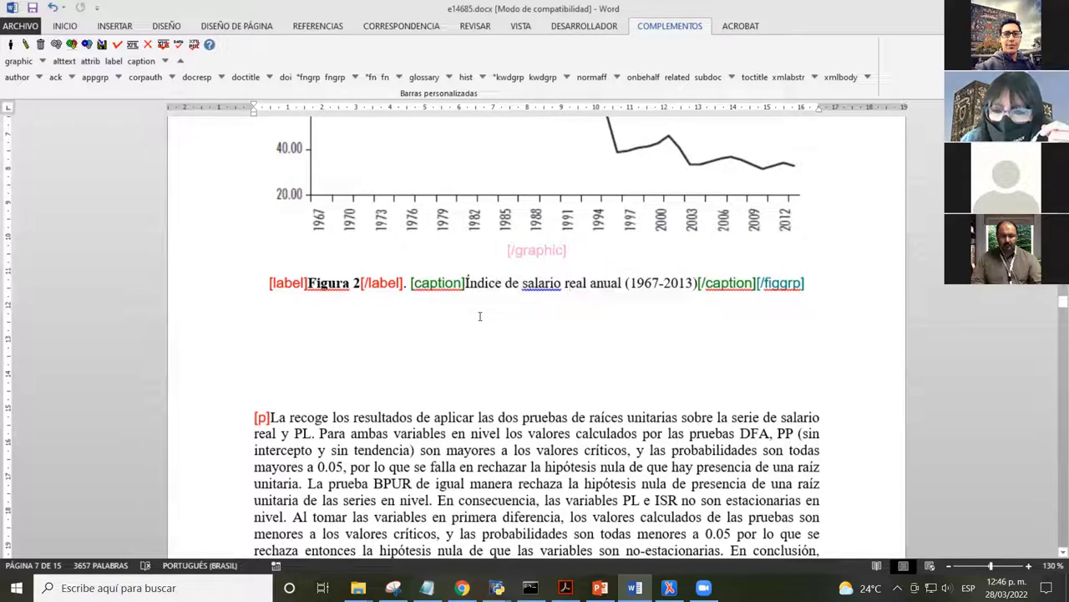
scroll(428, 301, "up", 10)
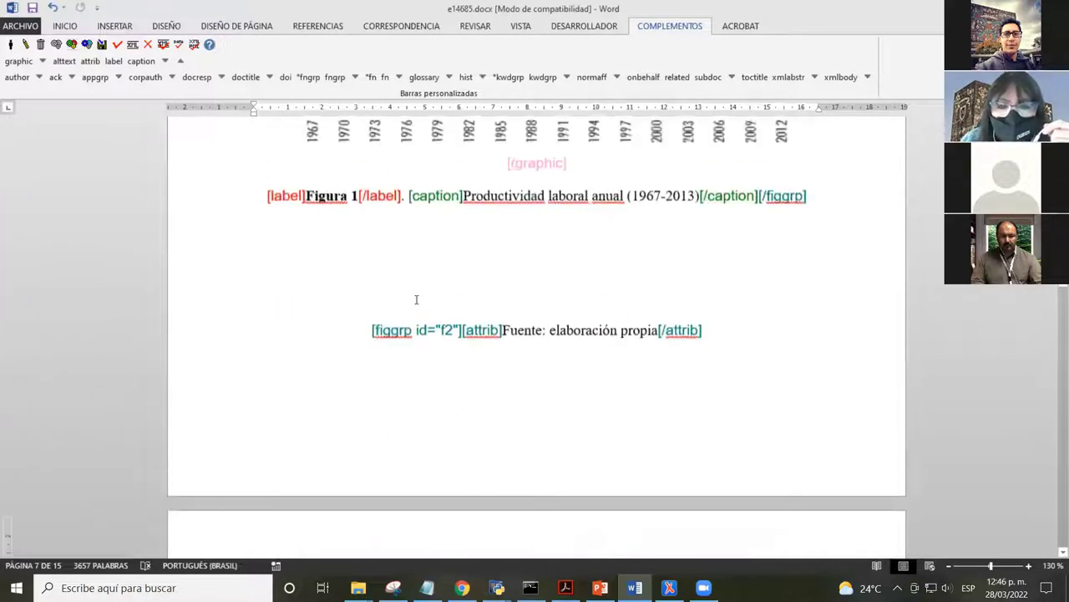
scroll(416, 302, "up", 6)
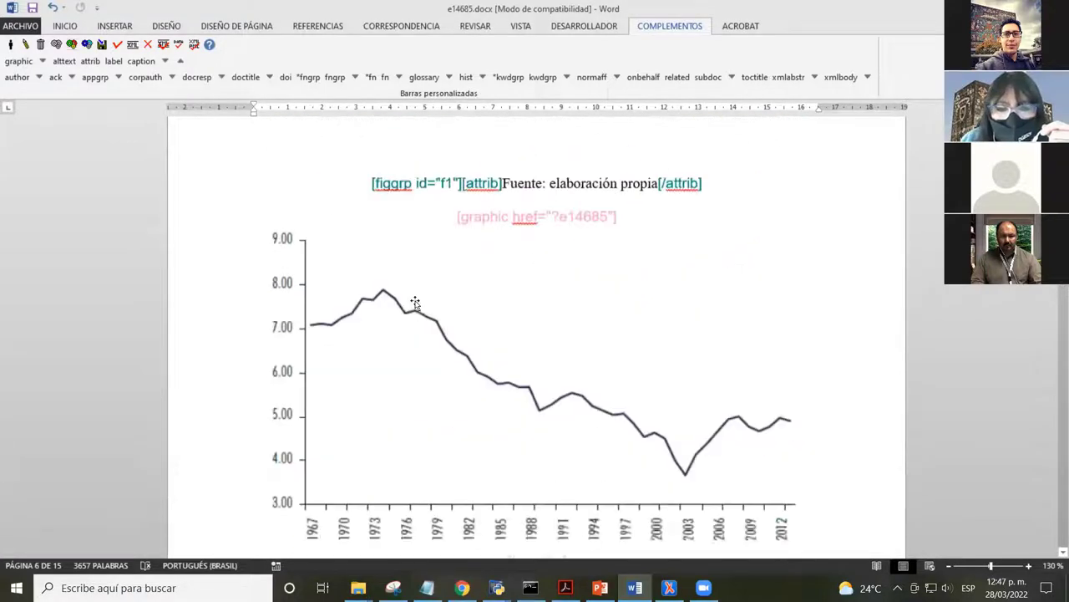
scroll(415, 297, "down", 10)
- Examine the remaining body paragraphs and the highlighted bibr cross-reference with rid r3 in the paragraph before the Conclusiones section
scroll(413, 289, "down", 15)
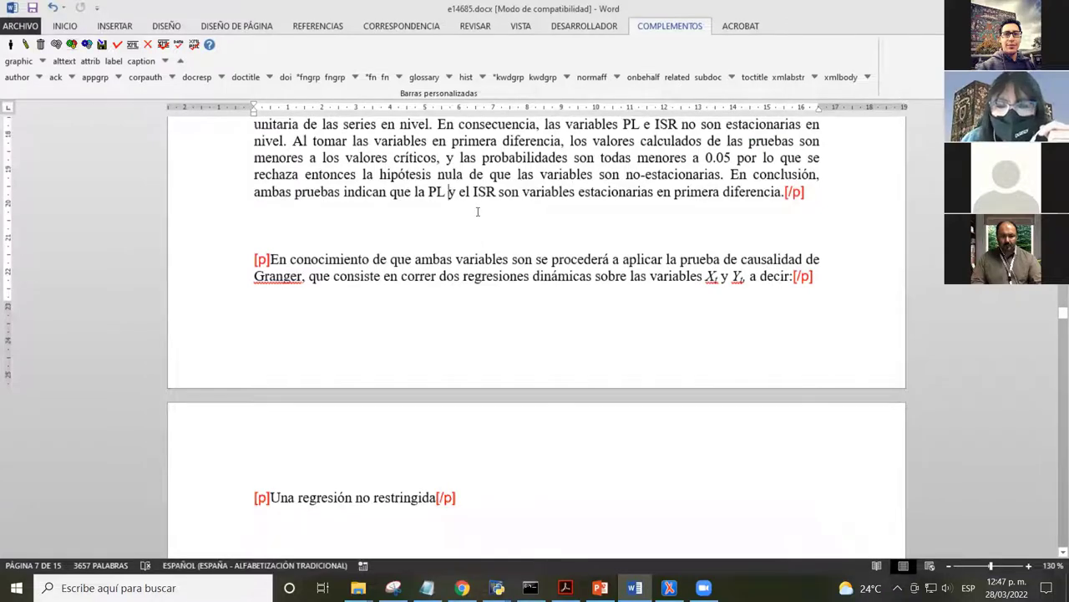
scroll(473, 226, "down", 3)
scroll(476, 225, "down", 8)
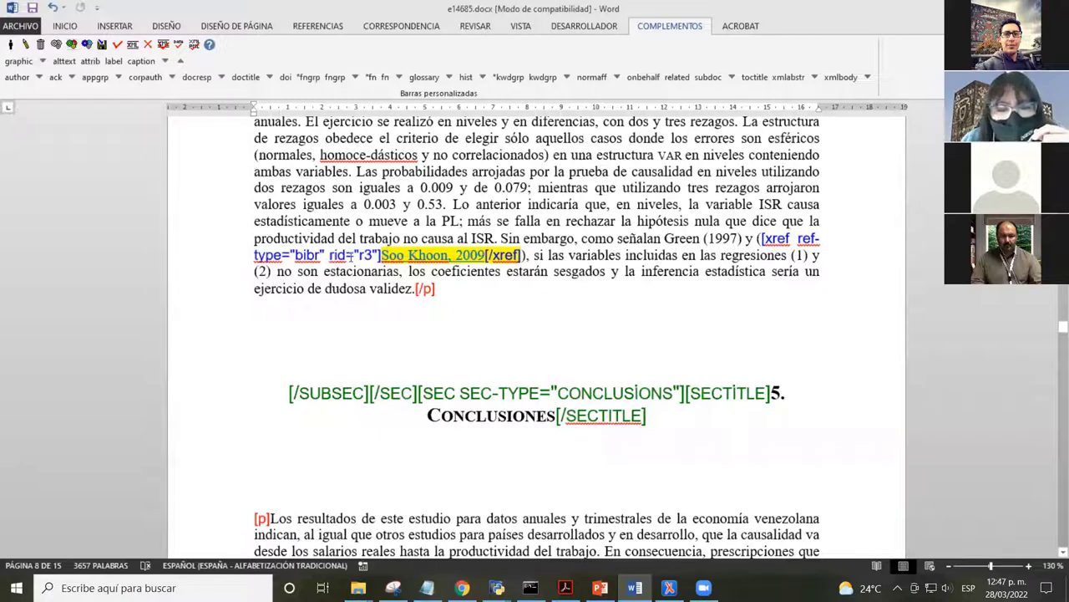
left_click(387, 260)
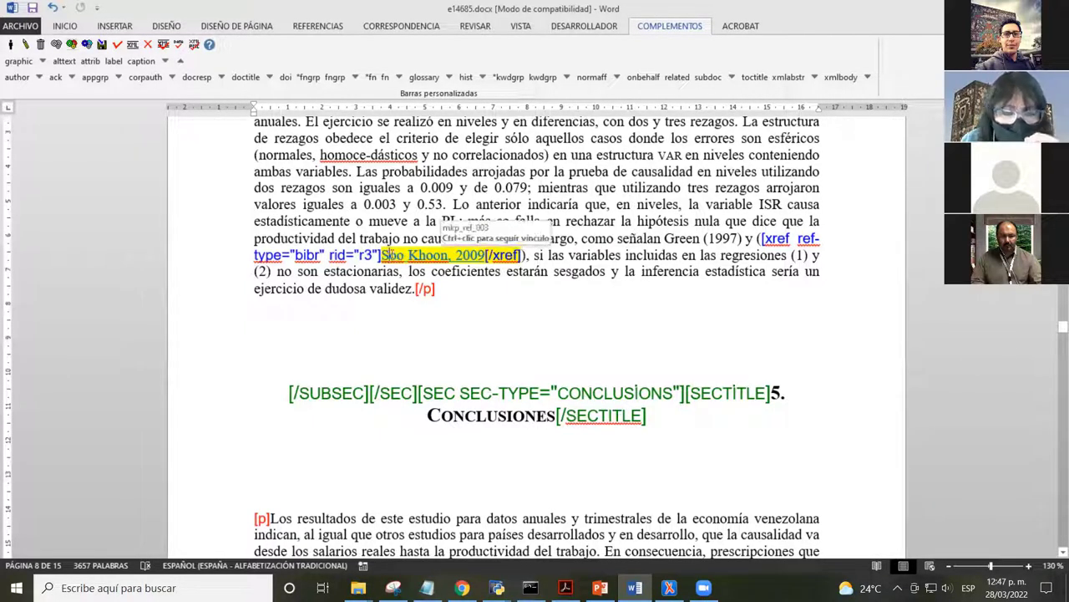
left_click(429, 253)
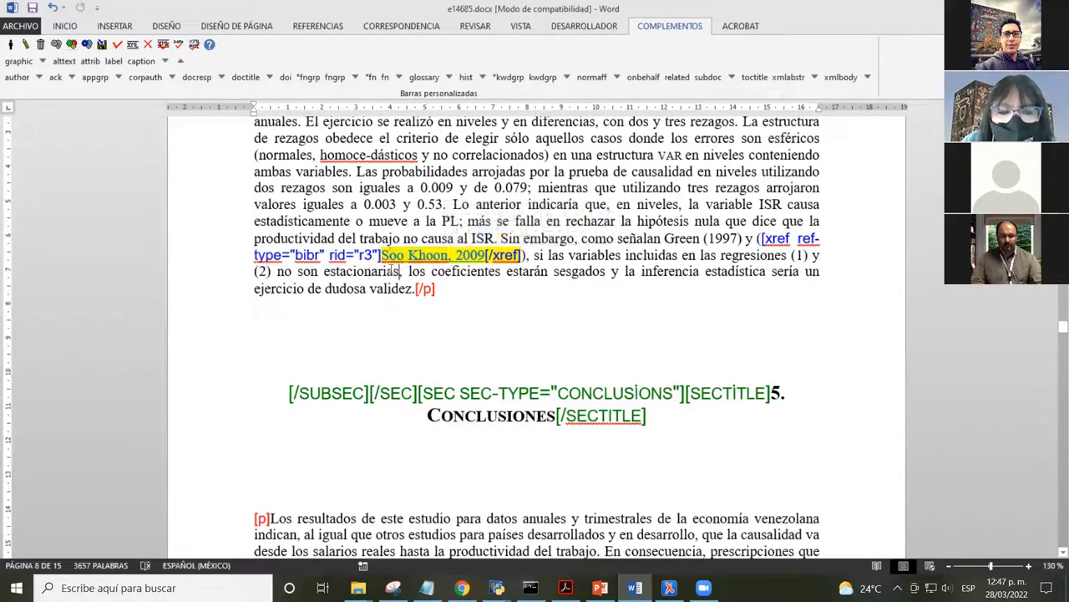
double_click(429, 253)
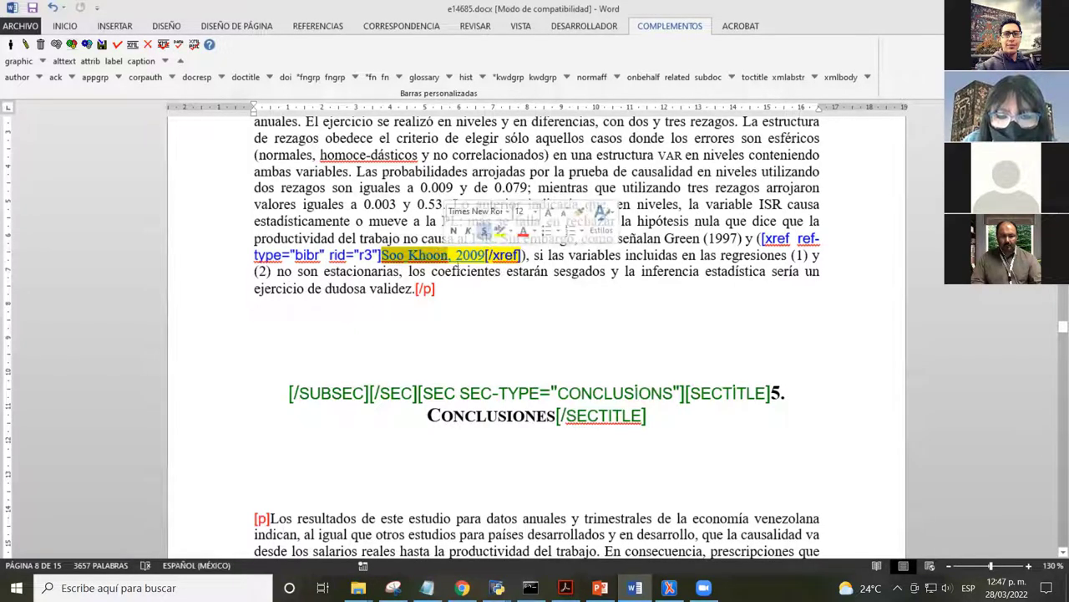
left_click(444, 255)
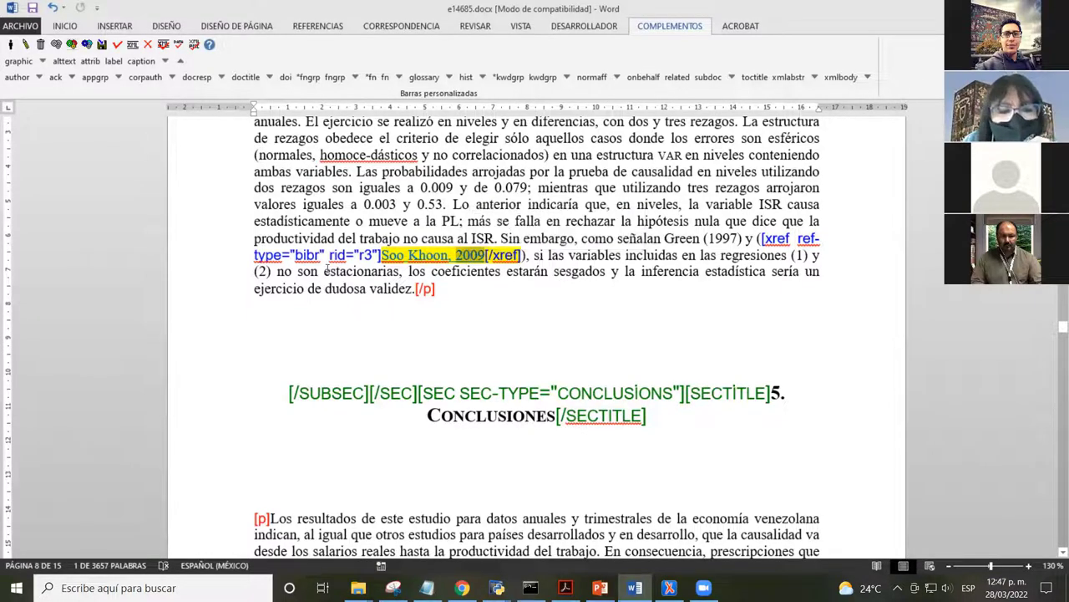
scroll(326, 271, "down", 3)
scroll(495, 265, "up", 4)
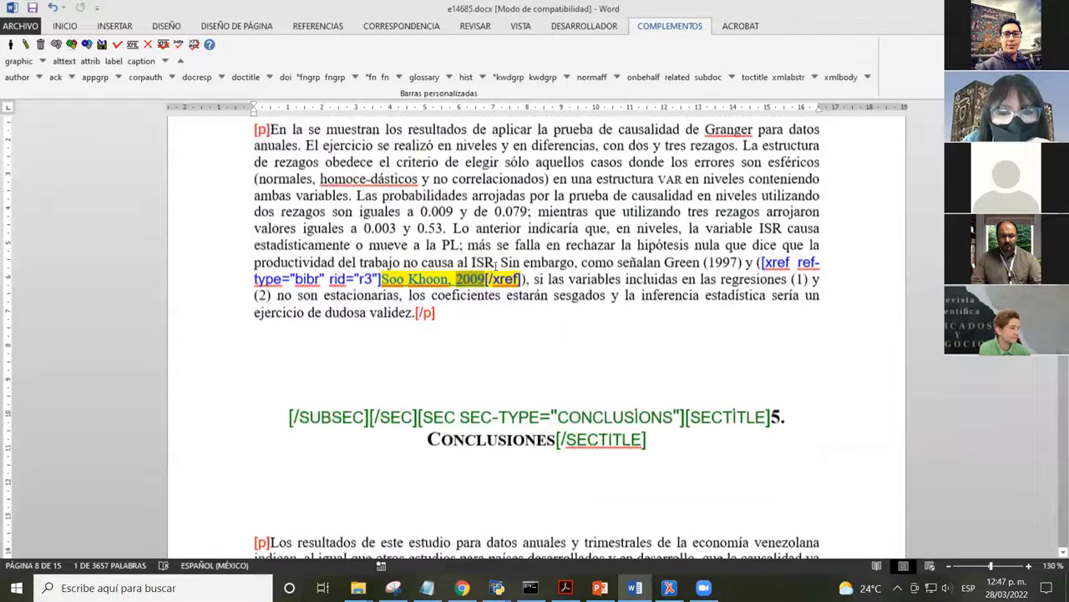
scroll(473, 274, "down", 6)
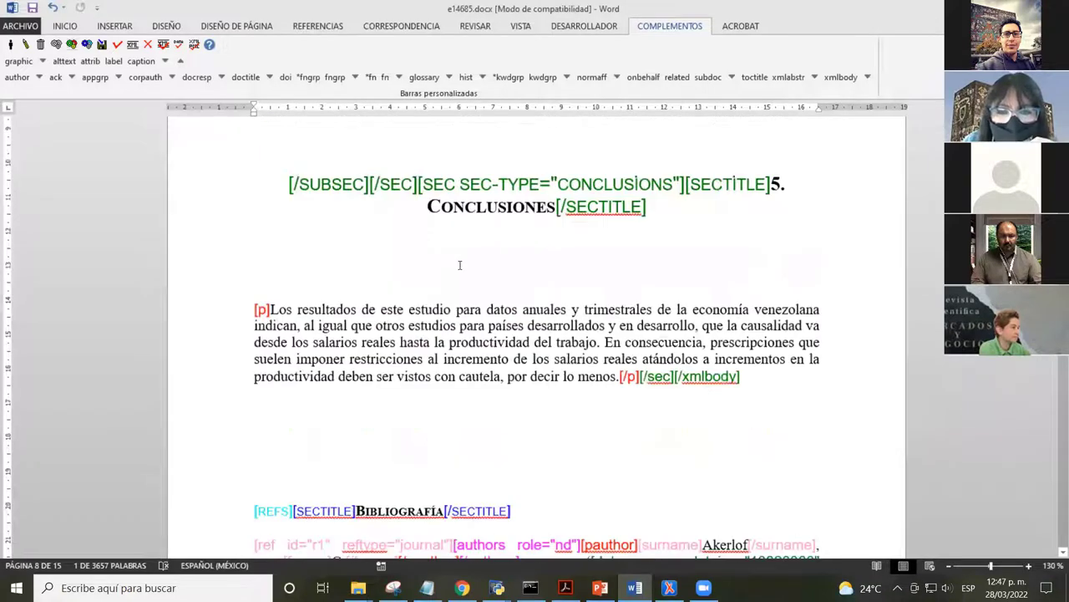
- Place the cursor before "Scientific articles" at the start of the English version and return to the document-level set of tags
left_click(463, 243)
scroll(501, 255, "down", 1)
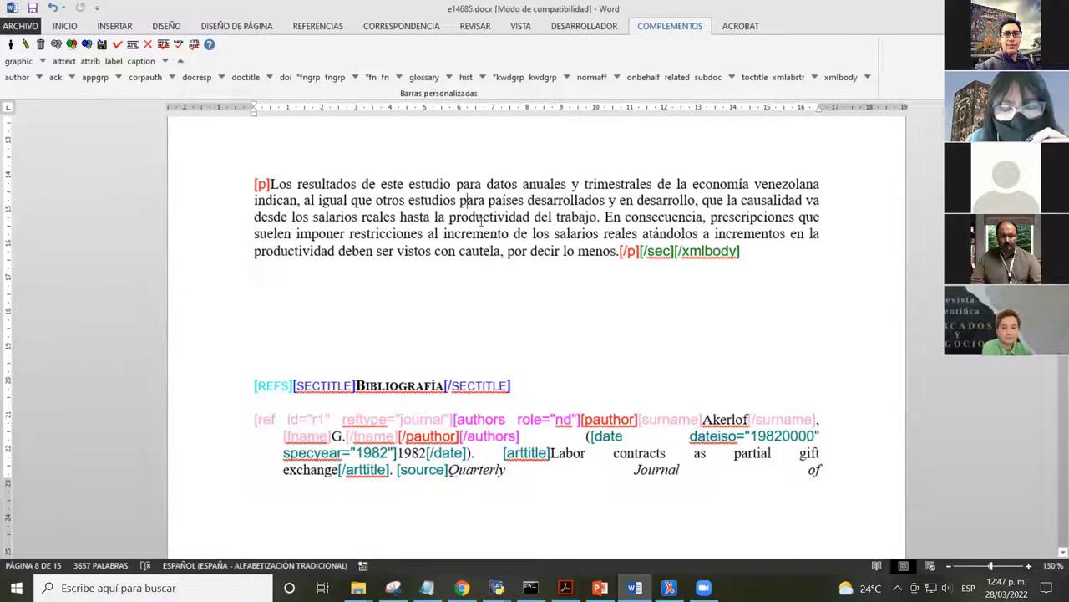
scroll(480, 220, "down", 20)
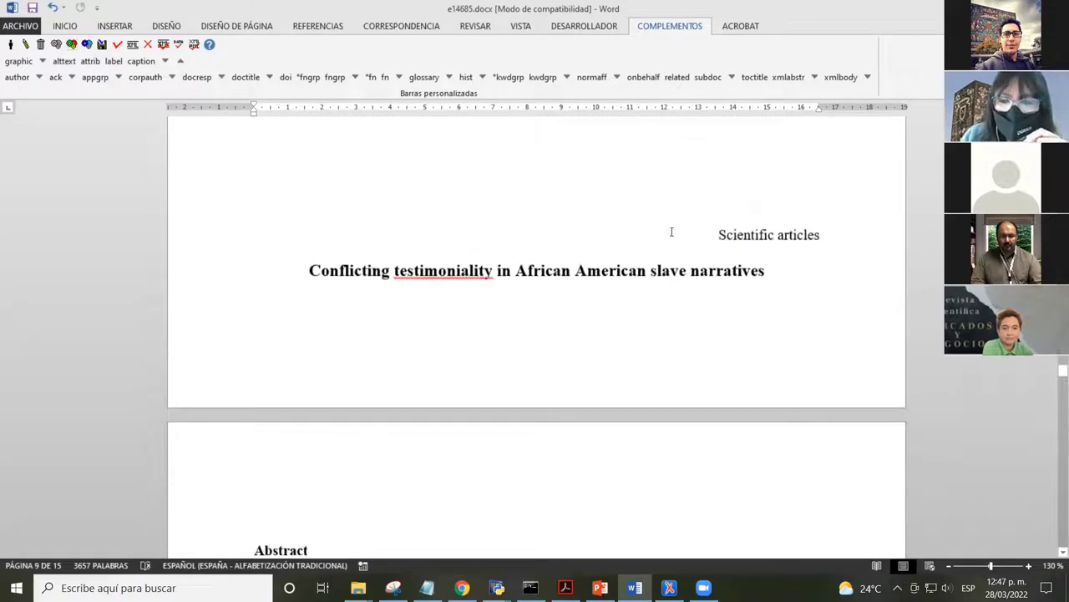
scroll(520, 229, "up", 8)
scroll(552, 224, "down", 11)
scroll(685, 210, "up", 2)
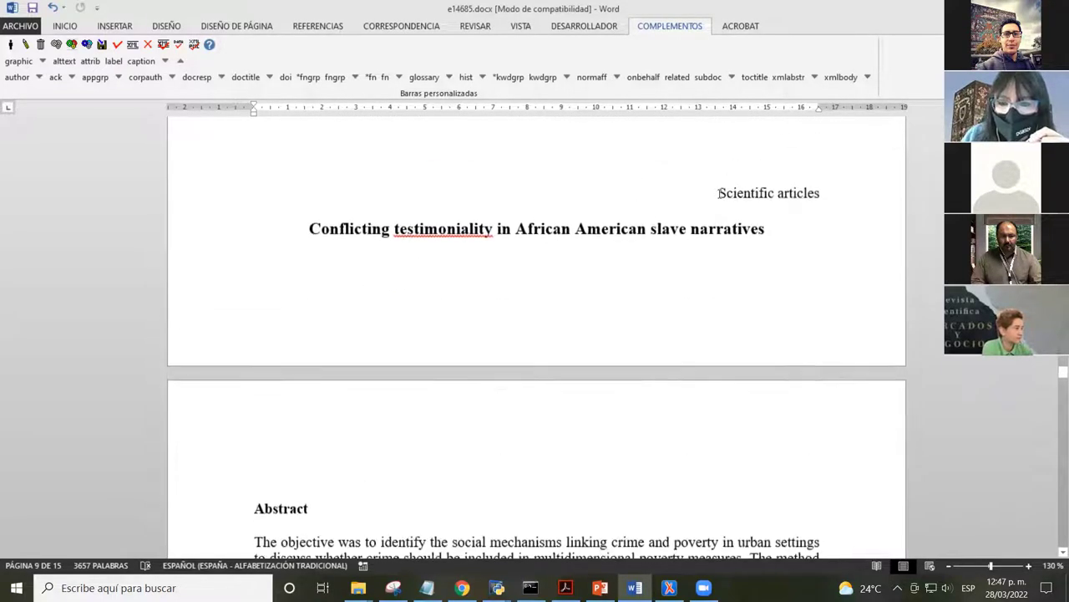
left_click(718, 193)
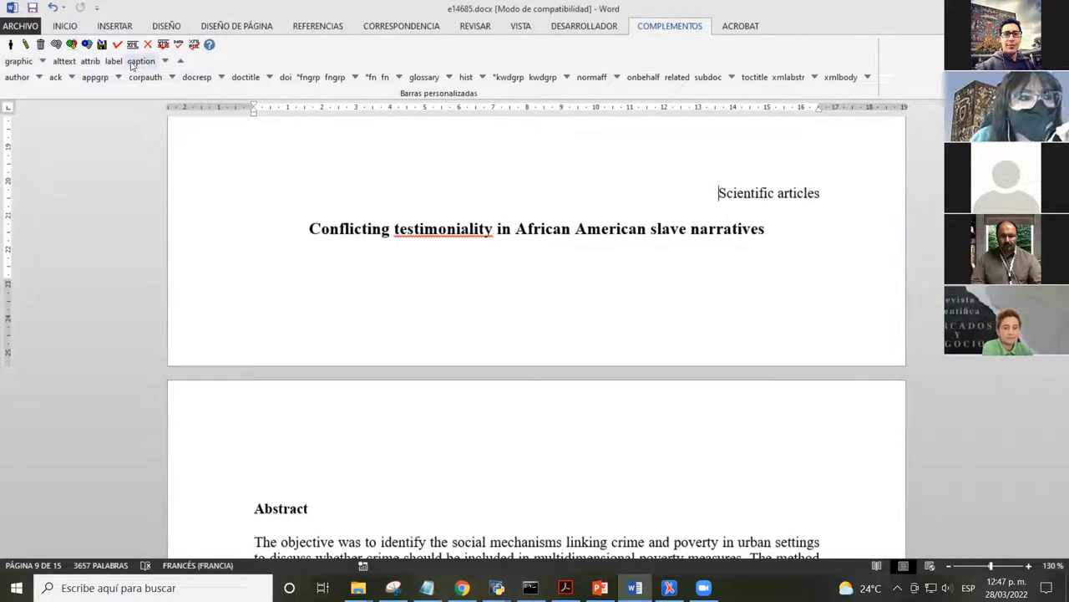
left_click(182, 64)
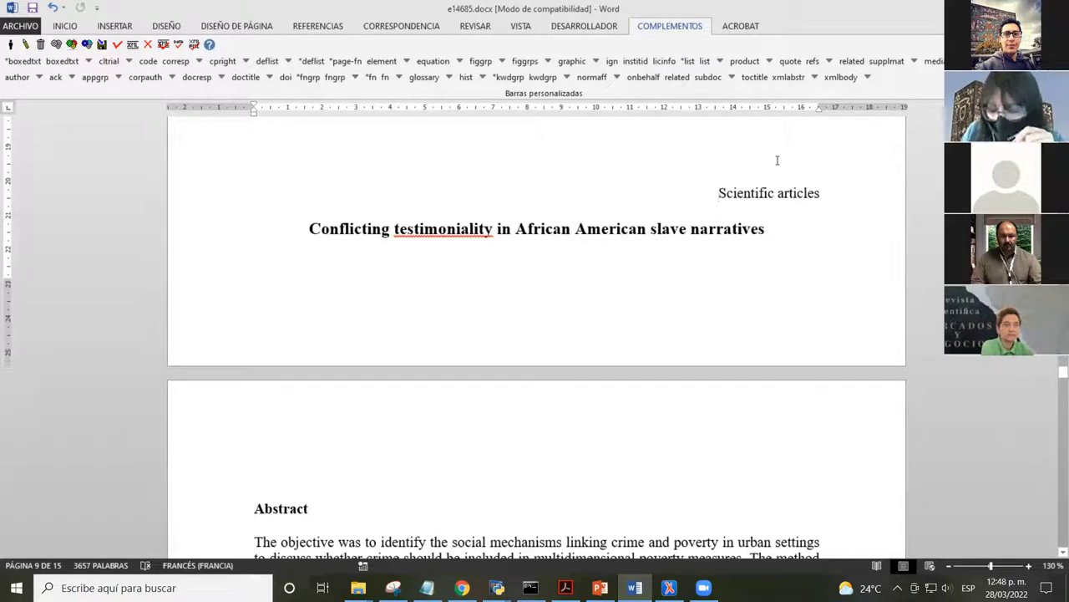
- Select the whole English version, from "Scientific articles" through the last Conclusions paragraph, leaving out the closing doc tag
key("ctrl+shift+Down")
key("ctrl+shift+Down")
key("ctrl+shift+Down")
key("ctrl+shift+Down")
key("ctrl+shift+Down")
key("ctrl+shift+Down")
key("ctrl+shift+Down")
key("ctrl+shift+Down")
key("ctrl+shift+Down")
key("ctrl+shift+Down")
key("ctrl+shift+Down")
key("ctrl+shift+Down")
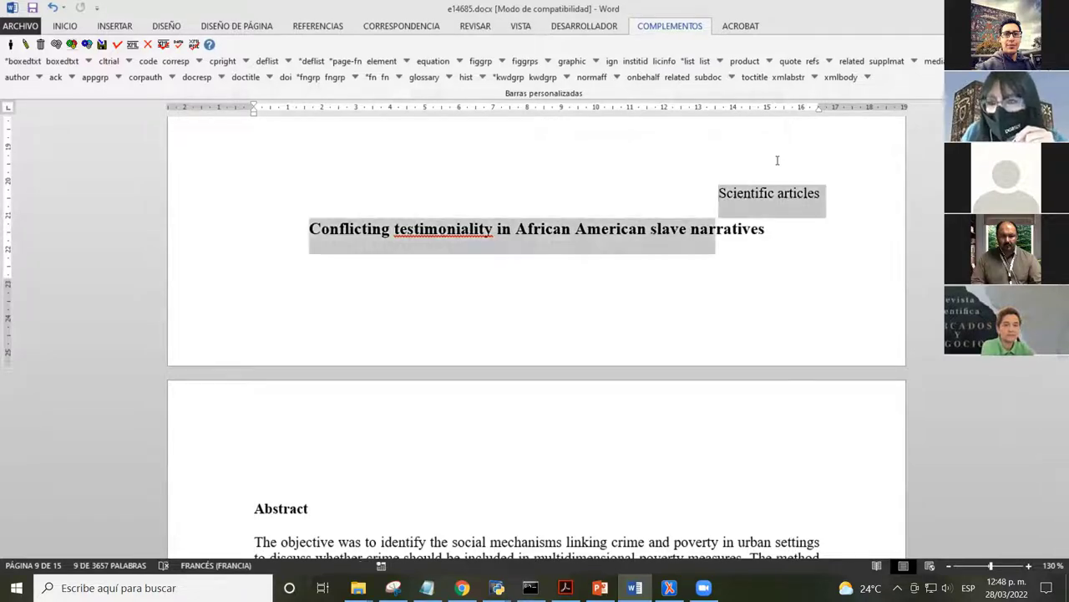
key("ctrl+shift+Down")
key("ctrl+shift+Down")
key("ctrl+shift+Down")
key("ctrl+shift+Down")
key("ctrl+shift+Down")
key("ctrl+shift+Down")
key("ctrl+shift+Down")
key("ctrl+shift+Down")
key("ctrl+shift+Down")
key("ctrl+shift+Down")
key("ctrl+shift+Down")
key("ctrl+shift+Down")
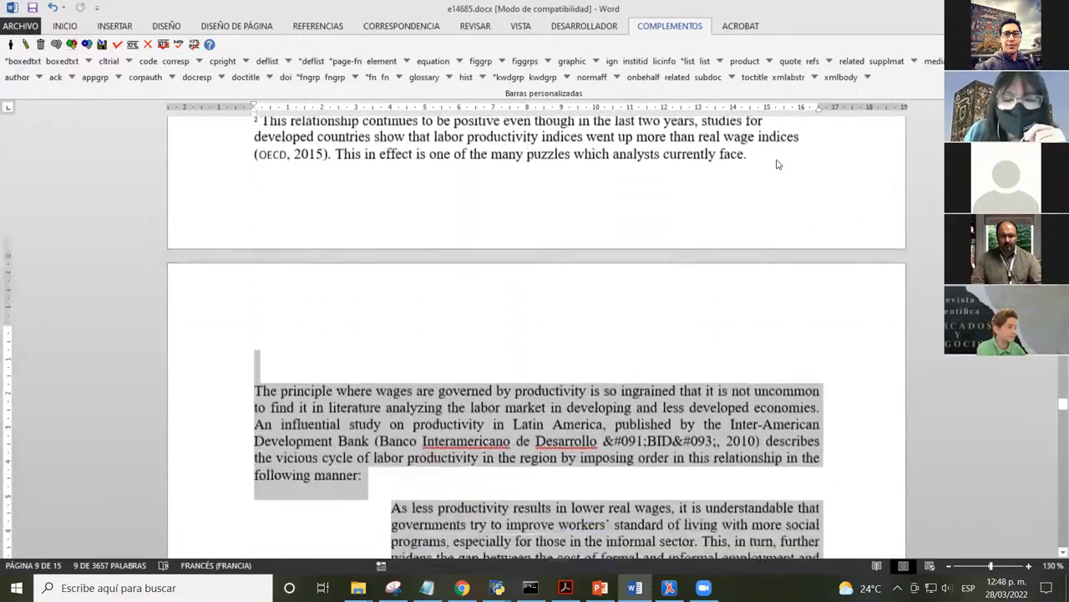
key("ctrl+shift+Down")
key("ctrl+shift+Down")
key("ctrl+shift+Down")
key("ctrl+shift+Down")
key("ctrl+shift+Down")
key("ctrl+shift+Down")
key("ctrl+shift+Down")
key("ctrl+shift+Down")
key("ctrl+shift+Down")
key("ctrl+shift+Down")
key("ctrl+shift+Down")
key("ctrl+shift+Down")
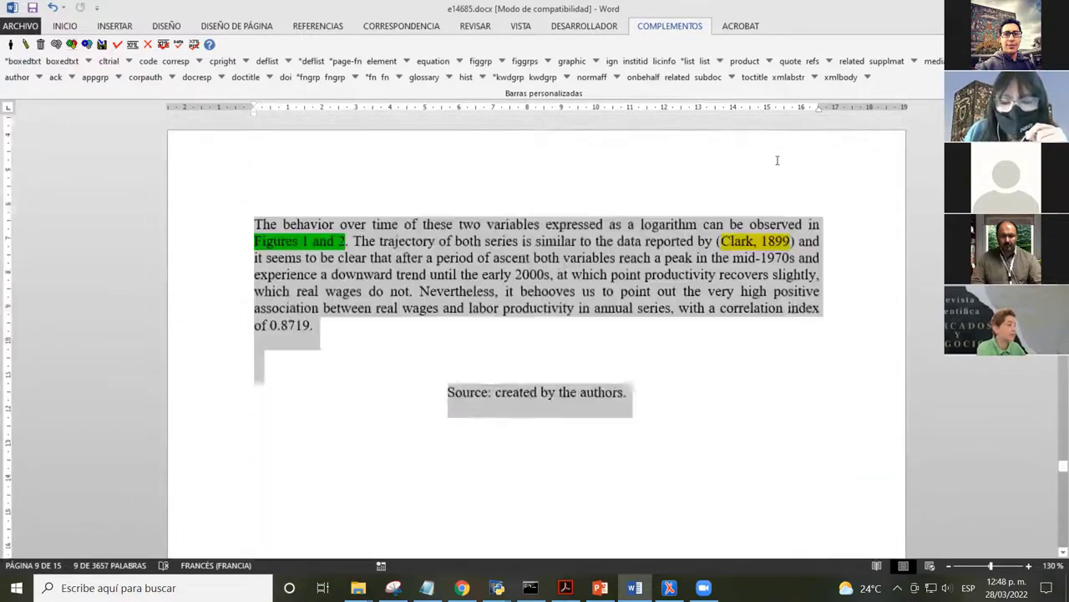
key("ctrl+shift+Down")
key("ctrl+shift+Down")
key("ctrl+shift+Down")
key("ctrl+shift+Down")
key("ctrl+shift+Down")
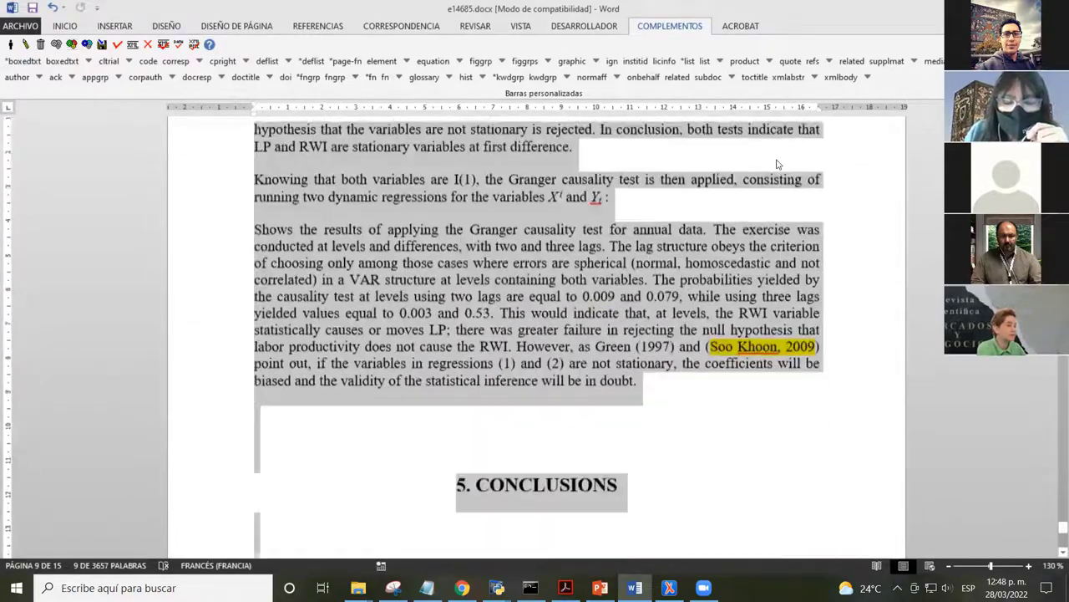
key("ctrl+shift+Down")
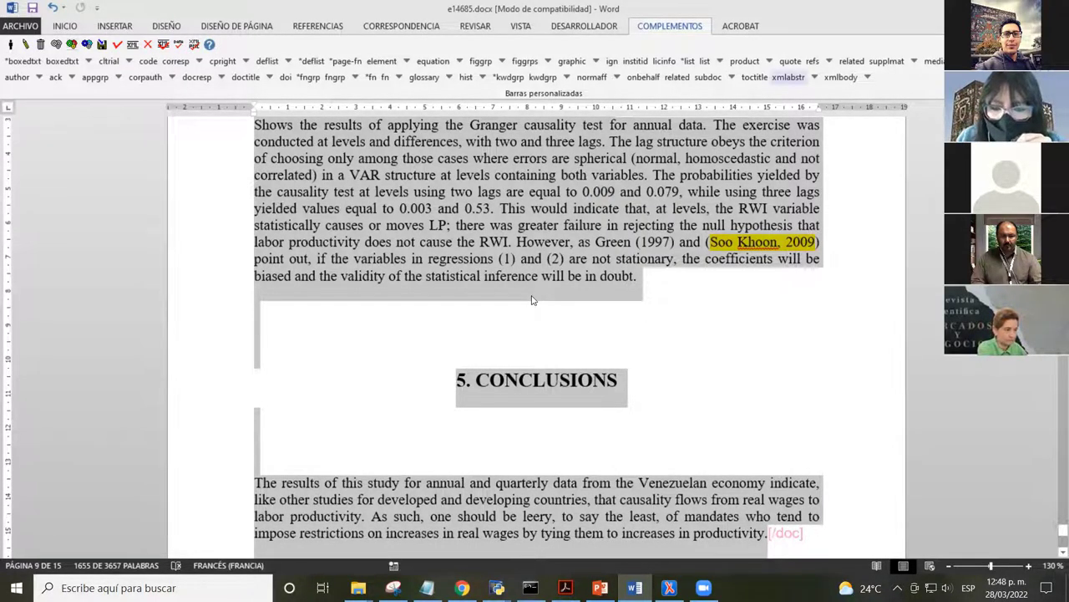
scroll(539, 303, "down", 5)
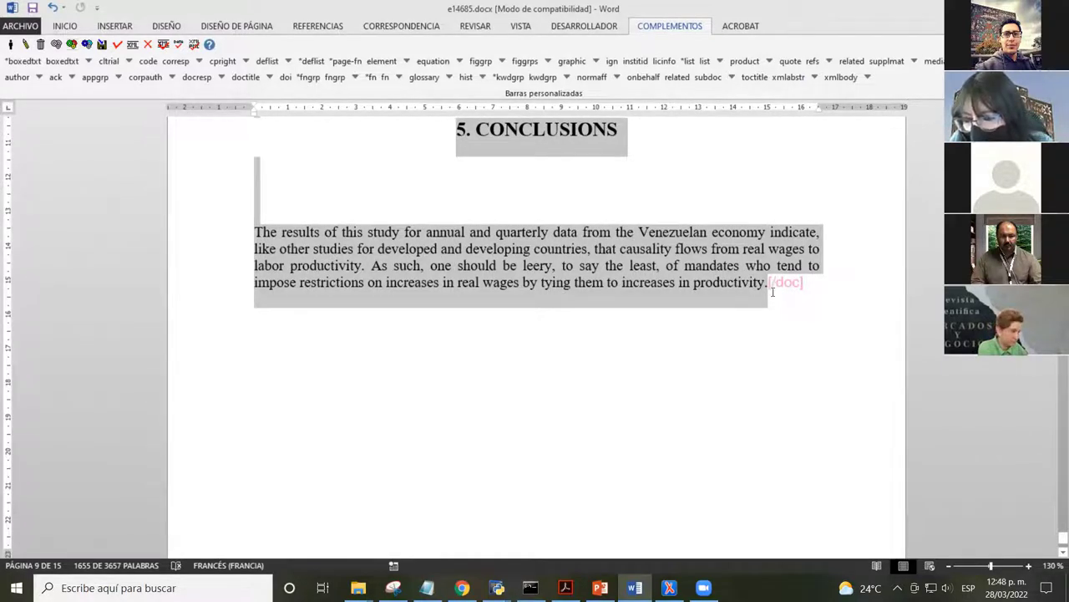
scroll(773, 291, "down", 1)
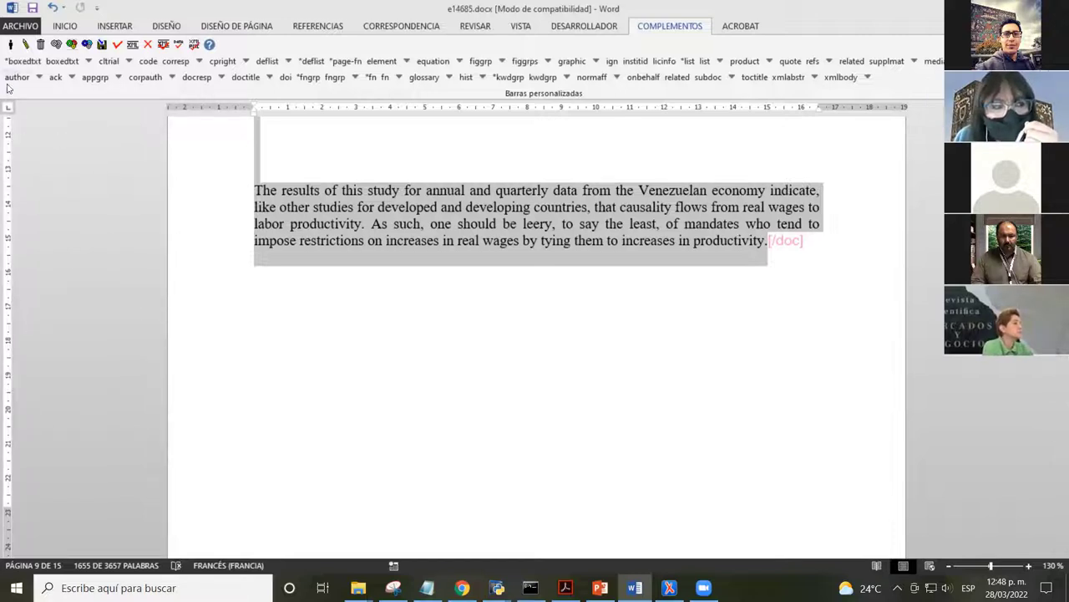
- Tag the selected English version as a subdoc with id s1, subarttp translation and language Inglés
left_click(712, 79)
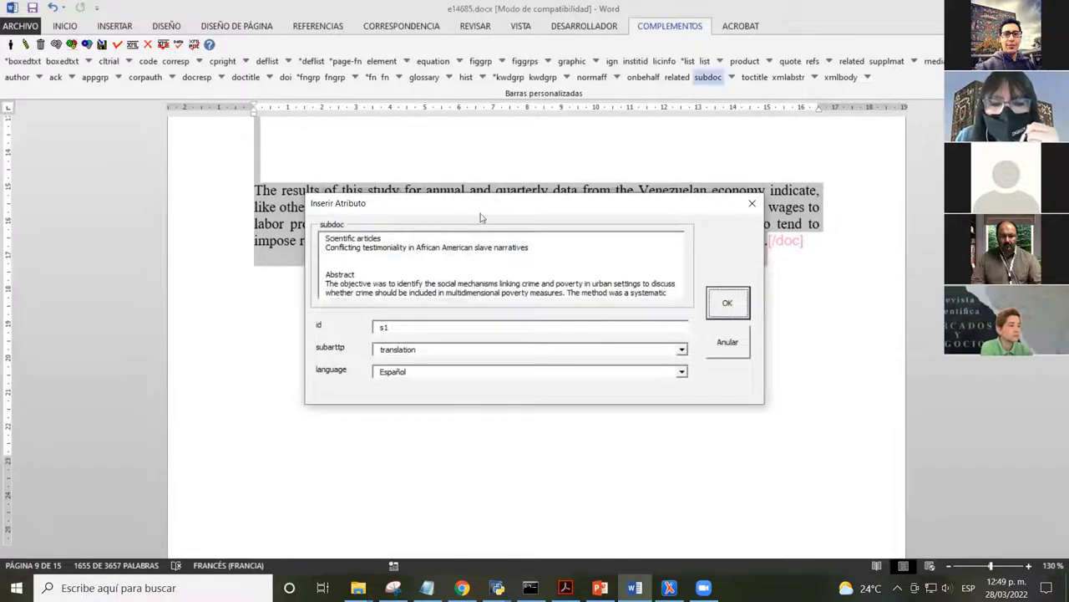
left_click_drag(492, 202, 503, 136)
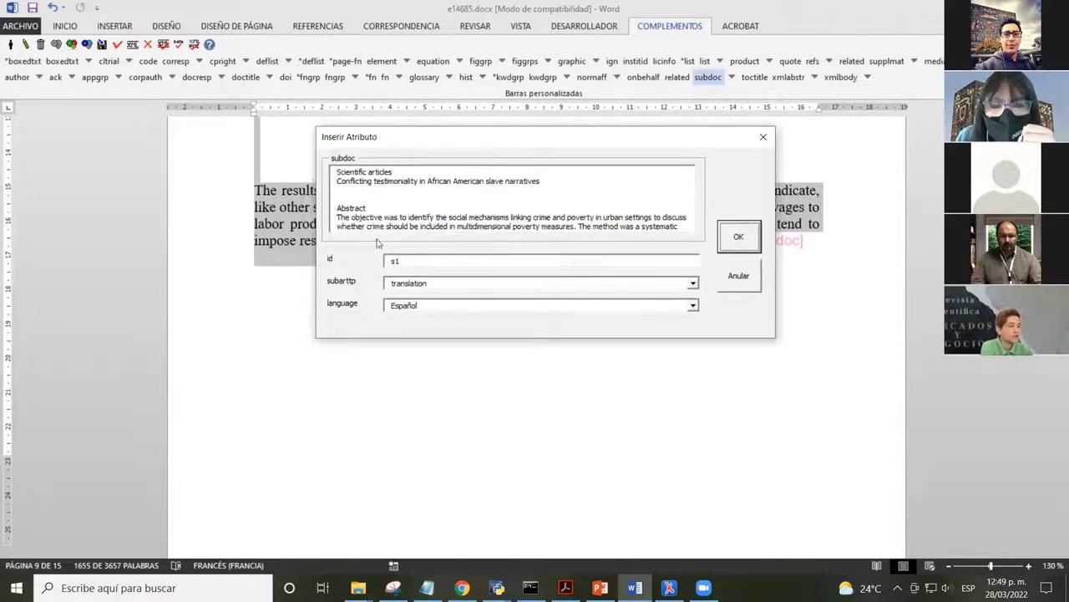
left_click(472, 266)
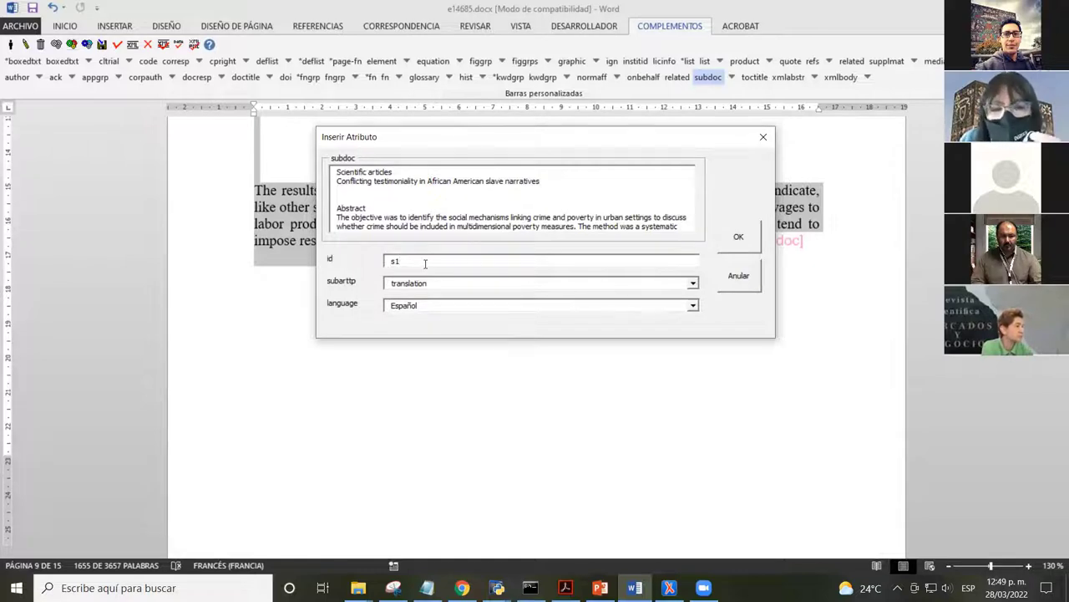
left_click(462, 289)
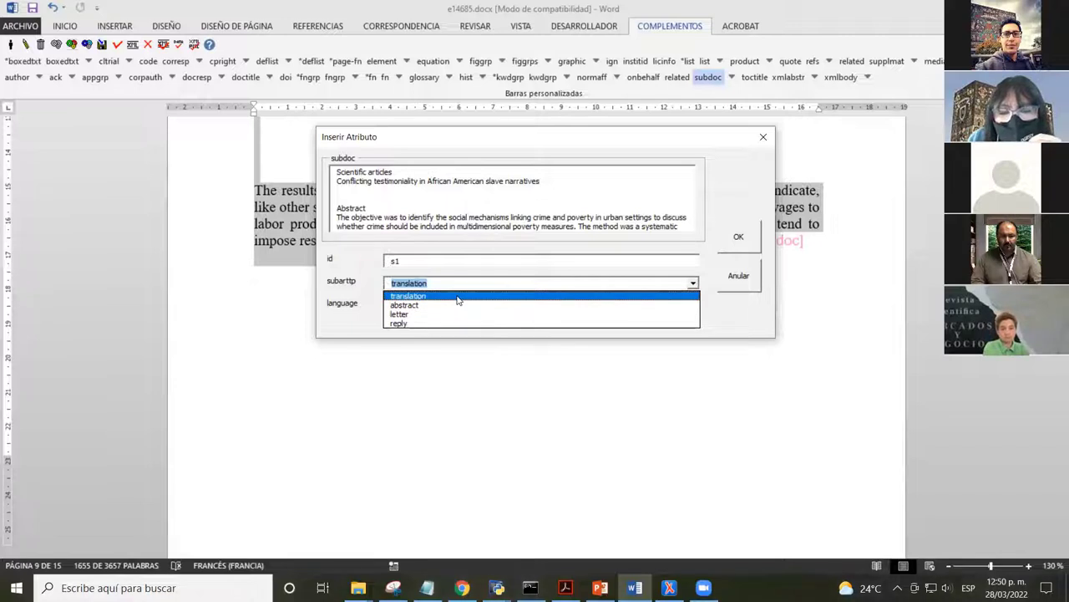
left_click(457, 298)
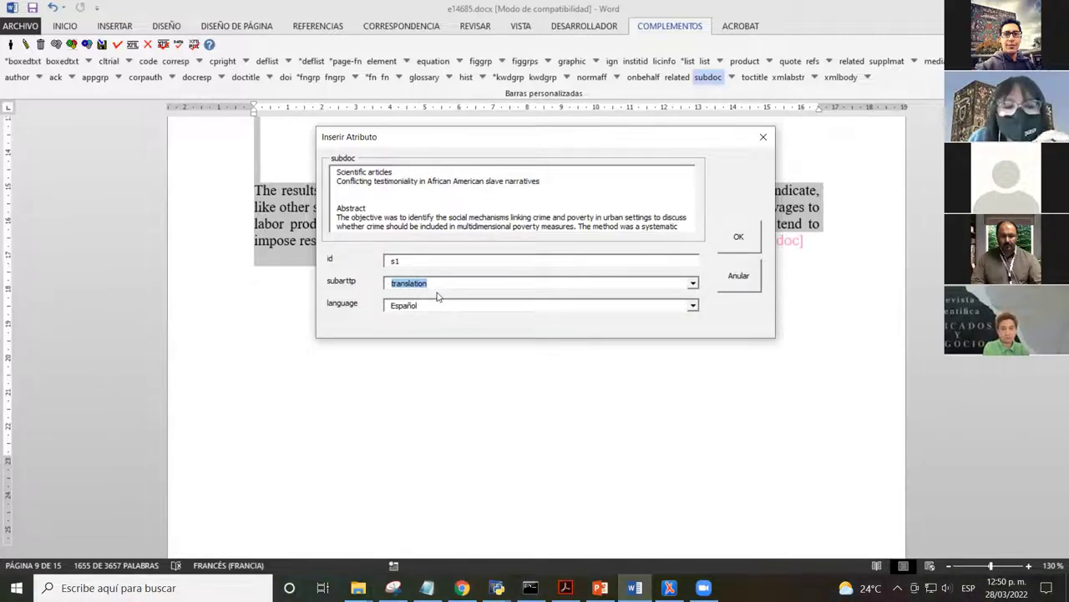
left_click(691, 308)
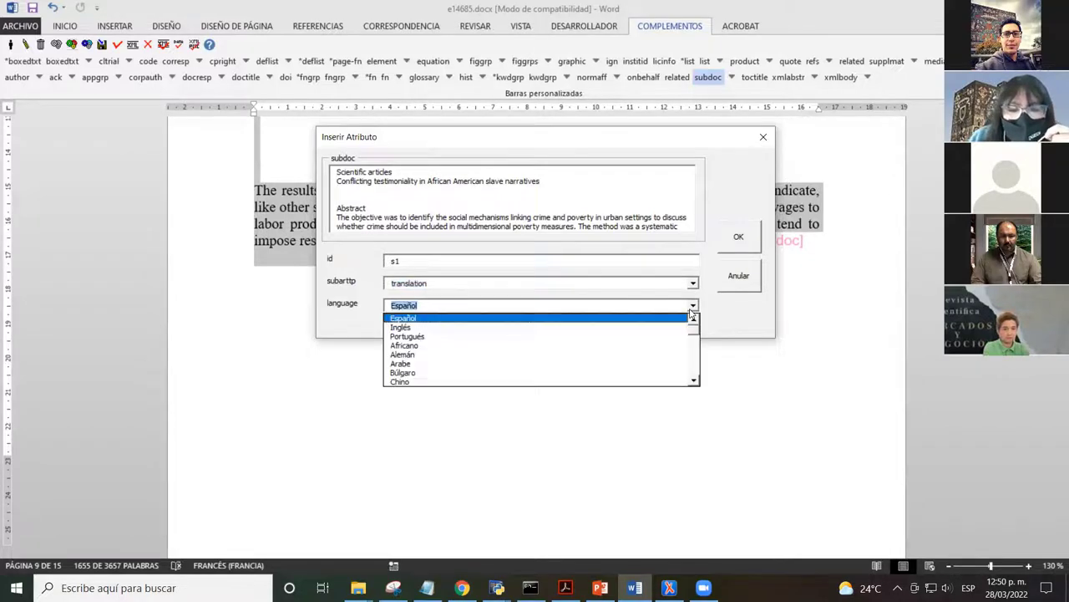
left_click(436, 329)
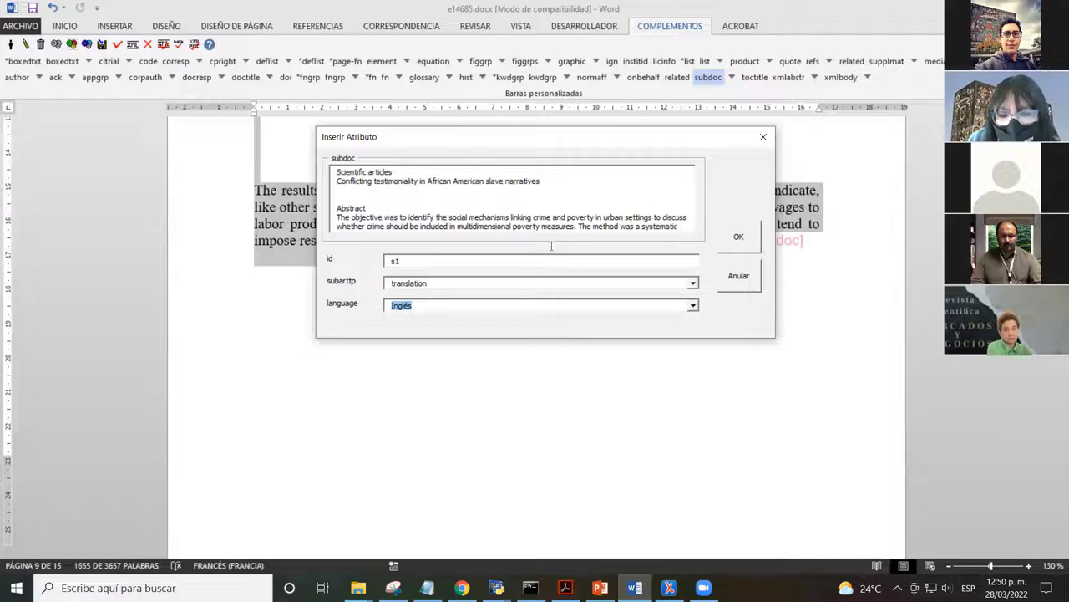
left_click(739, 240)
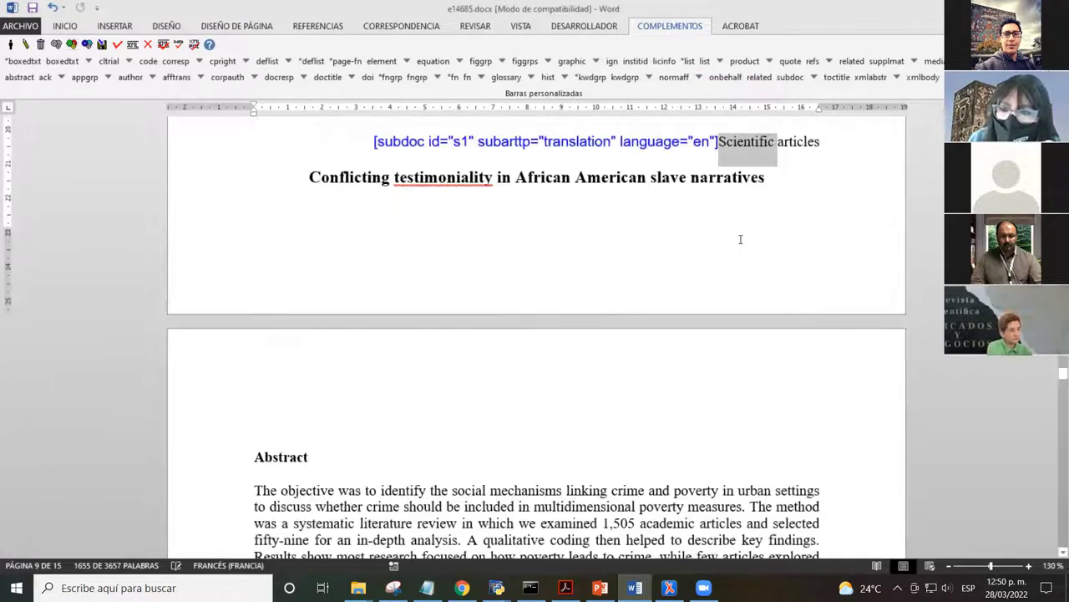
- Examine the attributes of the opening subdoc tag and the "Scientific articles" heading that follows it
scroll(739, 242, "up", 1)
left_click(738, 233)
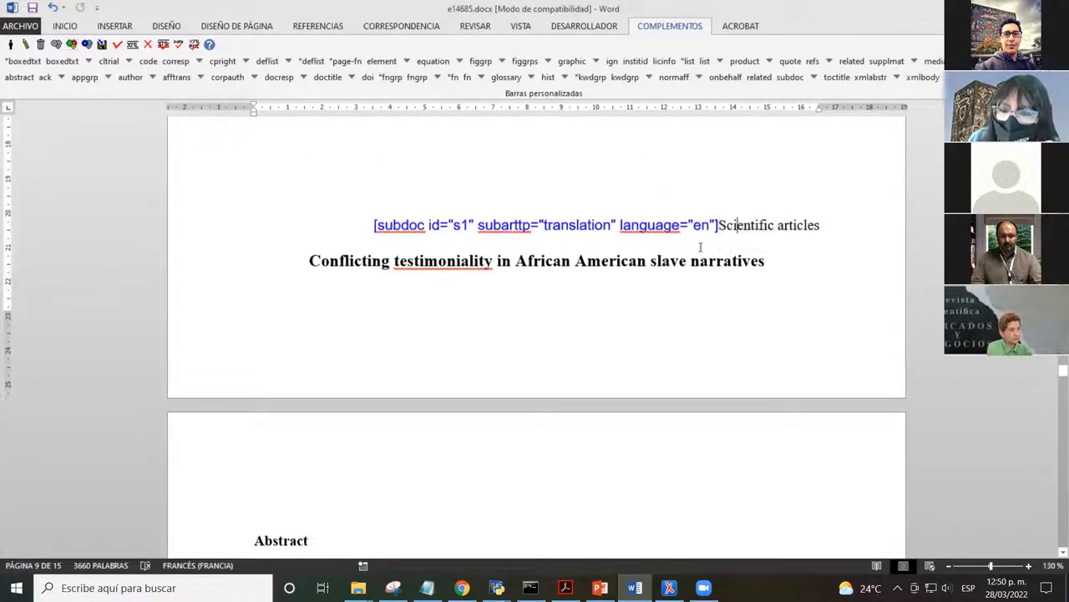
left_click_drag(376, 229, 720, 237)
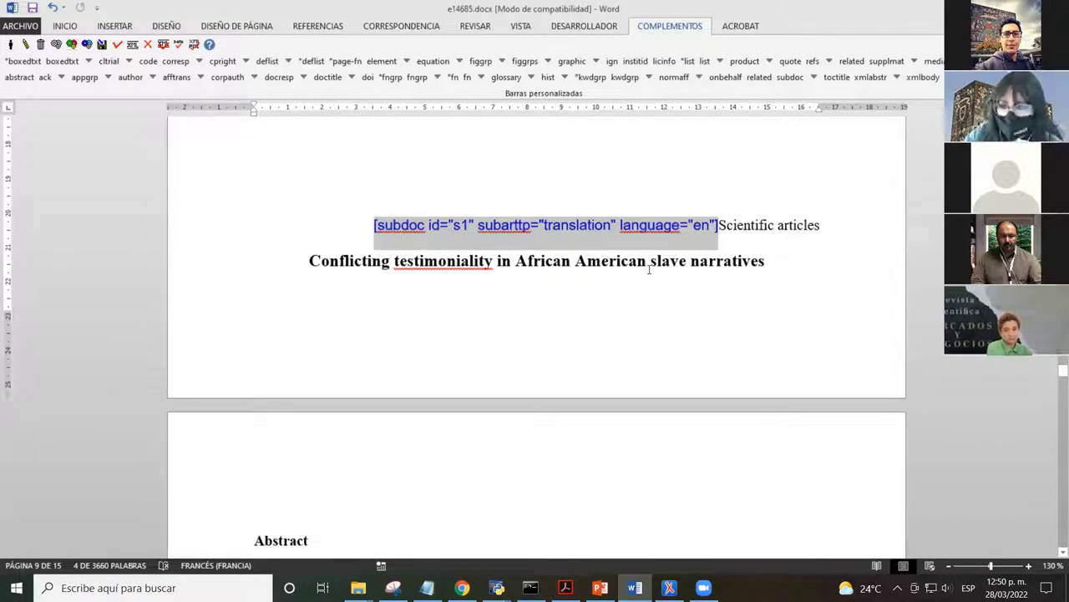
left_click(720, 225)
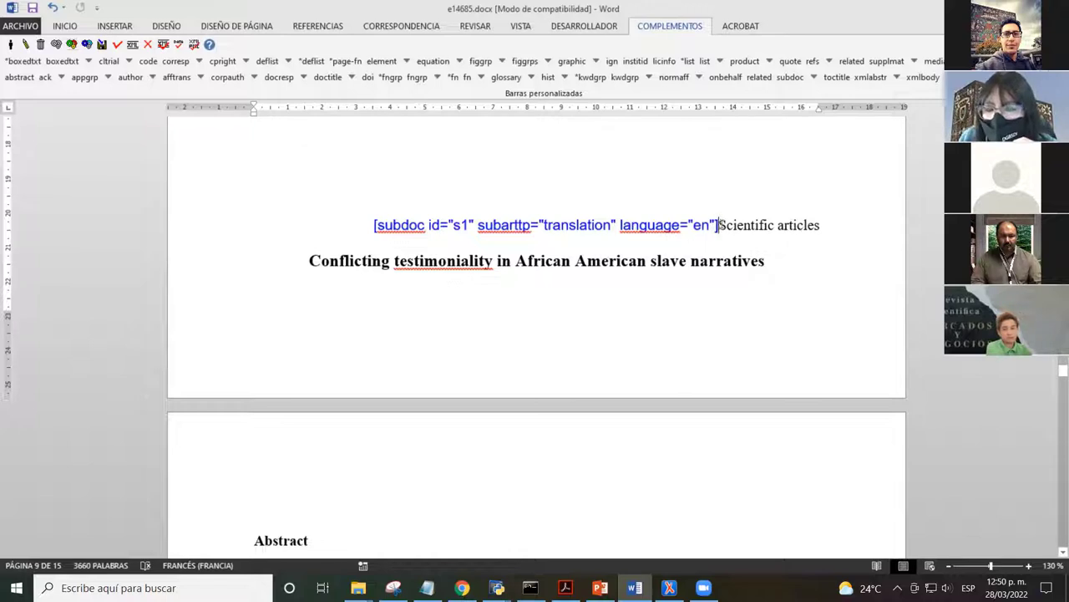
left_click_drag(721, 224, 811, 232)
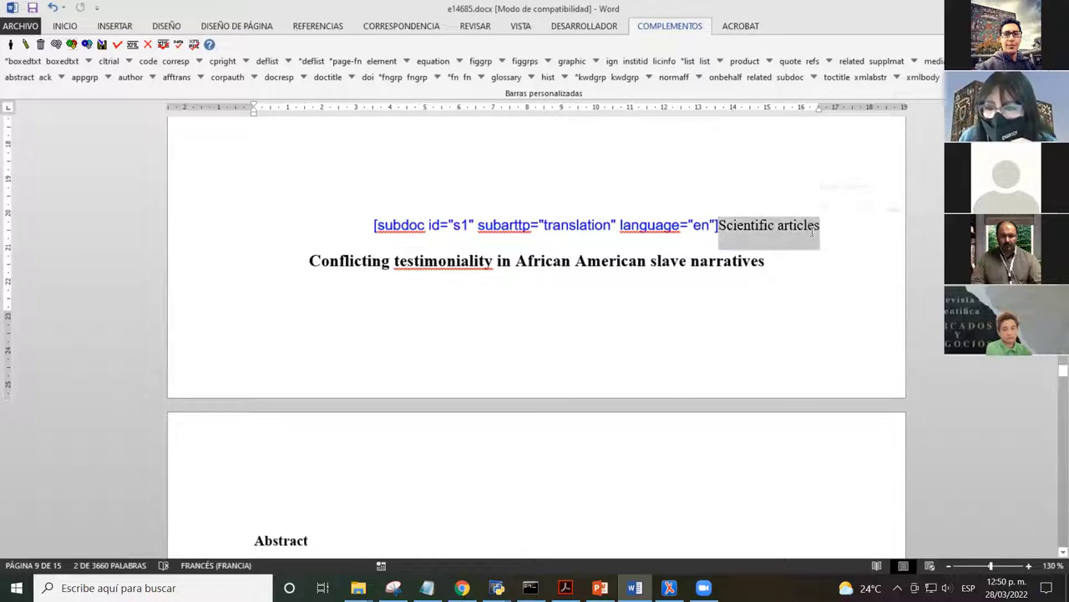
left_click(704, 224)
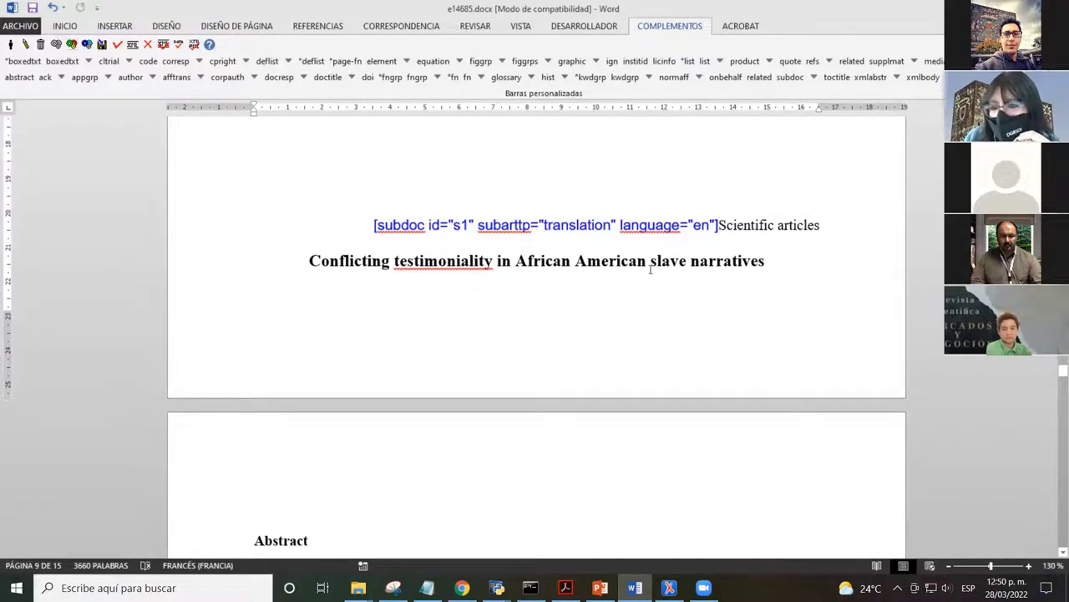
- Review the English front matter inside the subdoc, from "Scientific articles" and the title through the abstract and key words
scroll(638, 290, "down", 9)
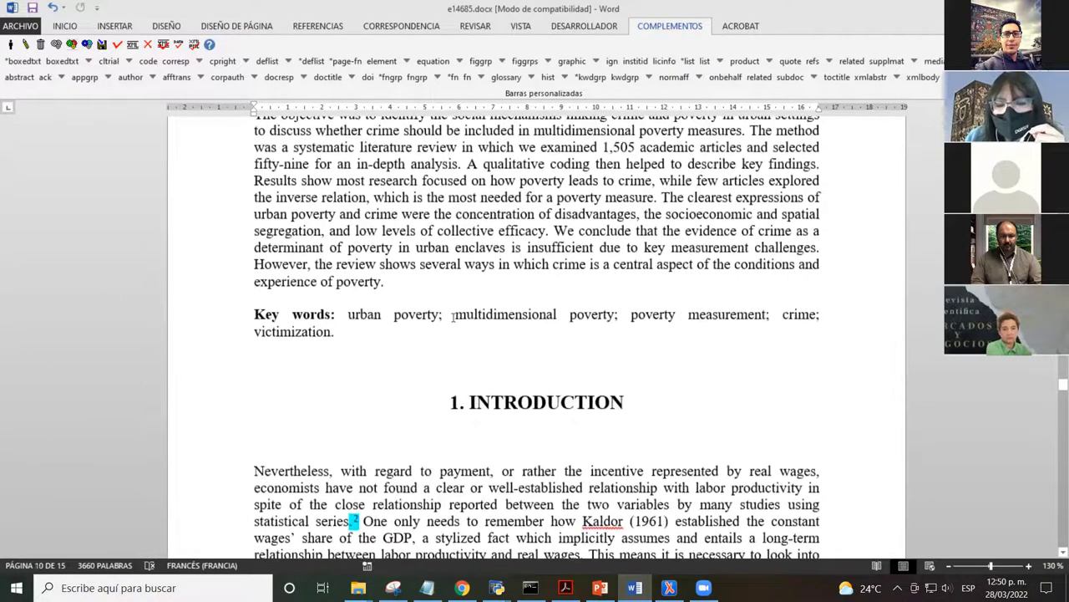
scroll(619, 316, "up", 9)
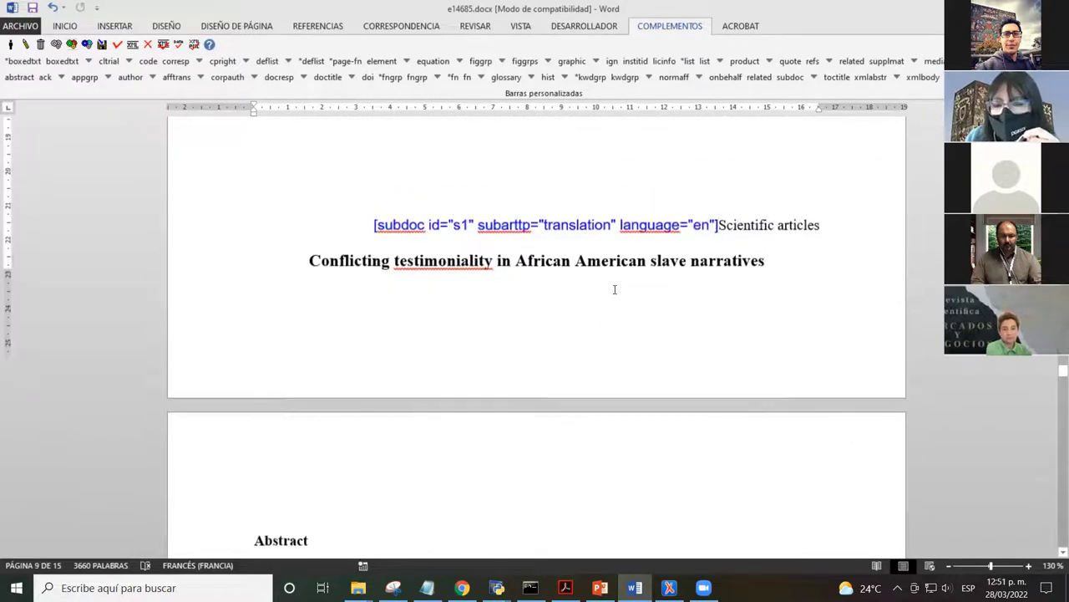
scroll(705, 234, "down", 1)
scroll(543, 306, "down", 8)
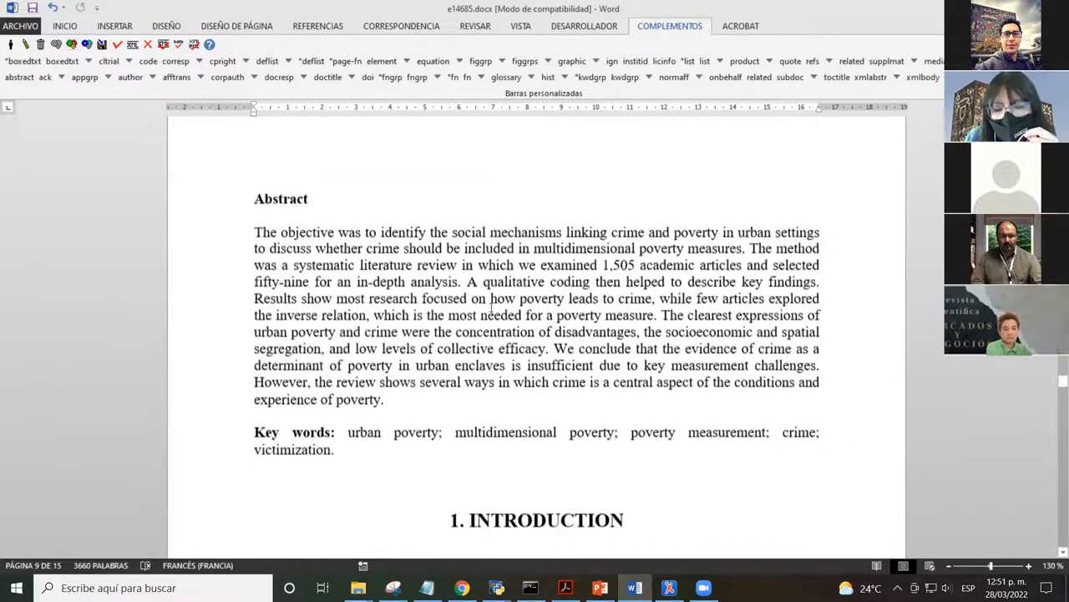
scroll(558, 373, "up", 5)
scroll(558, 373, "up", 3)
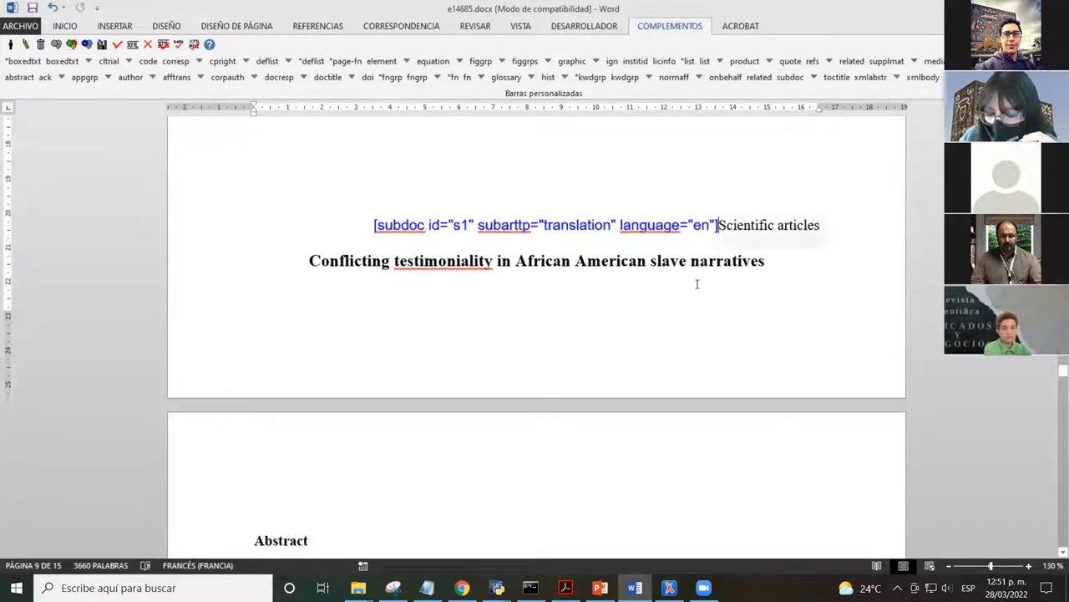
key("shift+End")
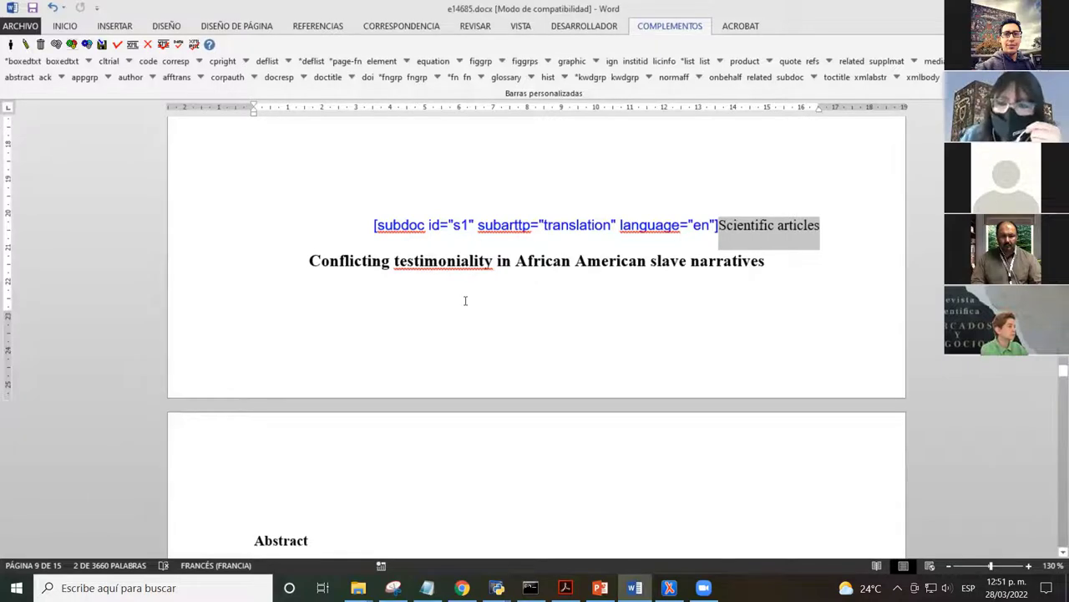
scroll(543, 293, "down", 3)
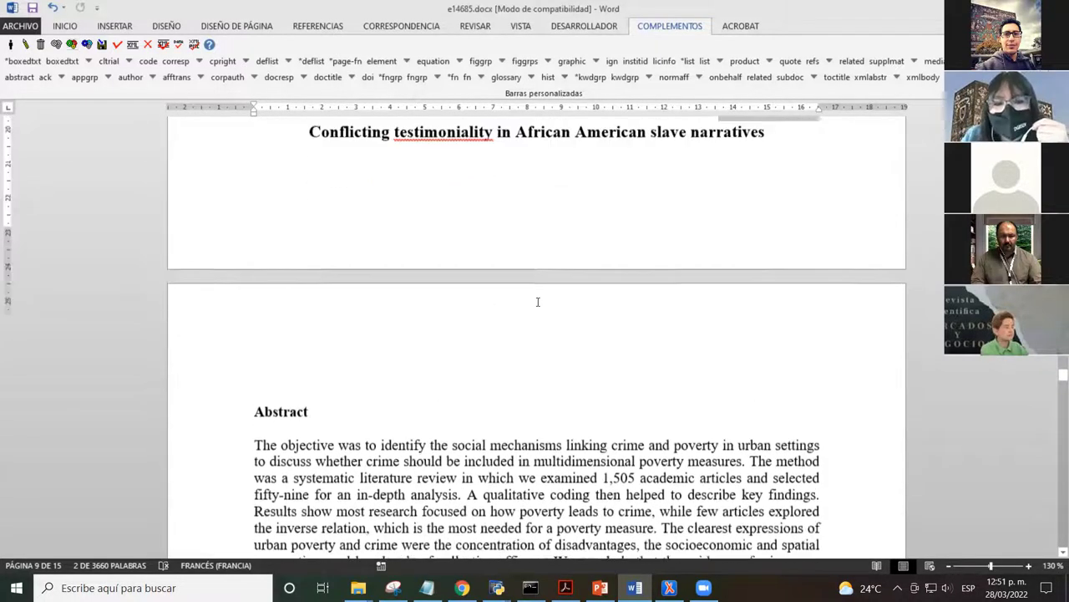
scroll(537, 301, "up", 1)
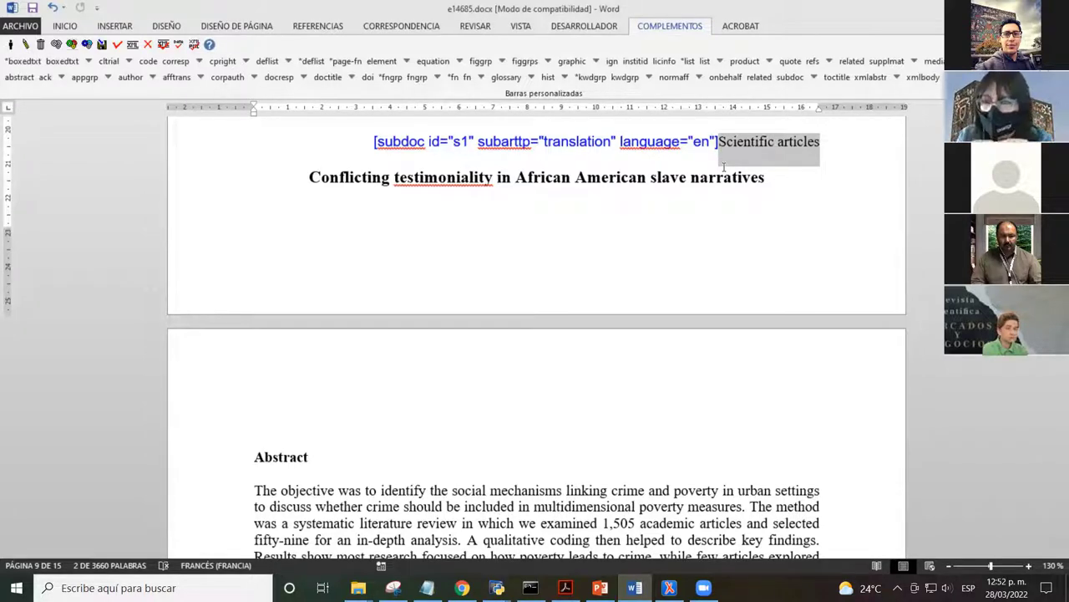
scroll(624, 256, "down", 10)
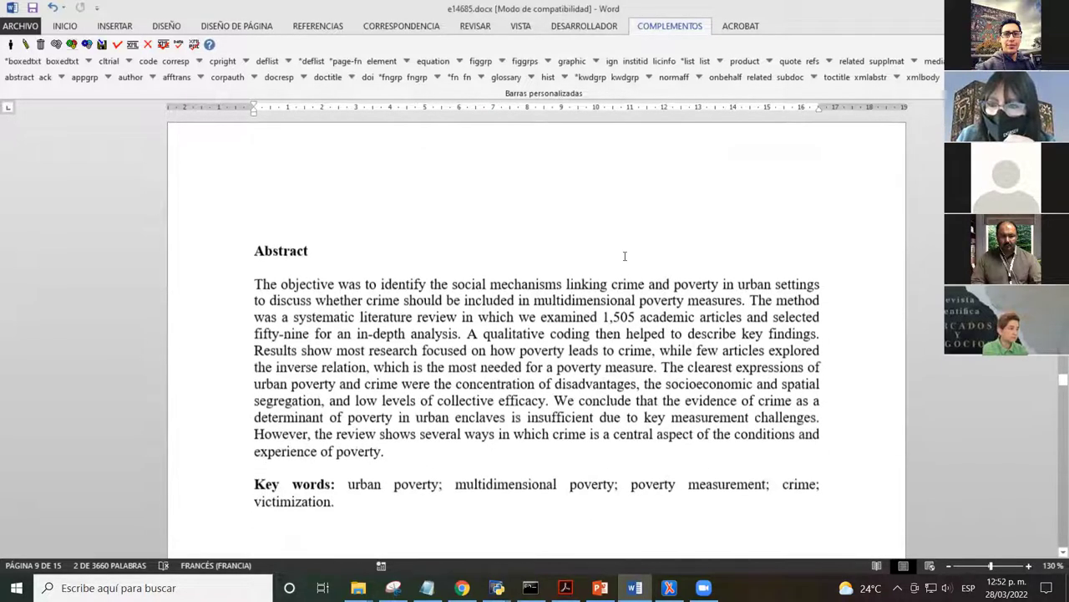
scroll(639, 273, "up", 3)
scroll(639, 273, "up", 10)
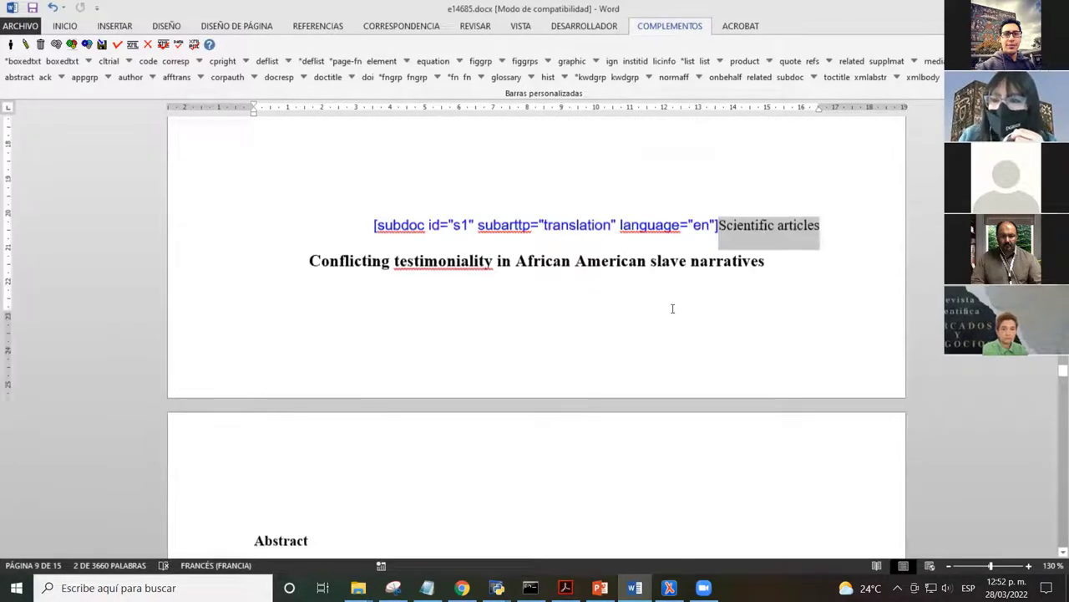
- Check the position of the closing subdoc tag relative to the closing doc tag after the last Conclusions paragraph, and return to the opening tag
scroll(673, 334, "down", 15)
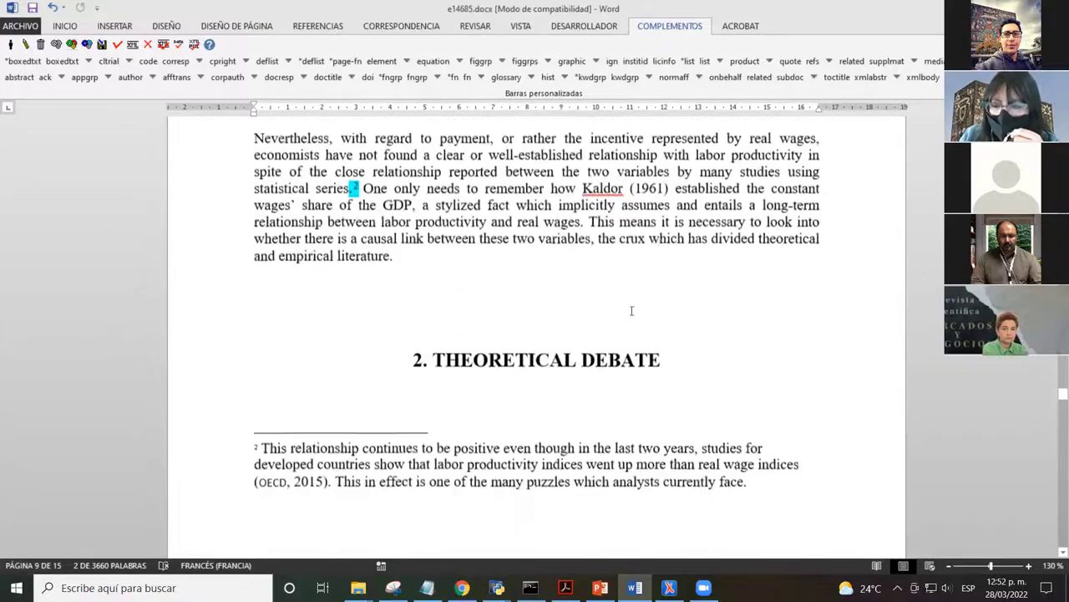
scroll(668, 322, "down", 20)
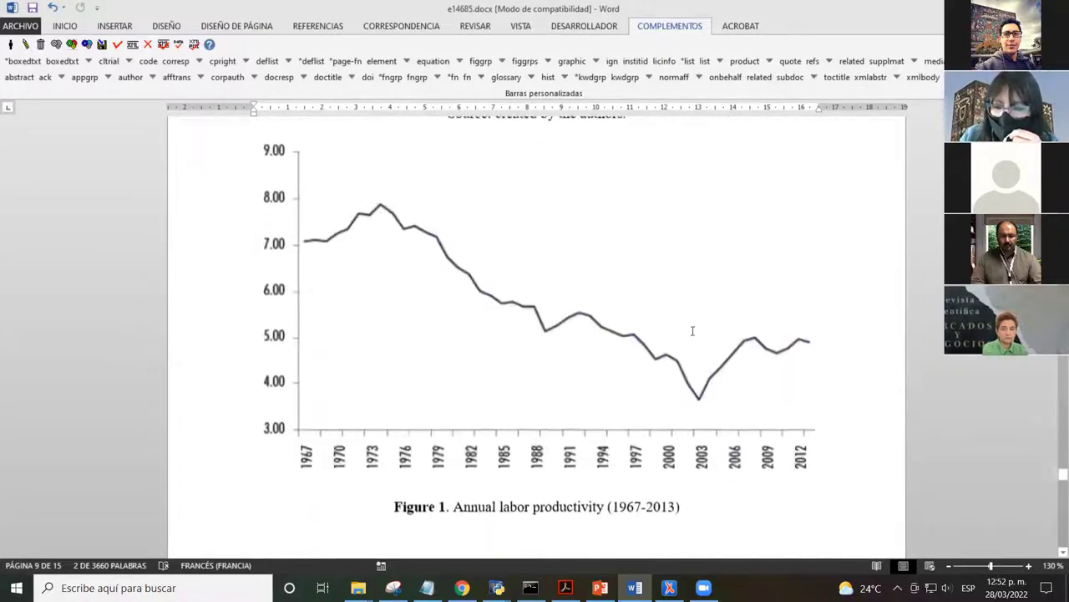
scroll(672, 297, "down", 20)
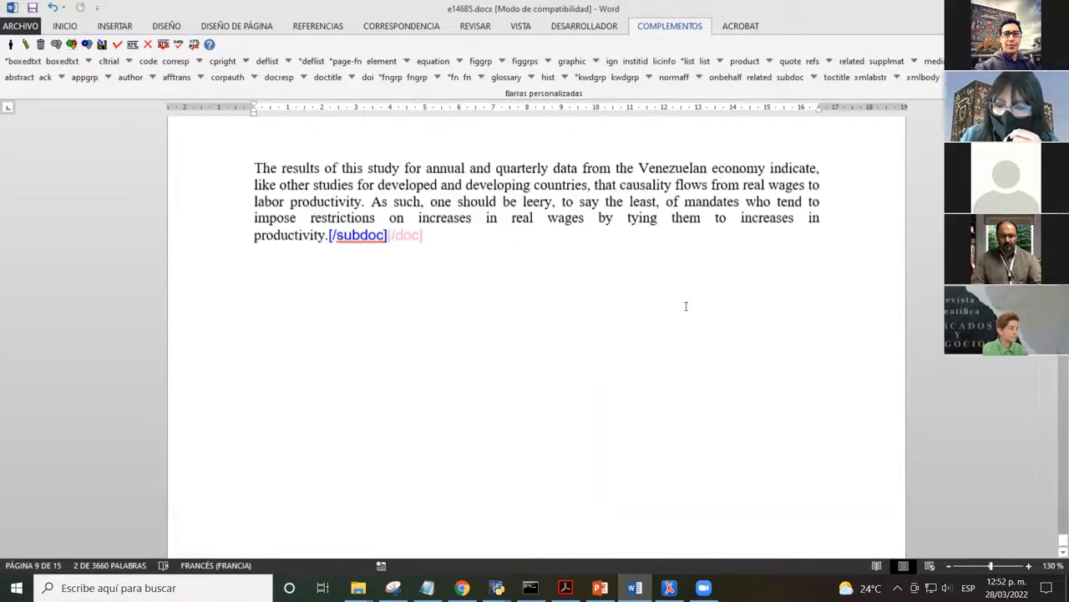
left_click_drag(425, 207, 388, 206)
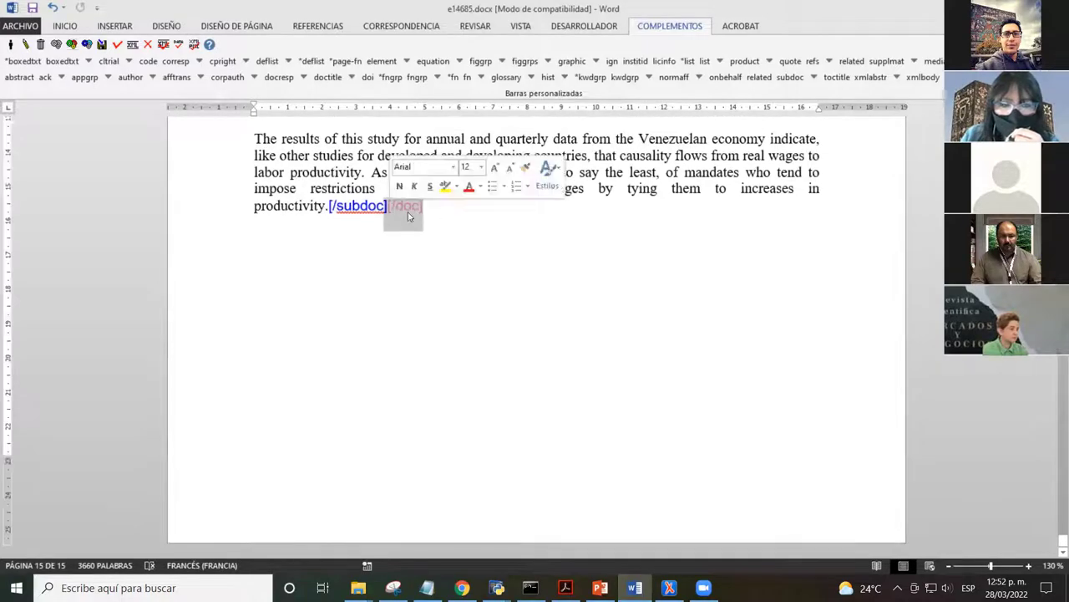
left_click(446, 215)
scroll(479, 214, "up", 20)
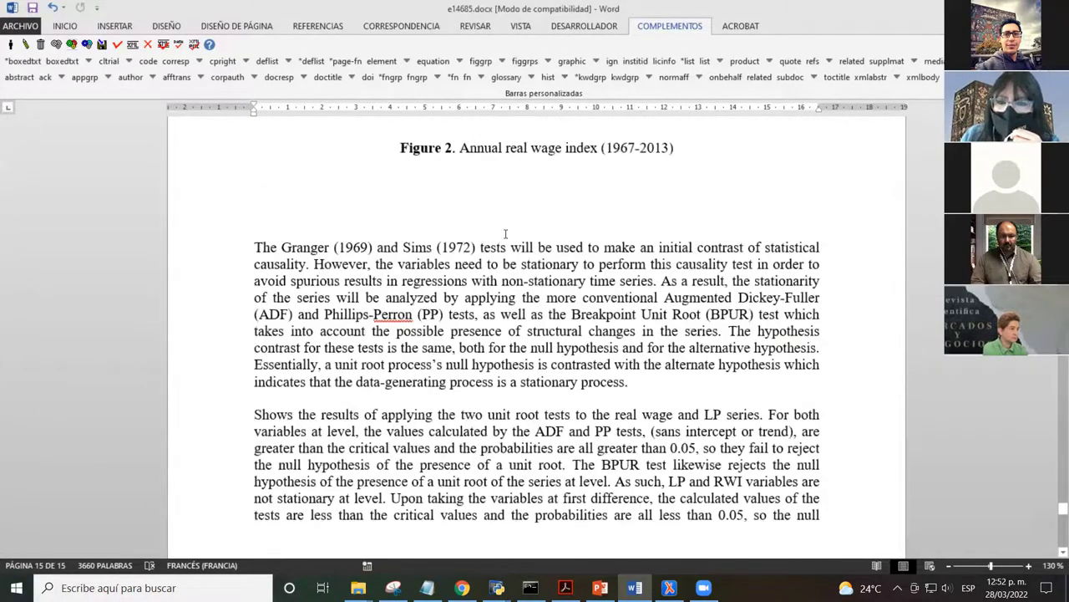
scroll(506, 233, "up", 20)
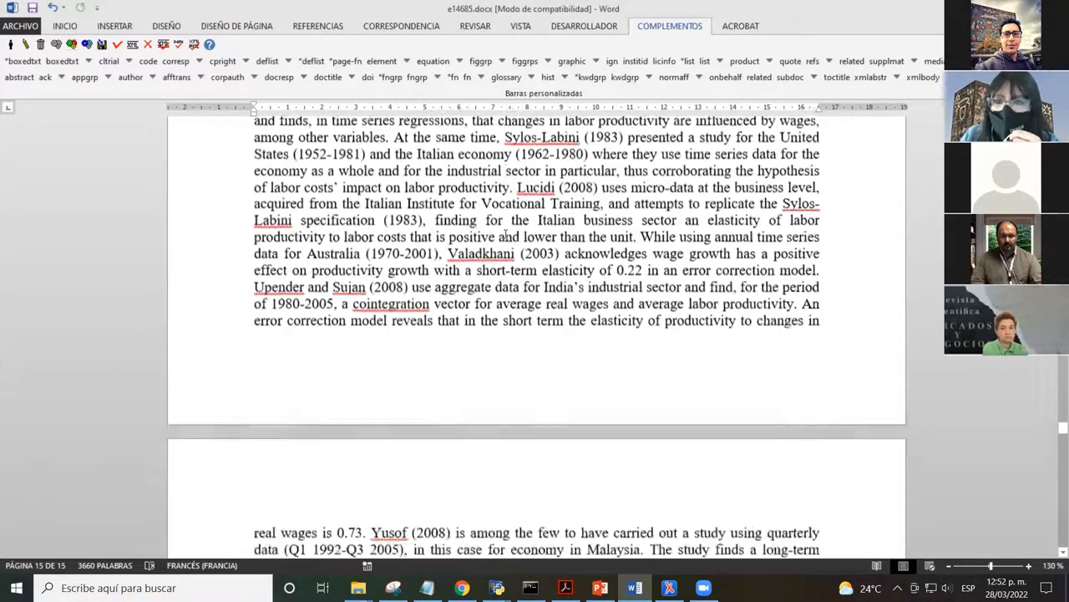
scroll(505, 234, "up", 20)
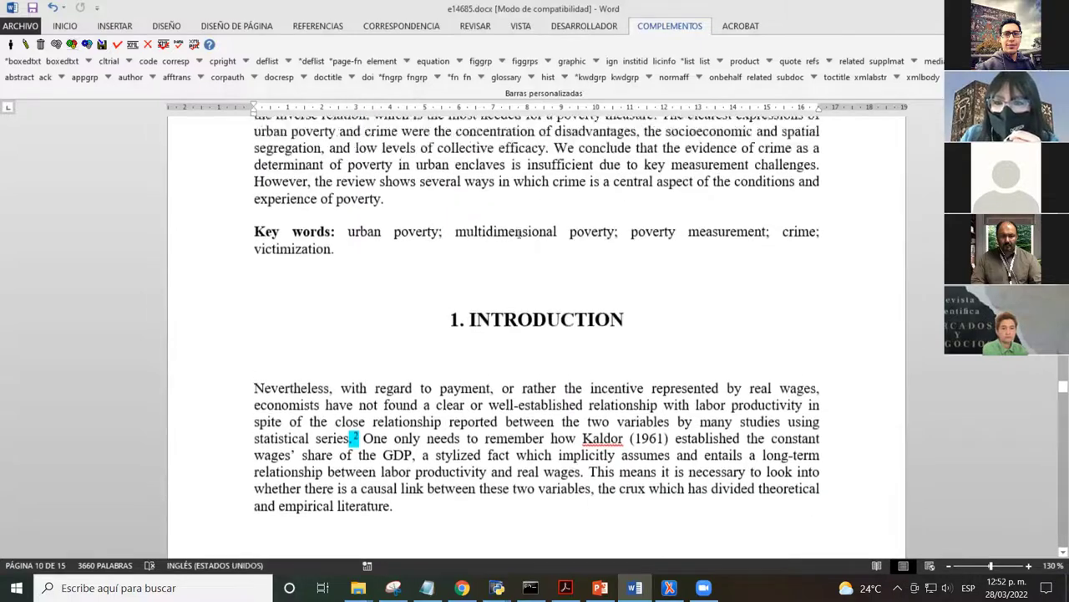
scroll(537, 240, "up", 5)
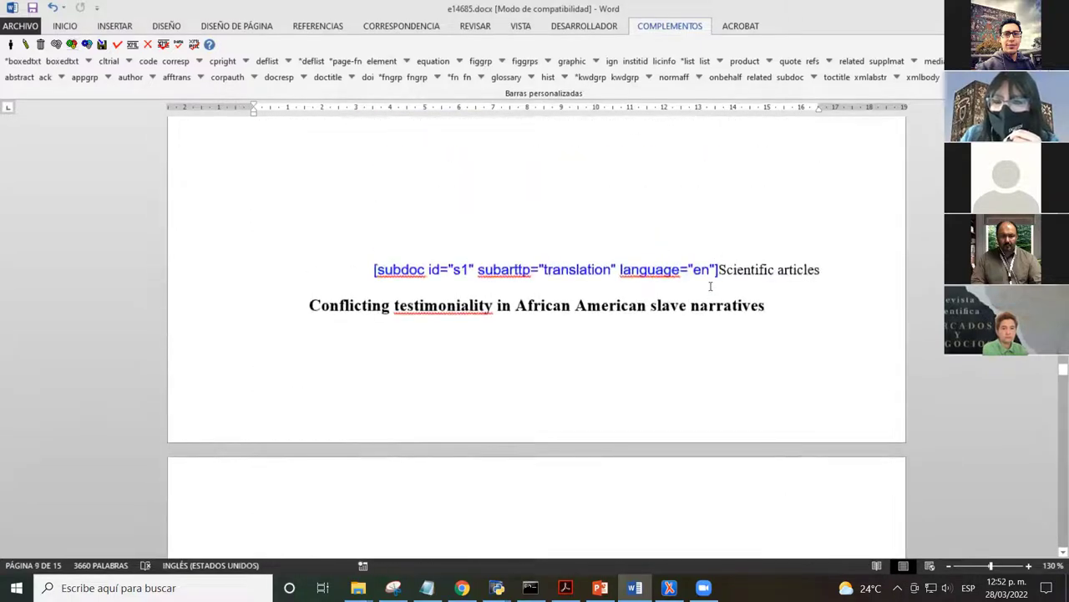
- Place the cursor in the opening subdoc tag and show the lower-level set of tags for subdoc
left_click(719, 269)
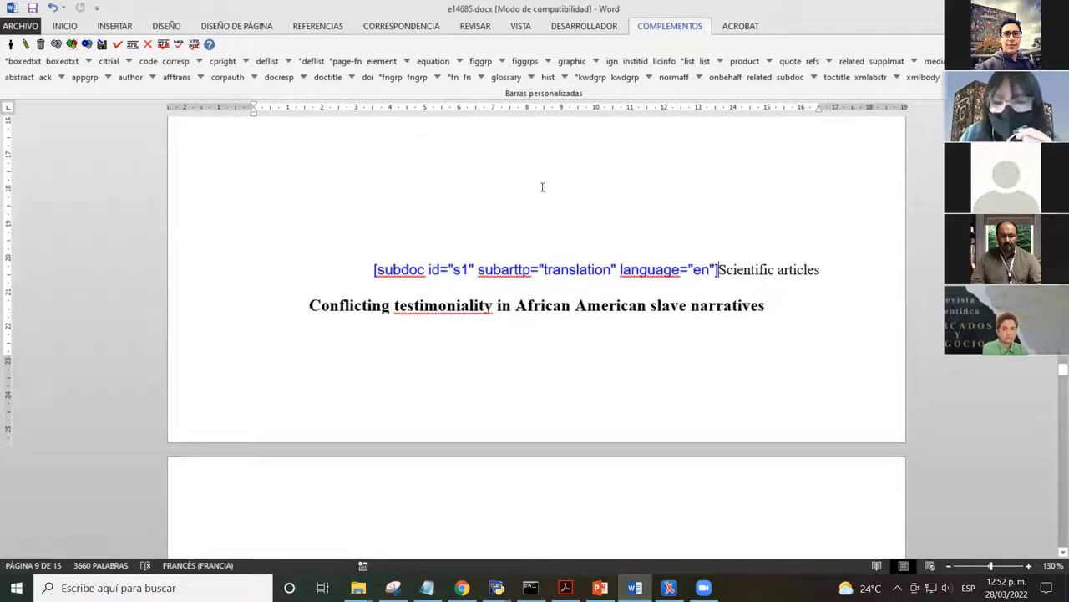
double_click(389, 269)
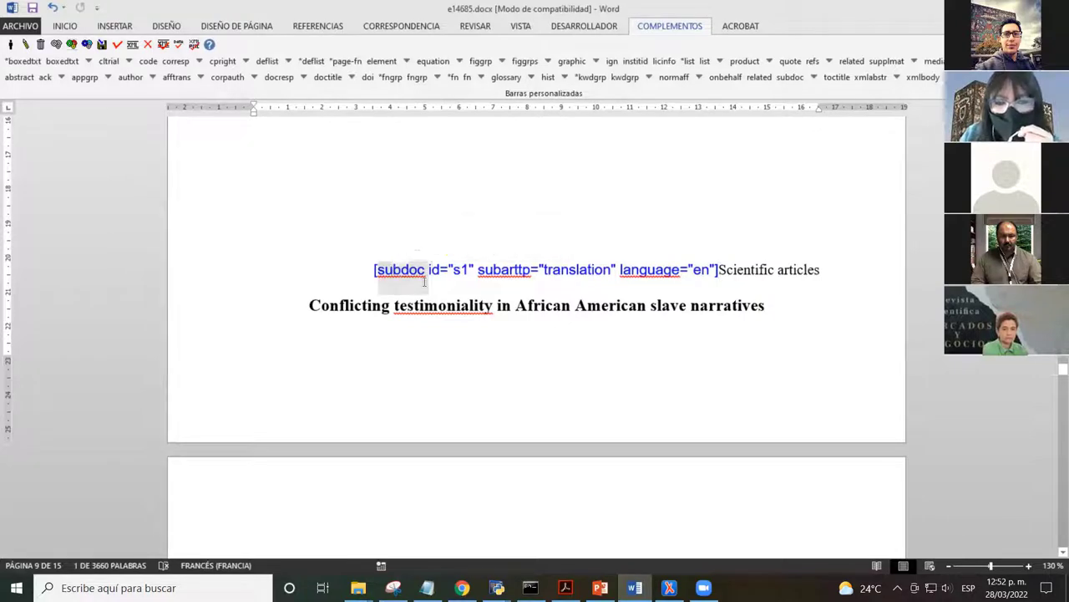
left_click(390, 269)
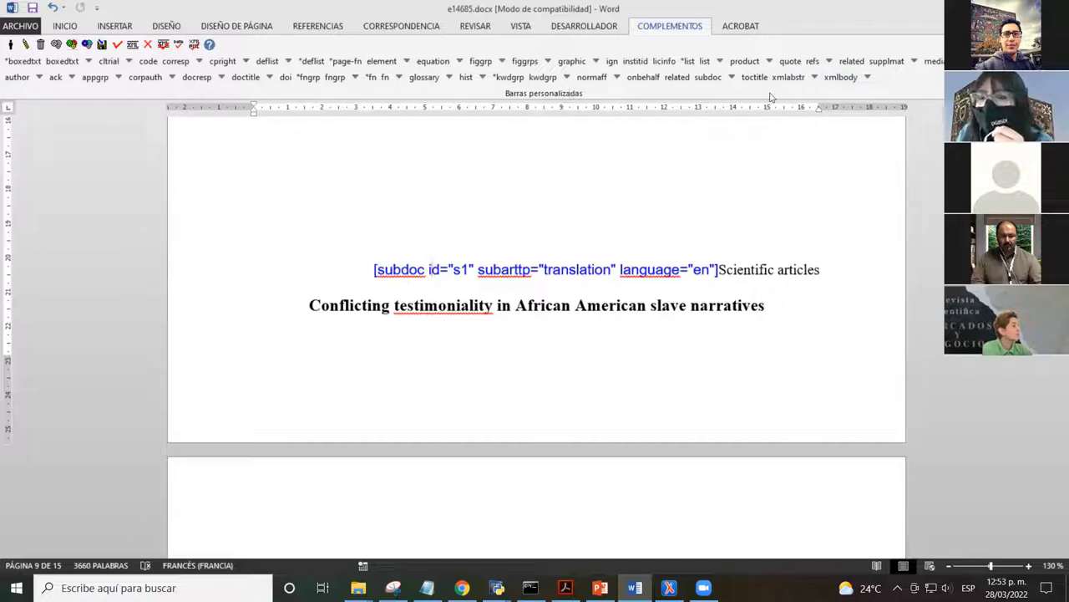
left_click(708, 84)
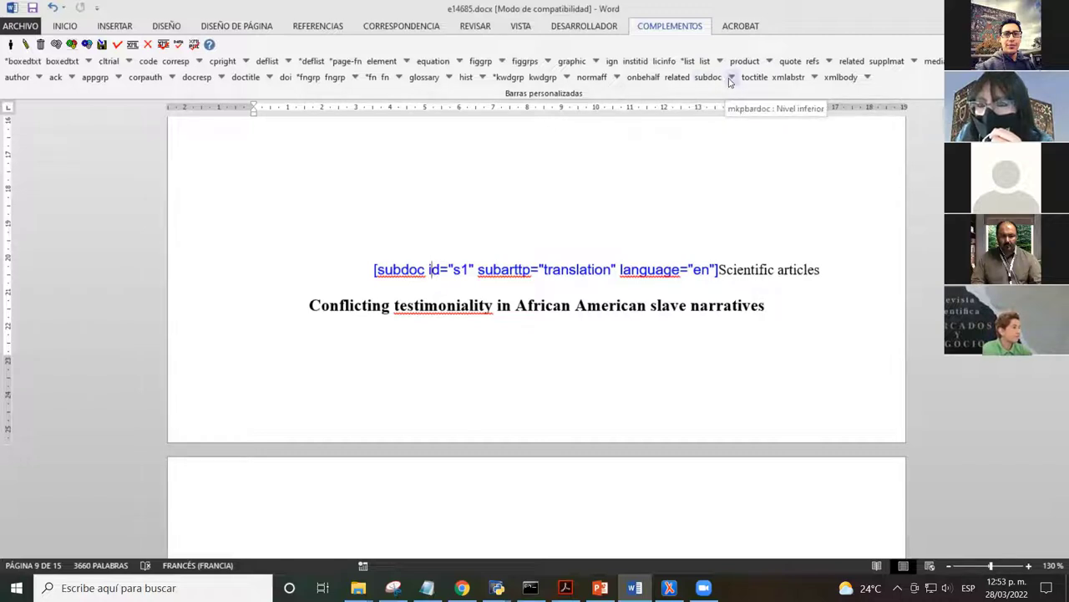
left_click(731, 78)
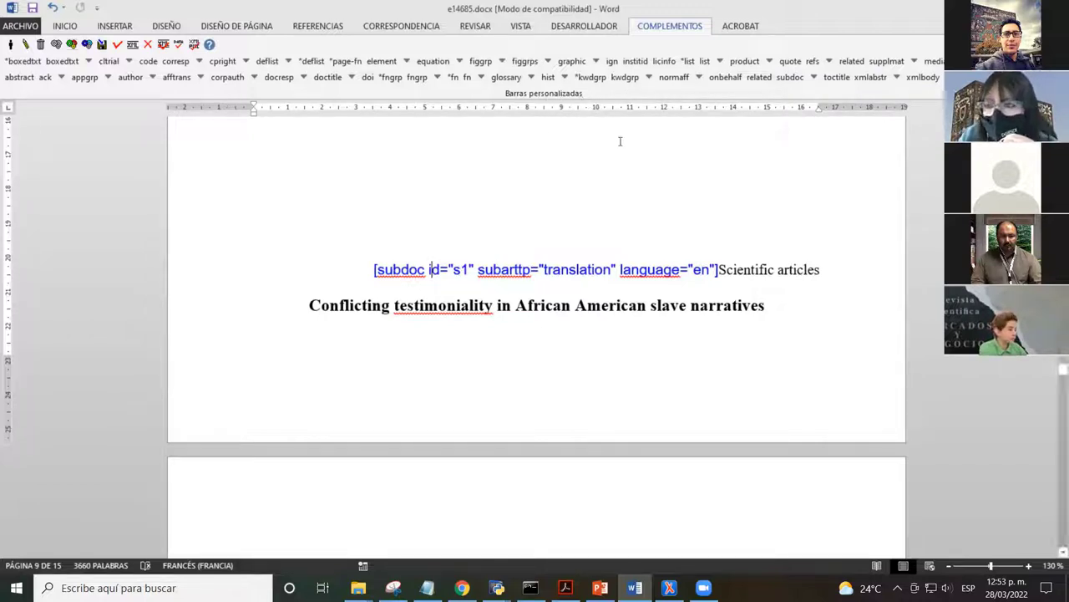
- Tag the "Scientific articles" heading after the opening subdoc tag as toctitle and check both ends of the tagged text
left_click(723, 272)
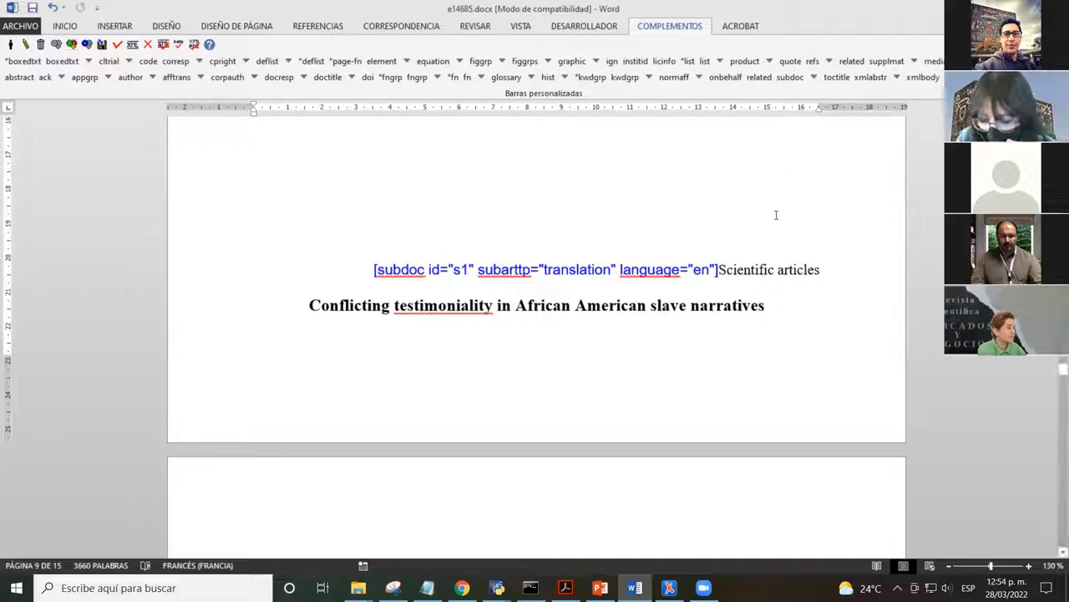
key("shift+End")
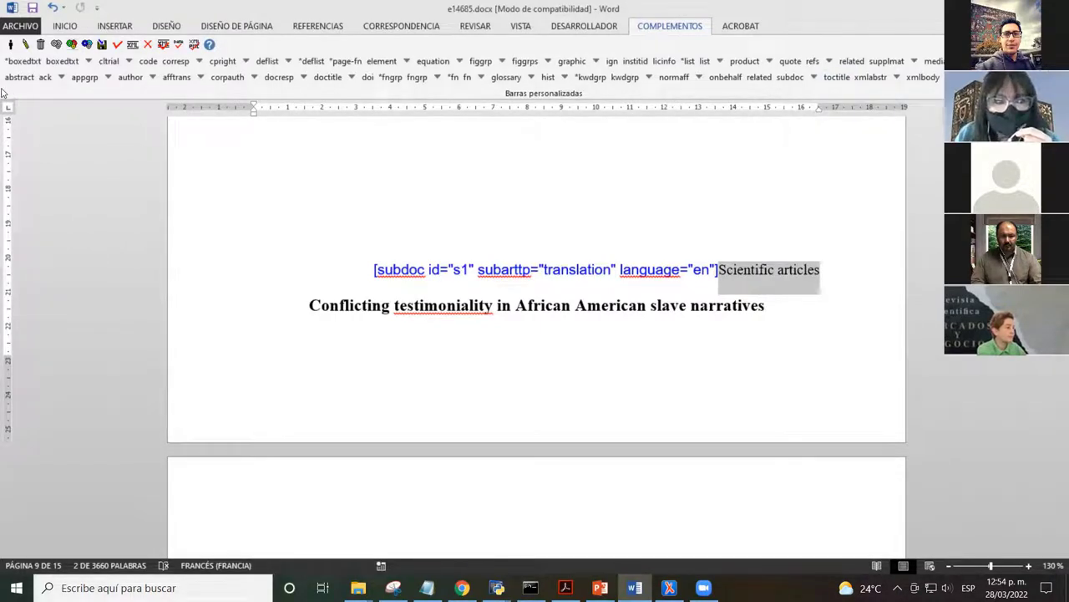
left_click(839, 81)
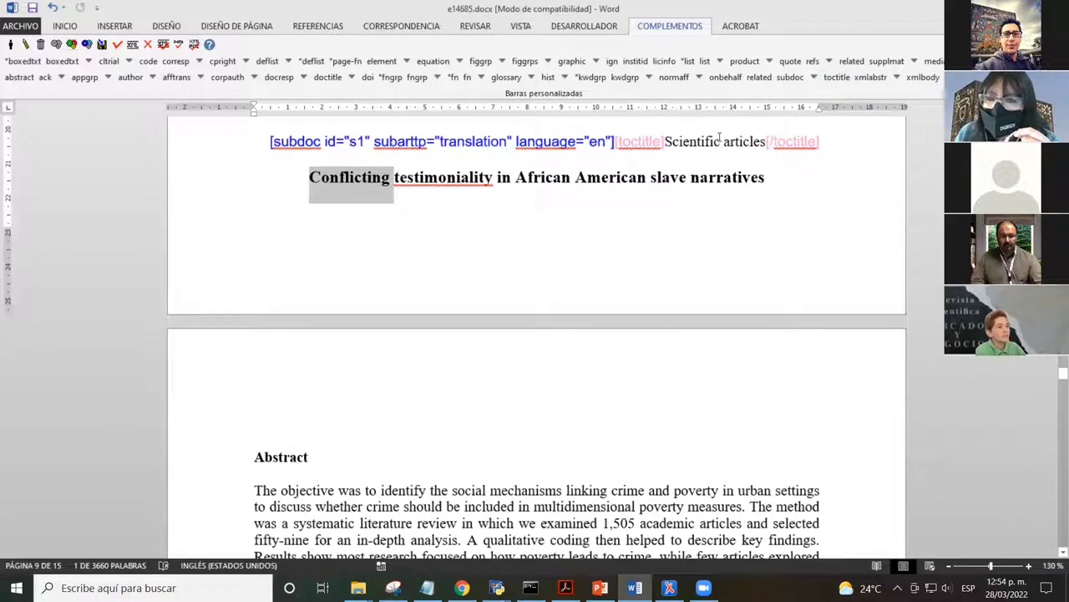
left_click(666, 141)
scroll(693, 248, "up", 2)
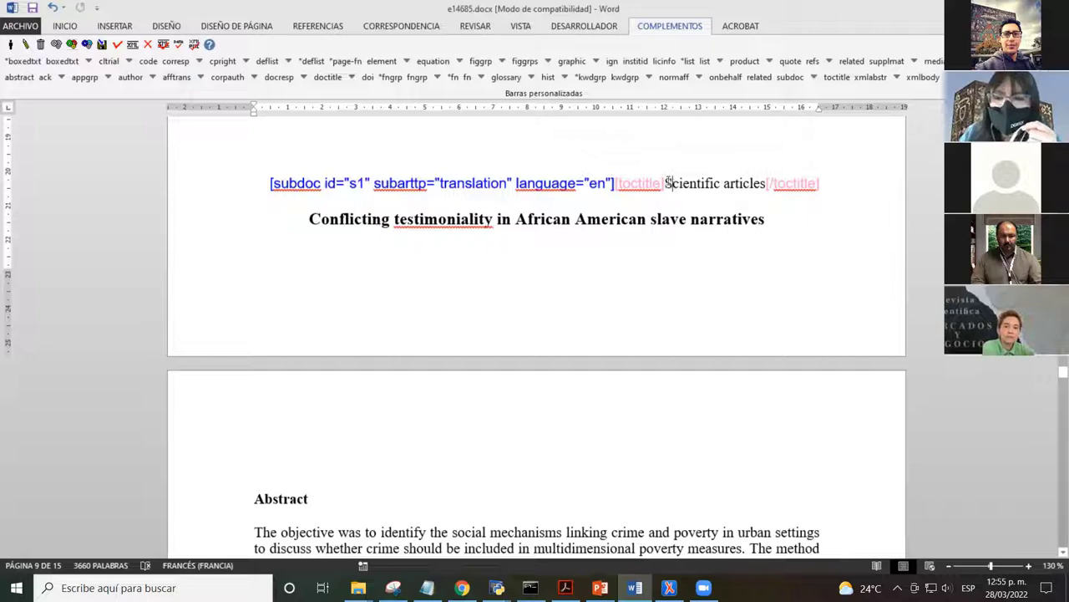
left_click(766, 182)
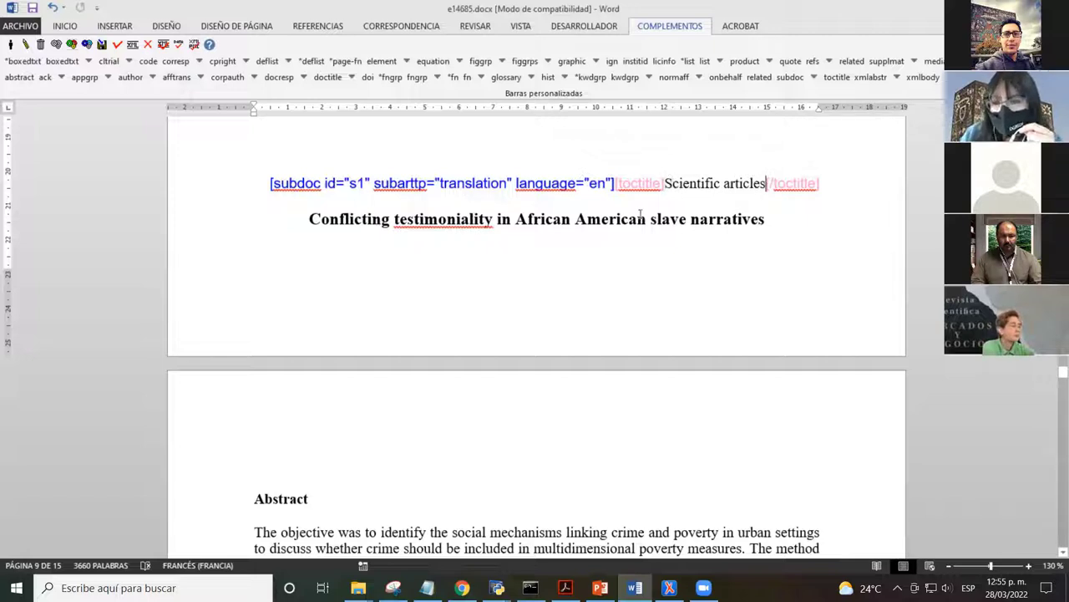
- Tag the English title "Conflicting testimoniality in African American slave narratives" as doctitle with language Inglés, and check where its tags open and close
left_click(300, 222)
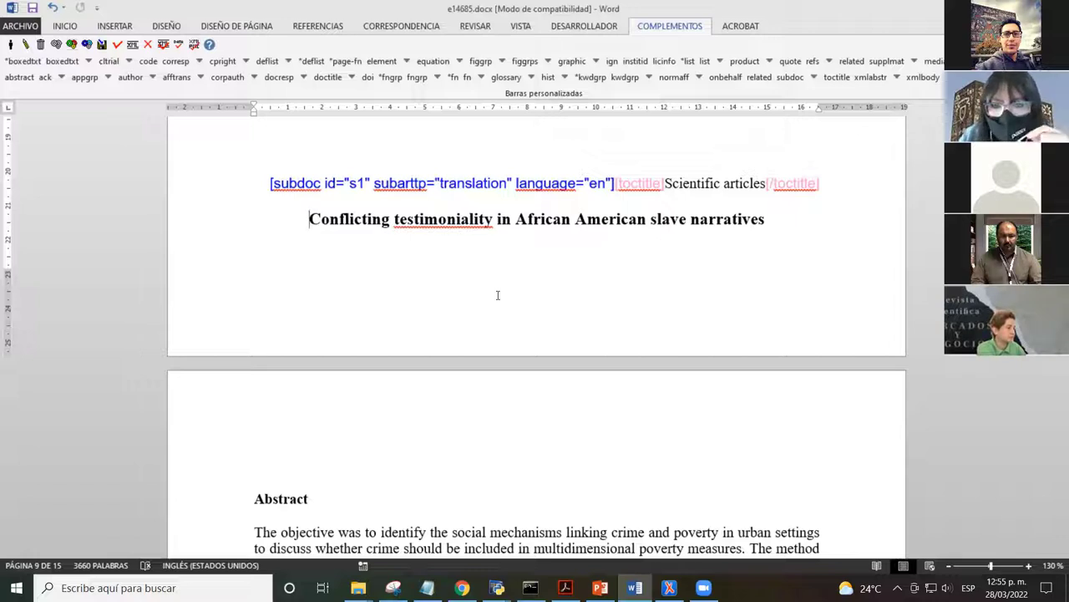
left_click(706, 184)
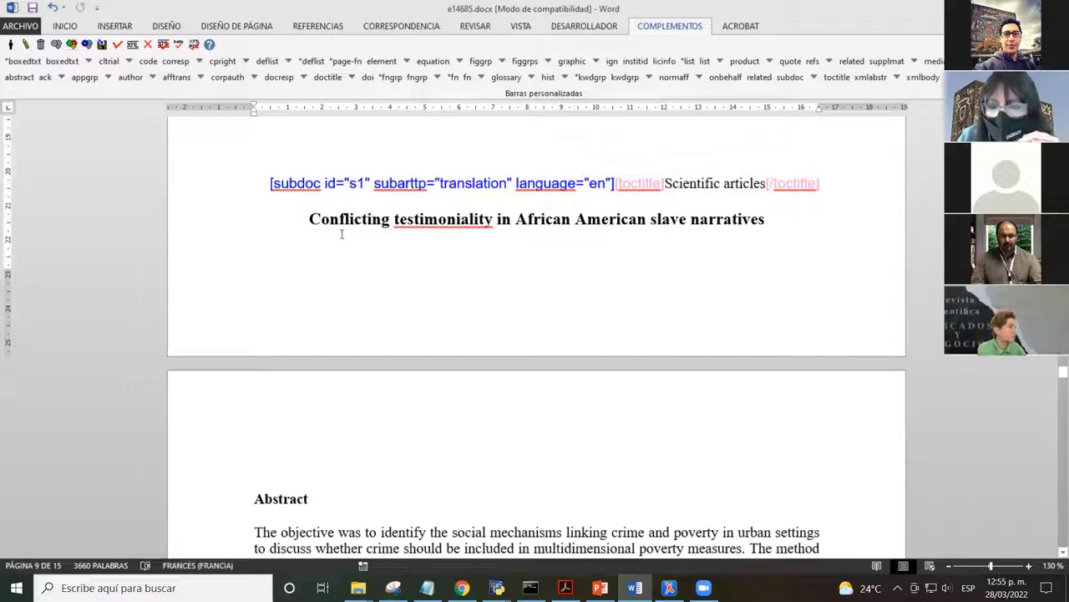
key("shift+End")
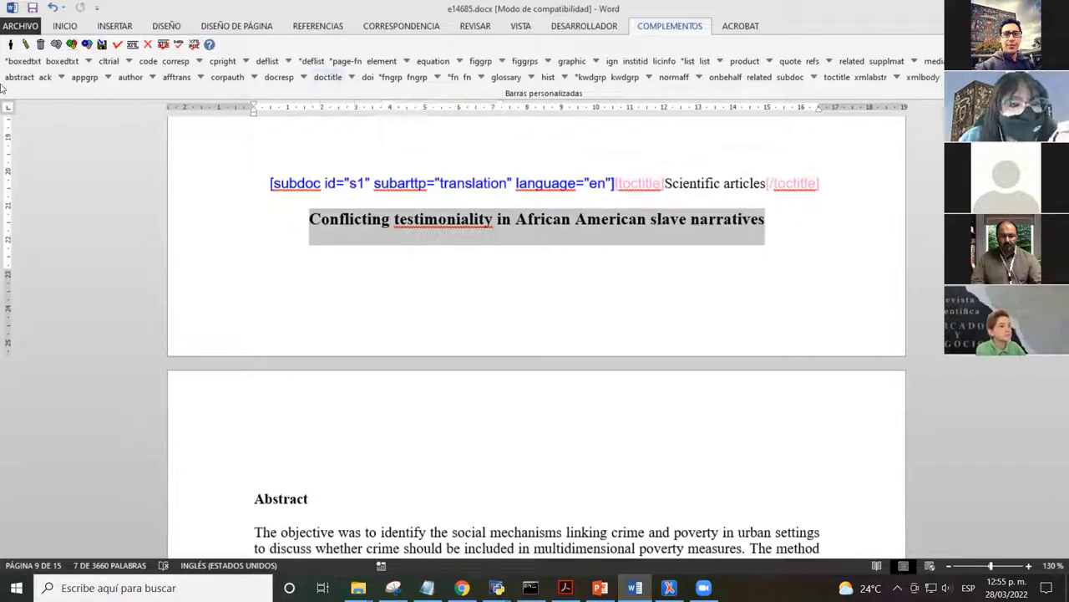
left_click(329, 79)
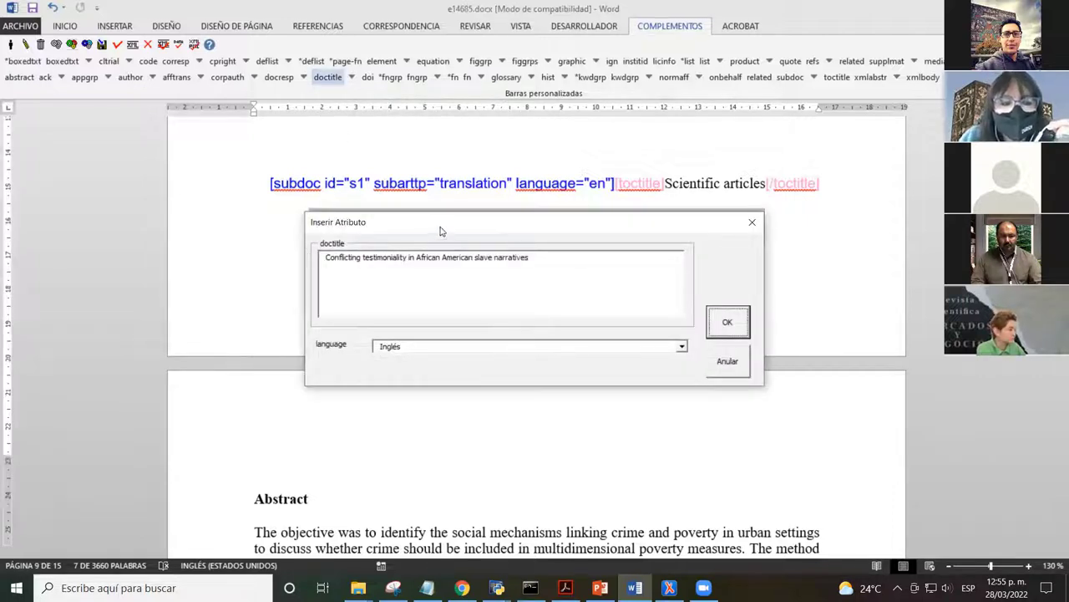
left_click(430, 310)
left_click(429, 311)
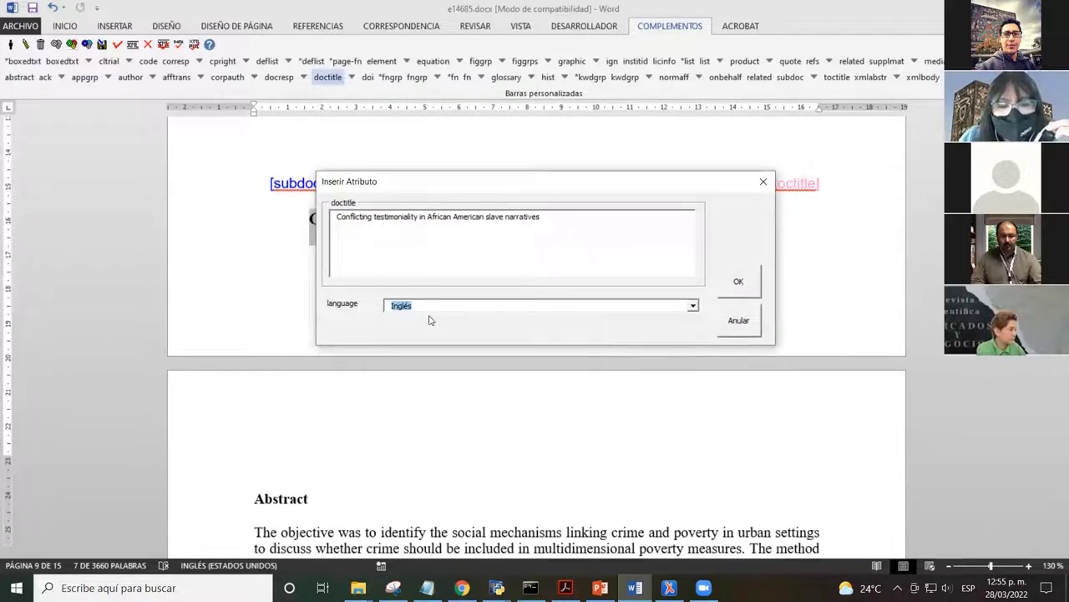
left_click(741, 282)
left_click(640, 175)
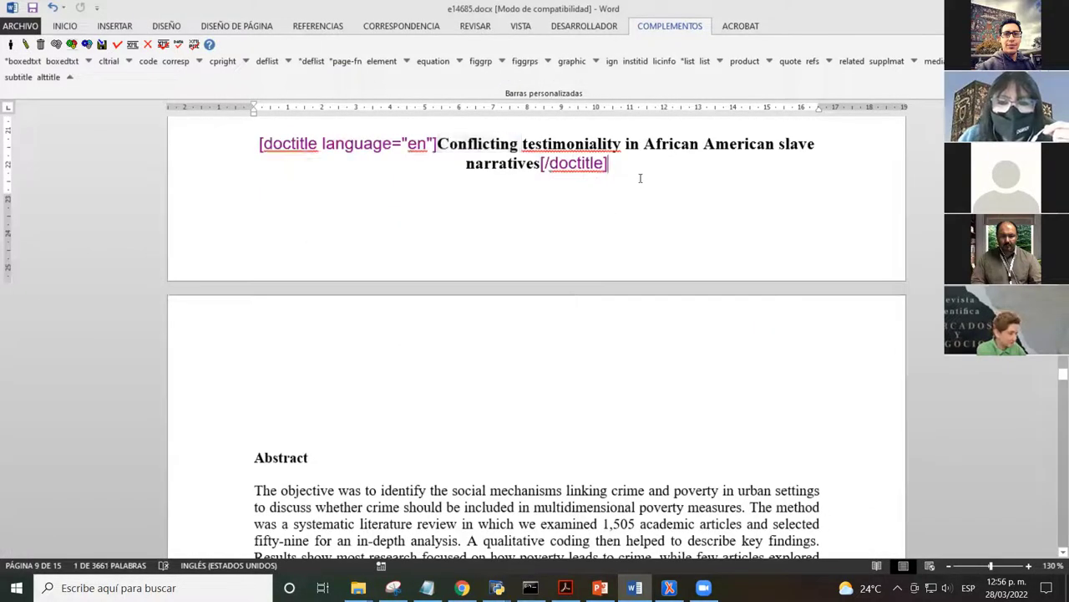
scroll(640, 174, "up", 2)
left_click(437, 227)
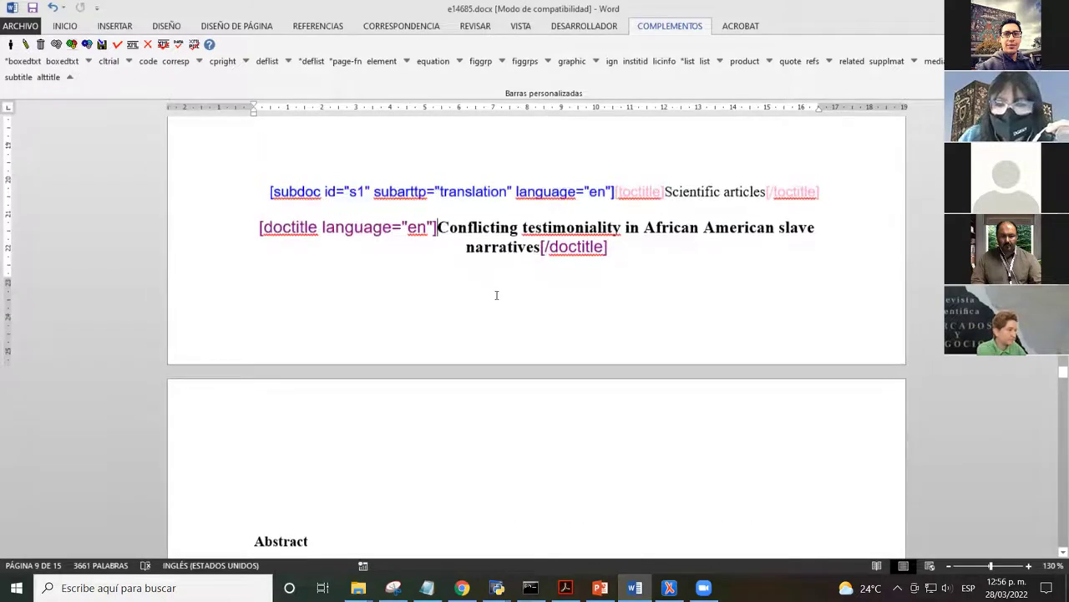
left_click(634, 246)
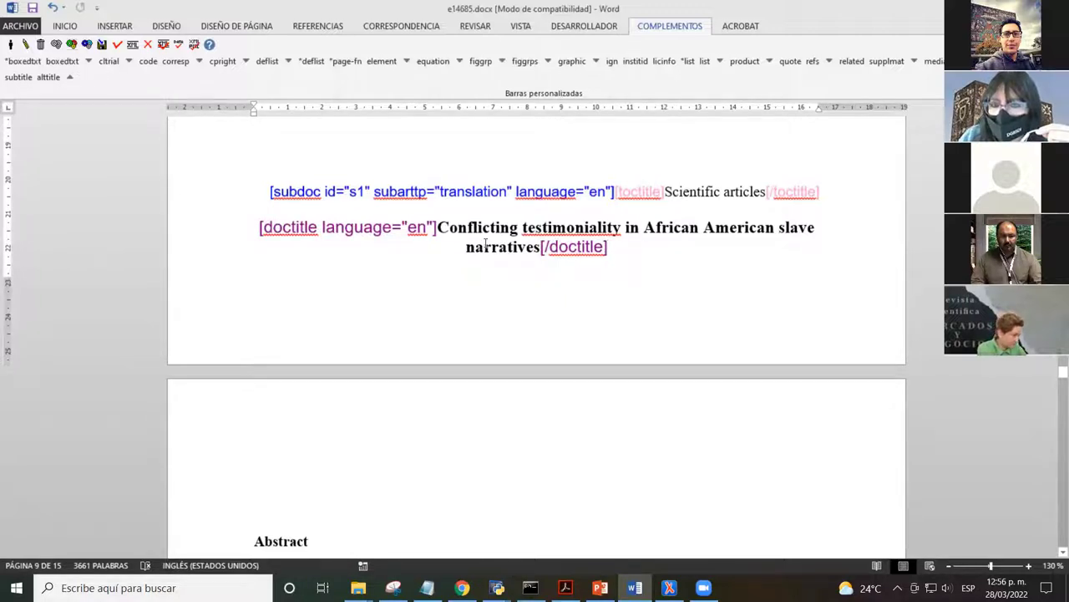
- Compare the tagged section heading and title with the untagged abstract and key words that follow in the subdoc
scroll(485, 243, "down", 1)
scroll(486, 243, "down", 1)
scroll(485, 243, "down", 1)
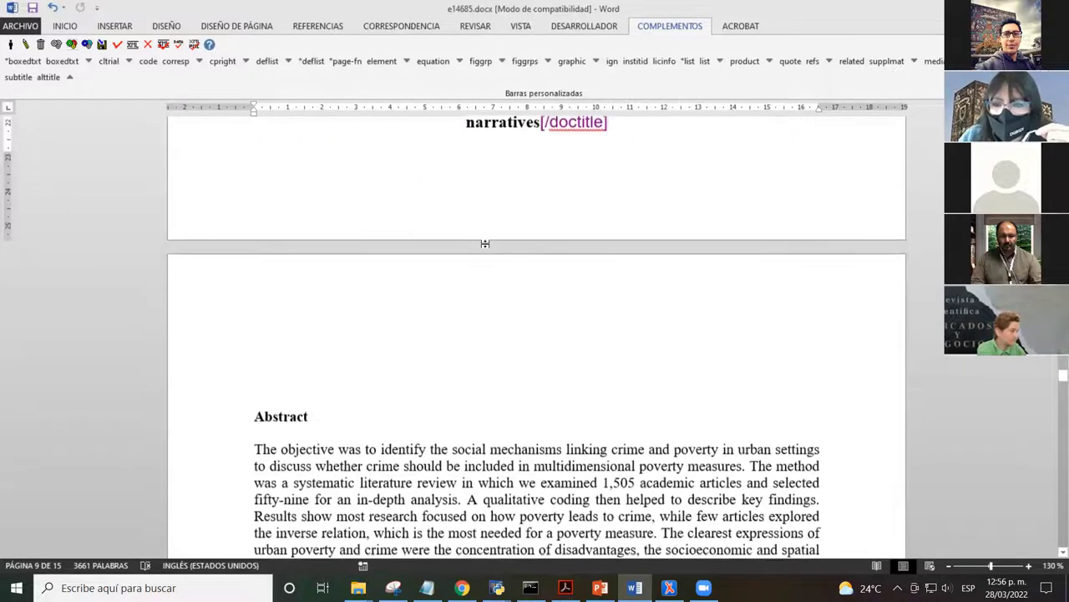
scroll(494, 255, "down", 1)
scroll(493, 255, "up", 6)
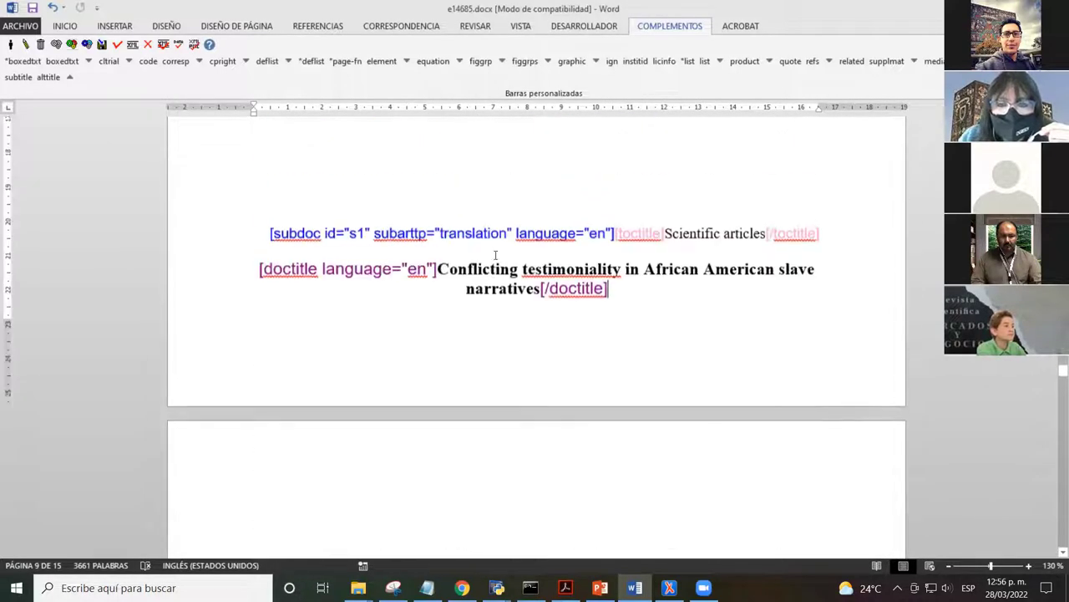
scroll(499, 251, "down", 7)
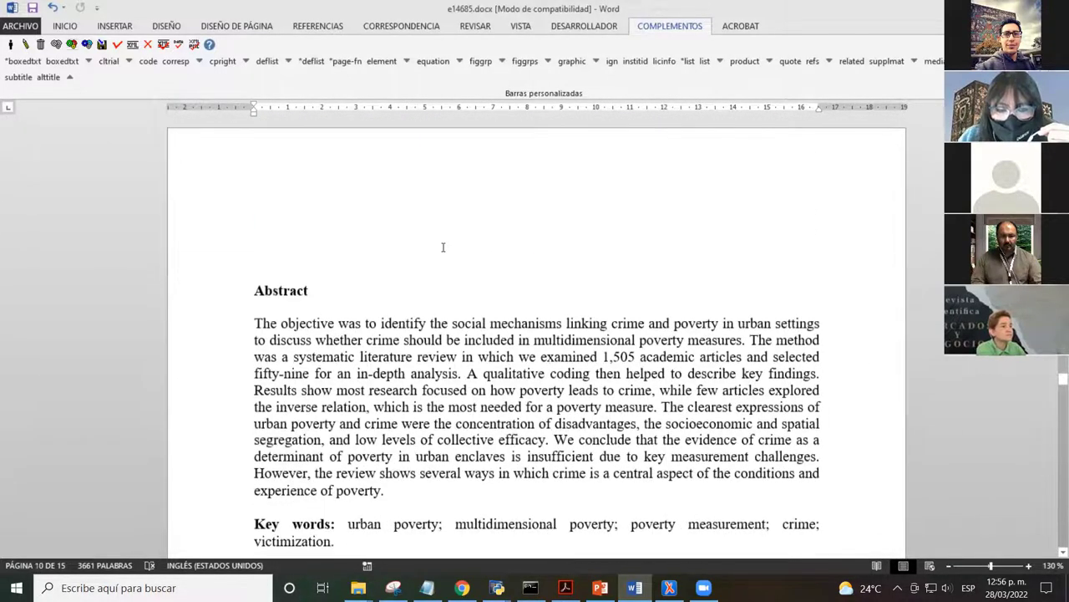
scroll(442, 248, "down", 2)
scroll(455, 249, "up", 8)
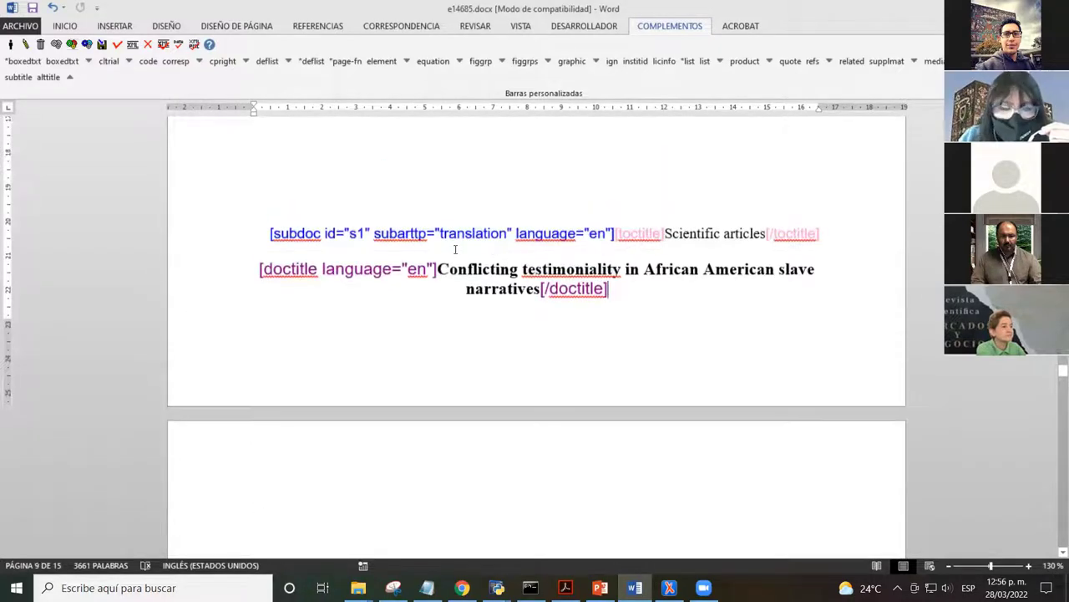
scroll(455, 249, "down", 8)
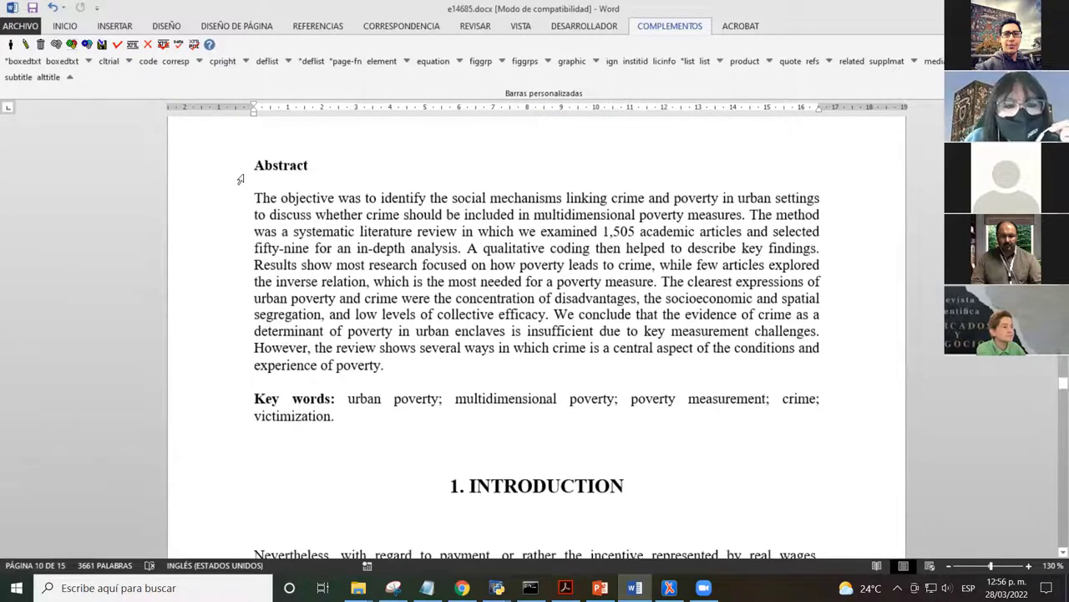
- Return to the tag set above doctitle and select the English Abstract heading together with its whole paragraph
left_click(241, 179)
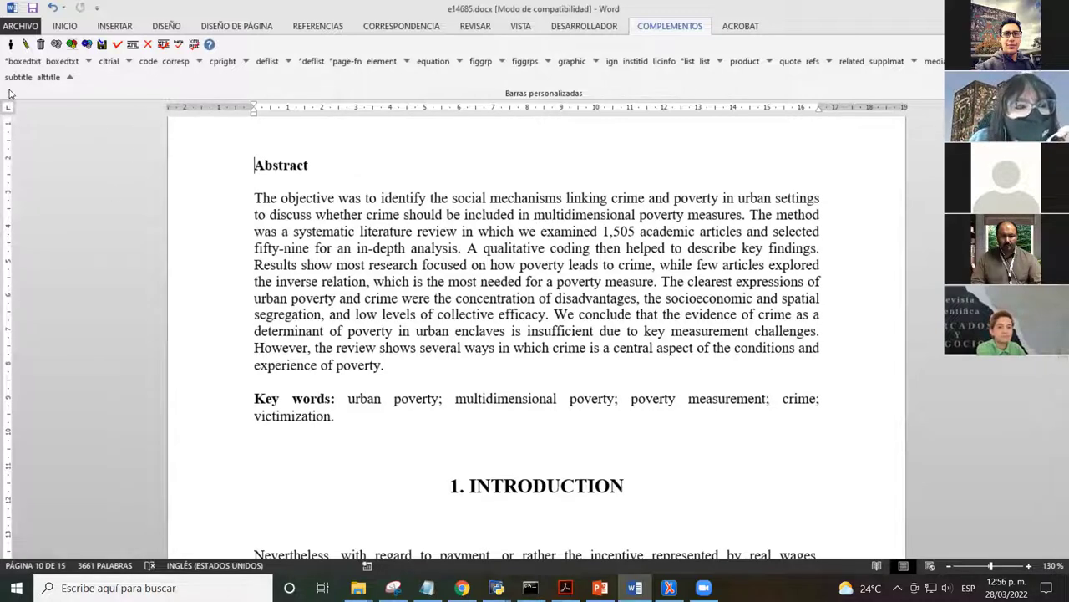
left_click(70, 78)
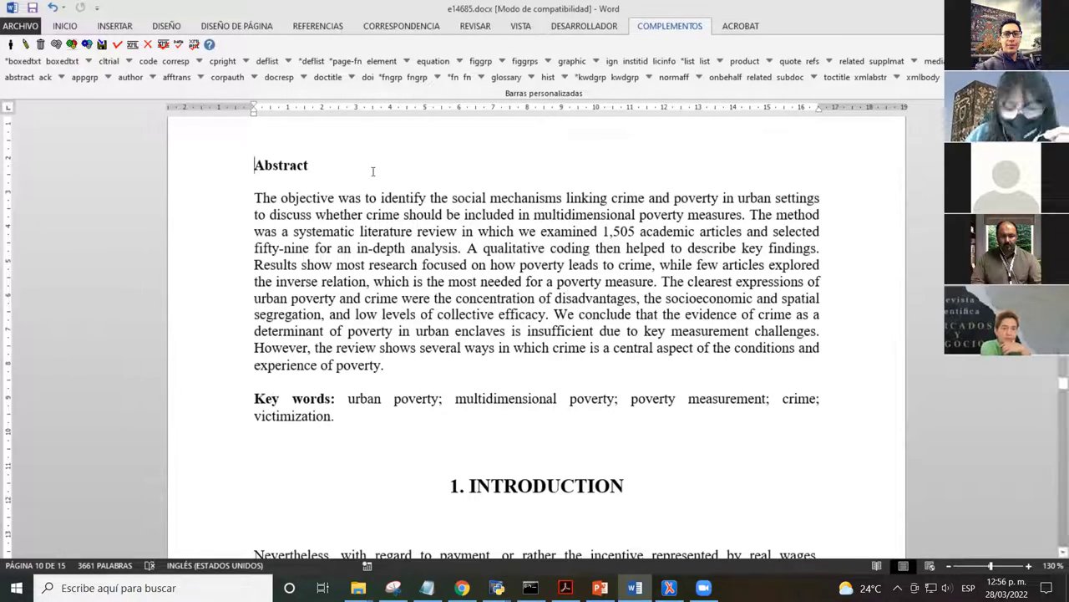
key("shift+Down")
key("shift+Down")
key("shift+Down")
key("shift+Down")
key("shift+Down")
key("shift+Down")
key("shift+Down")
key("shift+Down")
key("shift+Down")
key("shift+Down")
key("shift+Down")
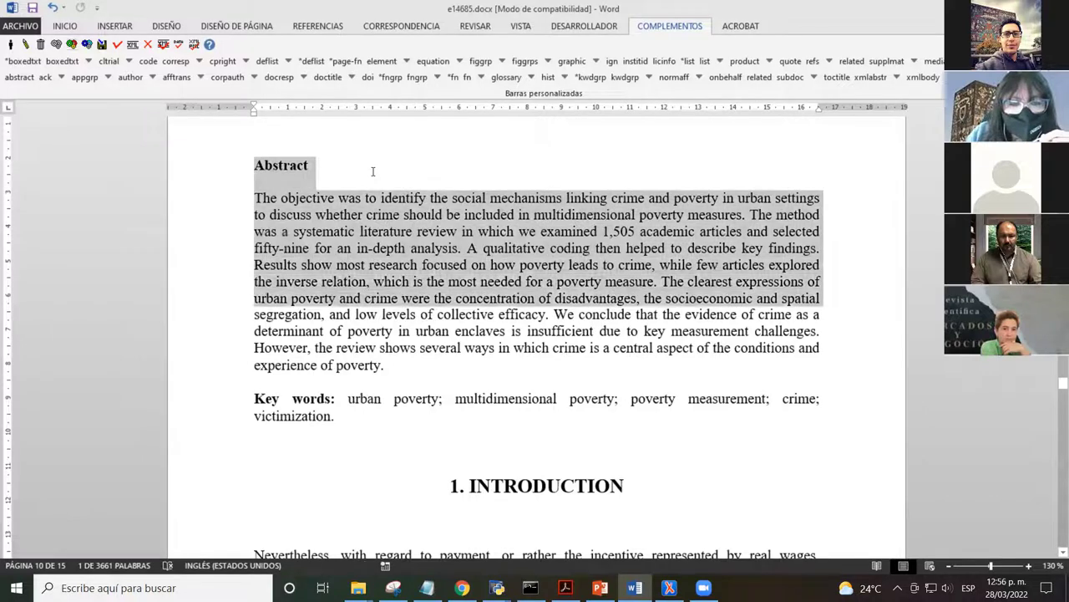
key("shift+Down")
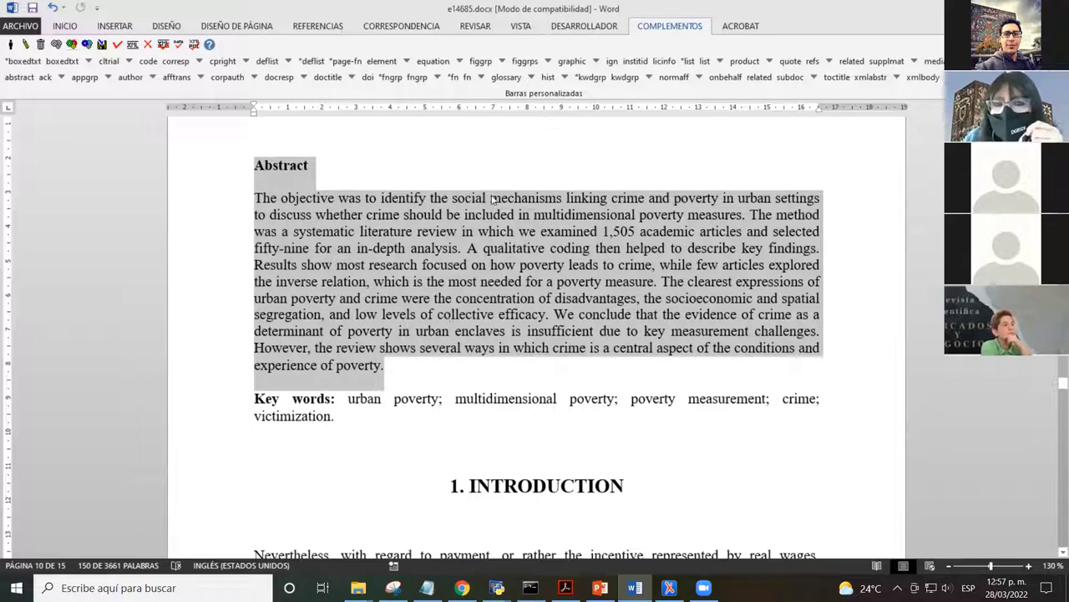
- Review the English translation from its tagged title through the Introduction, annual data section and figures, and return to the selected abstract
scroll(564, 289, "up", 8)
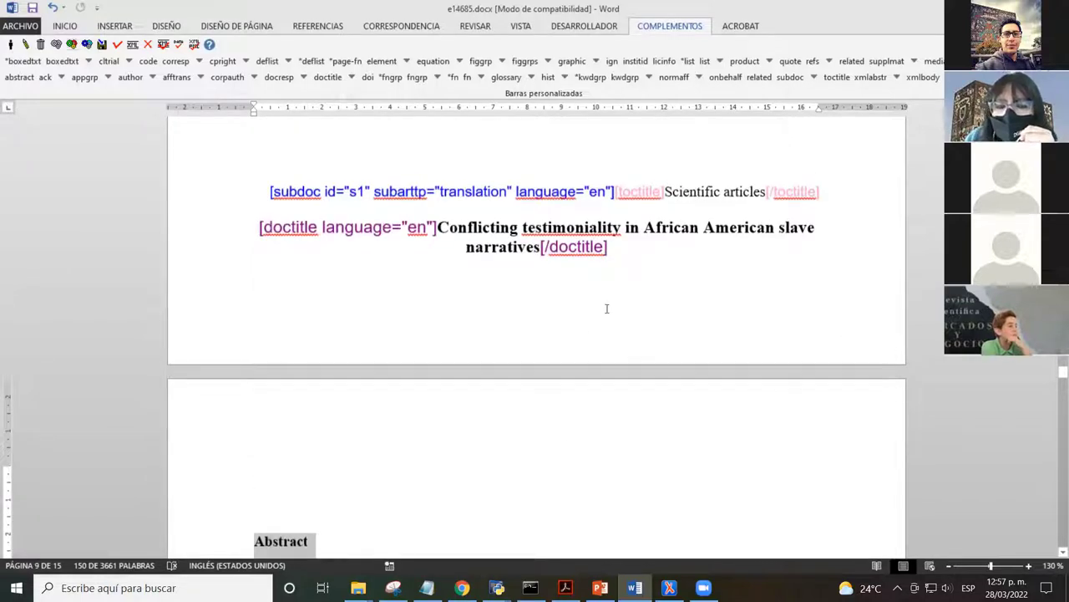
scroll(617, 259, "down", 10)
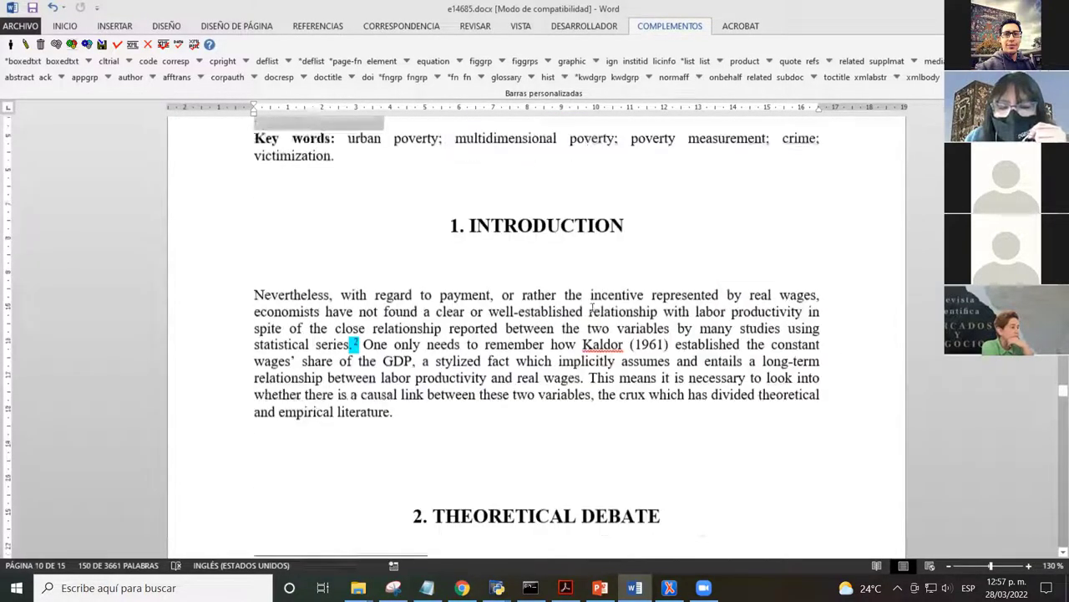
scroll(585, 326, "down", 15)
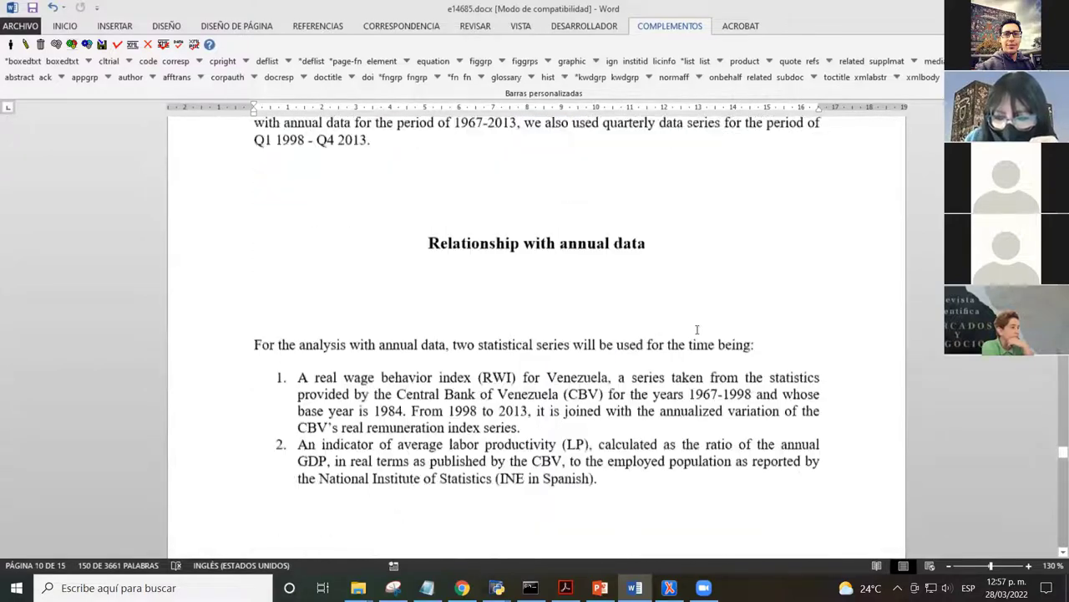
scroll(623, 334, "down", 15)
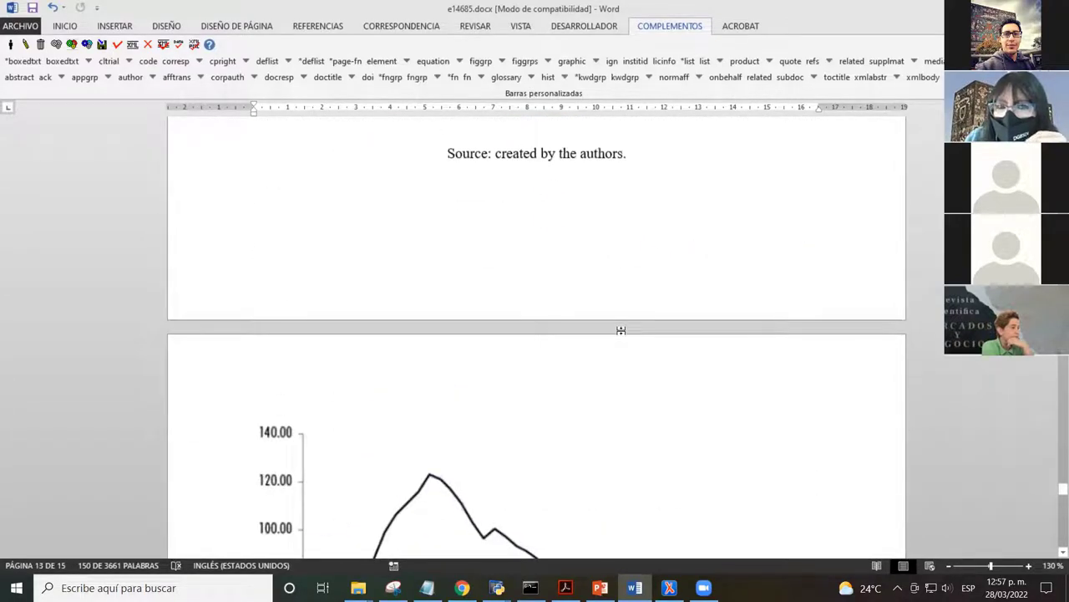
scroll(629, 360, "up", 15)
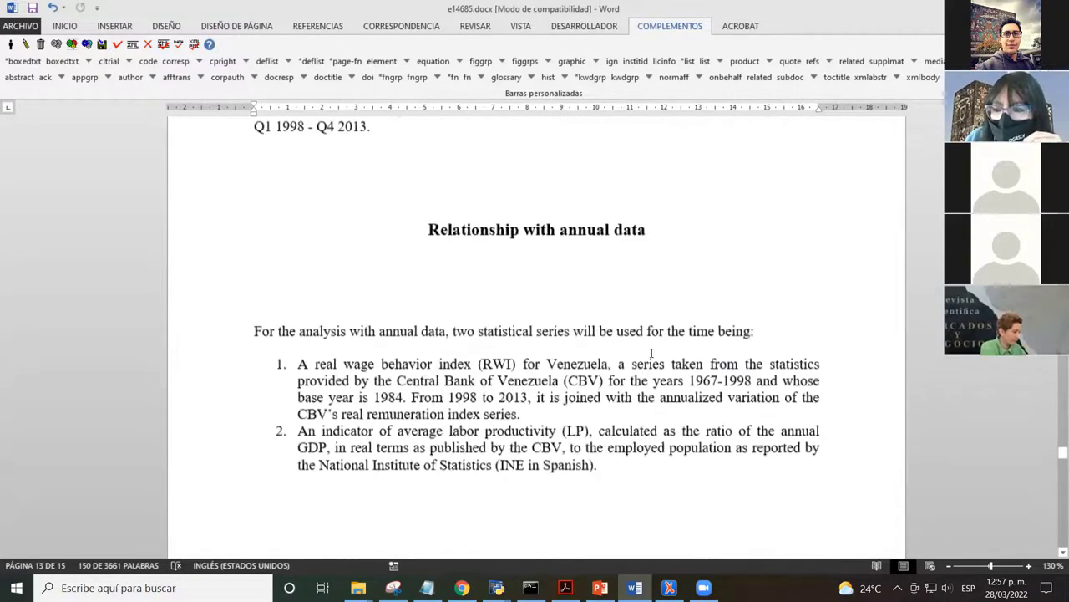
scroll(660, 366, "up", 20)
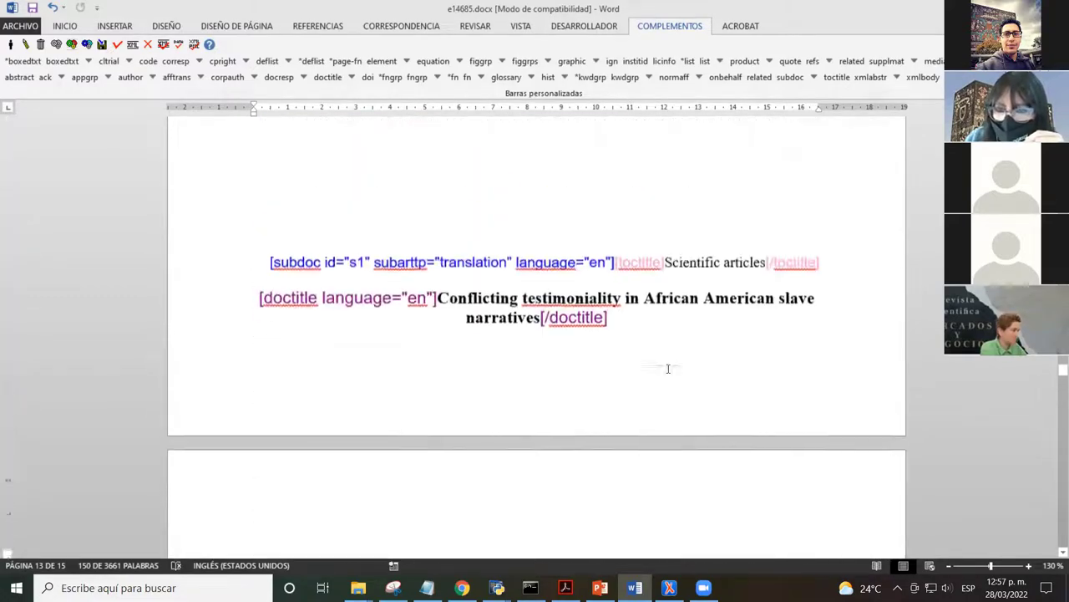
scroll(663, 369, "down", 3)
scroll(422, 292, "up", 2)
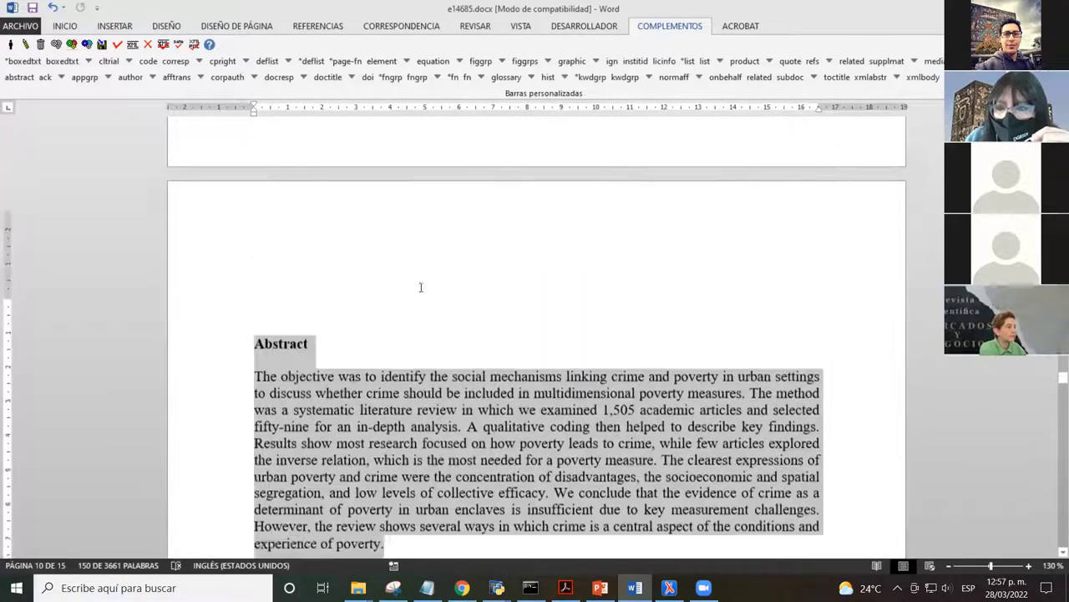
scroll(423, 298, "up", 1)
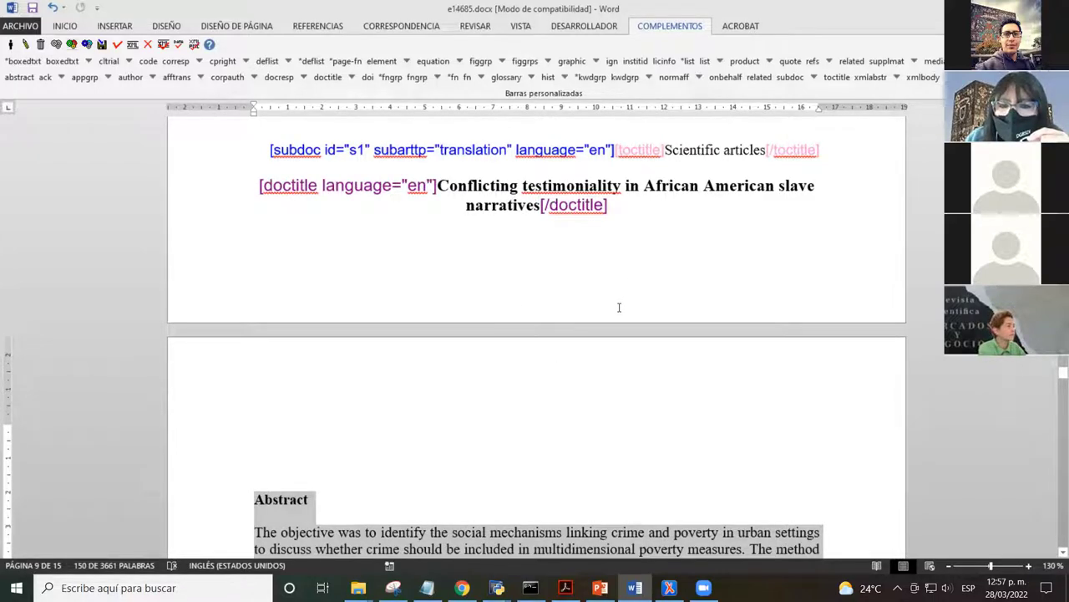
- Review the English translation from its title to the closing subdoc and doc tags after the Conclusions
scroll(619, 308, "down", 8)
scroll(620, 281, "down", 15)
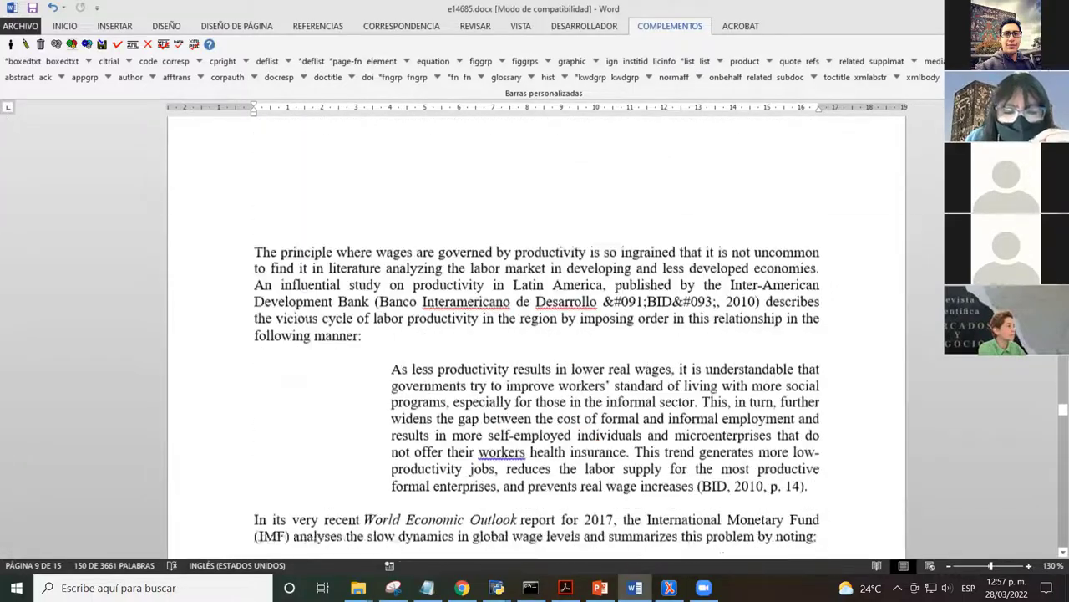
scroll(610, 289, "up", 20)
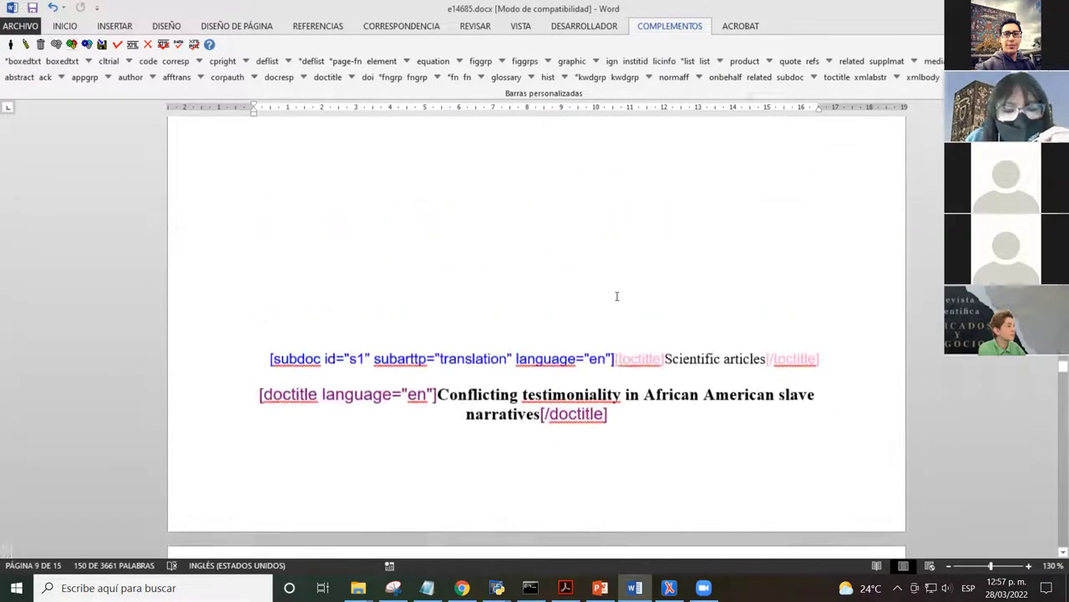
scroll(616, 303, "down", 7)
scroll(596, 268, "down", 20)
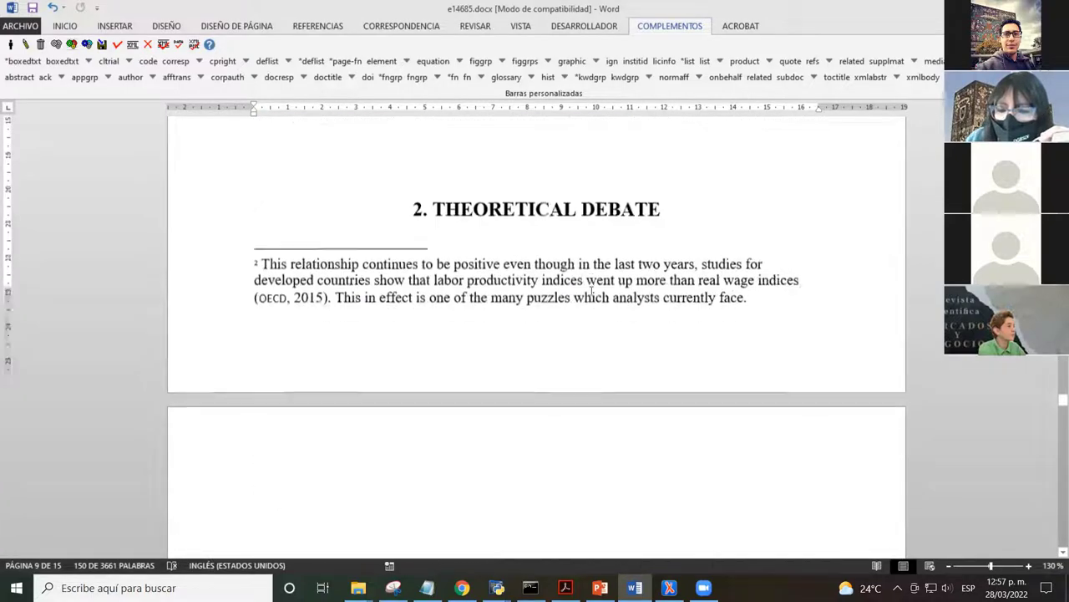
scroll(587, 302, "down", 20)
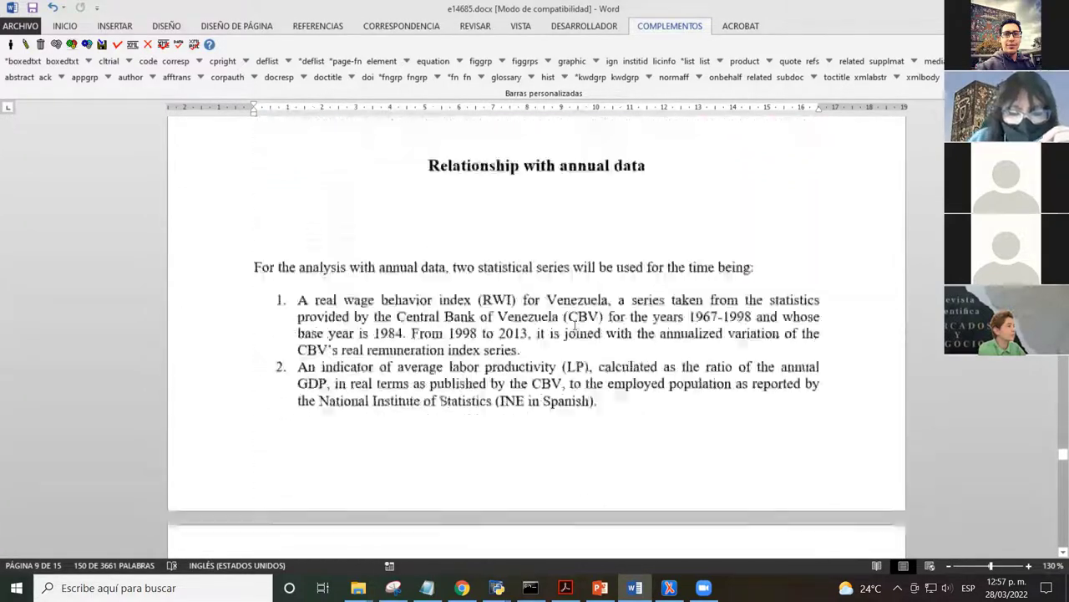
scroll(566, 301, "down", 20)
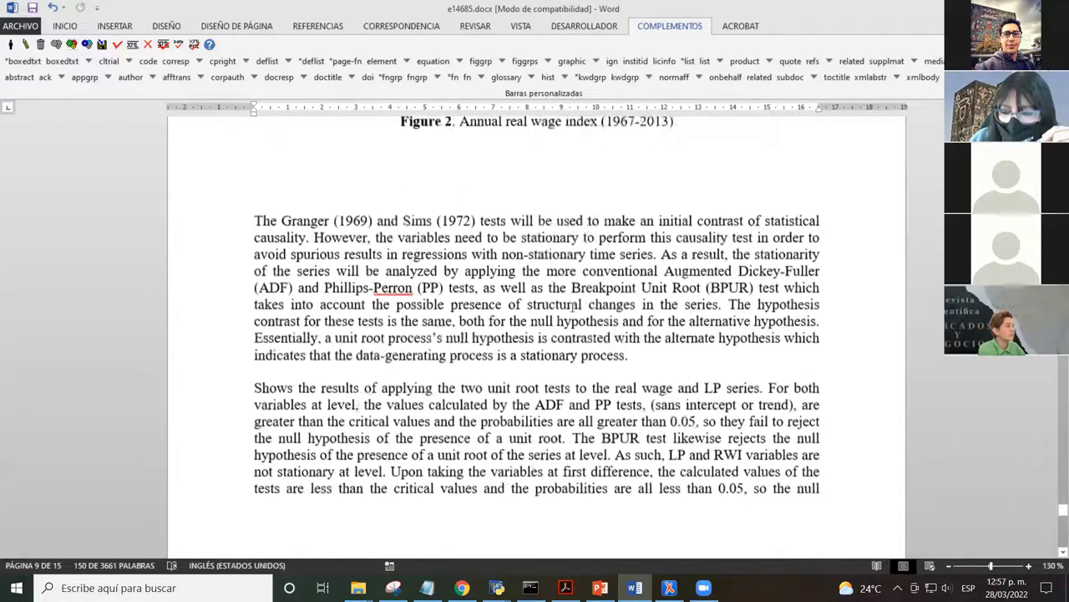
scroll(570, 326, "down", 2)
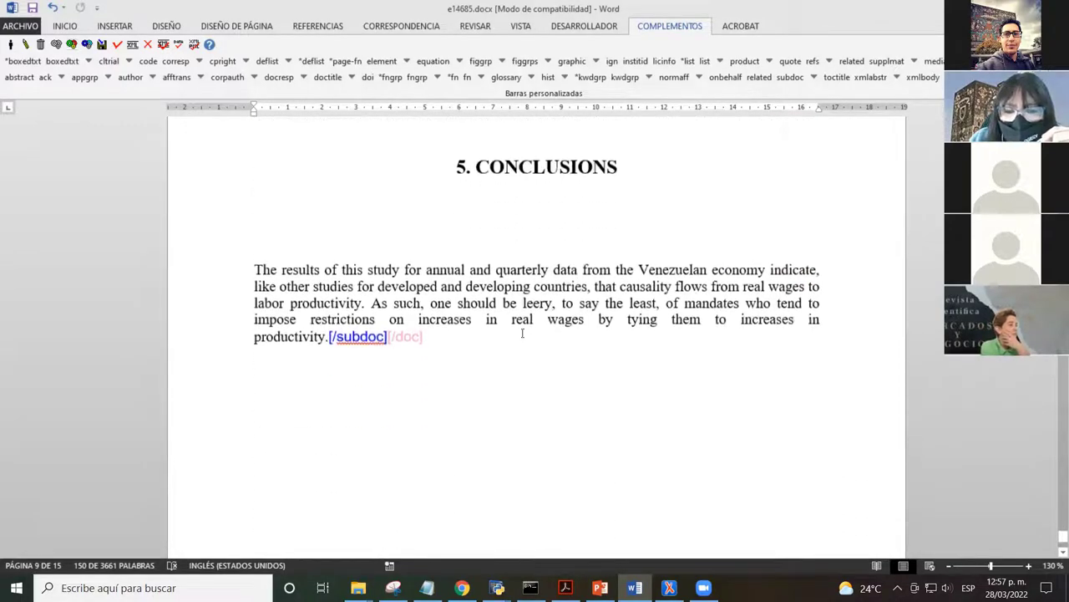
left_click(422, 337)
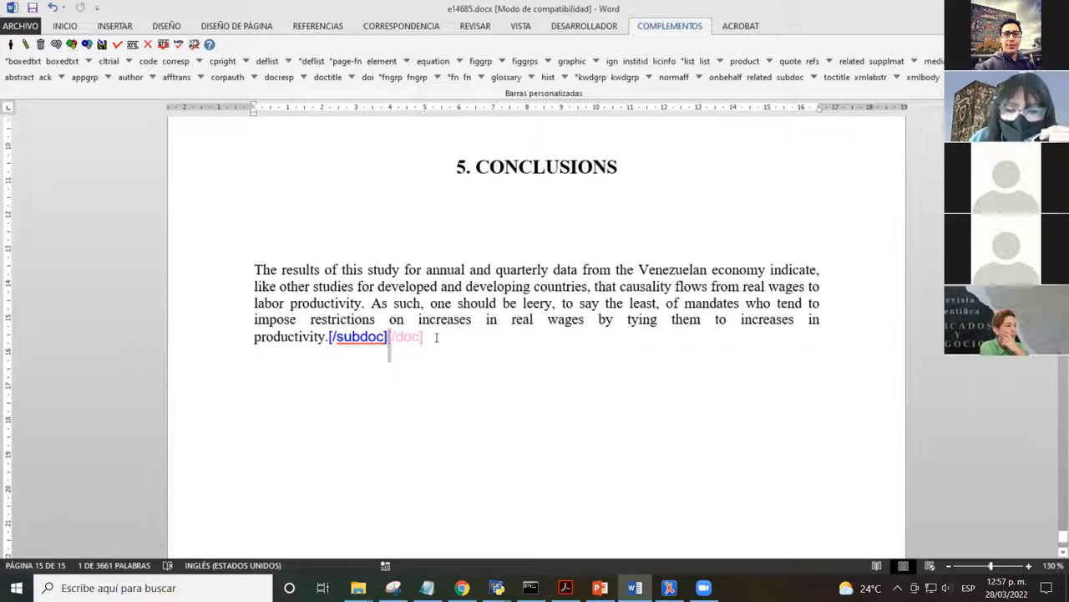
- Look back through the translation's sections, from the Conclusions past the Introduction and Abstract to the English title
scroll(492, 288, "up", 5)
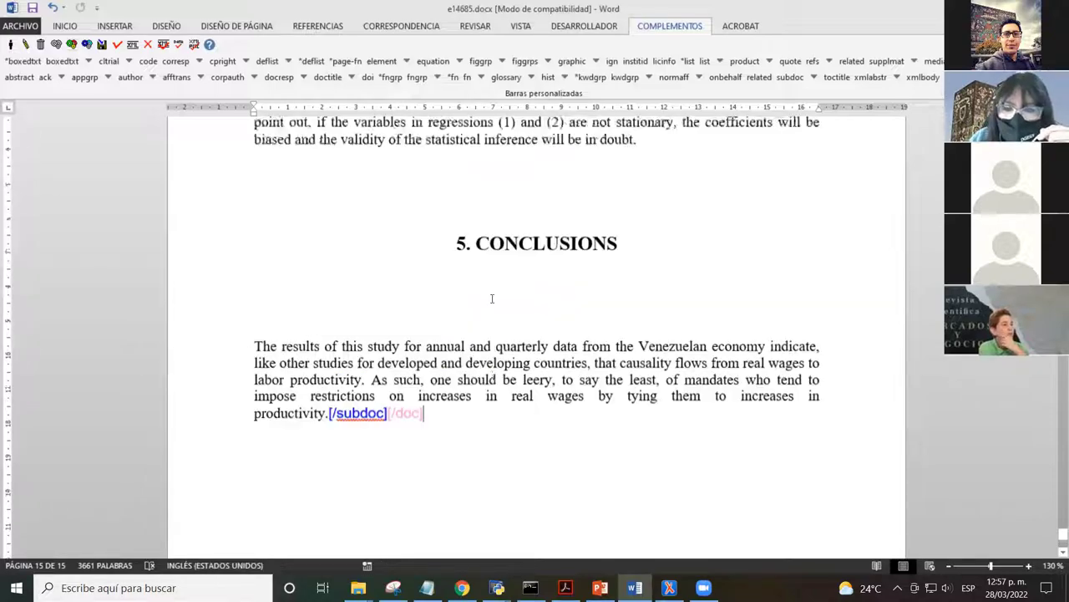
scroll(494, 305, "up", 20)
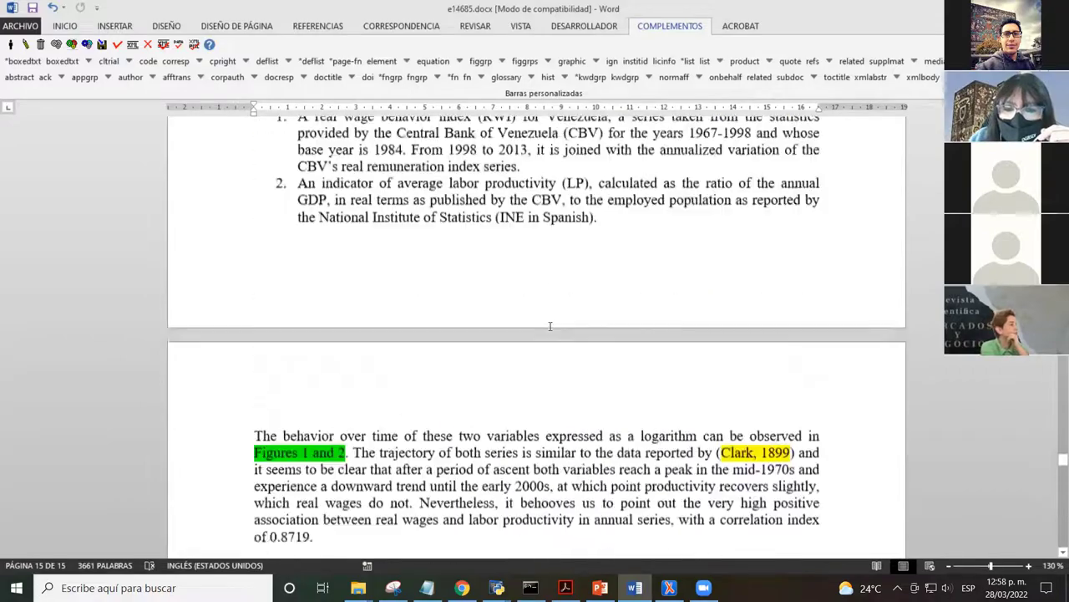
scroll(551, 331, "up", 20)
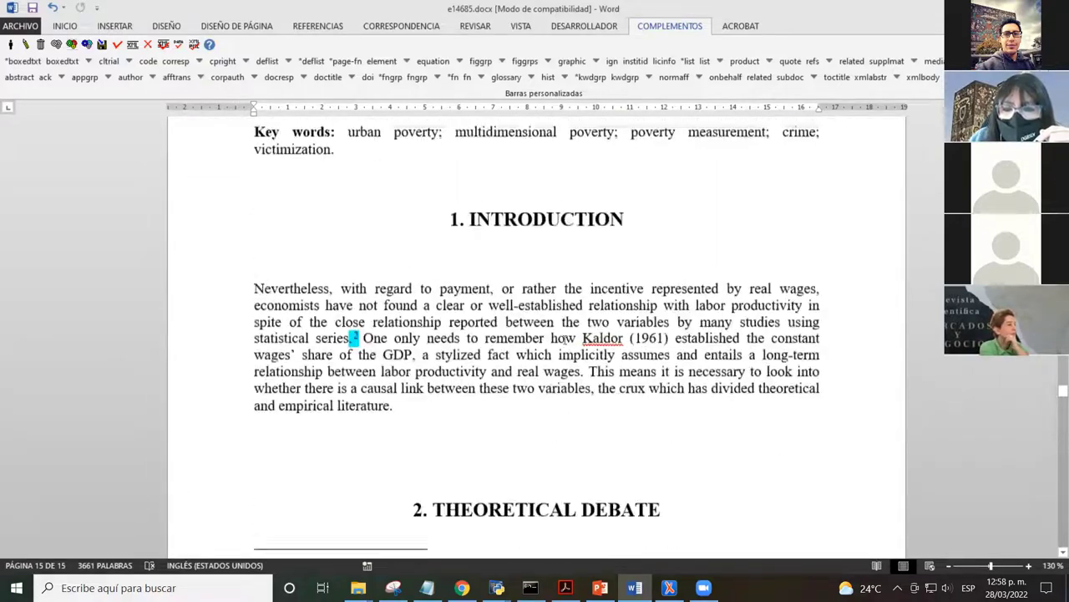
scroll(565, 343, "up", 6)
scroll(428, 266, "down", 7)
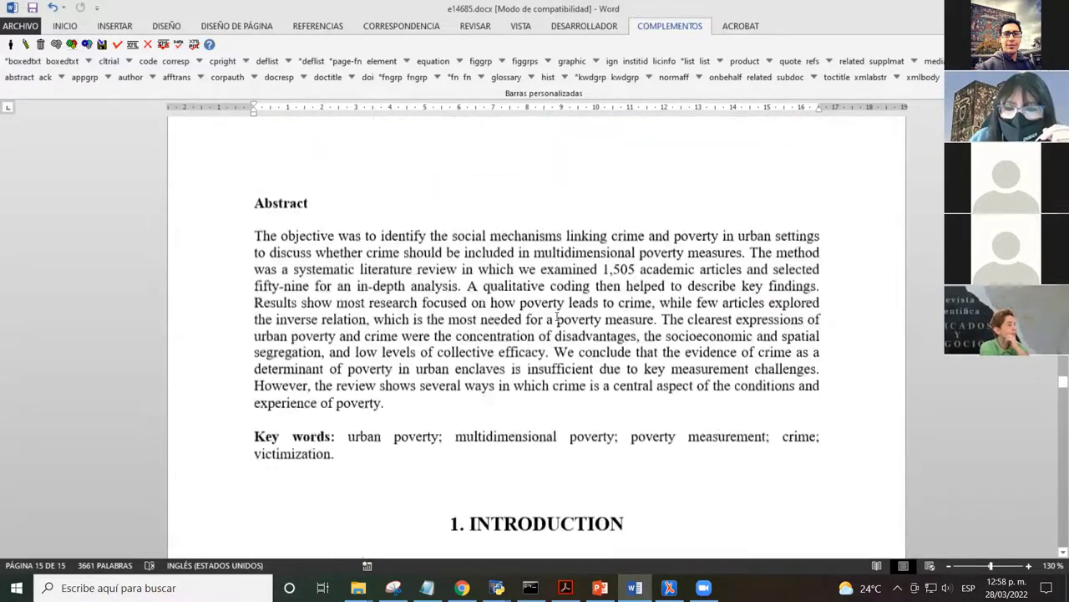
scroll(501, 251, "down", 10)
scroll(551, 317, "up", 15)
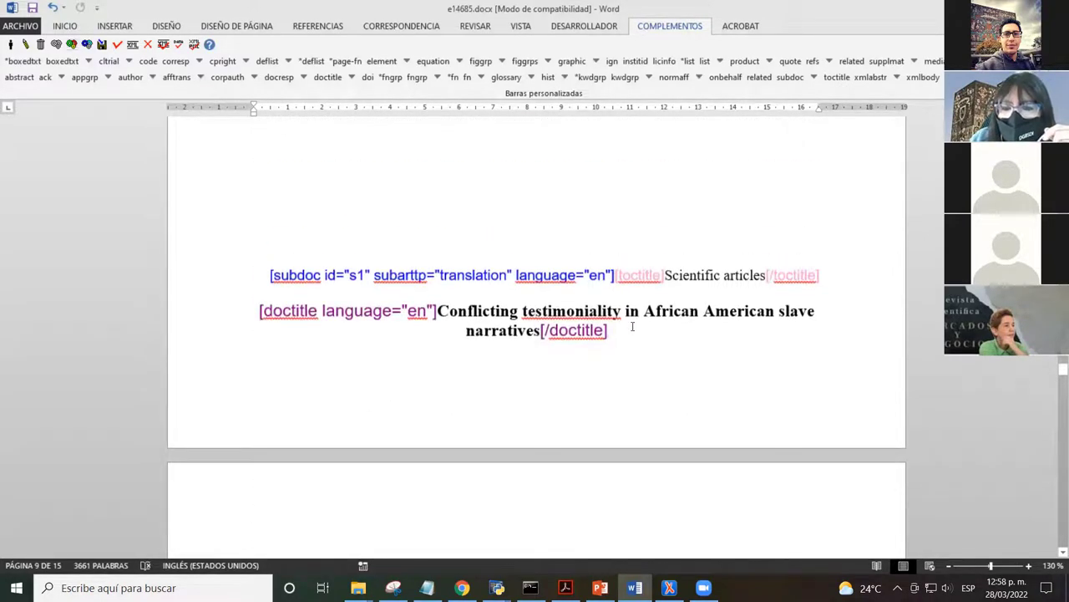
- Examine the subdoc, toctitle and doctitle tags at the start of the English translation
left_click(607, 360)
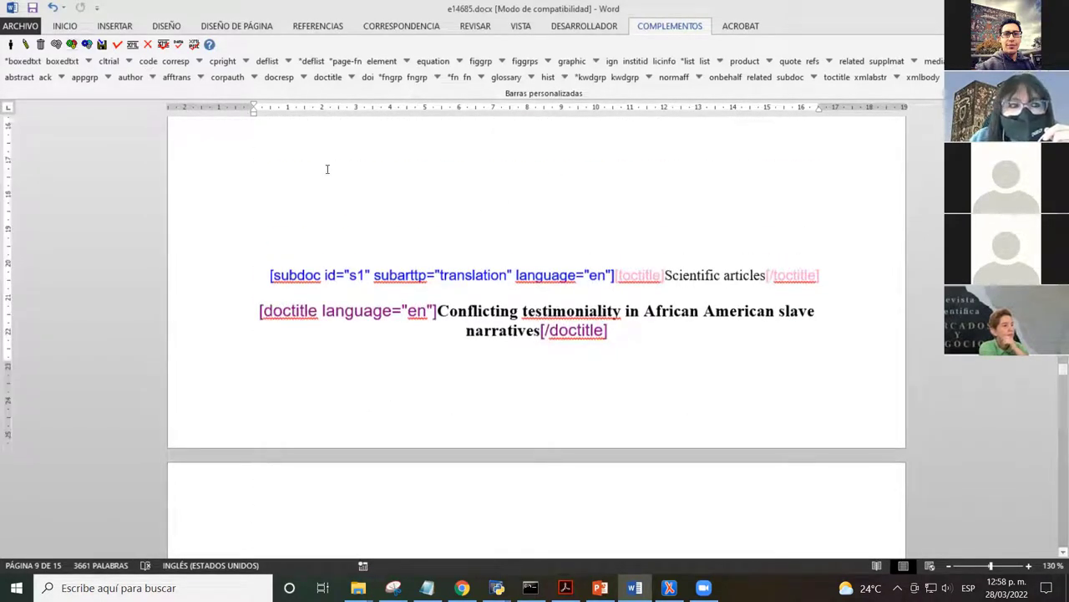
scroll(409, 305, "down", 1)
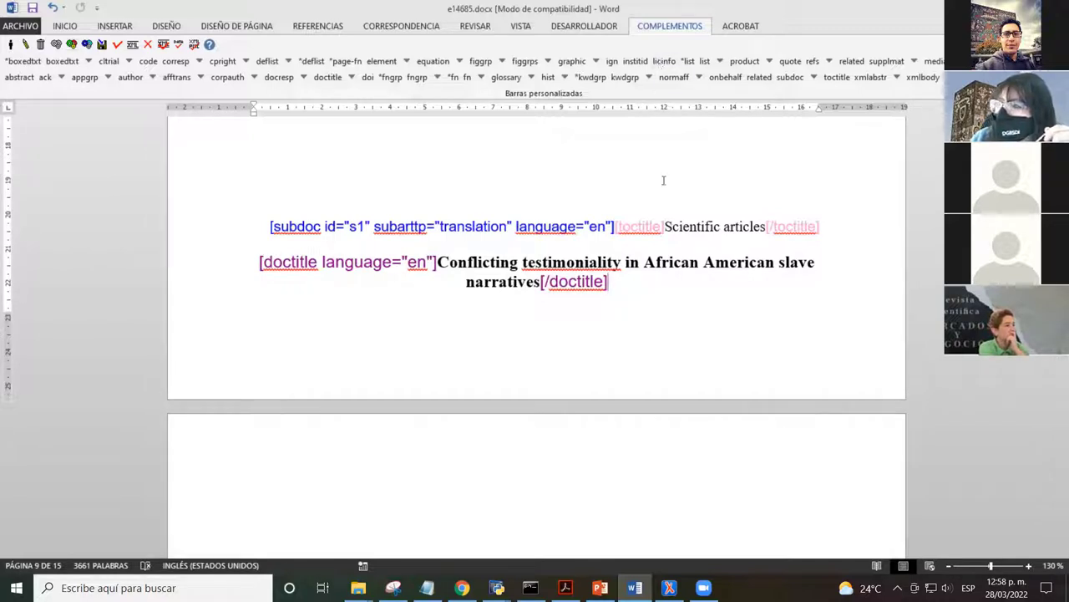
left_click(632, 226)
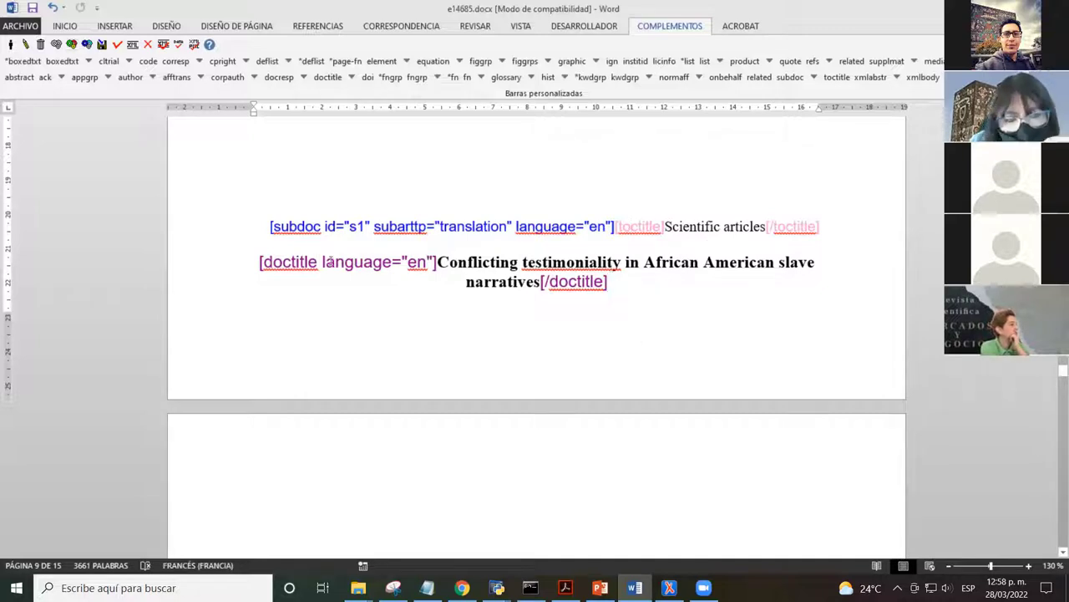
left_click(284, 227)
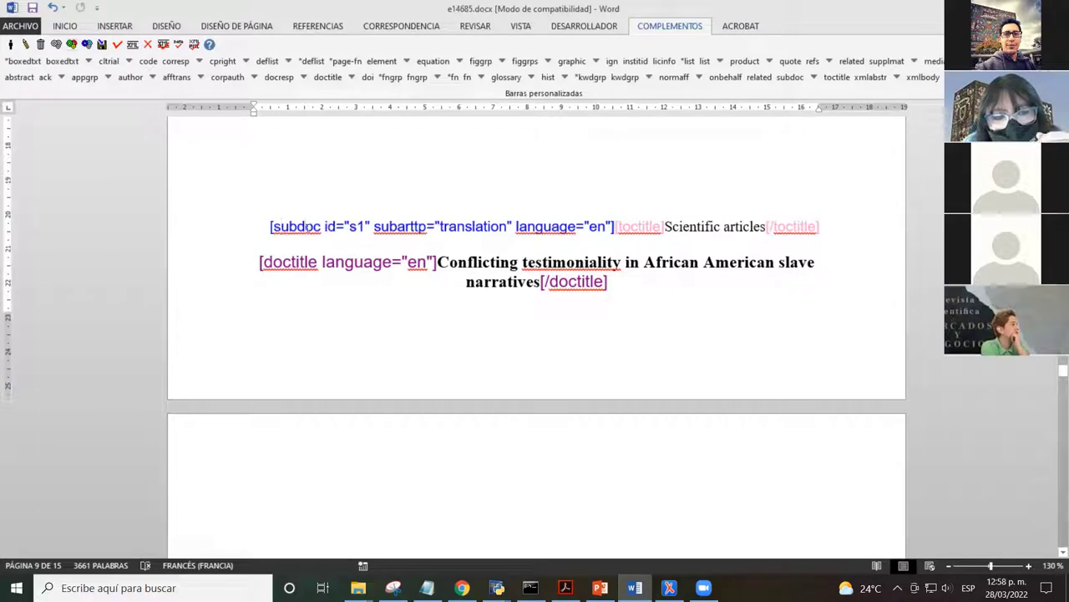
double_click(296, 227)
left_click(569, 263)
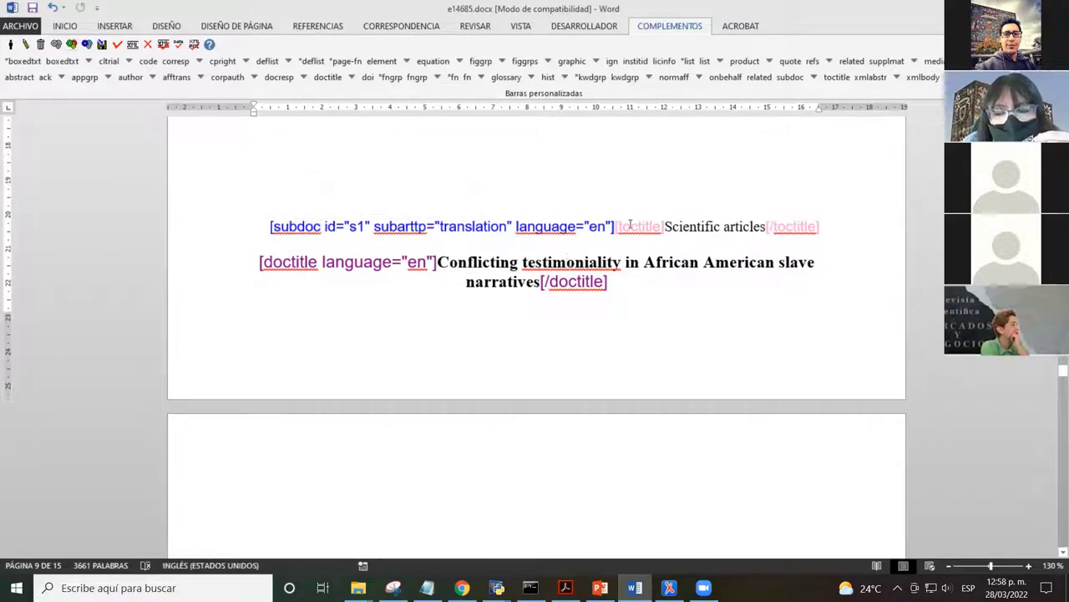
double_click(639, 227)
left_click(637, 272)
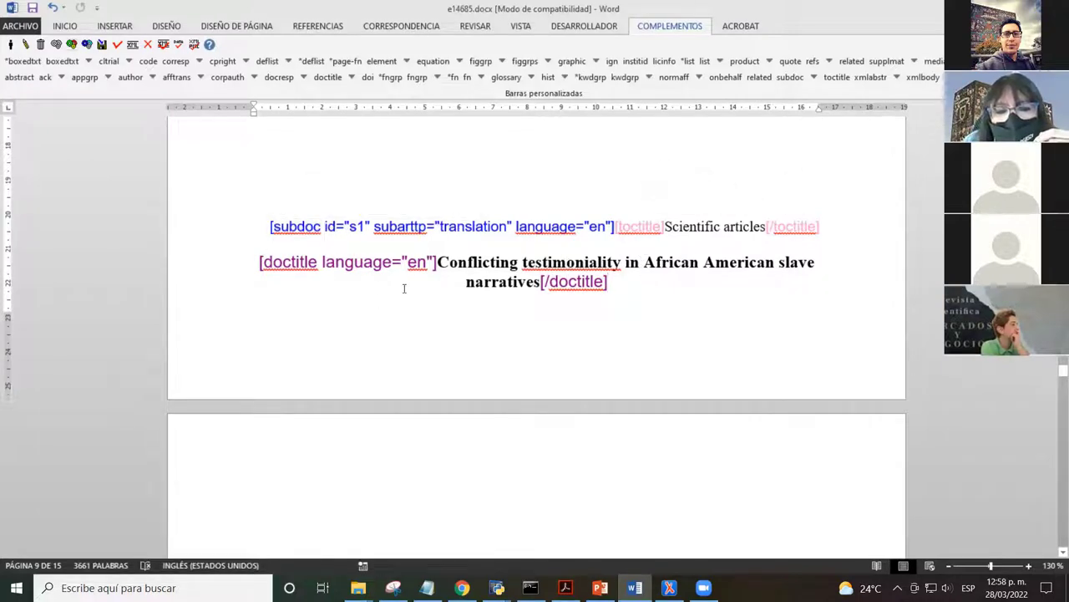
scroll(405, 288, "up", 10)
scroll(411, 289, "down", 10)
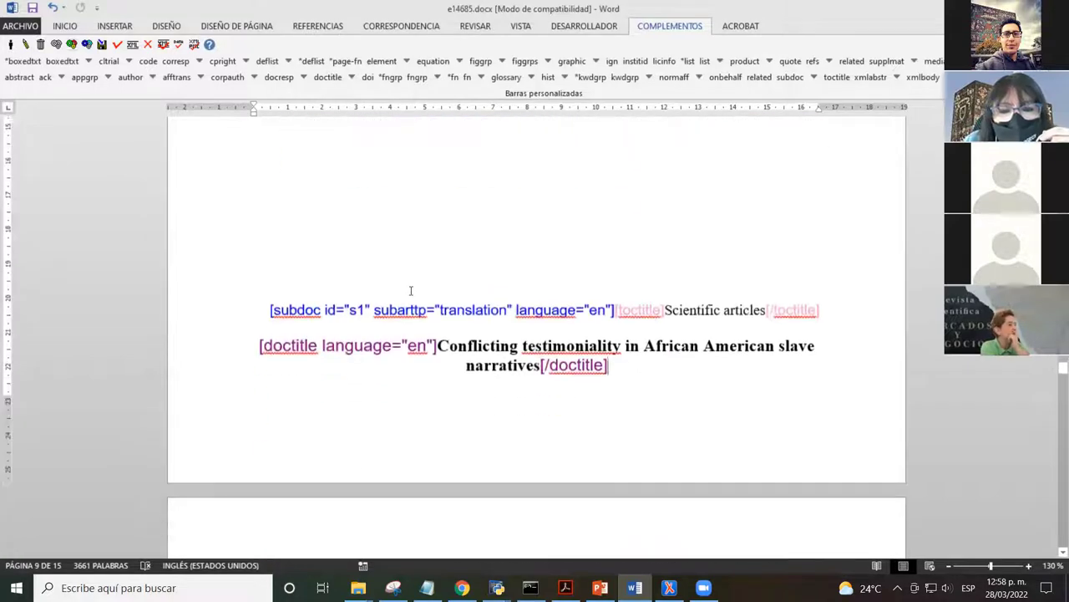
double_click(291, 227)
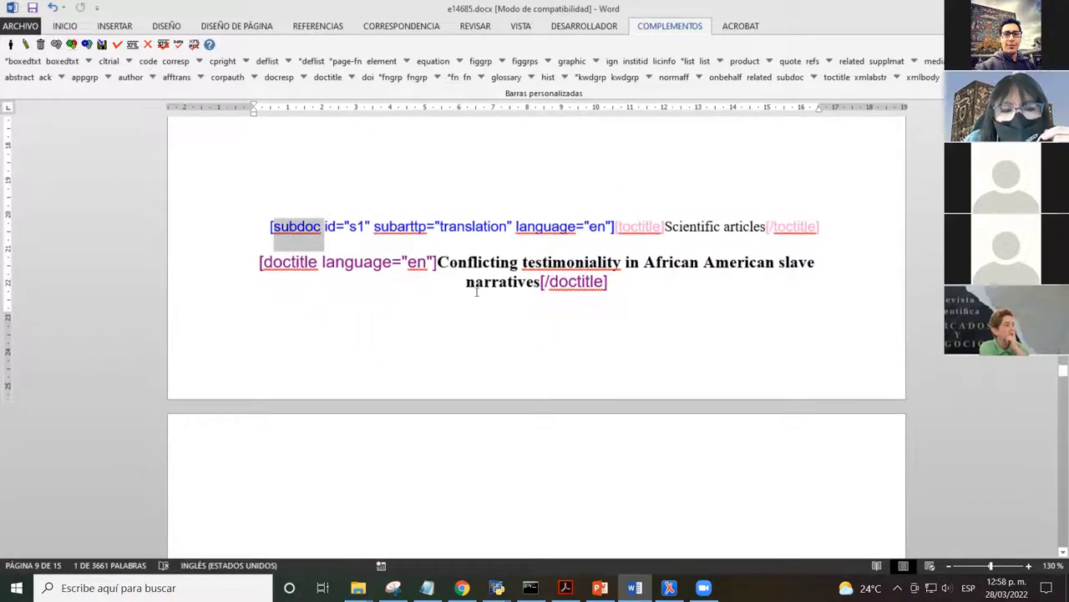
left_click(505, 279)
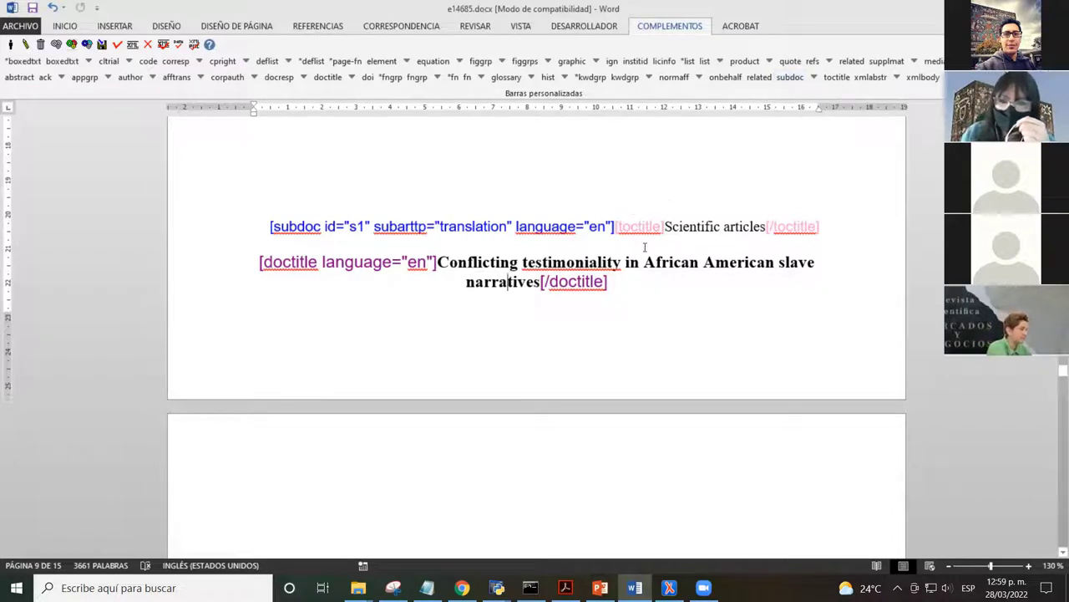
left_click(665, 227)
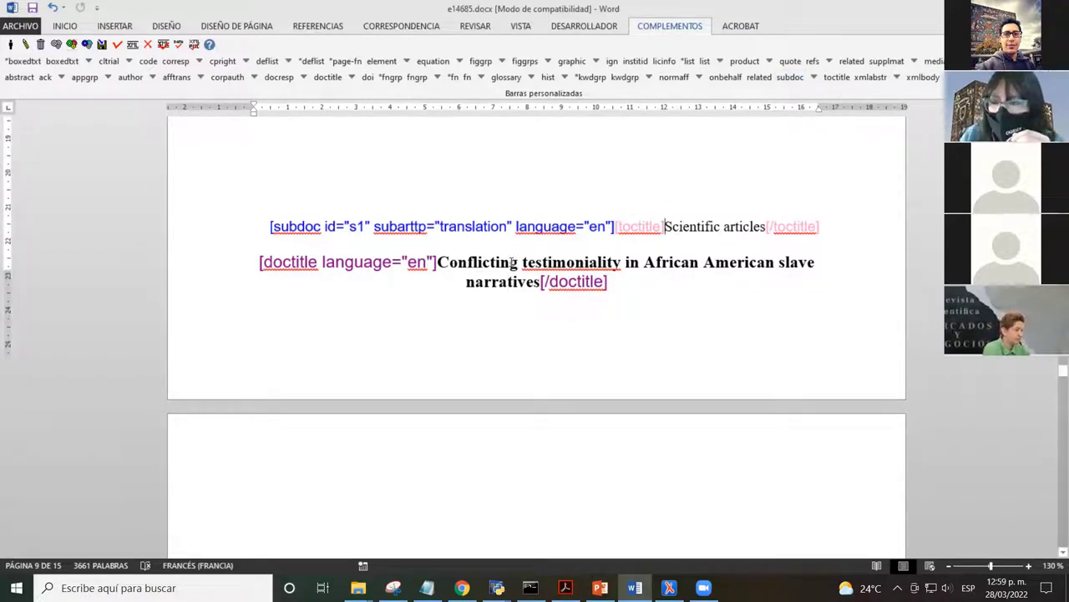
- Mark the English Abstract heading and its paragraph as xmlabstr with the language Inglés
scroll(508, 261, "down", 1)
scroll(502, 254, "down", 8)
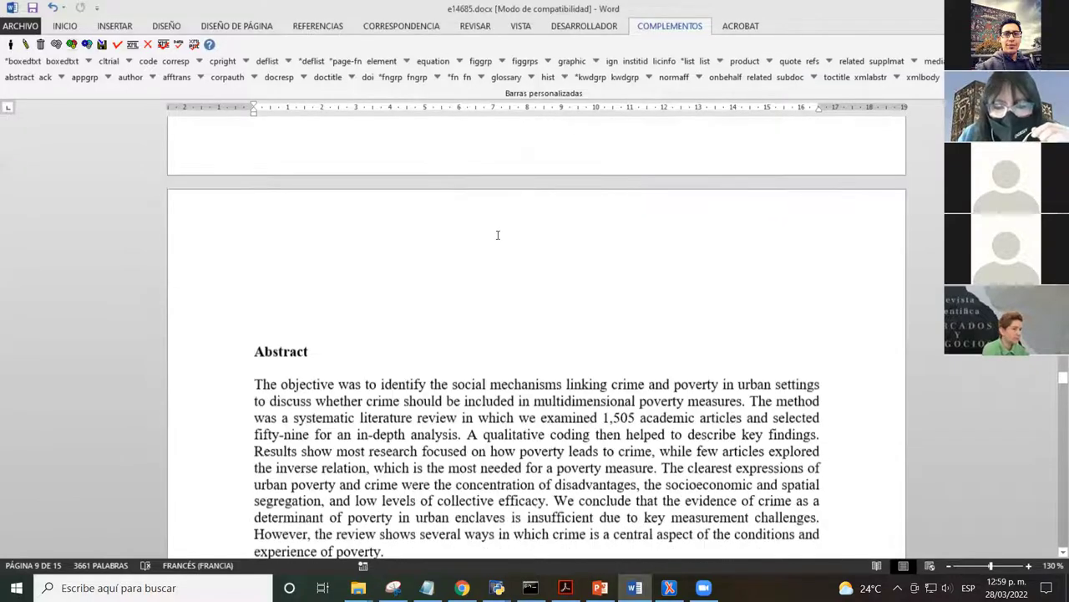
left_click_drag(255, 201, 385, 401)
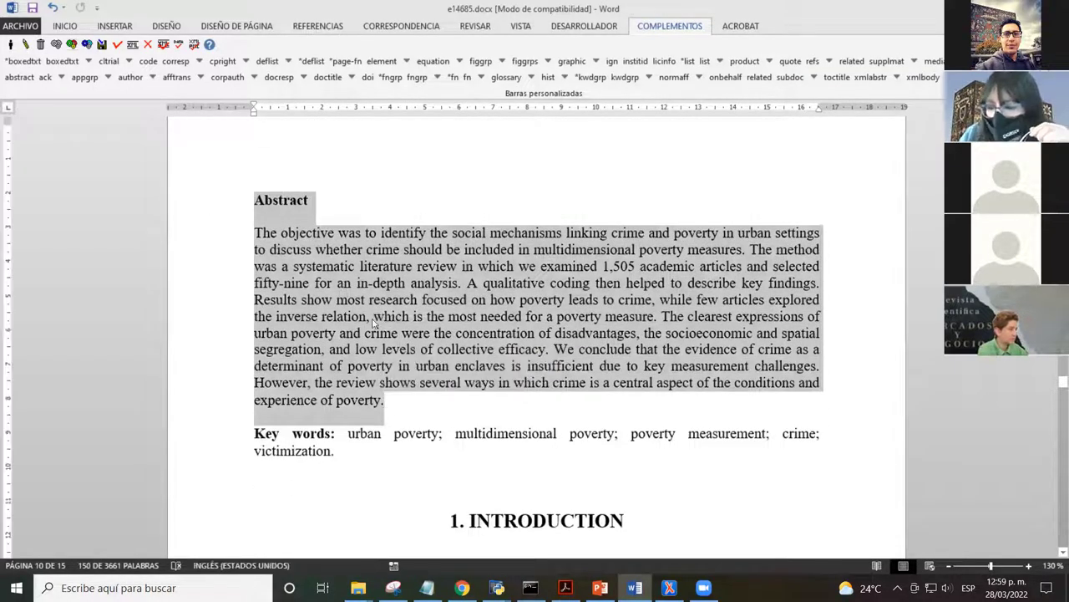
scroll(361, 259, "down", 1)
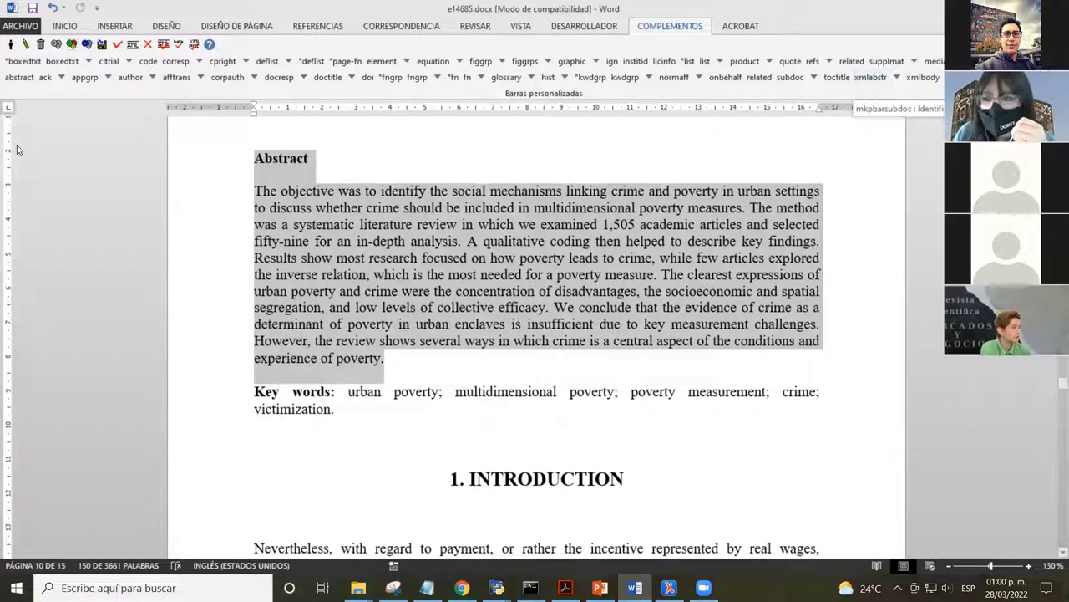
left_click(871, 81)
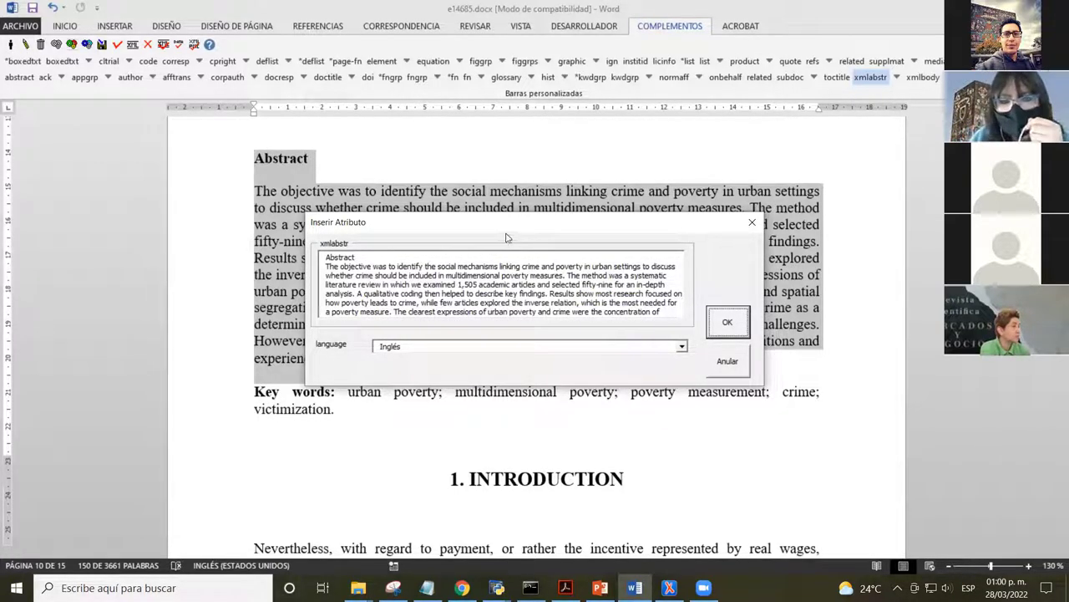
left_click(584, 346)
left_click(579, 360)
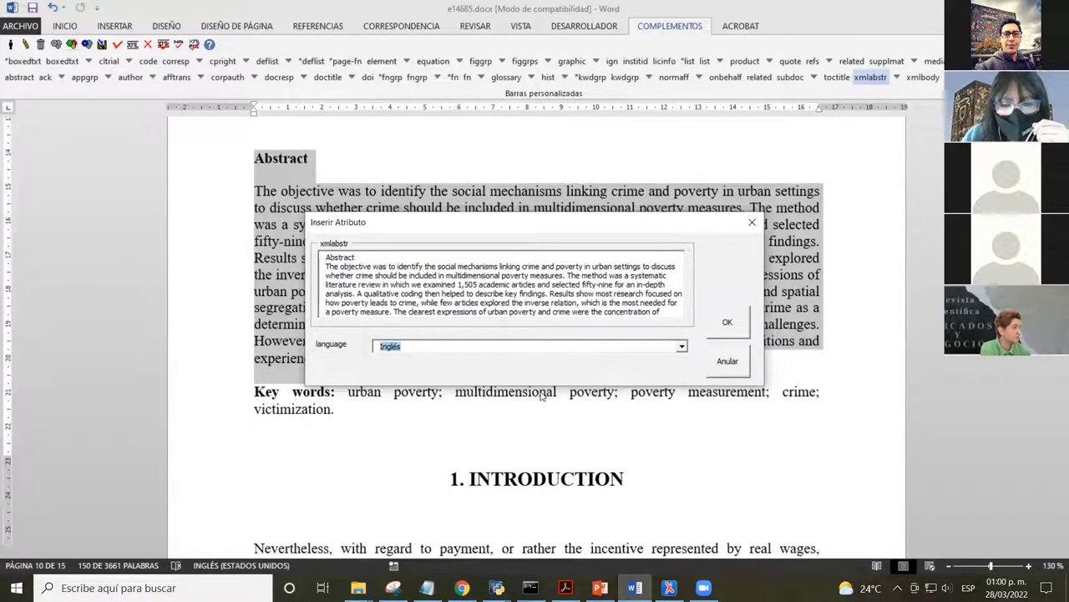
left_click(728, 322)
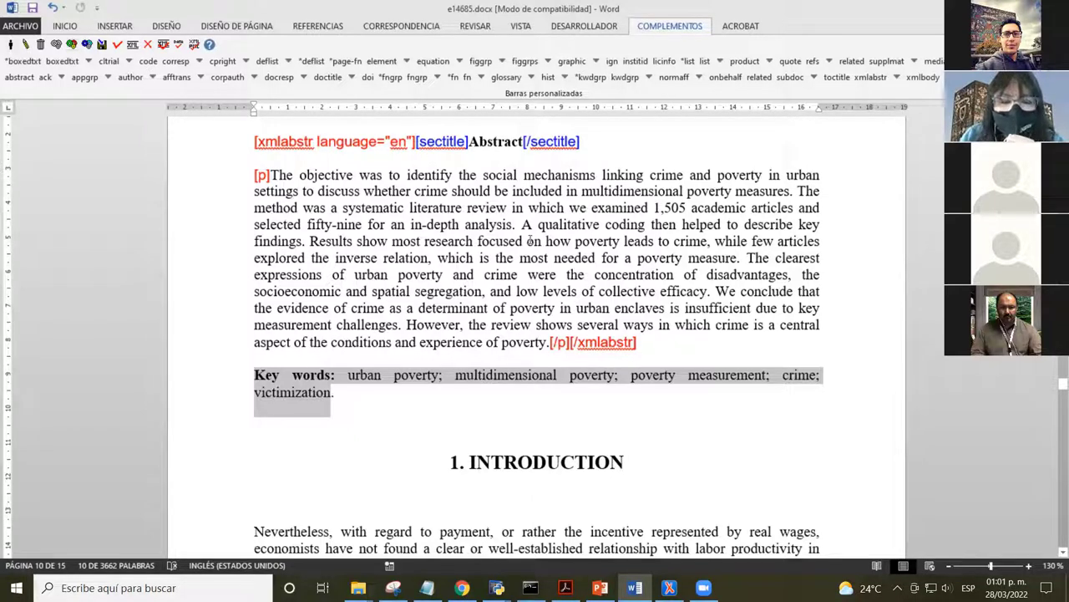
- Mark the Key words line, without its final period, as an automatic *kwdgrp in Inglés and check the resulting tags
left_click(592, 79)
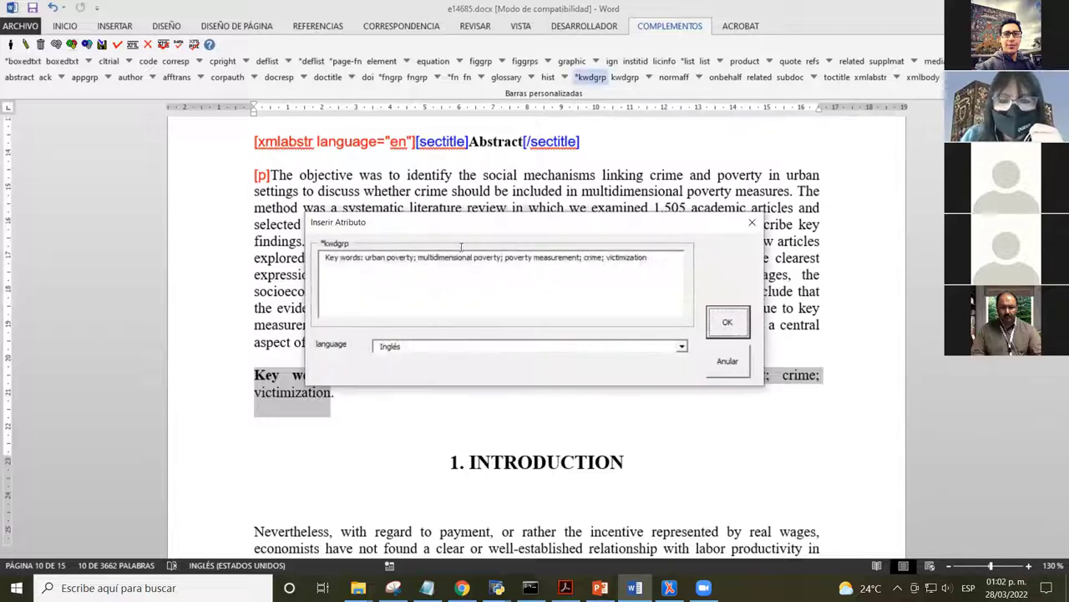
left_click(723, 326)
scroll(370, 270, "down", 5)
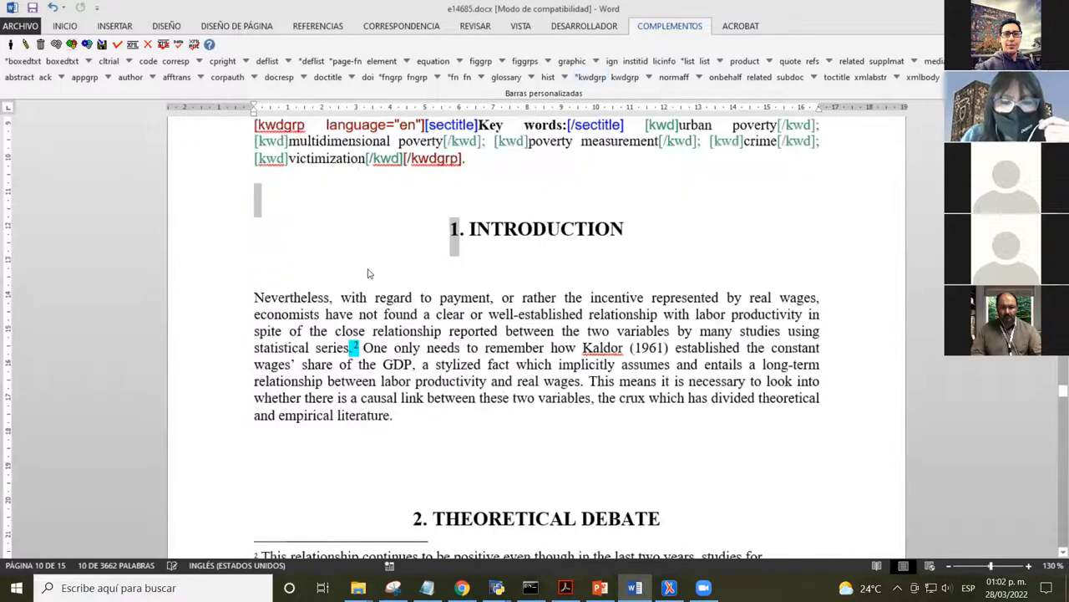
scroll(402, 243, "up", 3)
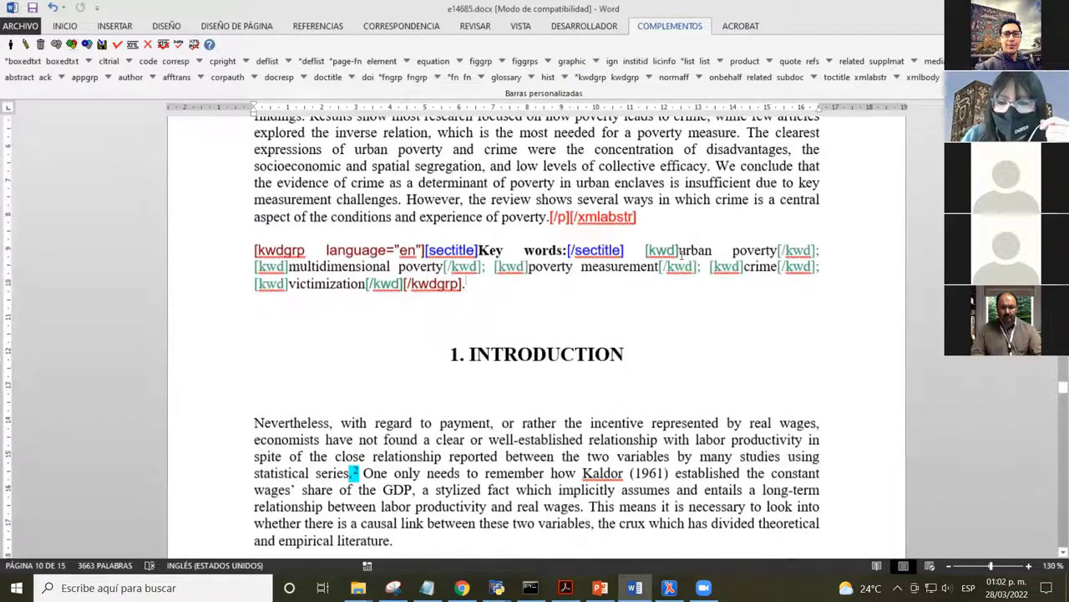
scroll(364, 264, "up", 4)
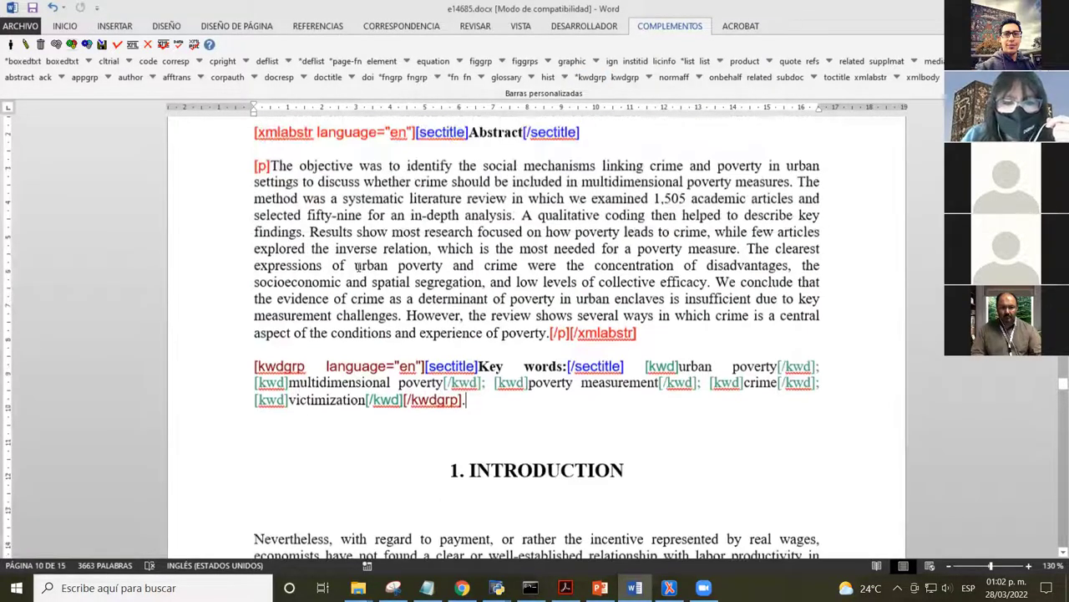
scroll(368, 276, "down", 5)
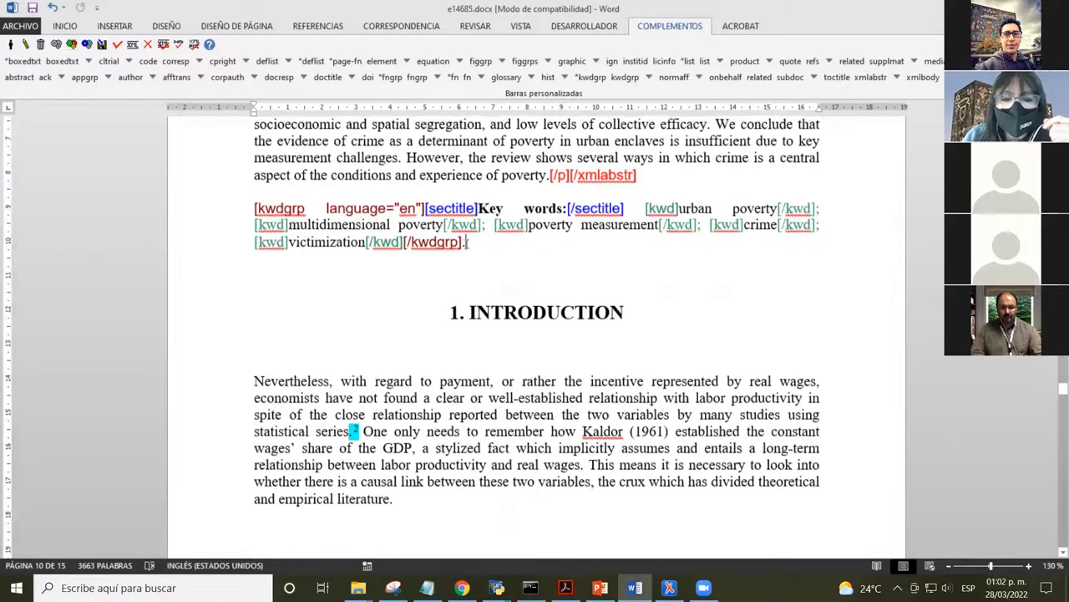
scroll(385, 284, "up", 1)
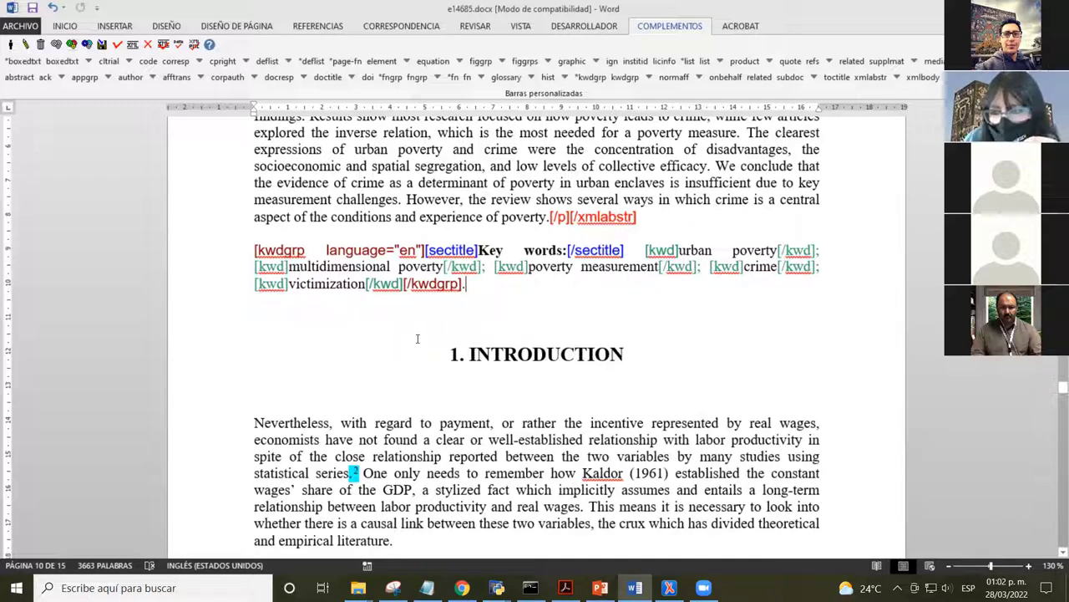
scroll(418, 338, "up", 7)
scroll(432, 306, "down", 6)
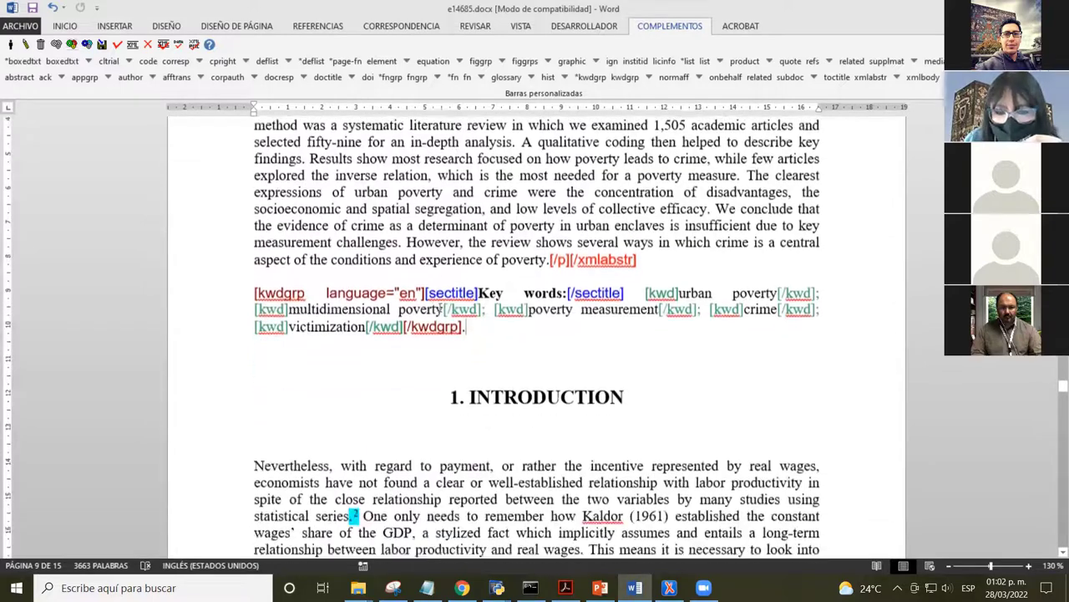
- Place the insertion point just before the 1. INTRODUCTION heading of the English translation
scroll(440, 309, "down", 2)
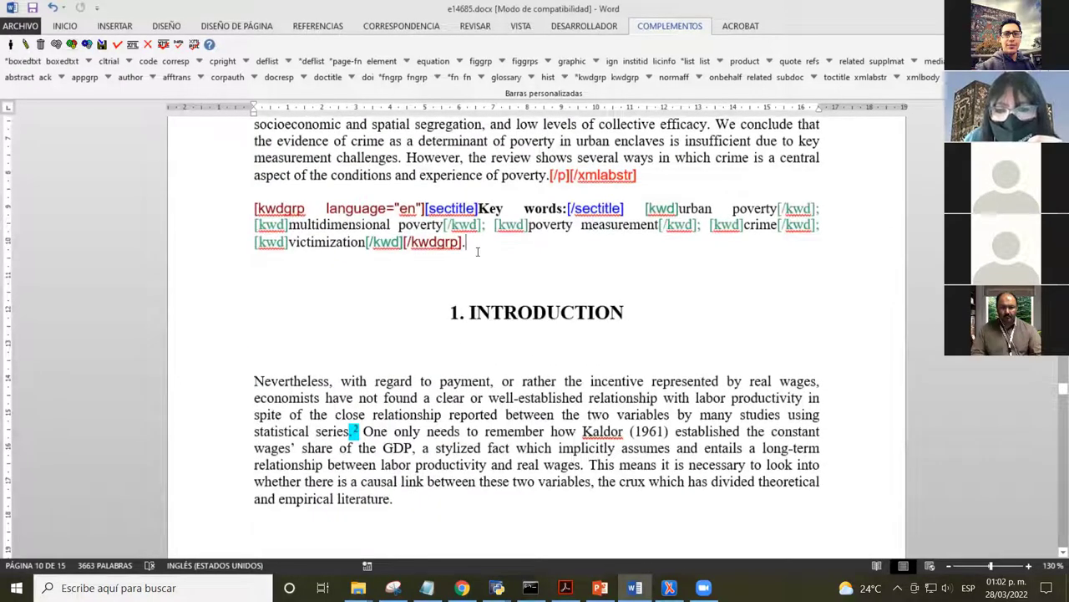
left_click(449, 312)
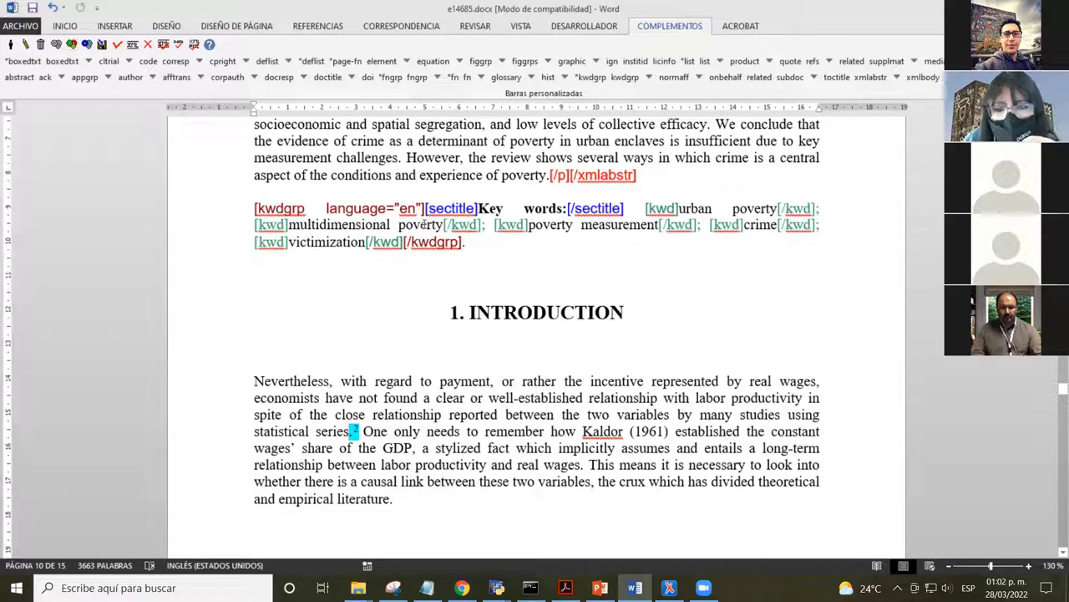
scroll(432, 198, "up", 2)
scroll(431, 198, "up", 2)
scroll(317, 210, "down", 6)
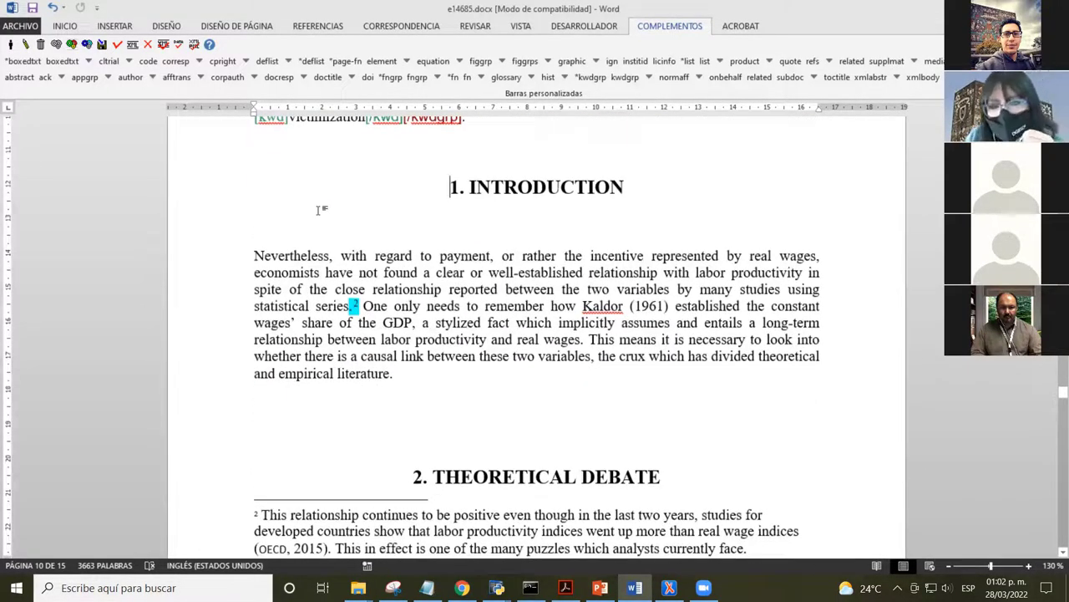
key("shift+Down")
key("shift+Down")
key("shift+Down")
key("shift+Down")
key("shift+Down")
key("shift+Down")
key("shift+Down")
key("shift+Down")
key("shift+Down")
key("shift+Down")
key("shift+Down")
key("shift+Down")
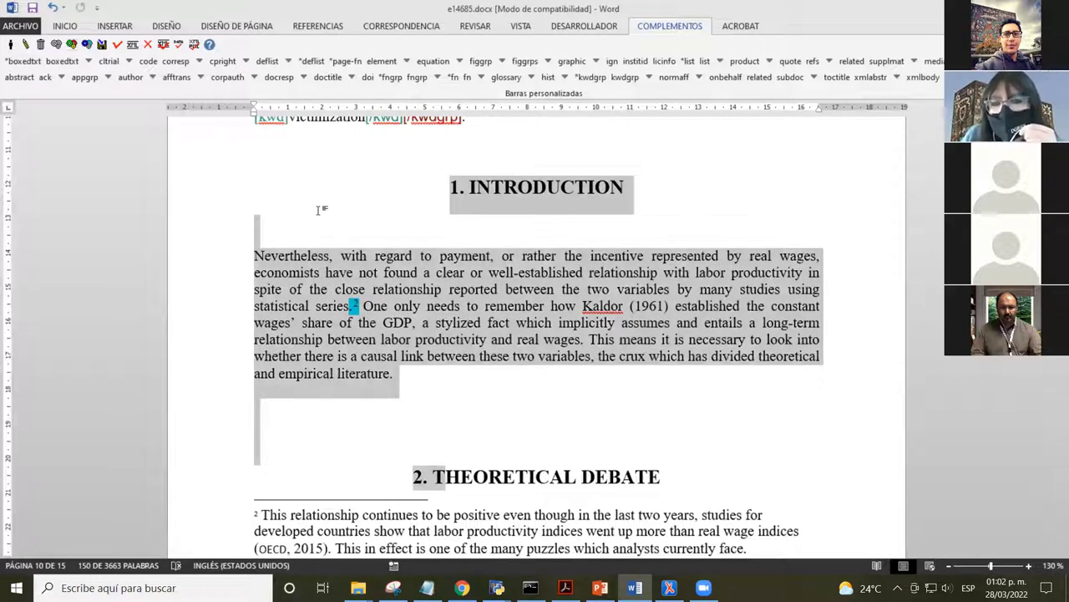
key("Left")
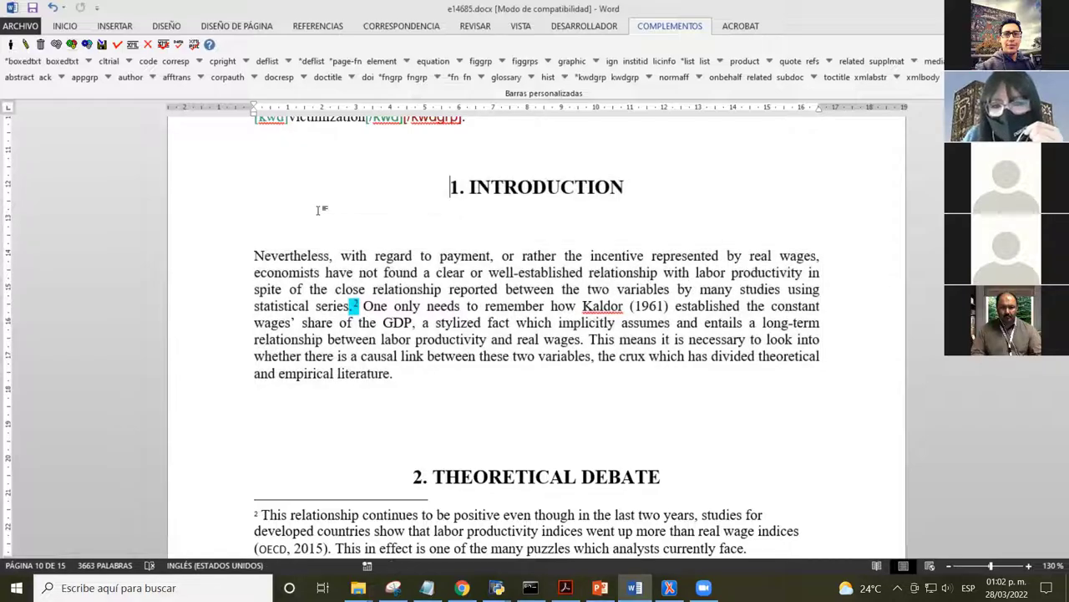
- Mark the English text from 1. INTRODUCTION through the last Conclusions sentence, before the closing subdoc tag, as xmlbody
key("shift+Down")
key("shift+Down")
key("shift+Down")
key("shift+Down")
key("shift+Down")
key("shift+Down")
key("shift+Down")
key("shift+Down")
key("shift+Down")
key("shift+Down")
key("shift+Down")
key("shift+Down")
key("shift+Down")
key("shift+Down")
key("shift+Down")
key("shift+Down")
key("shift+Down")
key("shift+Down")
key("shift+Down")
key("shift+Down")
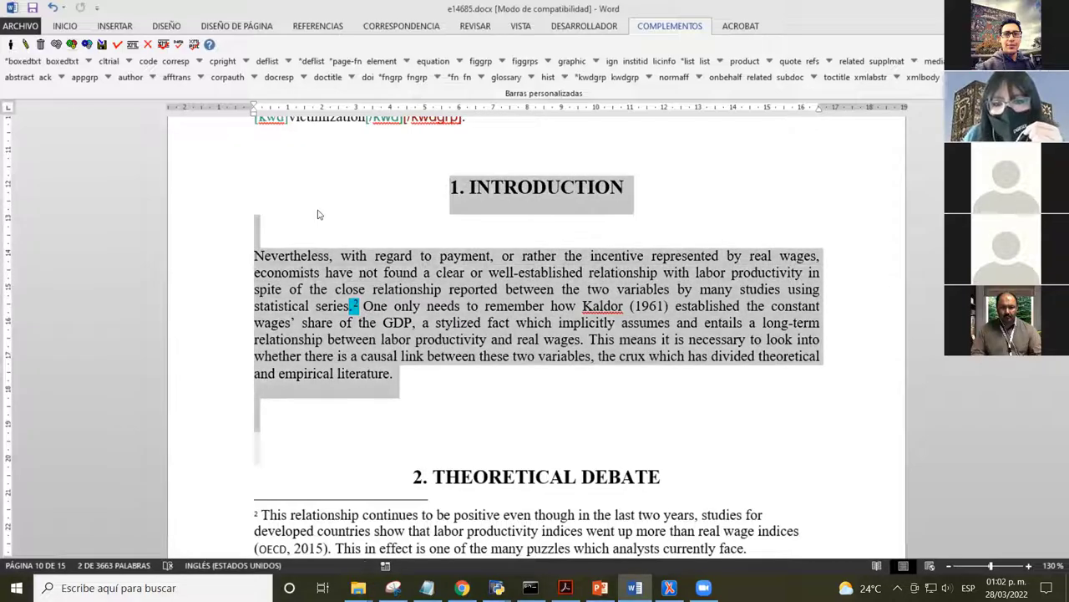
key("shift+Down")
key("shift+Down")
key("shift+Down")
key("shift+Down")
key("shift+Down")
key("shift+Down")
key("shift+Down")
key("shift+Down")
key("shift+Down")
key("shift+Down")
key("shift+Down")
key("shift+Down")
key("shift+Down")
key("shift+Down")
key("shift+Down")
key("shift+Down")
key("shift+Down")
key("shift+Down")
key("shift+Down")
key("shift+Down")
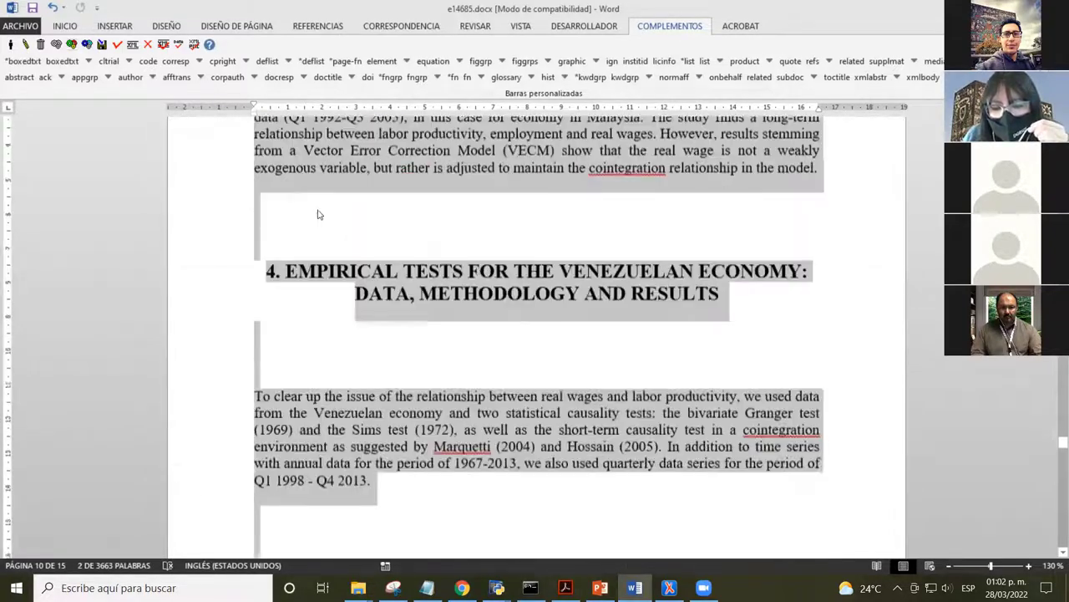
key("shift+Down")
key("shift+Down")
key("shift+Down")
key("shift+Down")
key("shift+Down")
key("shift+Down")
key("shift+Down")
key("shift+Down")
key("shift+Down")
key("shift+Down")
key("shift+Down")
key("shift+Down")
key("shift+Down")
key("shift+Down")
key("shift+Down")
key("shift+Down")
key("shift+Down")
key("shift+Down")
key("shift+Down")
key("shift+Down")
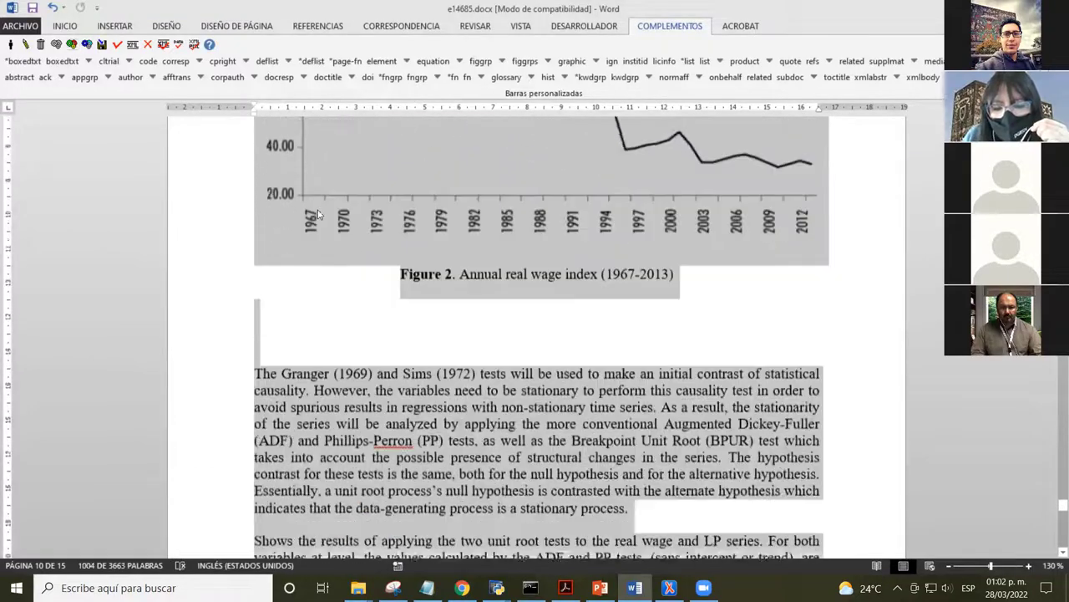
key("shift+Down")
key("shift+Down")
key("shift+Down")
key("shift+Down")
key("shift+Down")
key("shift+Down")
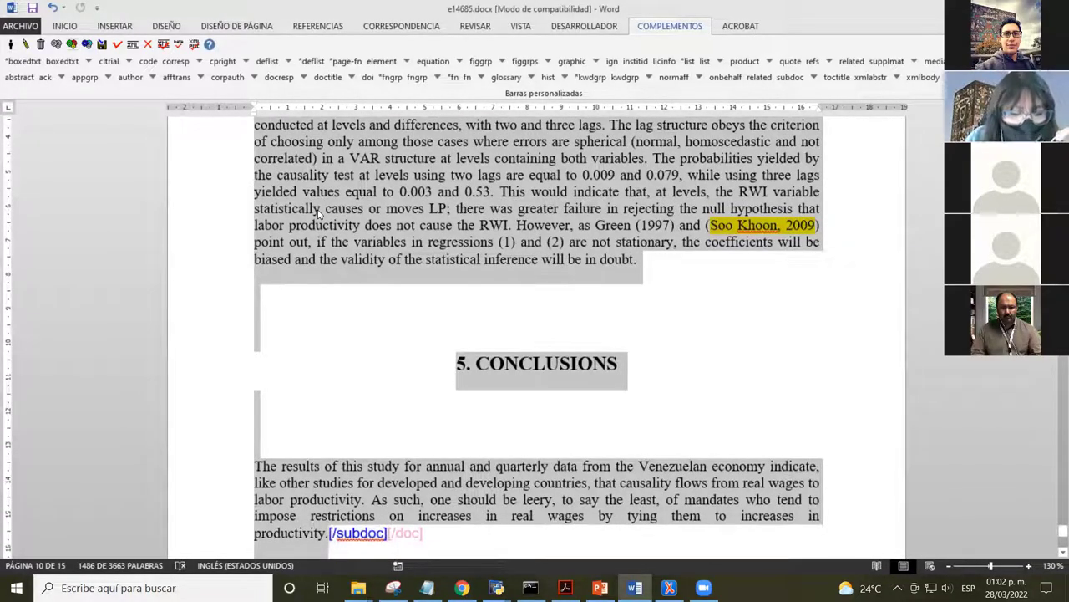
scroll(393, 293, "down", 5)
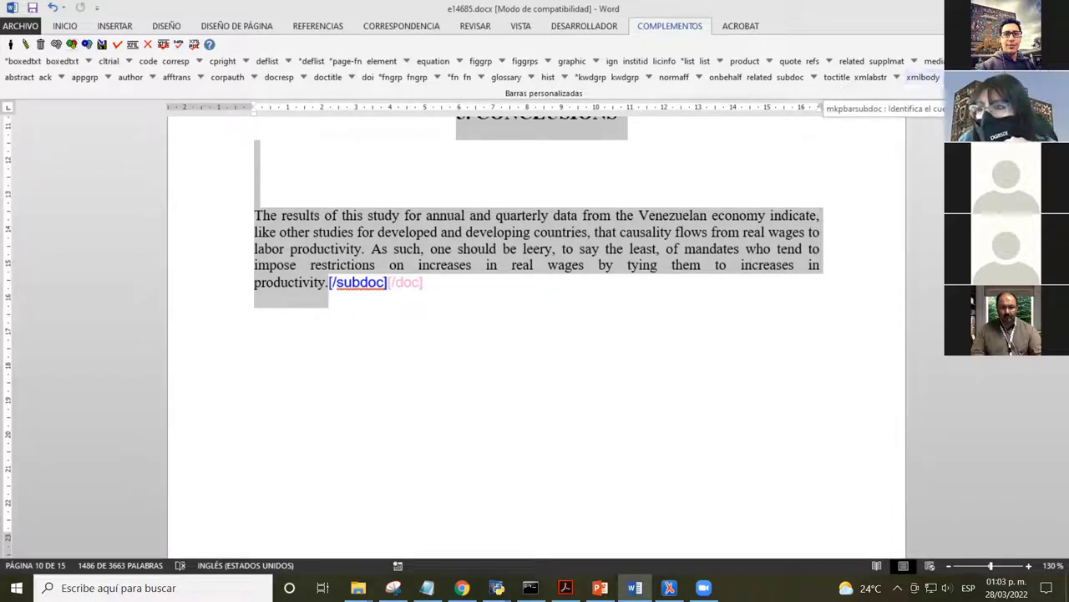
left_click(921, 78)
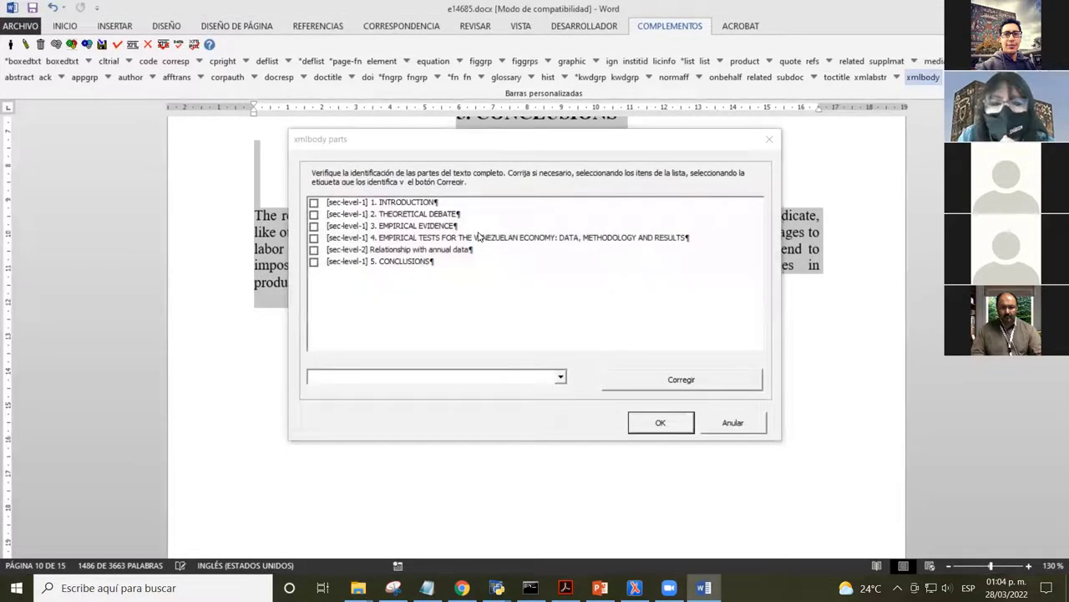
left_click(400, 149)
left_click_drag(400, 149, 401, 123)
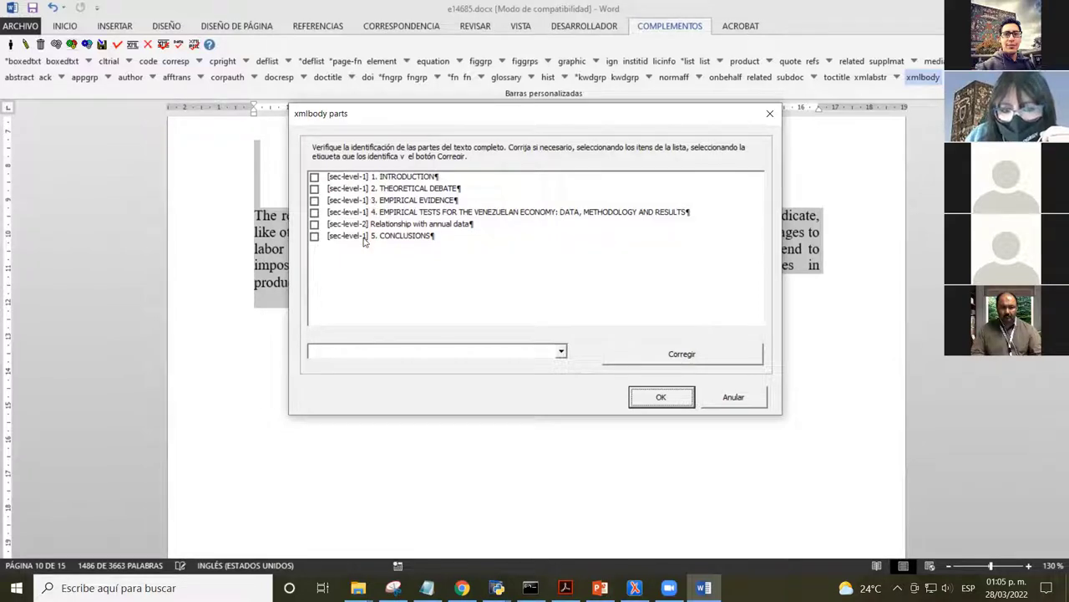
- Assign the type [sec-level-1] to 1. INTRODUCTION among the xmlbody parts and apply the correction
left_click(354, 179)
left_click(315, 177)
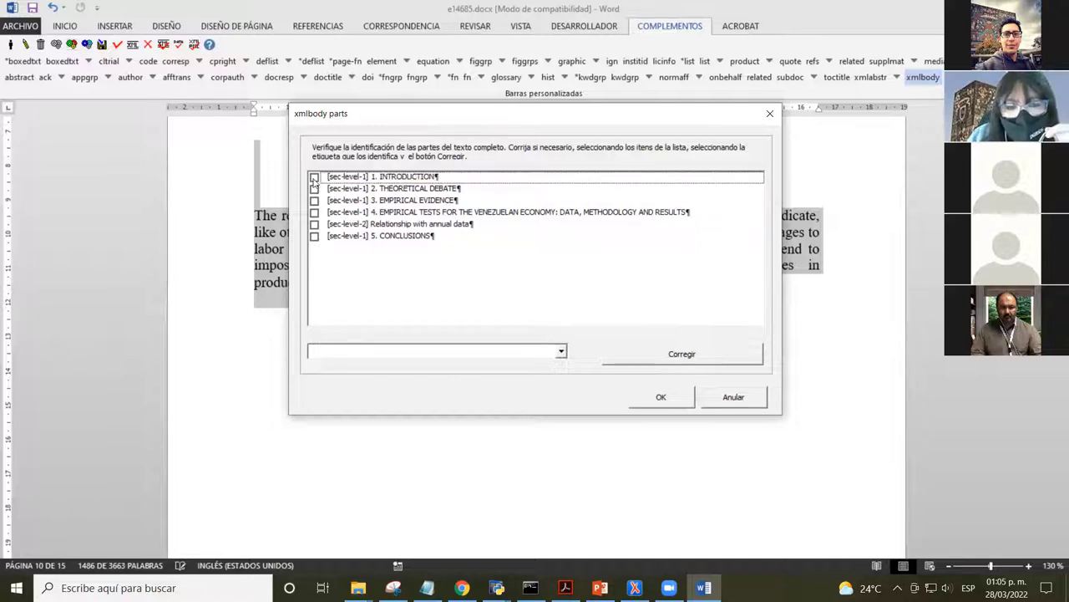
left_click(315, 177)
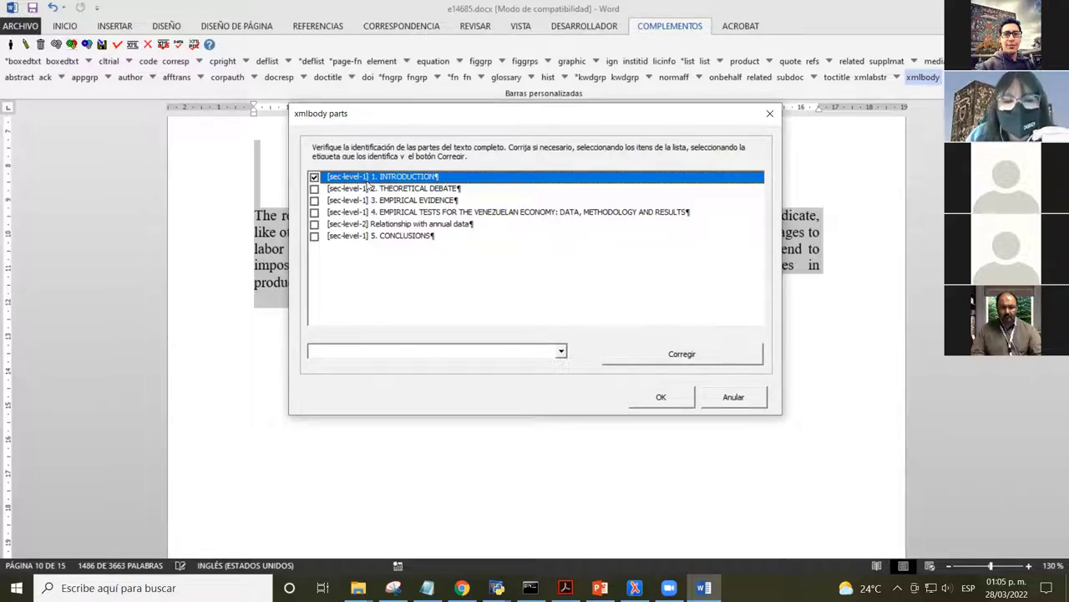
left_click(561, 352)
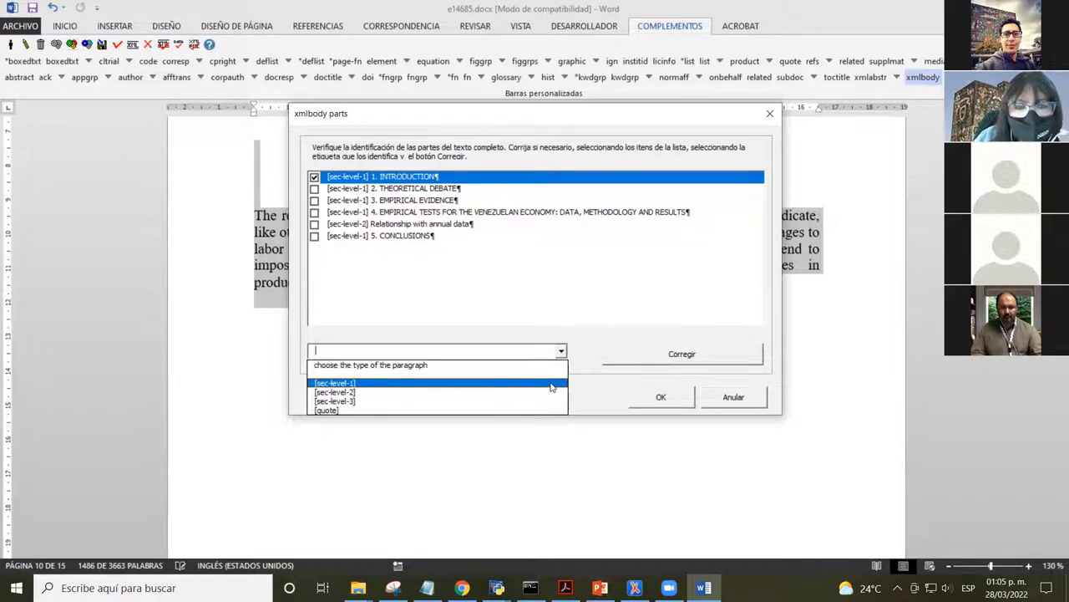
left_click(552, 383)
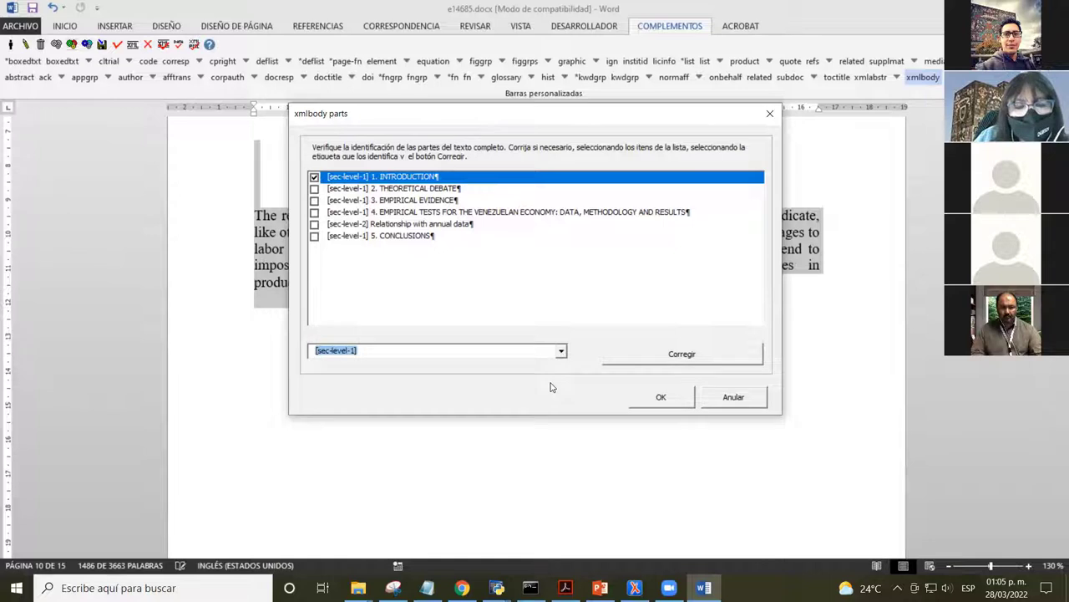
left_click(701, 357)
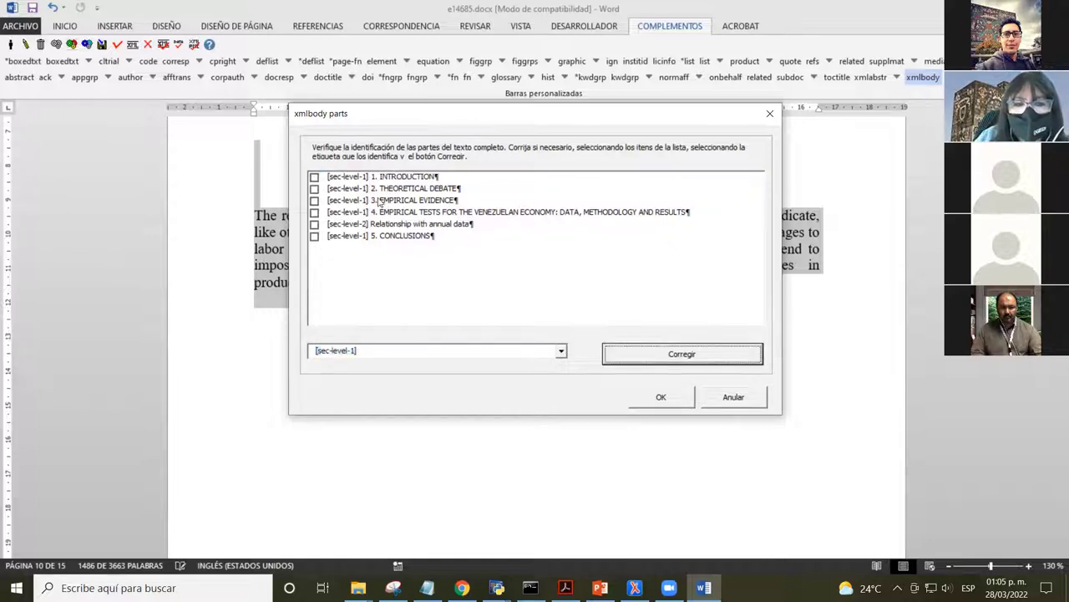
- Change the part Relationship with annual data to [sec-level-1] and apply the correction
left_click(314, 224)
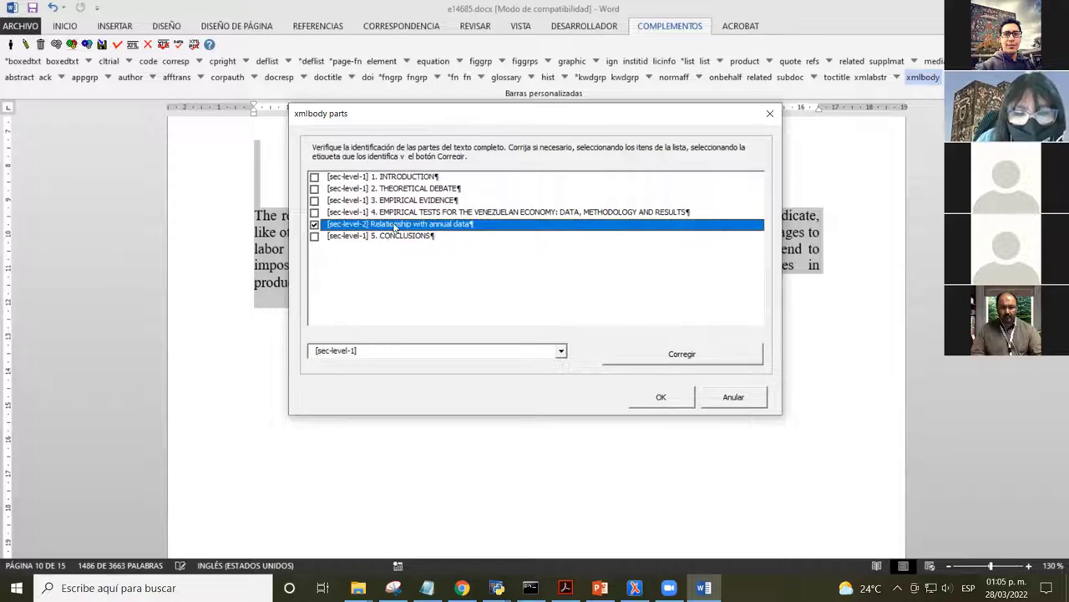
left_click(560, 352)
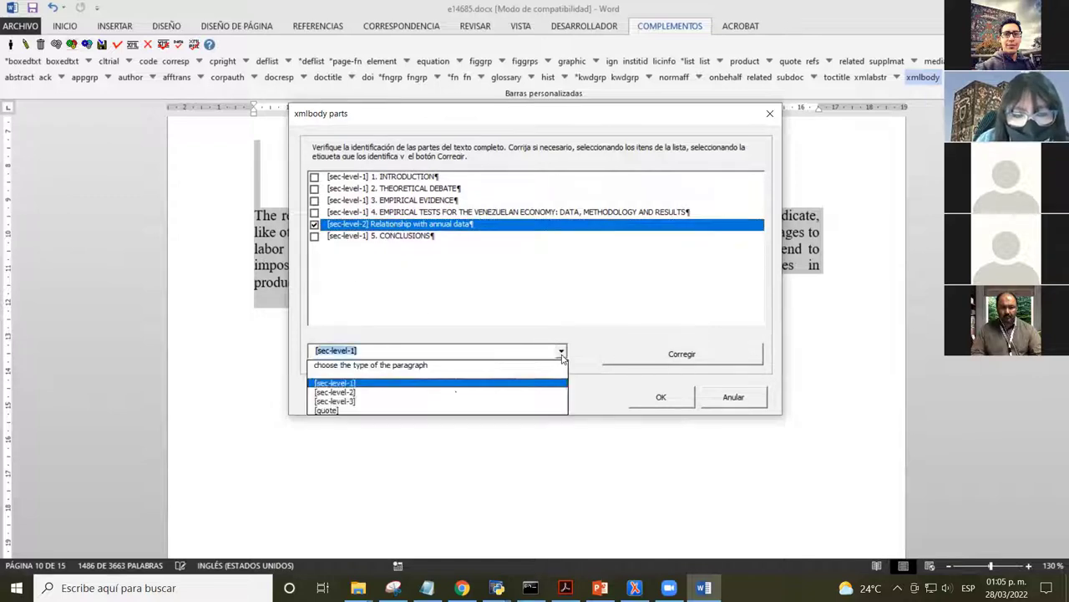
left_click(409, 383)
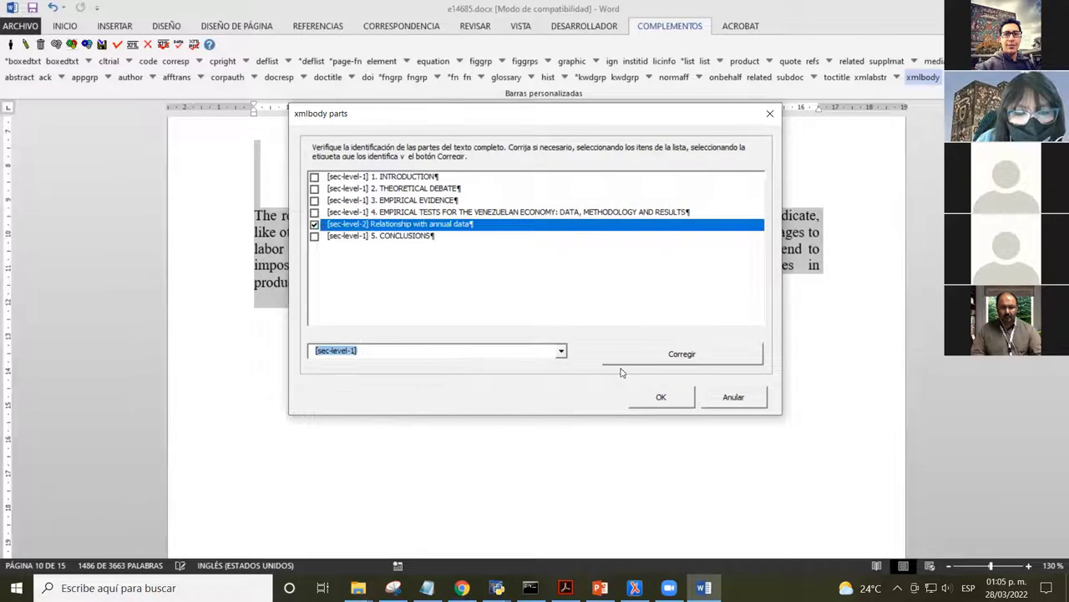
left_click(682, 354)
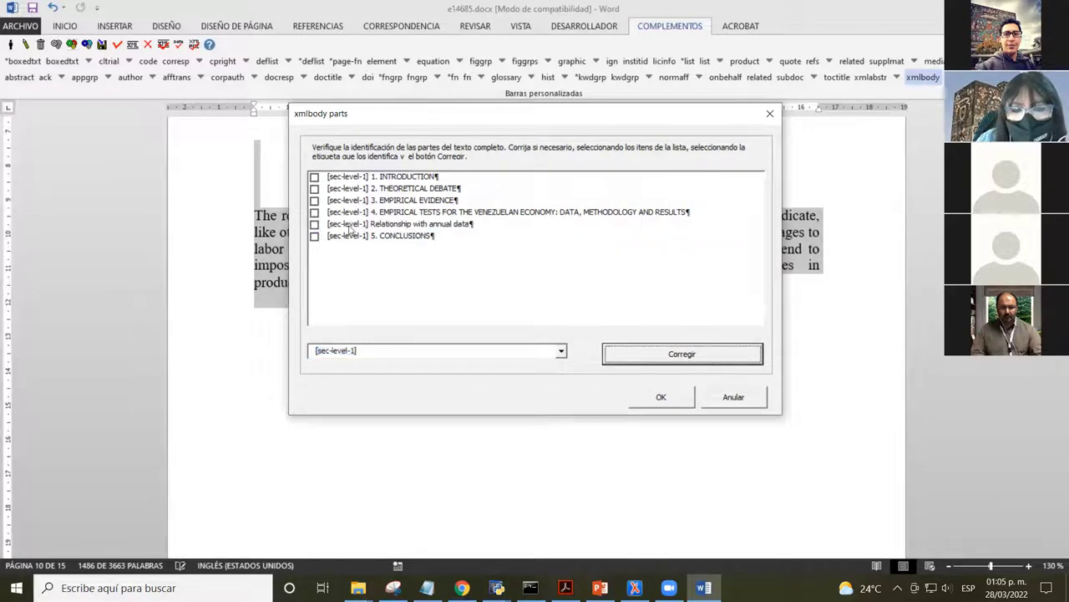
- Set the part Relationship with annual data to [sec-level-2], apply the correction and accept the xmlbody parts
left_click(314, 224)
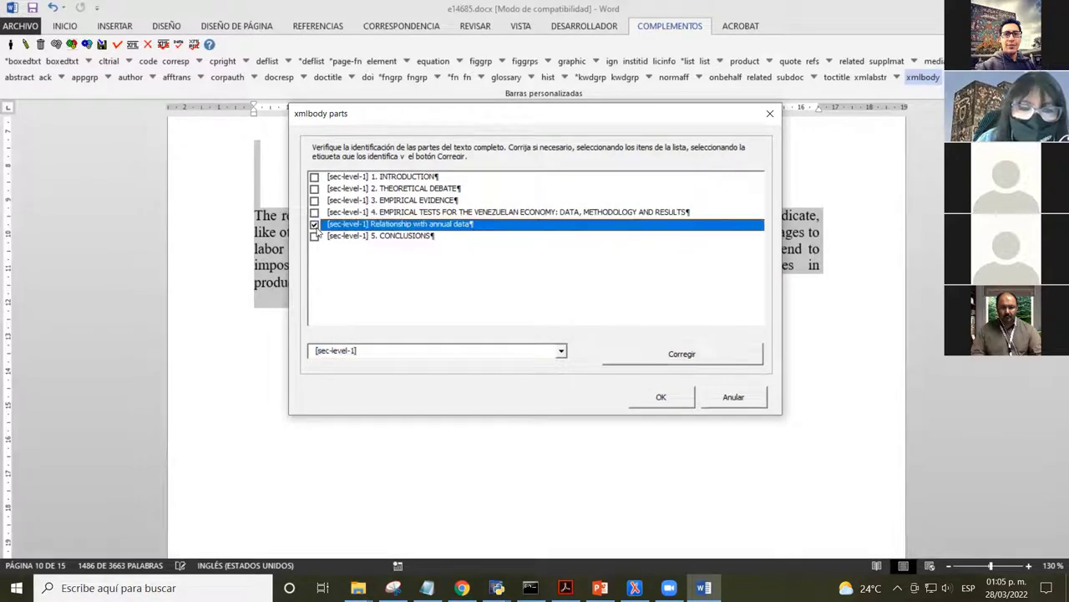
left_click(561, 351)
left_click(396, 394)
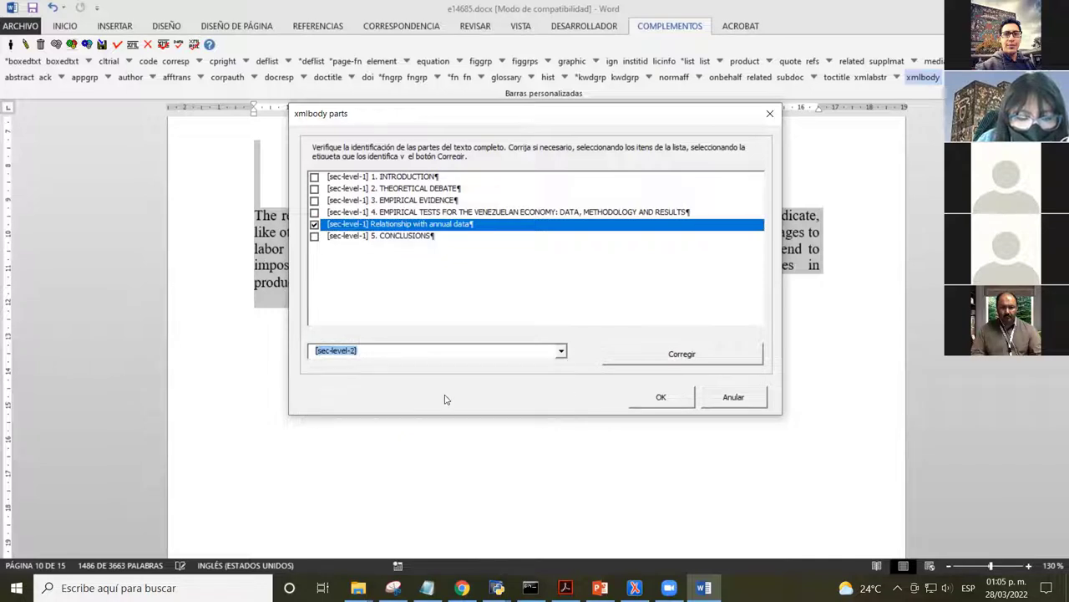
left_click(648, 359)
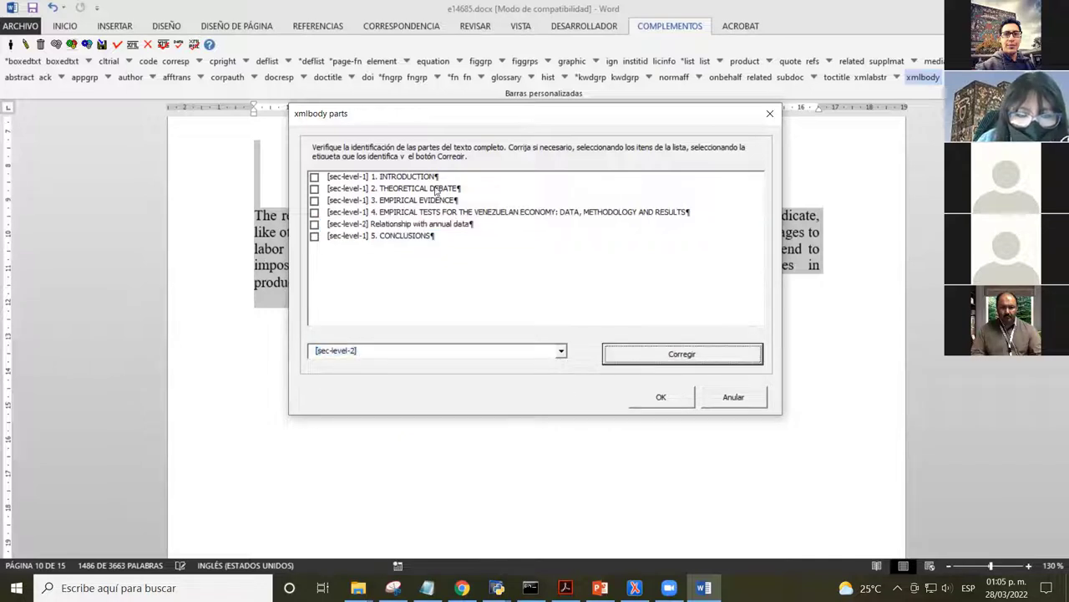
left_click(562, 351)
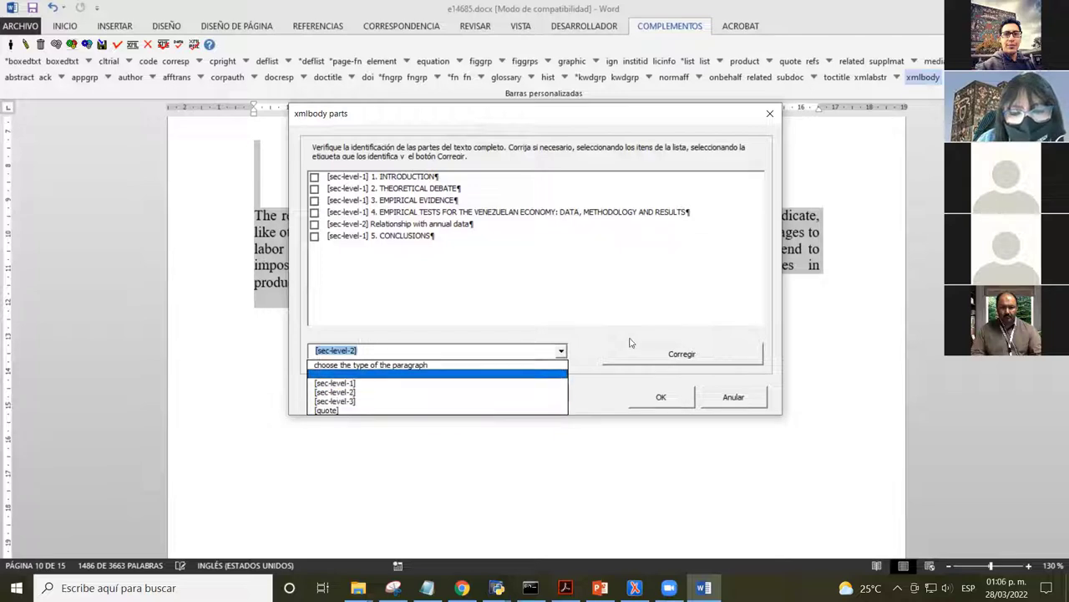
left_click(567, 346)
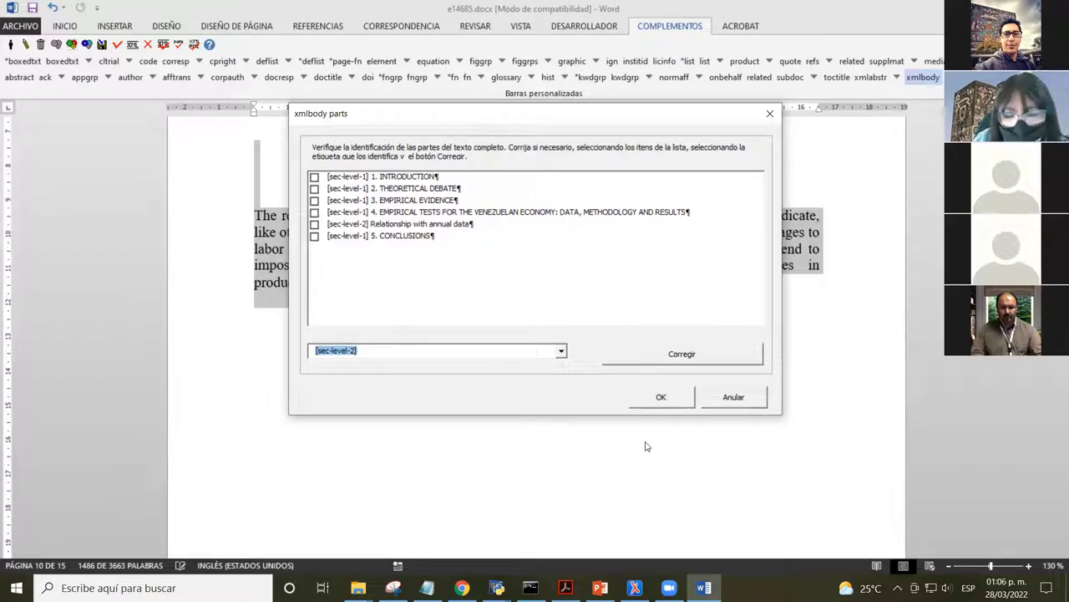
left_click(662, 397)
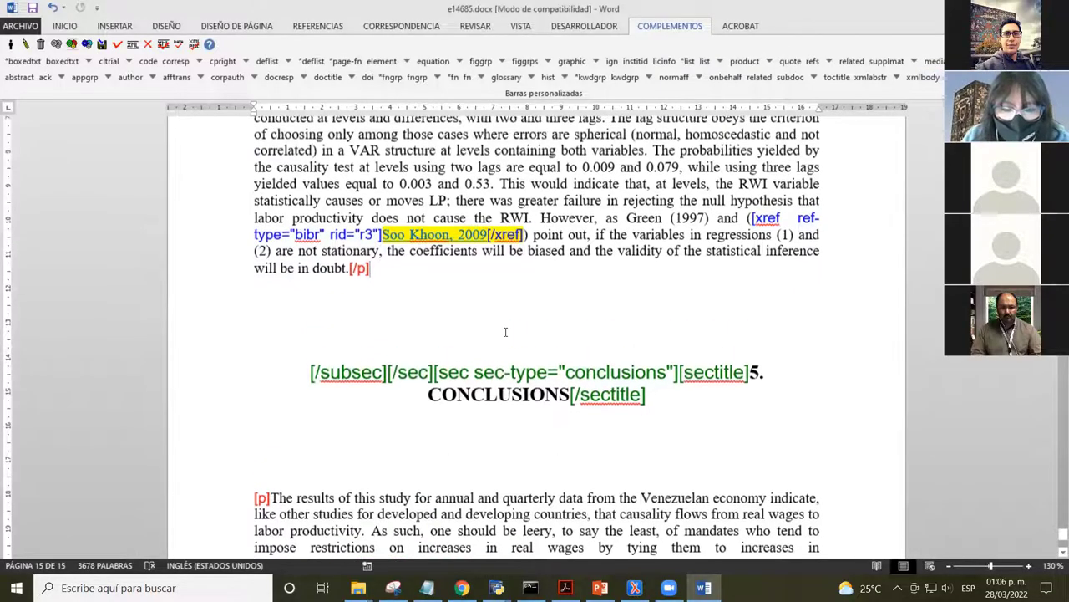
- Examine the xmlbody, section and paragraph tags from the Conclusions back to the Introduction and on to 2. THEORETICAL DEBATE
scroll(580, 367, "up", 20)
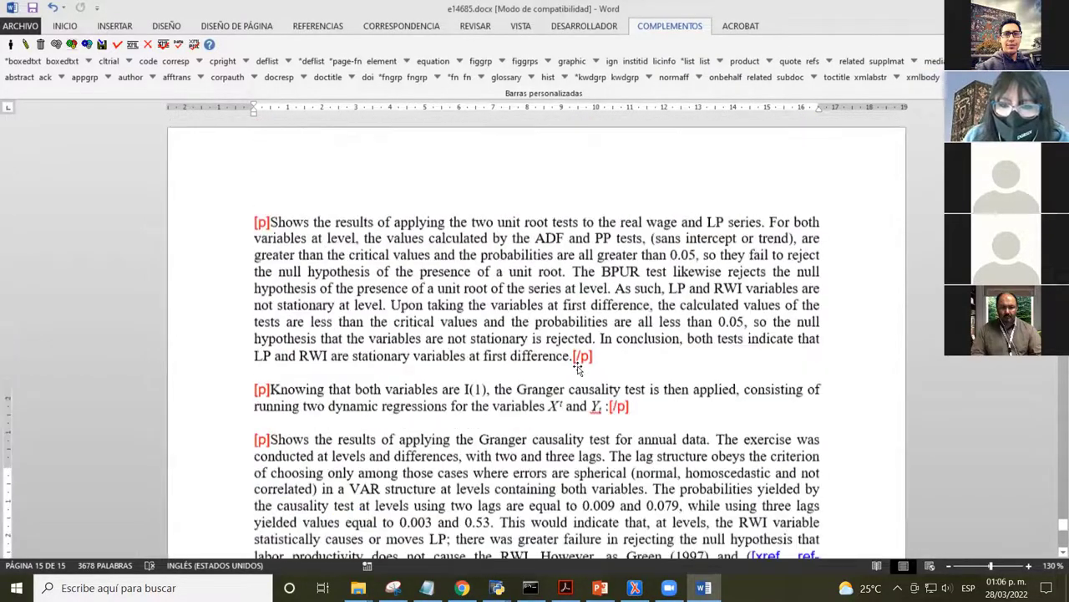
scroll(580, 365, "up", 20)
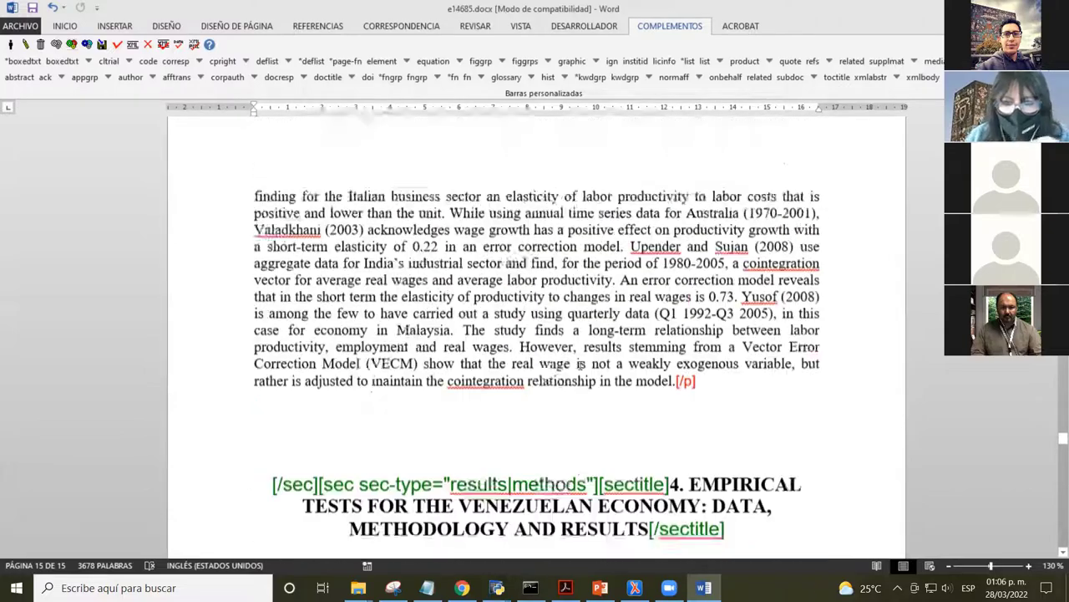
scroll(580, 365, "up", 8)
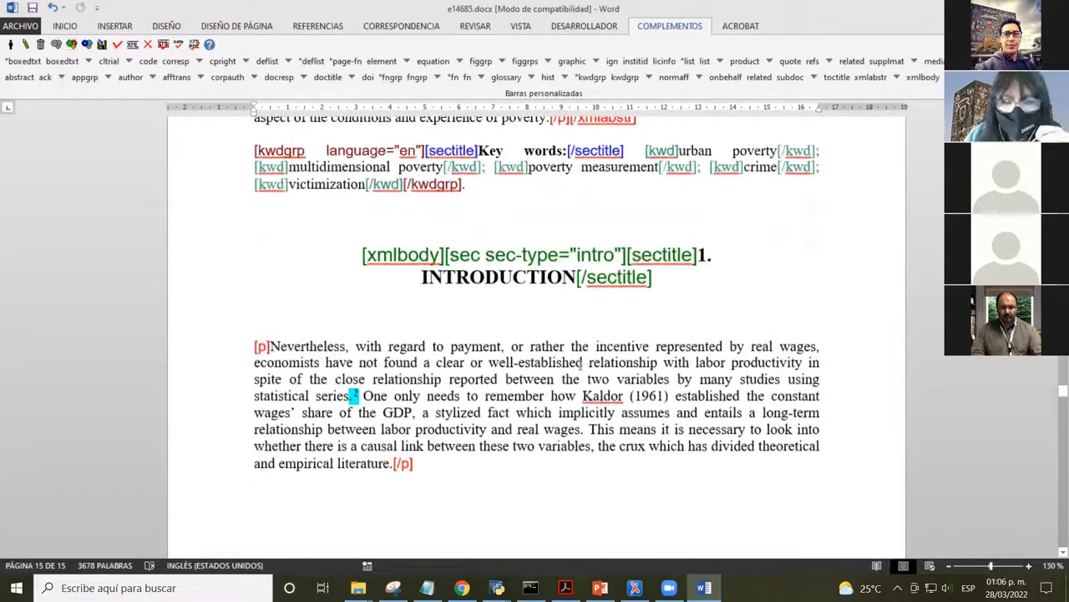
scroll(403, 212, "down", 8)
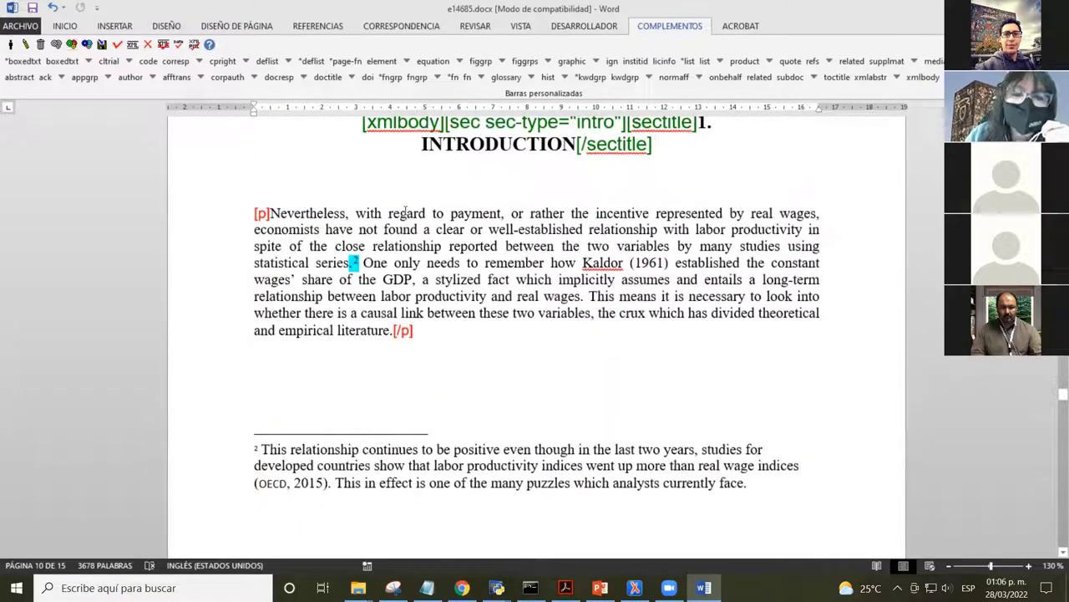
scroll(449, 238, "down", 5)
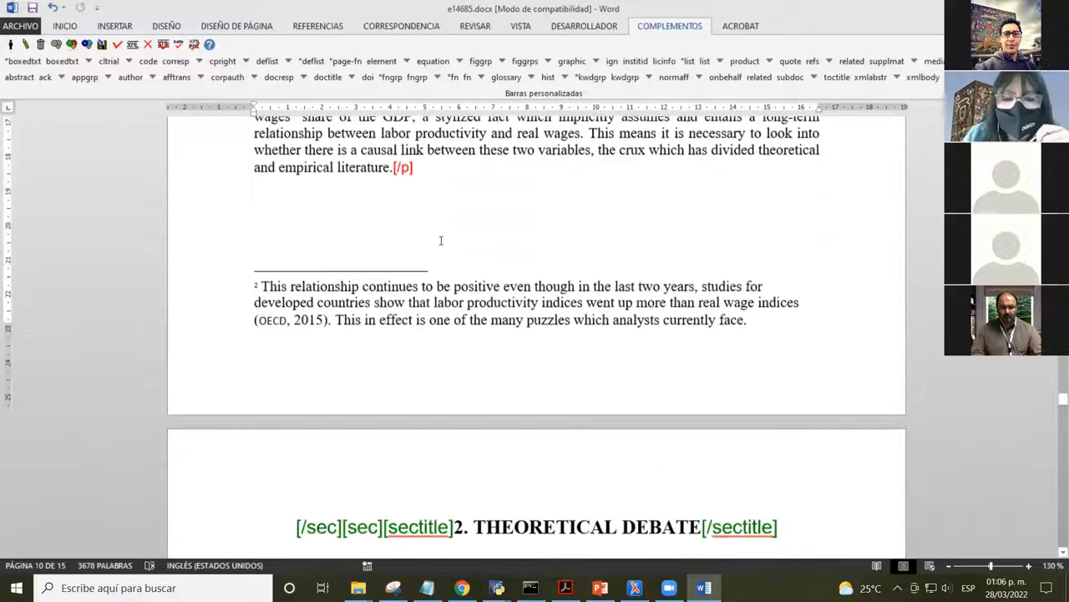
scroll(450, 227, "up", 5)
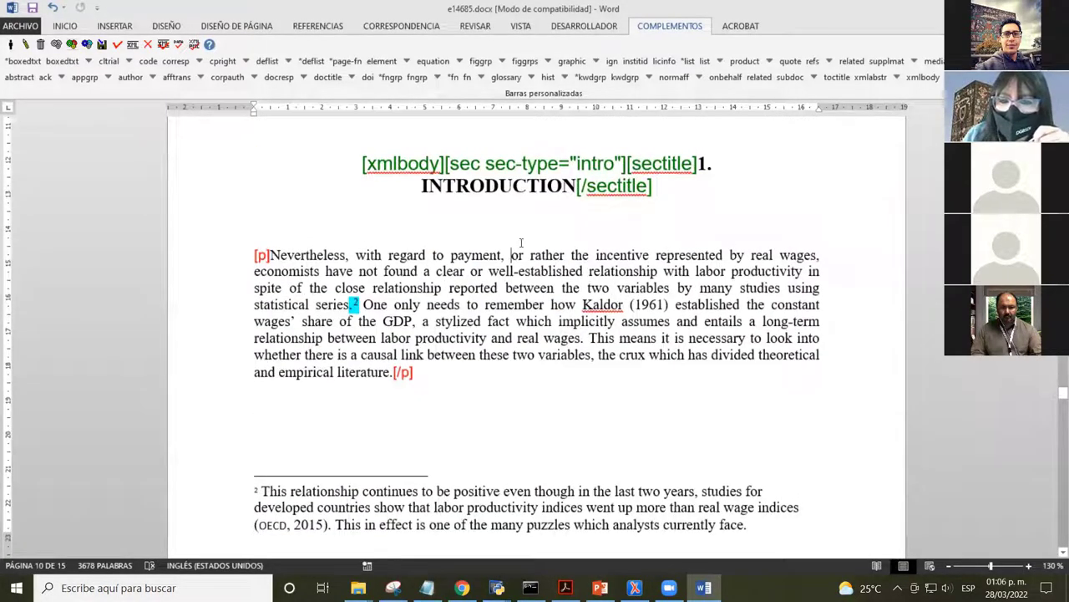
scroll(409, 217, "up", 1)
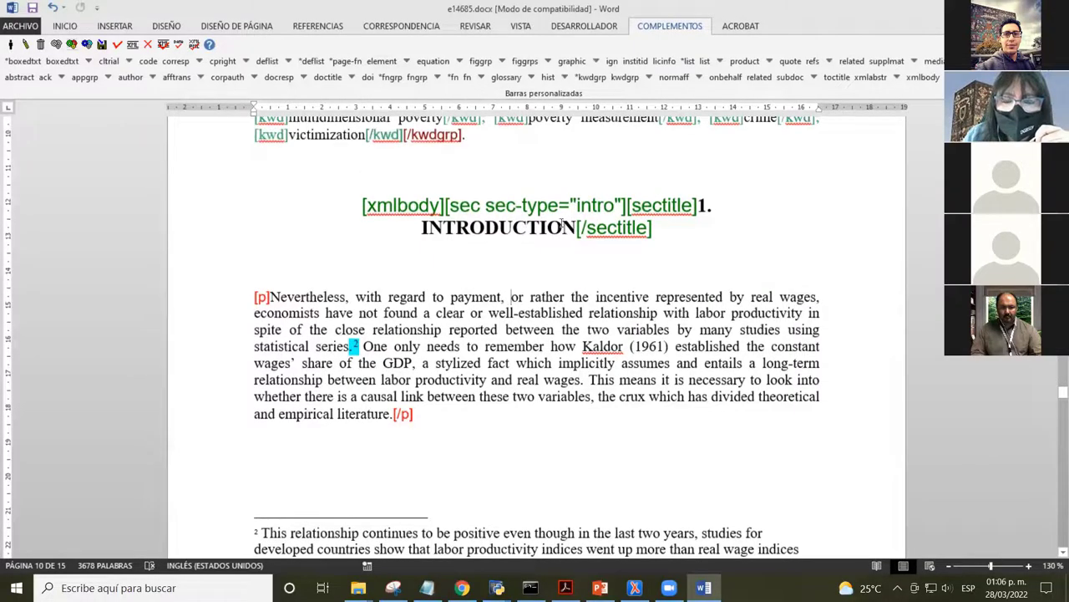
scroll(518, 234, "down", 9)
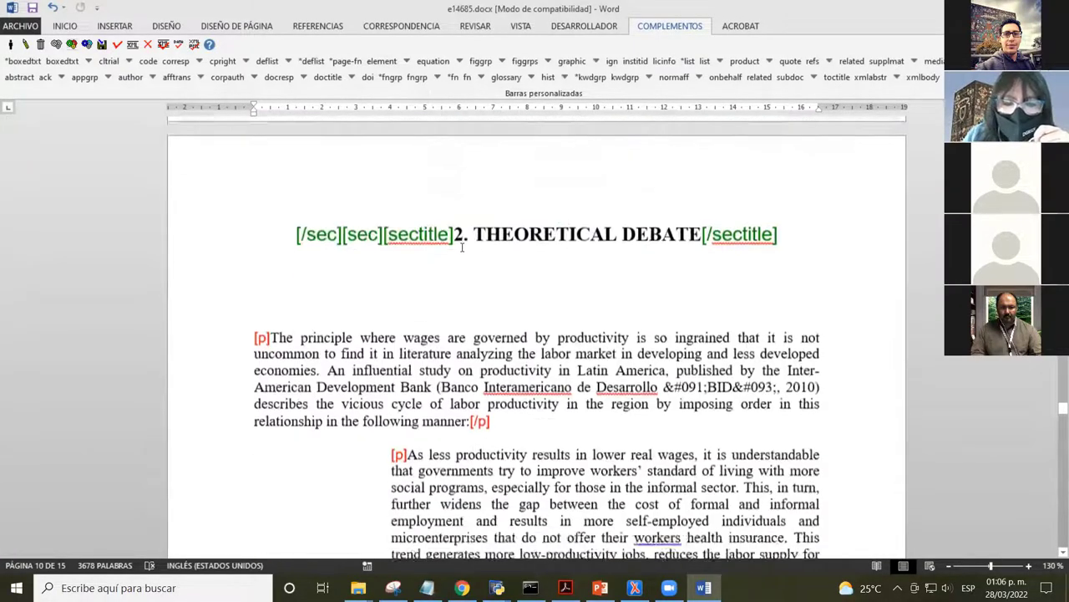
- Tag the indented paragraph starting "As less productivity results in lower real wages" under 2. THEORETICAL DEBATE as a quote
scroll(463, 249, "up", 4)
scroll(387, 245, "down", 4)
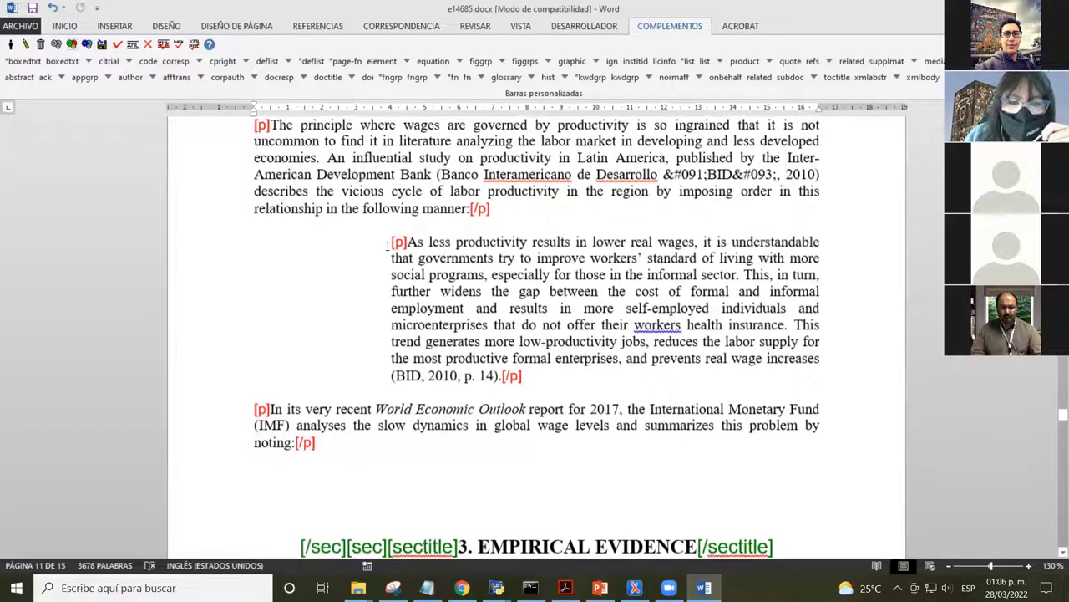
triple_click(430, 261)
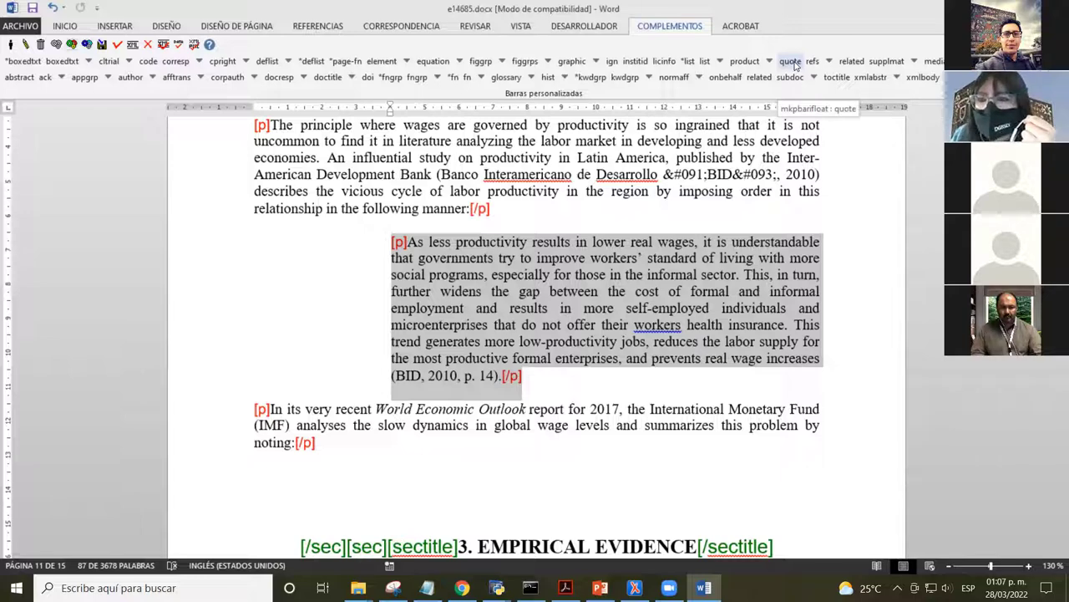
left_click(792, 64)
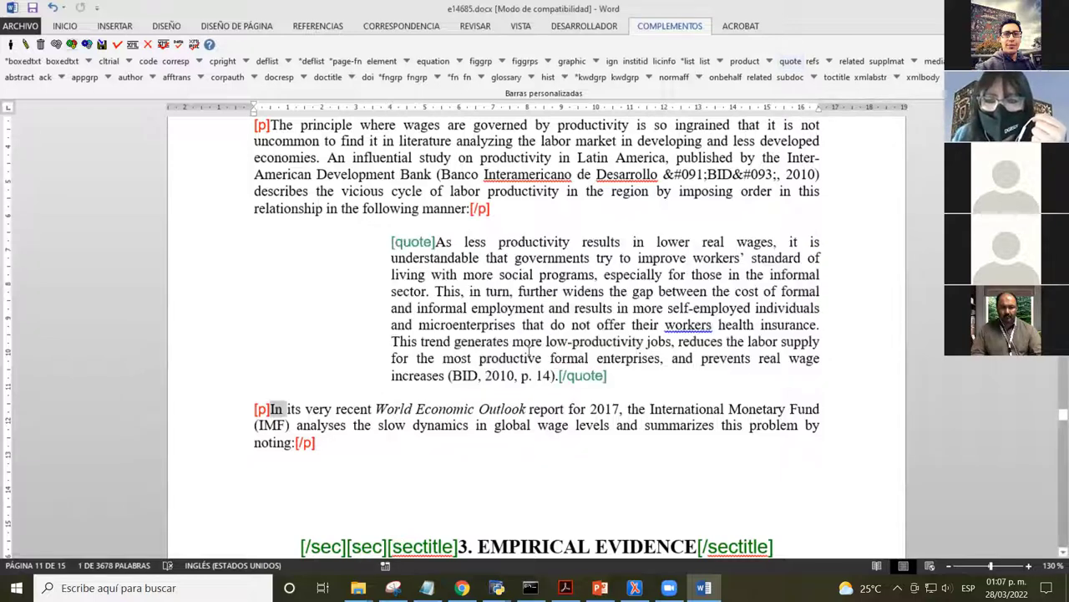
left_click(547, 259)
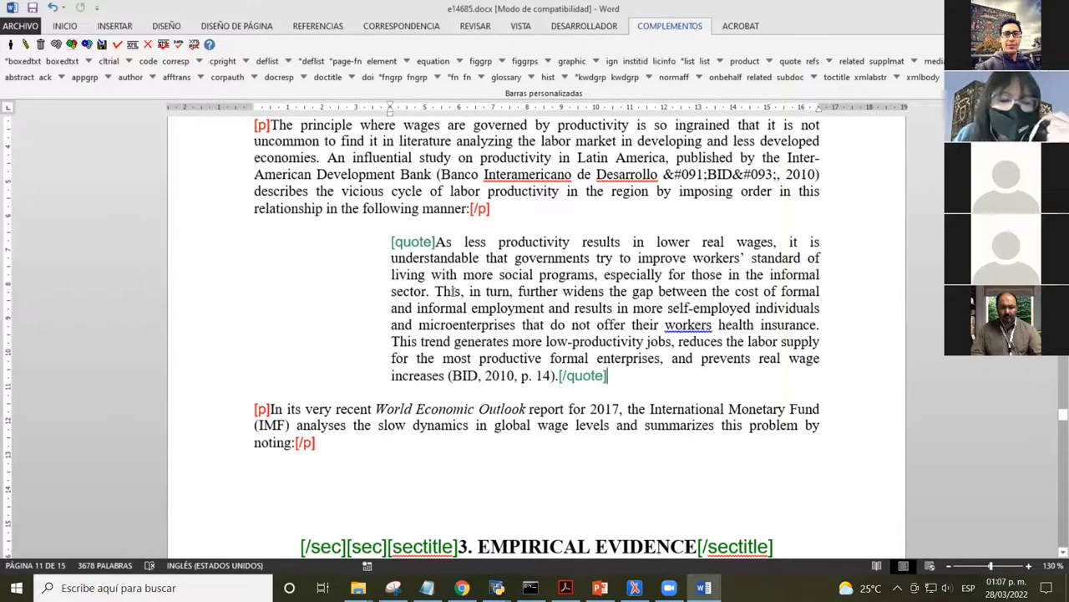
- Examine the section, paragraph and xref tags from 3. EMPIRICAL EVIDENCE through section 4 and its list and figure references
scroll(452, 291, "down", 3)
scroll(434, 258, "down", 4)
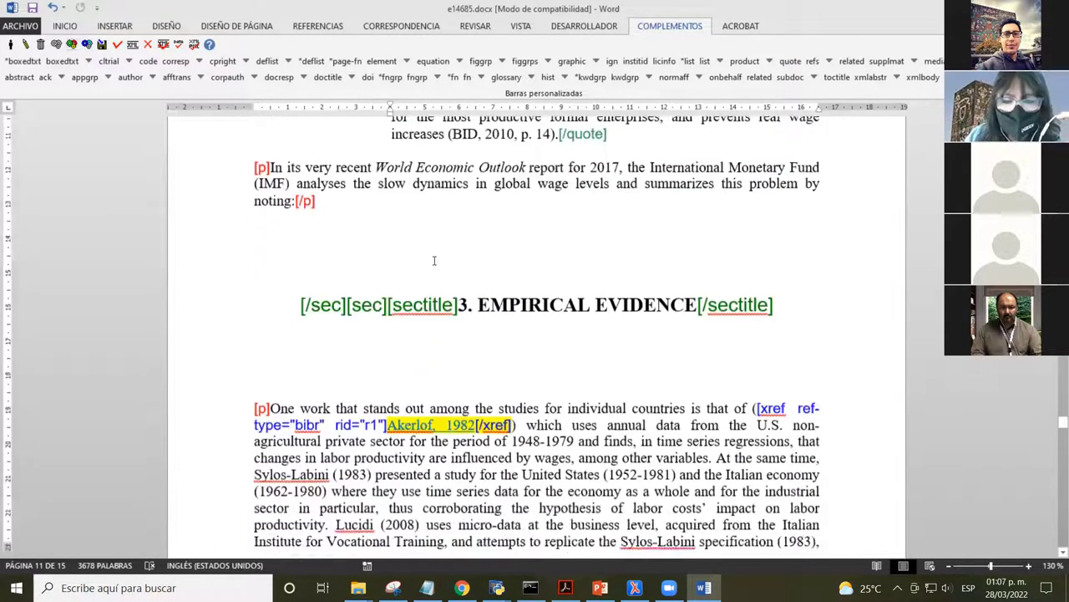
left_click(467, 171)
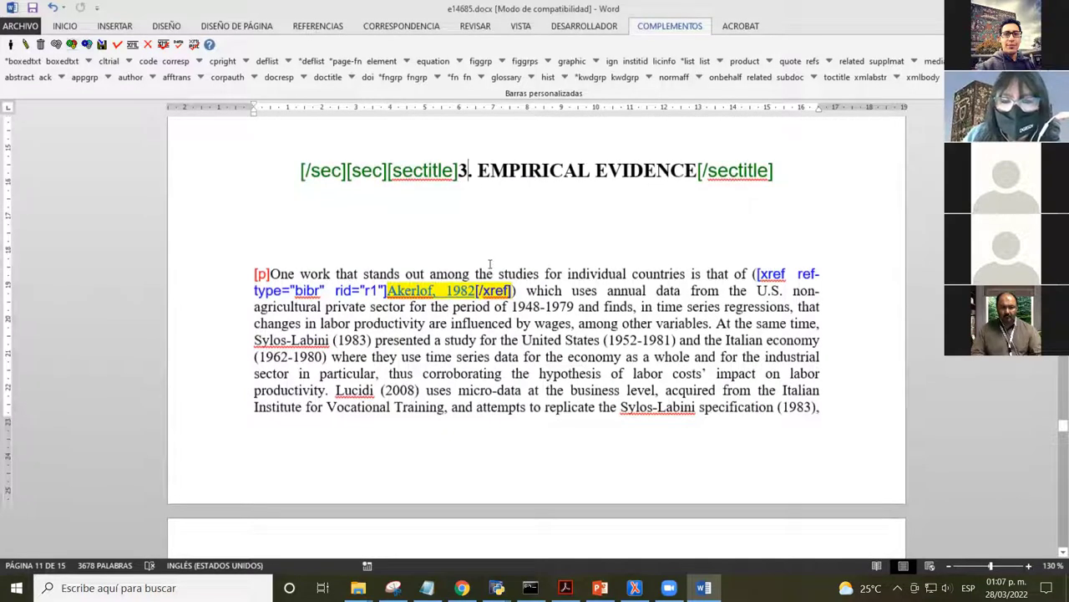
scroll(512, 224, "down", 1)
scroll(501, 251, "down", 1)
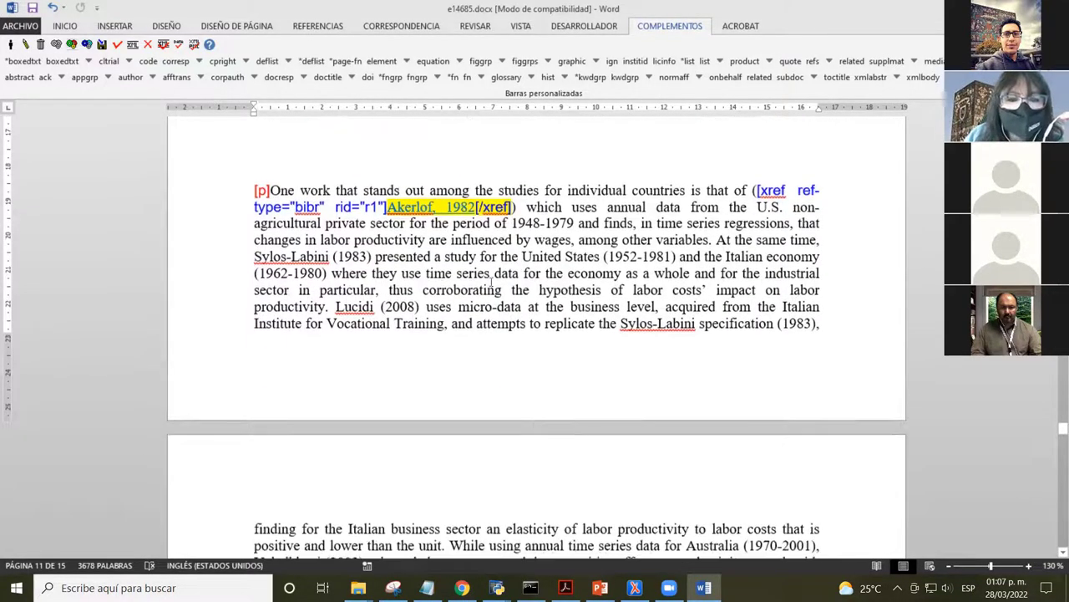
double_click(409, 206)
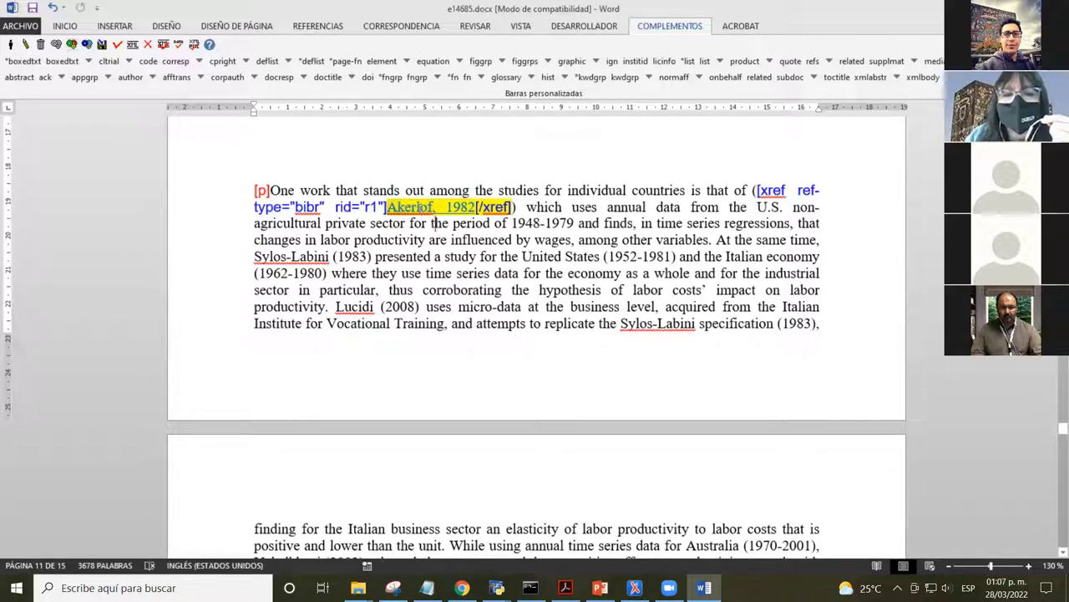
left_click(368, 210)
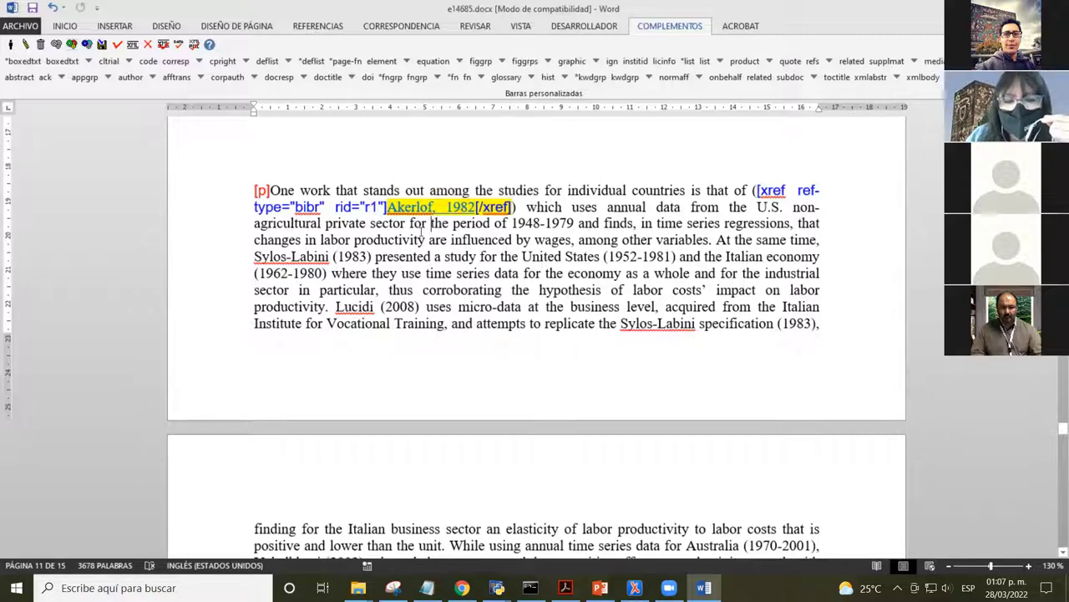
scroll(455, 242, "down", 5)
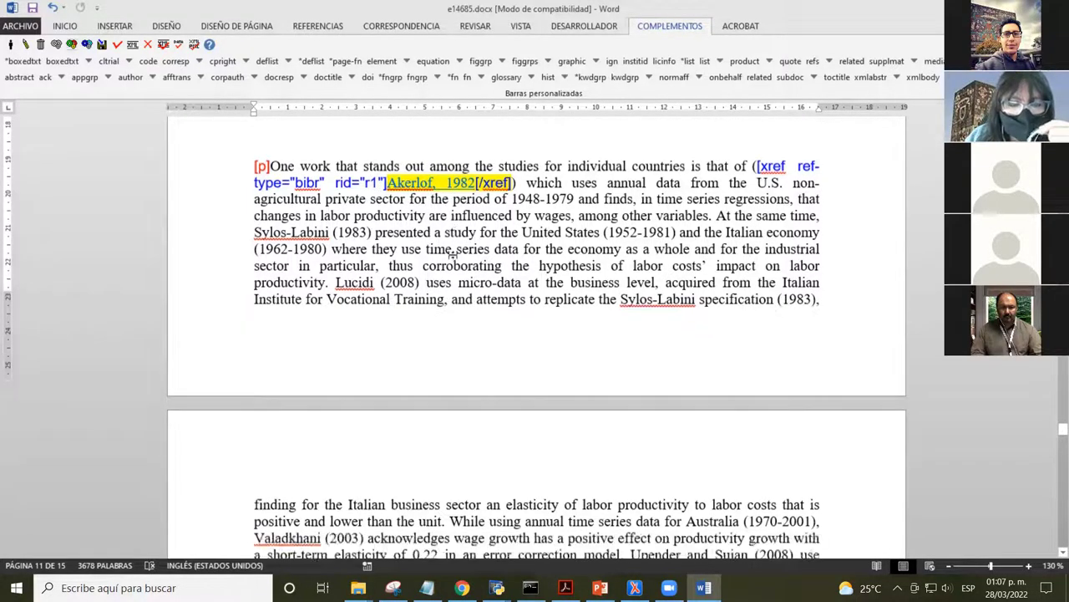
scroll(455, 259, "down", 3)
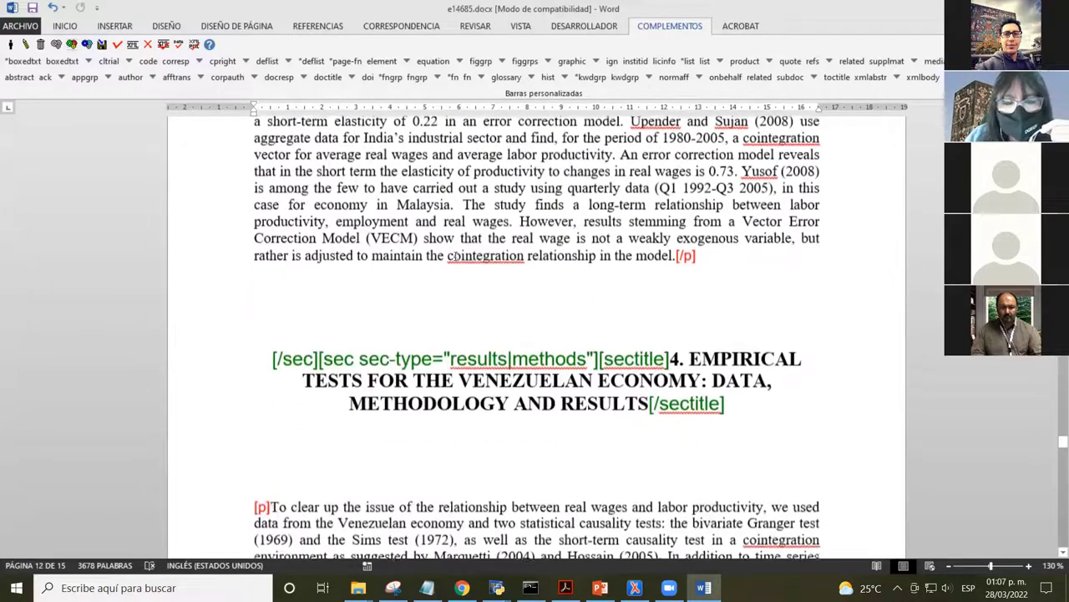
scroll(456, 257, "up", 10)
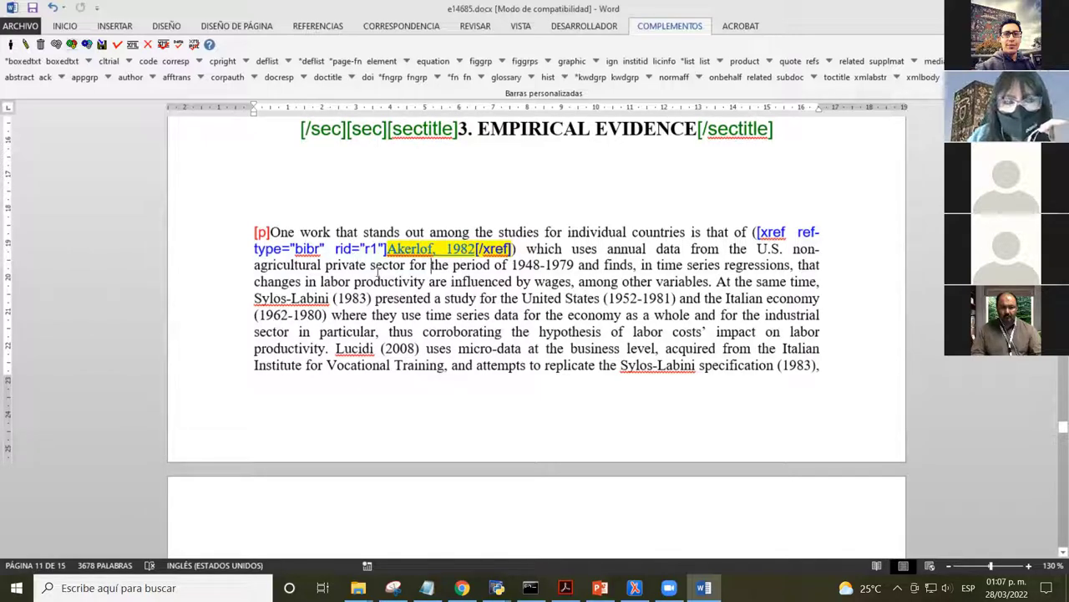
scroll(379, 272, "down", 15)
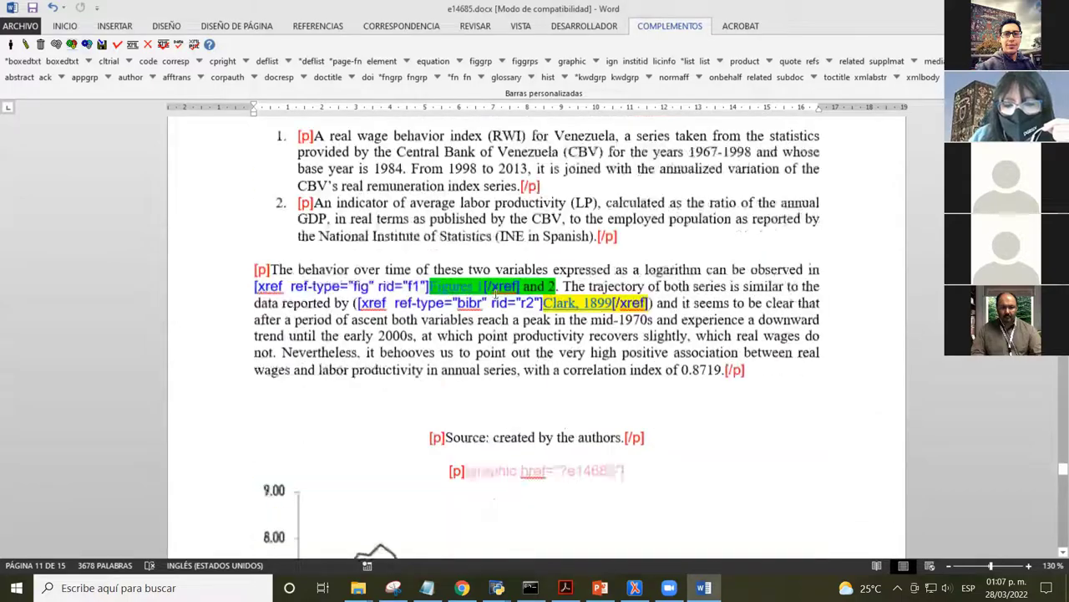
scroll(499, 294, "down", 15)
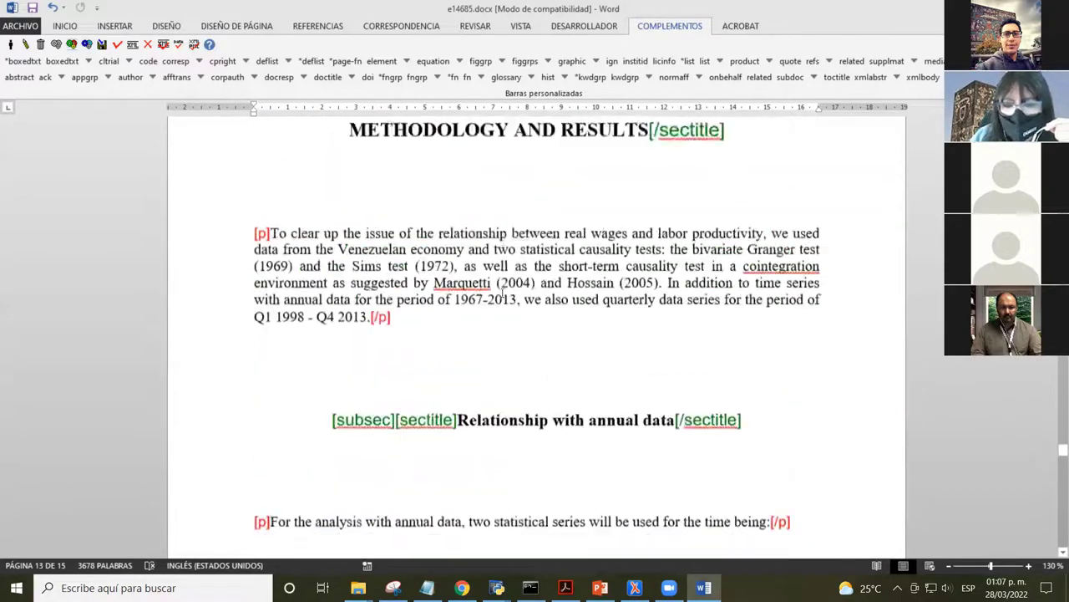
scroll(501, 295, "up", 15)
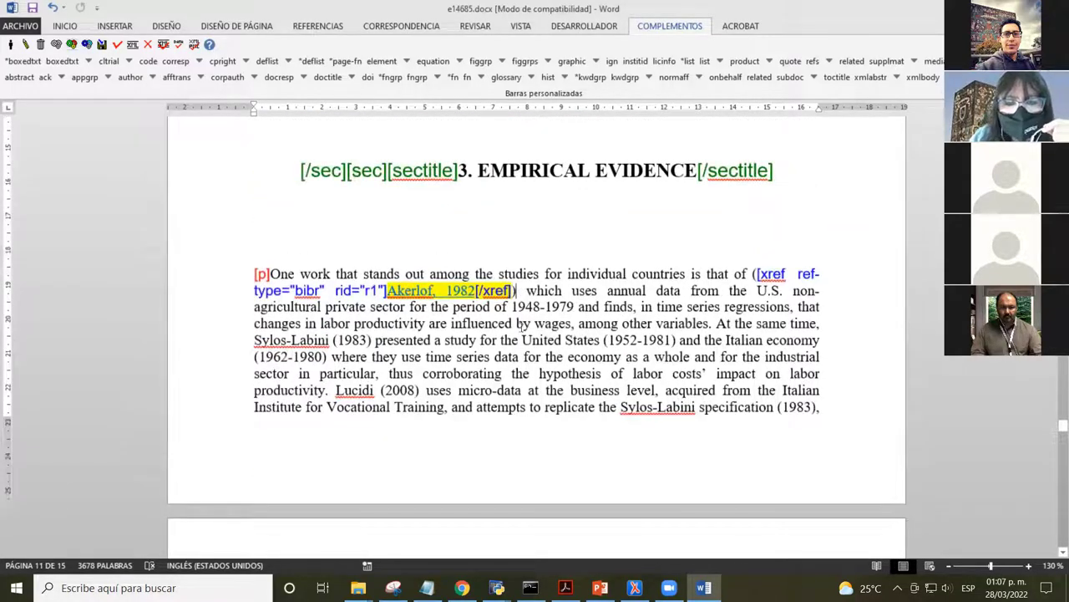
- Examine the rid attribute and linked text of the 1982 bibliographic xref in the first paragraph of 3. EMPIRICAL EVIDENCE
left_click_drag(362, 290, 476, 290)
double_click(397, 290)
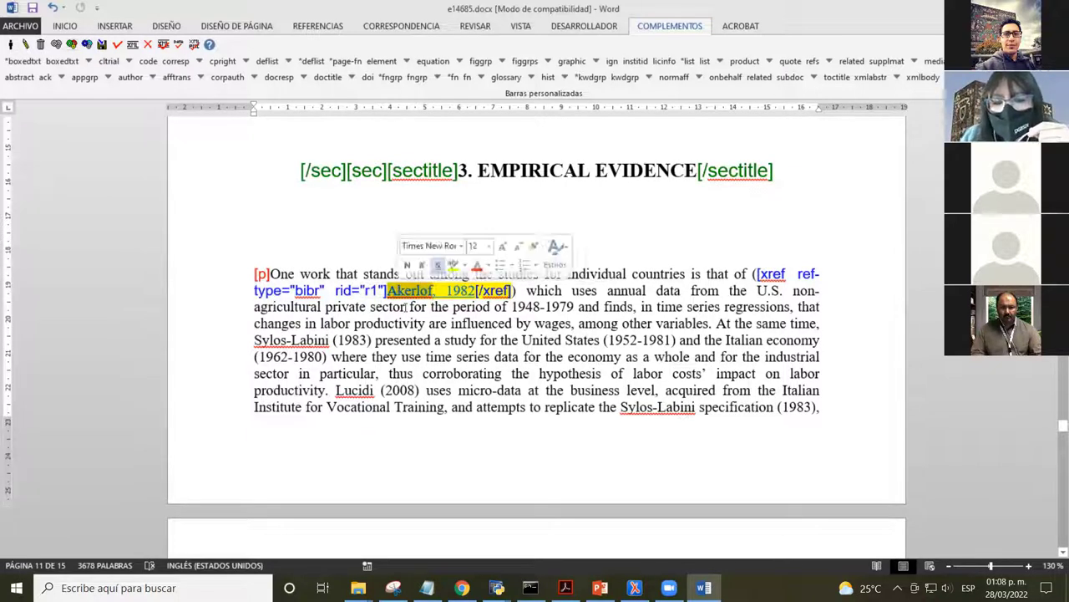
left_click(501, 321)
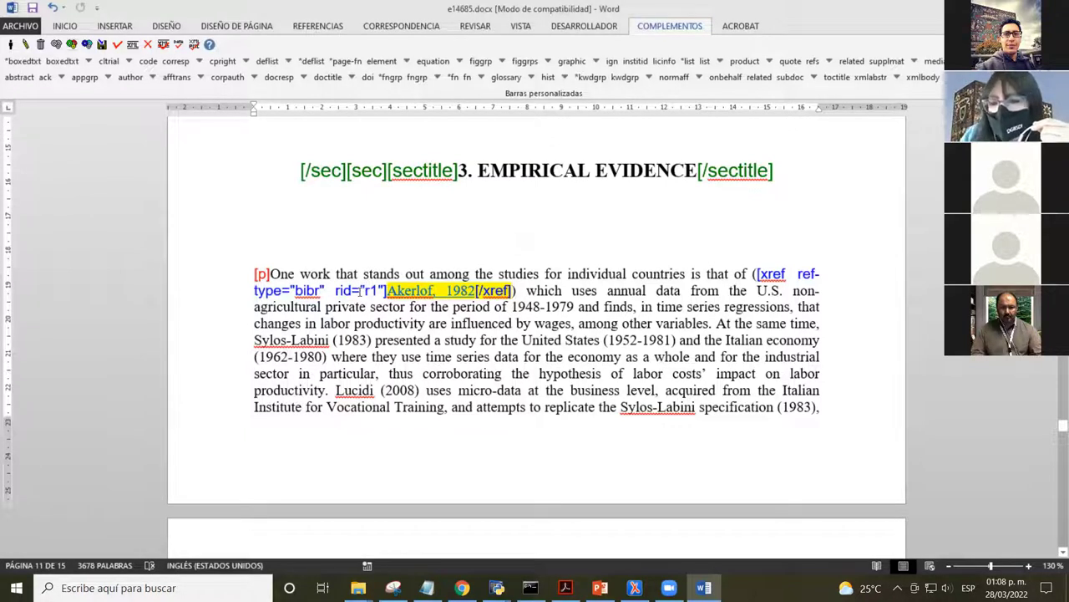
double_click(362, 290)
left_click(383, 291)
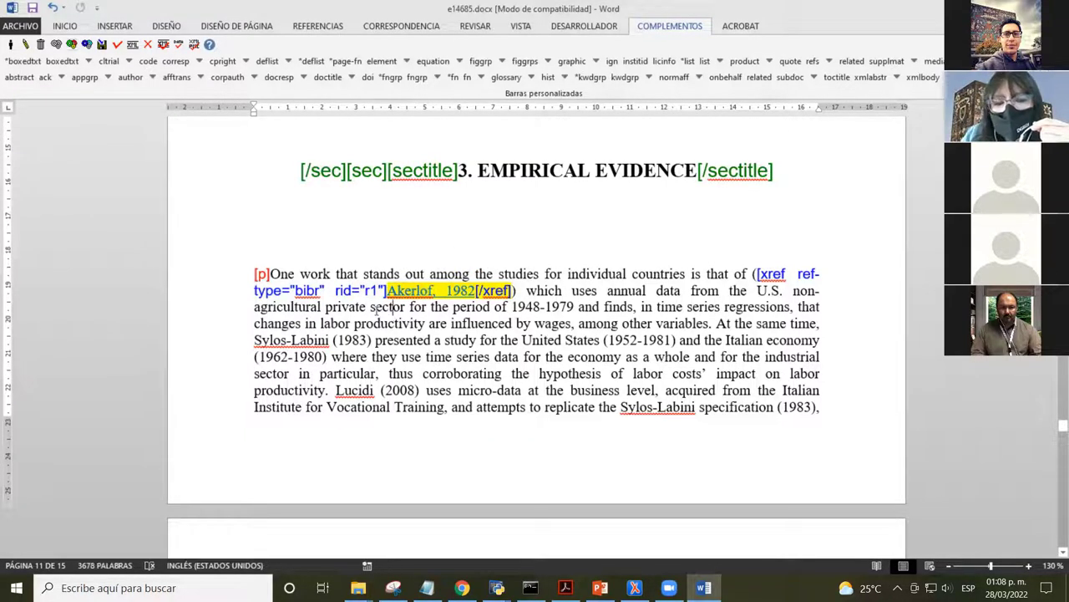
left_click_drag(349, 291, 476, 292)
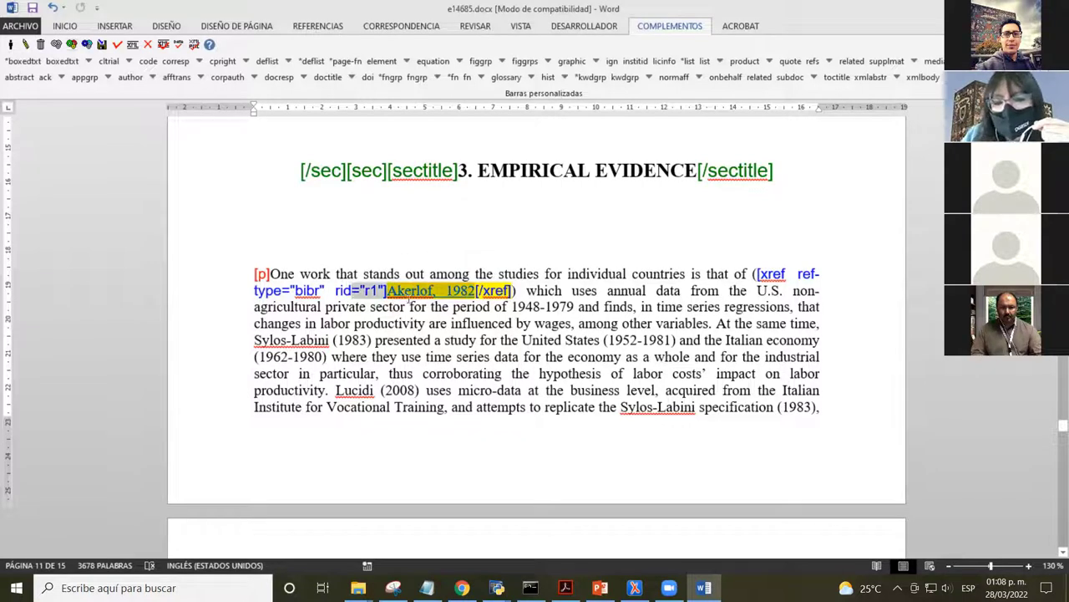
left_click(407, 307)
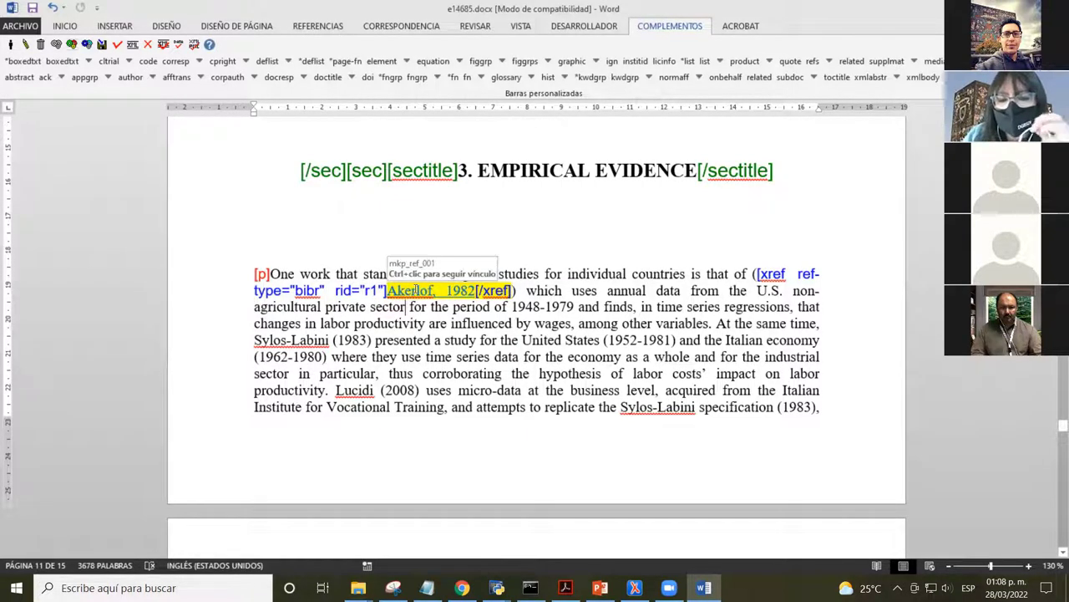
- Review the tags of section 4, the subsection Relationship with annual data, its numbered paragraphs and the figure reference
scroll(384, 274, "down", 4)
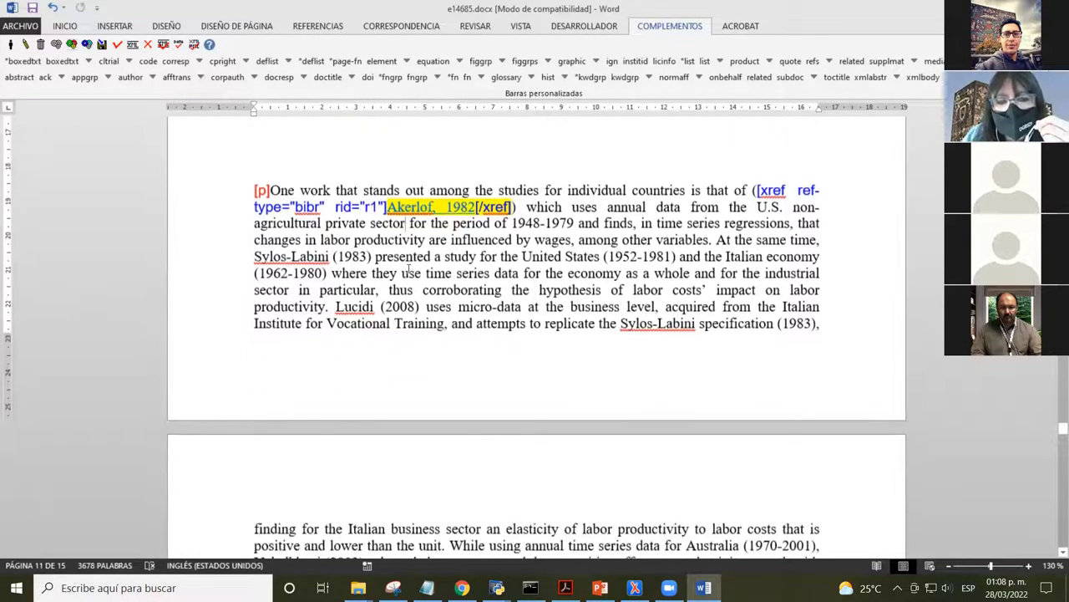
scroll(408, 268, "down", 12)
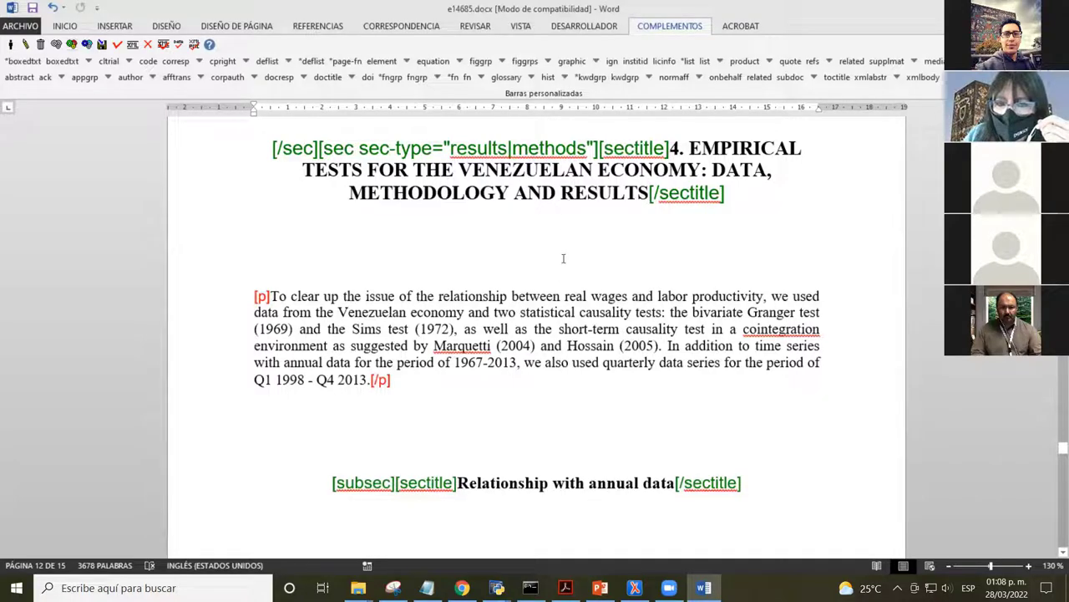
scroll(564, 204, "down", 6)
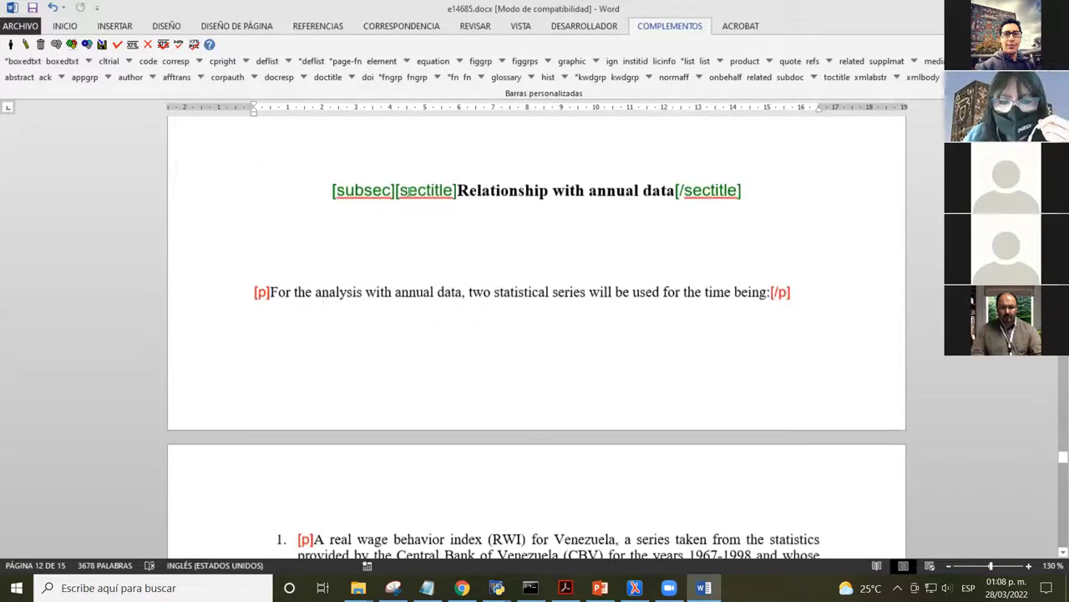
double_click(512, 190)
scroll(424, 215, "down", 7)
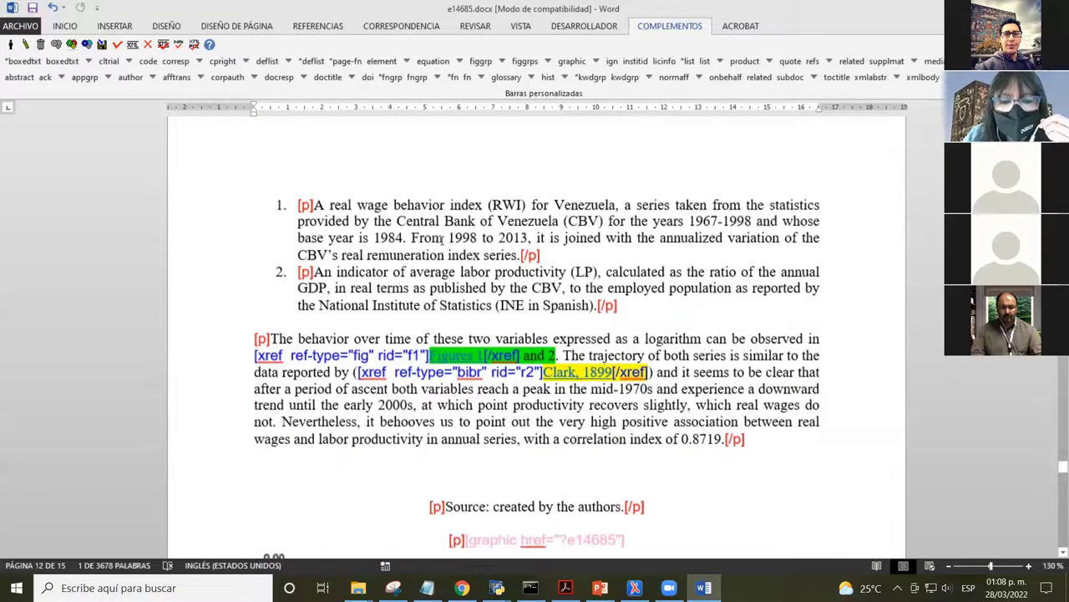
scroll(462, 201, "down", 3)
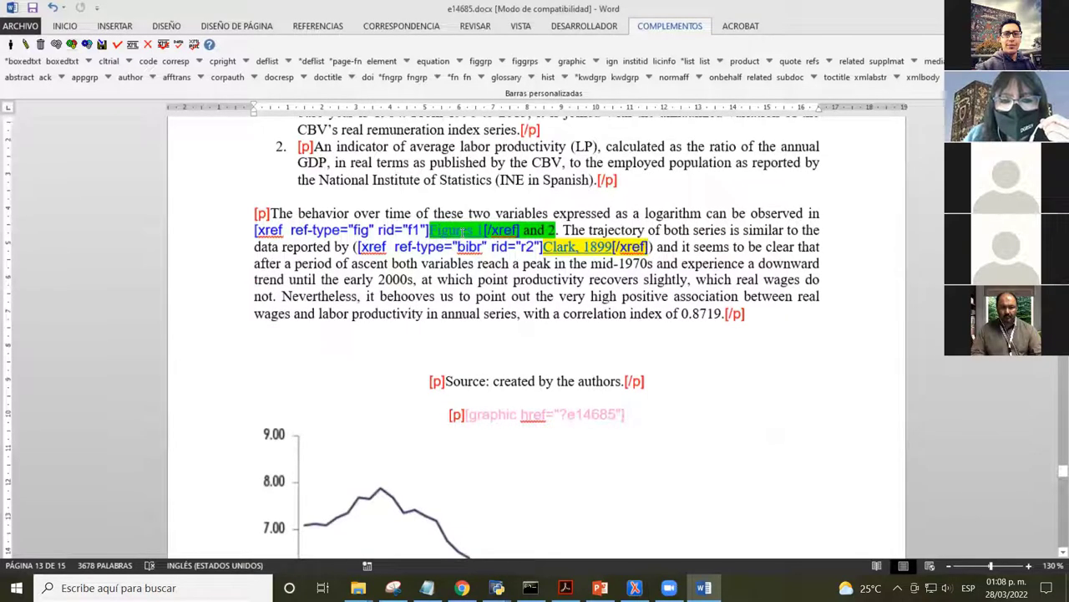
scroll(461, 233, "up", 6)
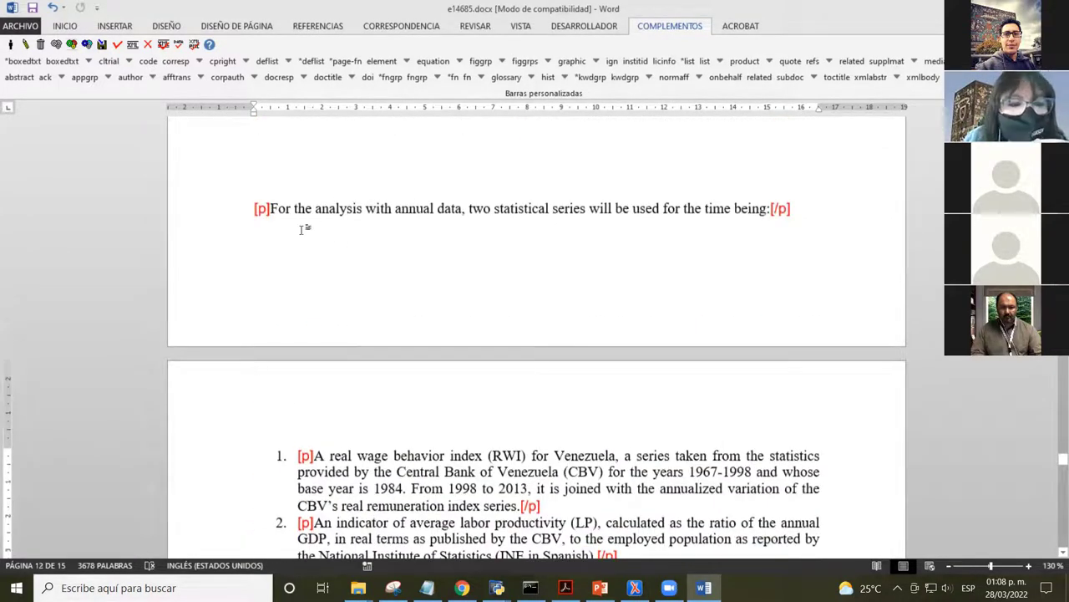
- Tag the two numbered paragraphs on RWI and LP as a *list with the ordered number-or-letter listtype and check its li tags
scroll(305, 232, "down", 4)
left_click_drag(298, 246, 622, 358)
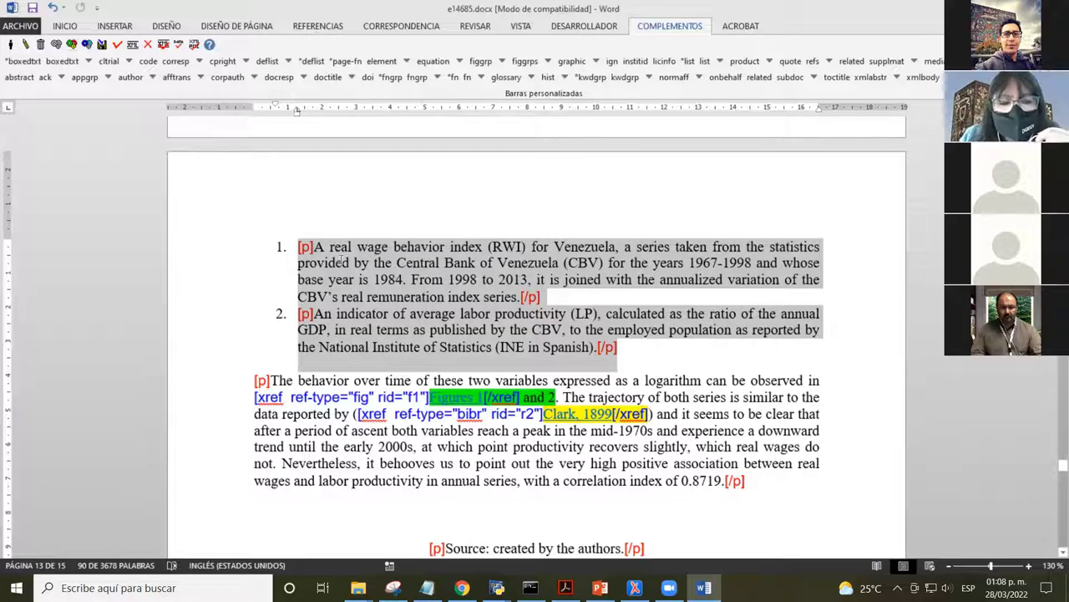
left_click(338, 261)
left_click_drag(298, 246, 618, 347)
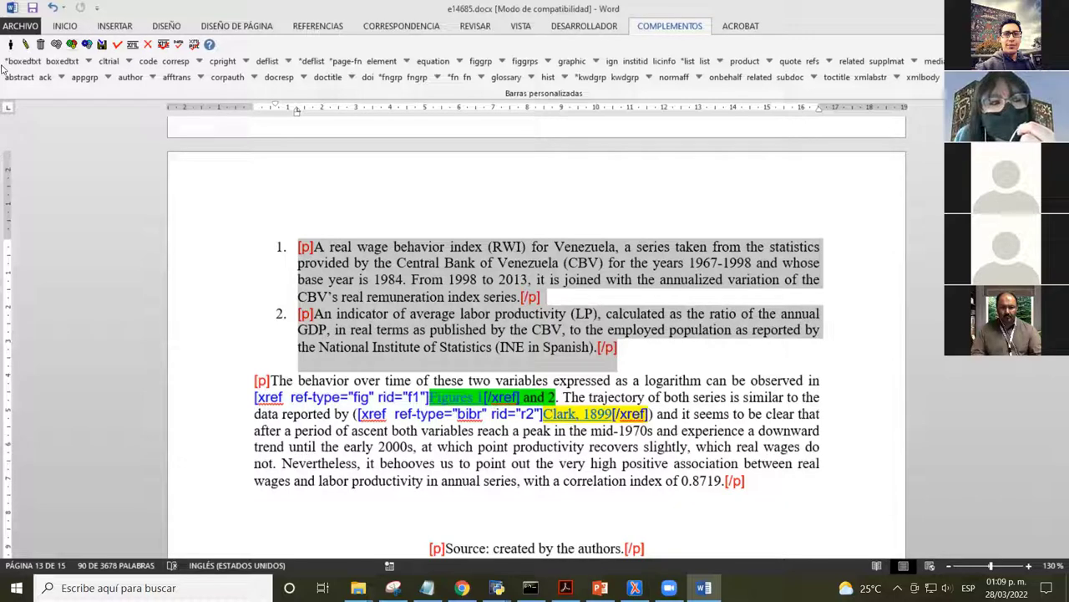
left_click(690, 64)
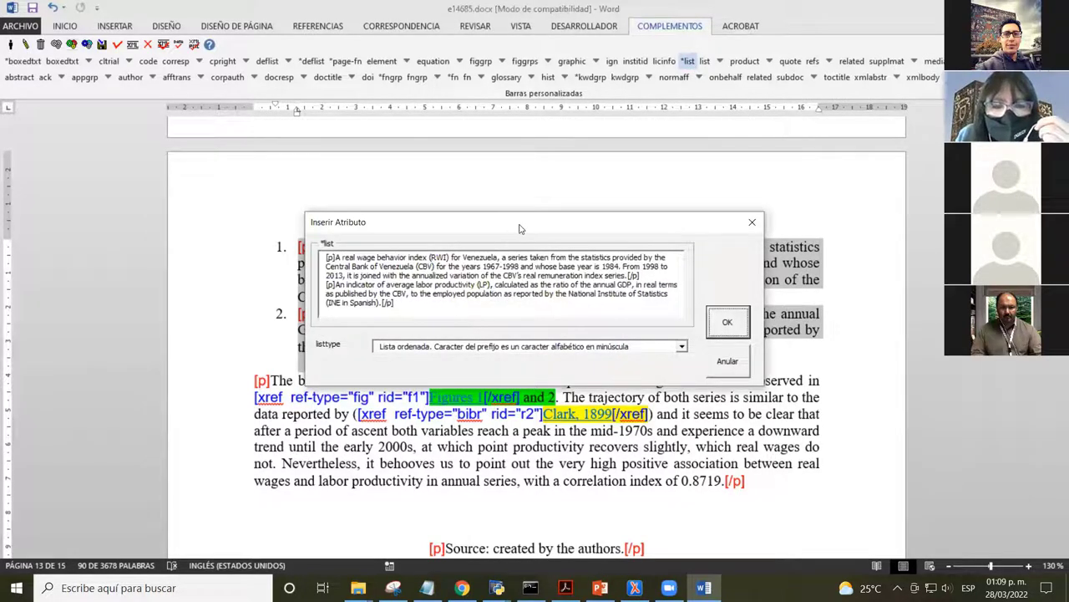
left_click_drag(519, 228, 587, 175)
left_click(557, 294)
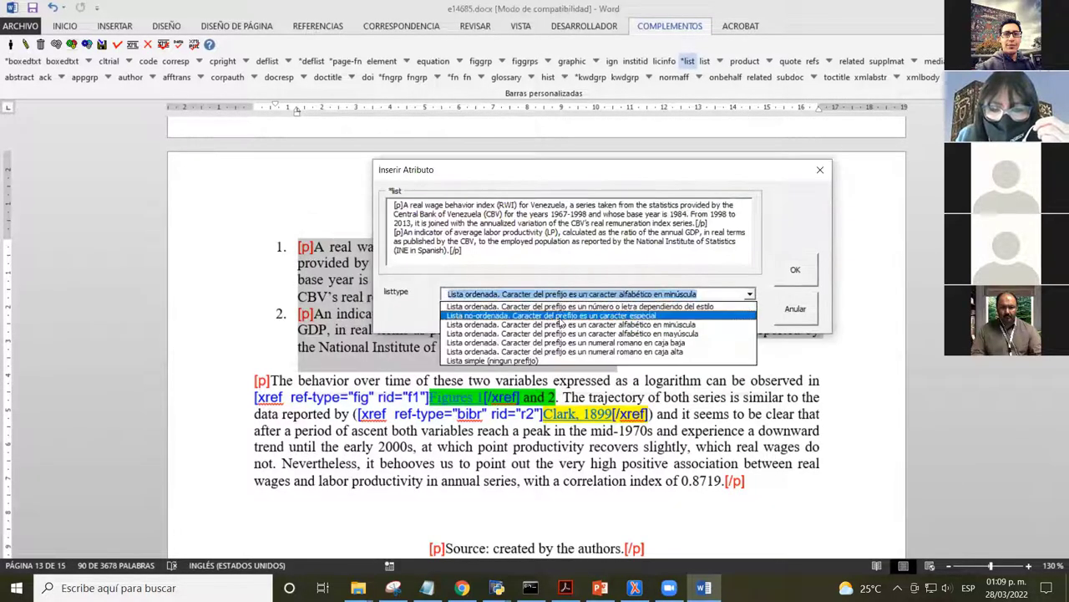
left_click(585, 307)
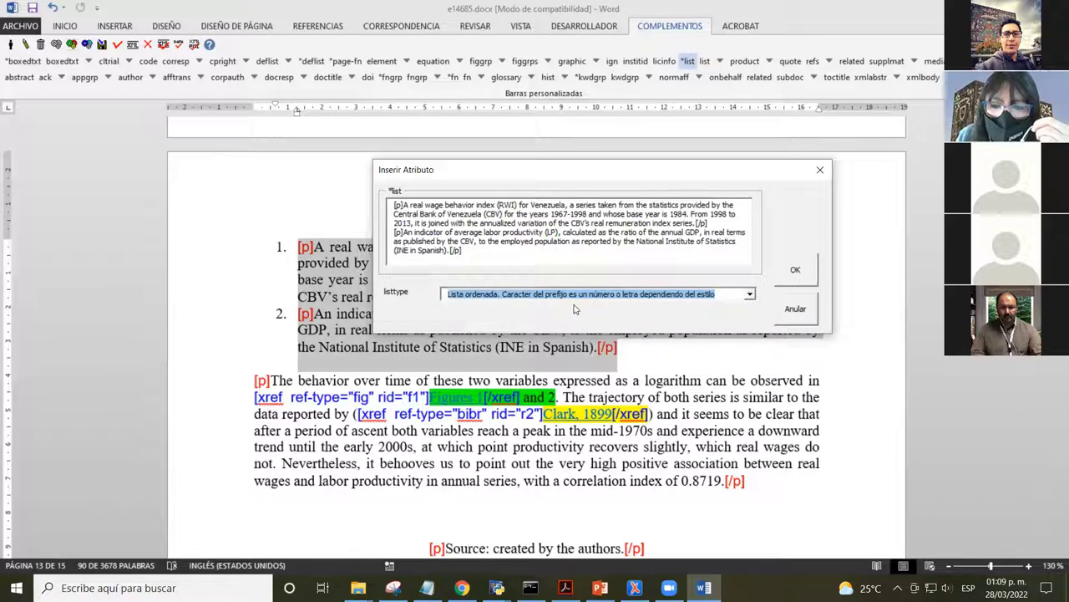
left_click(795, 273)
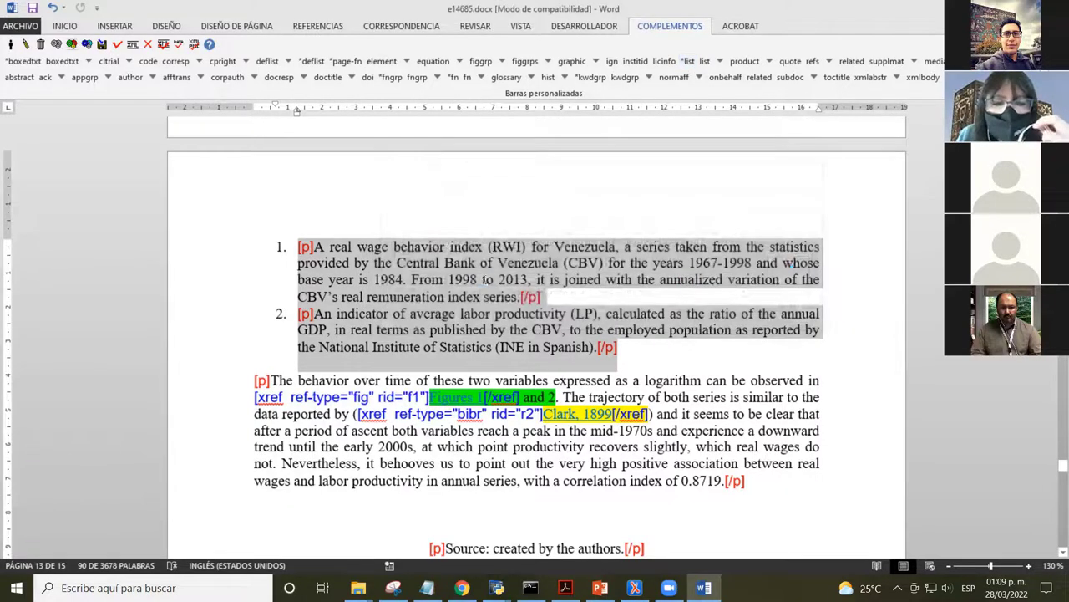
double_click(405, 247)
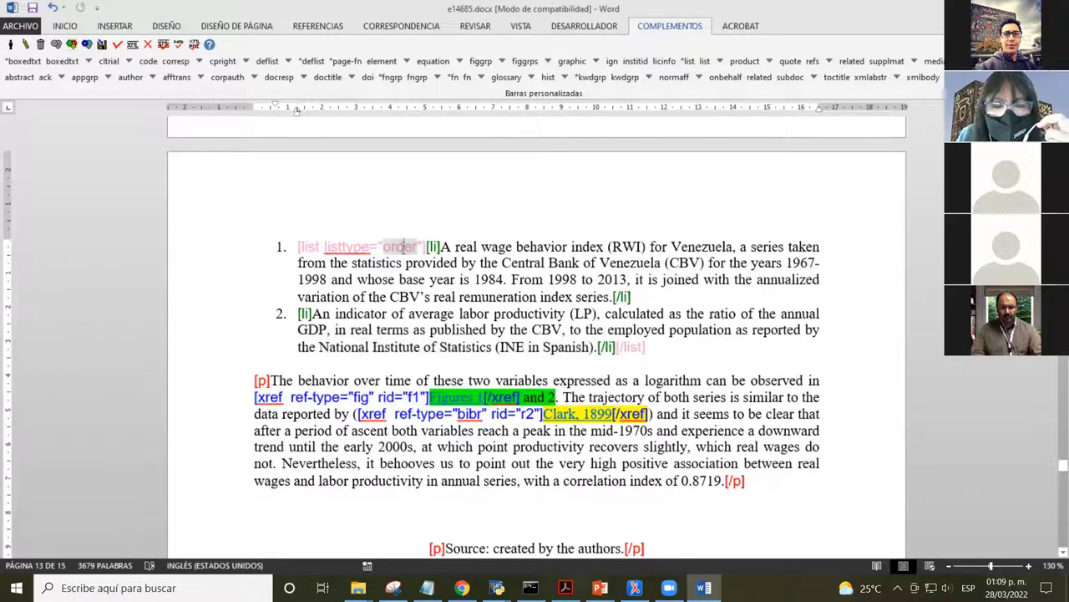
left_click(455, 248)
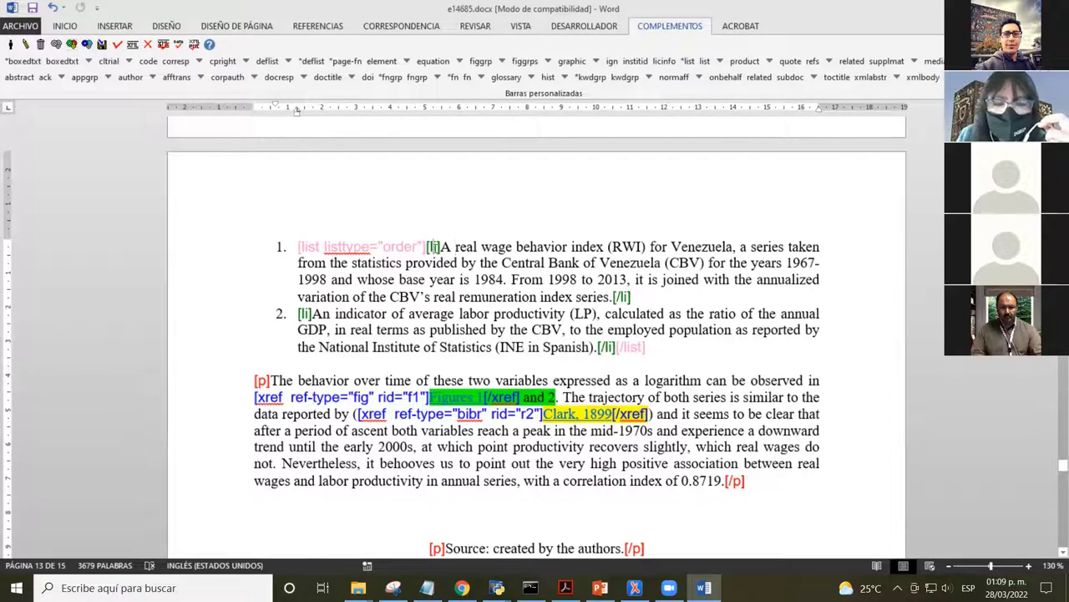
double_click(305, 313)
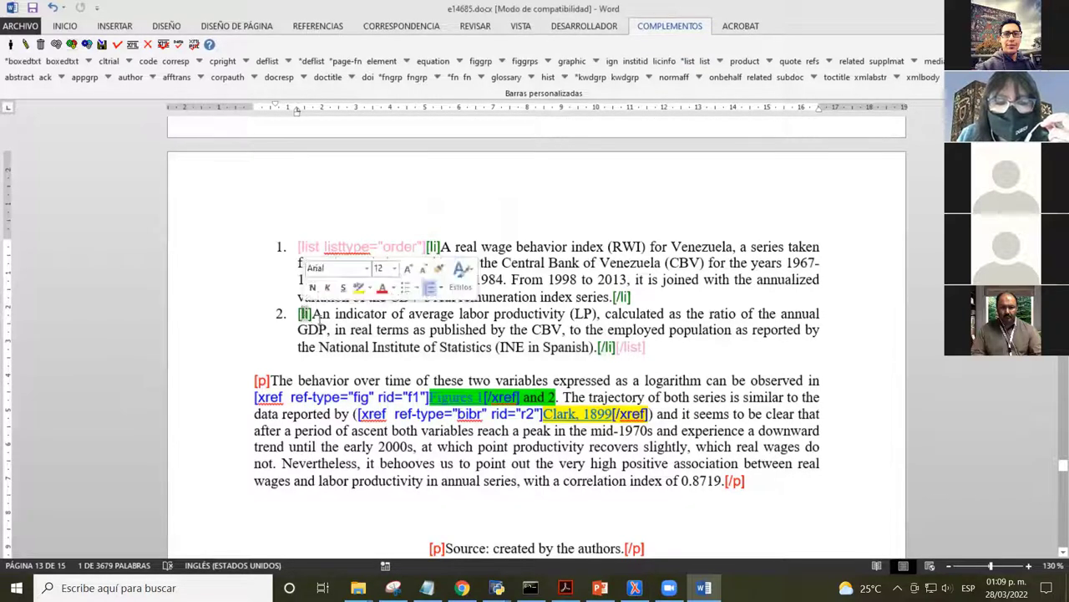
- Review the closing tags of the ordered list and the following paragraph's p and xref tags, down to the source and graphic lines
left_click(449, 344)
scroll(468, 276, "down", 1)
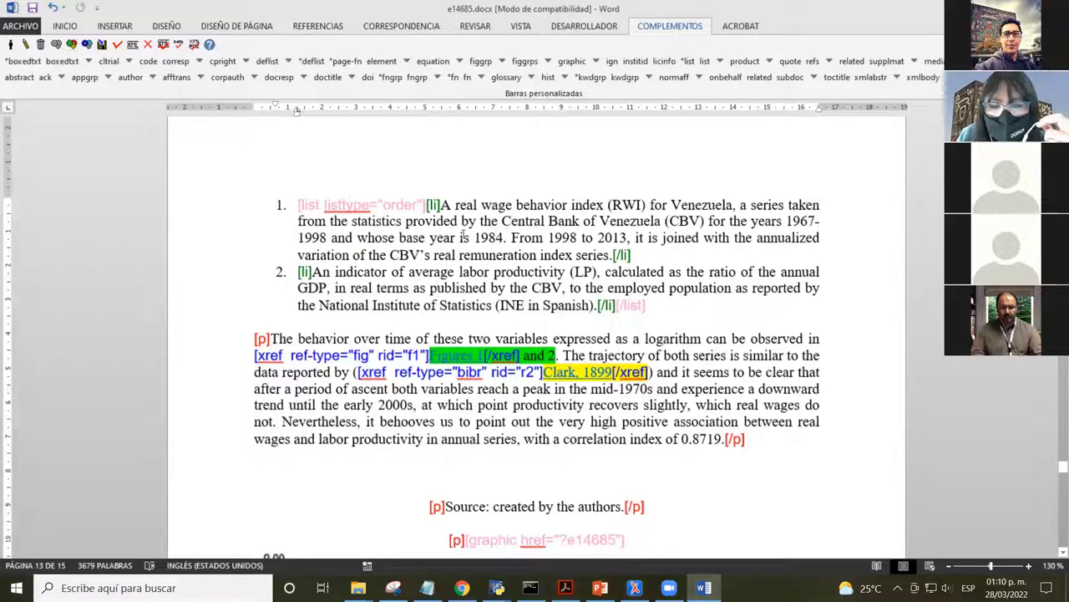
scroll(462, 235, "down", 2)
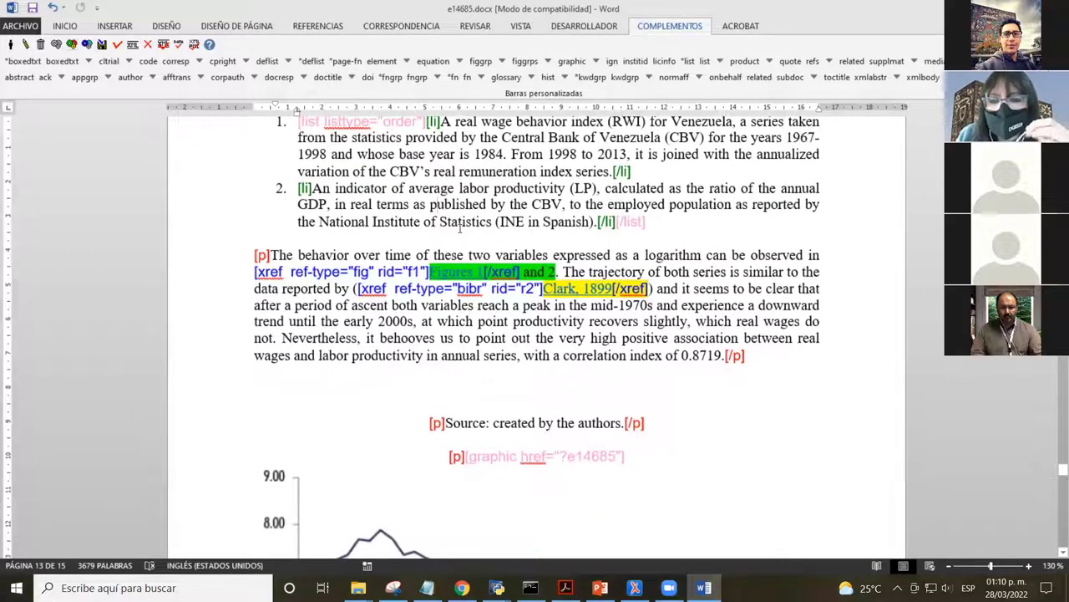
scroll(458, 217, "down", 1)
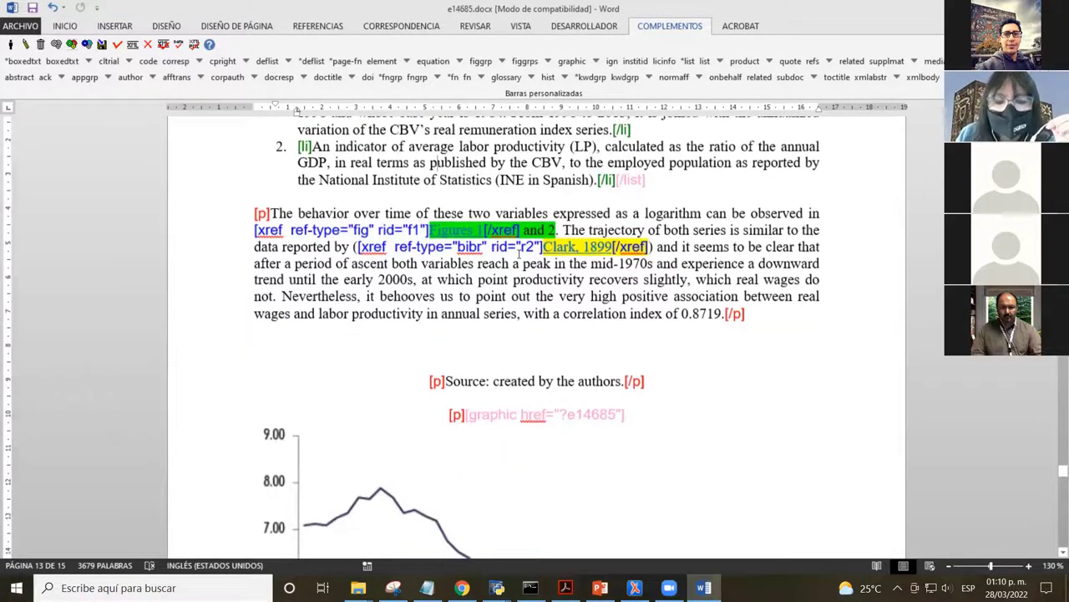
left_click(363, 243)
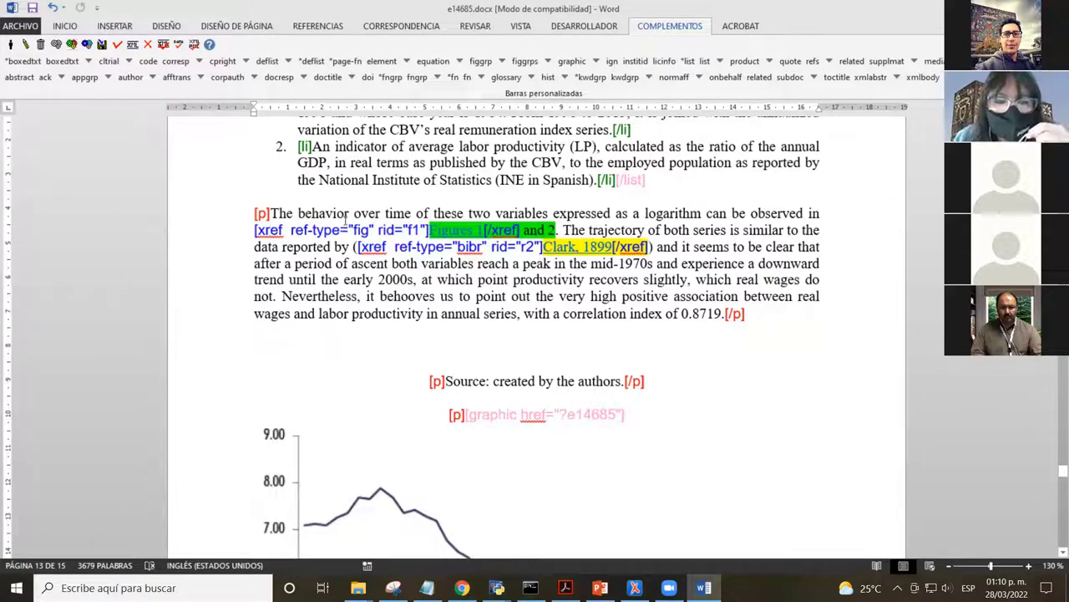
left_click(418, 213)
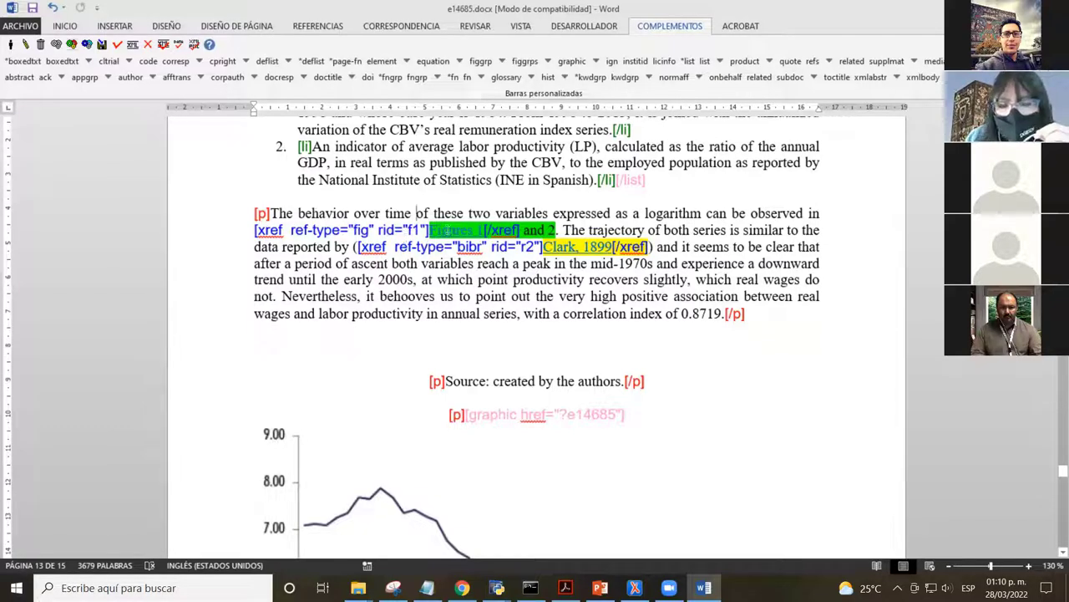
scroll(512, 280, "down", 5)
scroll(460, 318, "up", 4)
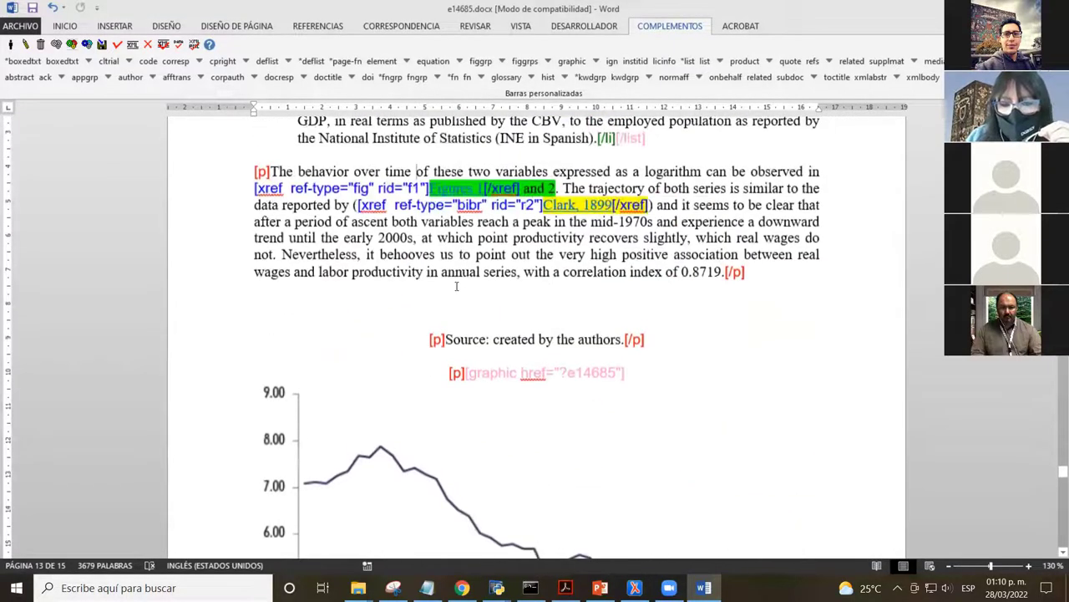
scroll(373, 214, "up", 1)
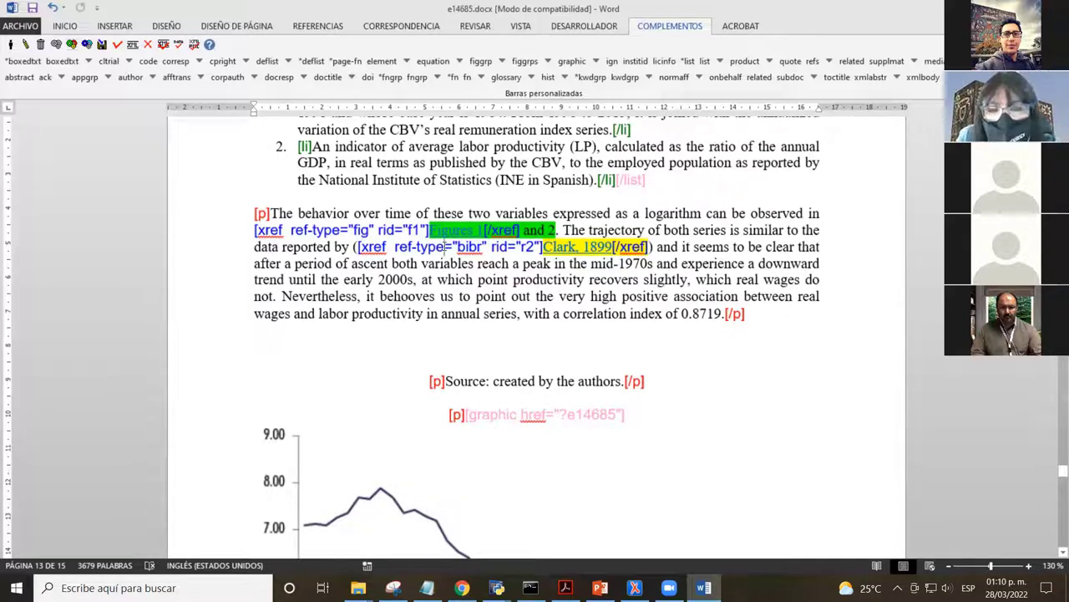
- Edit the attributes of the Figures 1 xref below the ordered list, setting its rid to f3
left_click_drag(254, 230, 425, 230)
left_click(395, 230)
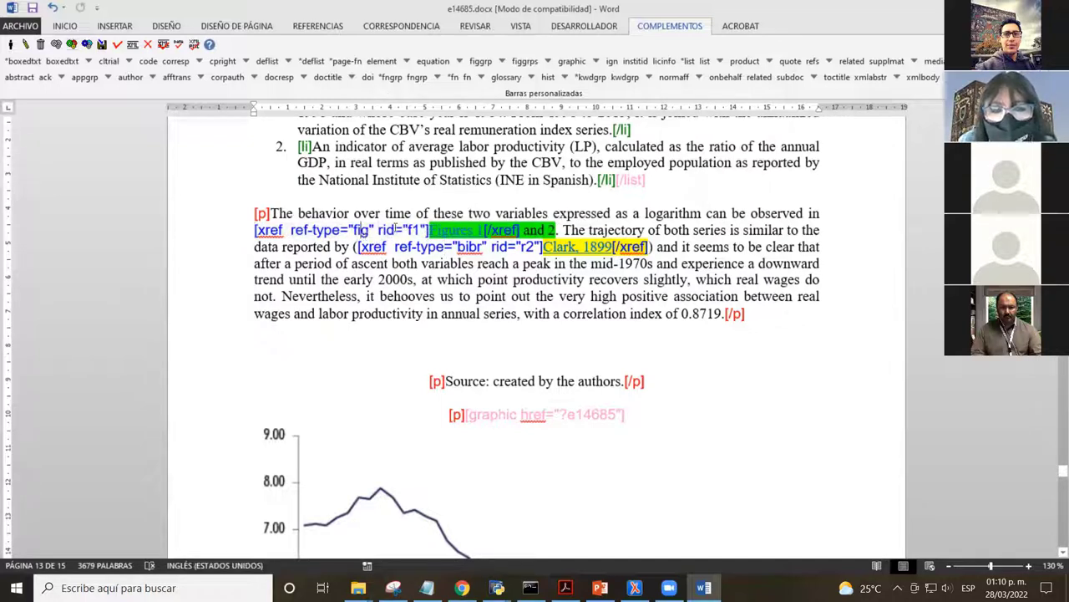
double_click(413, 230)
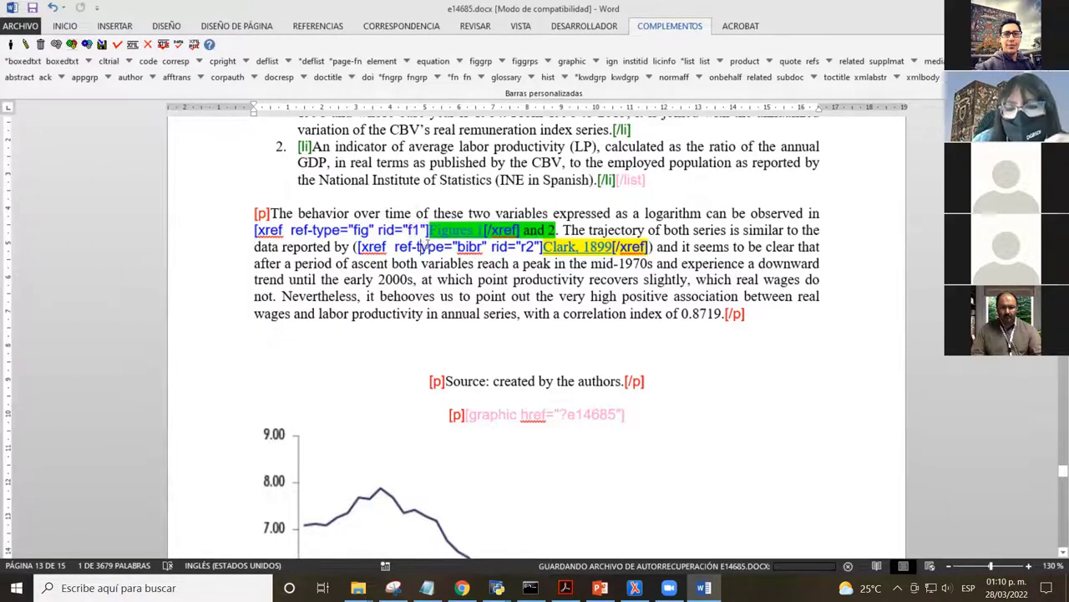
left_click(422, 247)
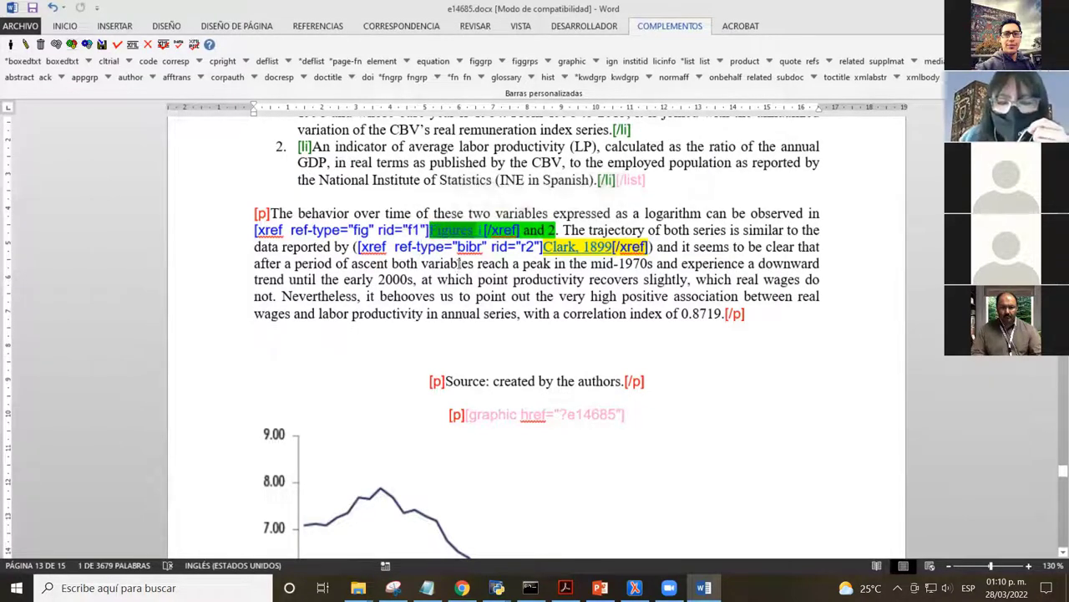
double_click(414, 230)
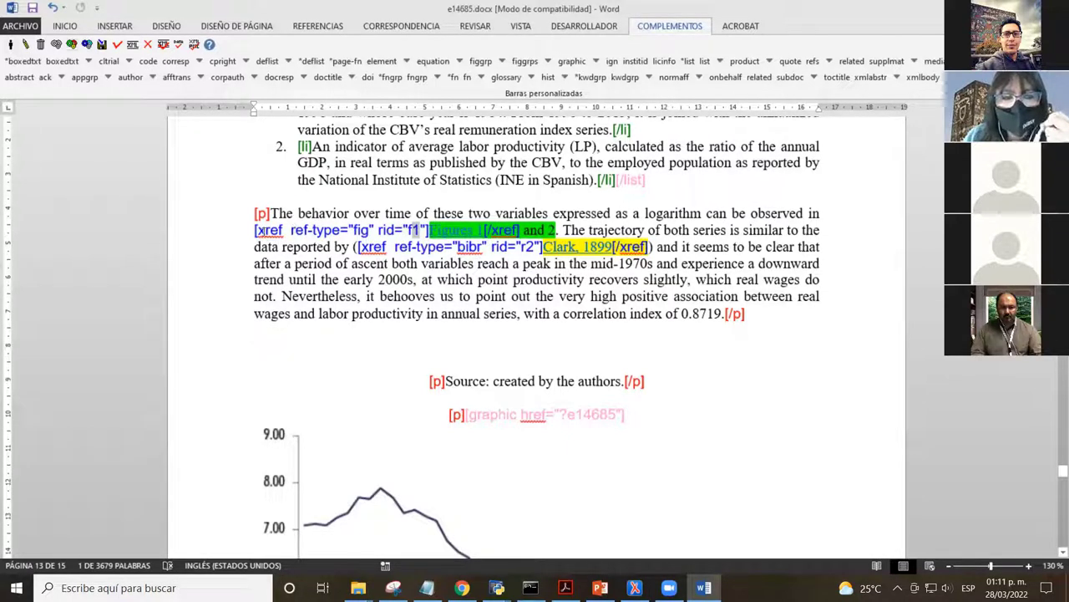
left_click(261, 229)
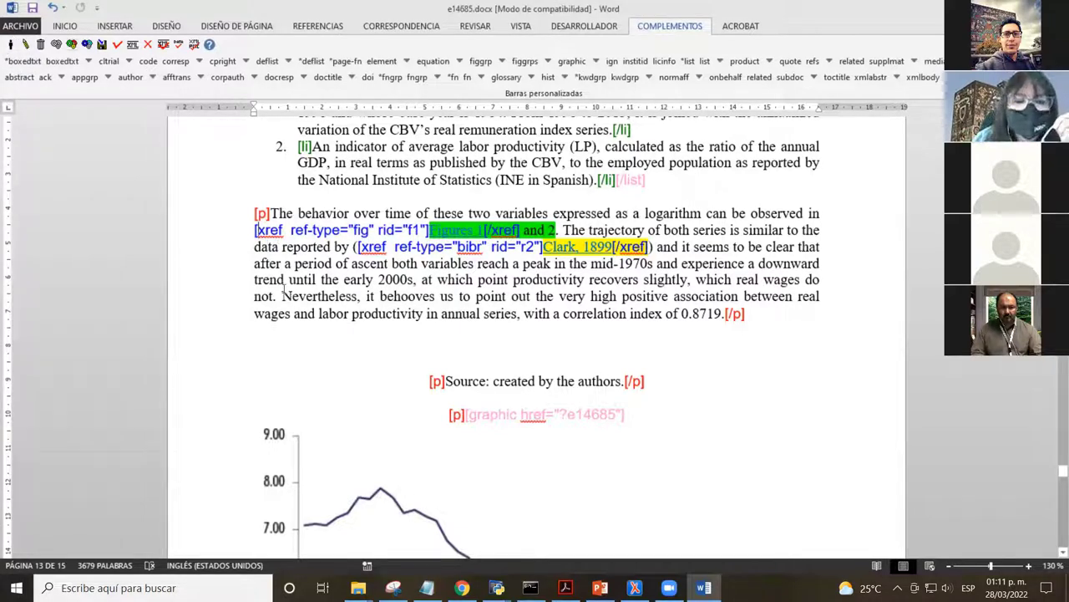
left_click(25, 45)
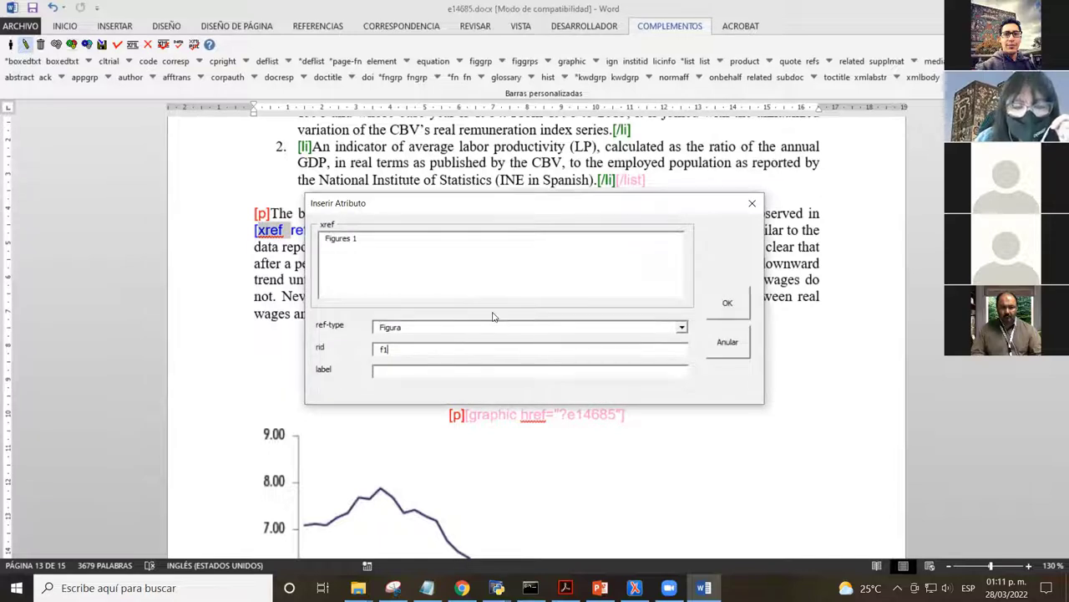
key("BackSpace")
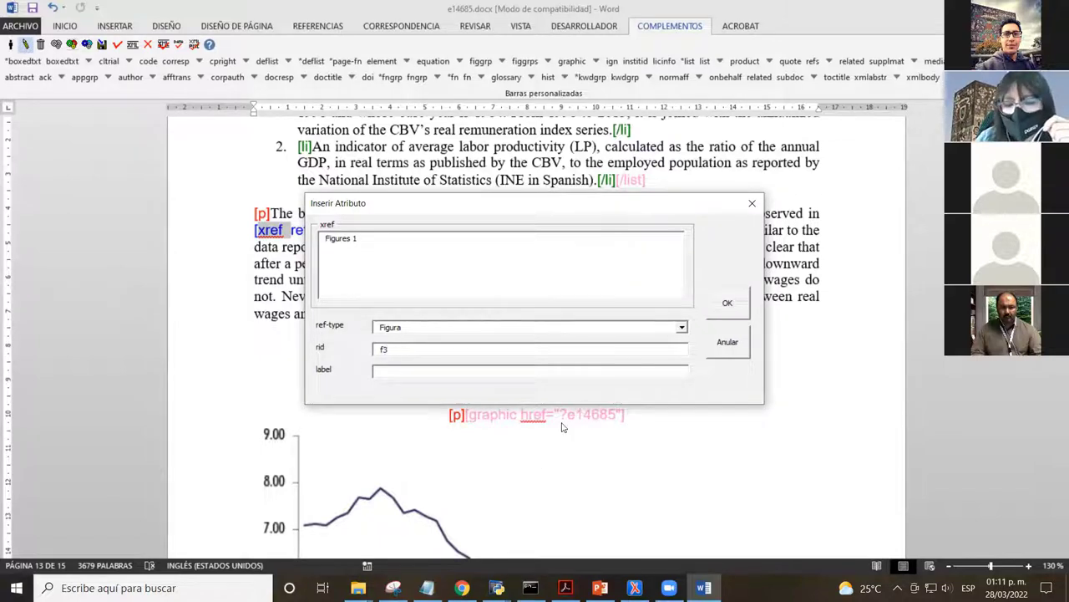
left_click(728, 303)
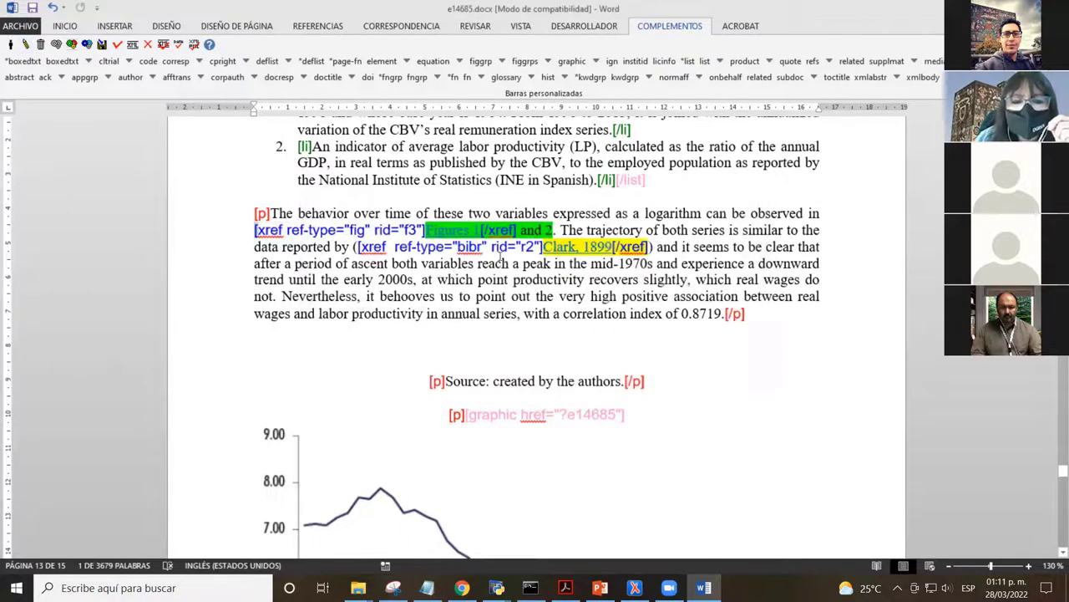
- Tag the number 2 following "Figures 1 and" as an xref with ref-type Figura and rid f4
left_click(405, 229)
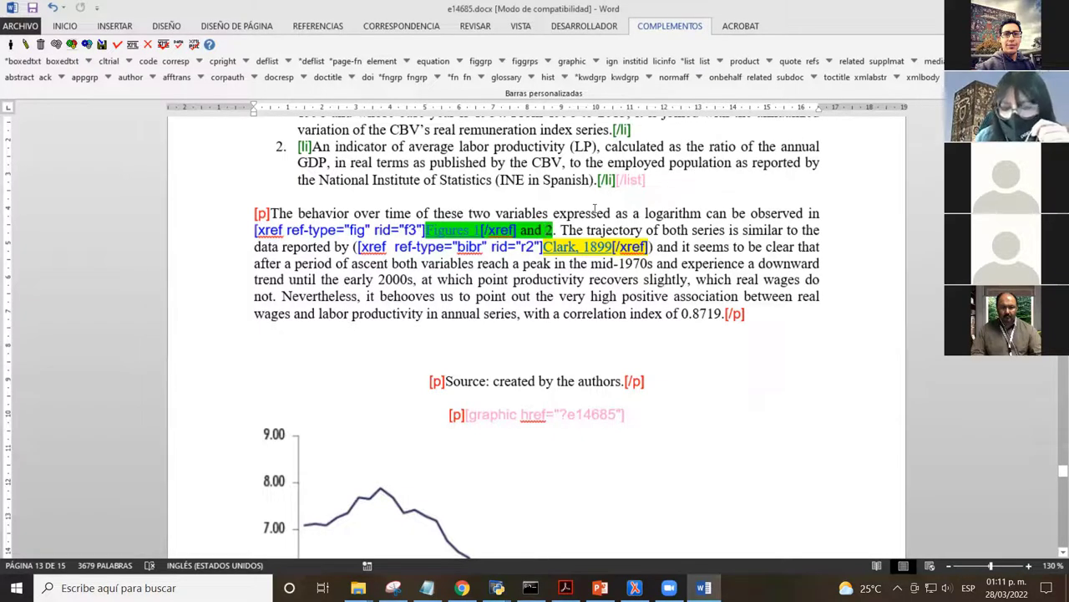
key("ctrl+shift+Right")
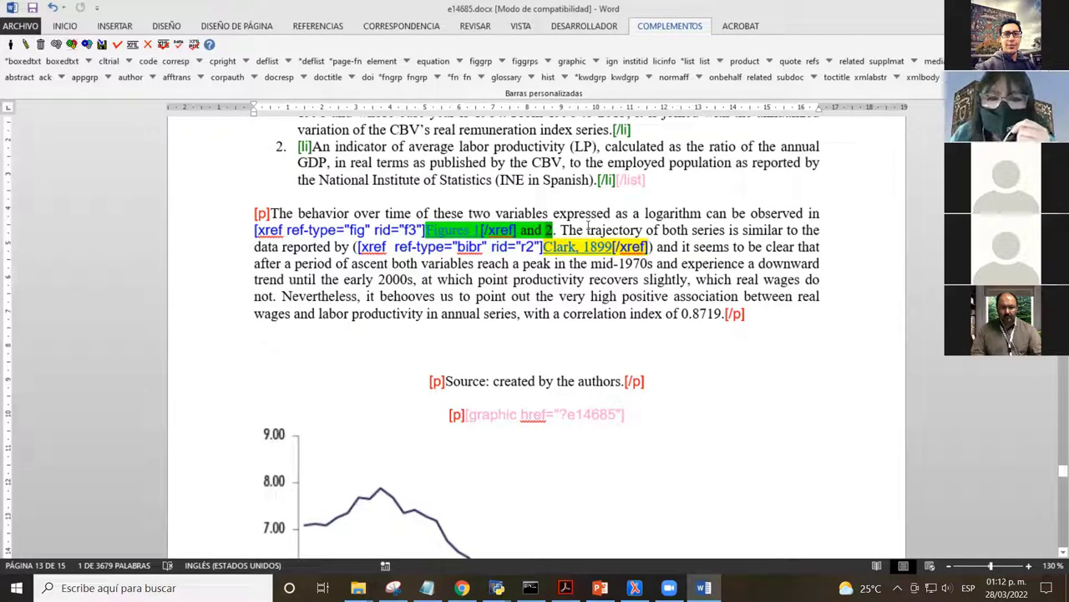
key("Right")
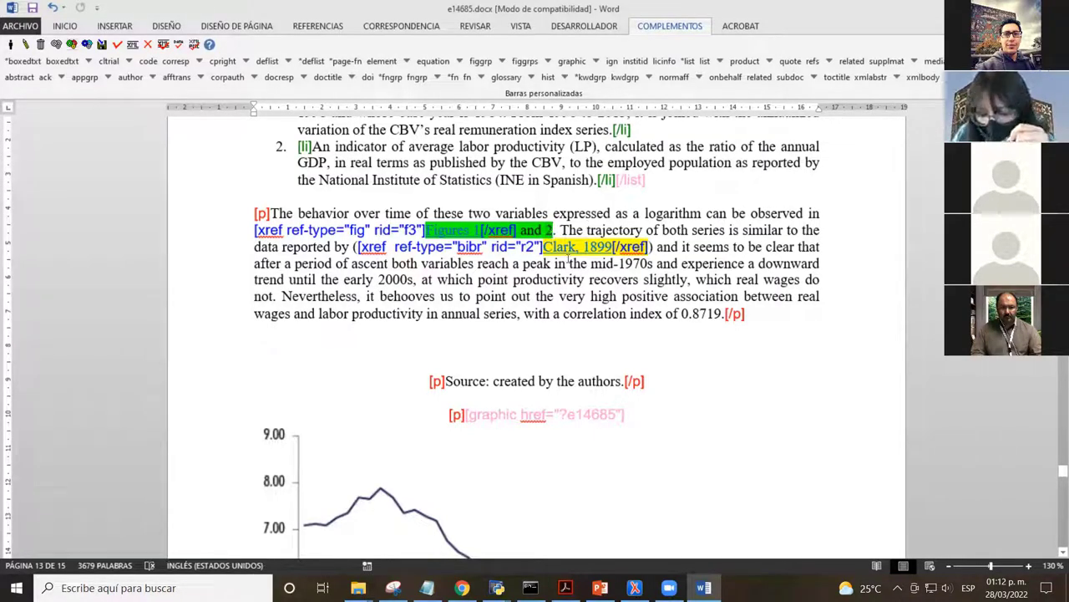
key("shift+Left")
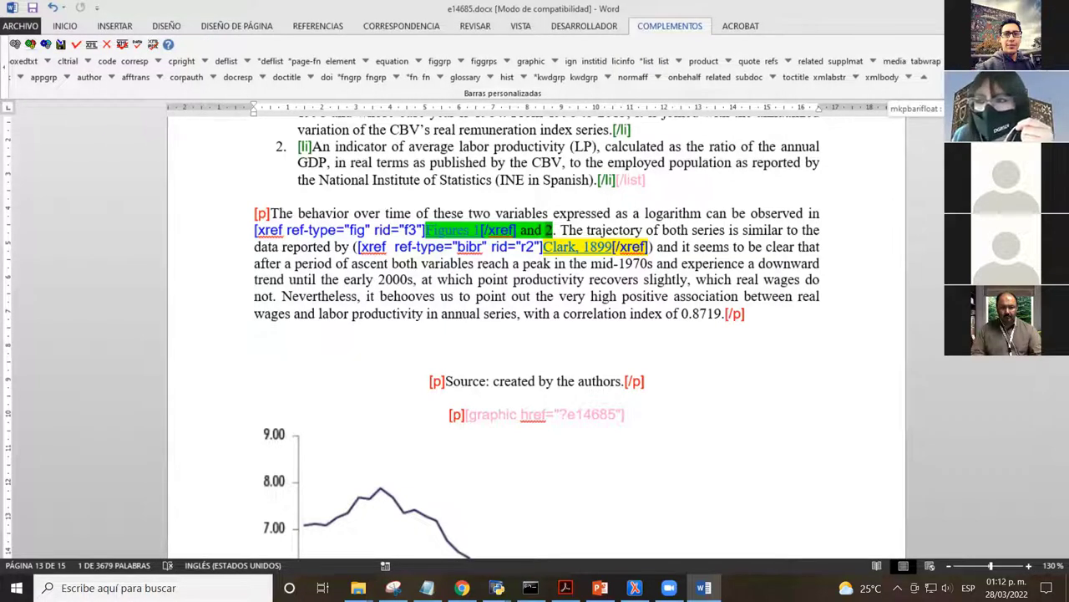
left_click_drag(465, 202, 484, 160)
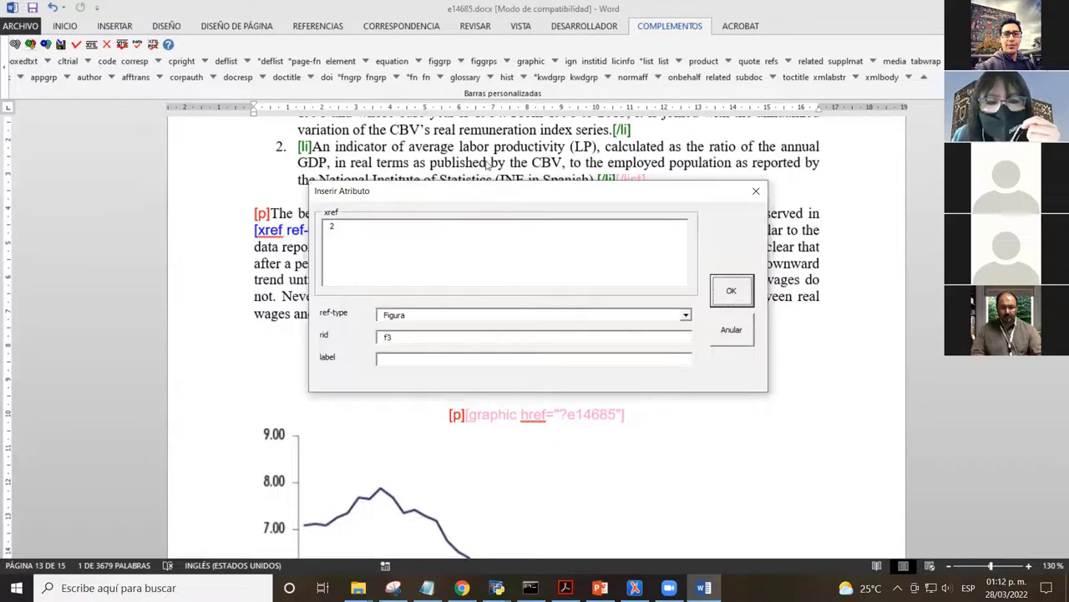
left_click(426, 307)
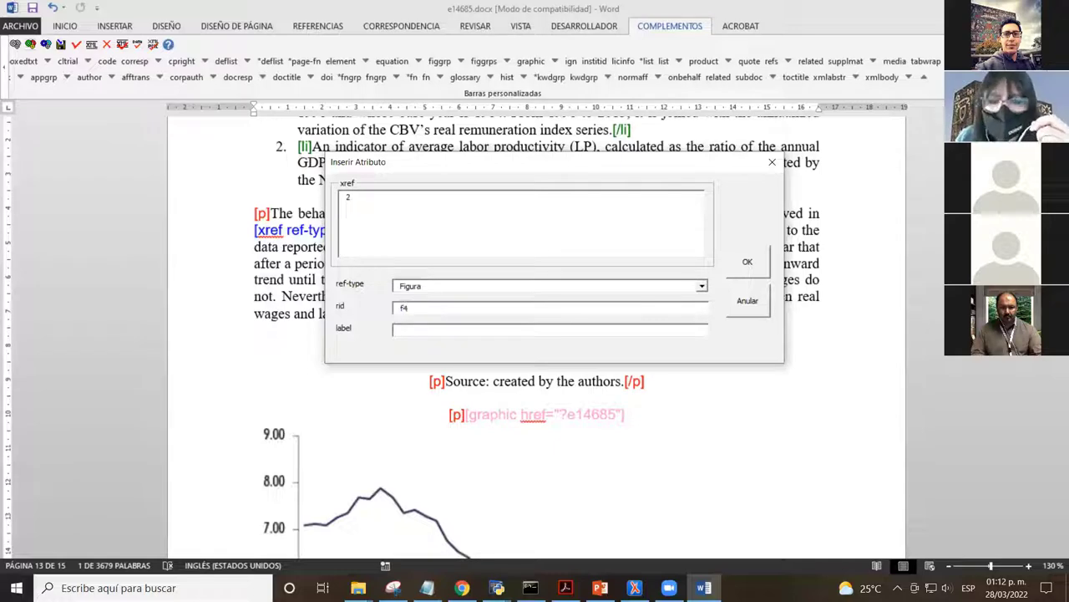
left_click(747, 262)
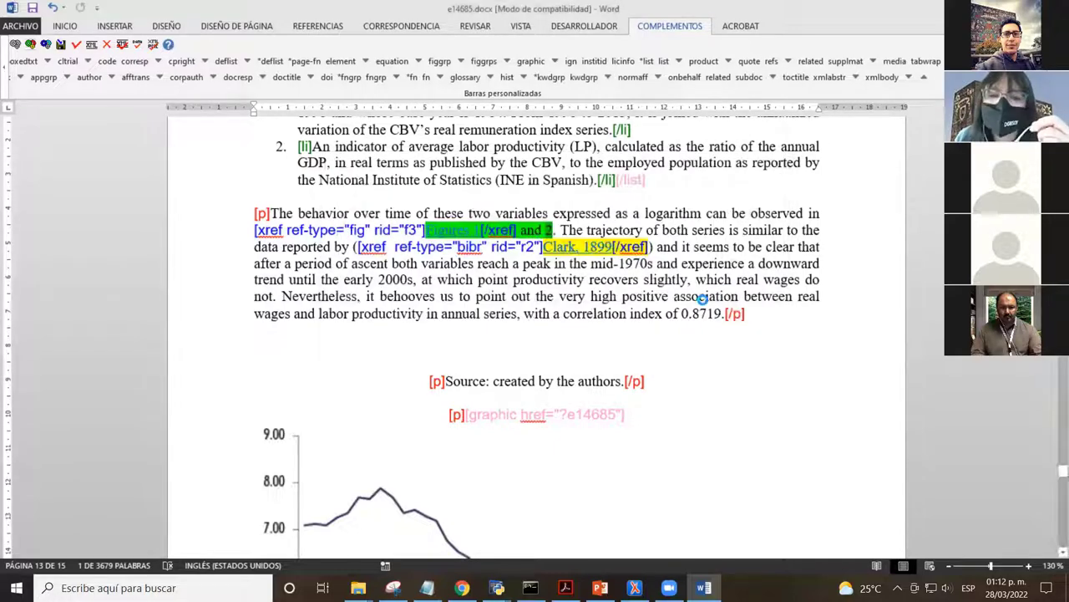
left_click(626, 219)
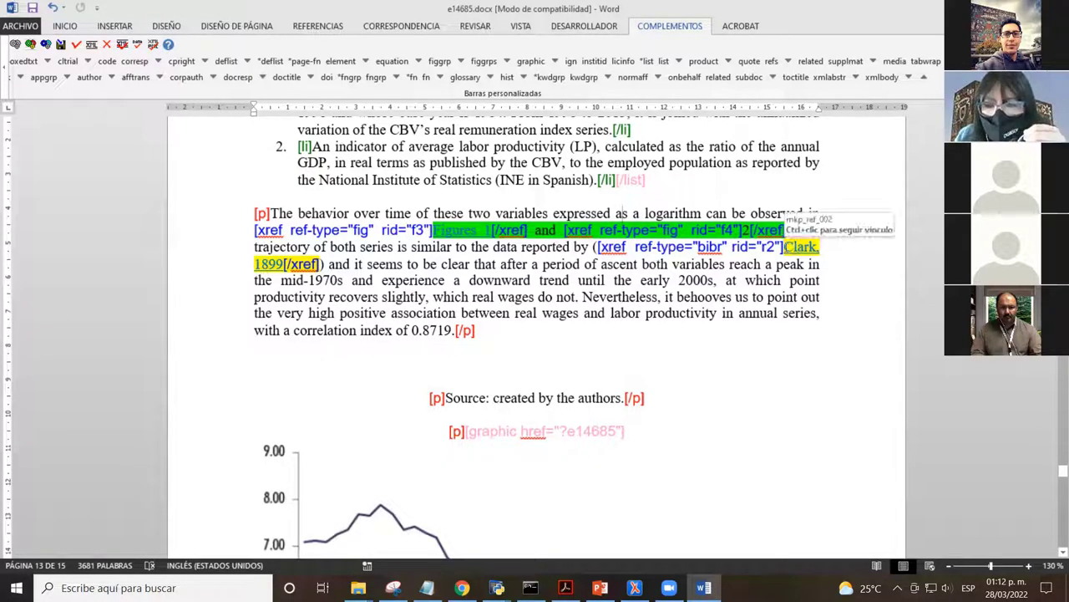
- Examine the rid attribute and linked text of the 1899 bibliographic xref in the same paragraph
left_click(276, 264)
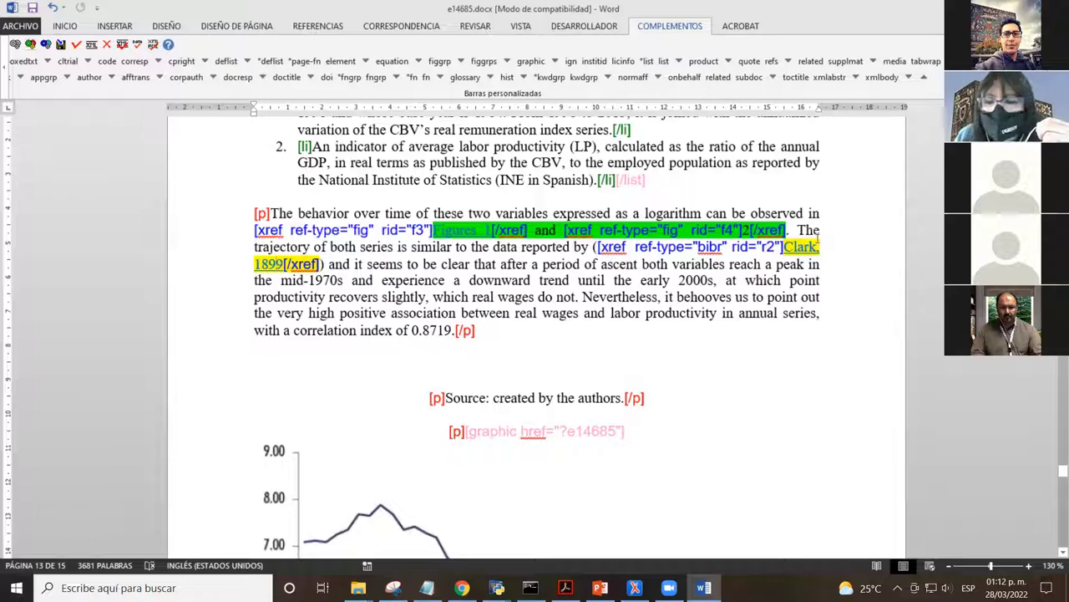
left_click_drag(755, 247, 780, 247)
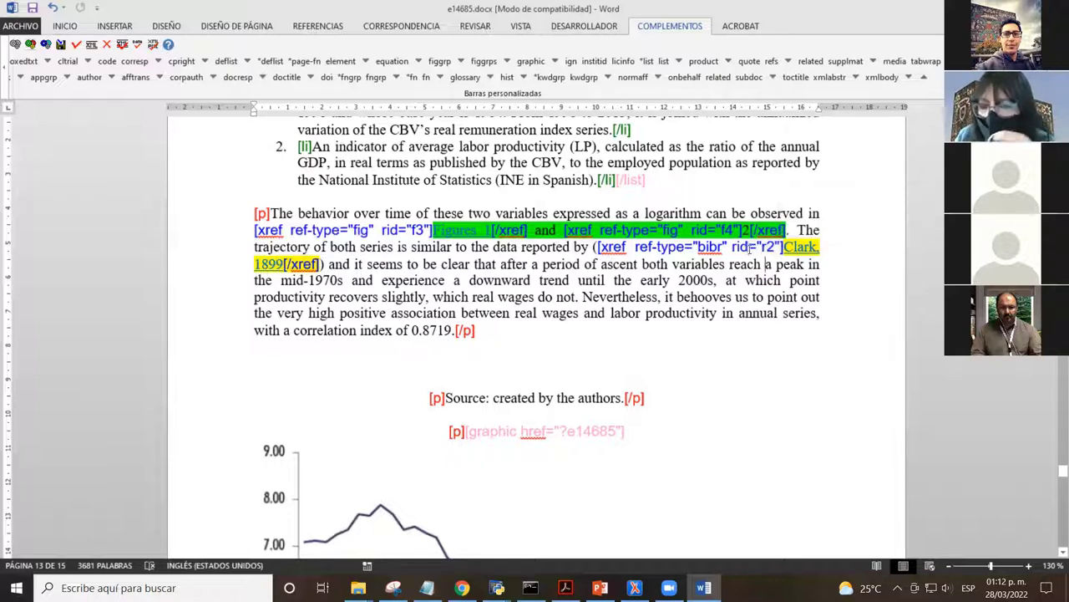
left_click_drag(750, 247, 774, 246)
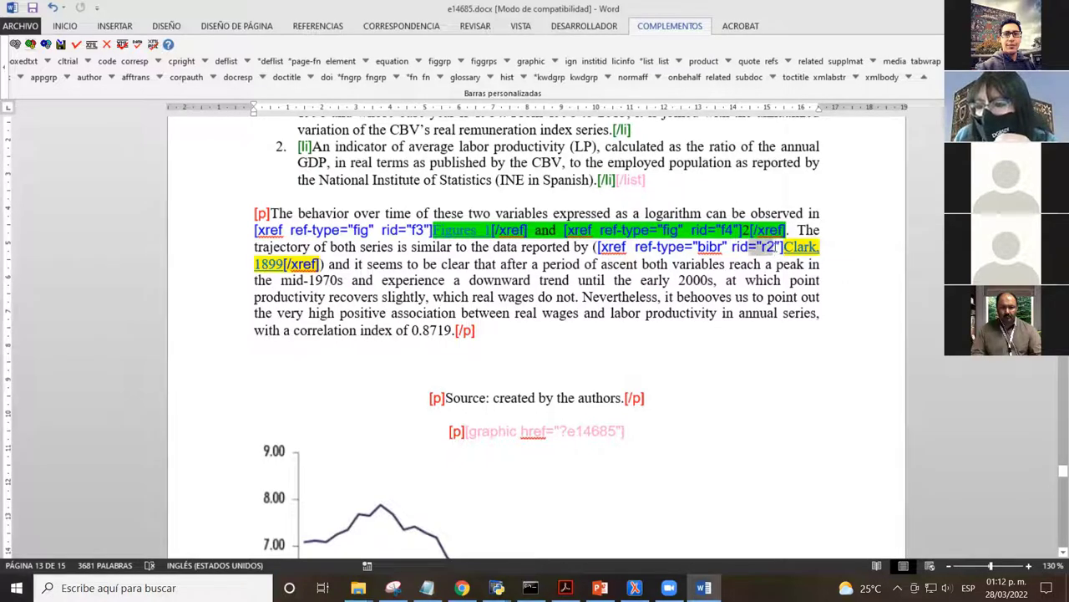
left_click(757, 247)
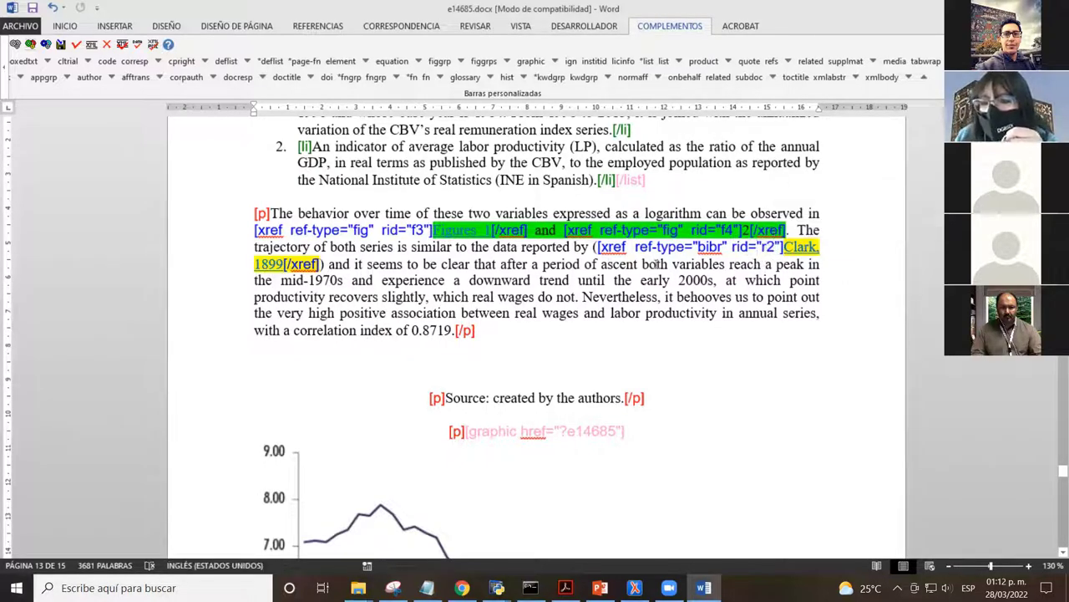
- Select the Figure 1 block from the source paragraph through the graphic to the end of the caption paragraph, including its p tags
scroll(583, 240, "down", 1)
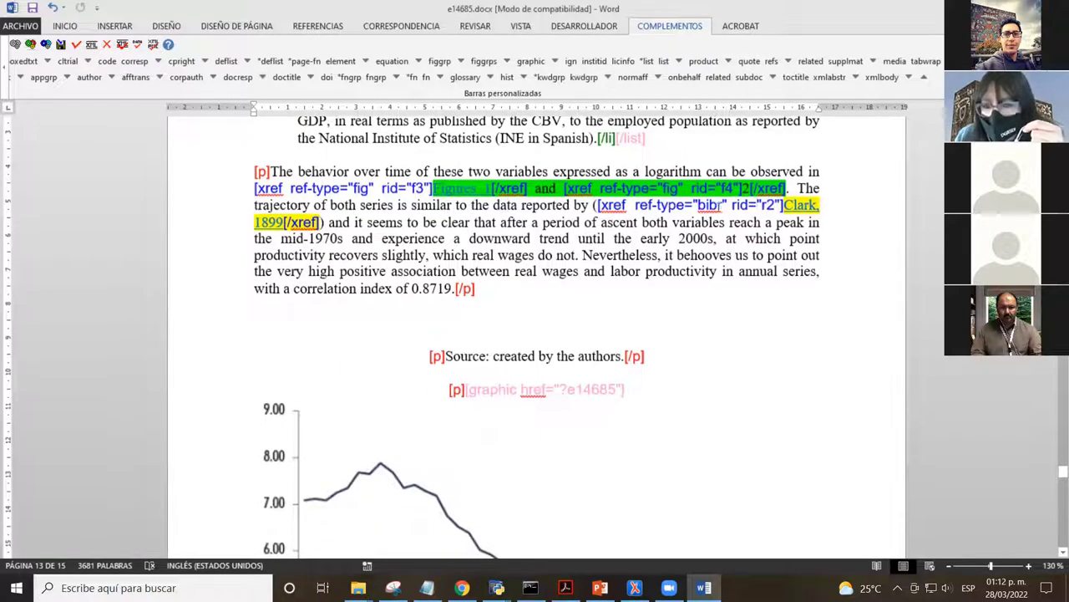
scroll(435, 215, "down", 4)
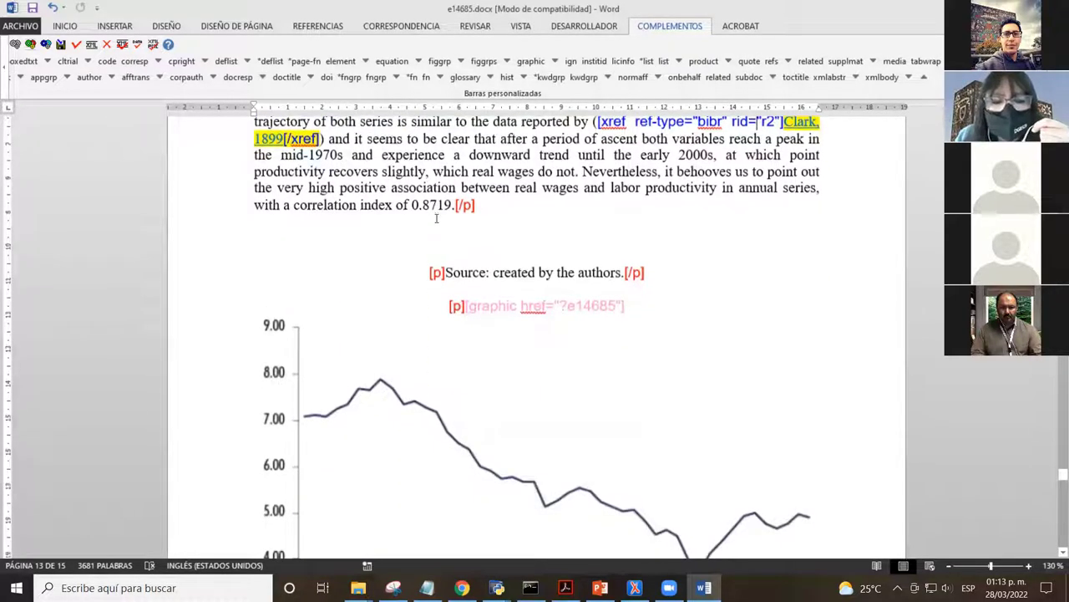
scroll(431, 216, "up", 1)
scroll(431, 215, "down", 1)
left_click(431, 215)
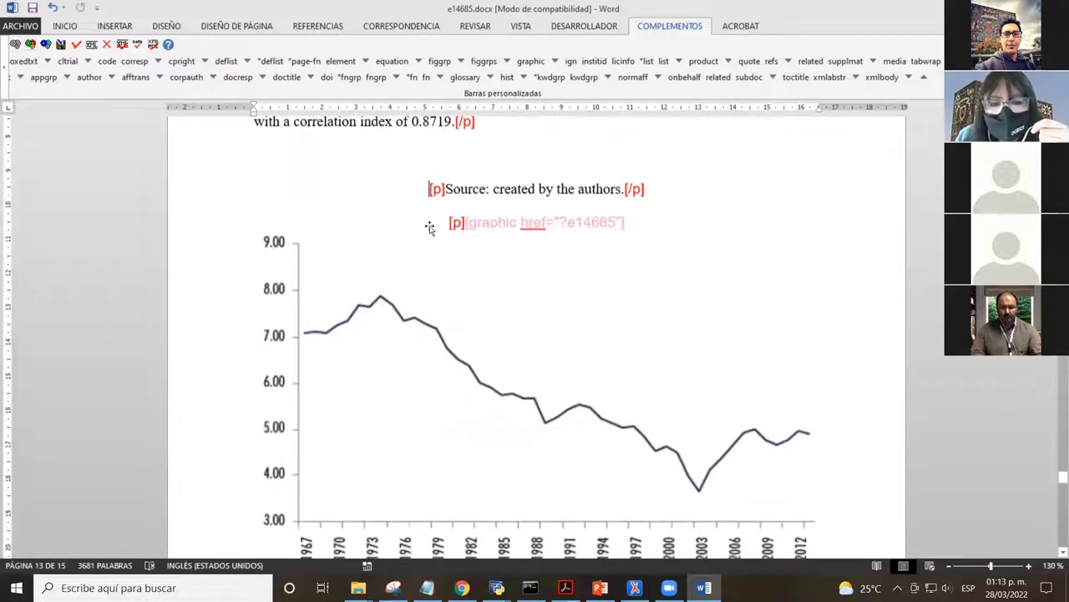
key("shift+Down")
key("shift+Down")
key("shift+Down")
key("shift+Down")
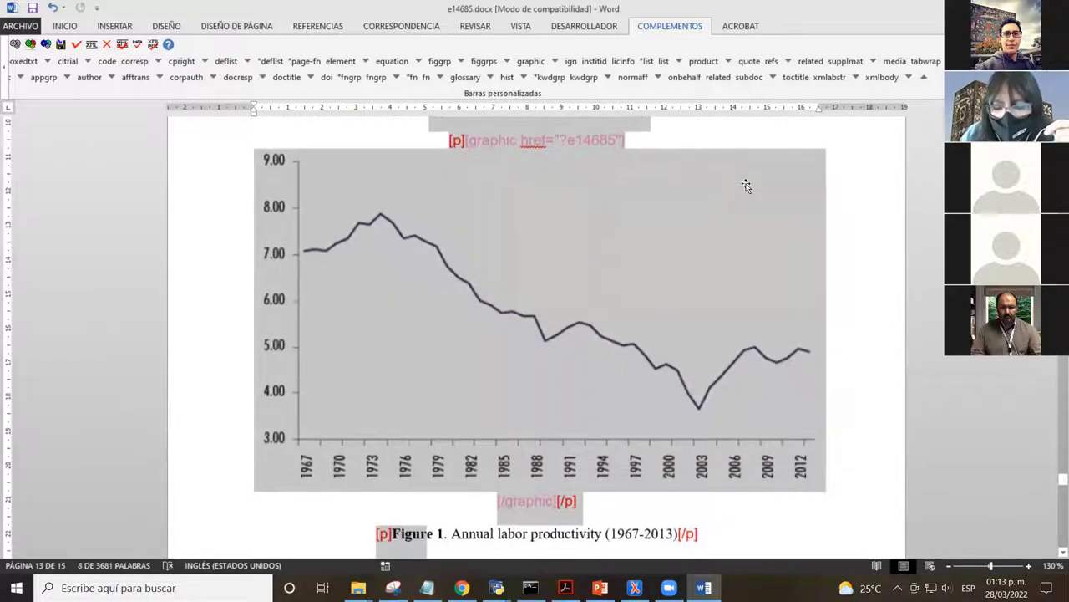
key("shift+Down")
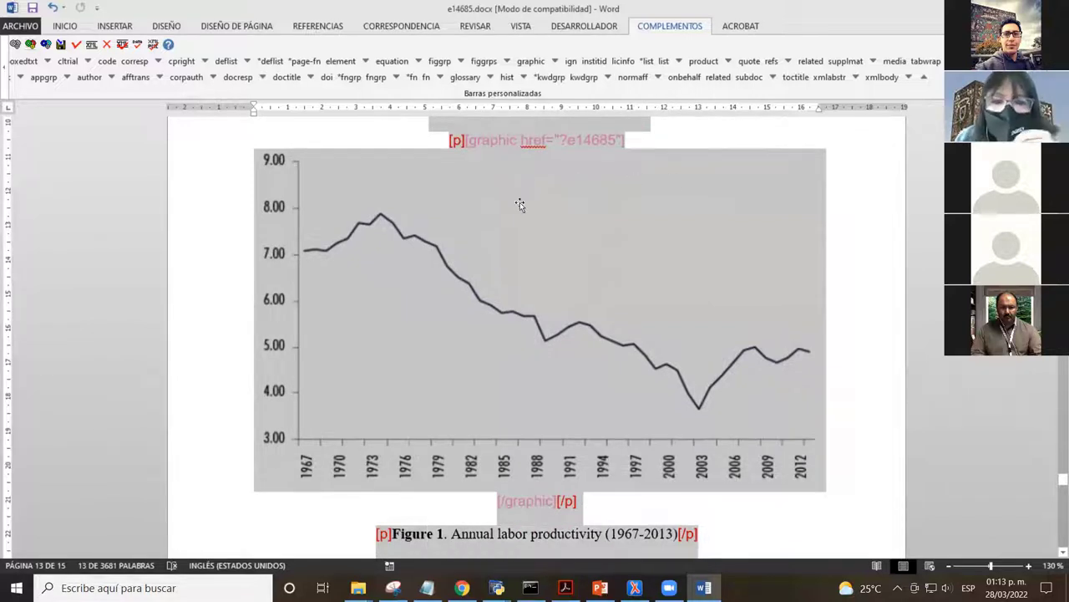
scroll(480, 236, "up", 4)
scroll(474, 237, "down", 2)
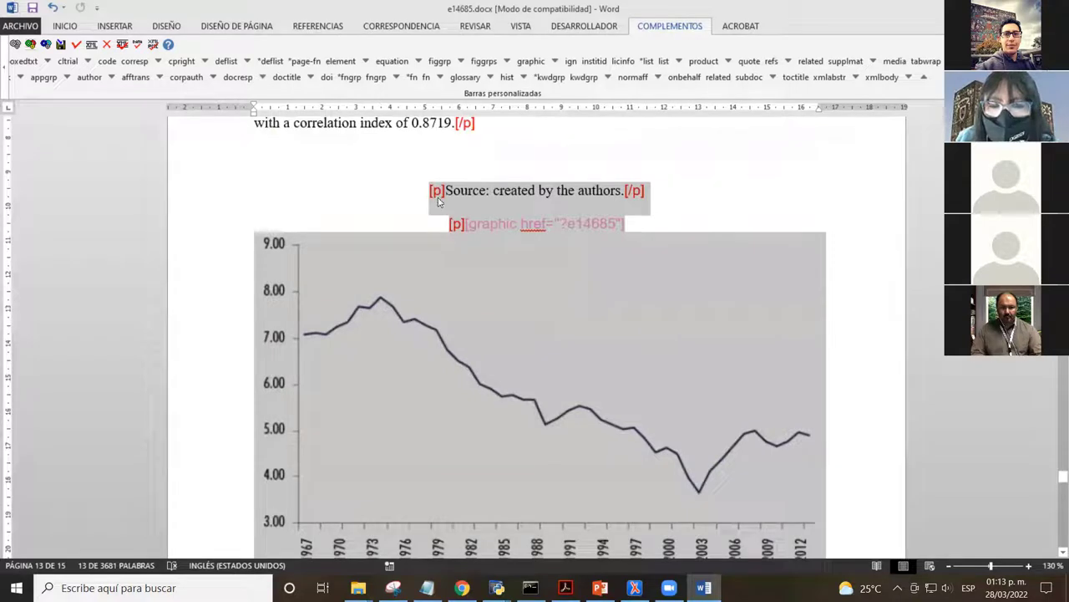
scroll(453, 234, "down", 5)
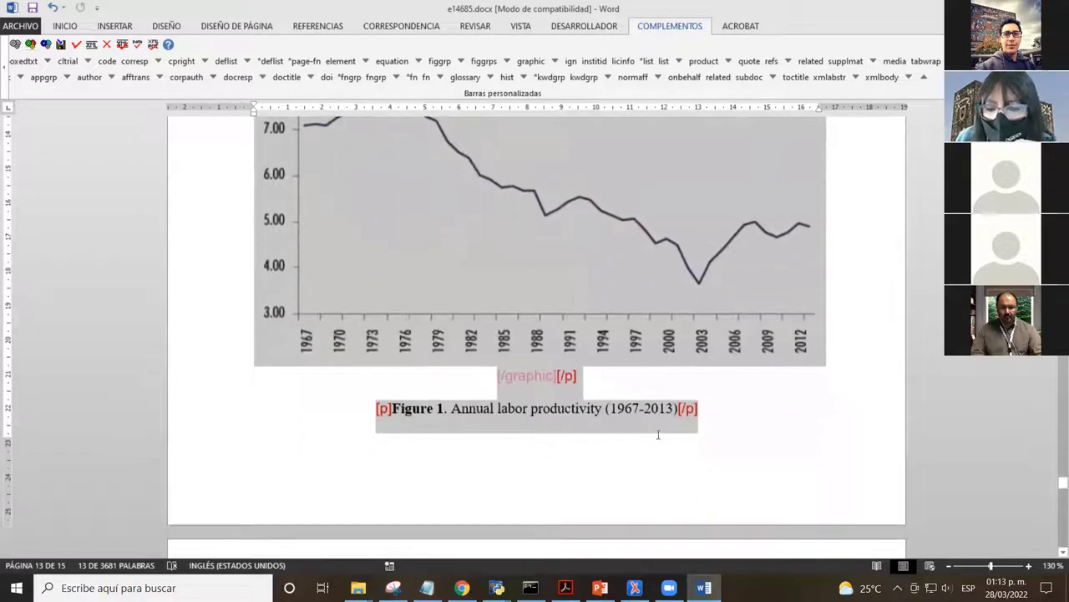
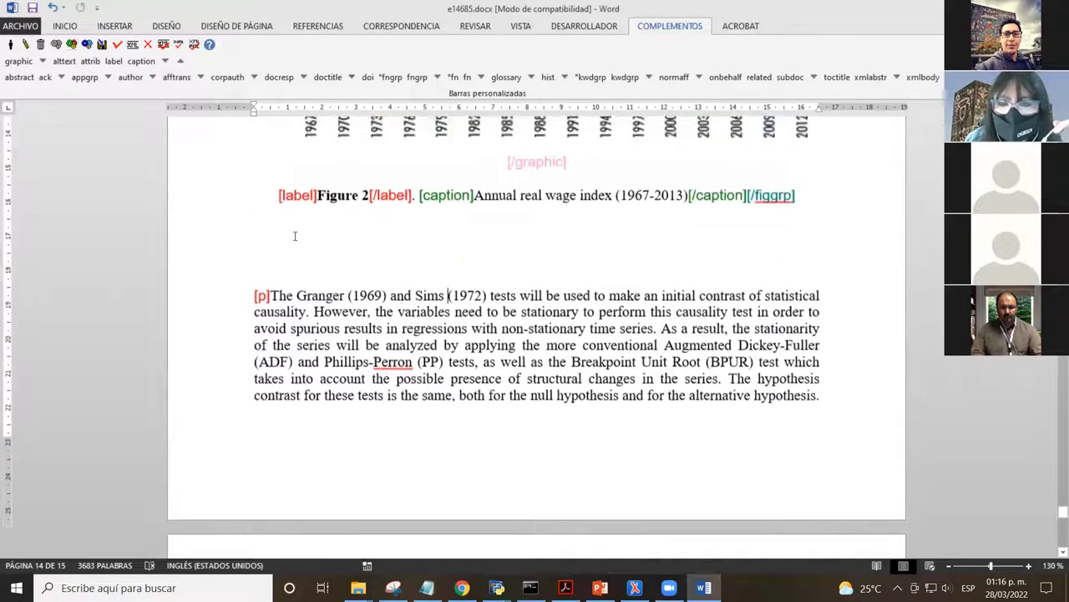
- Review the paragraphs below Figure 2, the 2009 bibliographic xref and the closing tags of the conclusions section, xmlbody, subdoc and doc
scroll(297, 237, "down", 5)
scroll(299, 241, "up", 2)
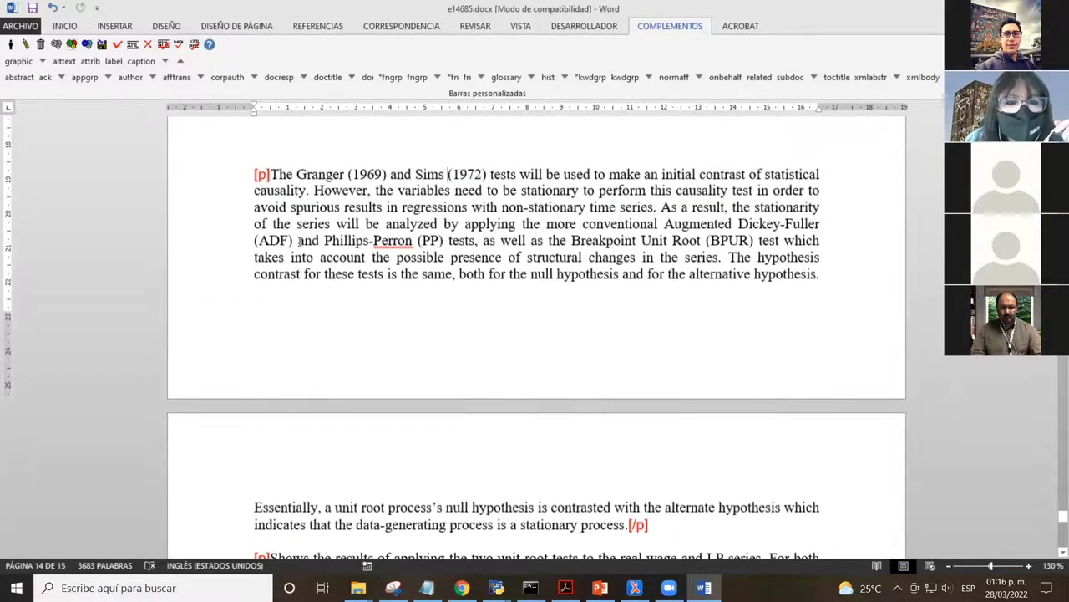
scroll(332, 241, "down", 10)
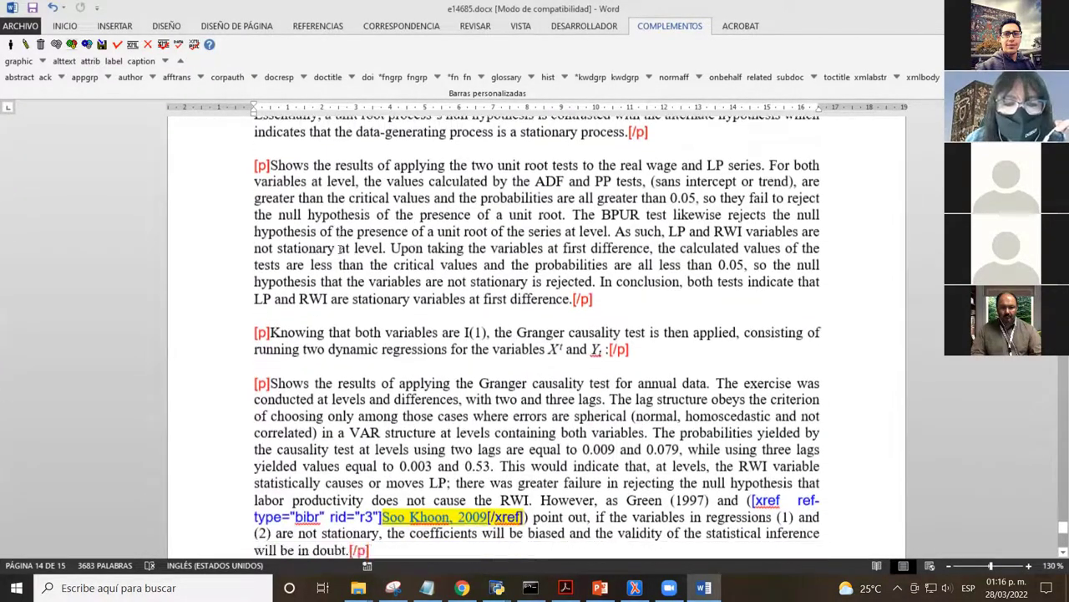
scroll(367, 268, "down", 1)
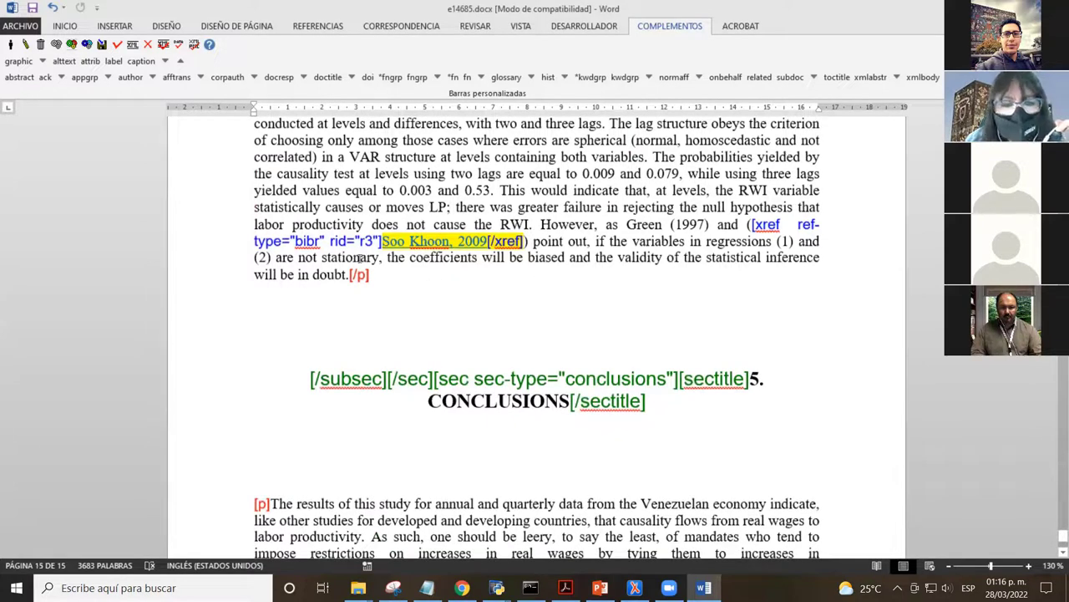
left_click_drag(383, 241, 494, 242)
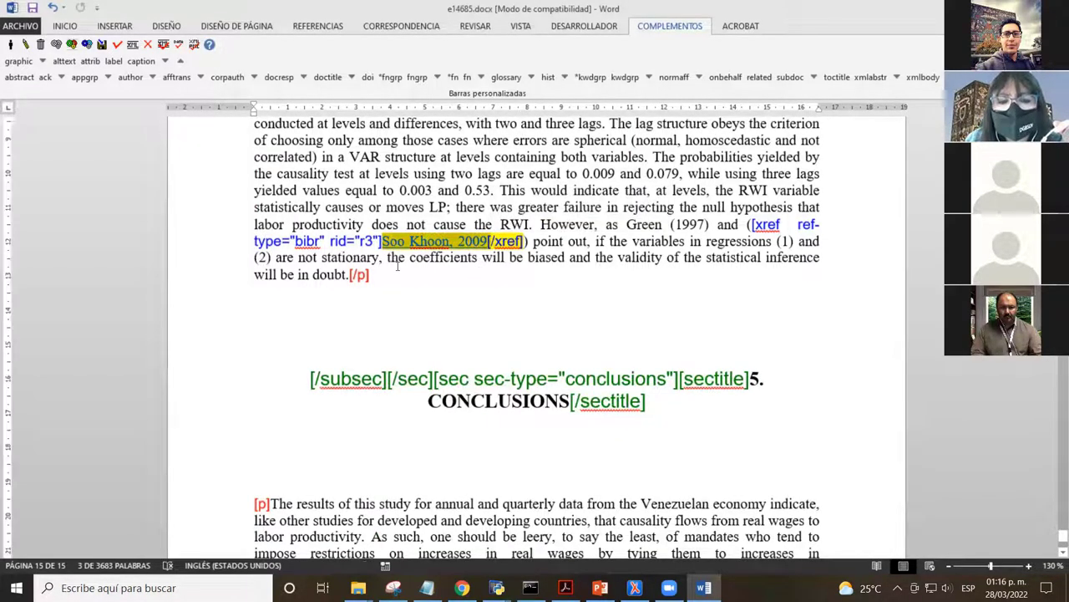
left_click(397, 259)
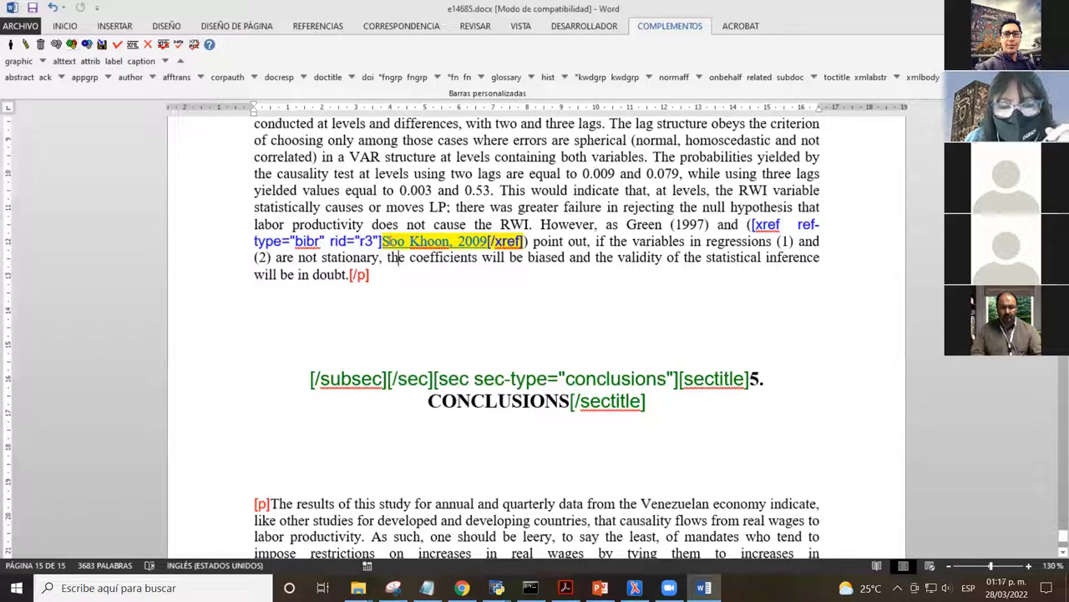
left_click(386, 269)
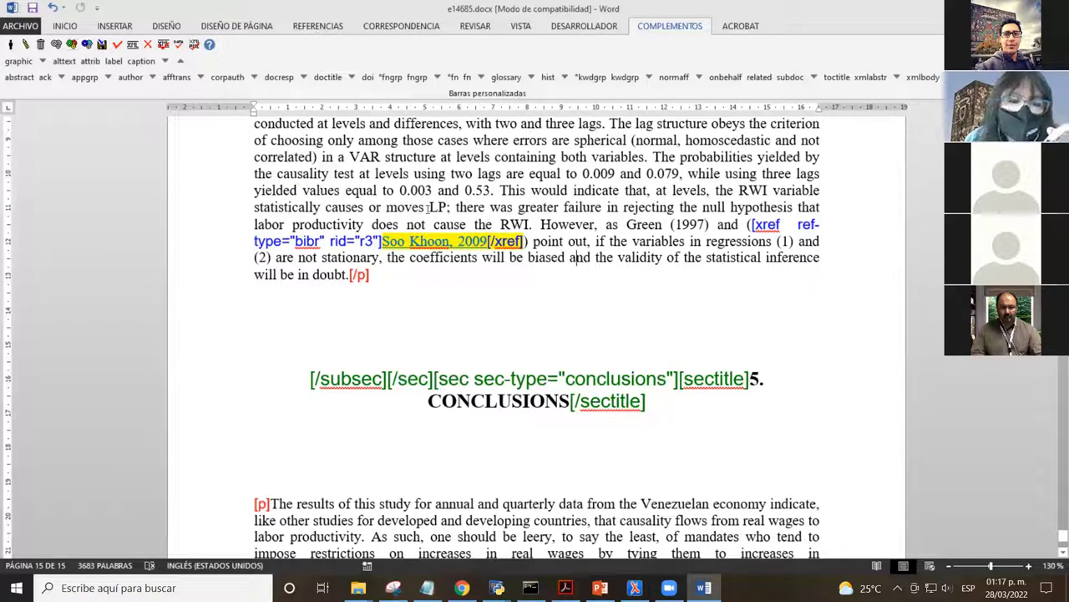
scroll(418, 267, "down", 2)
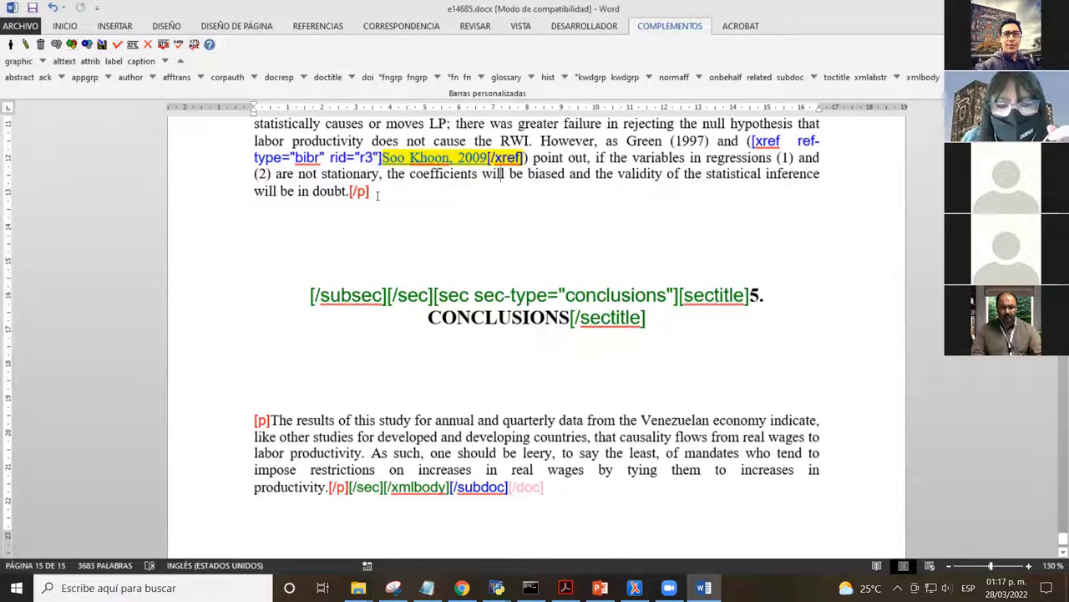
scroll(489, 209, "down", 2)
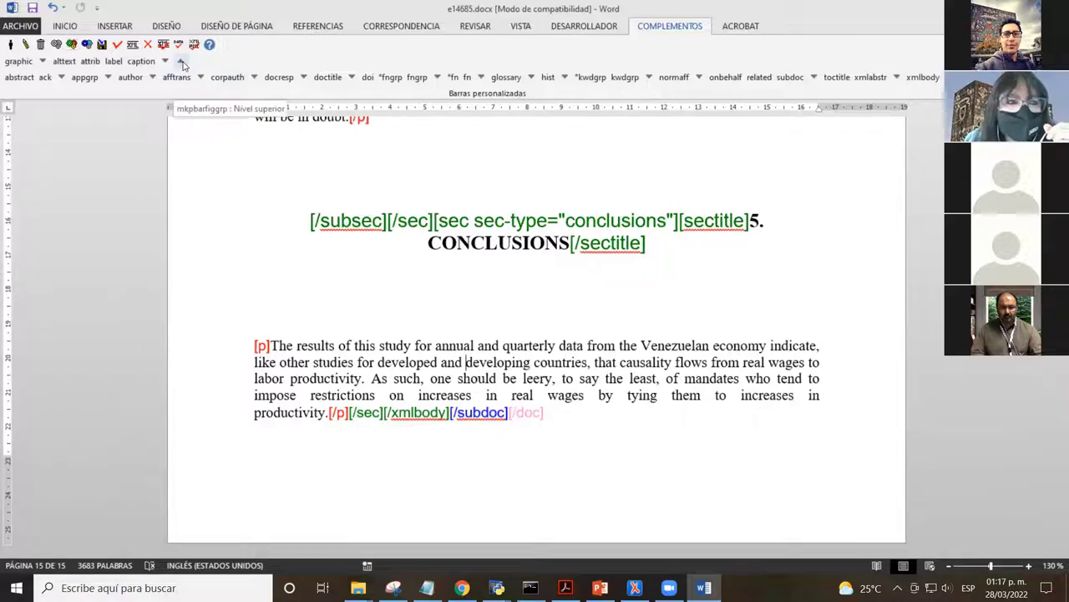
- Review the subdoc's markup backwards from the conclusions to the reference list, checking the English abstract, keyword group and introduction tags
scroll(508, 346, "up", 15)
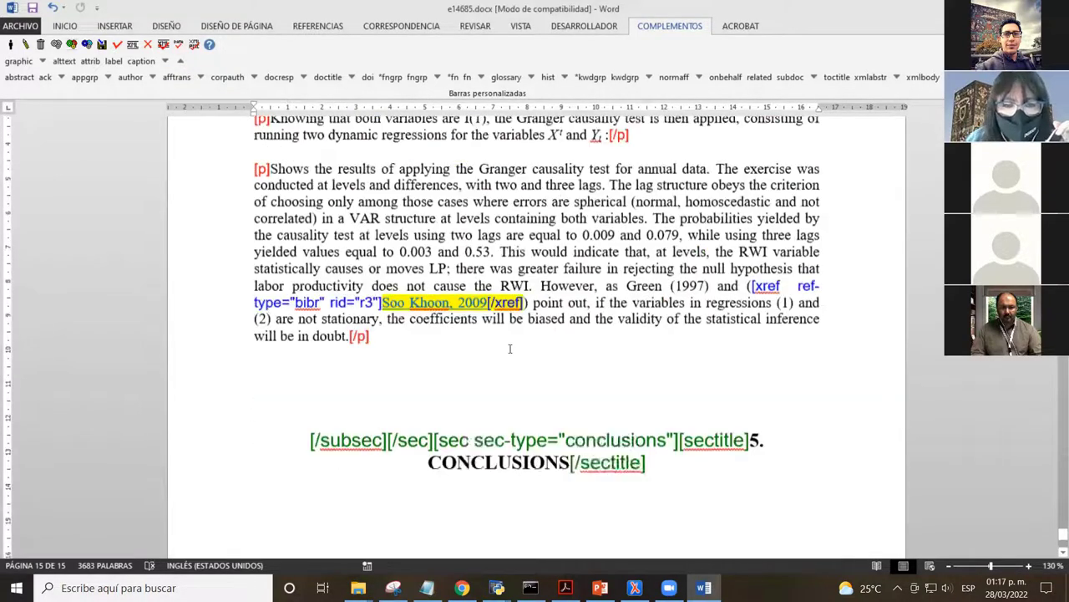
scroll(507, 347, "up", 15)
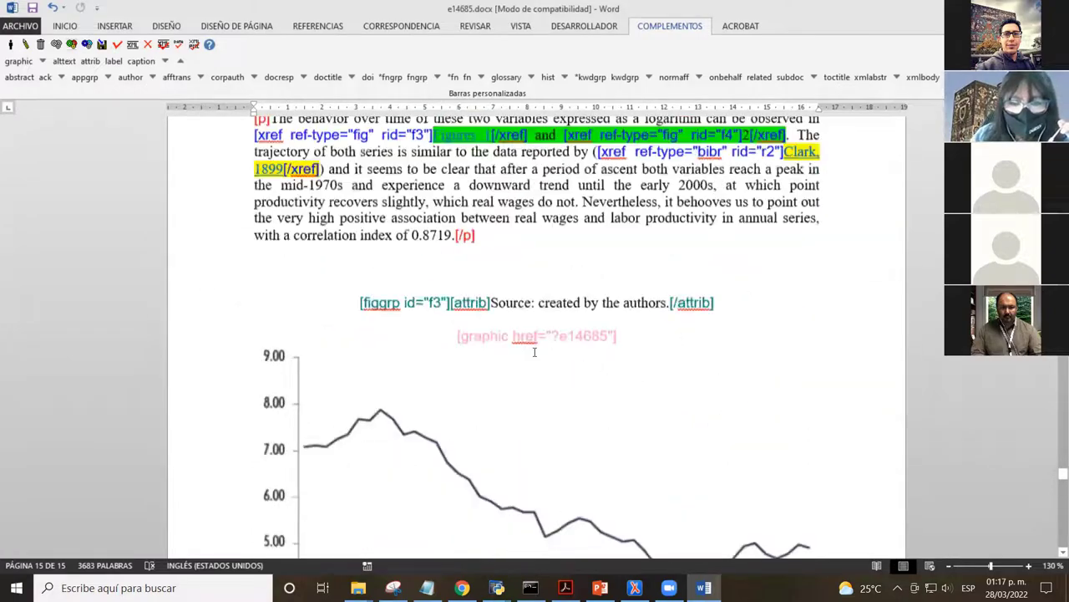
scroll(564, 357, "up", 15)
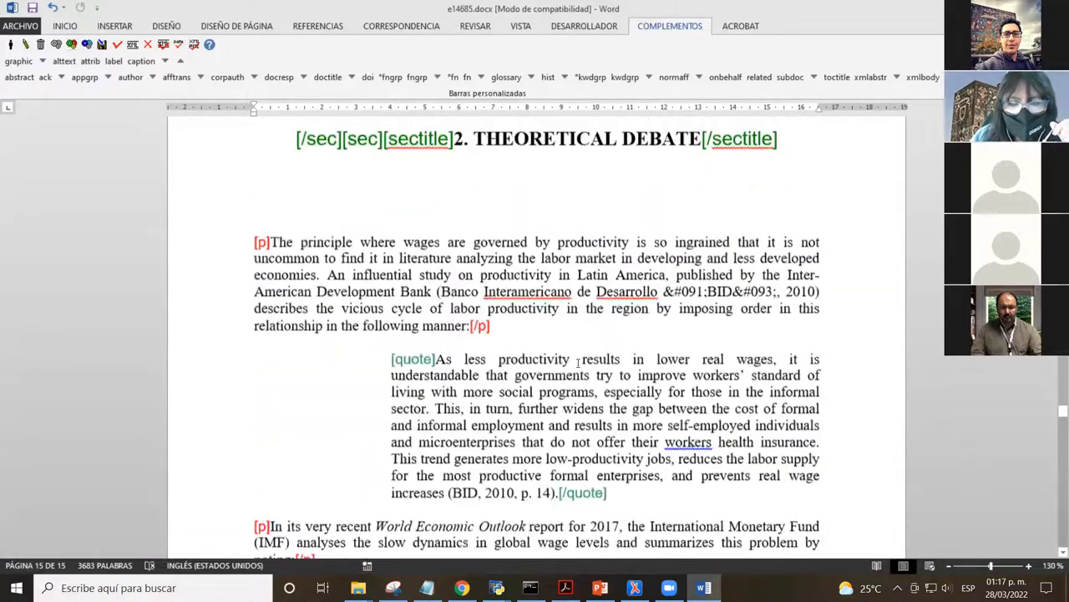
scroll(576, 359, "up", 4)
scroll(543, 334, "down", 6)
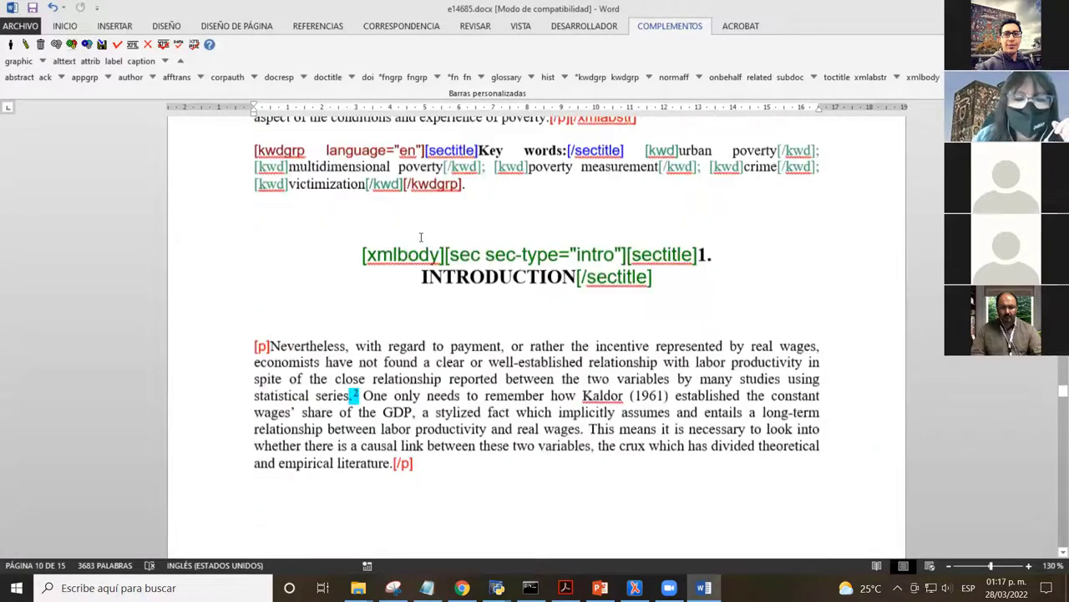
scroll(501, 293, "up", 5)
scroll(430, 243, "down", 1)
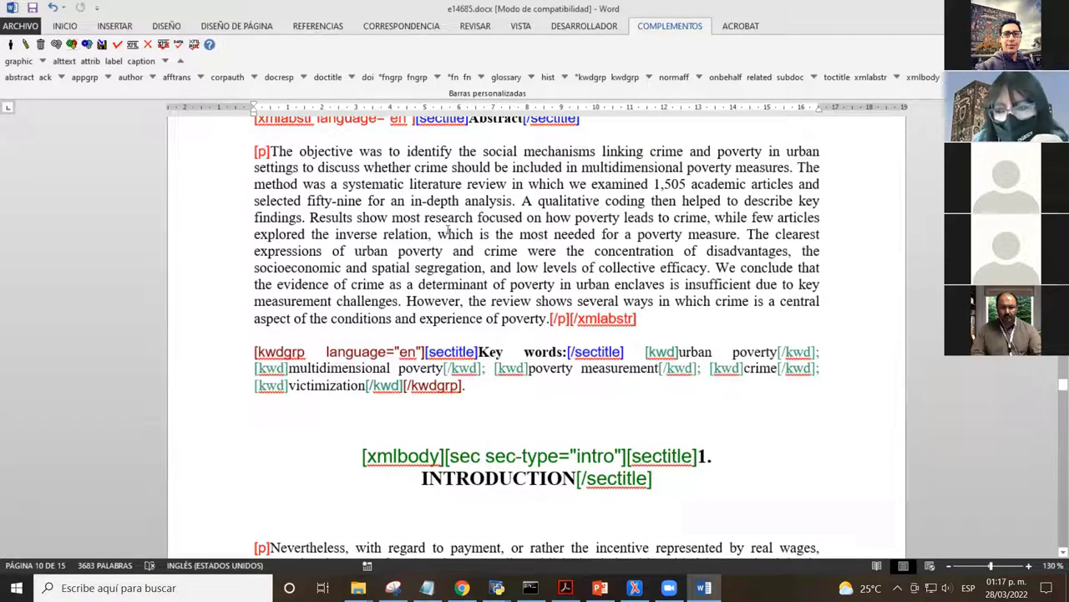
scroll(425, 219, "down", 3)
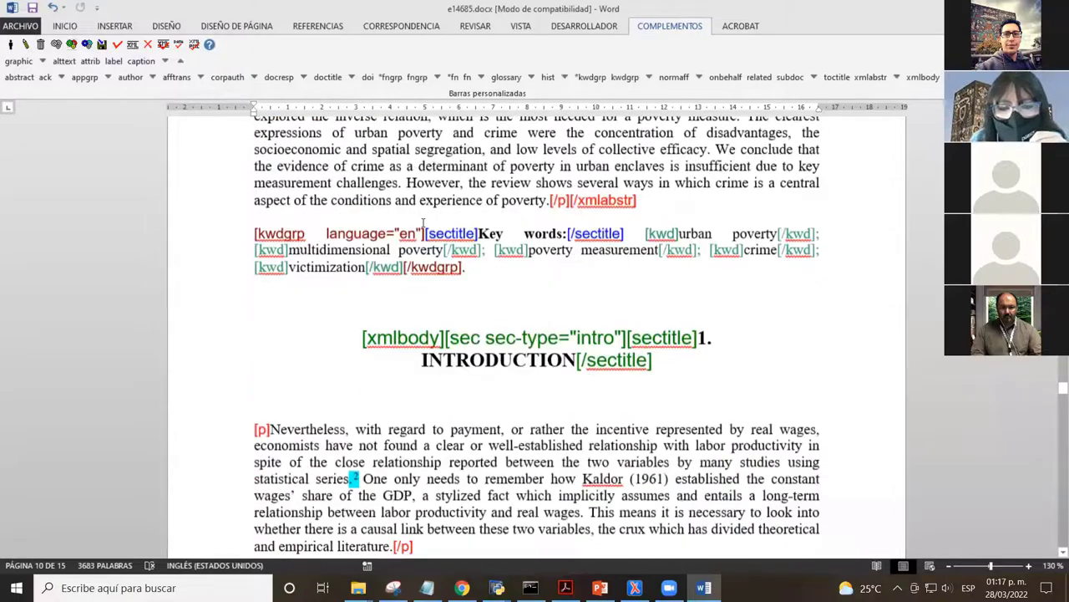
scroll(422, 226, "up", 8)
scroll(419, 230, "up", 10)
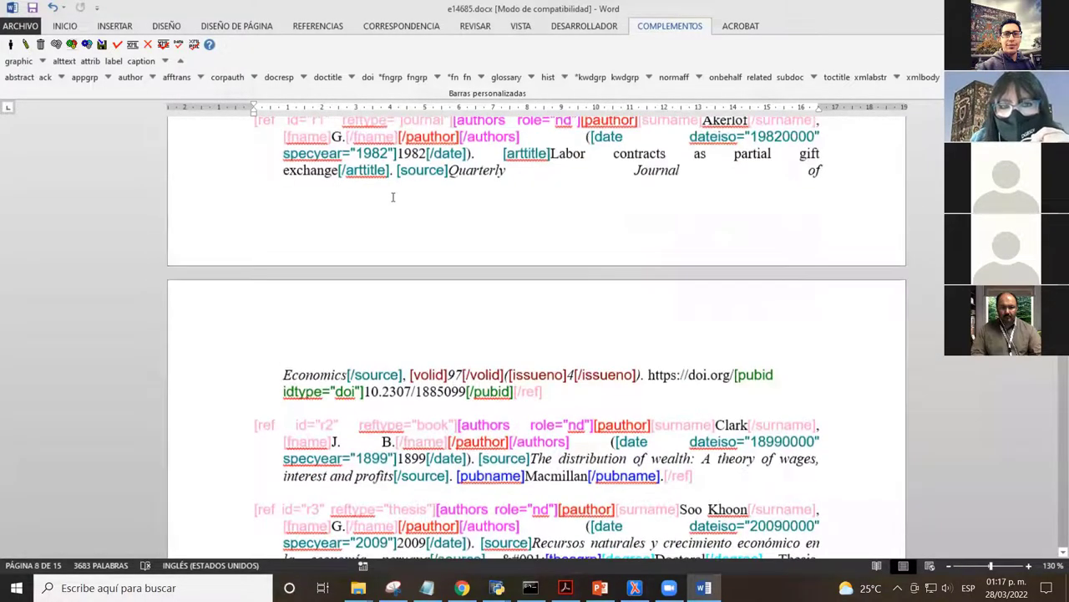
scroll(401, 222, "down", 10)
scroll(384, 214, "down", 4)
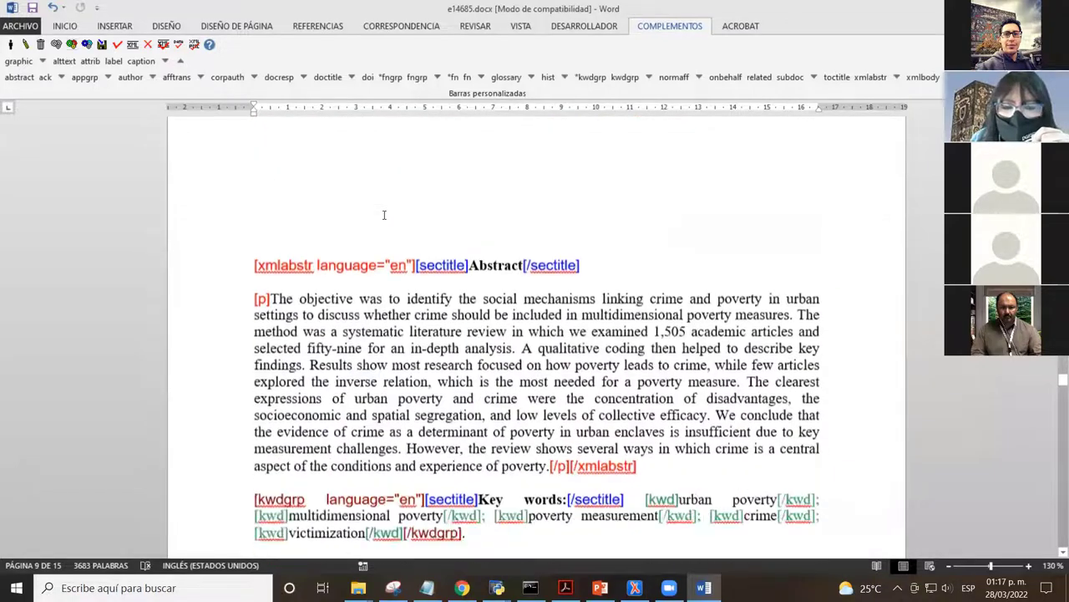
left_click(375, 276)
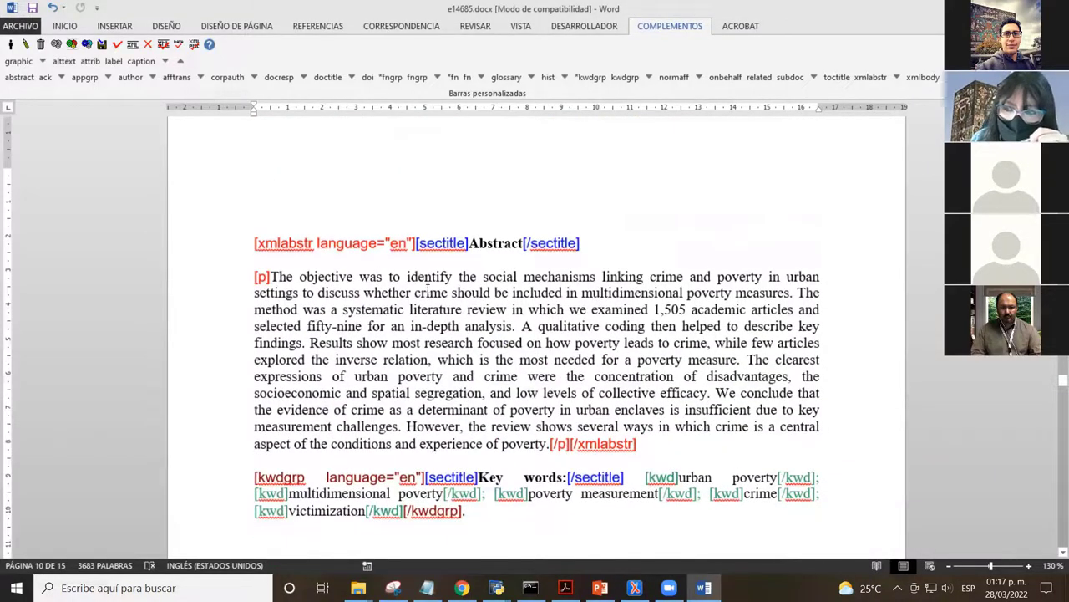
- Examine the highlighted footnote 2 call in the introduction paragraph and the footnote text below it
scroll(417, 301, "down", 8)
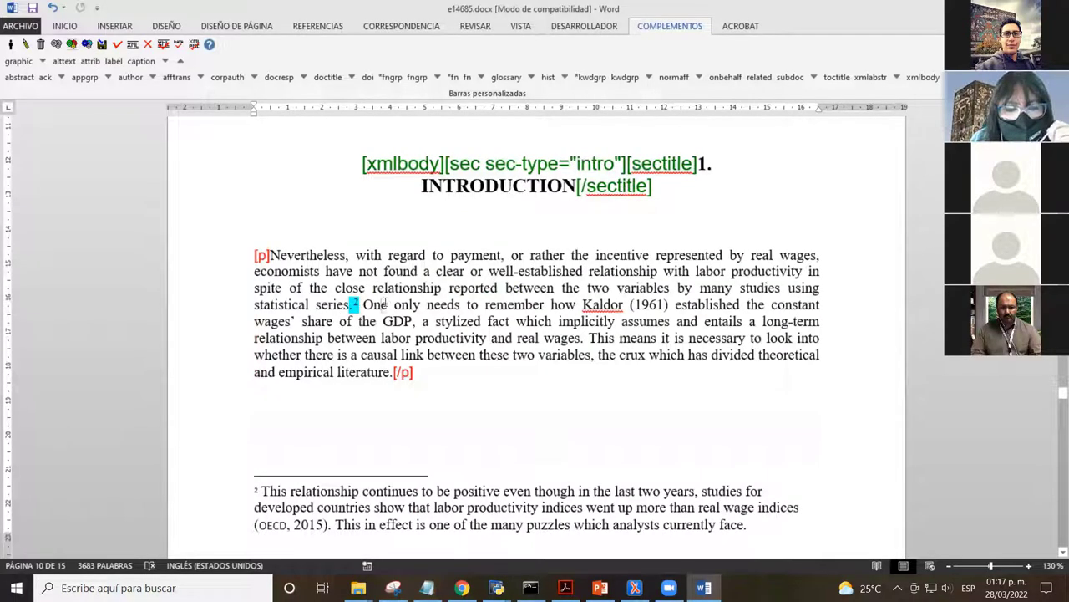
scroll(425, 313, "up", 4)
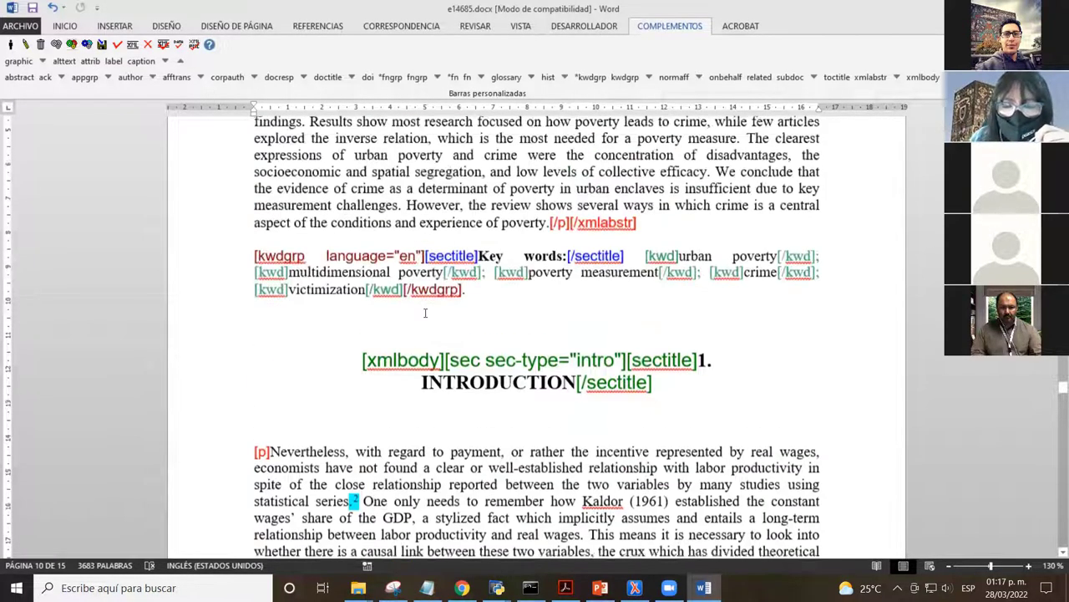
scroll(425, 313, "up", 5)
scroll(422, 309, "down", 4)
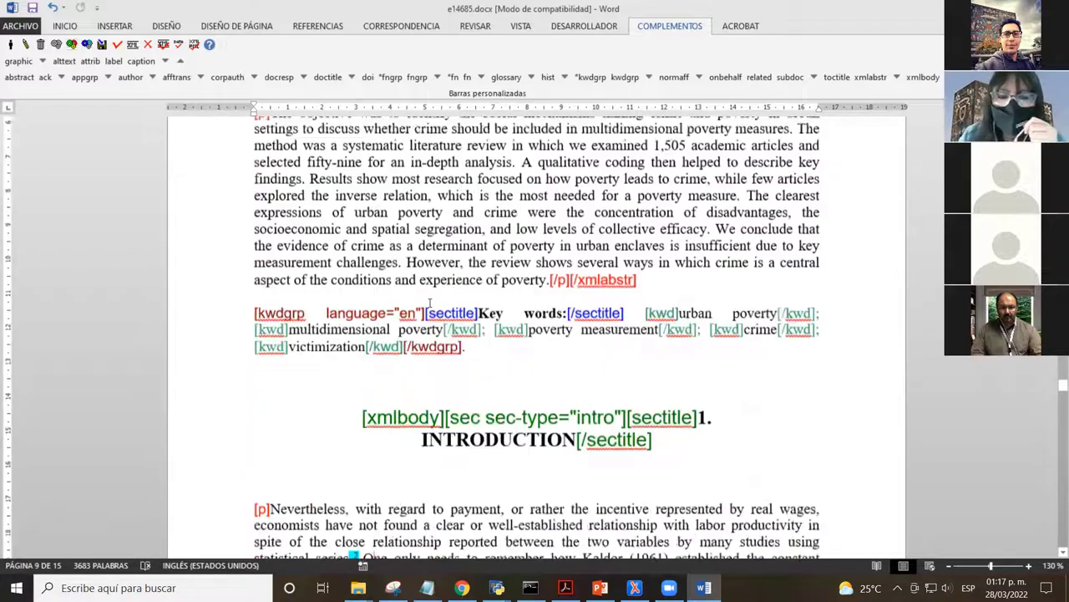
scroll(430, 305, "down", 7)
scroll(437, 317, "up", 1)
scroll(437, 317, "up", 2)
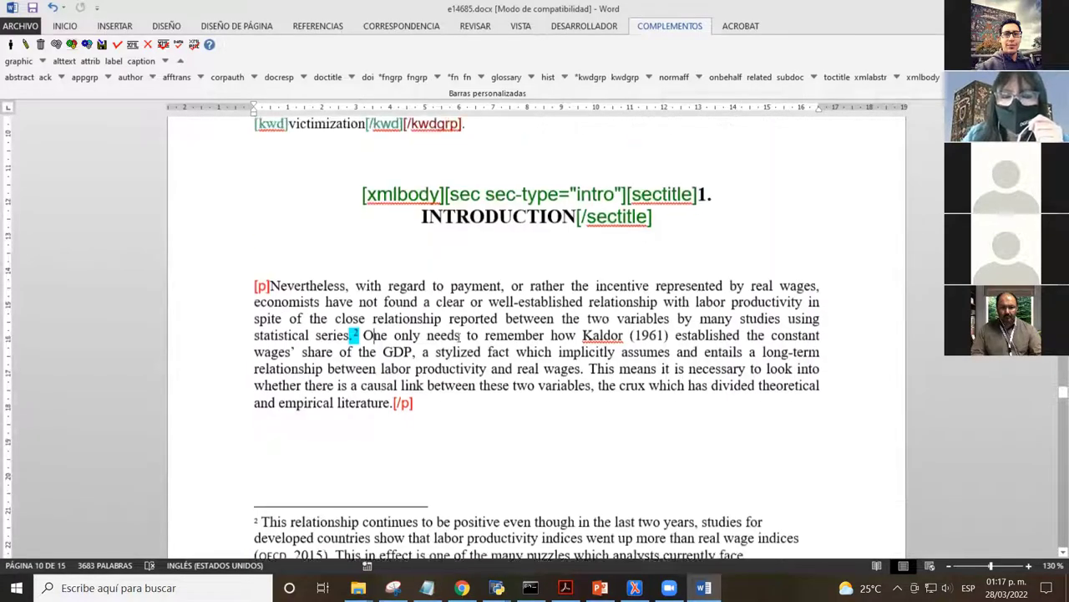
scroll(458, 335, "up", 2)
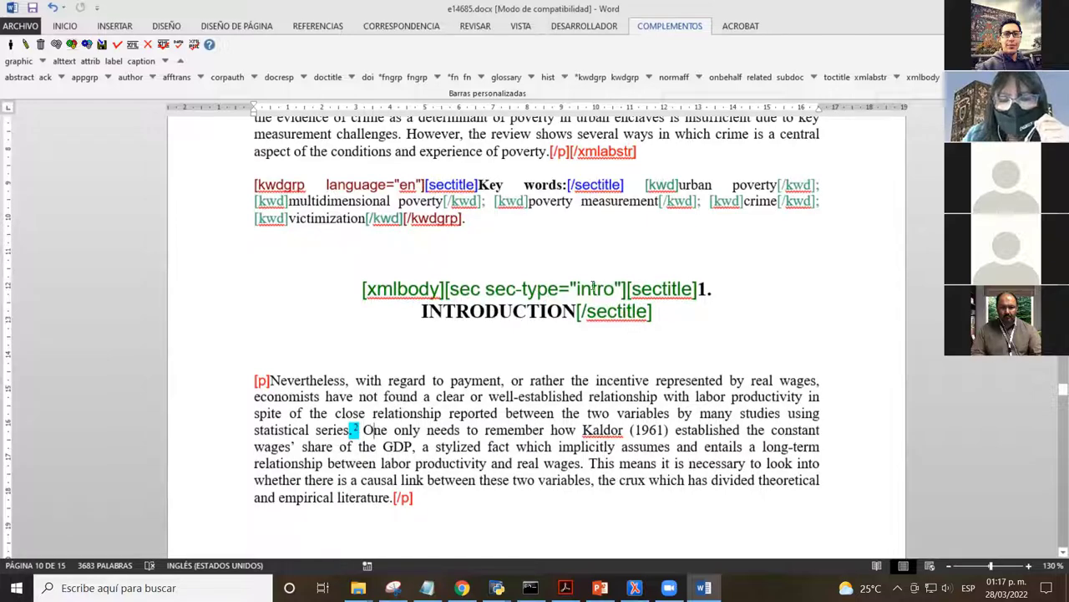
scroll(531, 311, "down", 3)
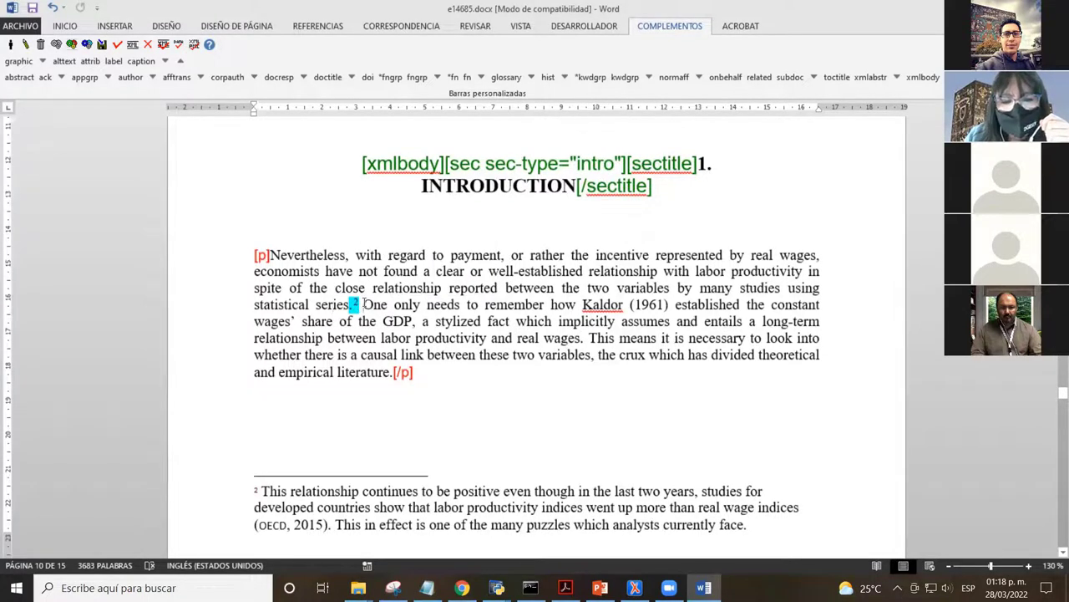
left_click_drag(352, 304, 365, 302)
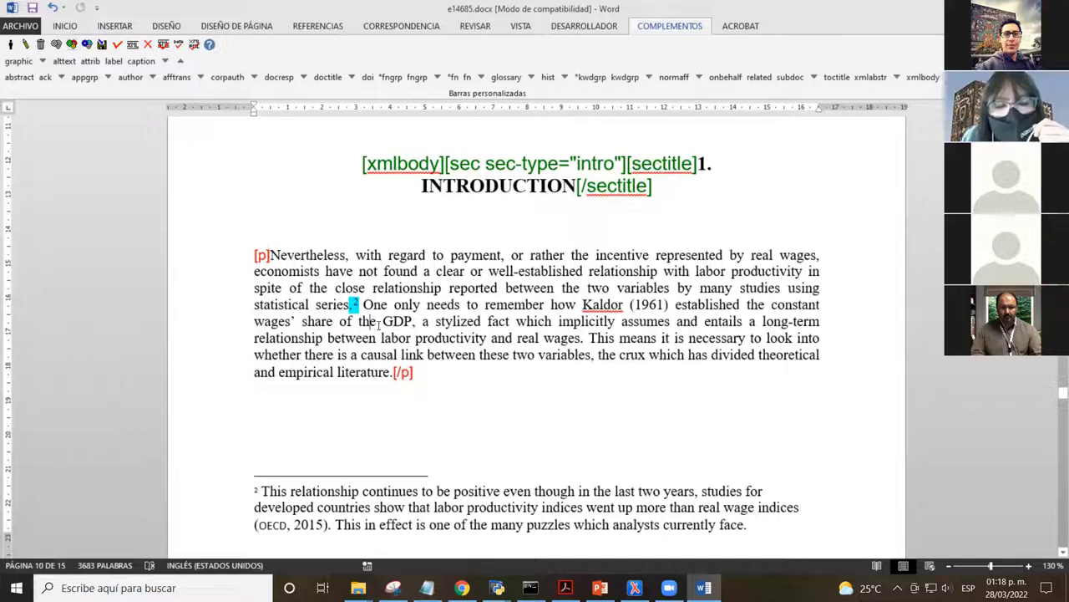
- Examine the highlighted footnote 1 call in the Spanish introduction paragraph and the footnote text below it
scroll(421, 349, "up", 15)
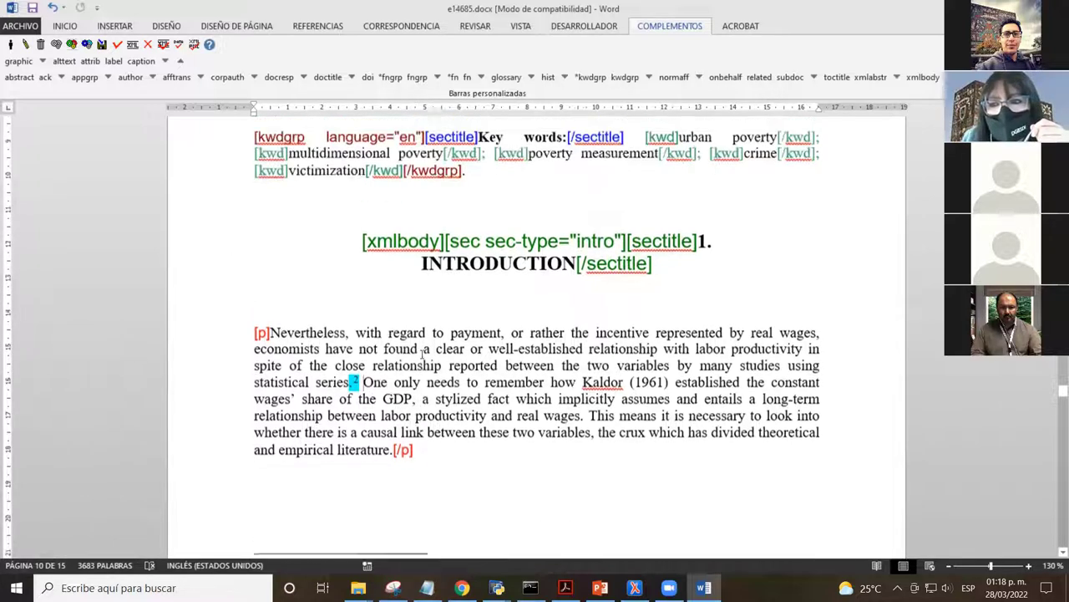
scroll(441, 366, "up", 20)
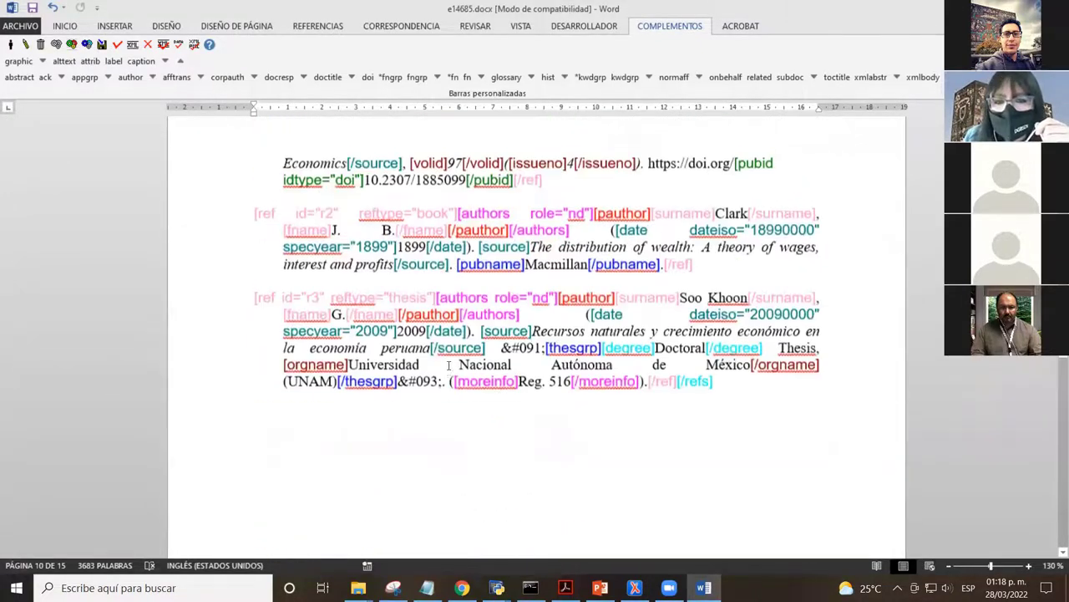
scroll(499, 343, "up", 20)
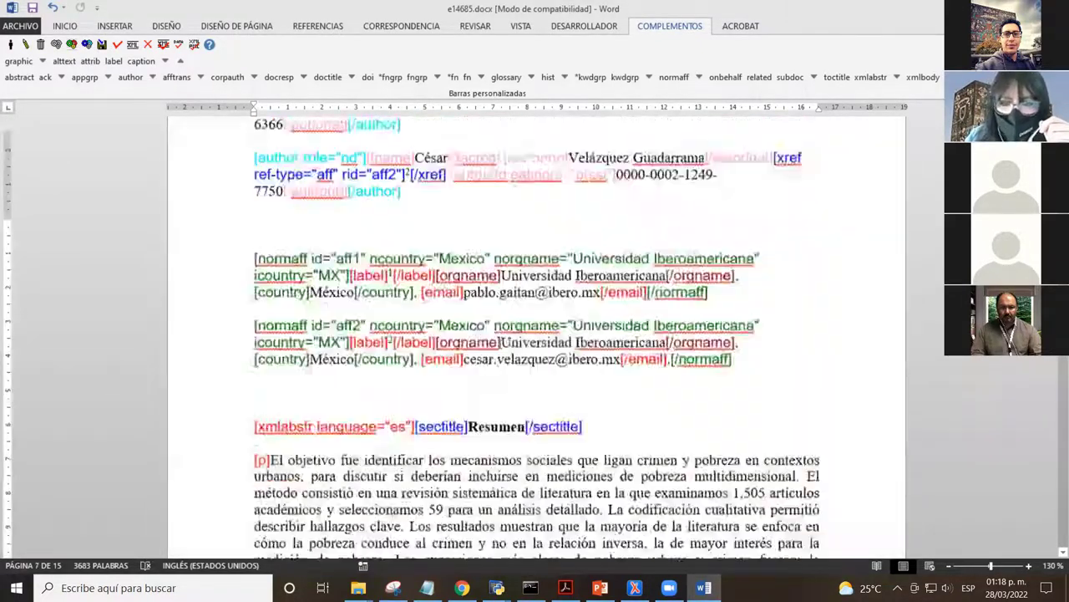
scroll(472, 323, "down", 10)
scroll(472, 324, "down", 15)
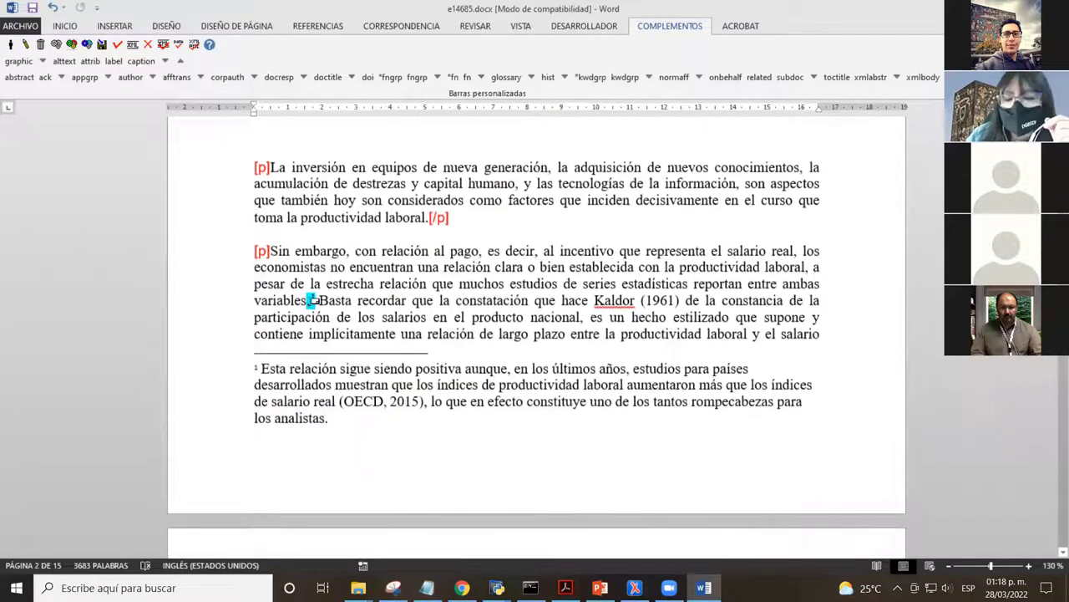
left_click(316, 298)
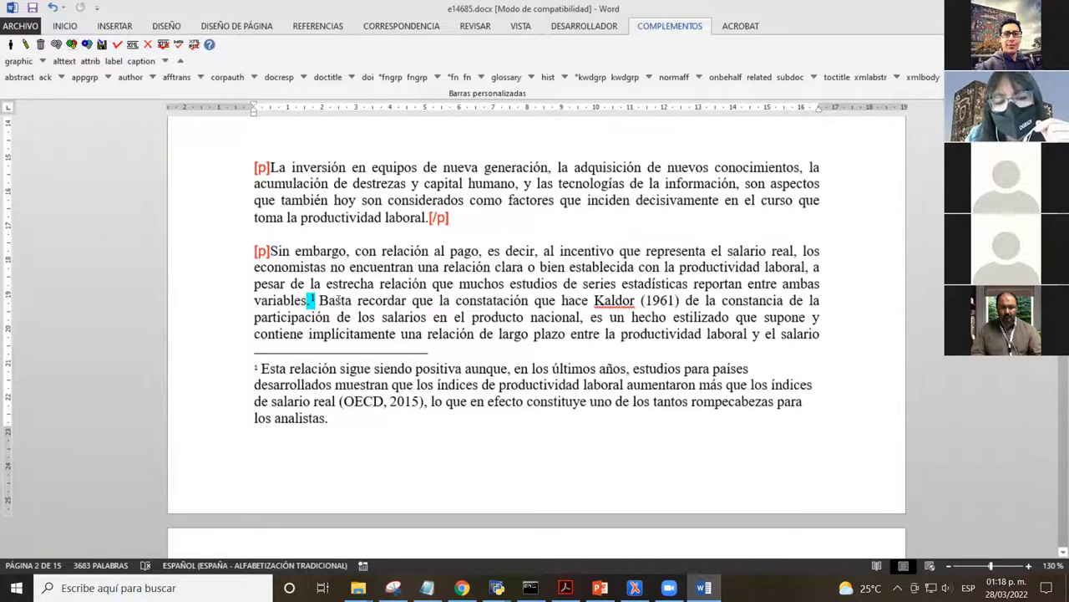
scroll(311, 301, "down", 5)
scroll(339, 298, "up", 4)
scroll(313, 289, "down", 1)
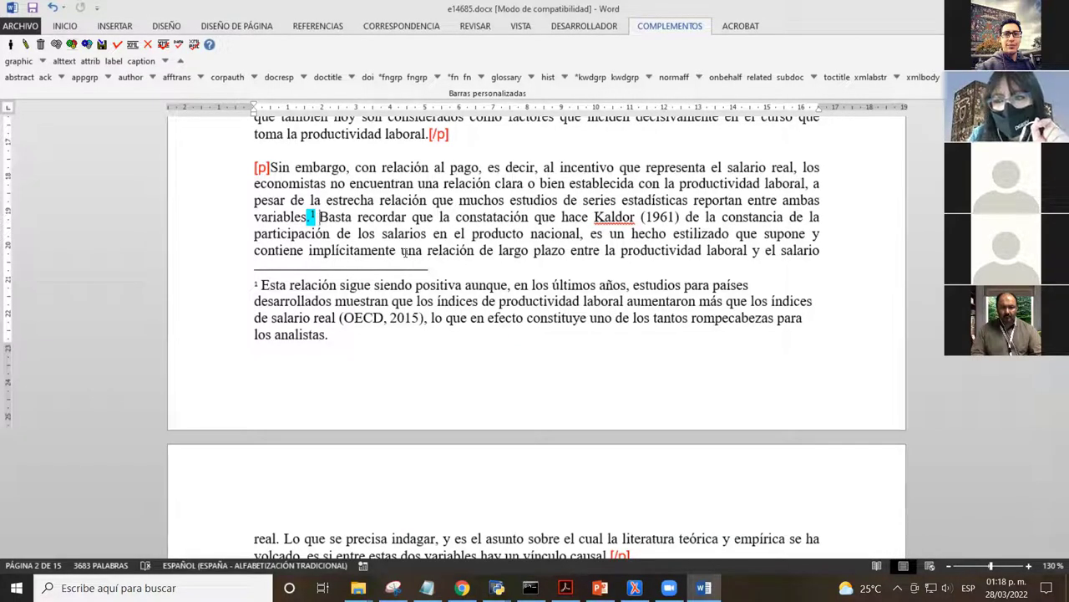
scroll(392, 249, "down", 1)
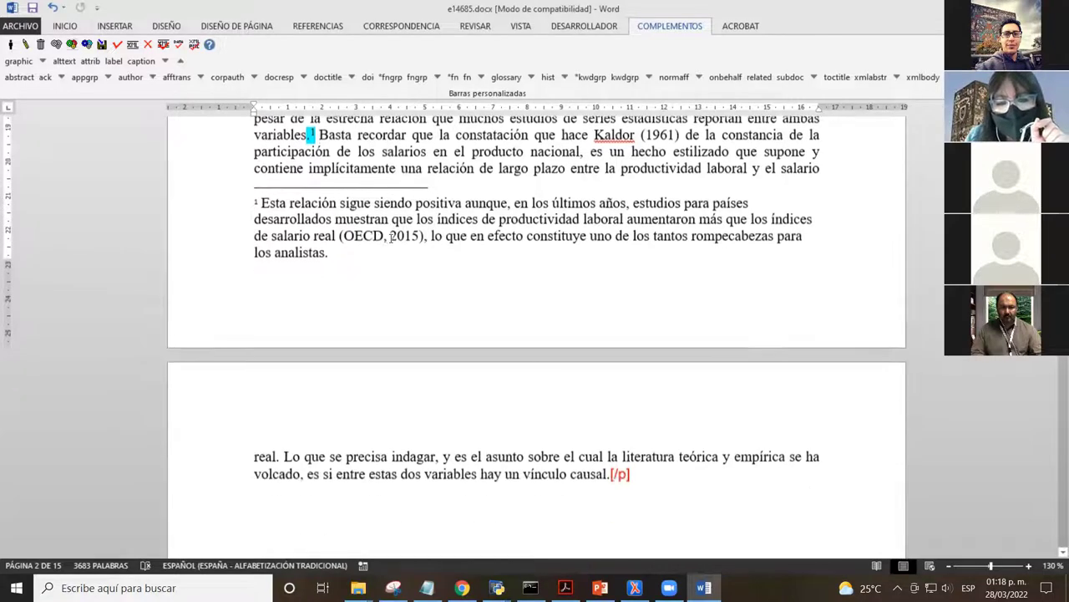
scroll(393, 249, "up", 2)
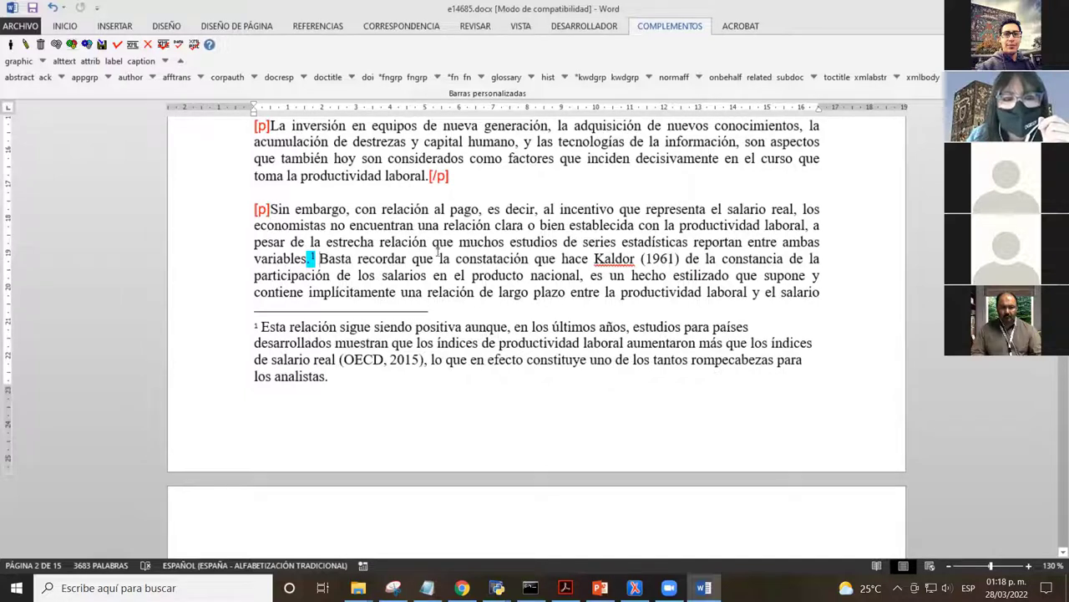
- Bring up the set of markup tags that includes page-fn for identifying page footnotes
left_click(178, 62)
scroll(276, 67, "up", 1)
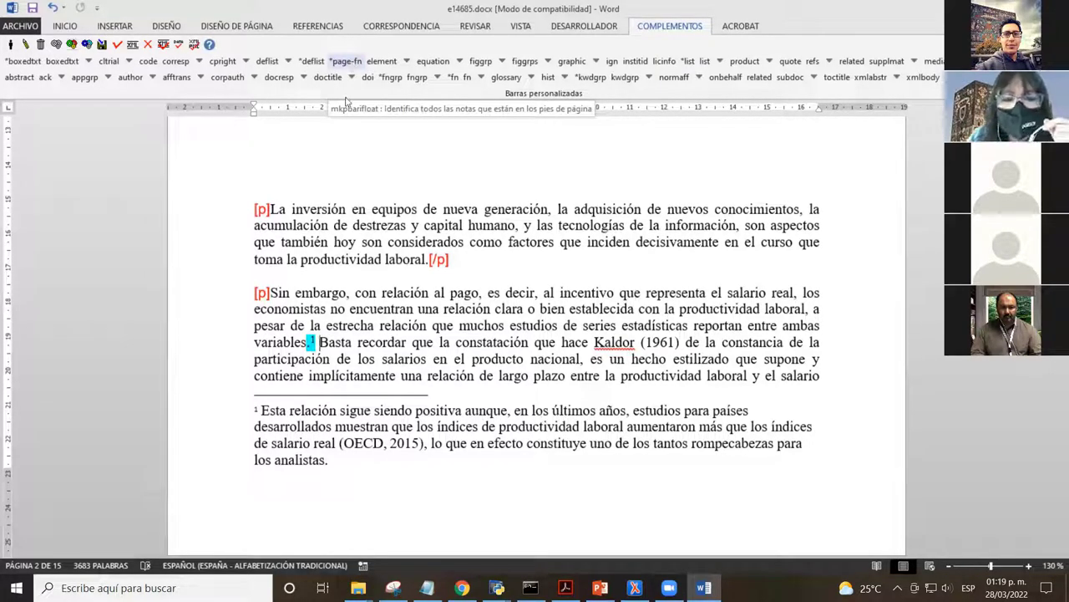
scroll(291, 265, "down", 2)
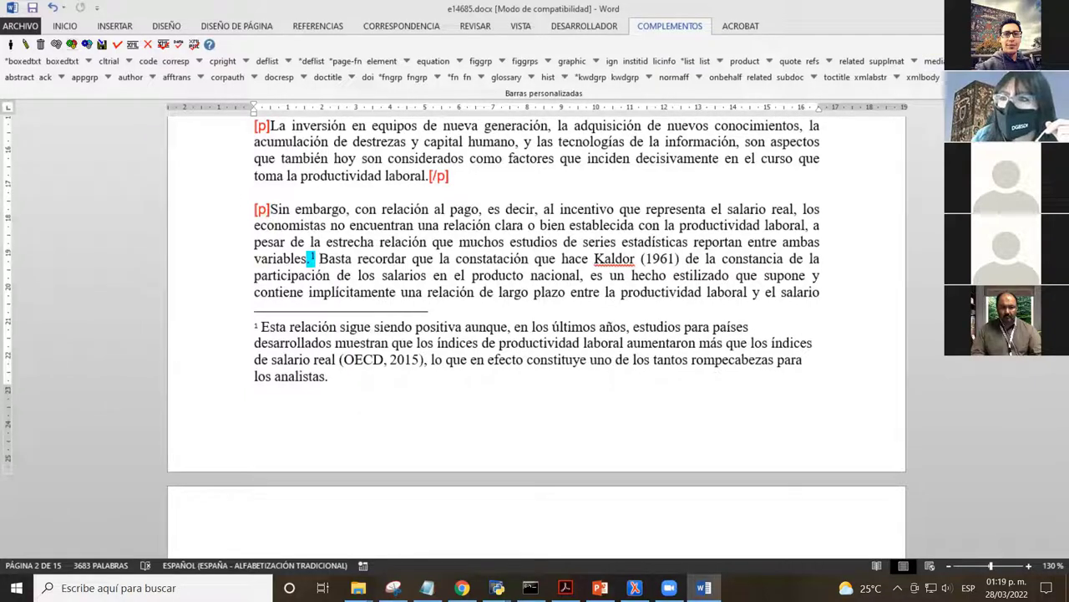
- Look through the insertion and footnote reference commands, return to the markup tags and recheck the footnote 1 paragraph
left_click_drag(930, 17, 915, 52)
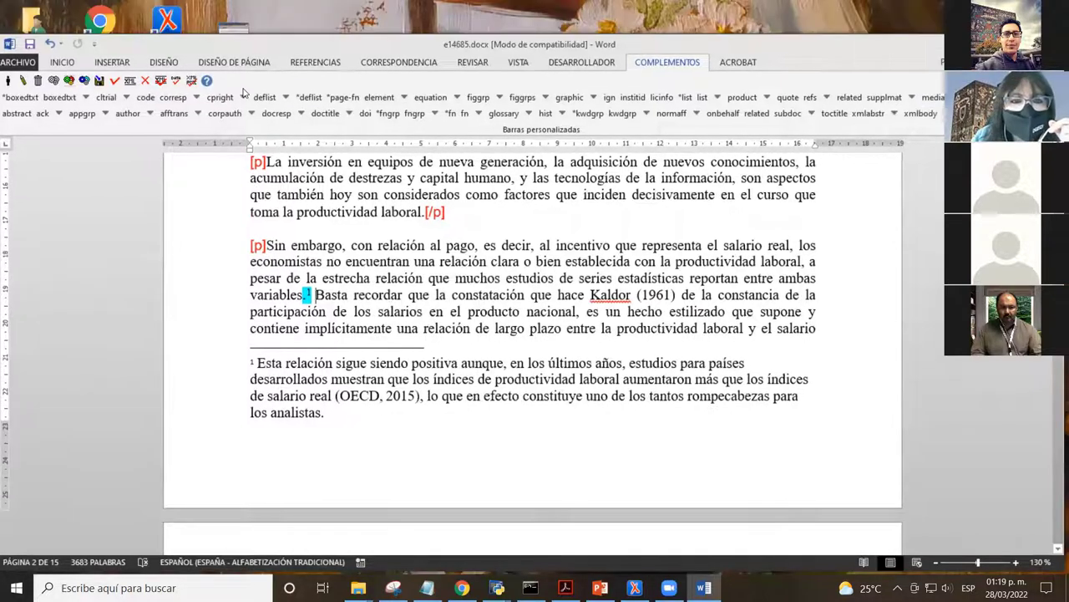
left_click(110, 62)
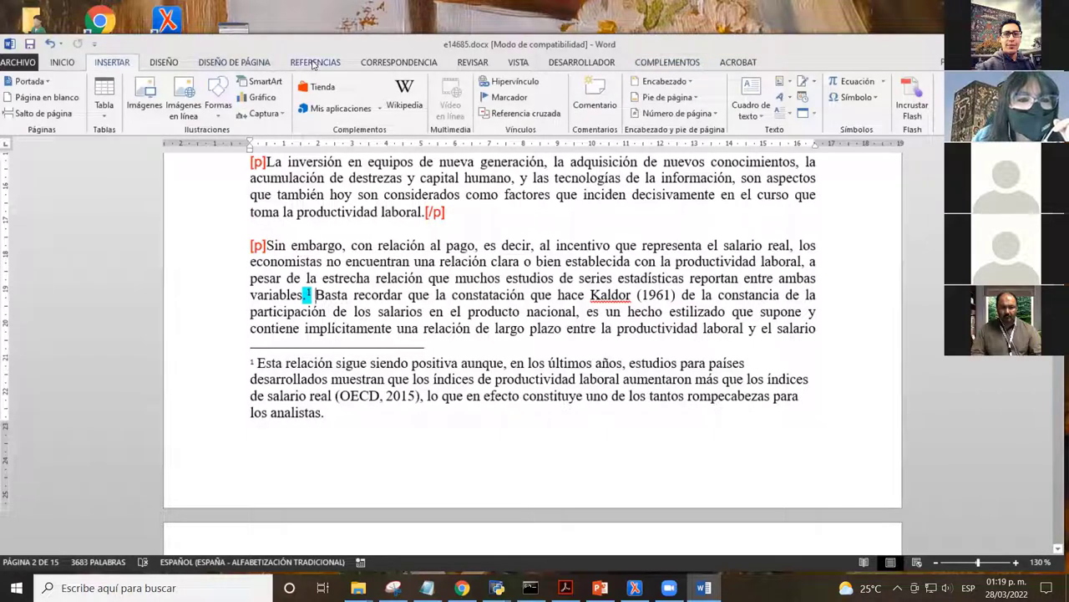
left_click(301, 63)
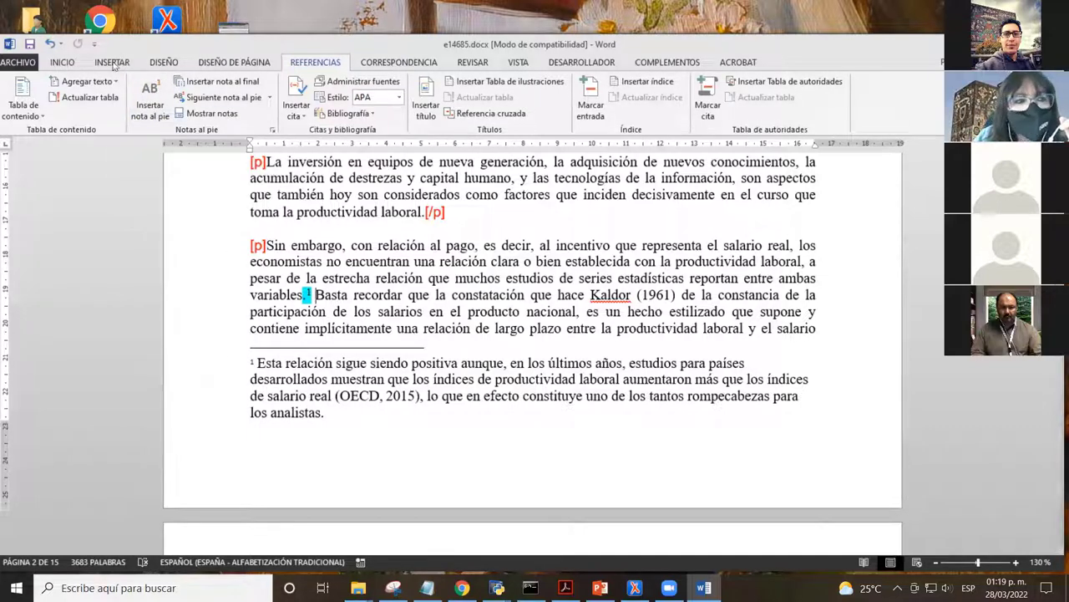
left_click(652, 64)
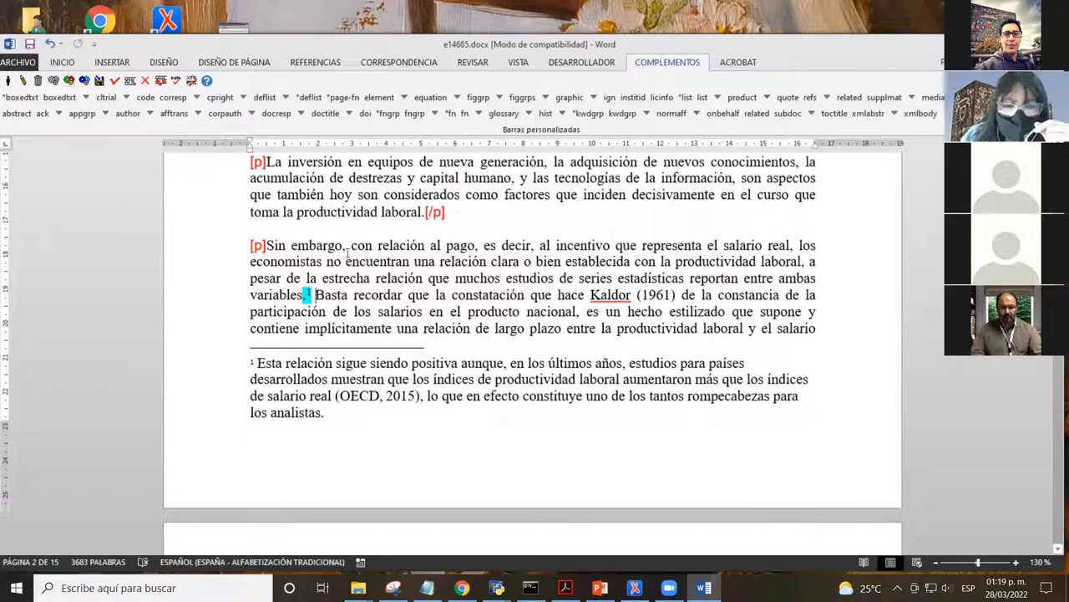
scroll(349, 253, "down", 1)
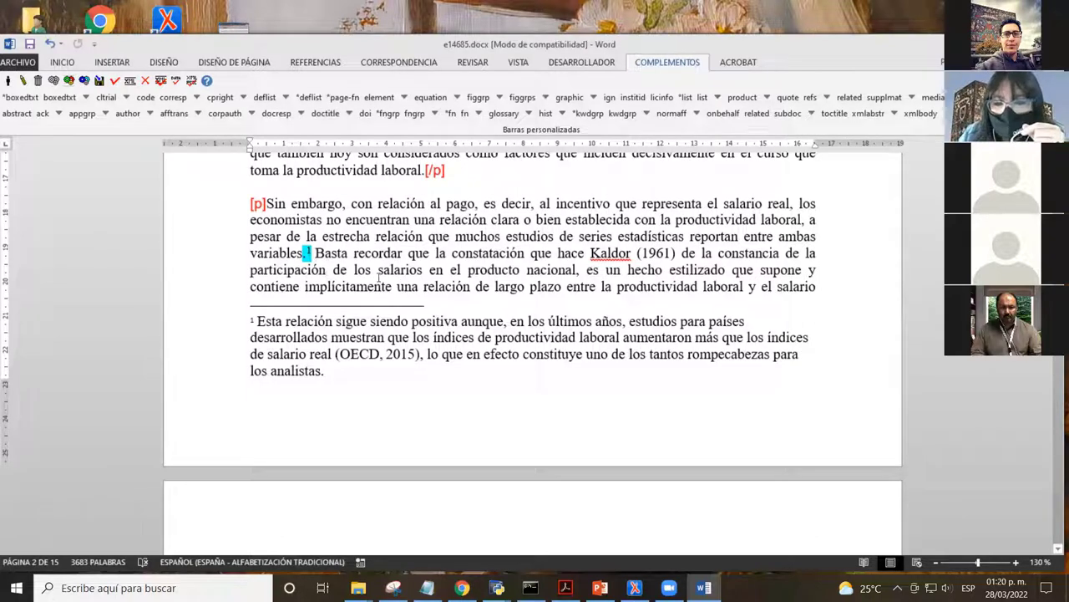
scroll(401, 284, "down", 5)
scroll(420, 290, "up", 5)
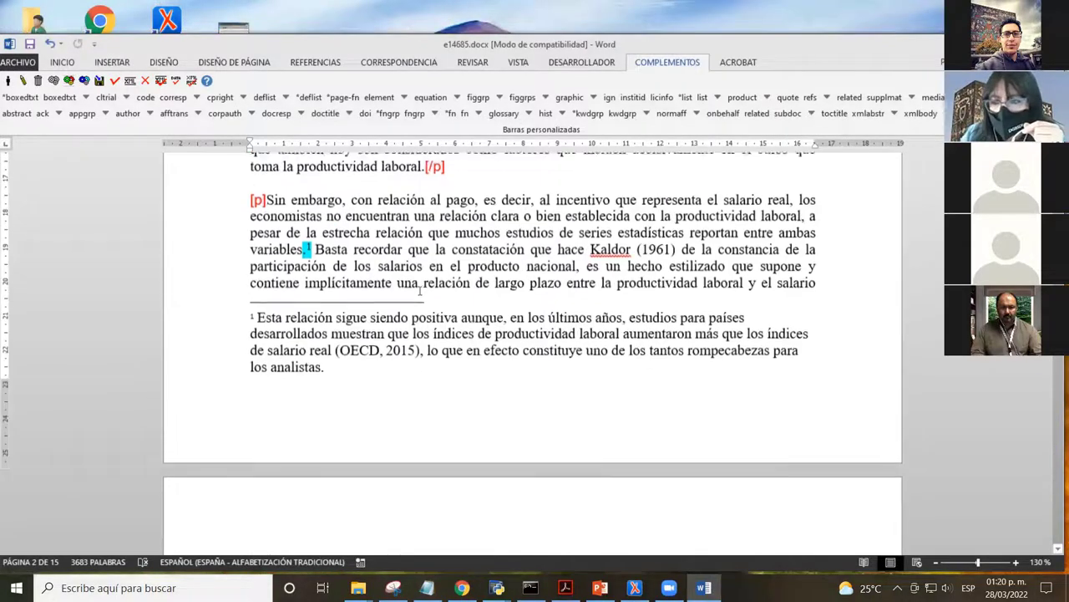
scroll(421, 290, "up", 2)
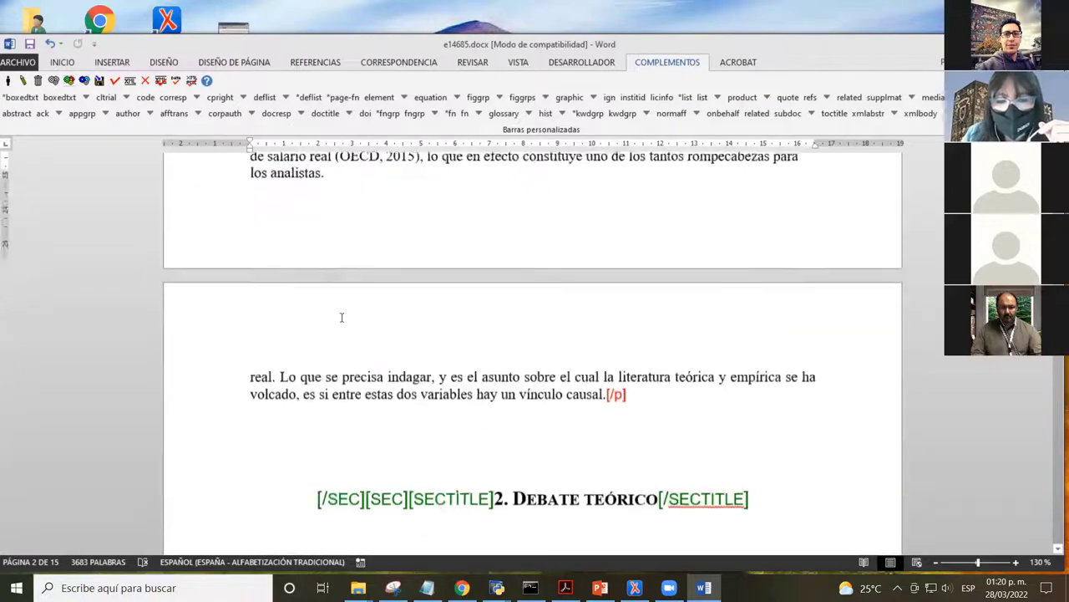
- Mark up all page footnotes and their calls at once with page-fn, working from the English introduction paragraph
scroll(343, 318, "down", 15)
scroll(359, 307, "down", 20)
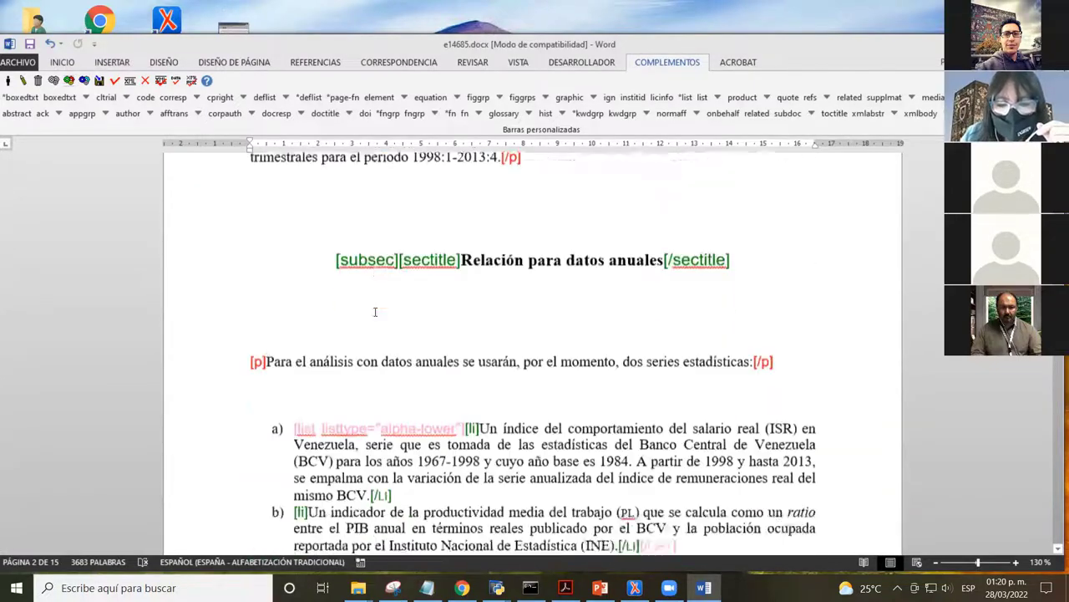
scroll(374, 323, "down", 20)
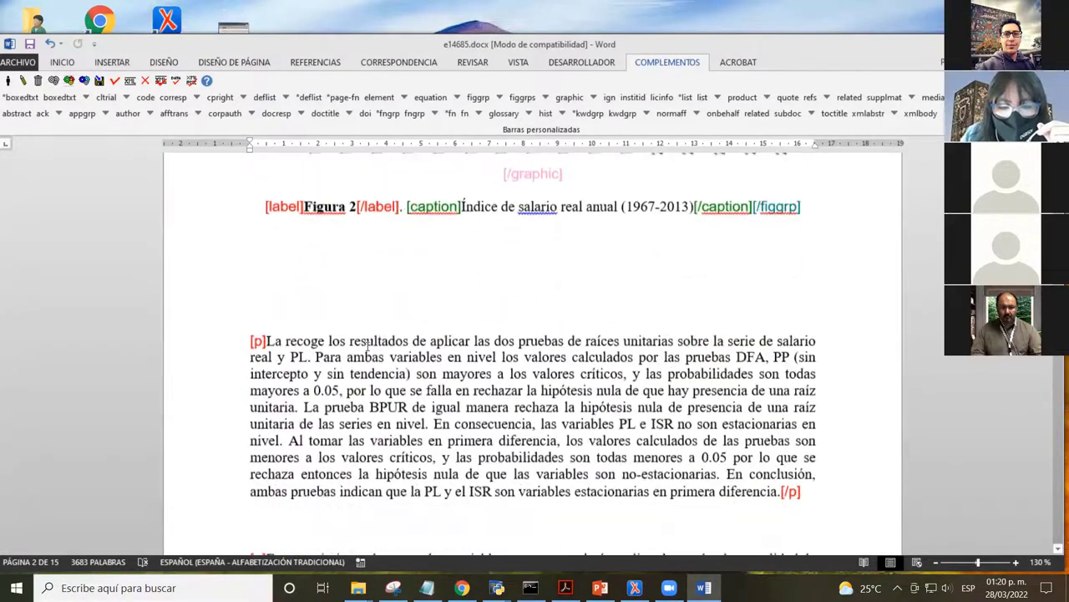
scroll(368, 349, "down", 20)
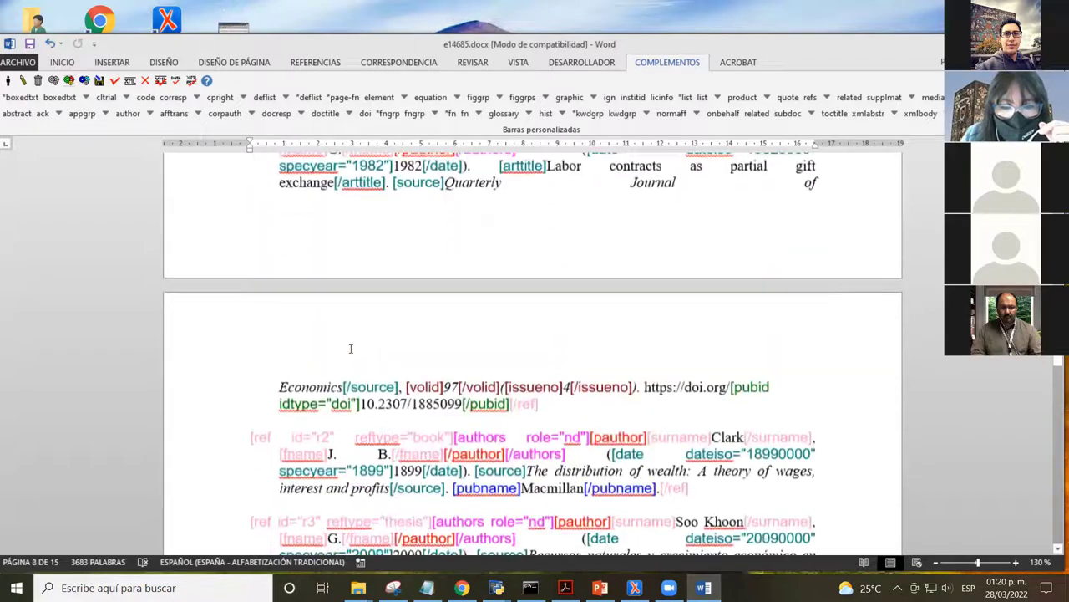
scroll(345, 361, "down", 10)
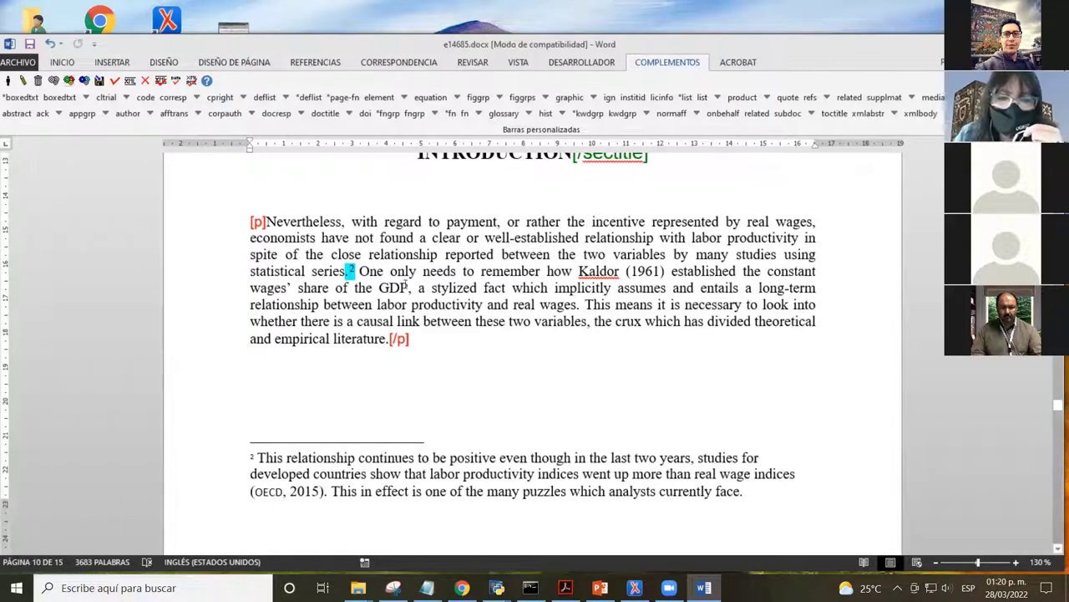
left_click(390, 271)
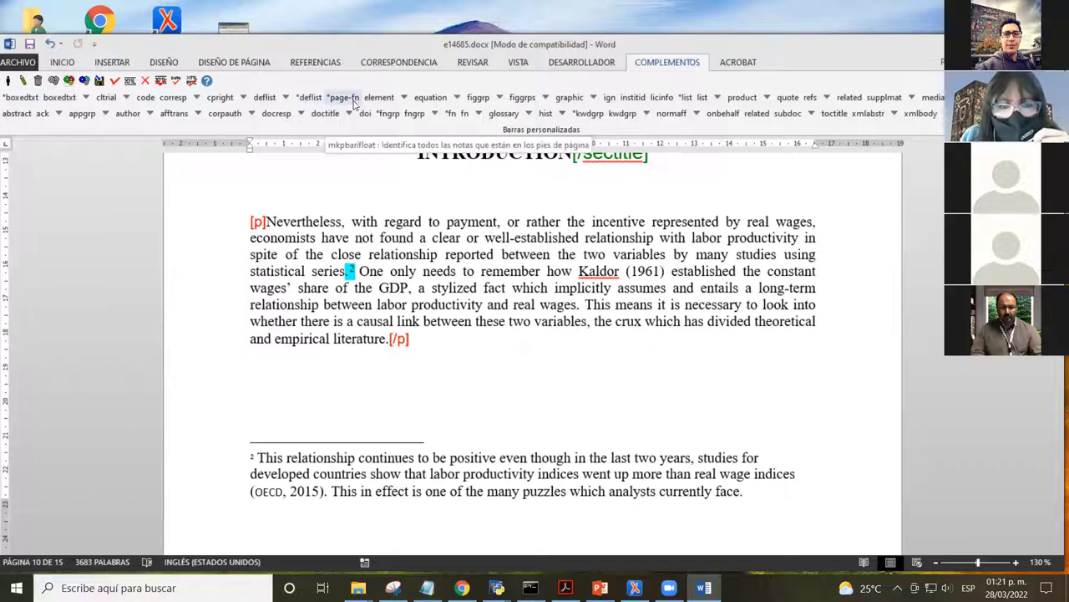
left_click(416, 274)
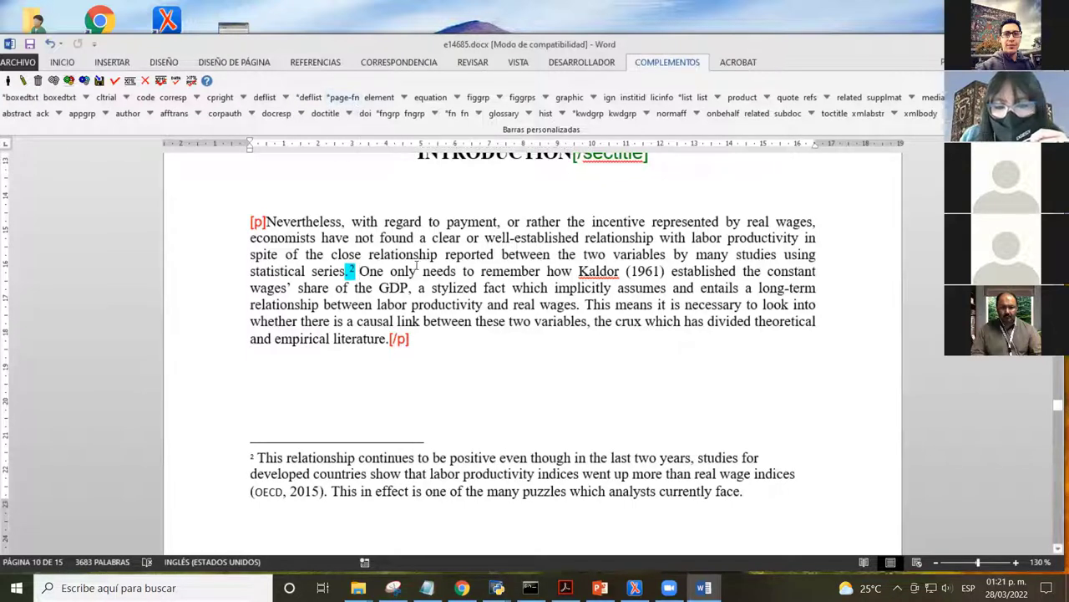
left_click(290, 222)
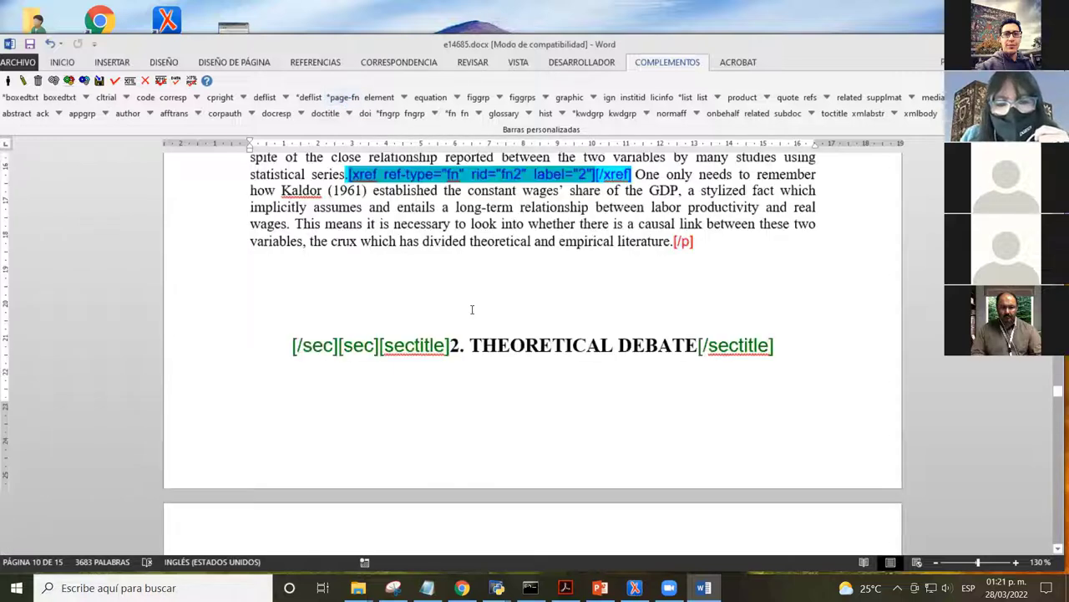
- Check the xref tags of the footnote calls in the English and Spanish introduction paragraphs
scroll(539, 273, "up", 4)
scroll(539, 272, "up", 15)
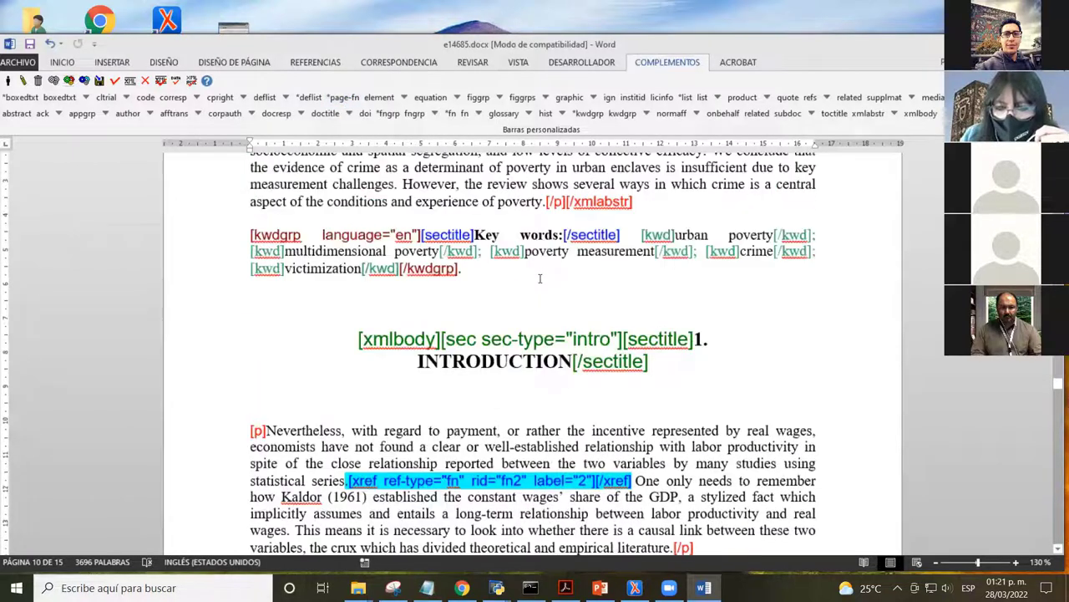
scroll(523, 262, "down", 15)
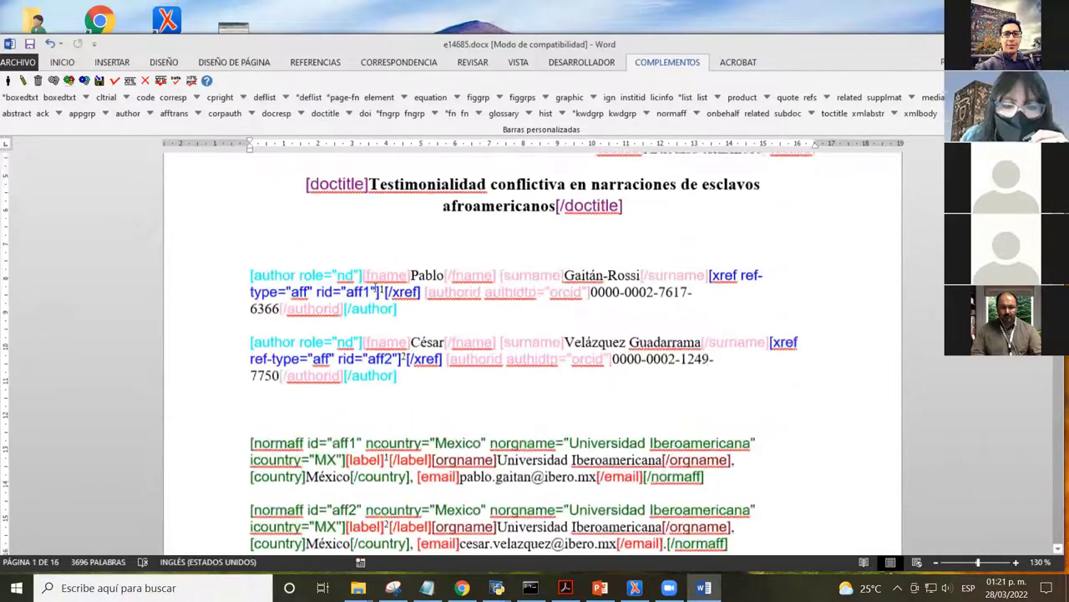
scroll(365, 332, "down", 4)
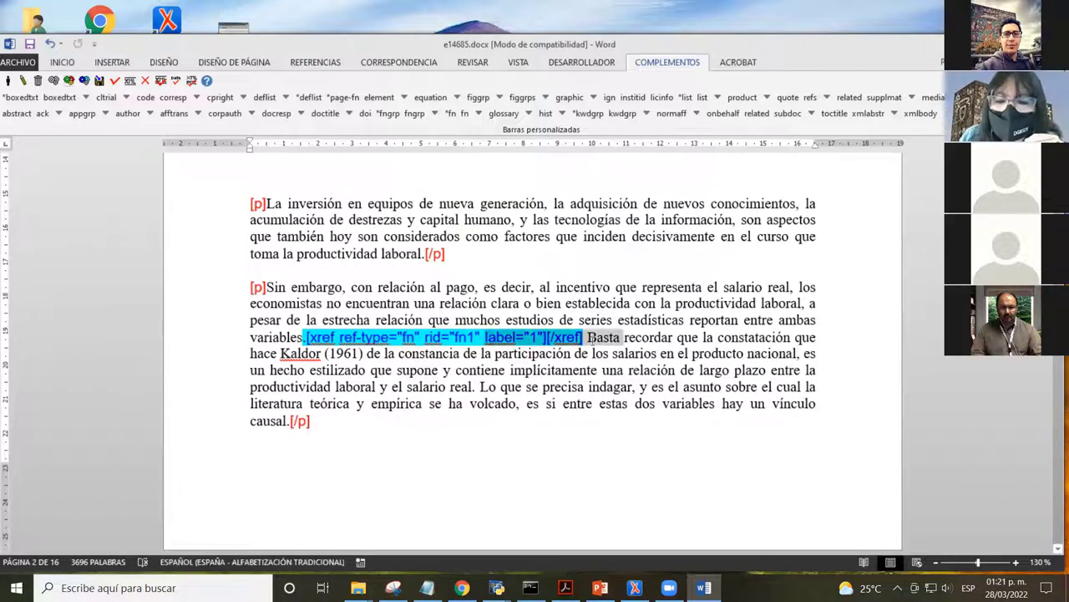
left_click(575, 354)
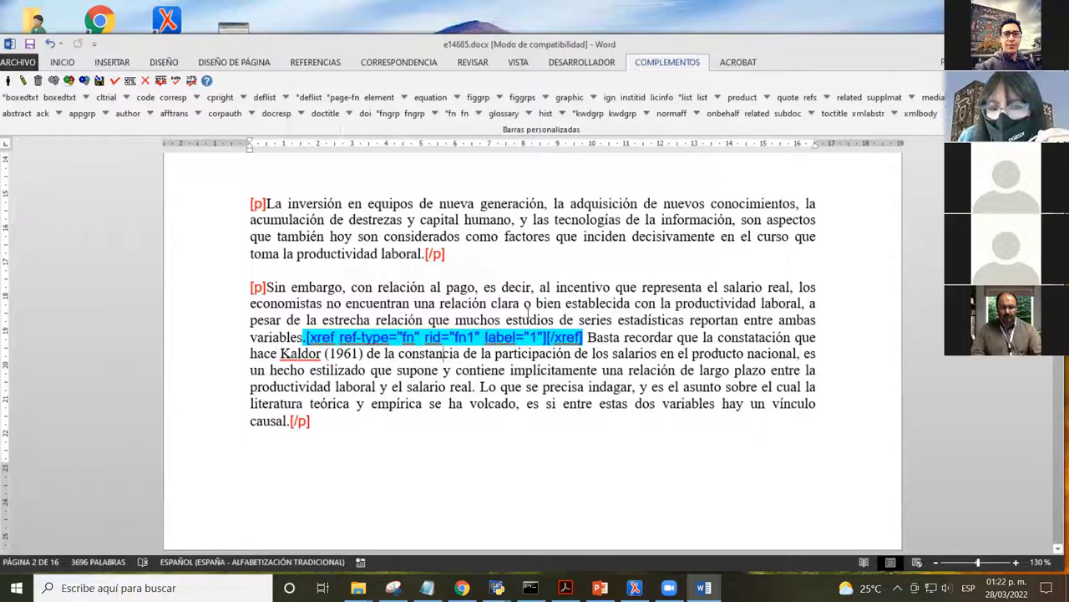
- Split the fn1 footnote onto its own paragraph after the closing subdoc tag at the document's end
scroll(505, 318, "down", 10)
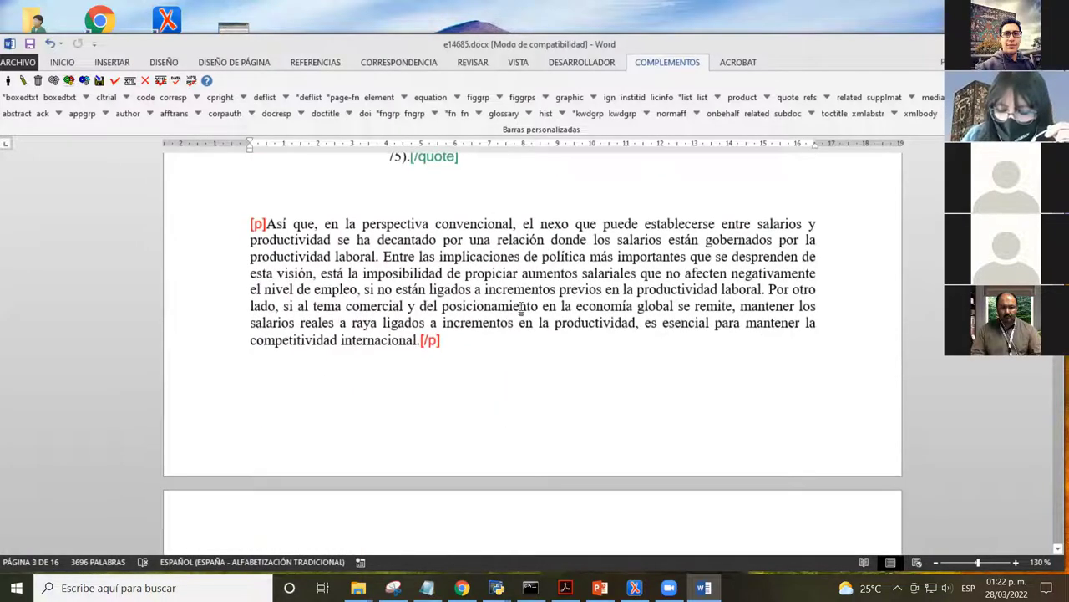
key("ctrl+End")
scroll(519, 308, "up", 6)
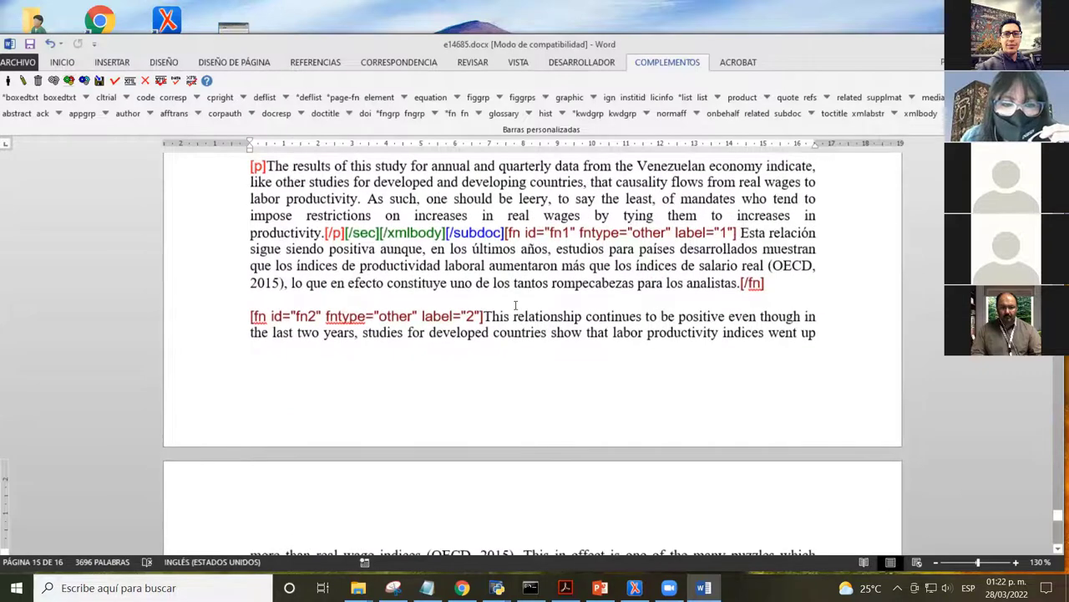
scroll(518, 306, "down", 2)
scroll(505, 347, "up", 2)
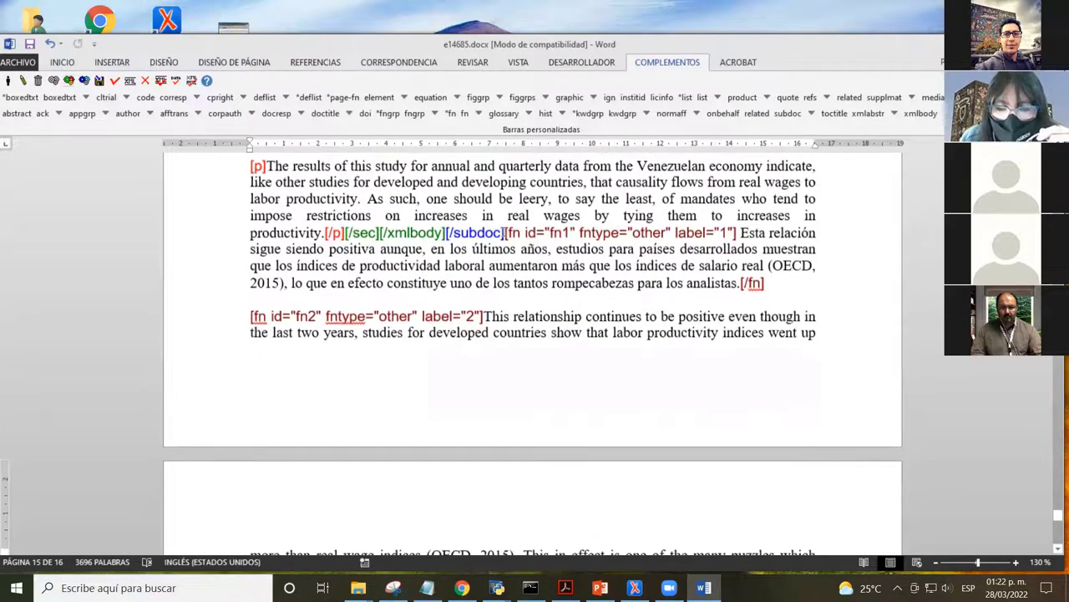
left_click(506, 232)
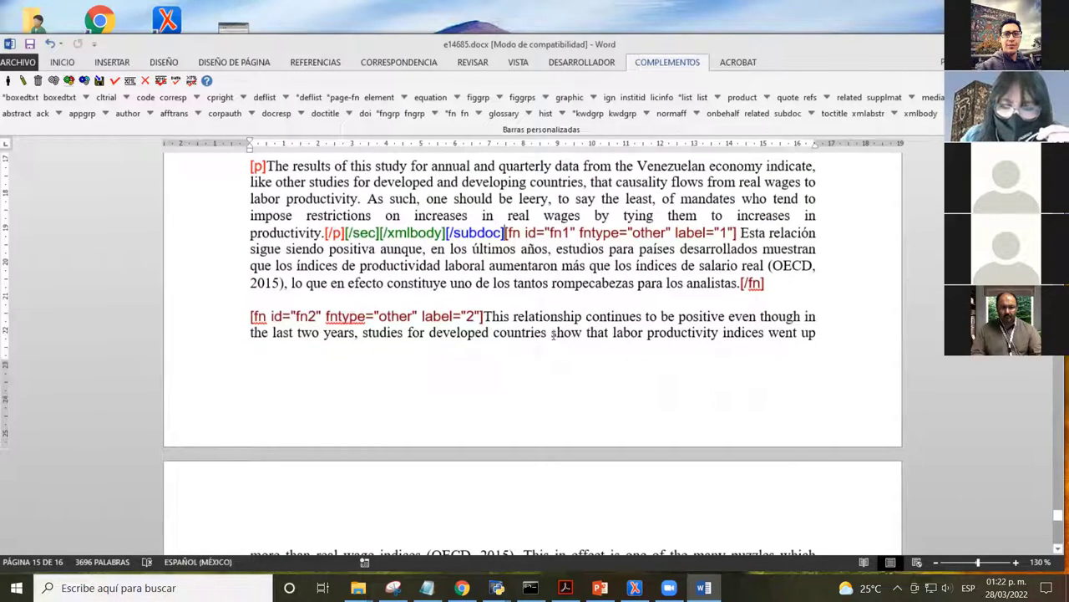
key("Return")
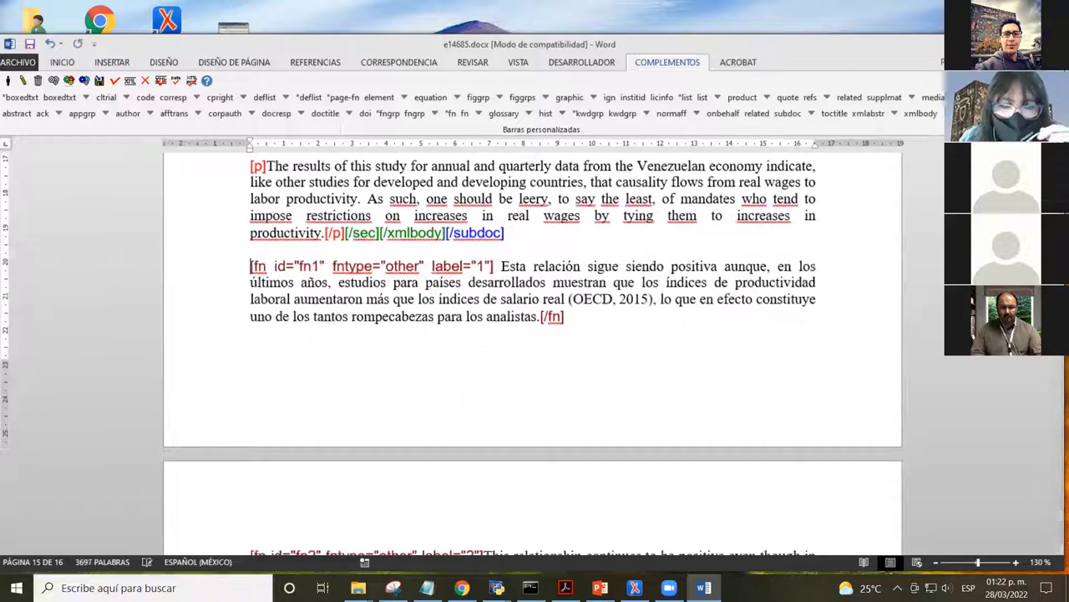
- Review the fn1 and fn2 footnote paragraphs between the closing subdoc and doc tags, checking the extent of each
scroll(561, 334, "down", 1)
scroll(562, 334, "down", 3)
scroll(543, 318, "up", 3)
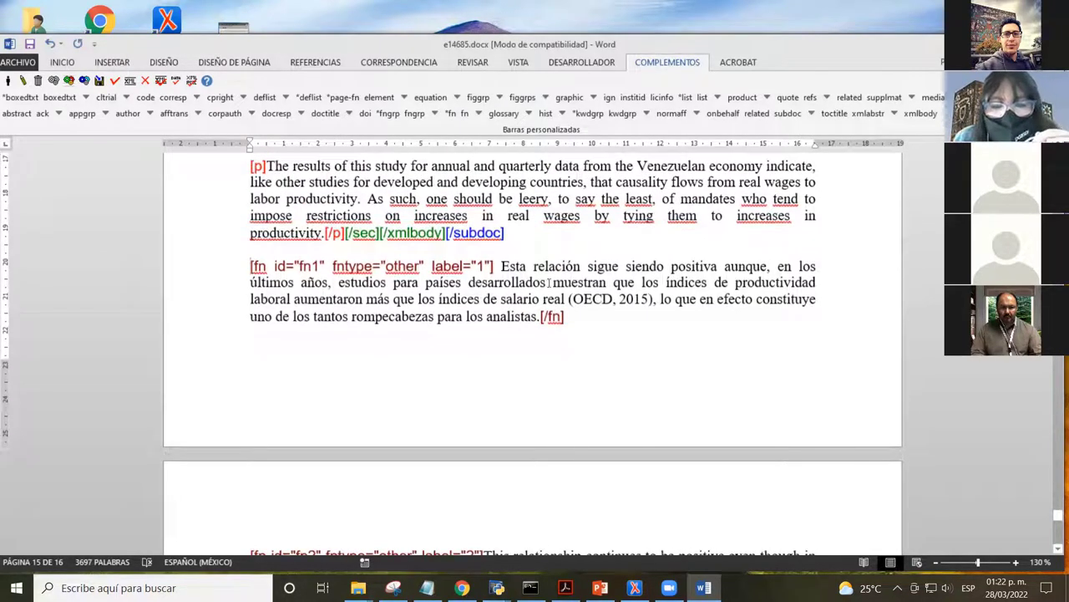
left_click_drag(250, 266, 568, 326)
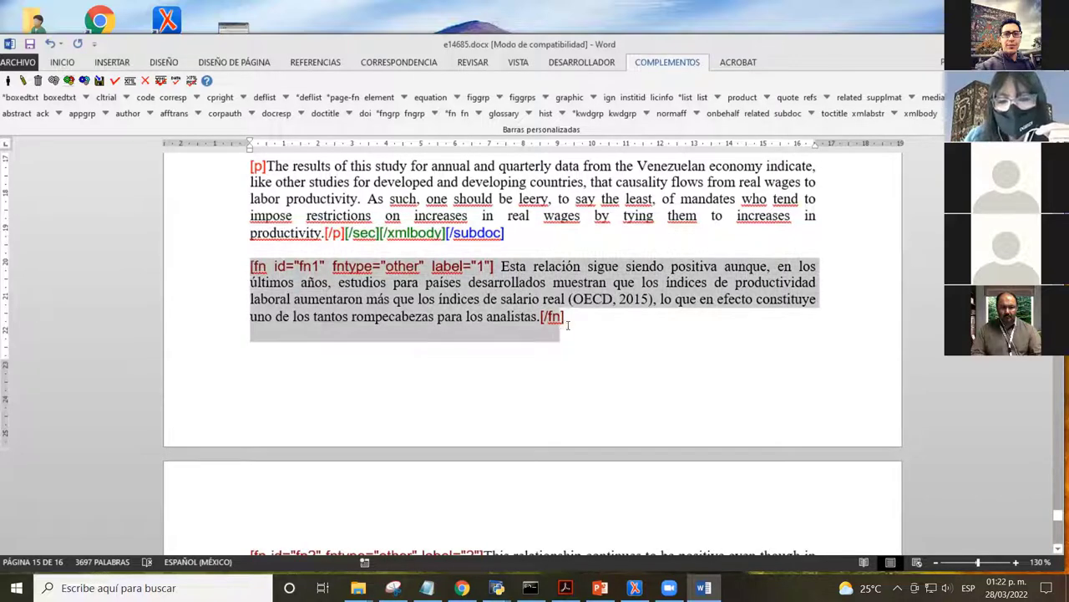
left_click(435, 336)
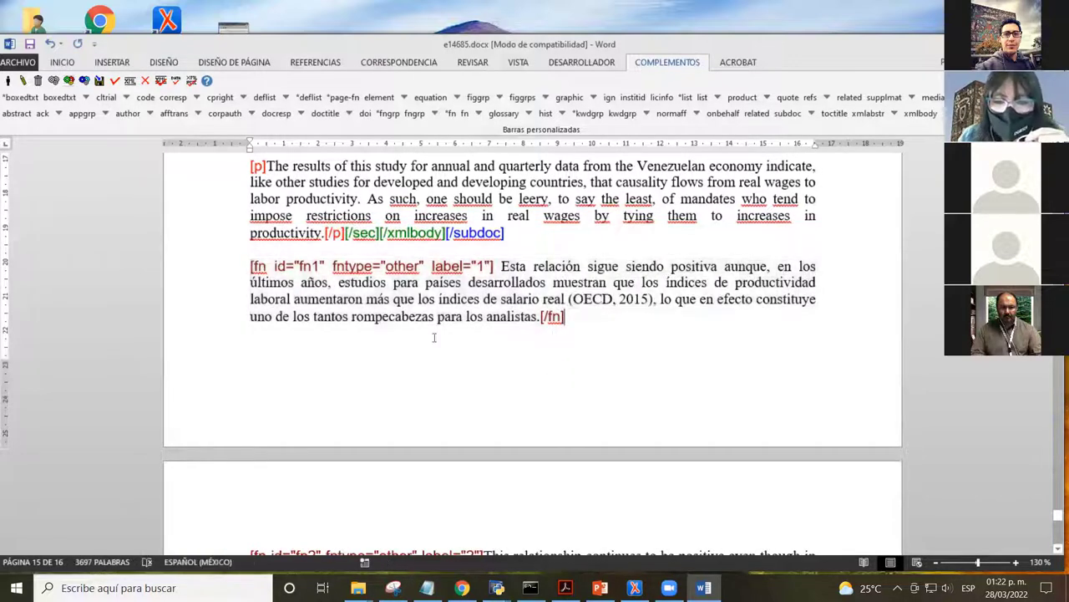
scroll(322, 269, "down", 4)
scroll(322, 268, "down", 1)
left_click_drag(250, 180, 409, 231)
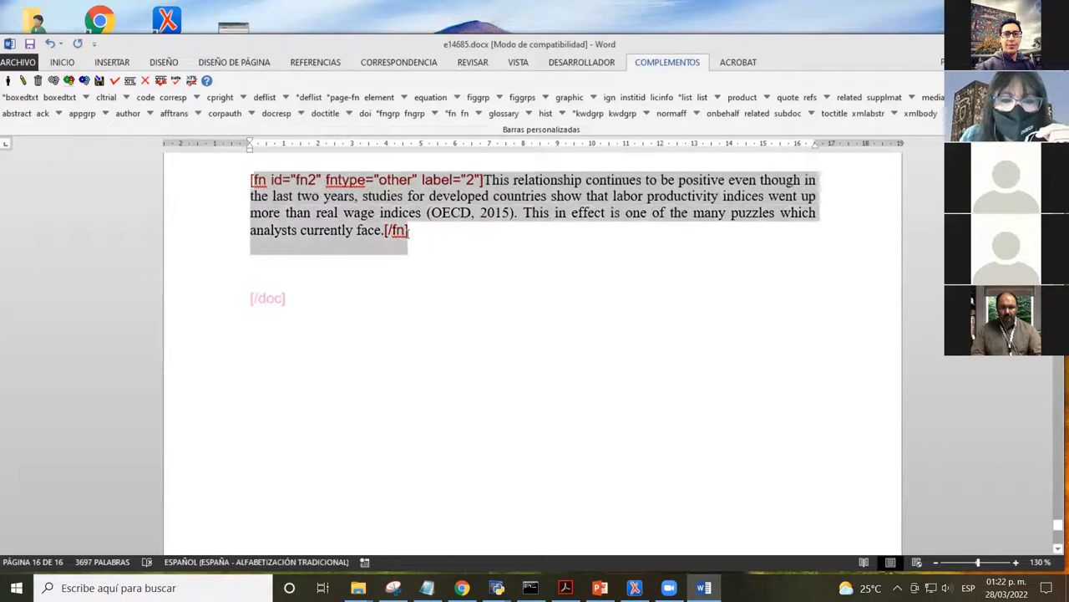
left_click(446, 252)
- Return to the English introduction paragraph and examine the rid value in its footnote call's xref tag
scroll(446, 252, "up", 12)
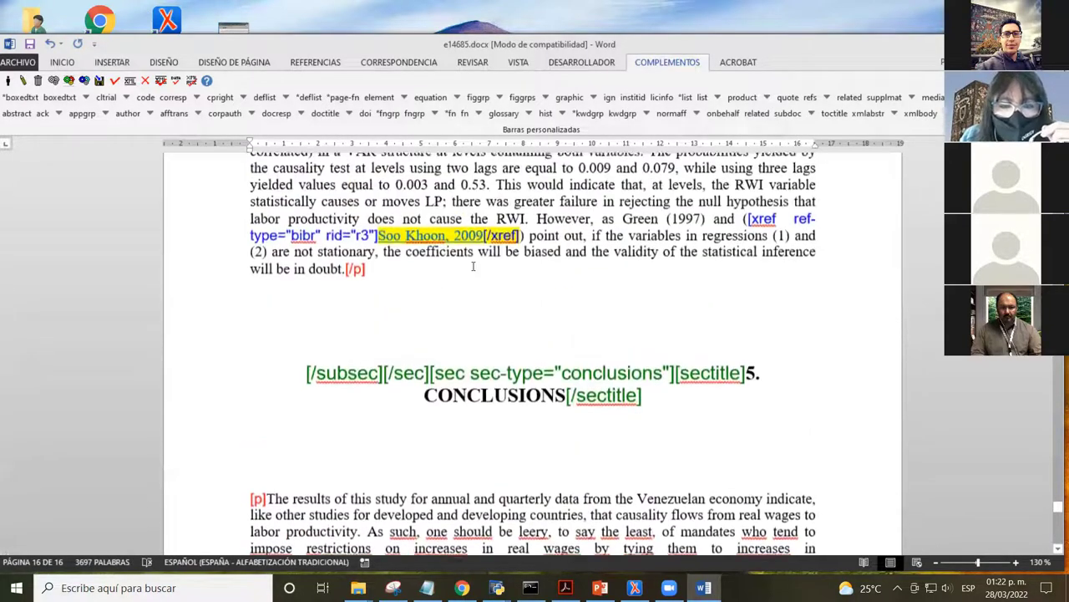
scroll(473, 269, "up", 10)
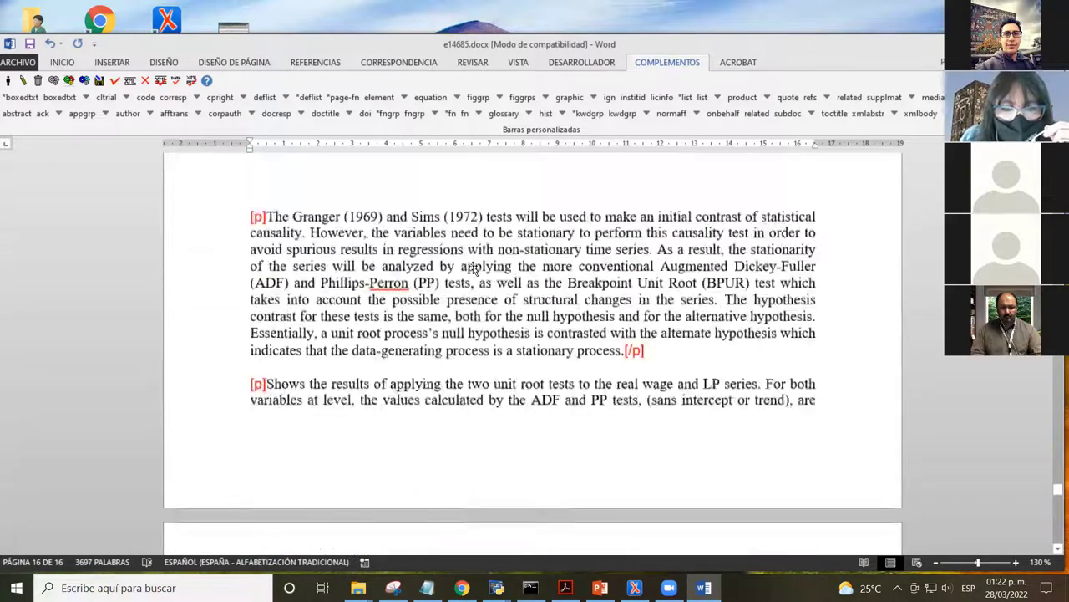
scroll(473, 269, "up", 10)
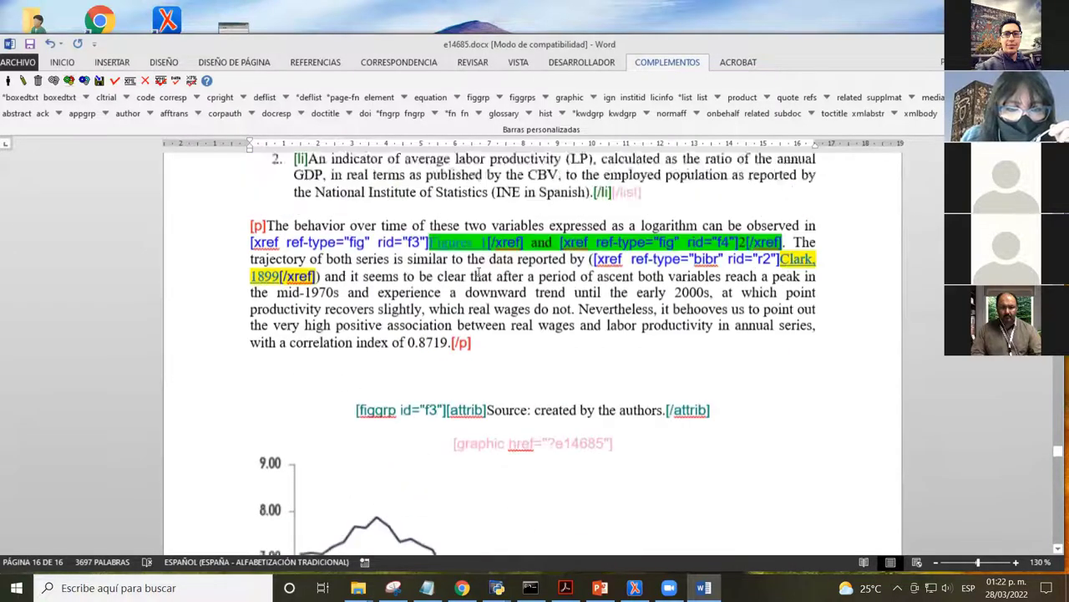
scroll(479, 274, "up", 15)
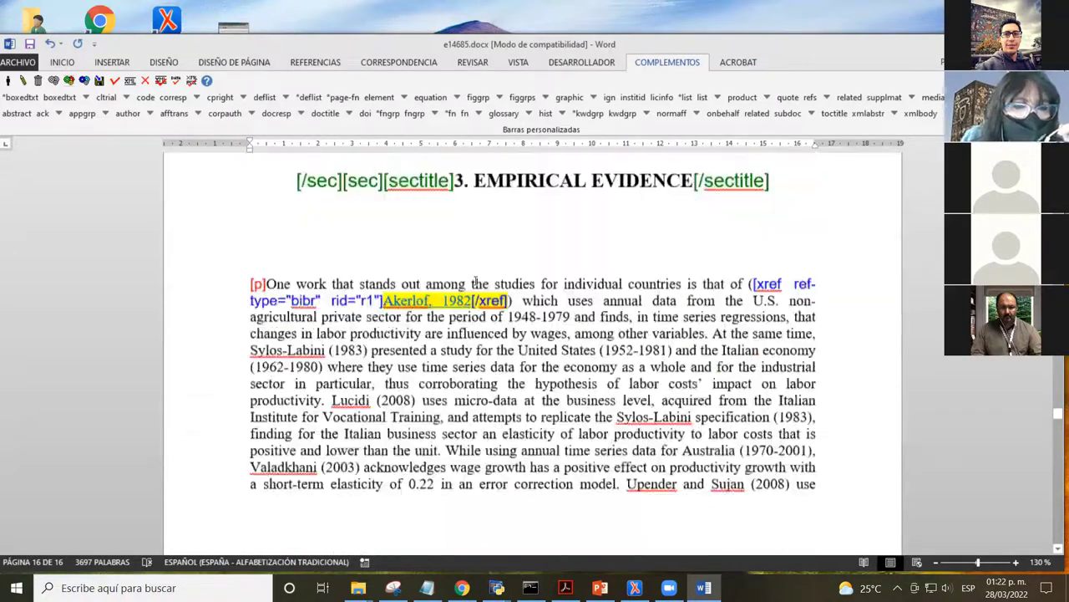
scroll(476, 281, "up", 15)
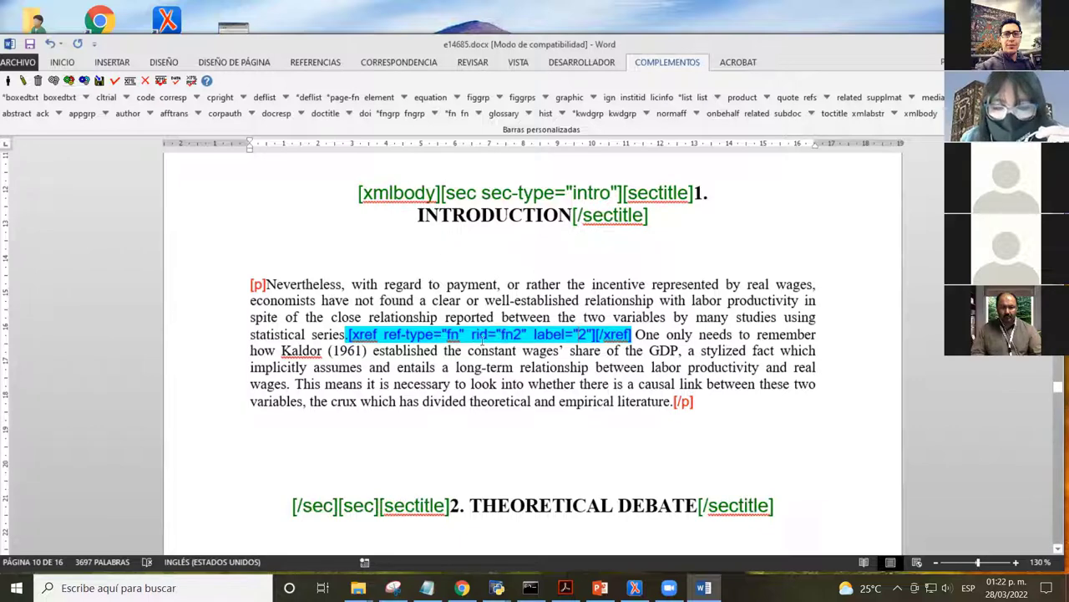
double_click(512, 334)
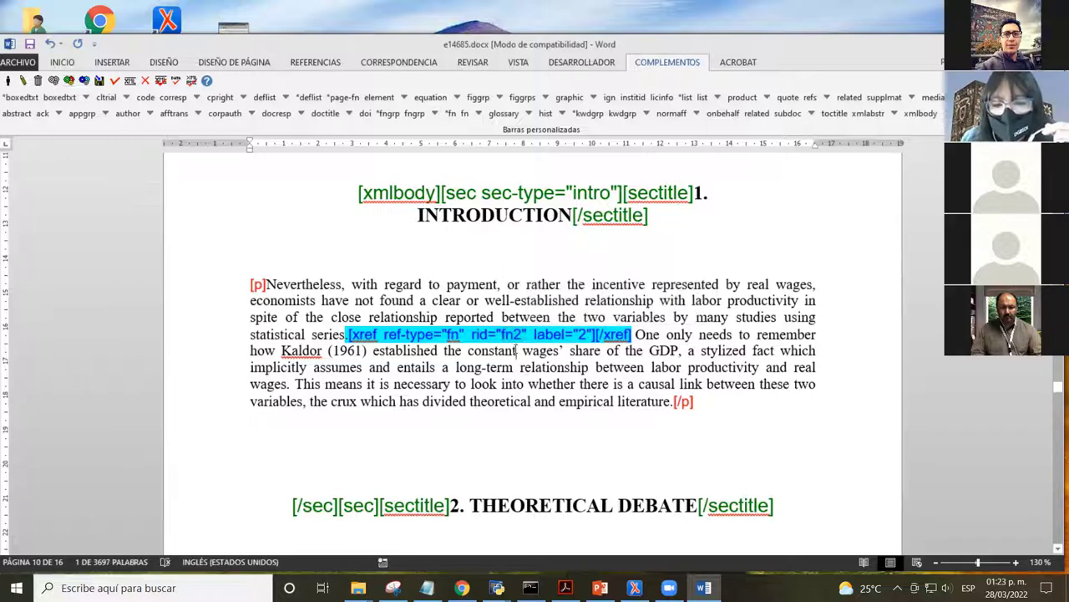
left_click(516, 350)
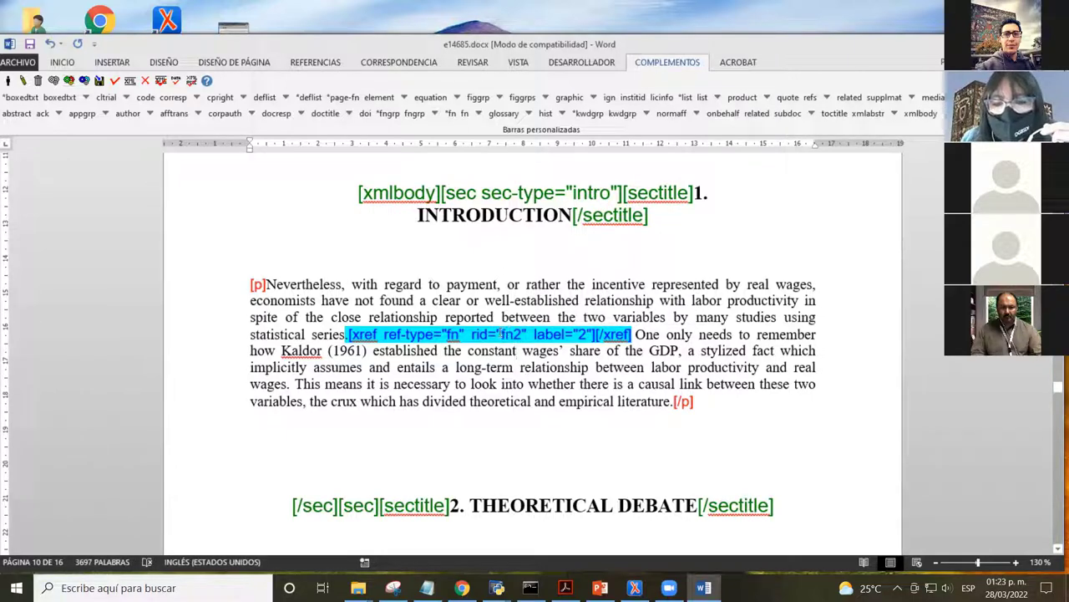
double_click(512, 335)
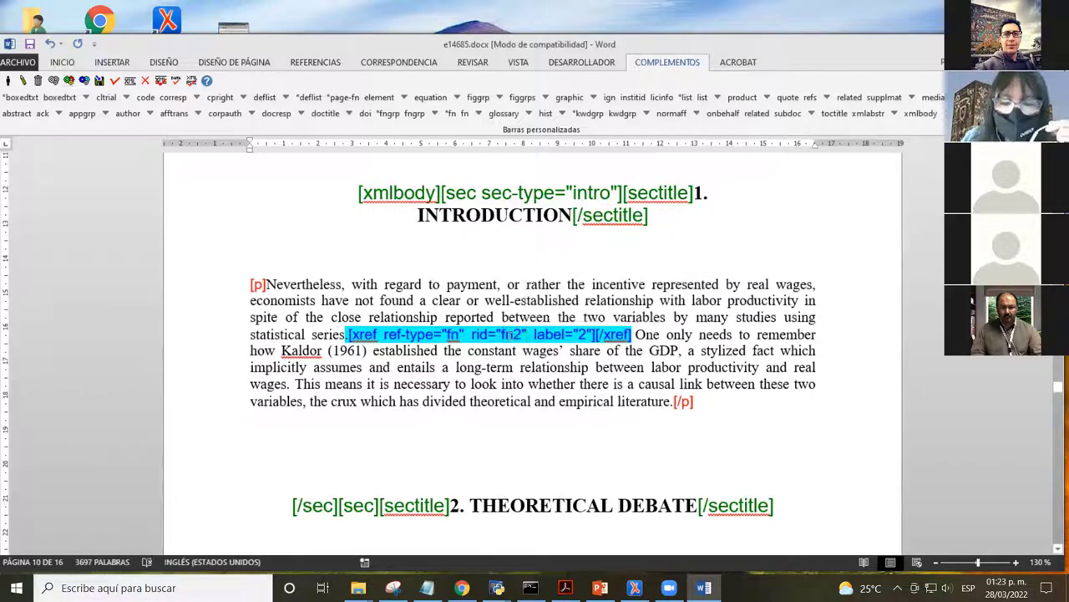
double_click(511, 334)
left_click(541, 349)
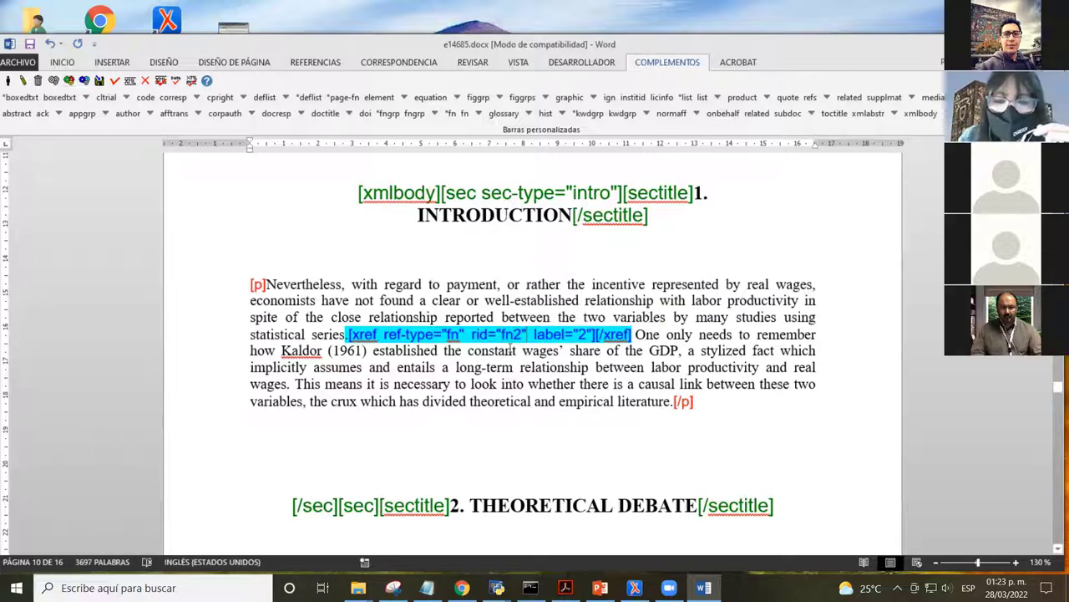
double_click(511, 334)
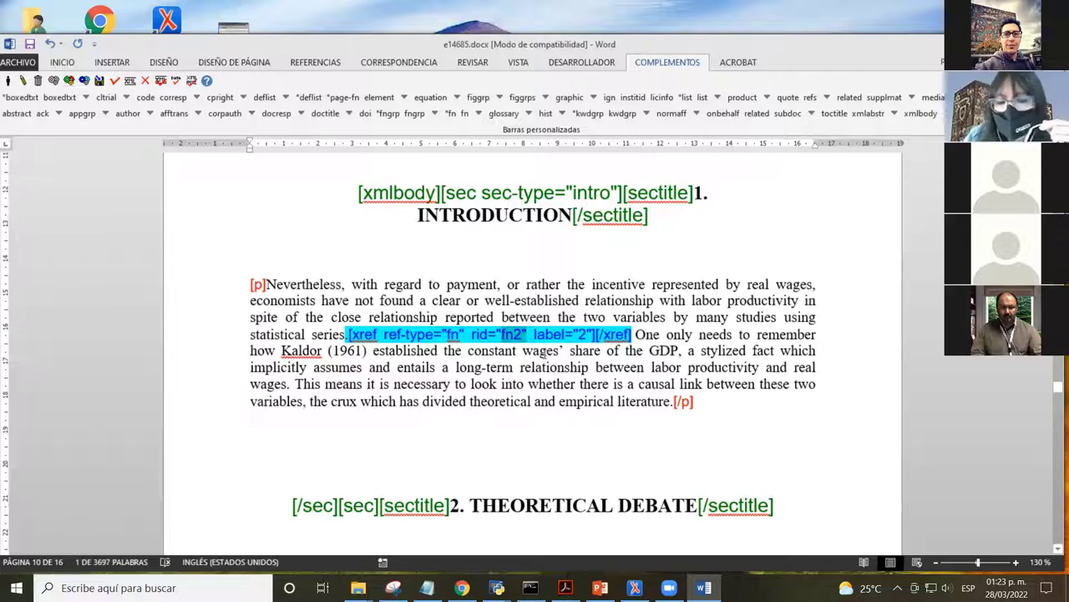
left_click(526, 353)
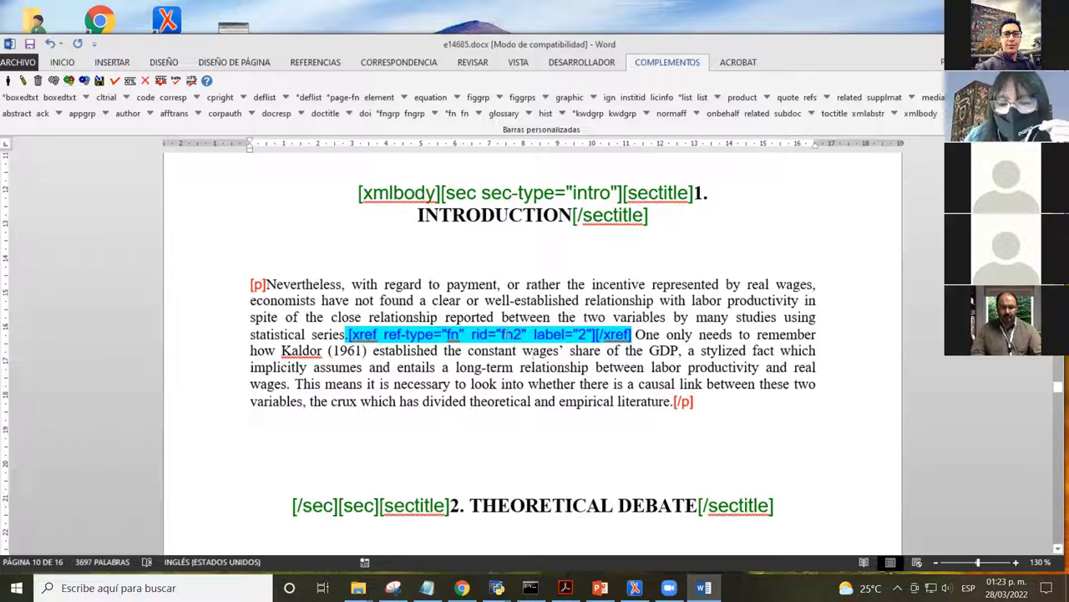
double_click(509, 335)
- Set the label of the footnote call's xref tag in the English introduction to 1, leaving its rid as fn2
left_click(515, 351)
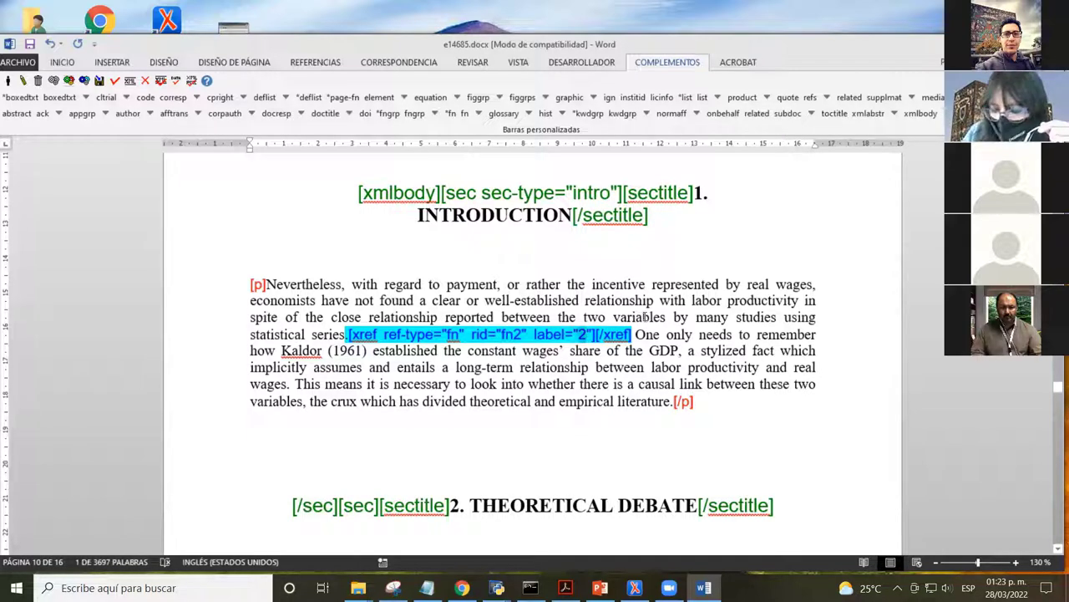
type("1")
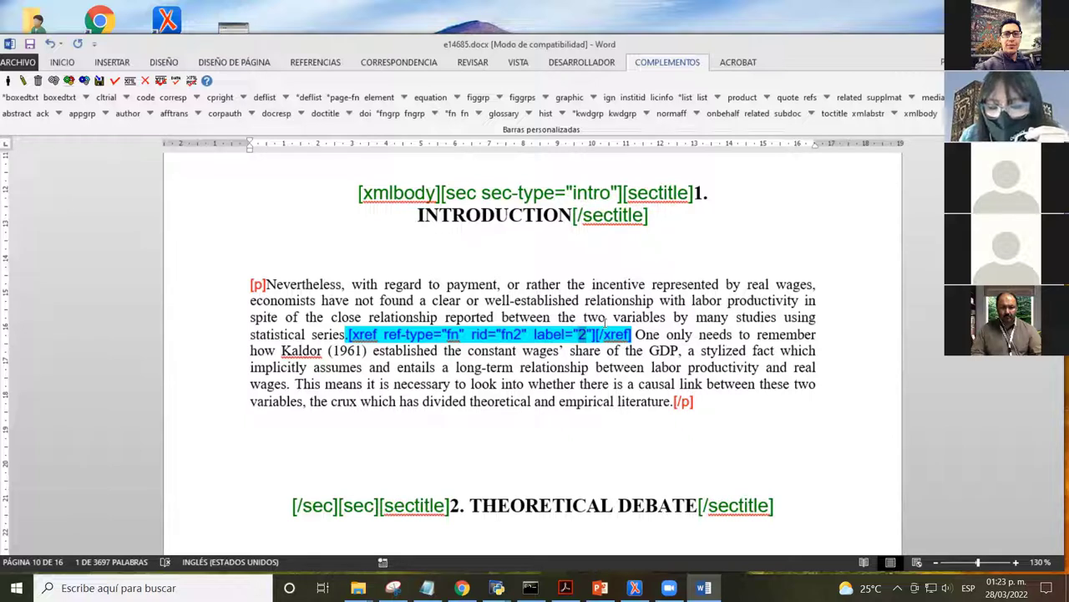
key("ctrl+z")
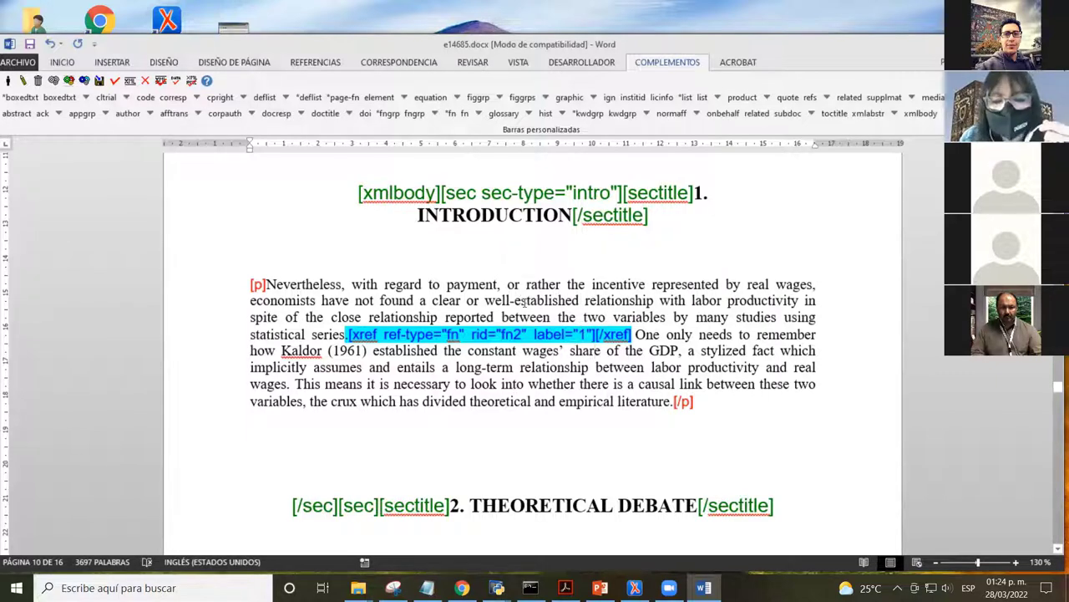
- Go back to the document's end and recheck where the Spanish fn1 footnote starts and ends after the closing subdoc tag
scroll(523, 303, "down", 2)
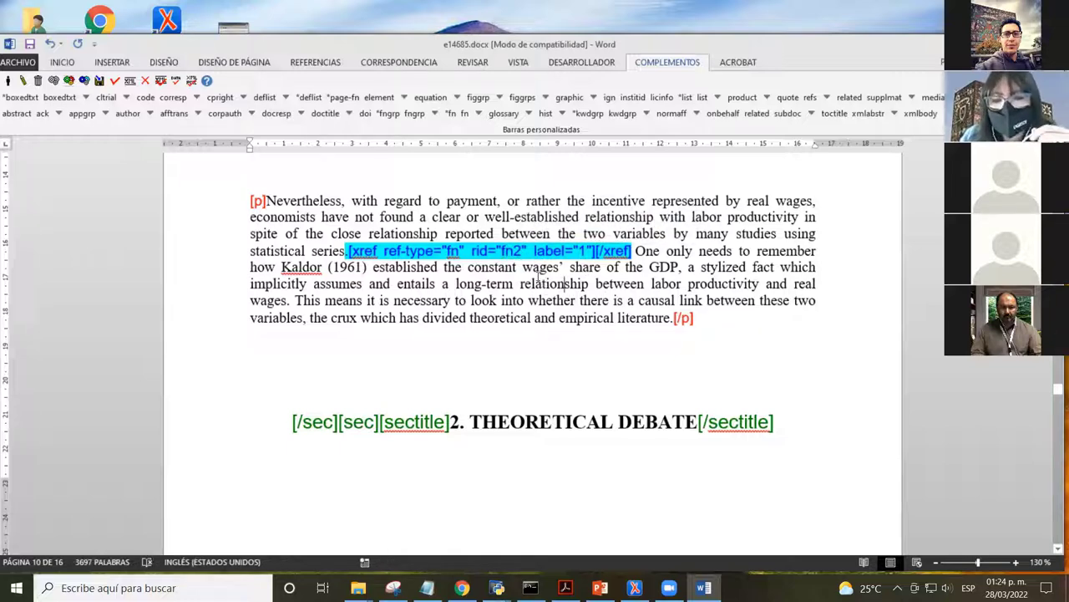
scroll(537, 279, "down", 10)
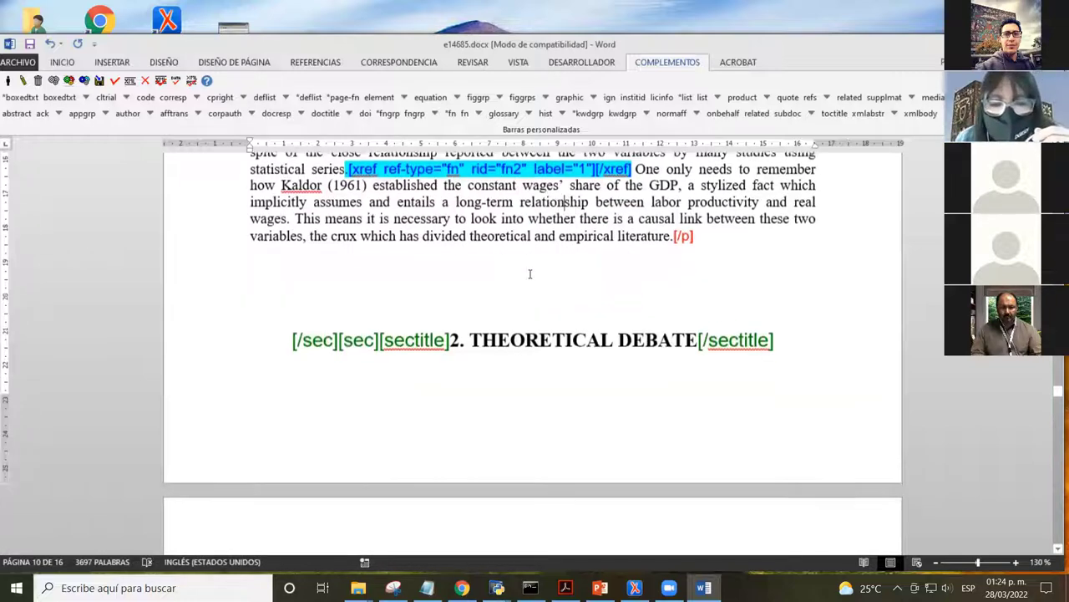
scroll(497, 267, "down", 15)
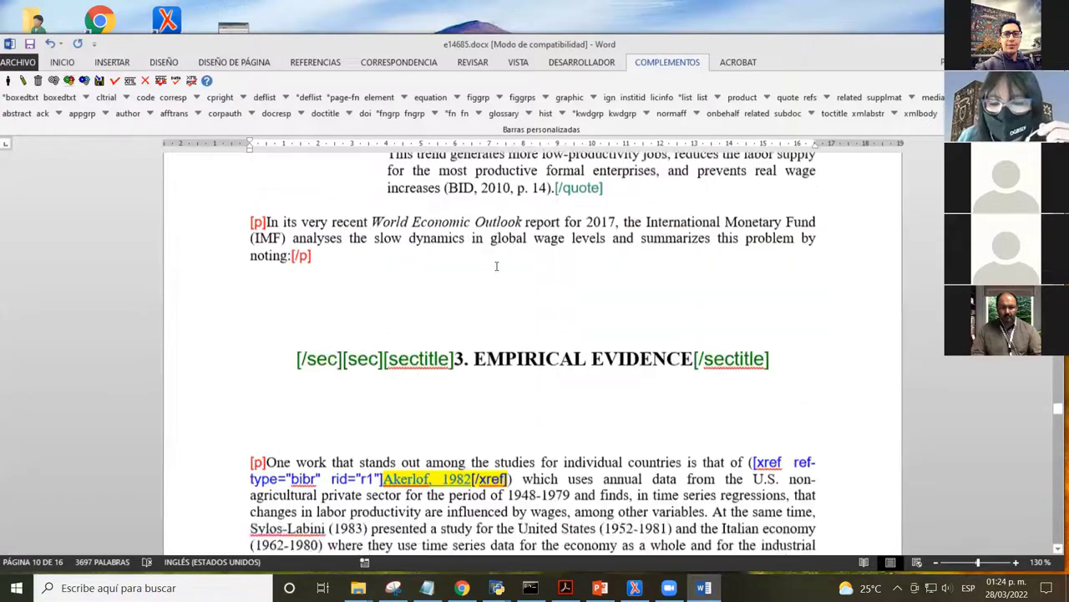
scroll(493, 278, "down", 15)
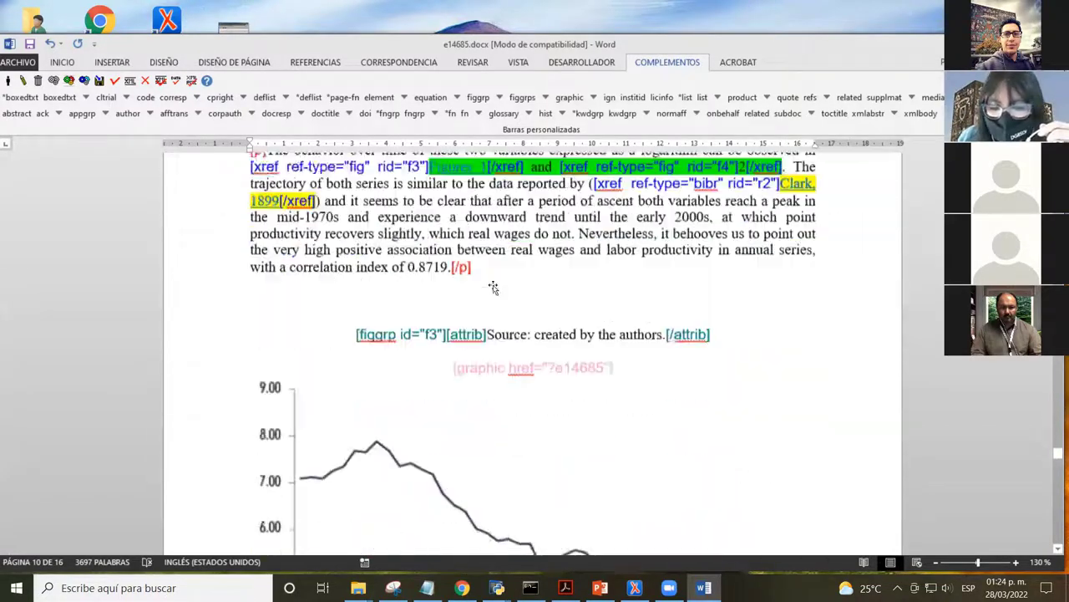
scroll(493, 296, "down", 15)
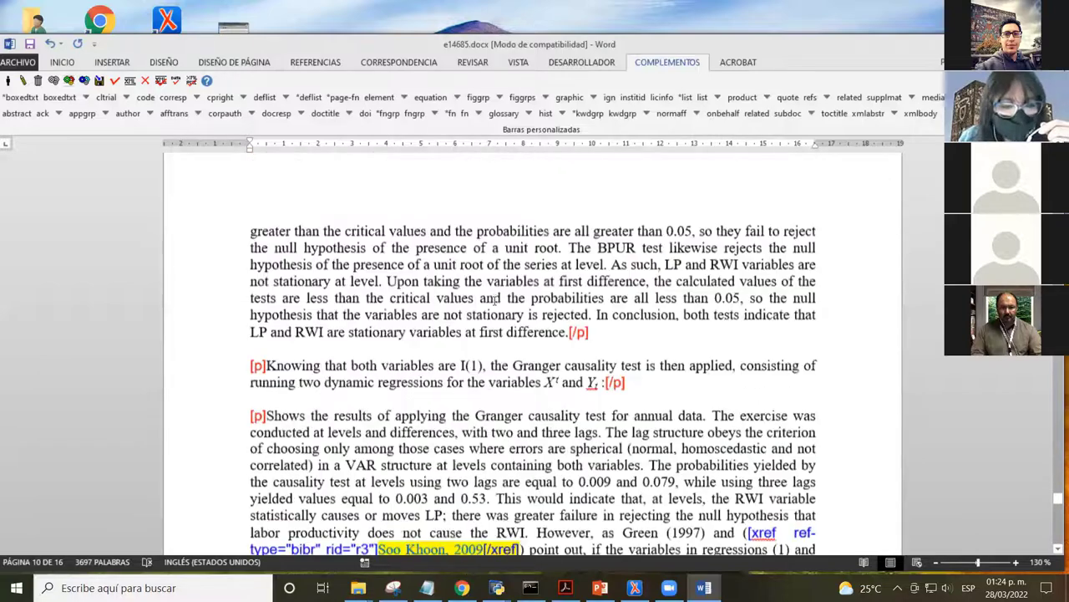
scroll(494, 305, "up", 6)
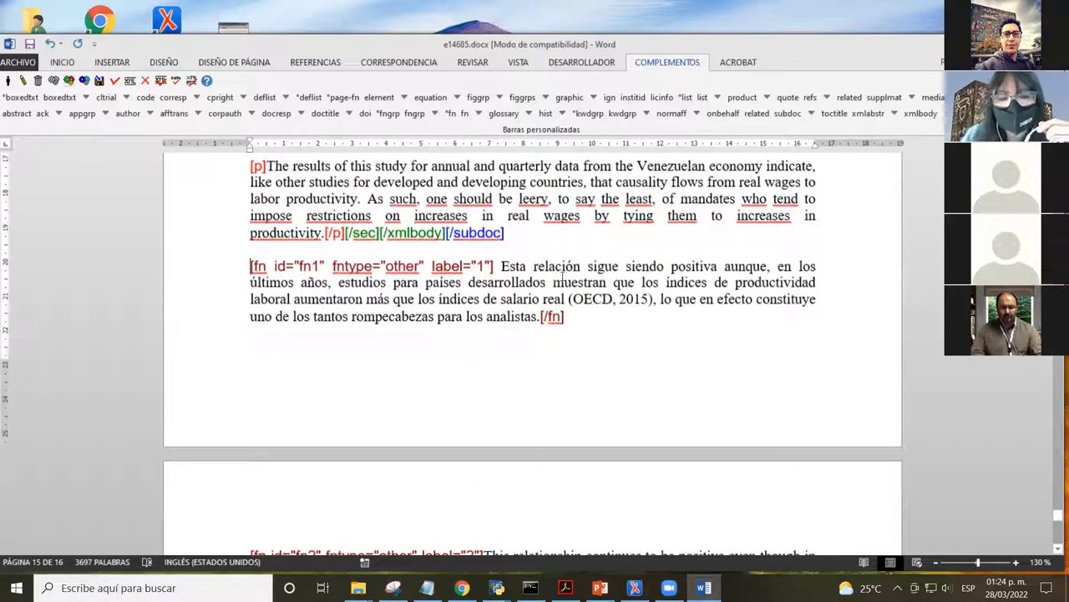
left_click(252, 265)
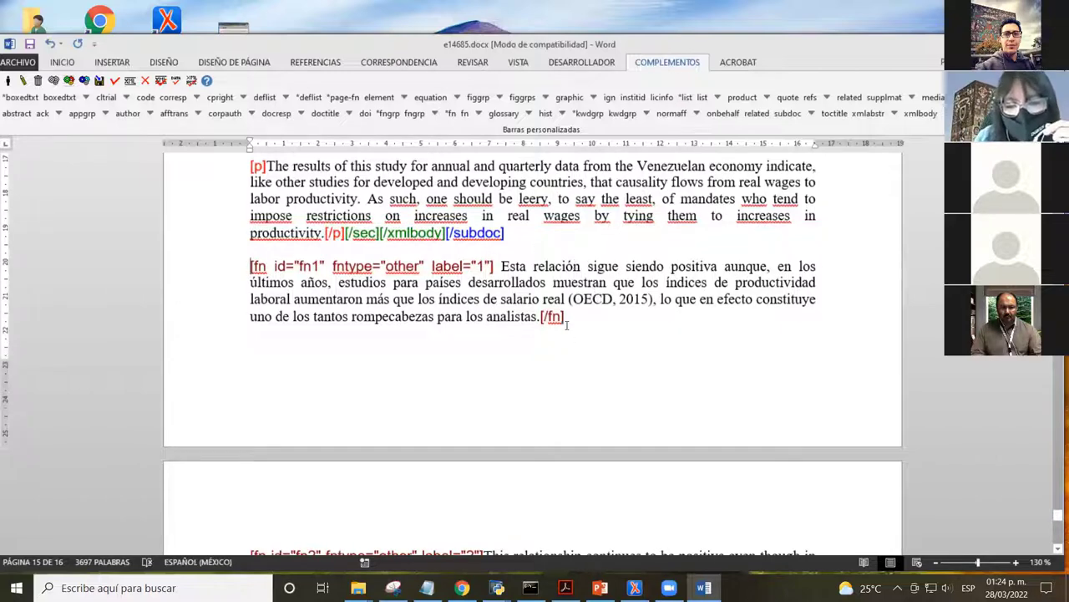
scroll(566, 326, "down", 2)
scroll(526, 274, "up", 2)
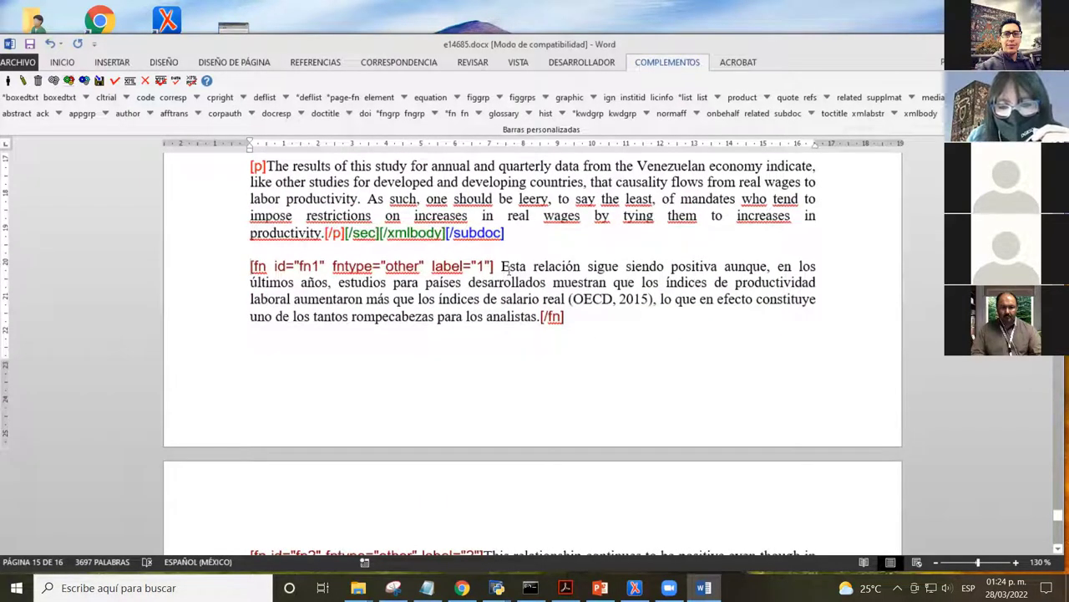
left_click(505, 308)
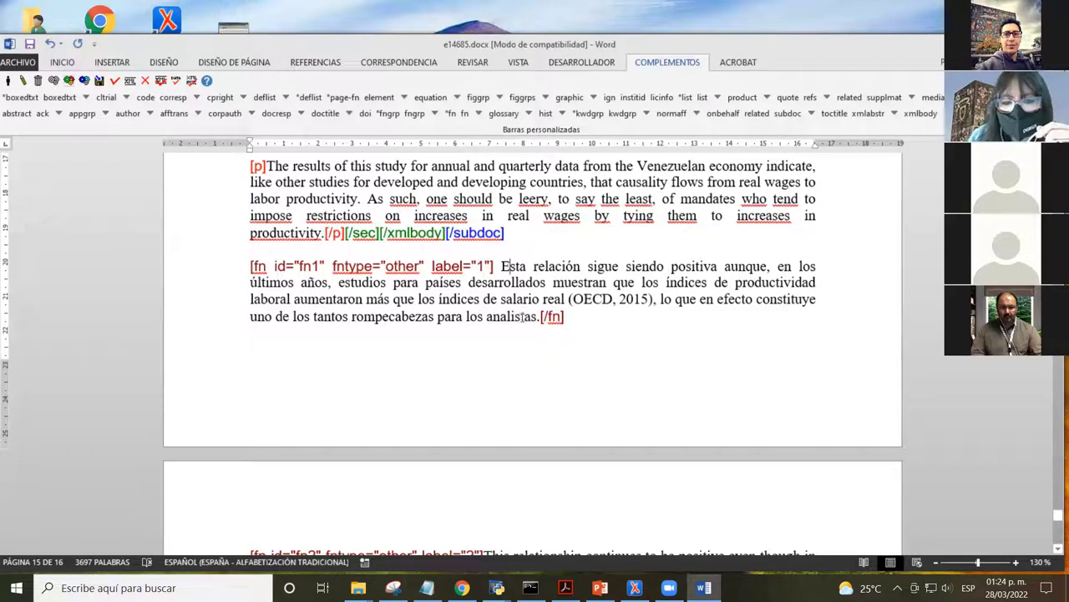
left_click(243, 262)
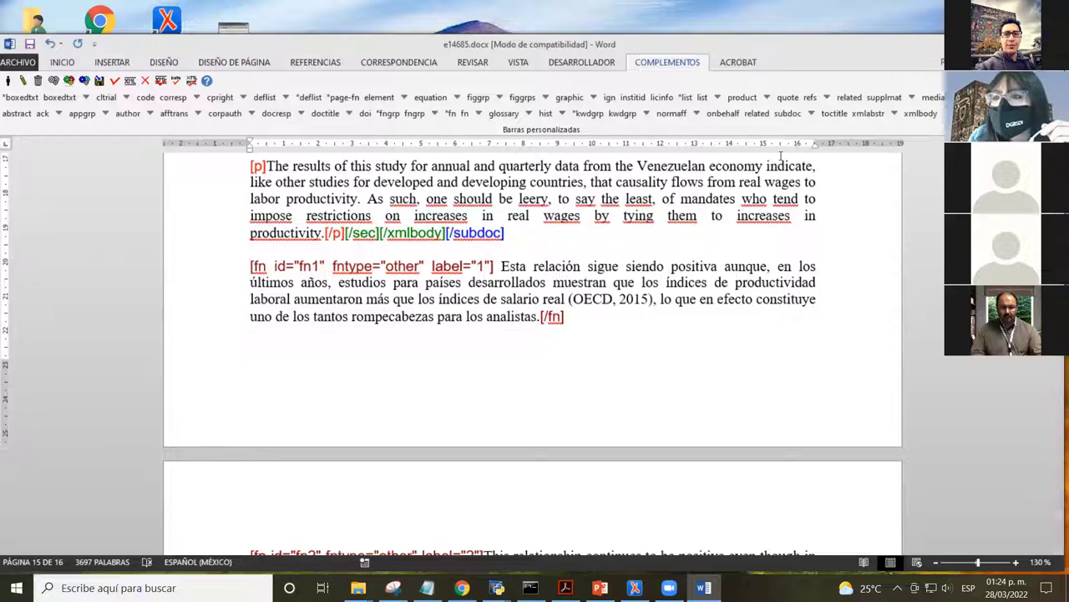
- Compare the positions of the Spanish fn1 and English fn2 footnotes and check the fn2 text from its opening tag
scroll(338, 317, "down", 1)
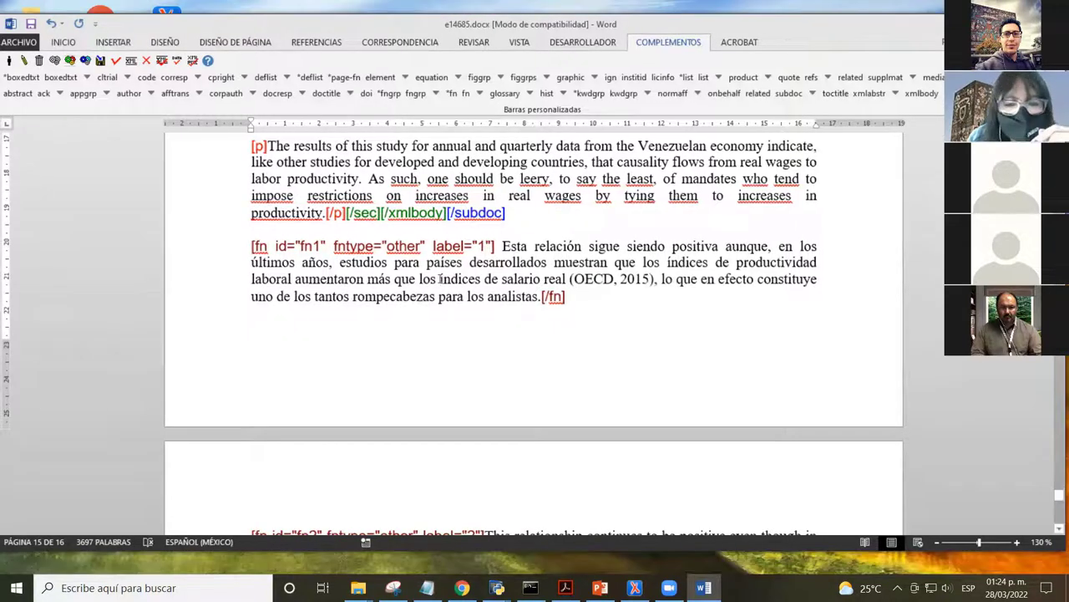
scroll(440, 279, "down", 5)
scroll(359, 313, "up", 4)
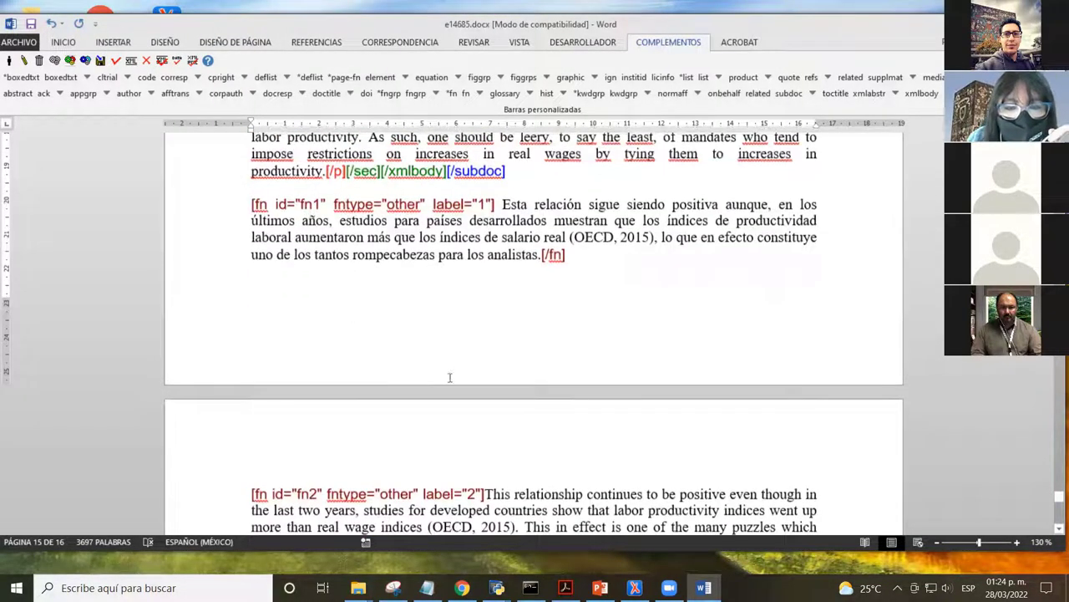
scroll(425, 353, "down", 2)
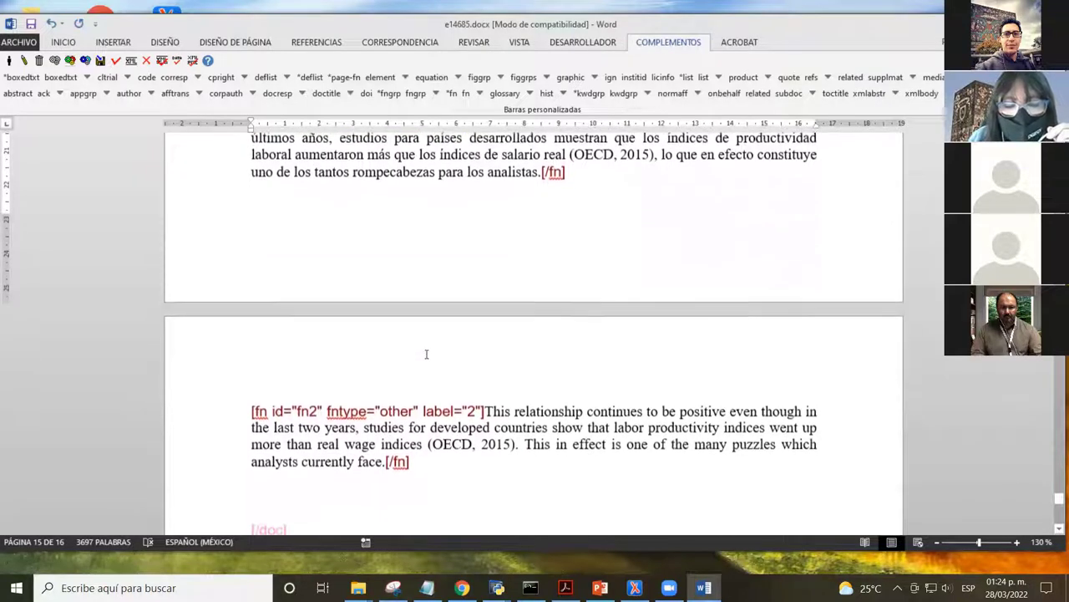
scroll(463, 358, "up", 2)
scroll(462, 358, "down", 3)
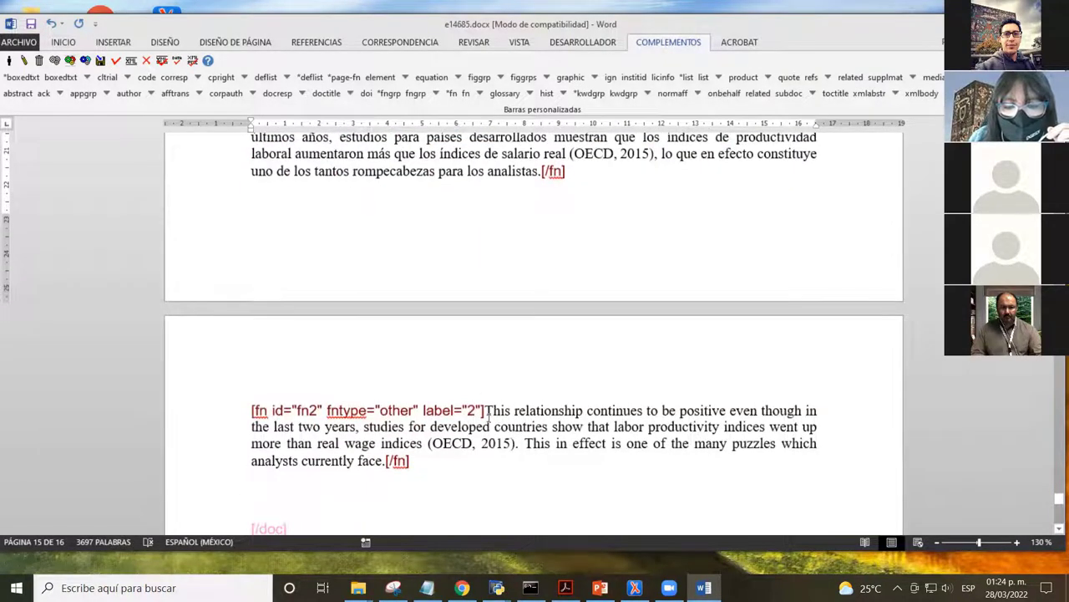
left_click_drag(485, 411, 566, 427)
key("Down")
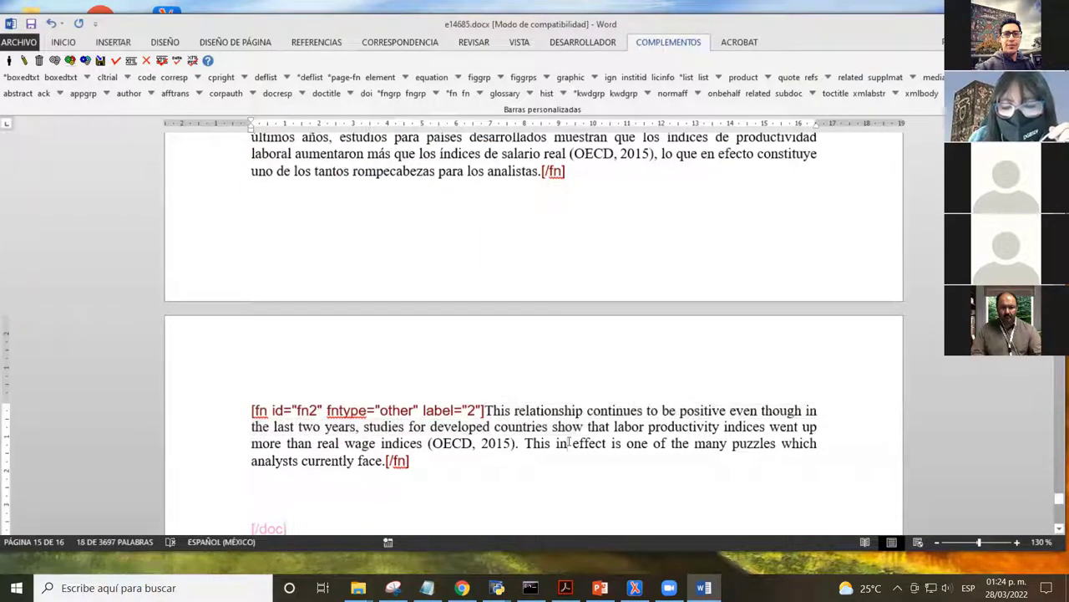
scroll(519, 351, "up", 3)
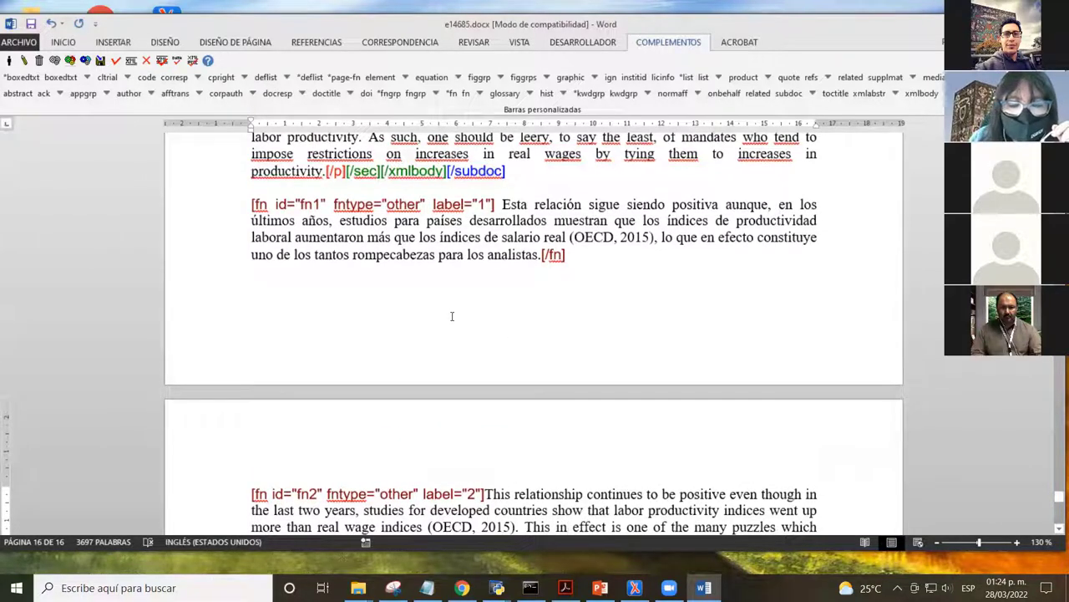
scroll(451, 318, "down", 4)
left_click(252, 368)
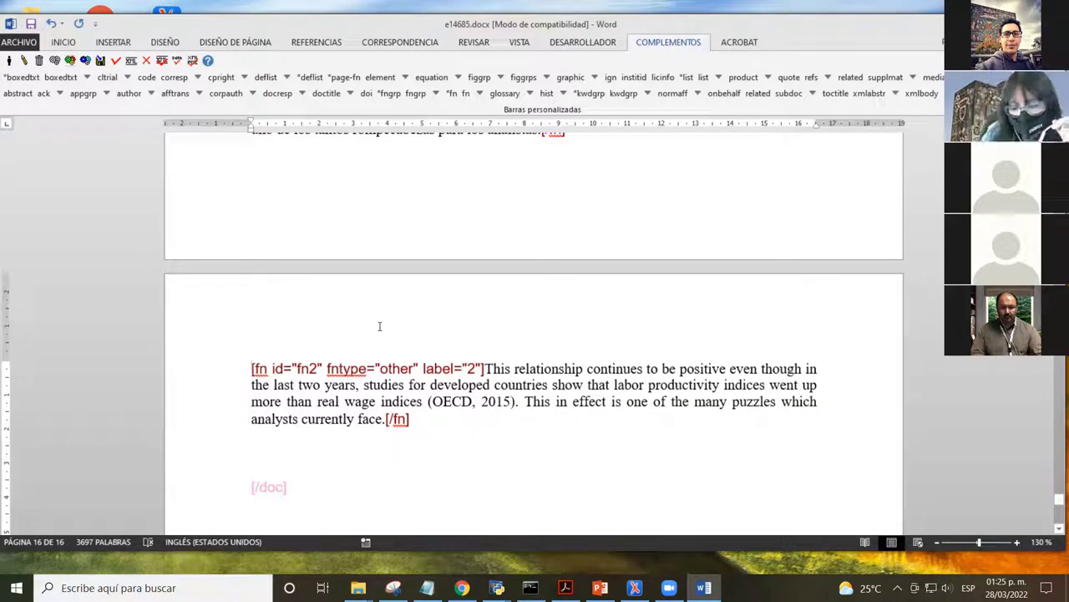
- Cut the whole English fn2 footnote, with its opening and closing tags, from above the closing doc tag
key("shift+Down")
key("shift+Down")
key("shift+Down")
key("shift+Down")
key("ctrl+c")
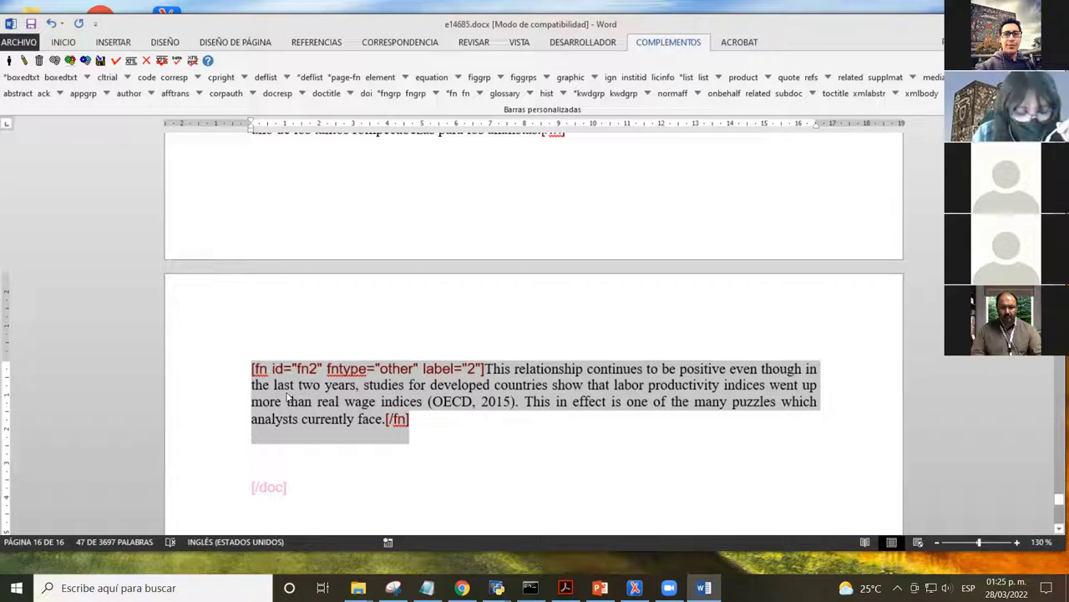
key("Delete")
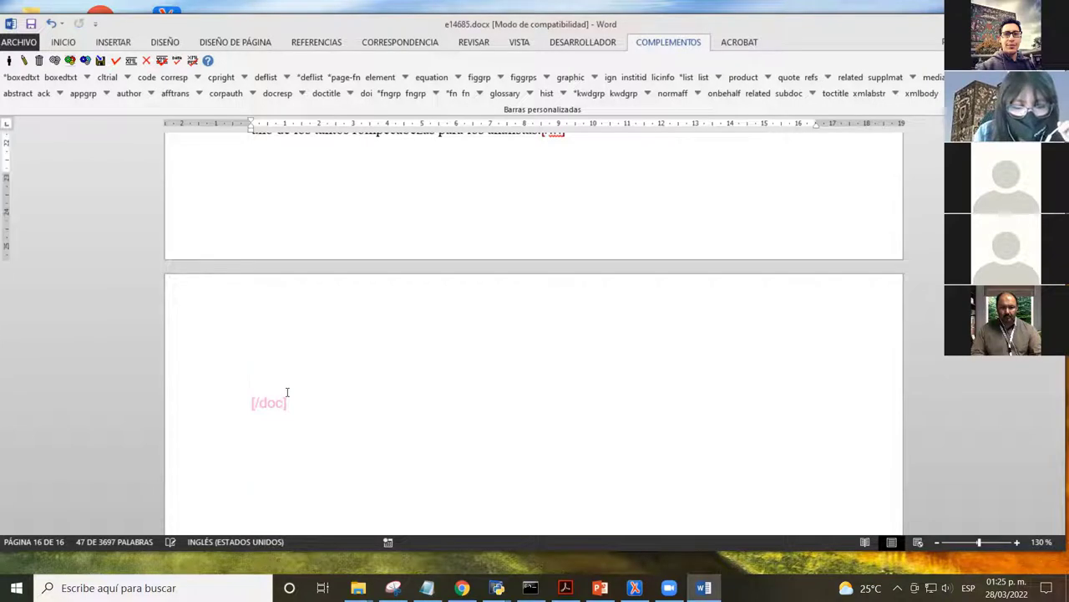
- Paste the English fn2 footnote on its own line between the closing xmlbody and closing subdoc tags, and check its place relative to fn1
scroll(351, 298, "up", 2)
scroll(361, 302, "up", 2)
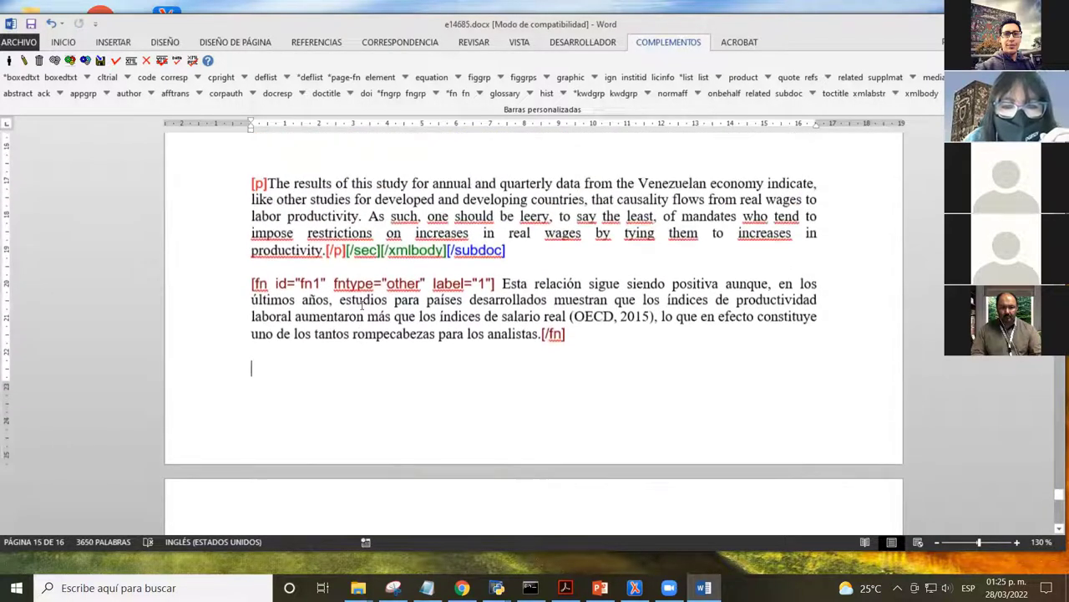
left_click(447, 254)
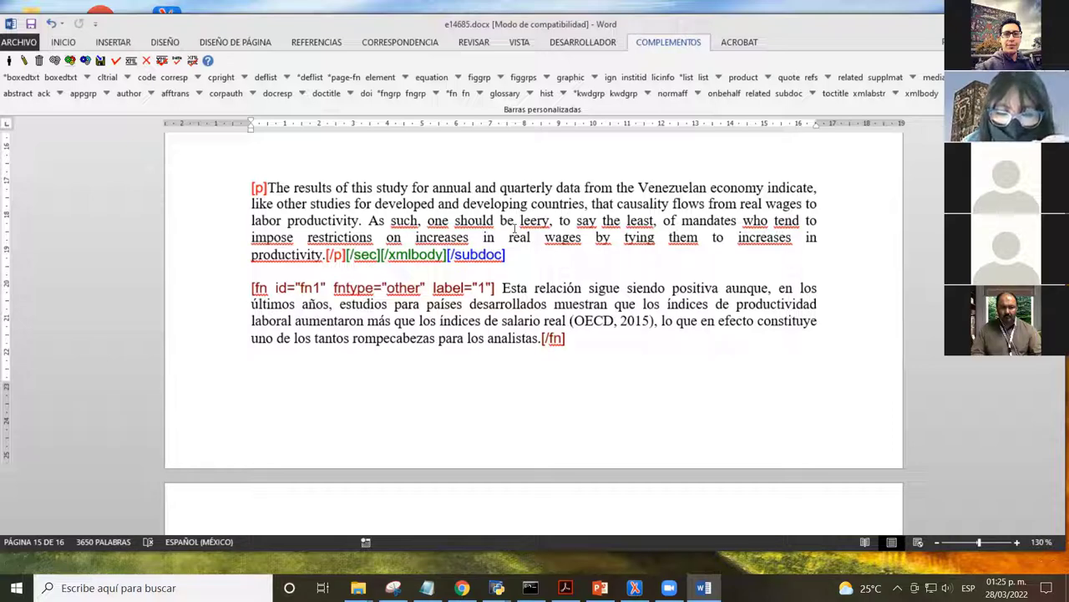
key("Return")
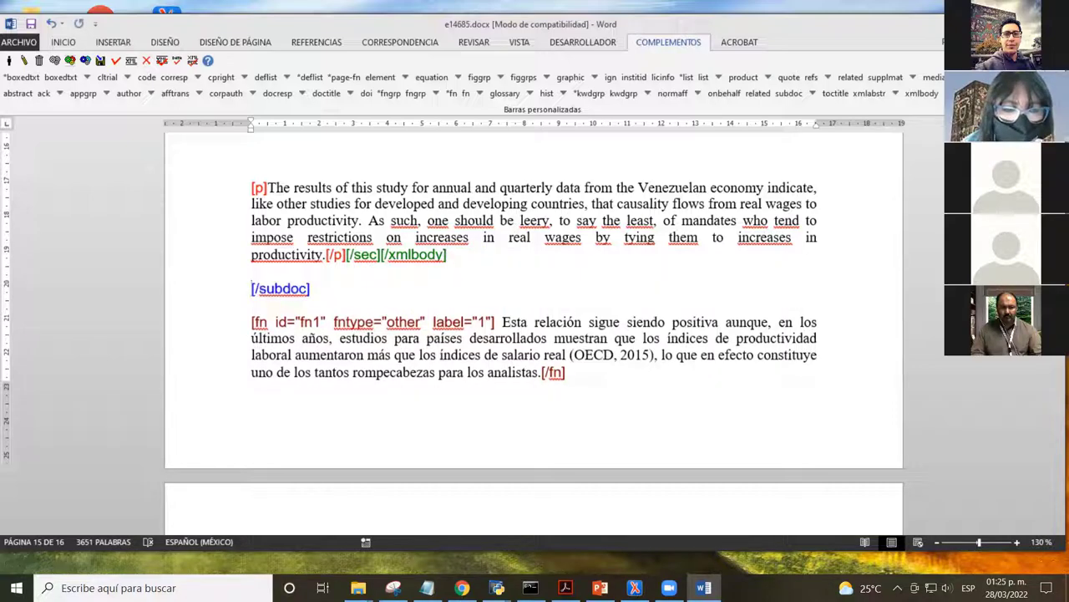
key("Return")
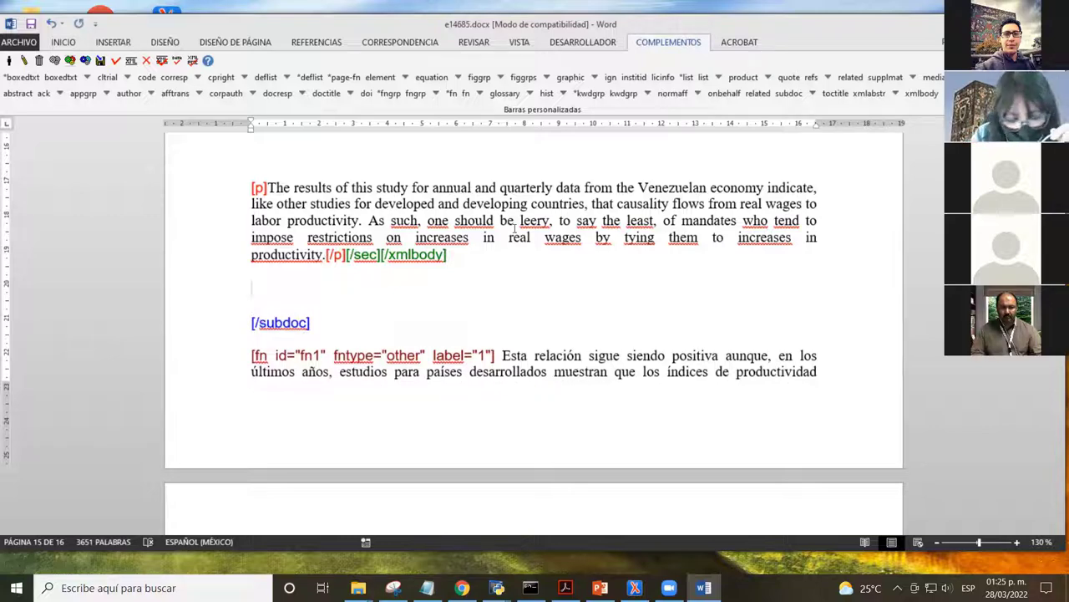
key("ctrl+v")
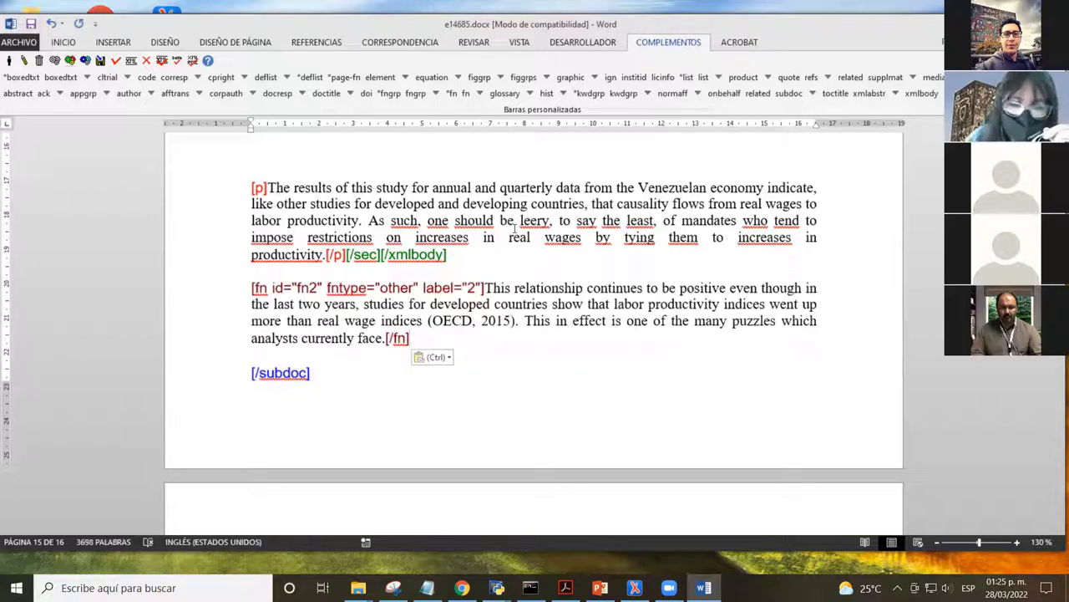
left_click(499, 287)
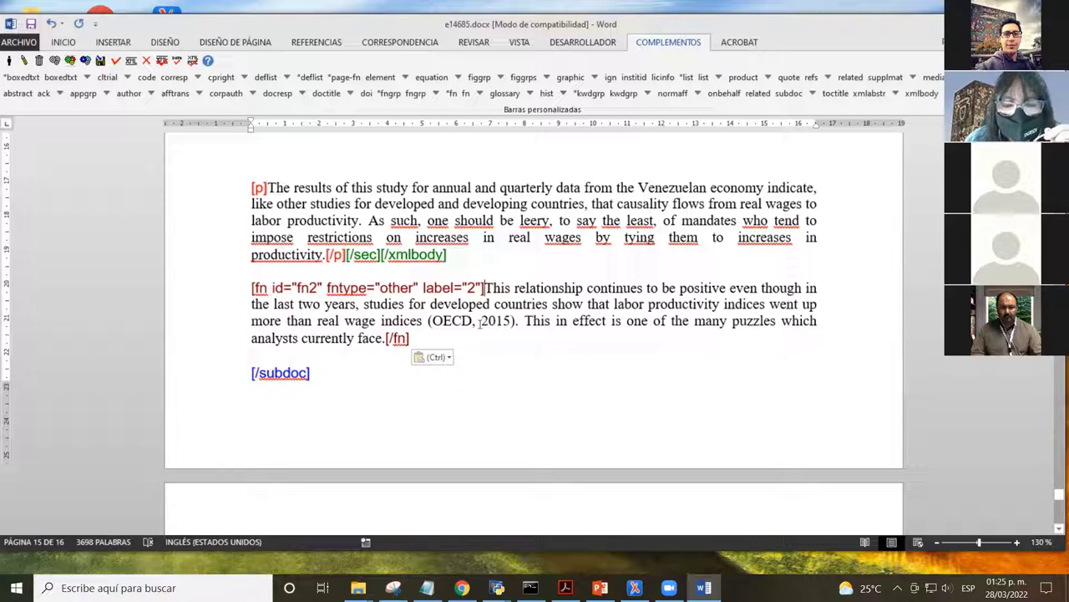
scroll(389, 327, "down", 5)
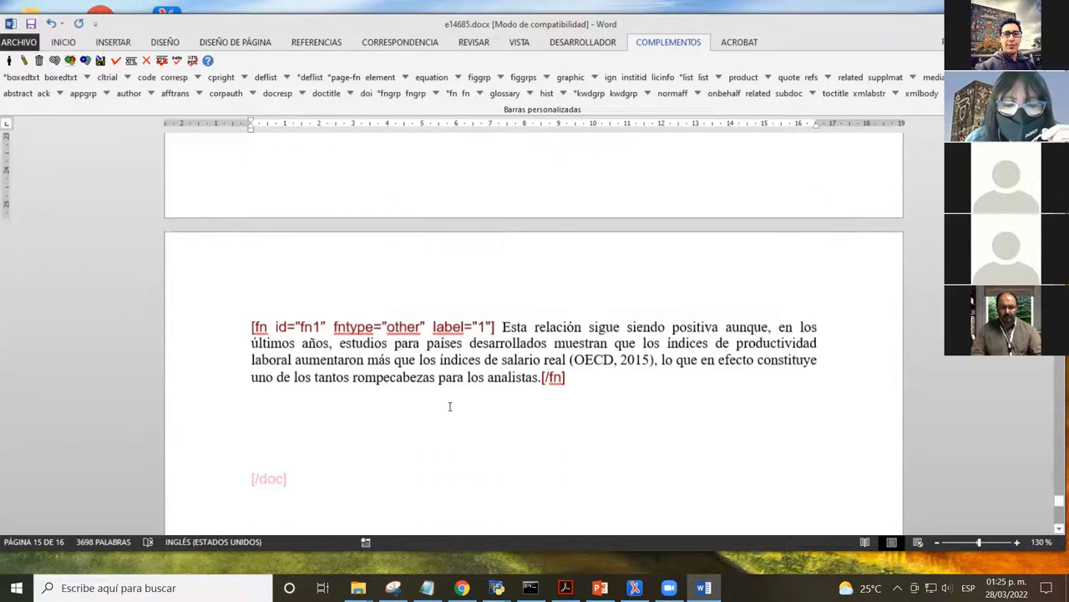
scroll(470, 397, "up", 1)
scroll(473, 393, "up", 3)
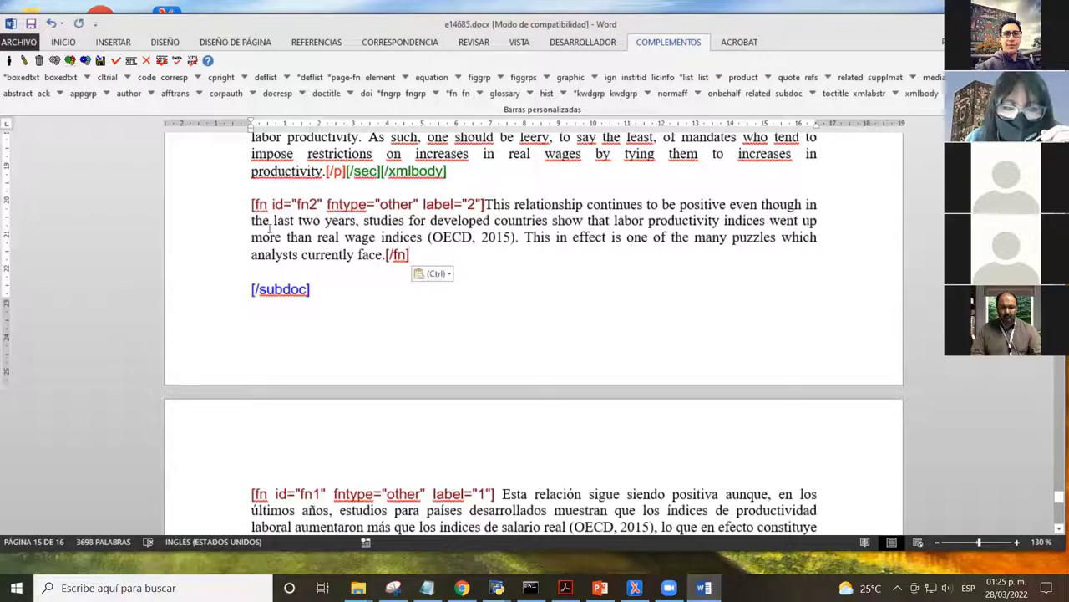
- Wrap the complete English fn2 footnote in an fngrp element and check its opening and closing tags
key("Home")
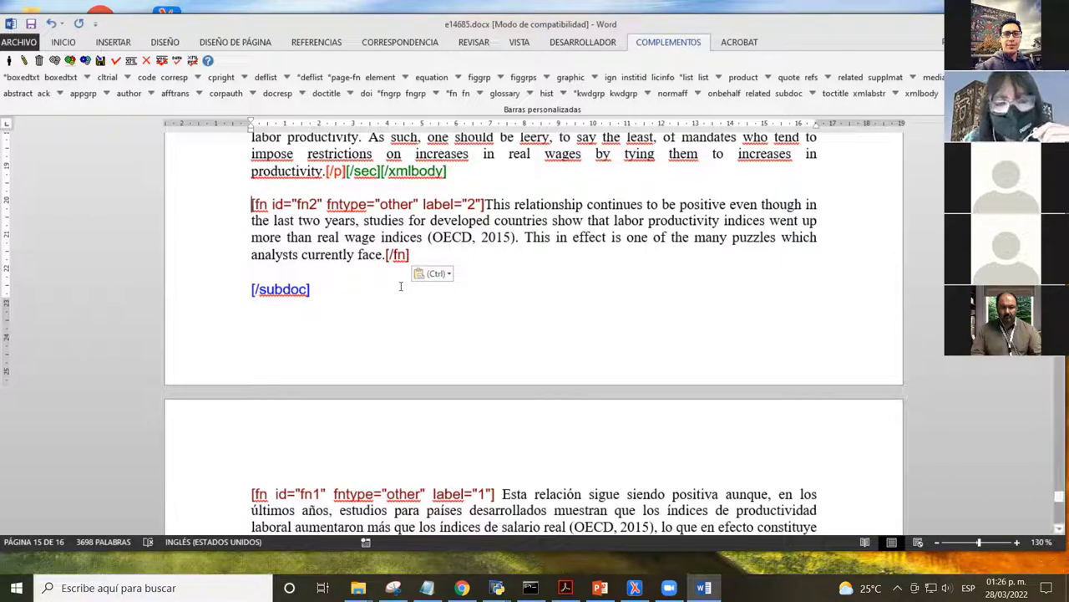
scroll(399, 288, "up", 1)
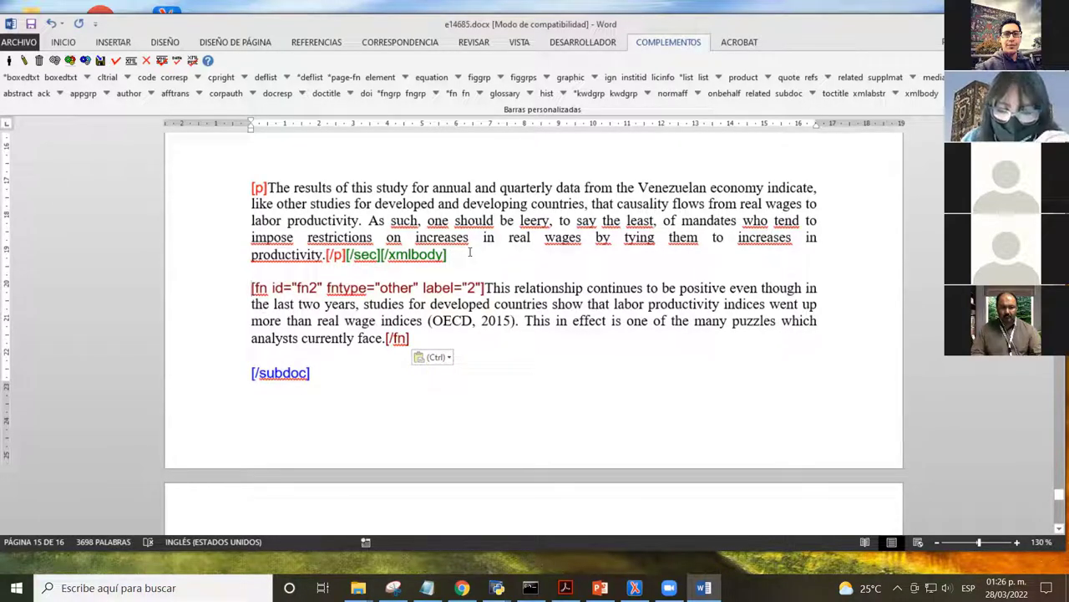
key("shift+Down")
key("shift+Down")
key("shift+Down")
key("shift+Down")
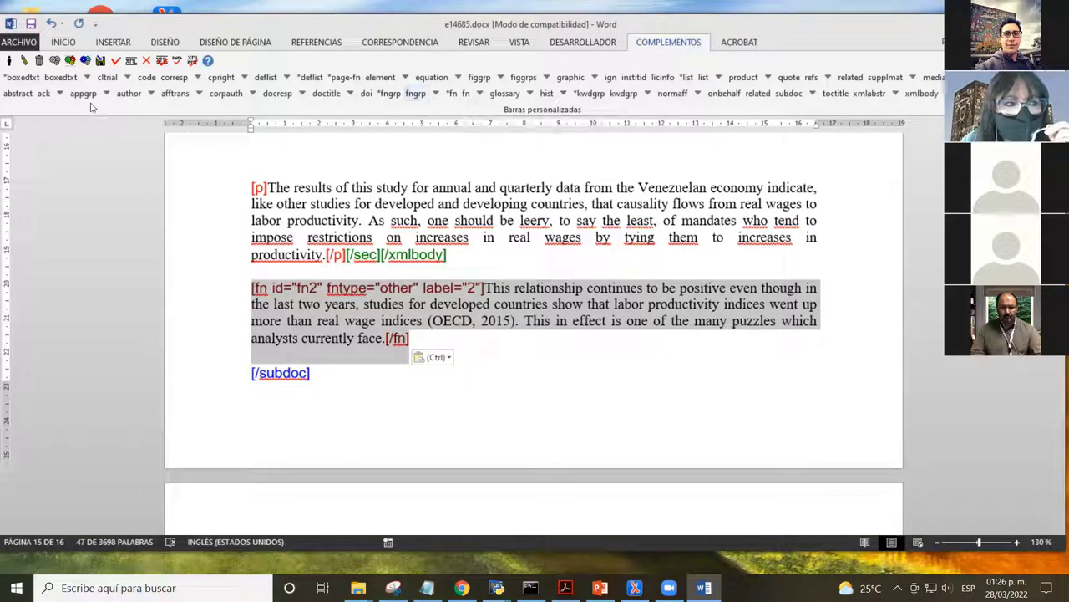
left_click(415, 93)
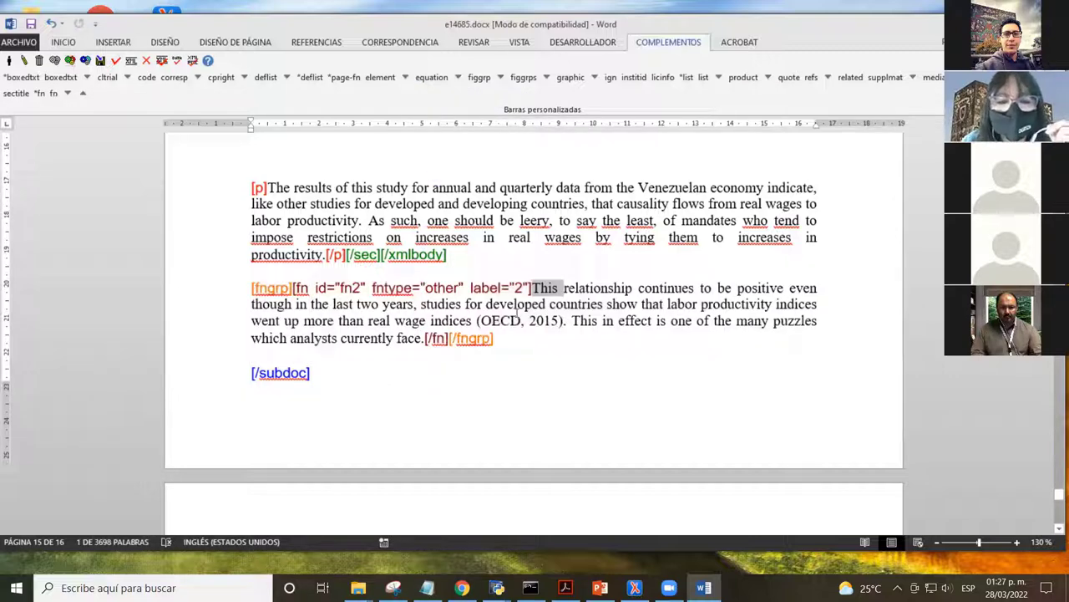
double_click(266, 289)
left_click(299, 321)
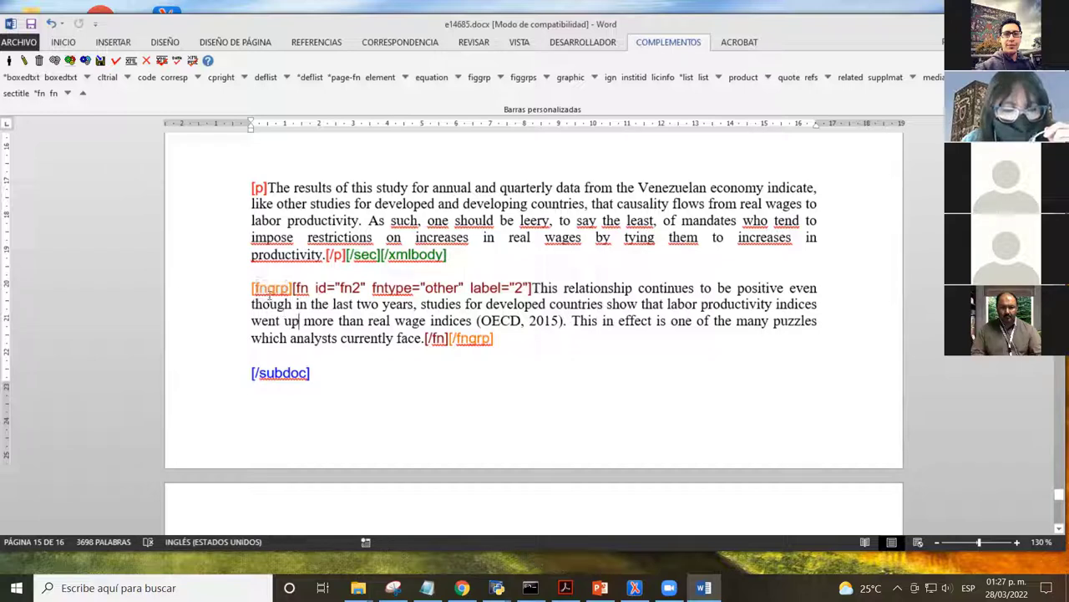
double_click(267, 289)
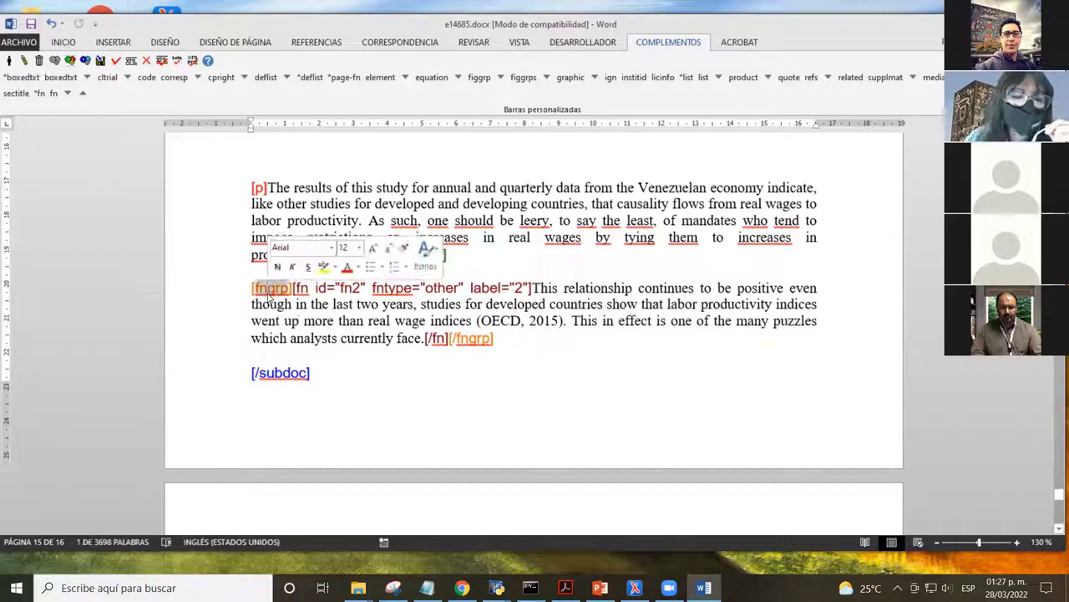
left_click(468, 338)
left_click(258, 287)
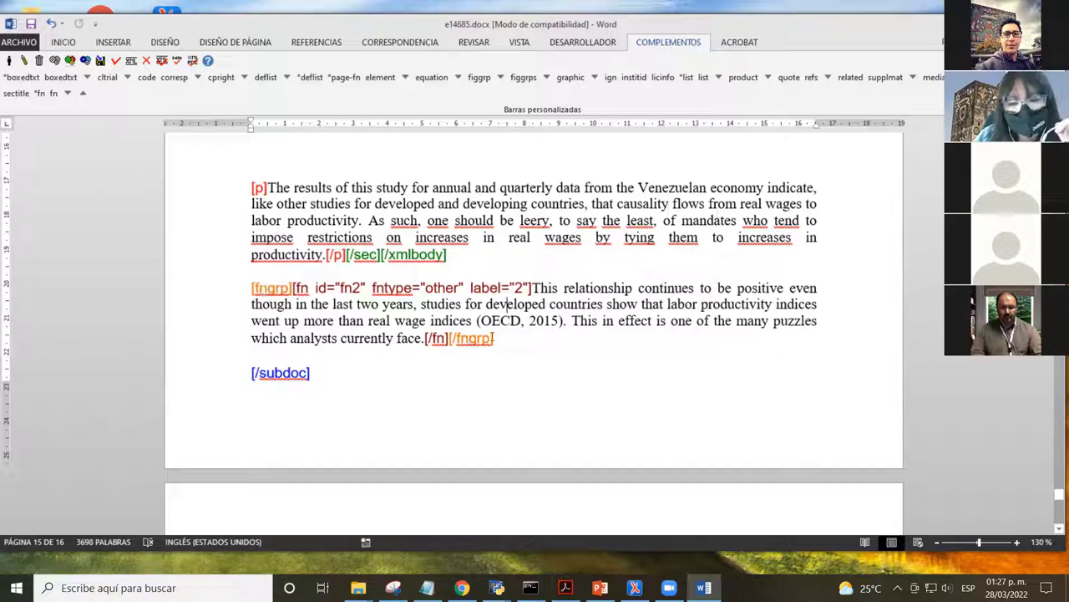
- Set the label attribute of the English fn2 footnote to 1
left_click(515, 287)
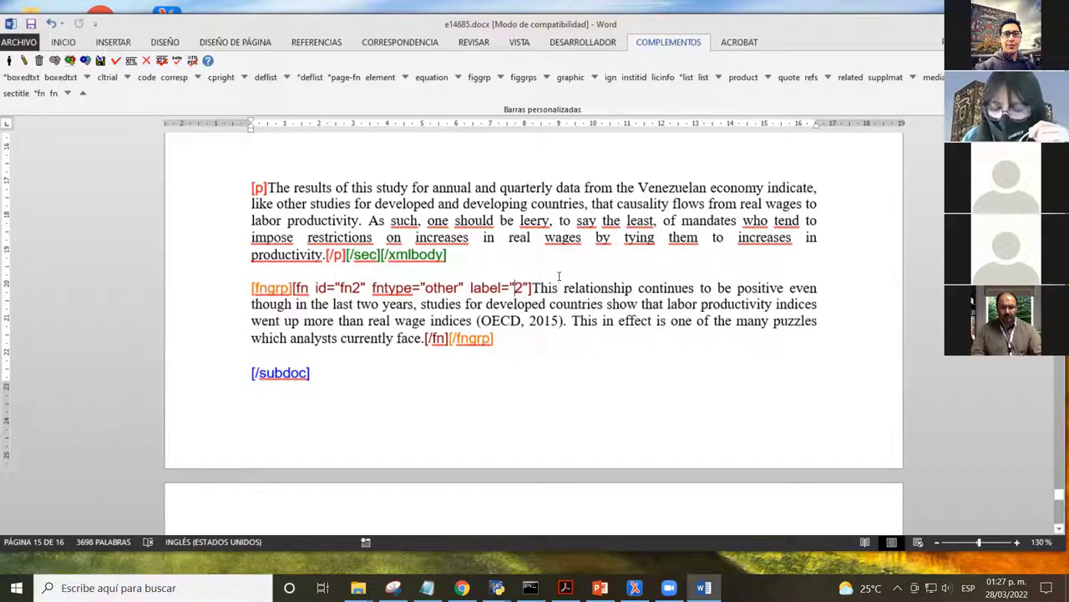
key("shift+Right")
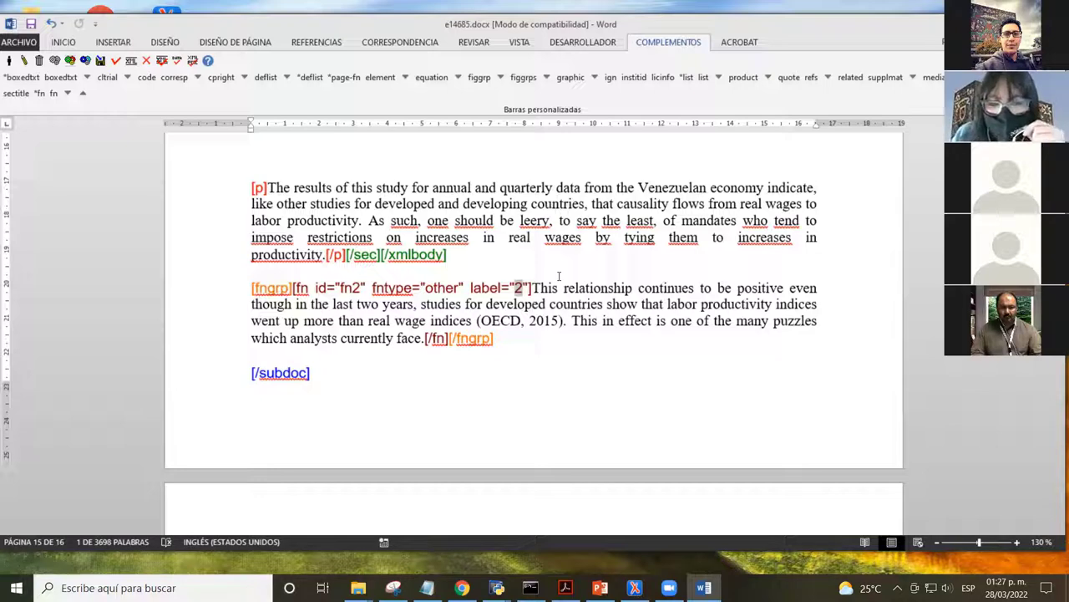
type("1")
key("Left")
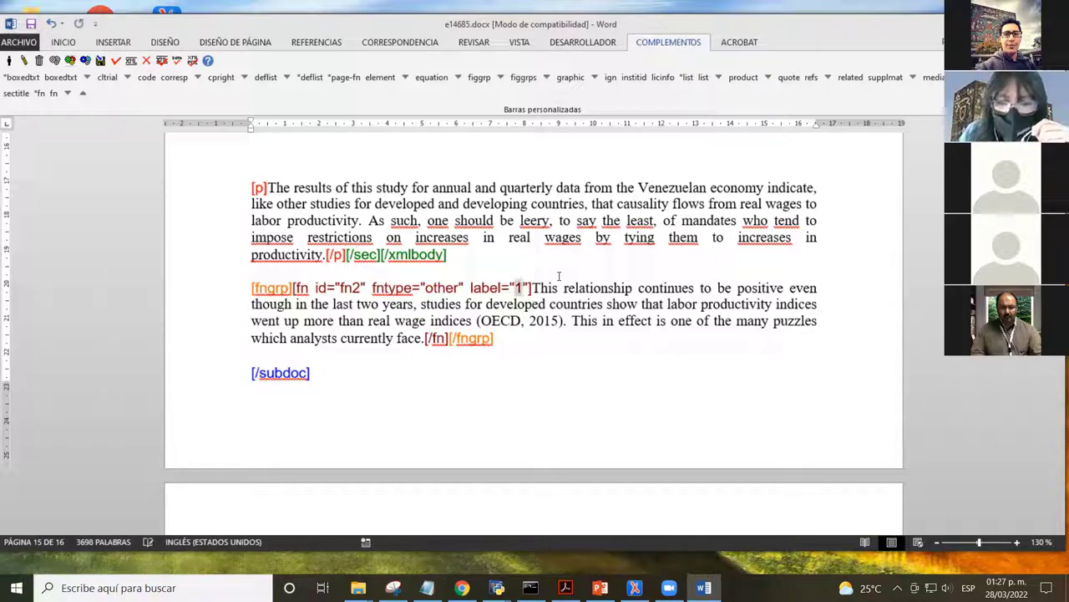
key("shift+Right")
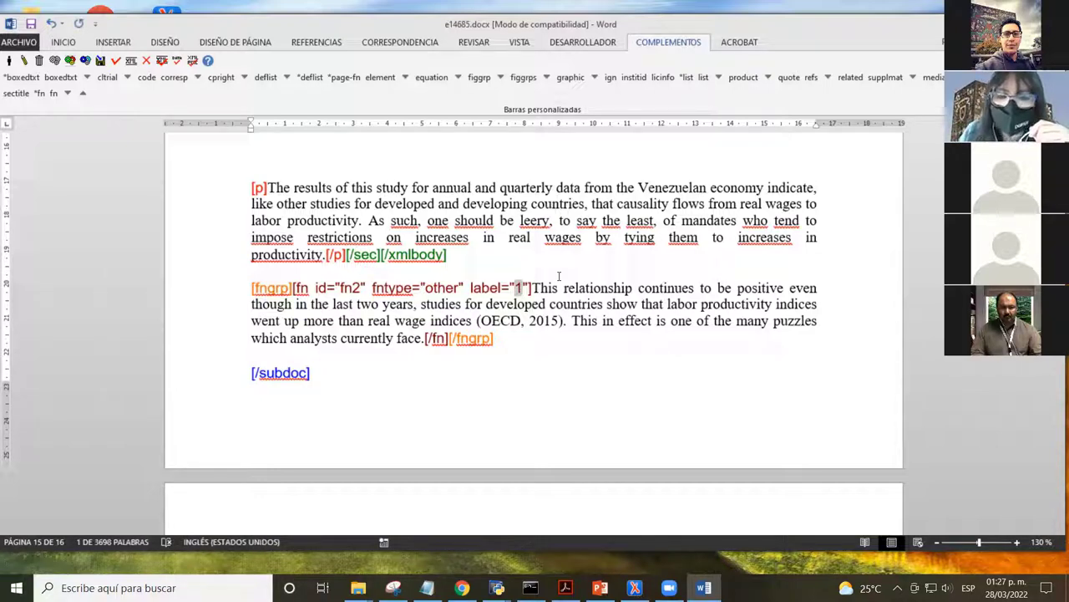
key("Right")
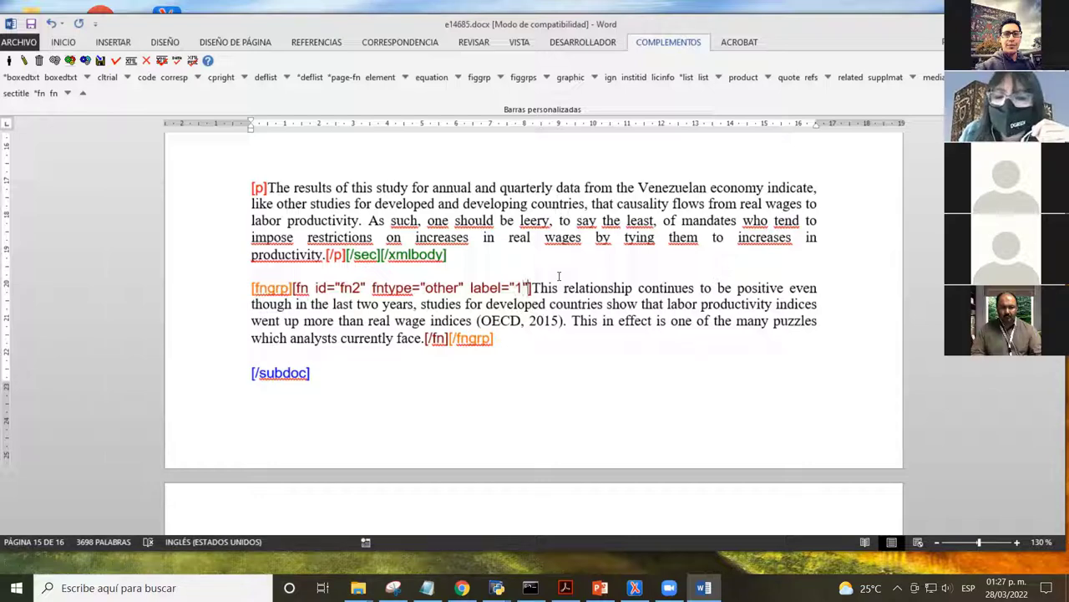
key("shift+Left")
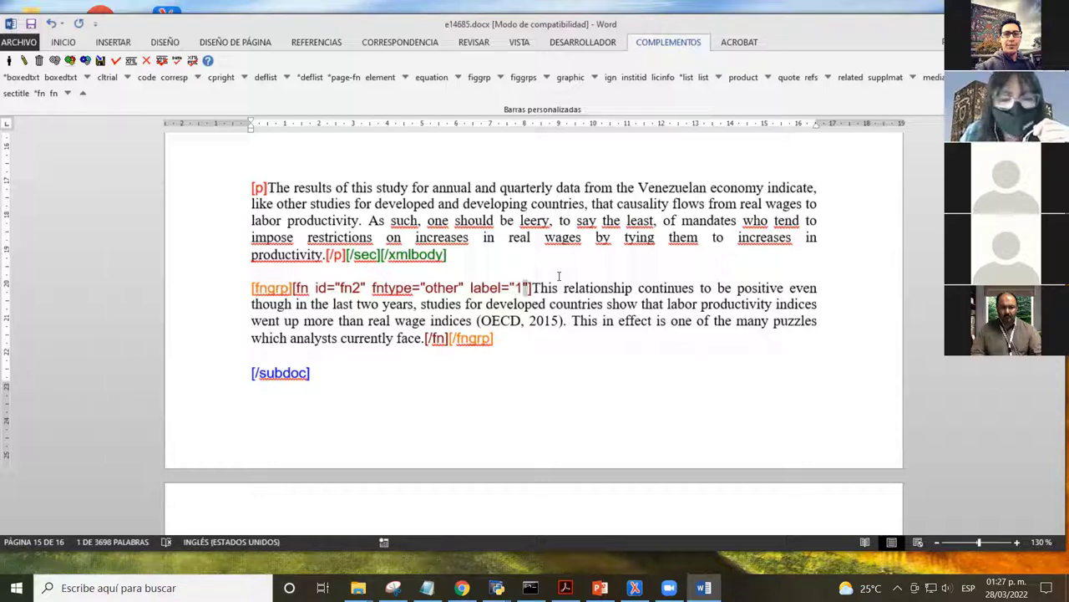
key("Right")
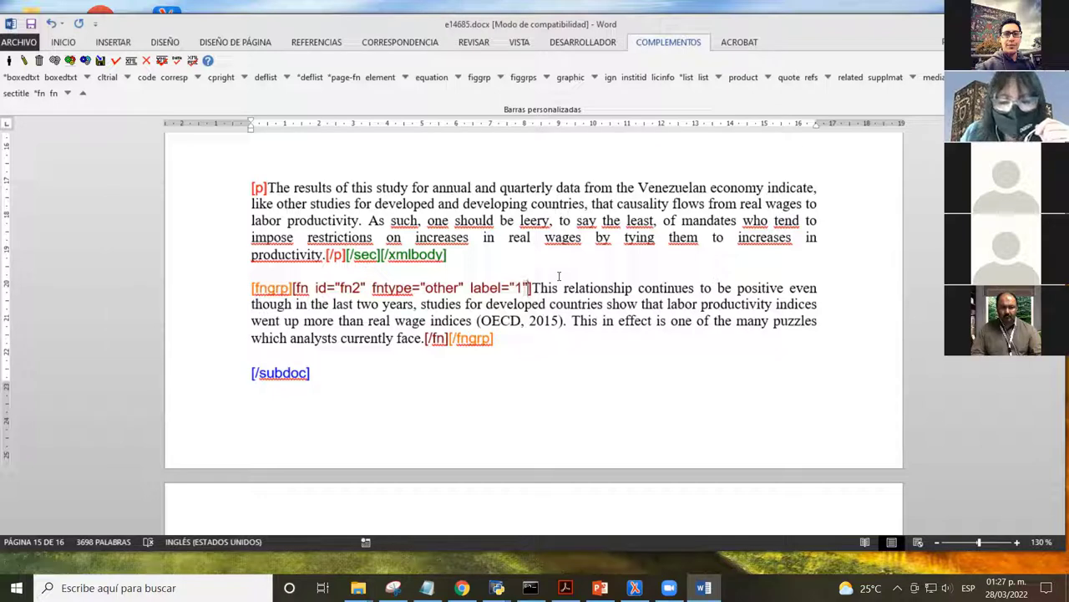
key("shift+Left")
key("Down")
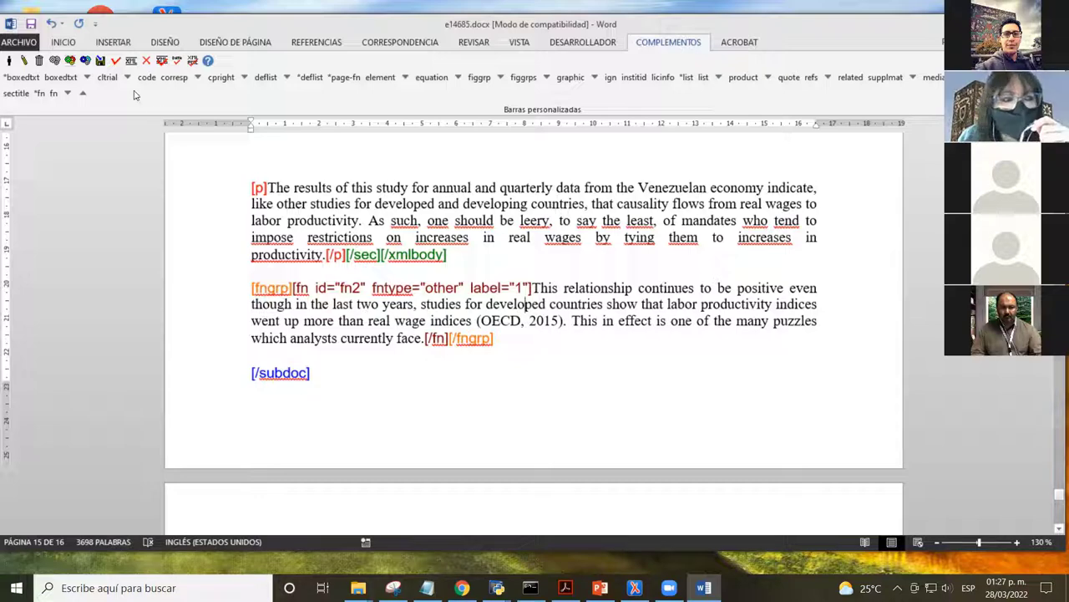
- Review the attributes of the English fn2 footnote and look through the fntype options, keeping Otro tipo de nota
scroll(461, 365, "up", 2)
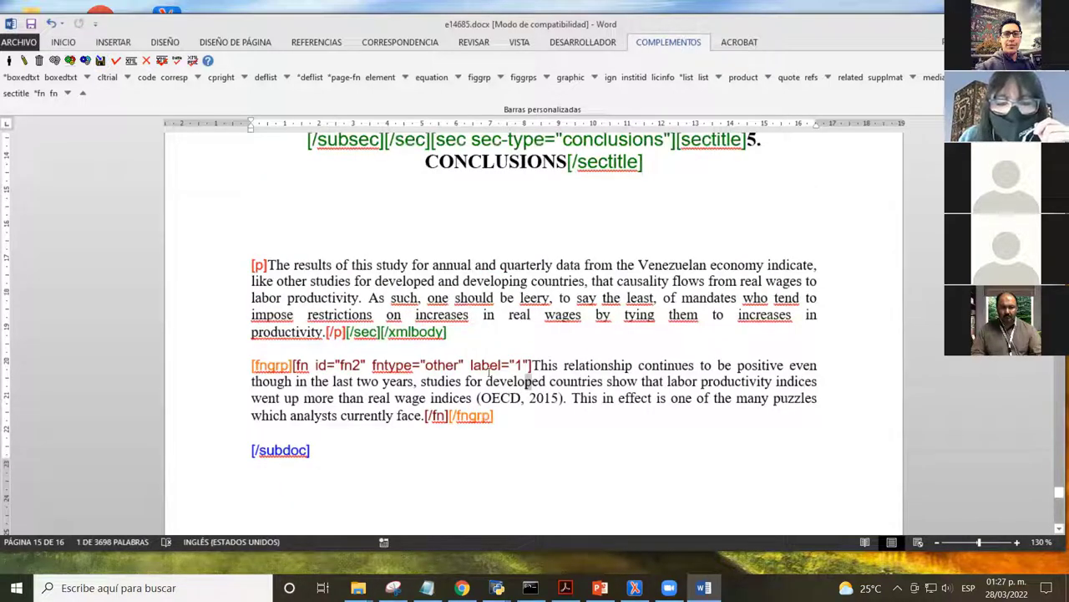
left_click(485, 381)
left_click(501, 400)
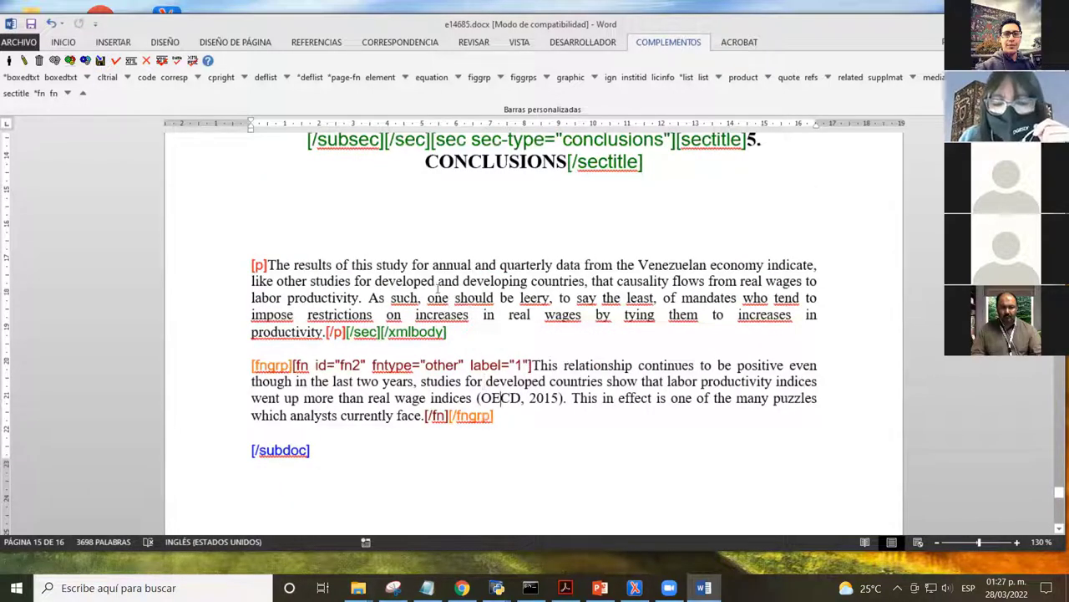
scroll(438, 288, "down", 2)
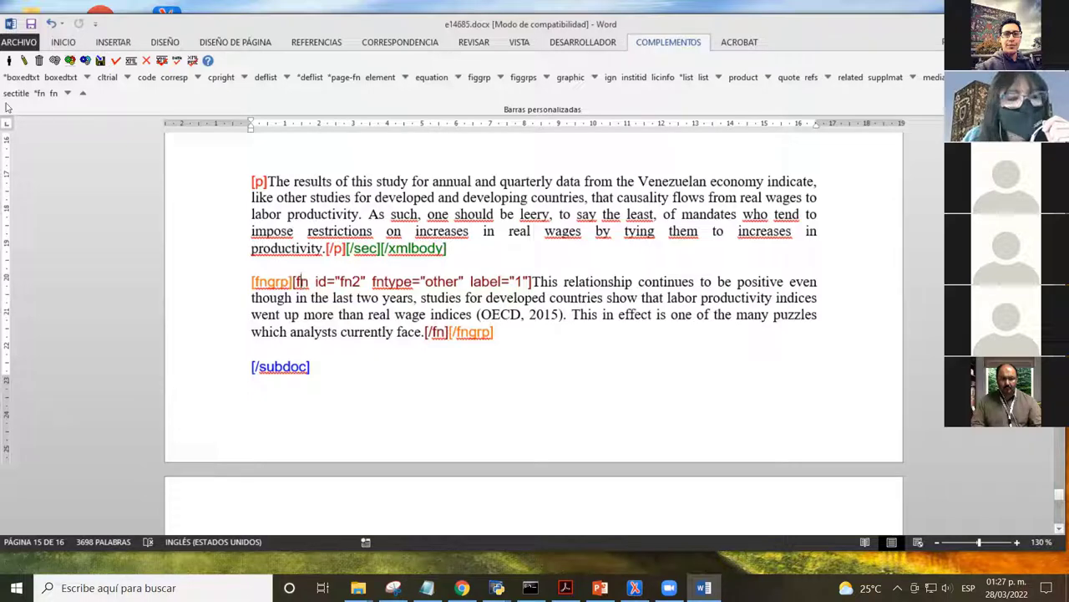
left_click(24, 61)
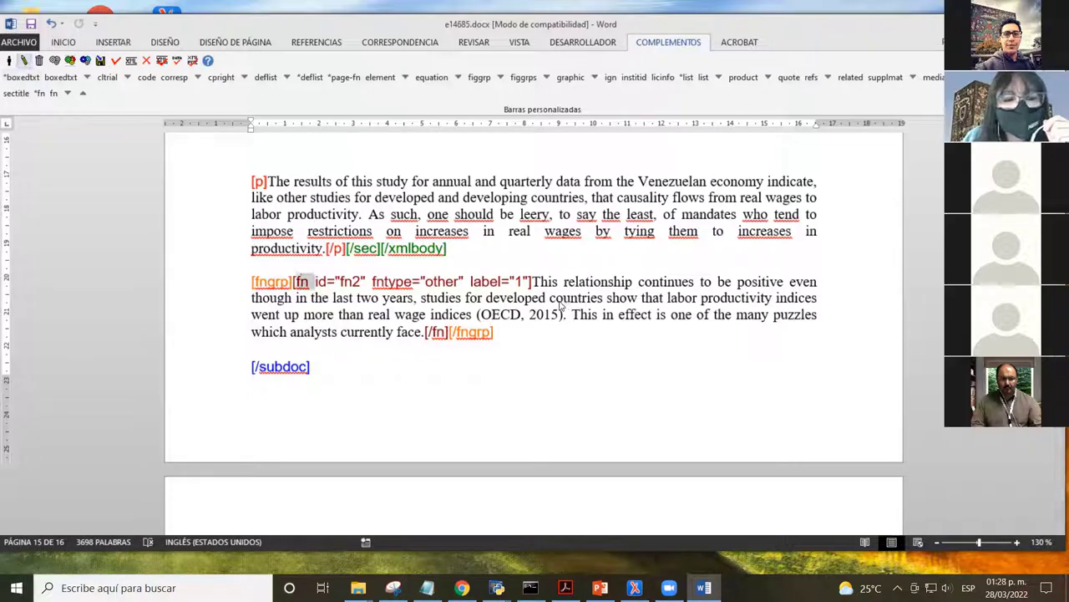
left_click(391, 363)
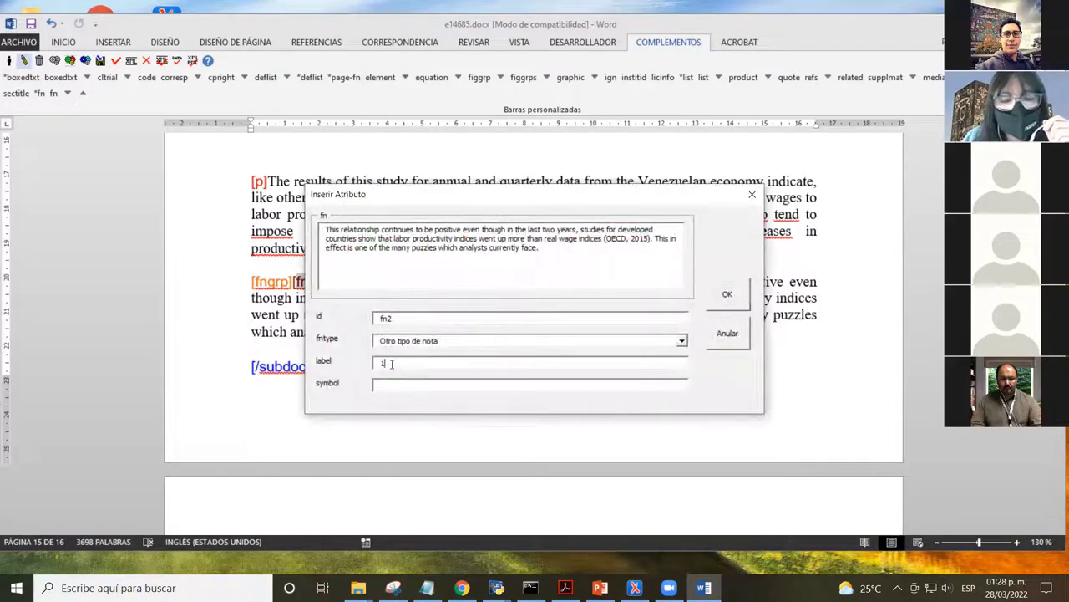
left_click(448, 345)
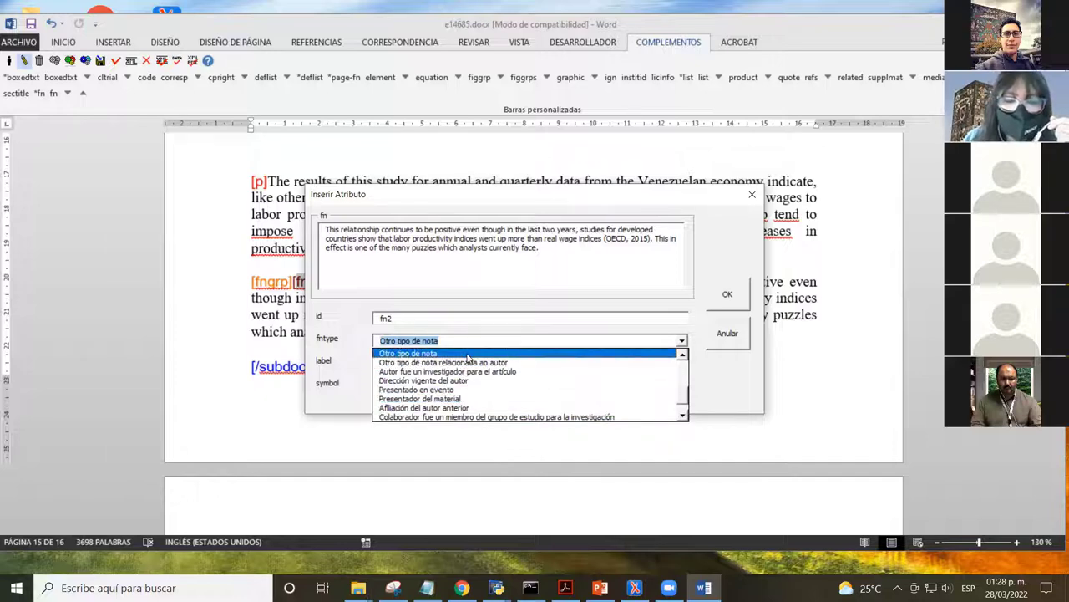
left_click(468, 356)
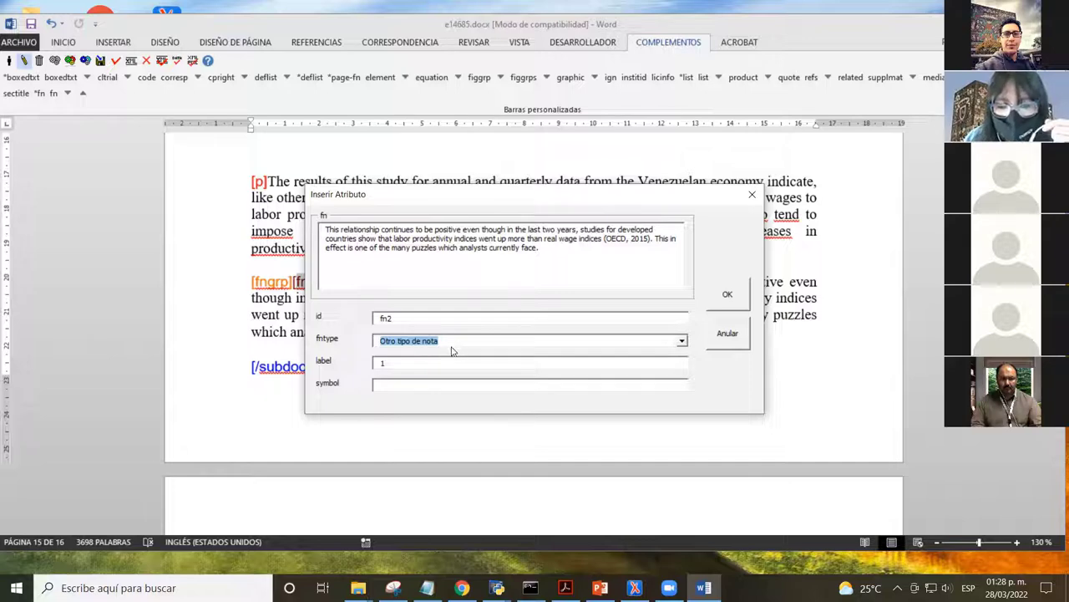
left_click(451, 349)
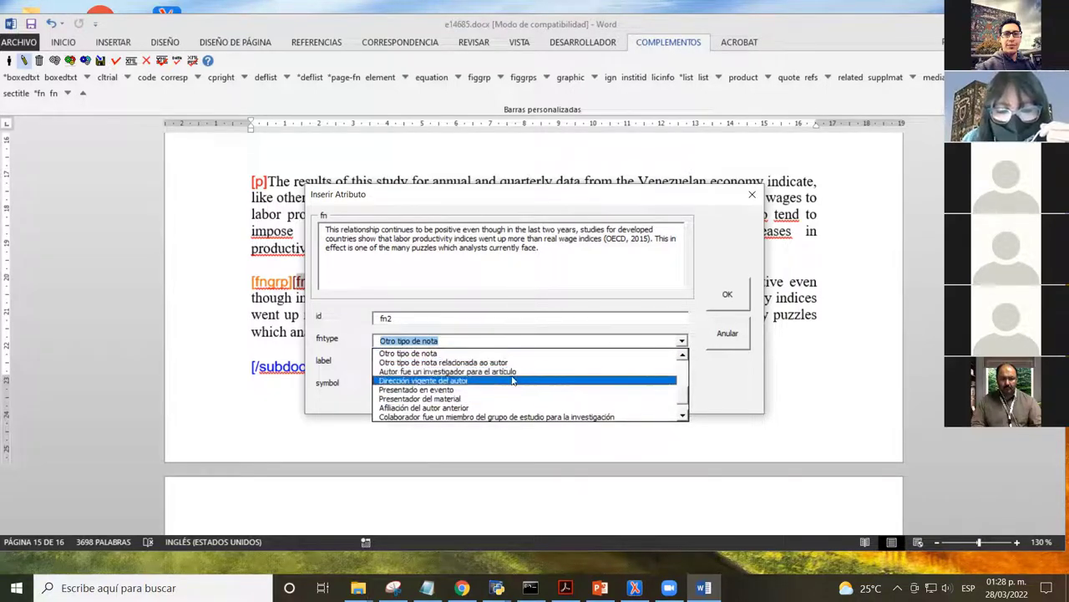
left_click(682, 416)
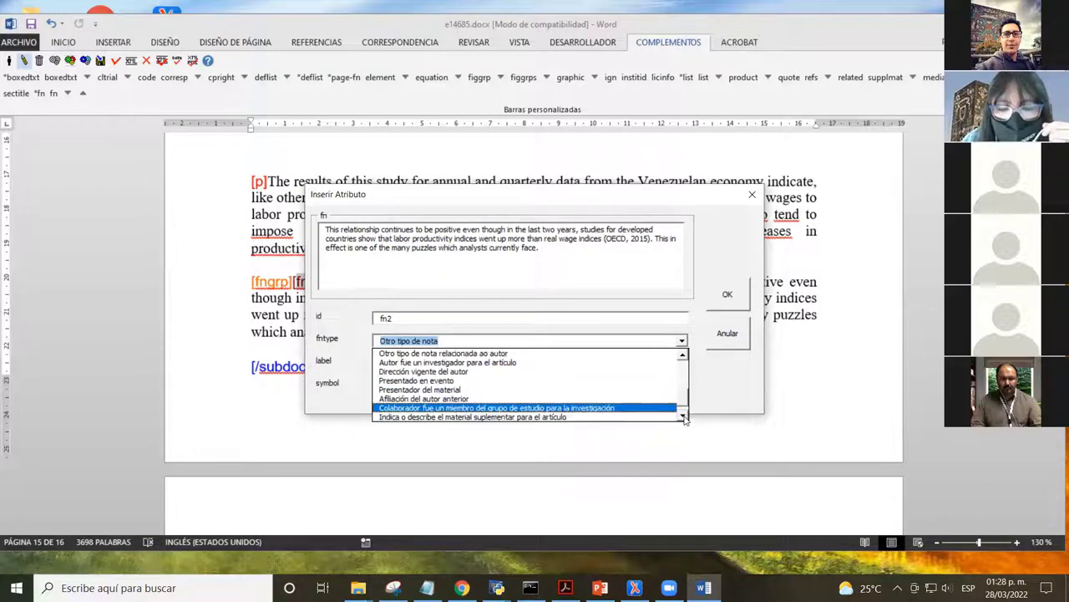
left_click(683, 416)
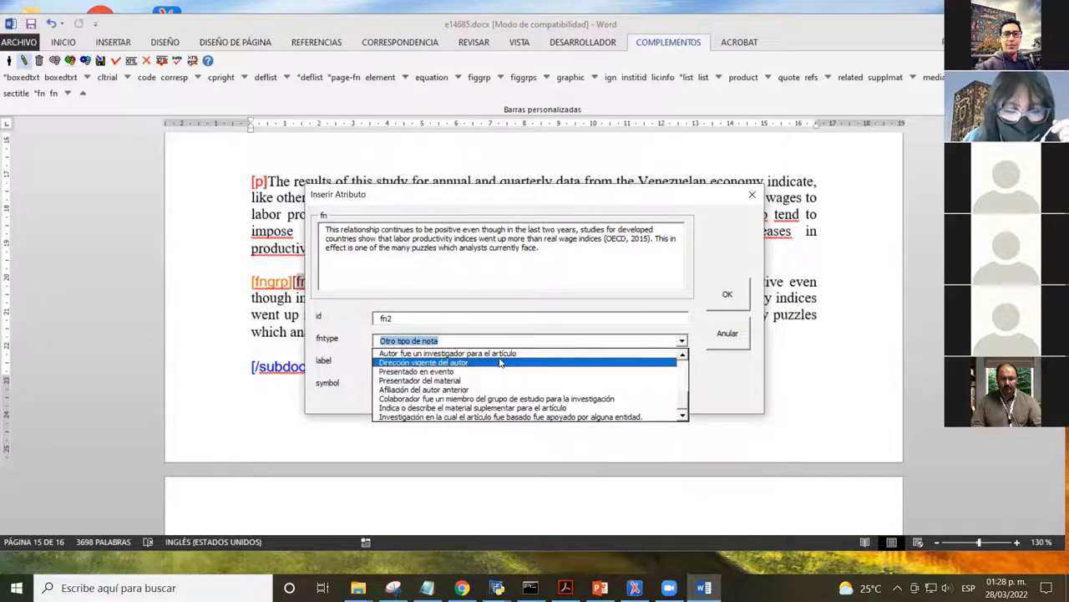
left_click(724, 369)
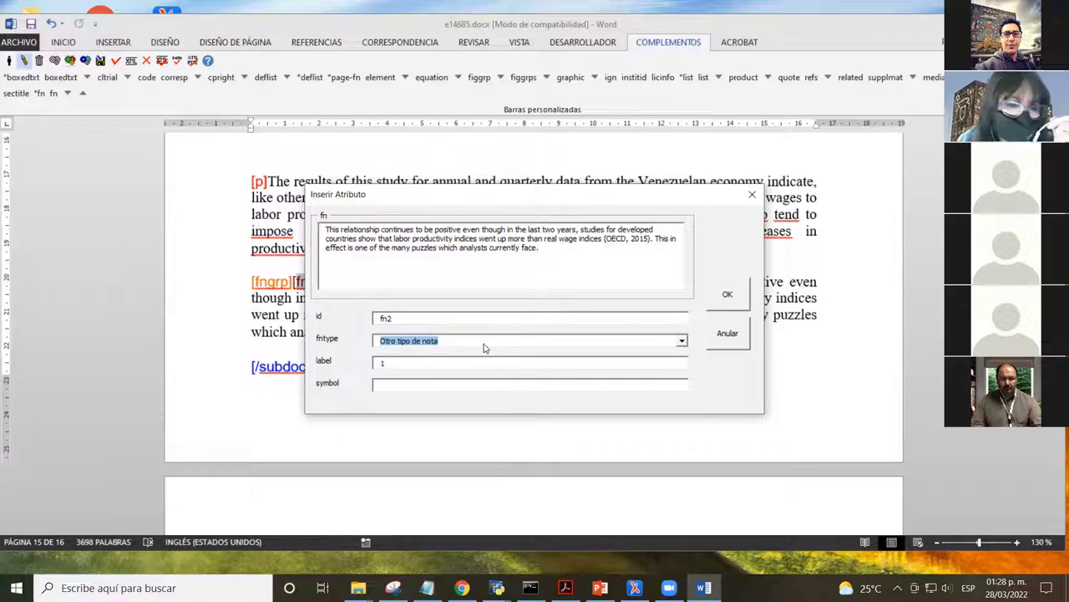
left_click(727, 292)
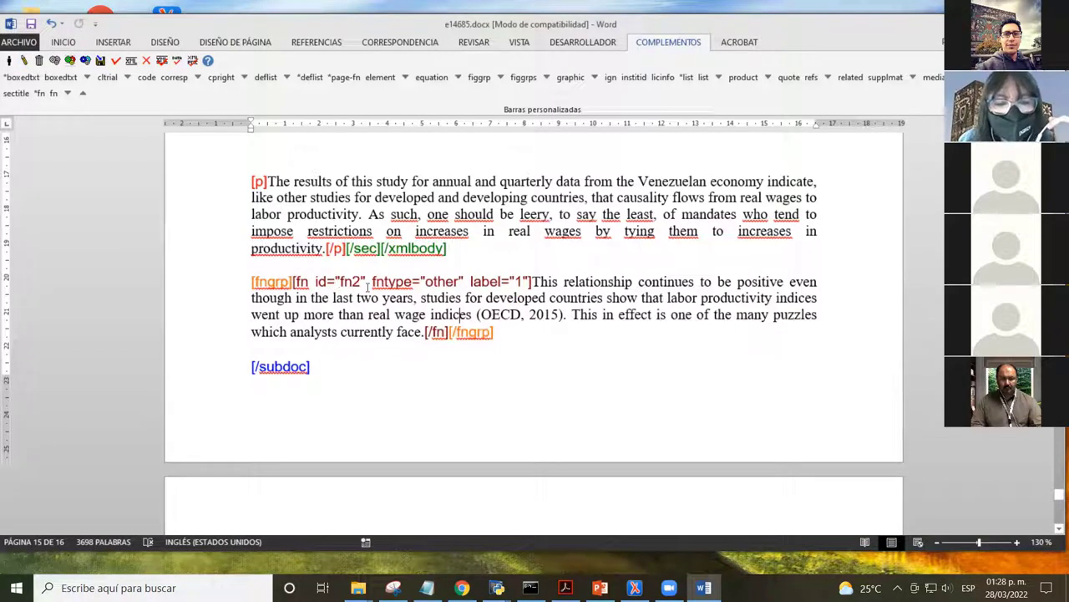
- Compare the English fn2 footnote's fngrp tagging and position before the closing subdoc tag with the Spanish fn1 footnote near the closing doc tag
scroll(367, 286, "down", 5)
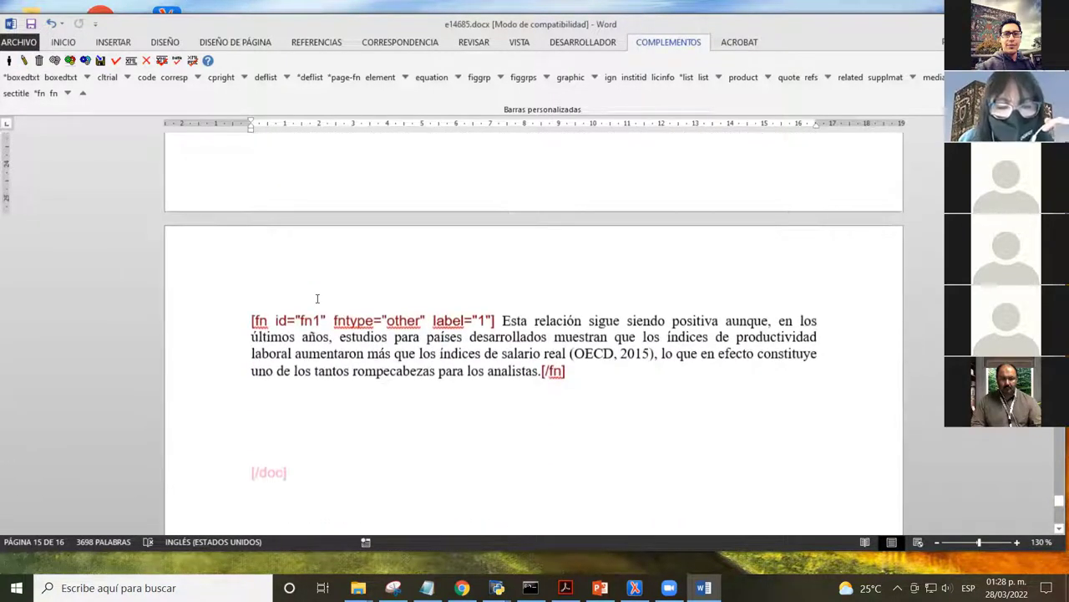
scroll(317, 299, "up", 4)
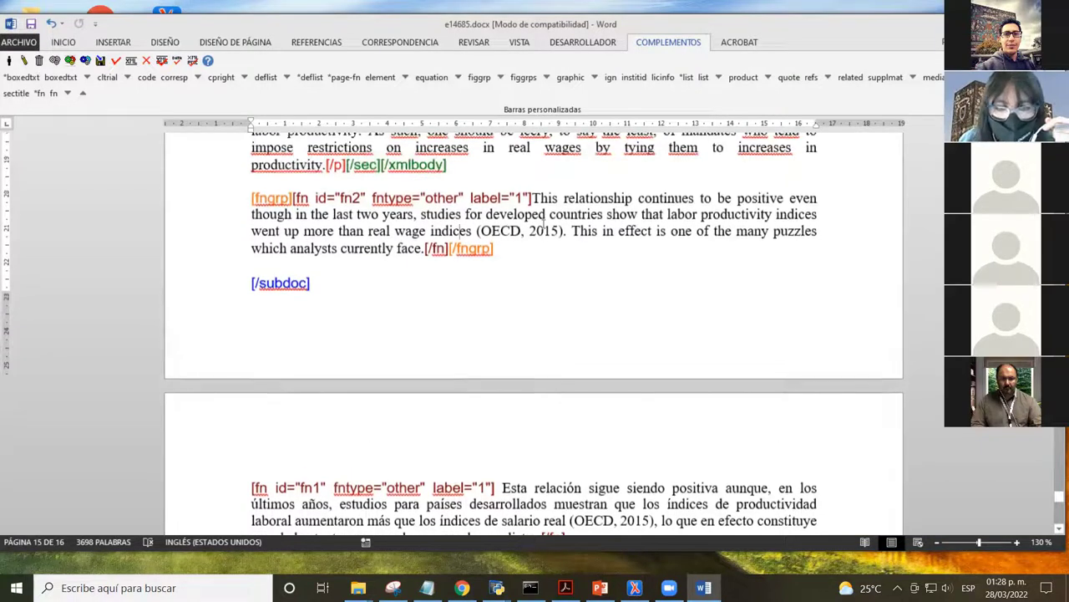
double_click(271, 198)
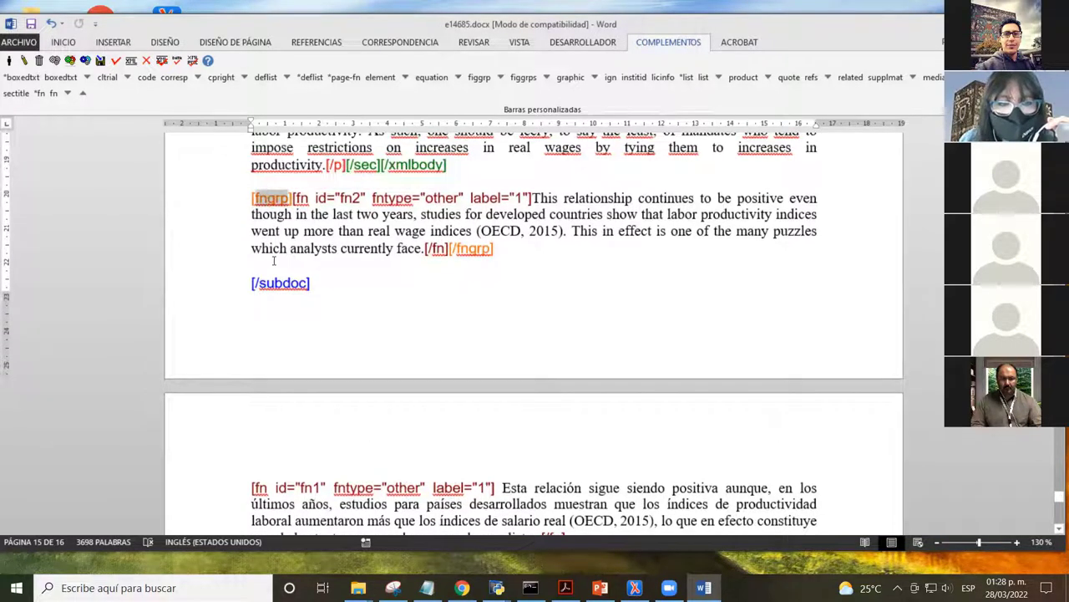
left_click(339, 281)
scroll(343, 251, "down", 4)
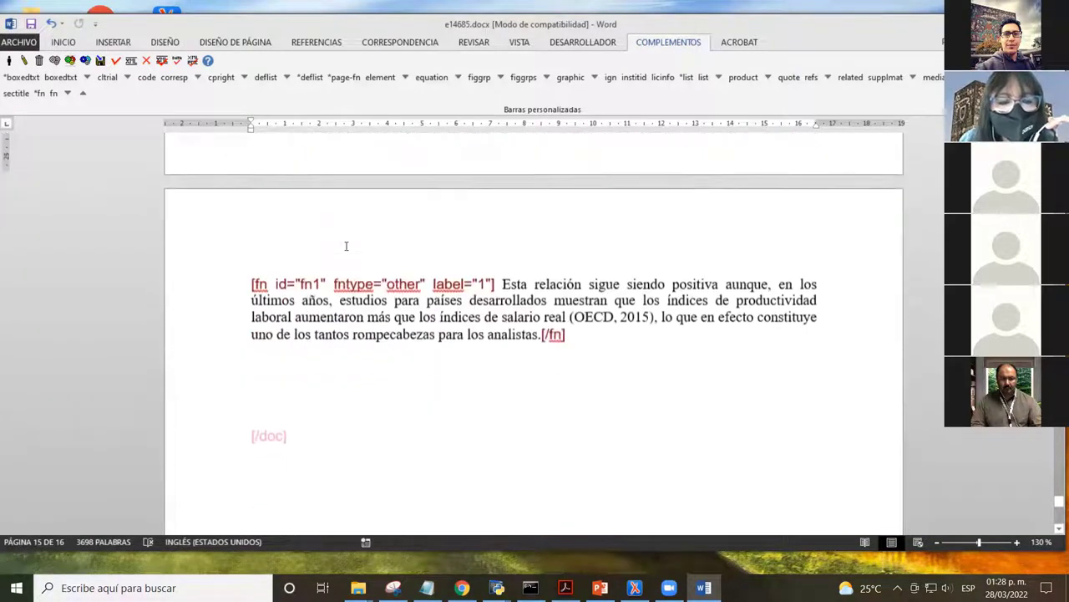
left_click(246, 276)
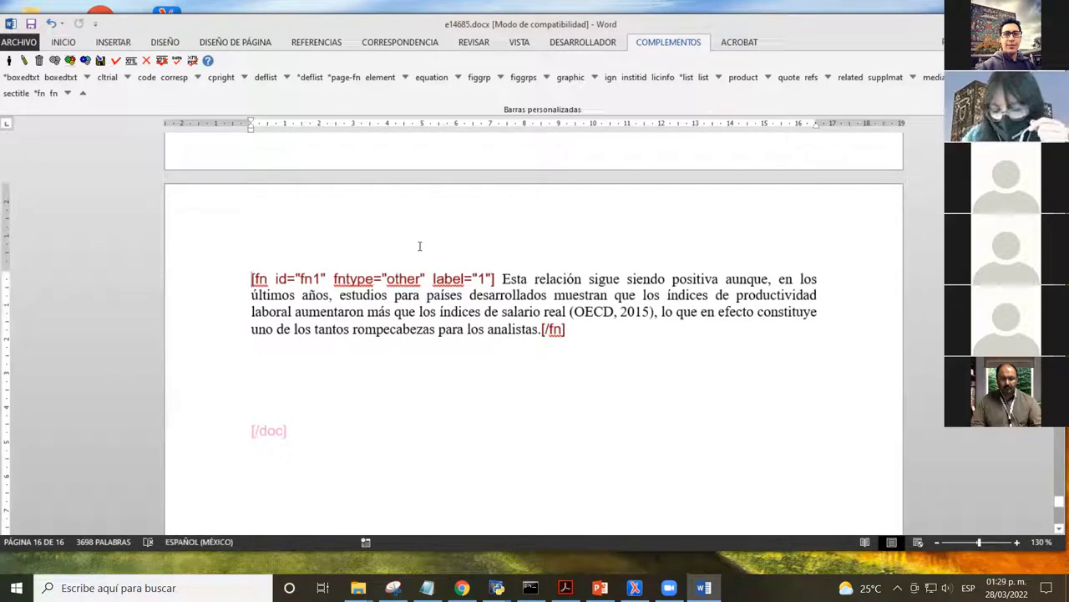
scroll(420, 245, "up", 4)
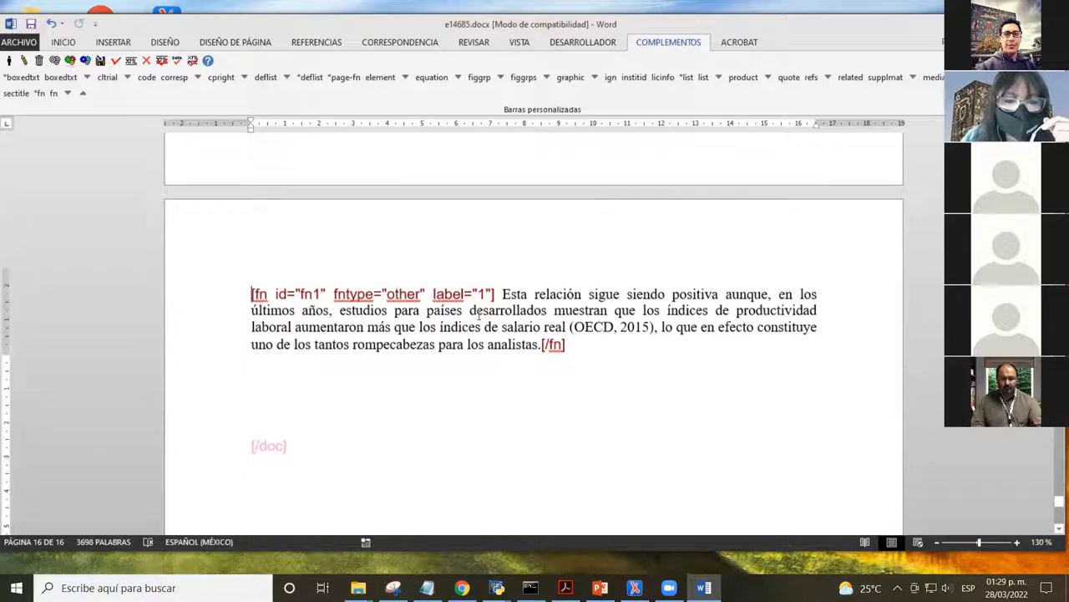
scroll(491, 320, "down", 2)
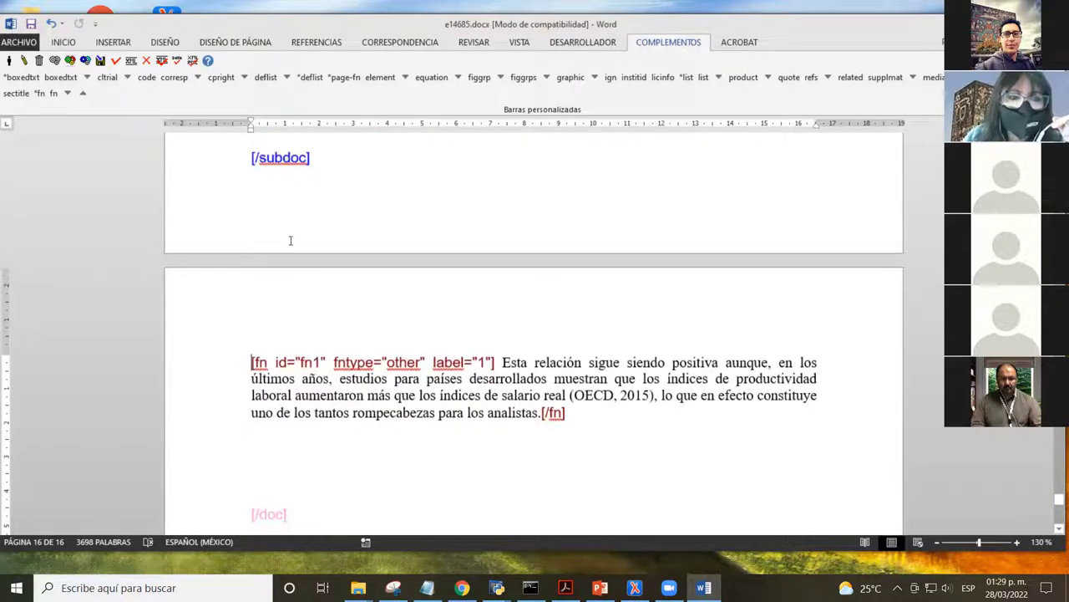
scroll(291, 241, "up", 1)
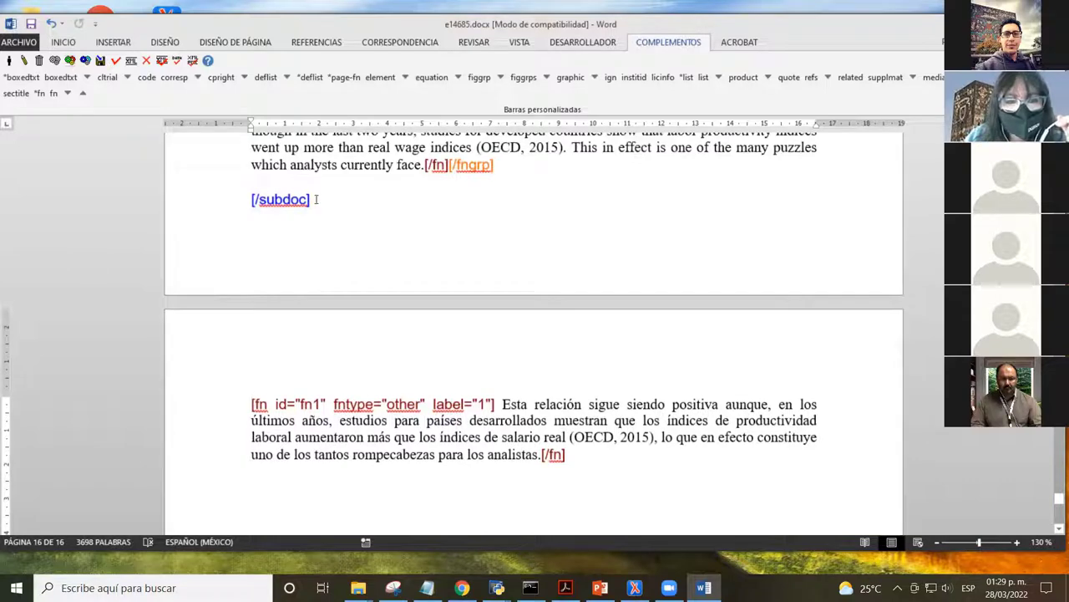
- Wrap the complete Spanish fn1 footnote, including its opening and closing fn tags, in an fngrp element
key("Right")
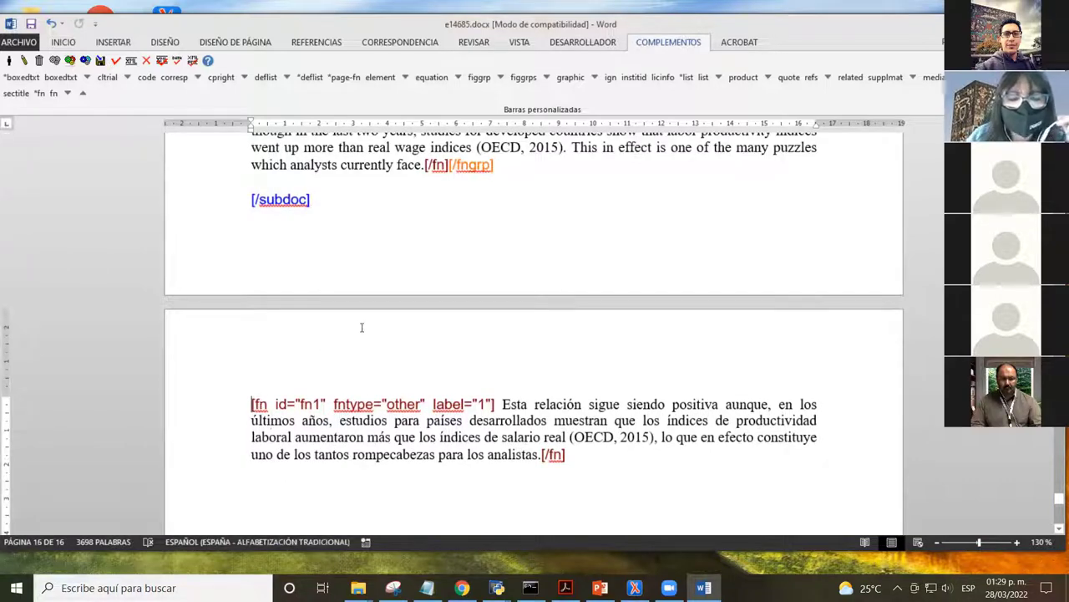
left_click(366, 325)
scroll(374, 333, "down", 2)
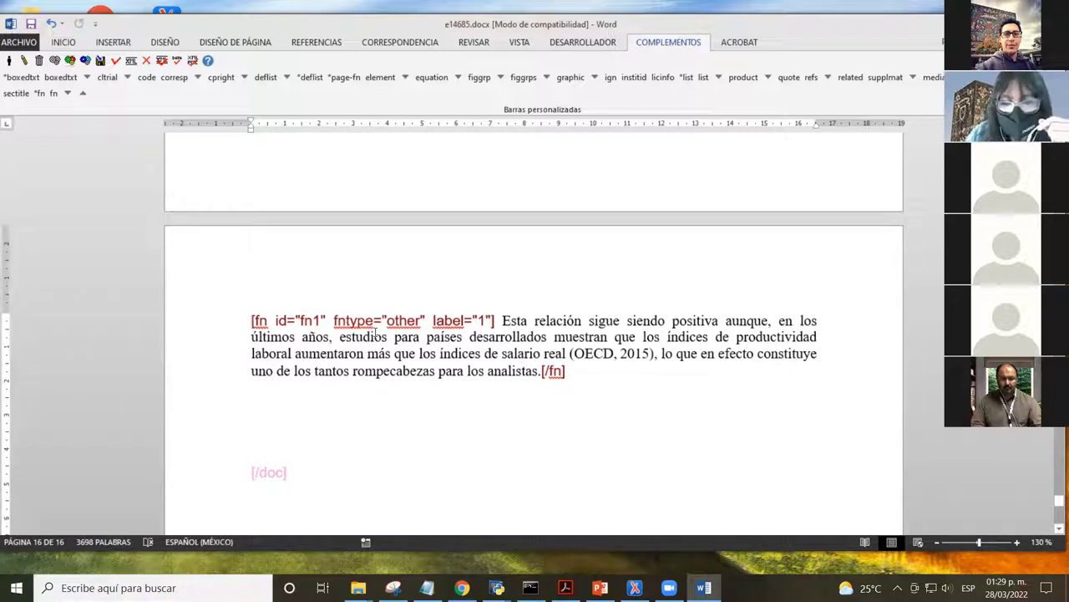
key("shift+Down")
key("shift+Down")
key("shift+Down")
key("shift+Down")
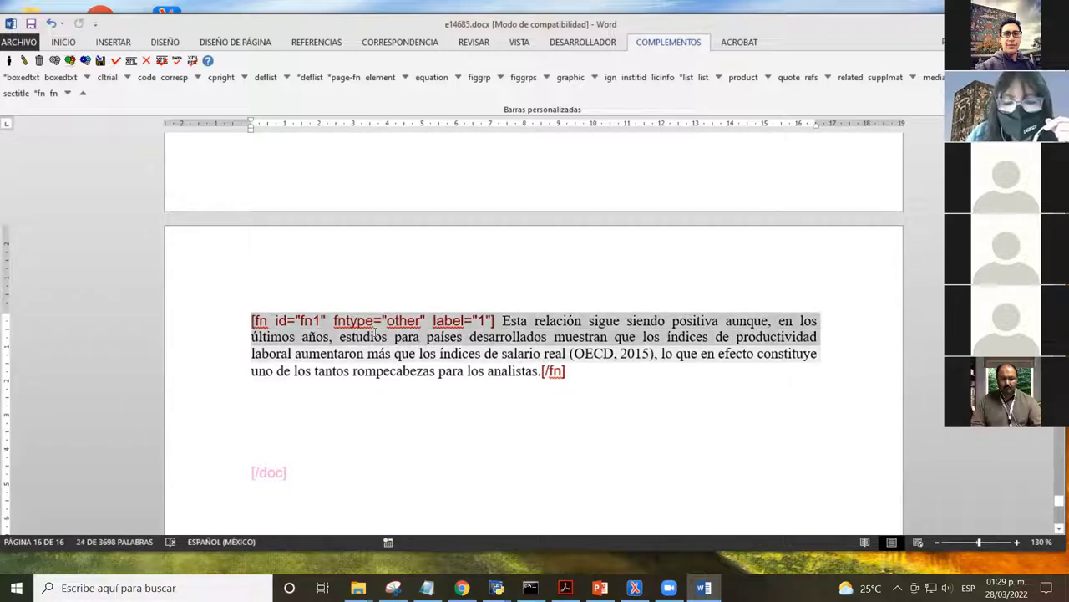
key("shift+Left")
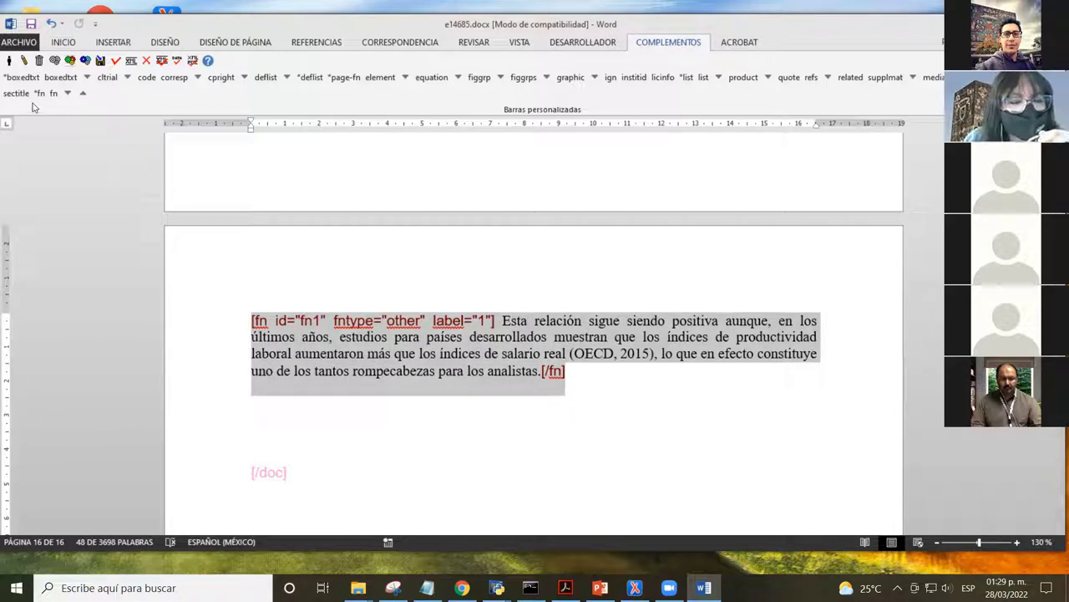
left_click(83, 96)
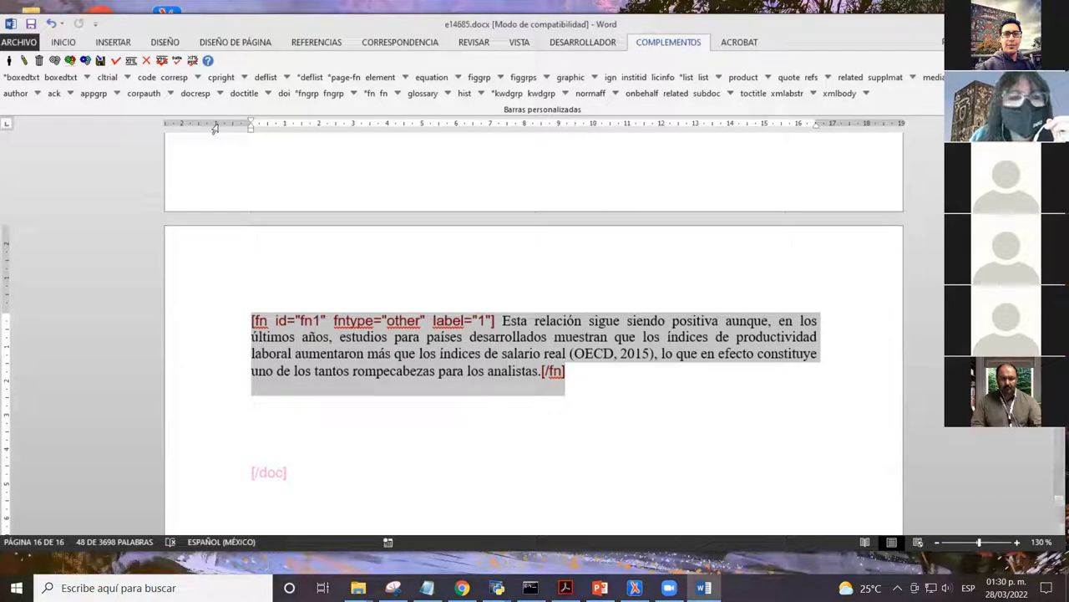
left_click(335, 94)
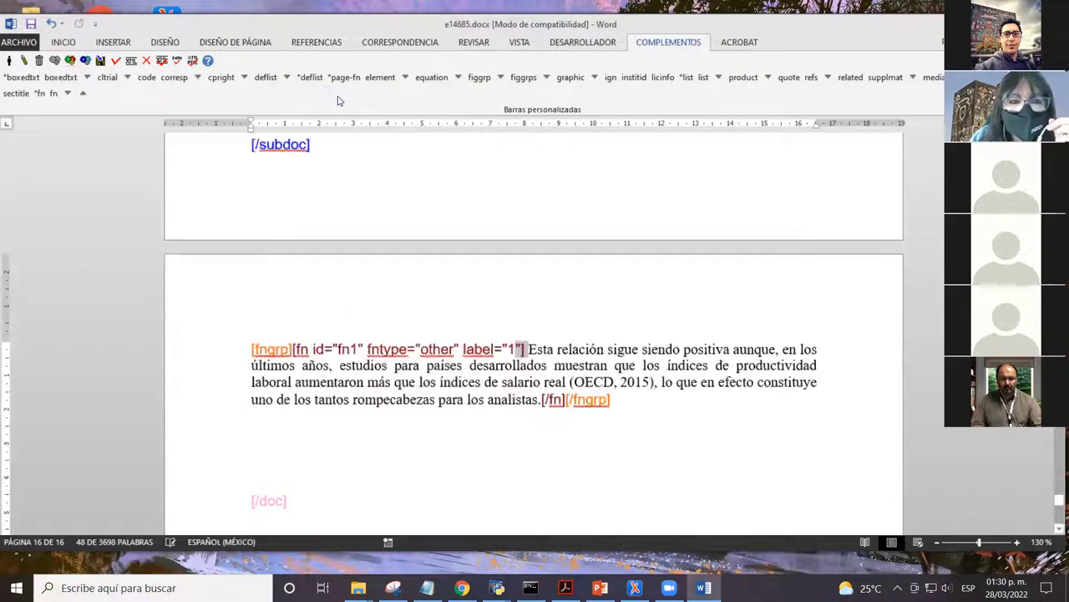
- Check the fngrp tags of the Spanish fn1 and English fn2 footnotes and their placement before the closing doc and subdoc tags
scroll(440, 246, "down", 3)
left_click(520, 299)
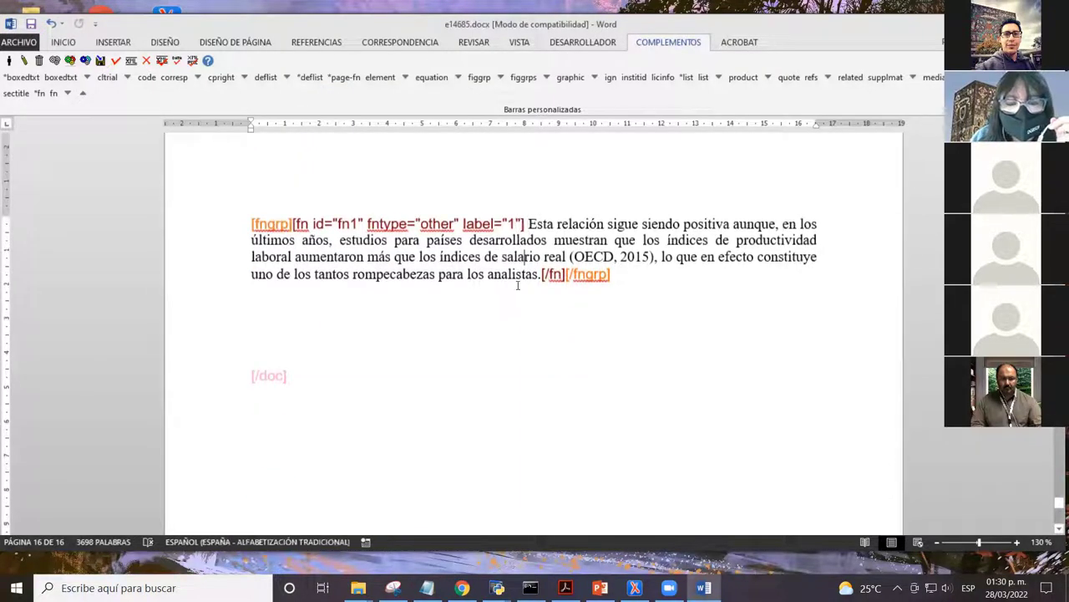
scroll(517, 285, "up", 3)
scroll(517, 285, "up", 3)
scroll(518, 281, "down", 5)
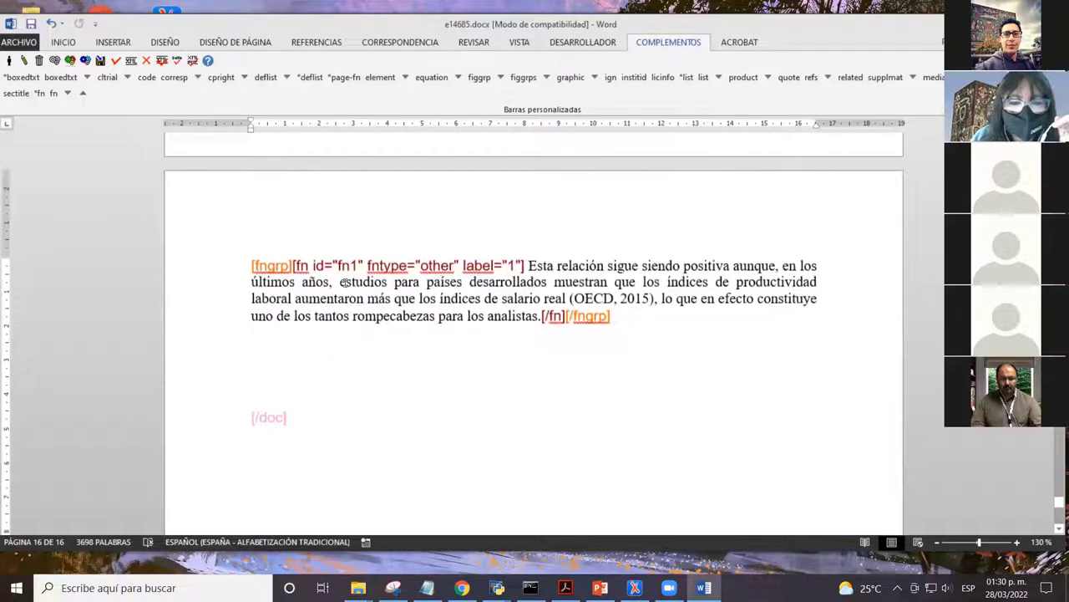
scroll(387, 287, "up", 3)
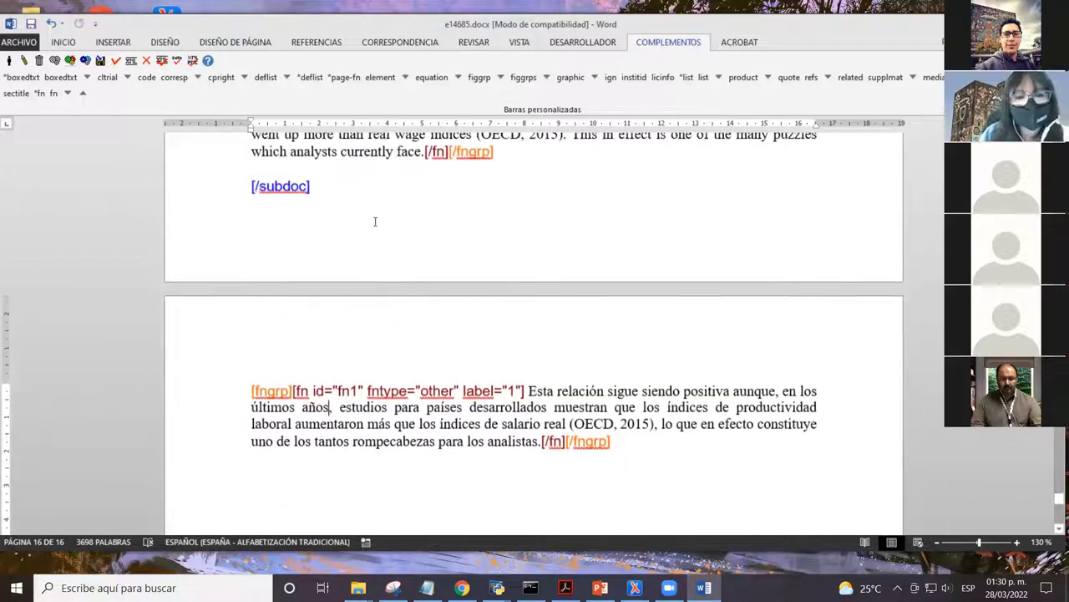
scroll(375, 222, "up", 1)
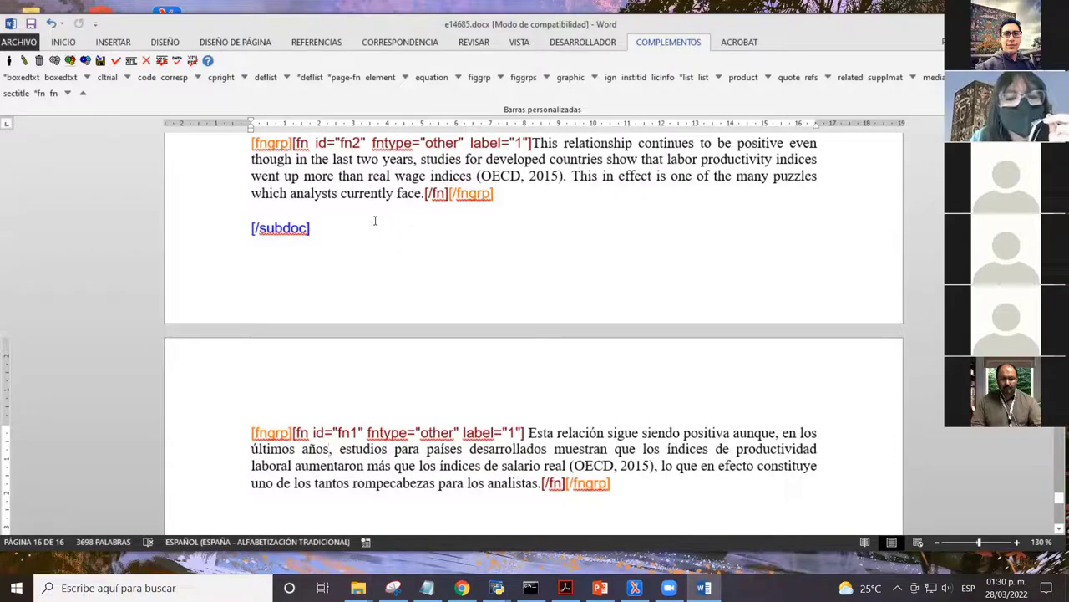
scroll(375, 221, "up", 2)
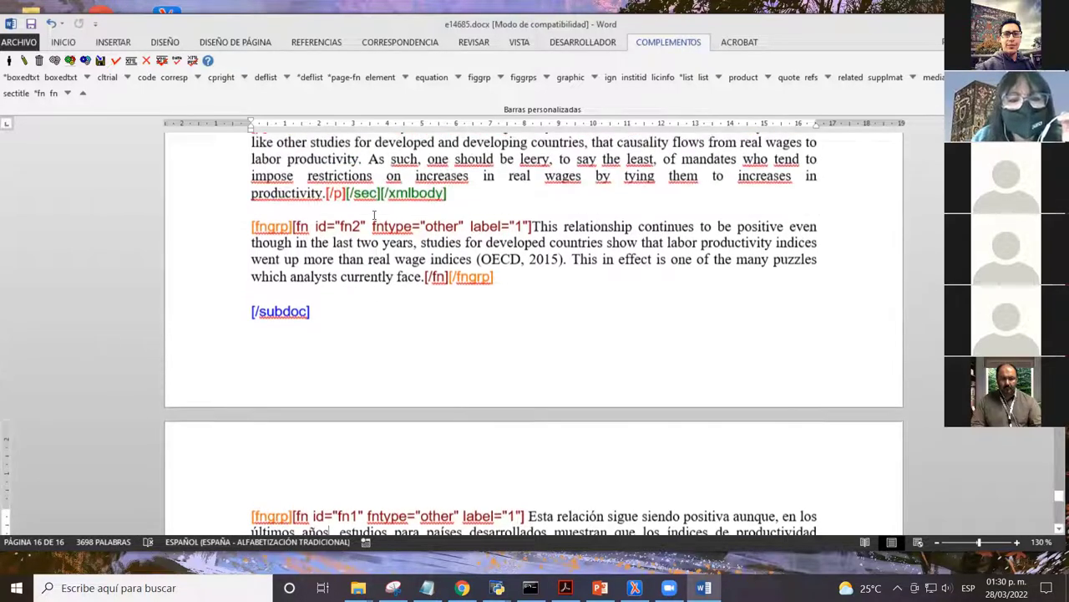
scroll(375, 216, "up", 1)
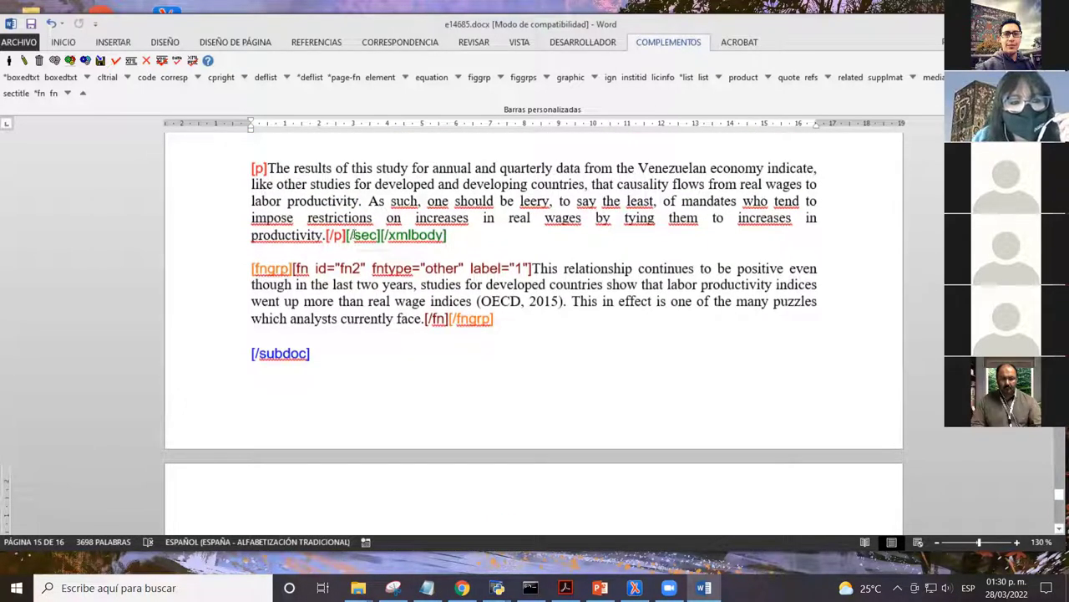
scroll(355, 234, "down", 7)
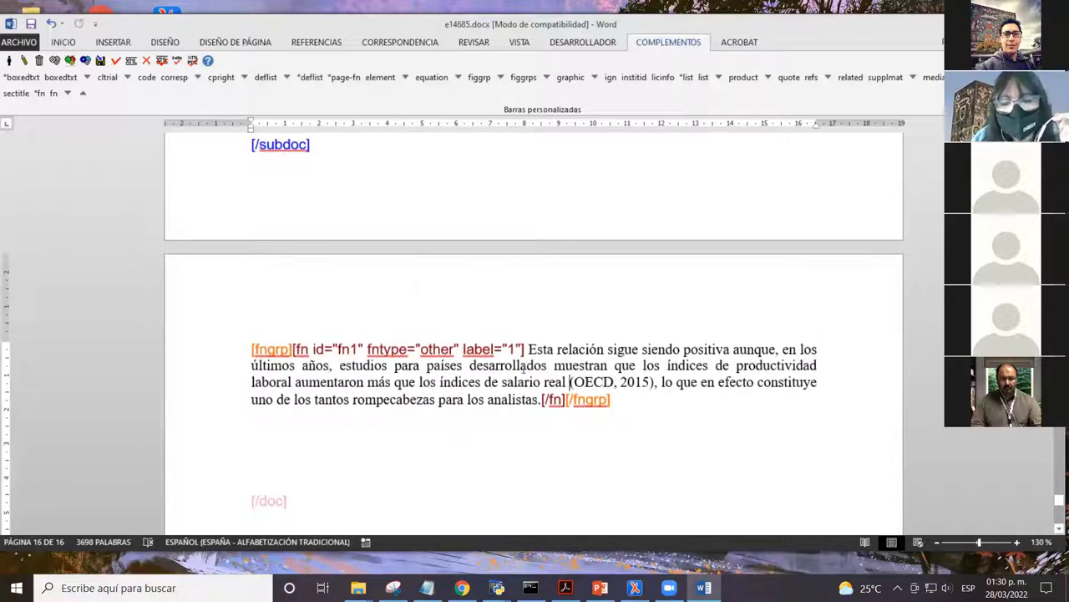
scroll(317, 329, "down", 1)
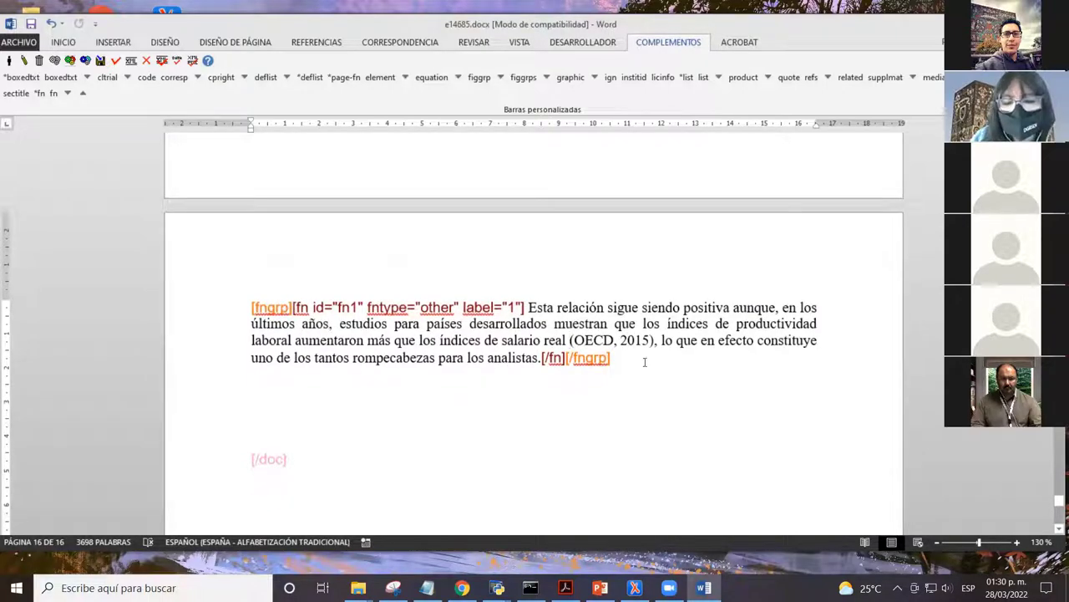
scroll(332, 285, "up", 20)
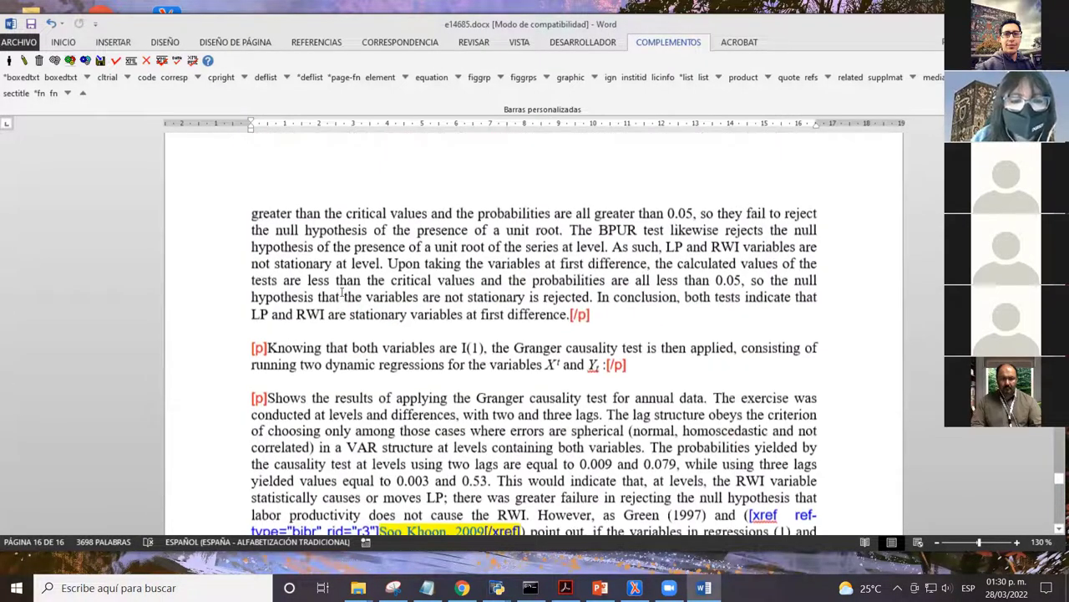
- Examine the tagged footnotes at the document's end and the xref pointing to fn2 in the English Introduction
scroll(347, 292, "down", 15)
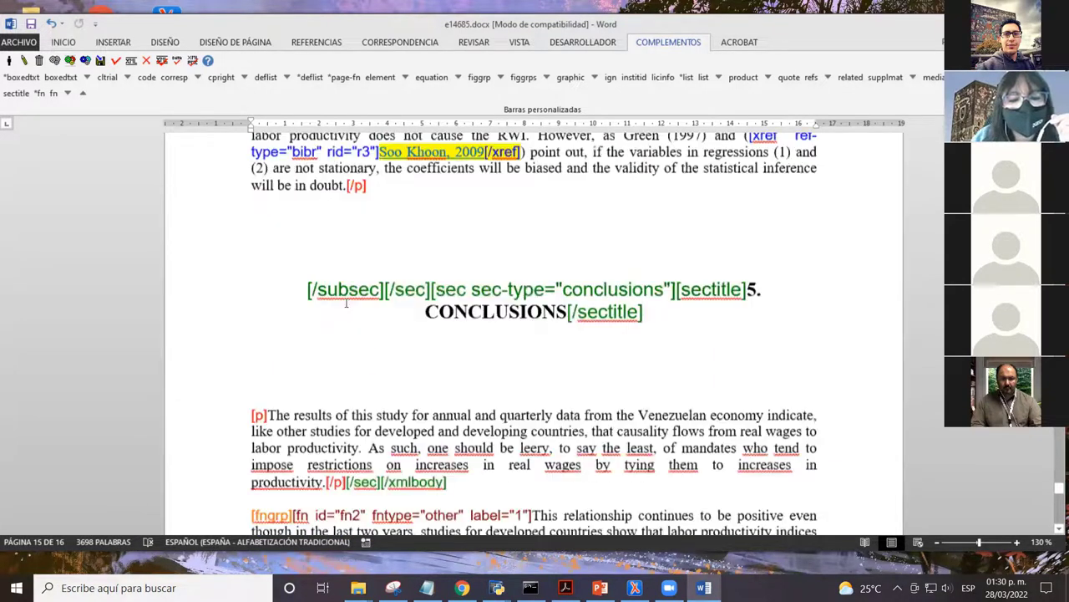
scroll(567, 382, "down", 1)
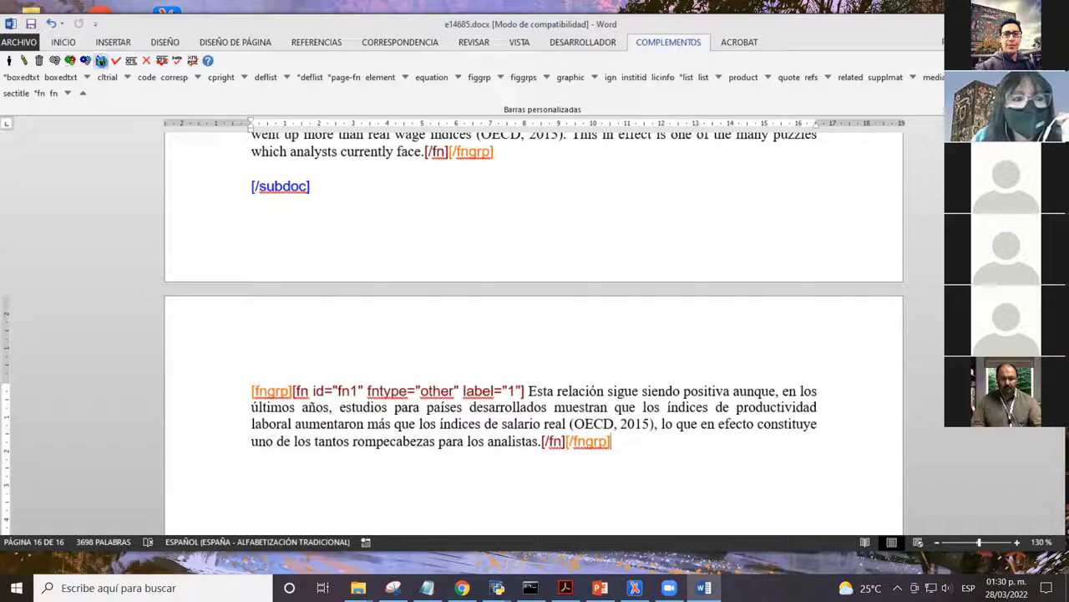
scroll(425, 329, "down", 1)
left_click(566, 363)
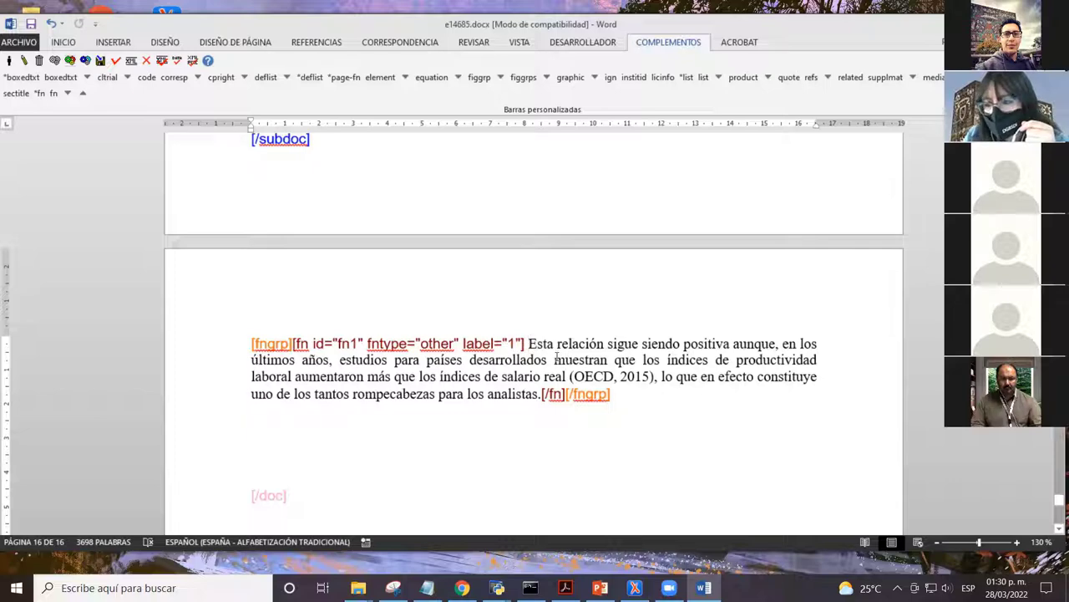
scroll(555, 359, "up", 3)
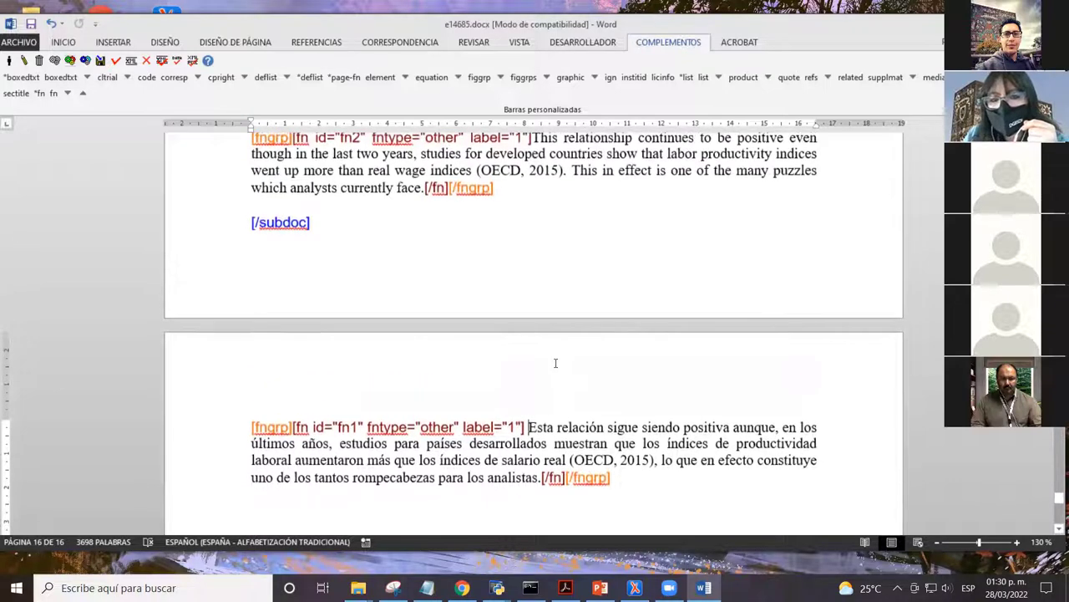
scroll(556, 363, "up", 12)
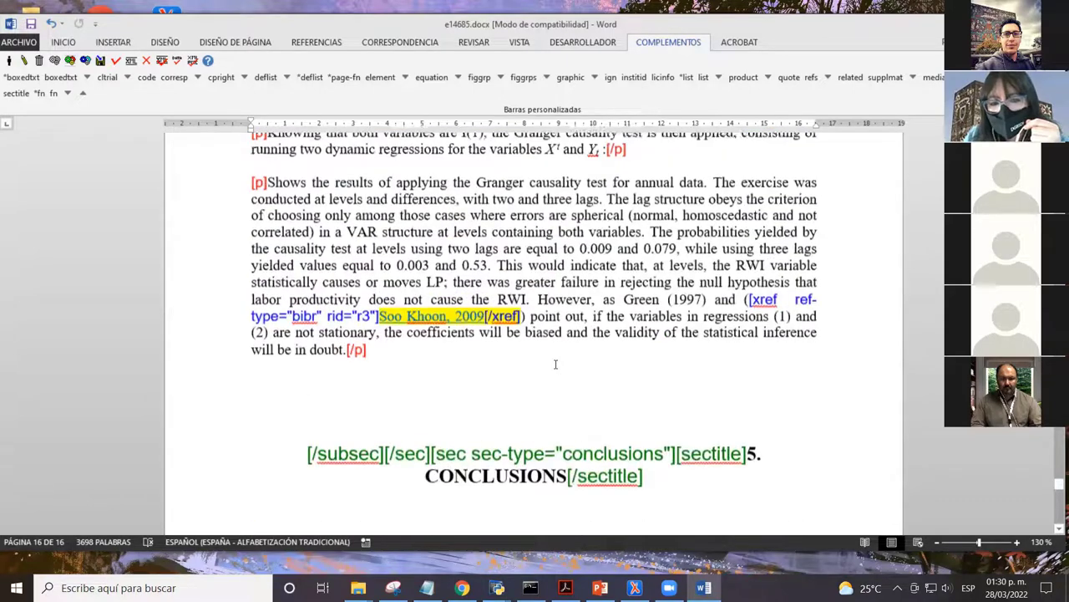
scroll(555, 364, "up", 15)
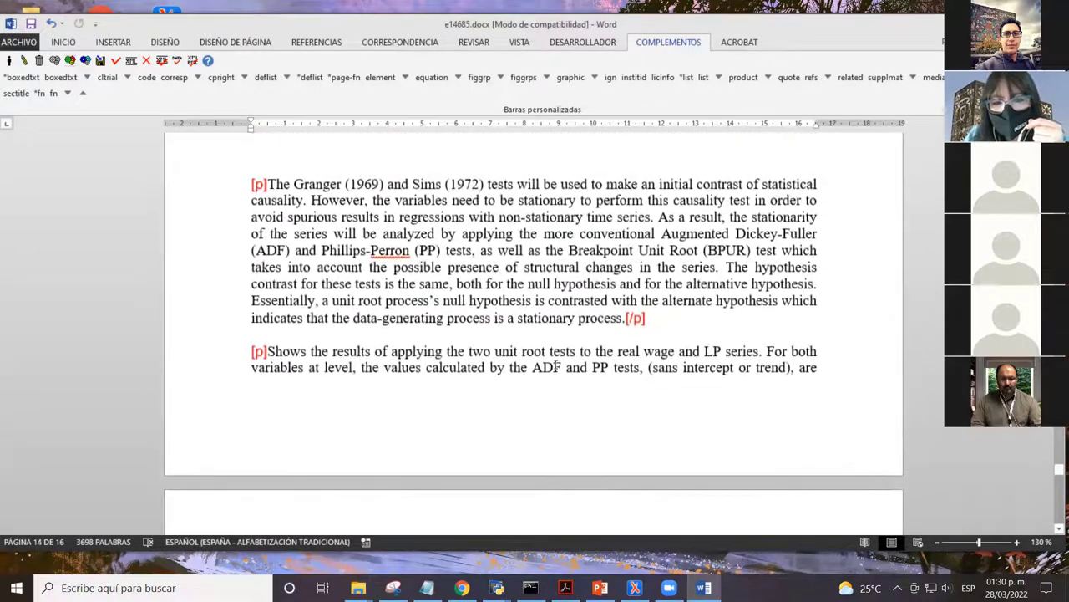
scroll(558, 365, "up", 15)
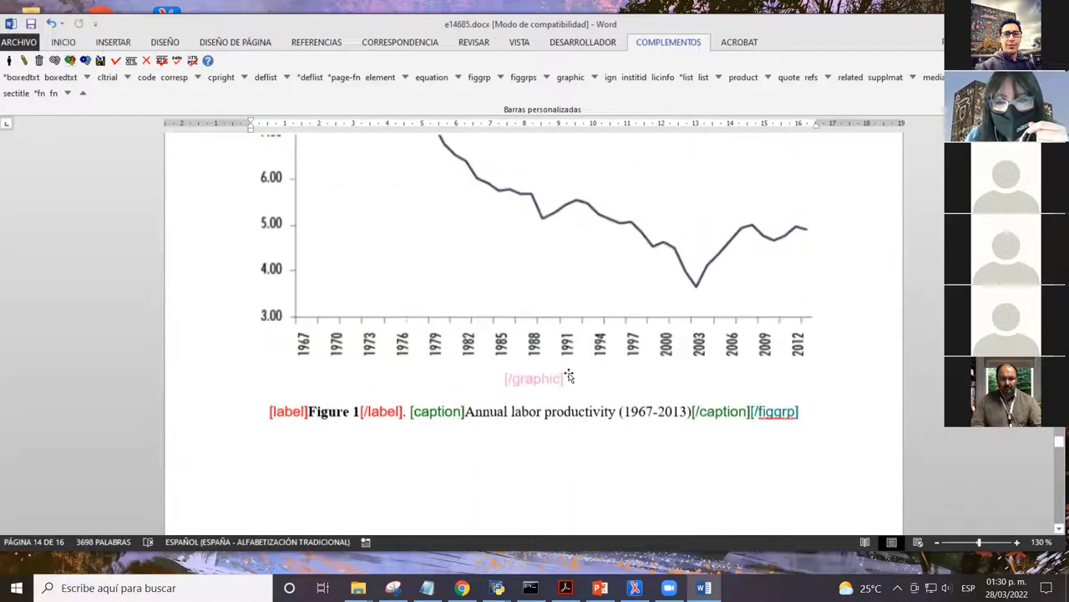
scroll(569, 376, "up", 15)
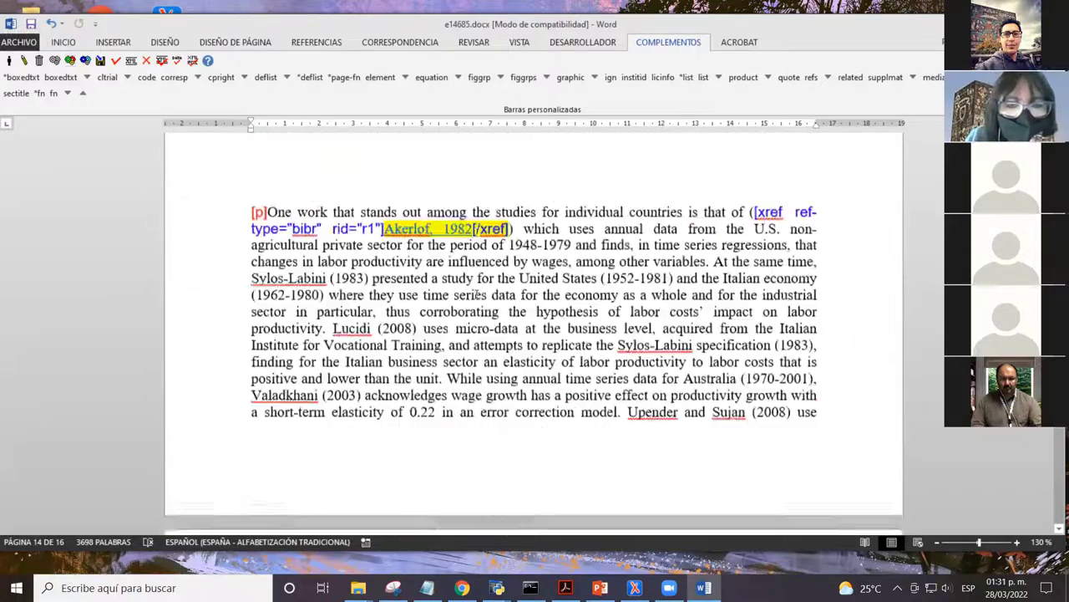
scroll(476, 294, "up", 15)
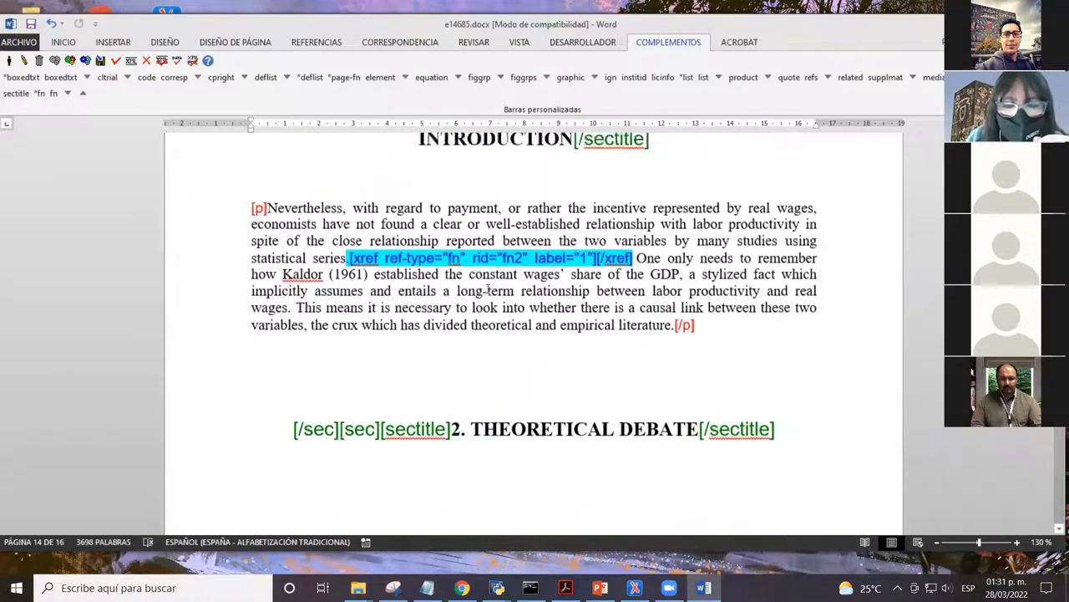
scroll(543, 271, "down", 1)
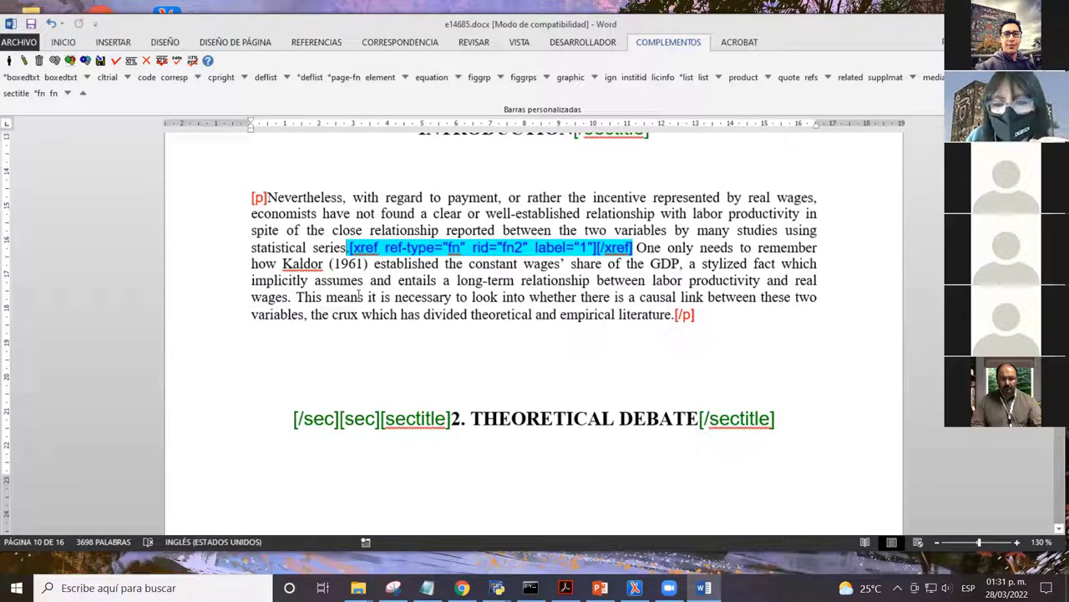
- Return to the English fn2 footnote after the conclusions and examine its label attribute
scroll(410, 266, "down", 20)
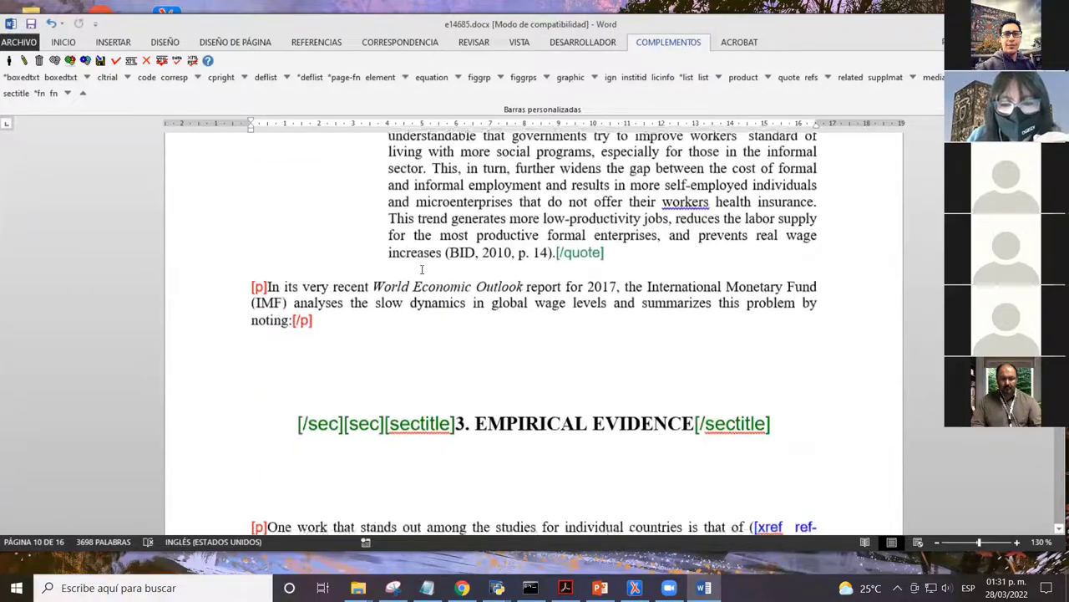
scroll(412, 299, "down", 20)
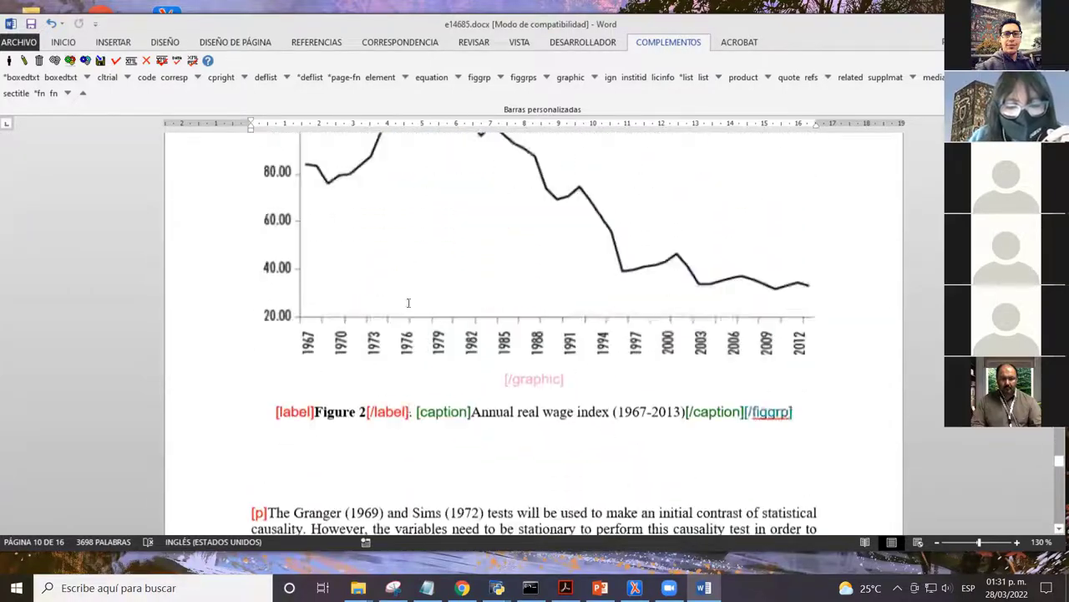
scroll(404, 314, "down", 20)
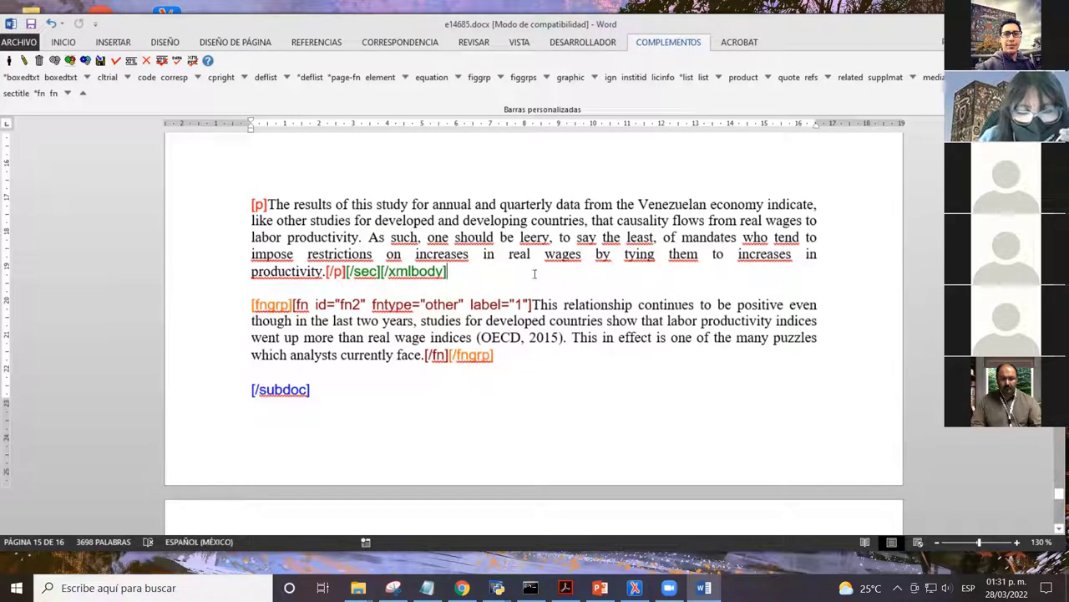
left_click(253, 305)
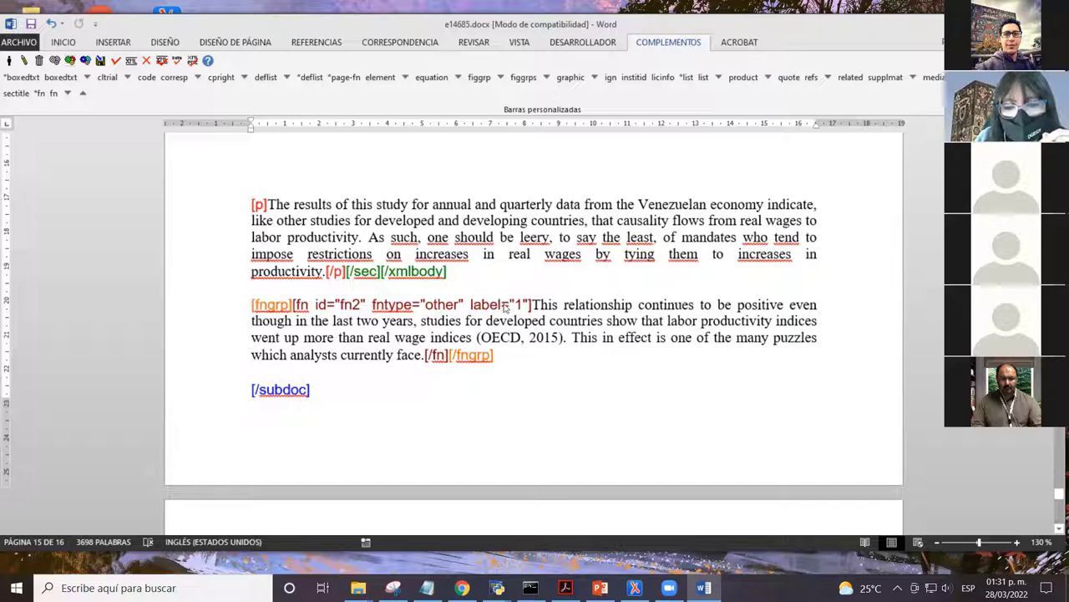
left_click_drag(470, 308, 532, 307)
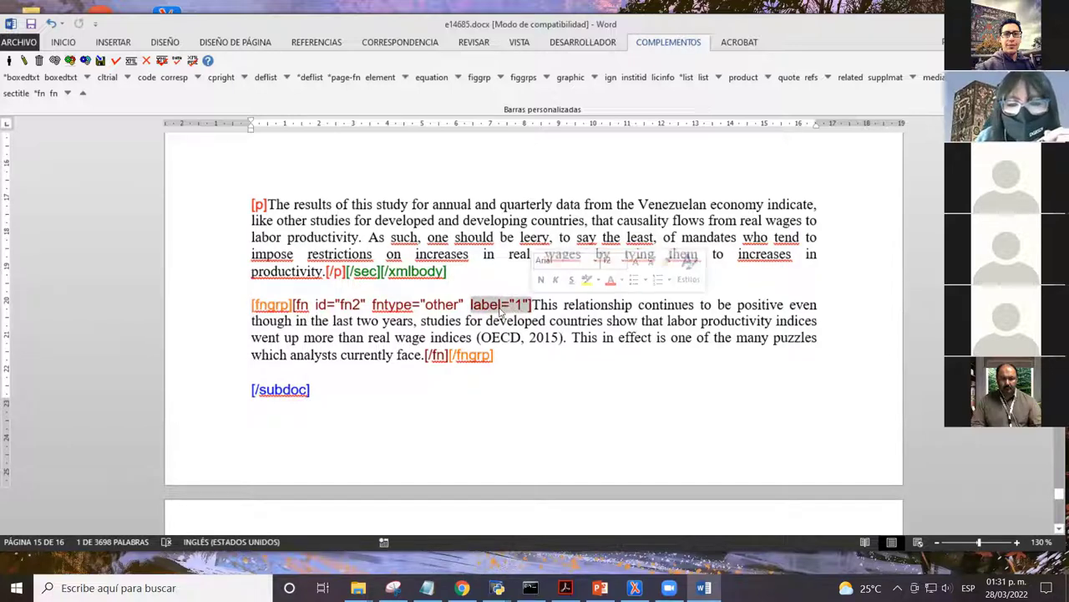
left_click(512, 305)
double_click(515, 305)
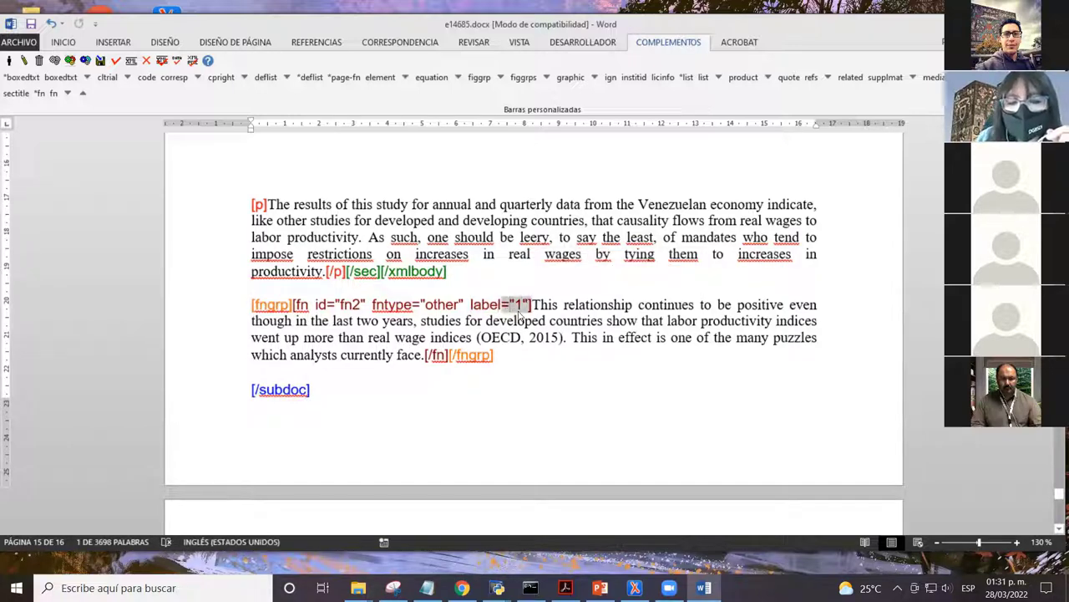
key("Right")
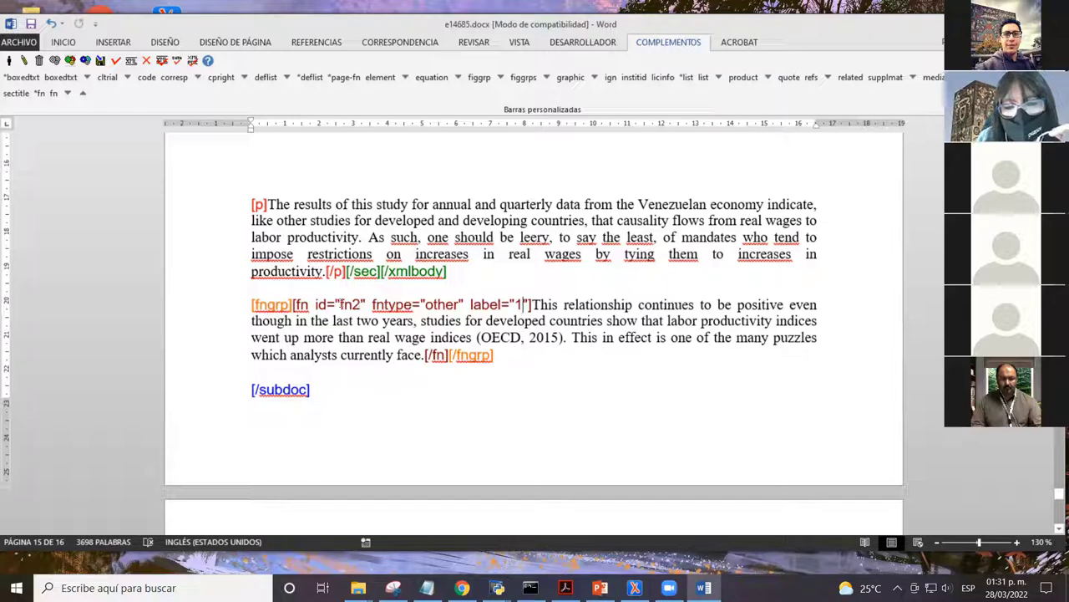
- Compare the id value of the English fn2 footnote with its label value
double_click(349, 304)
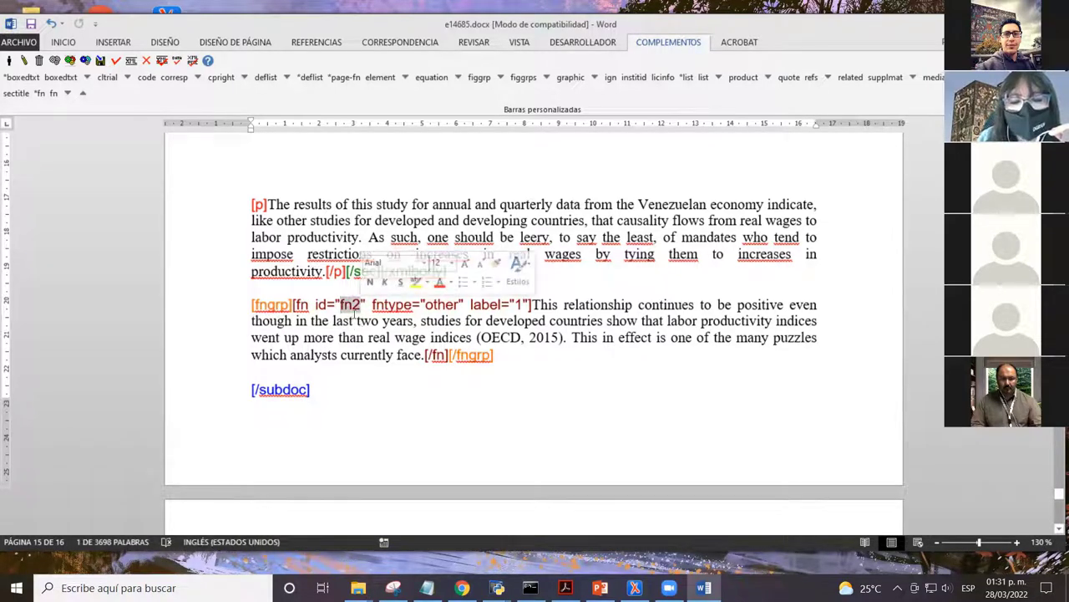
left_click(354, 321)
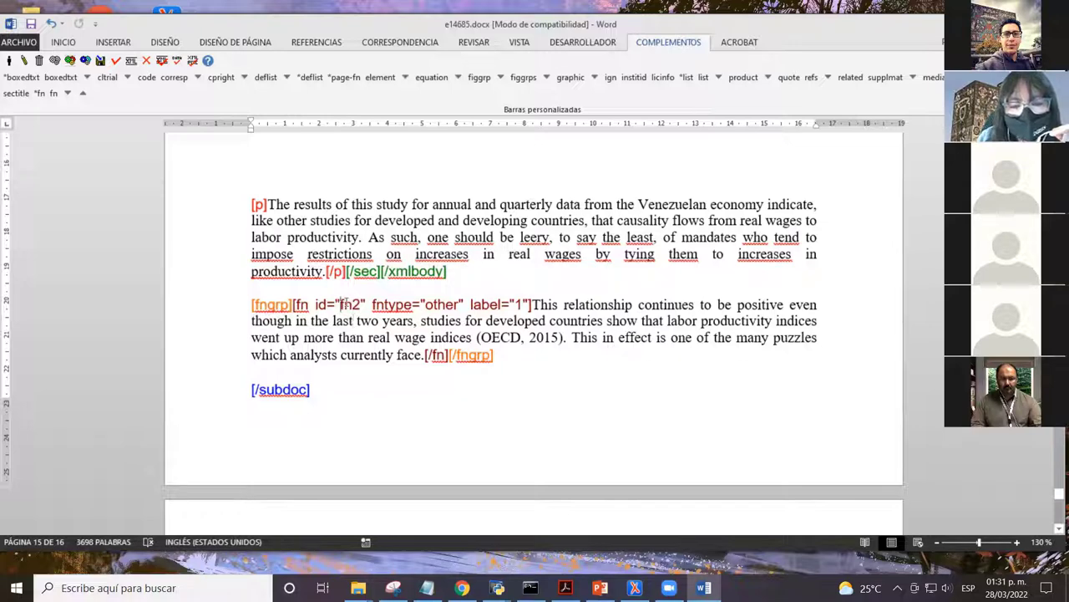
double_click(344, 304)
left_click(358, 321)
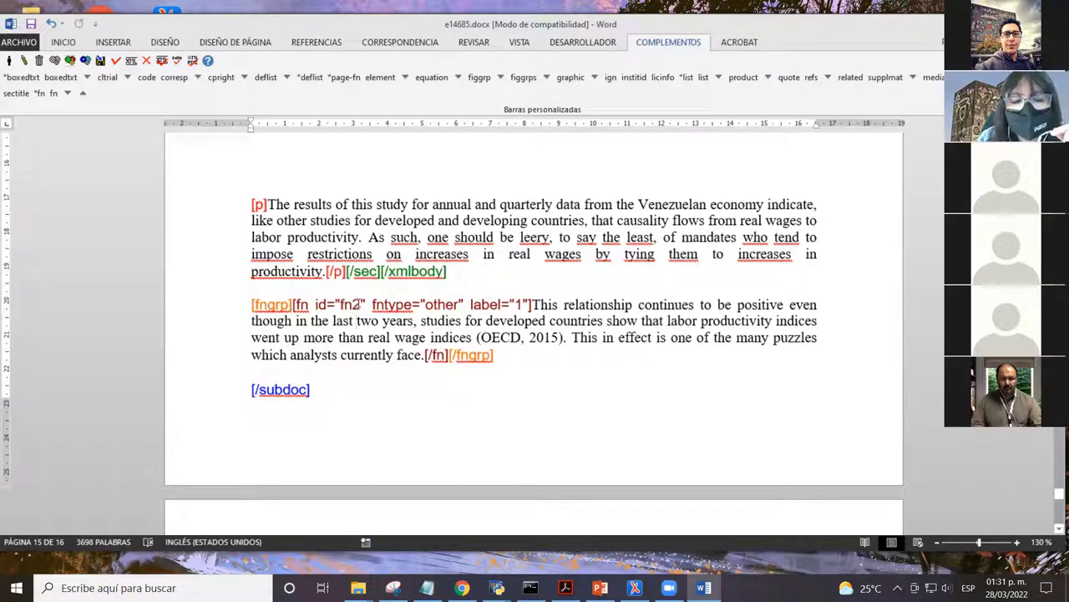
left_click_drag(338, 304, 364, 304)
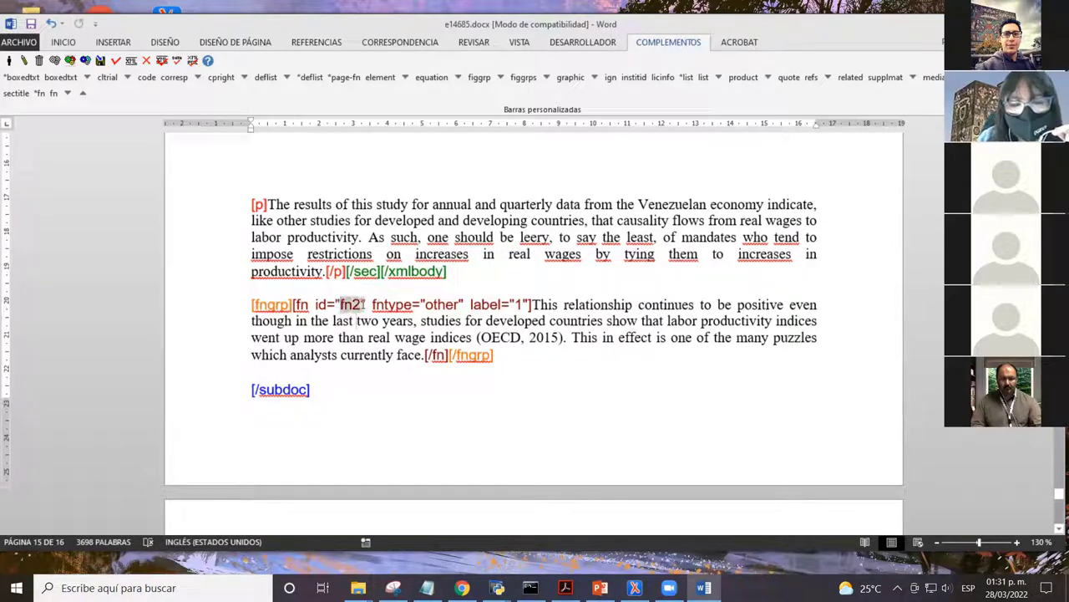
left_click(354, 321)
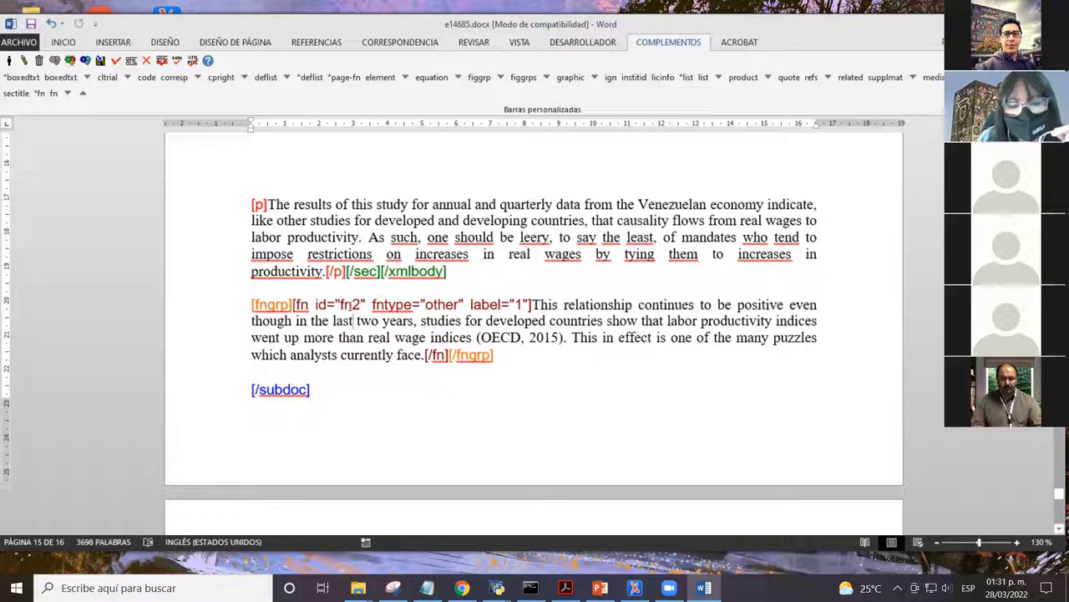
double_click(344, 304)
left_click(389, 337)
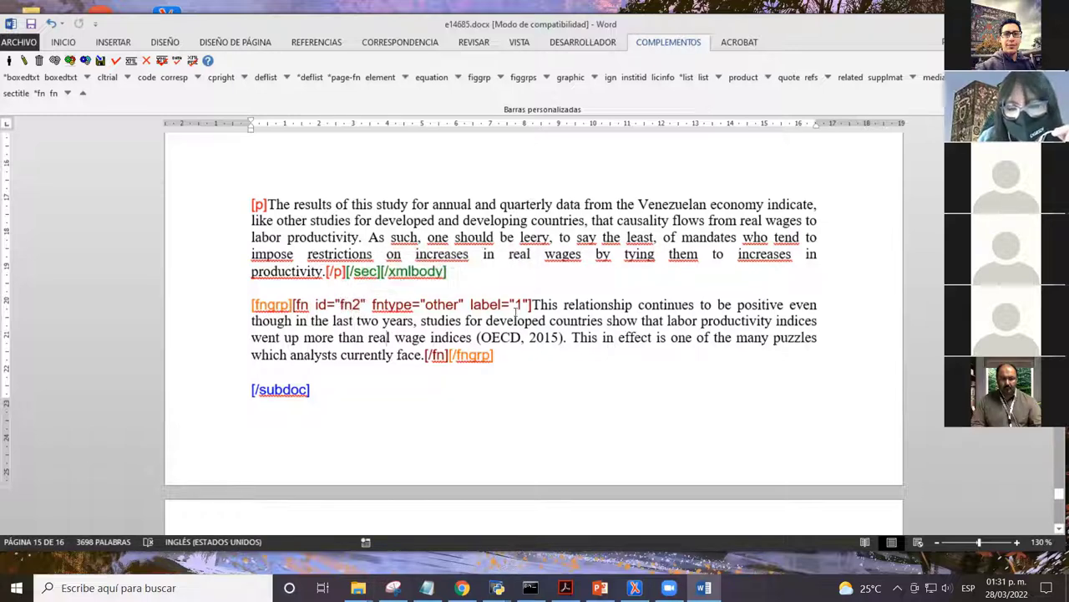
double_click(516, 304)
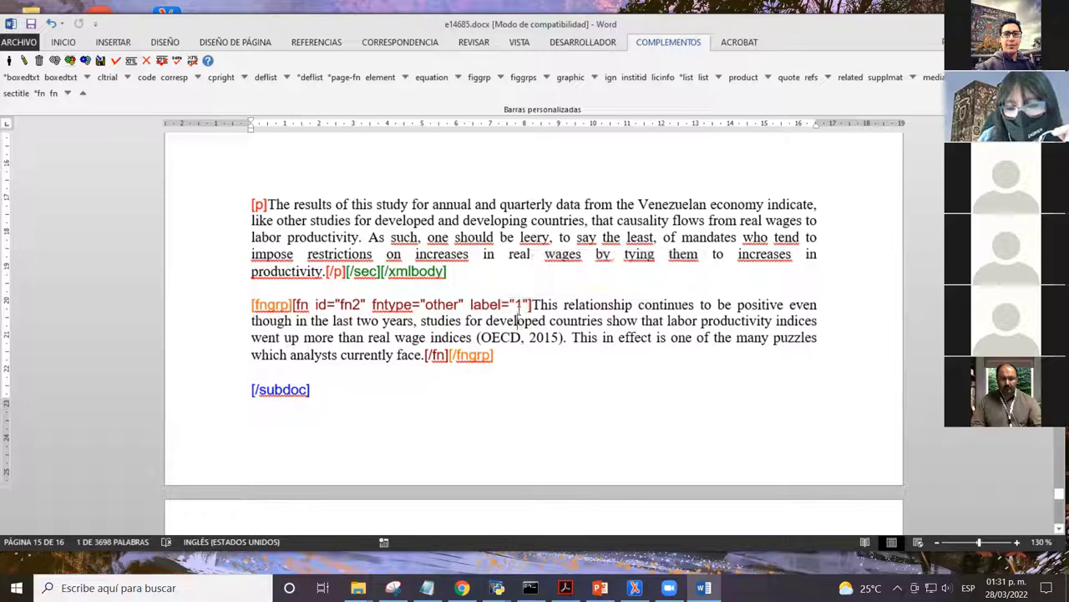
double_click(511, 304)
left_click(507, 307)
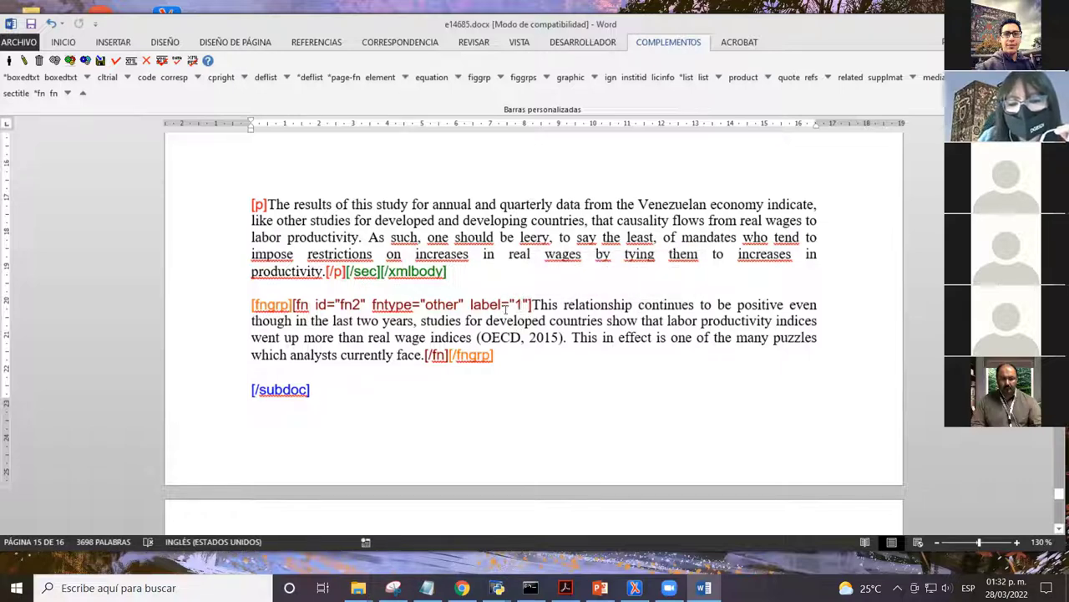
- Recheck the English fn2 footnote's id and label against those of the Spanish fn1 footnote on the following page
left_click(477, 337)
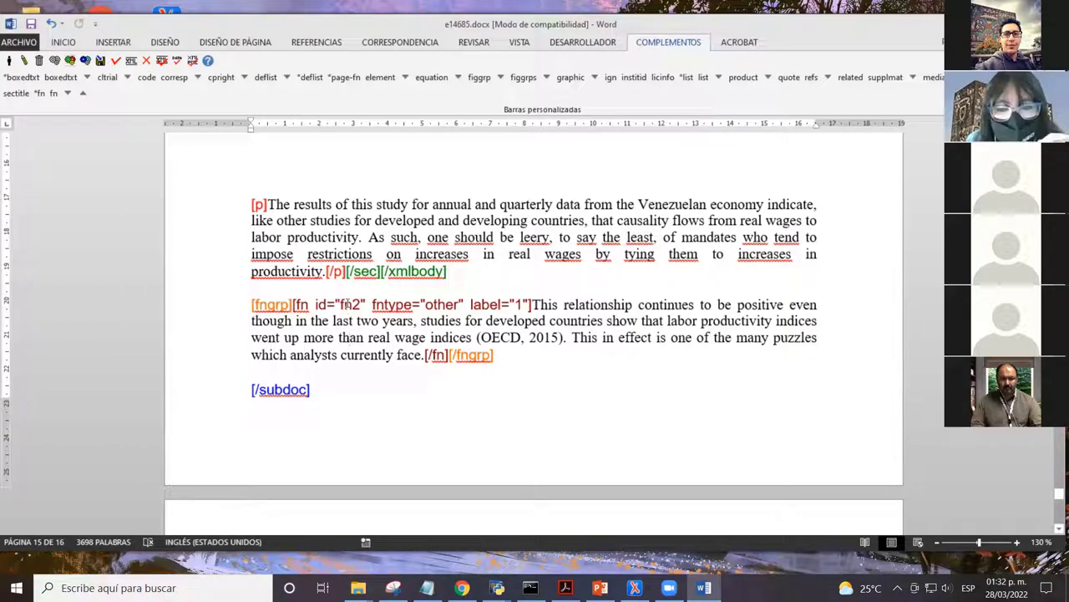
double_click(348, 304)
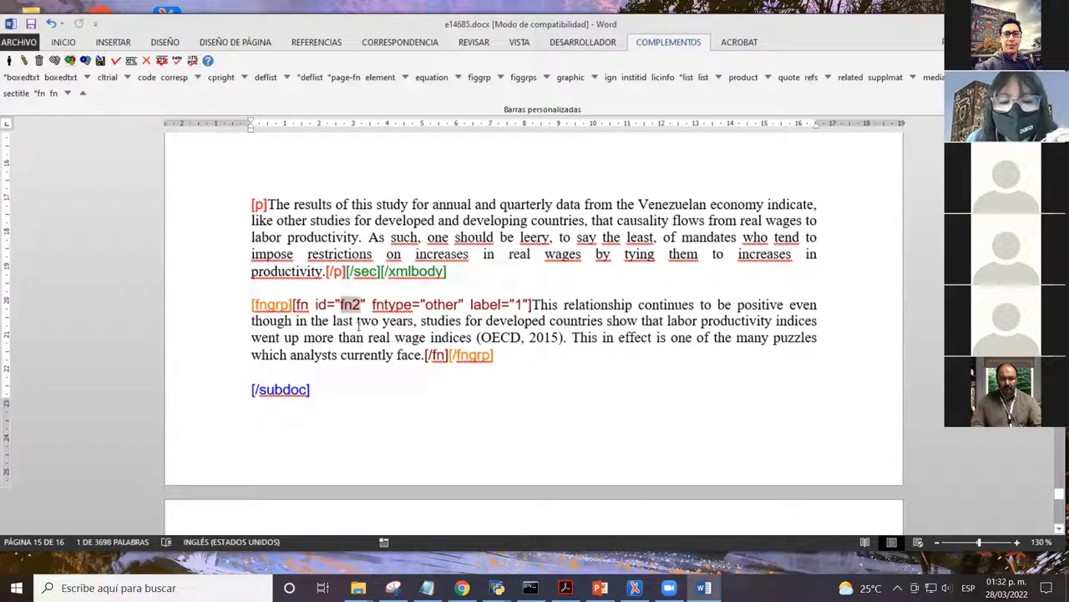
left_click(375, 312)
double_click(518, 304)
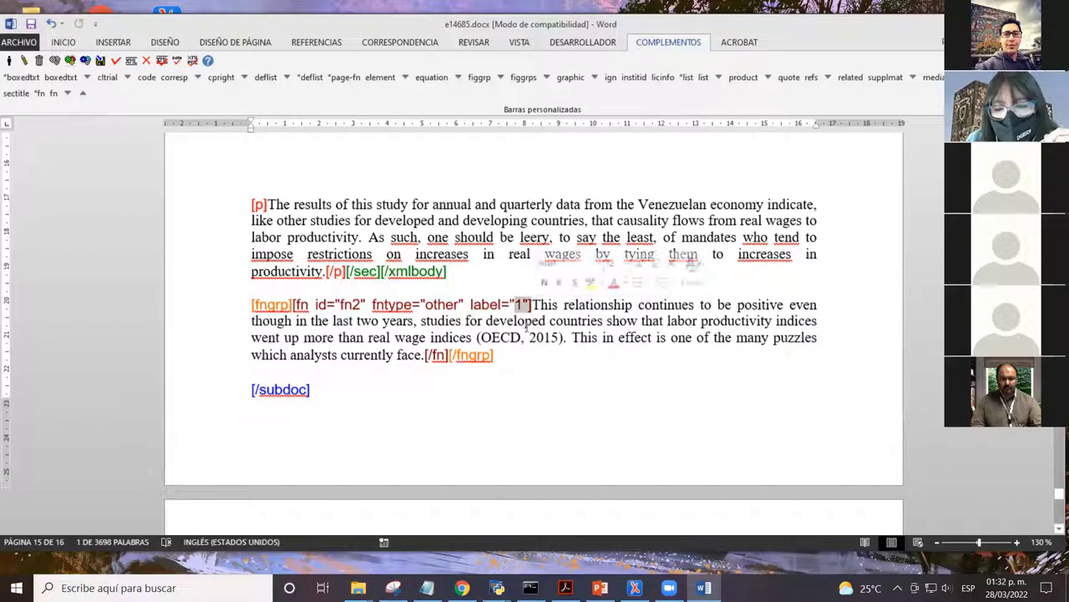
left_click(525, 320)
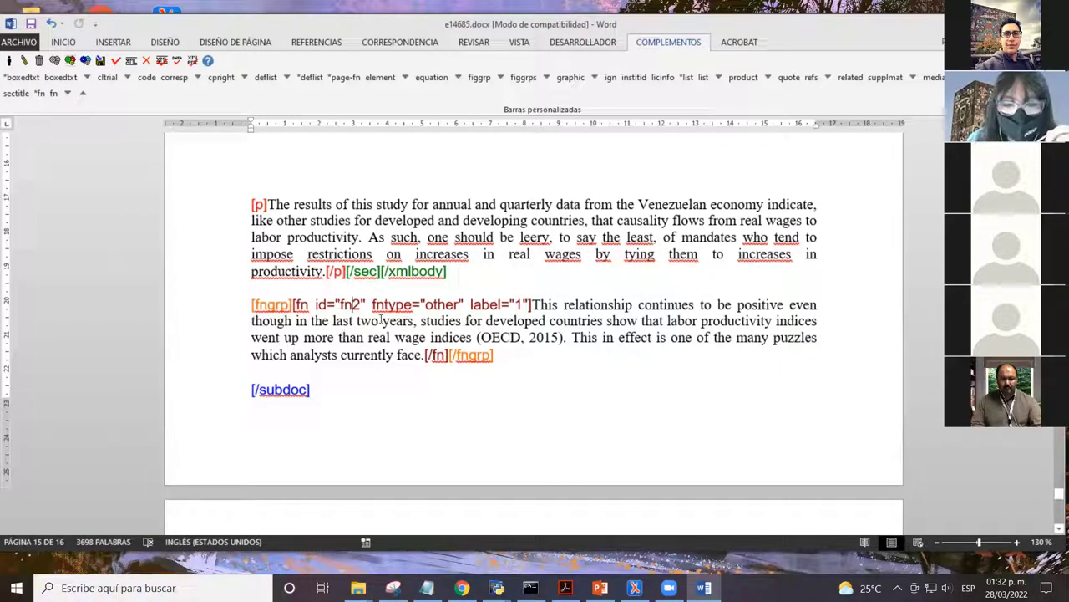
left_click(381, 320)
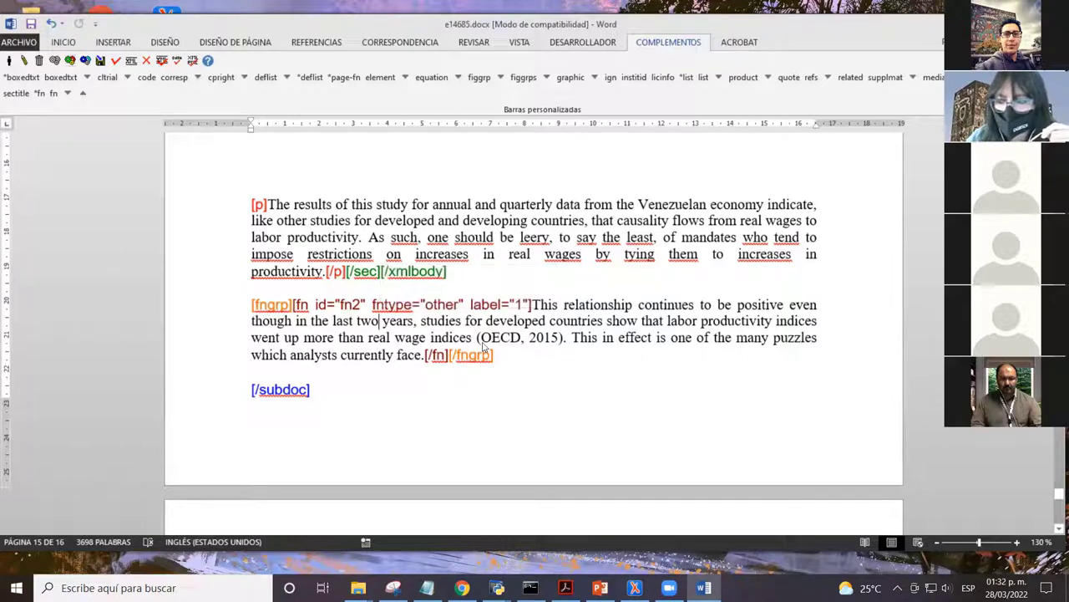
scroll(420, 294, "down", 1)
scroll(421, 294, "down", 2)
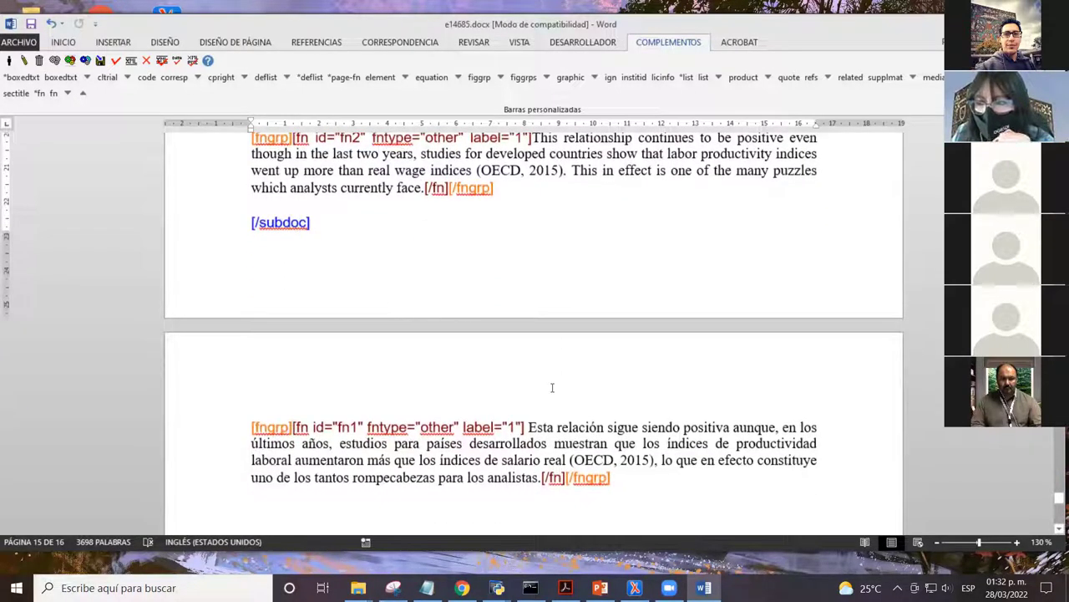
scroll(526, 385, "down", 1)
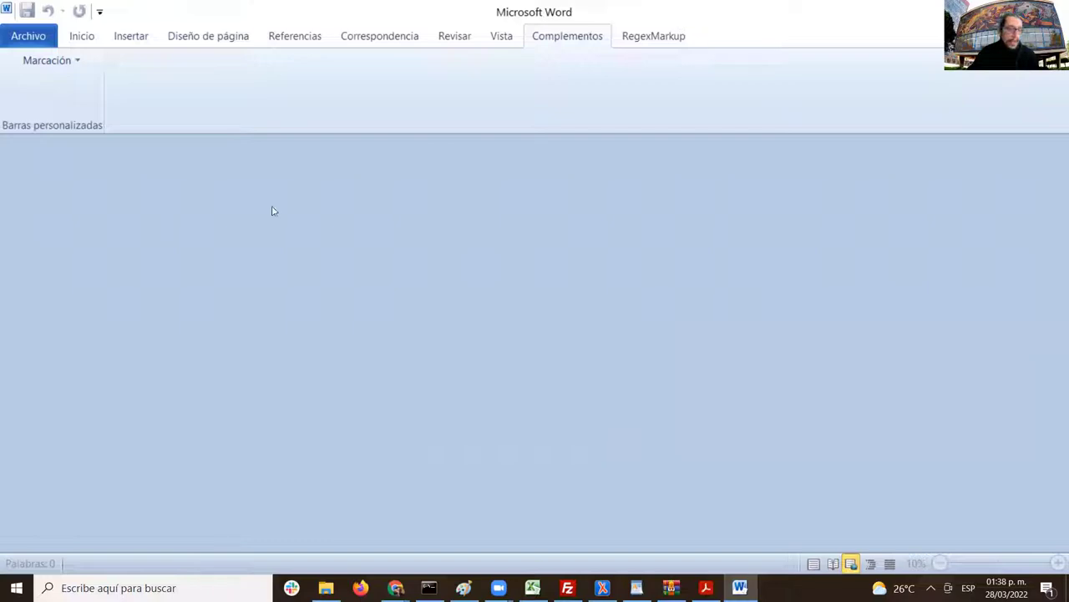
- Start opening a document and browse to the C:\SciELO\serial folder
left_click(40, 38)
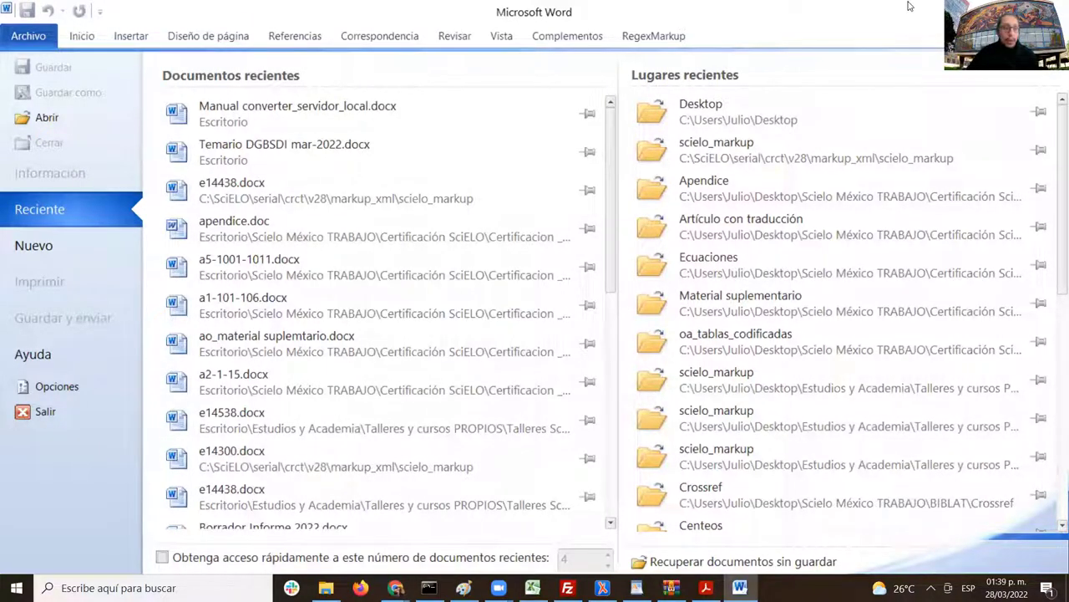
left_click(46, 118)
scroll(199, 318, "down", 1)
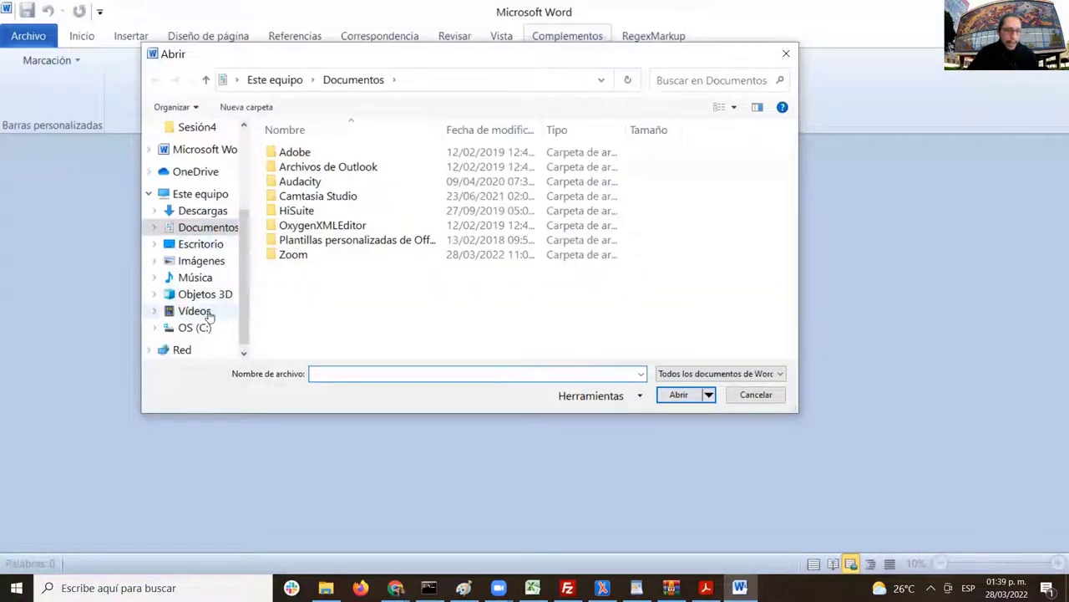
left_click(197, 329)
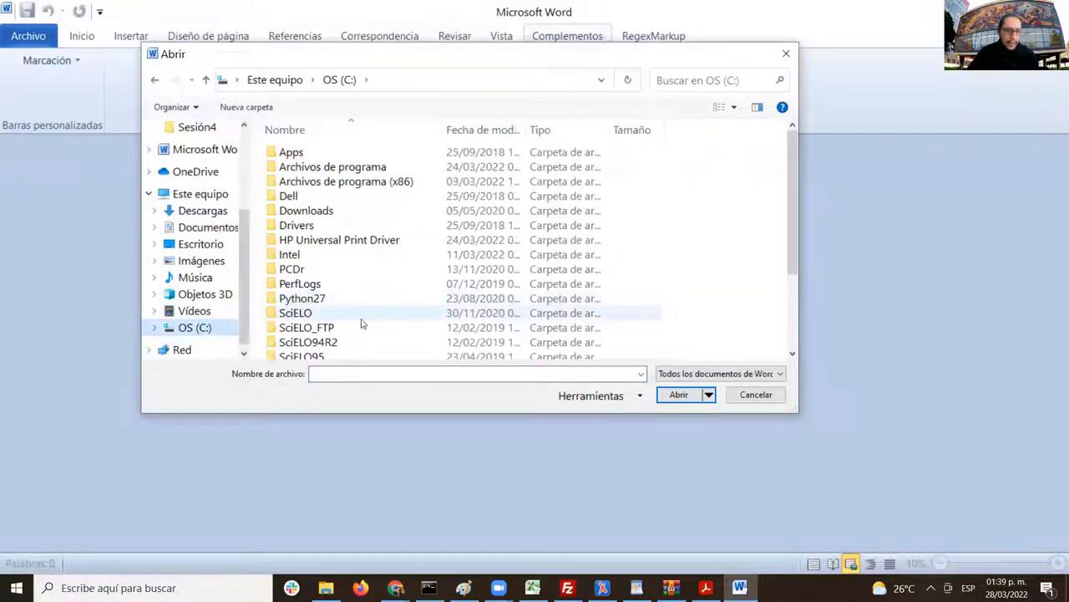
double_click(352, 317)
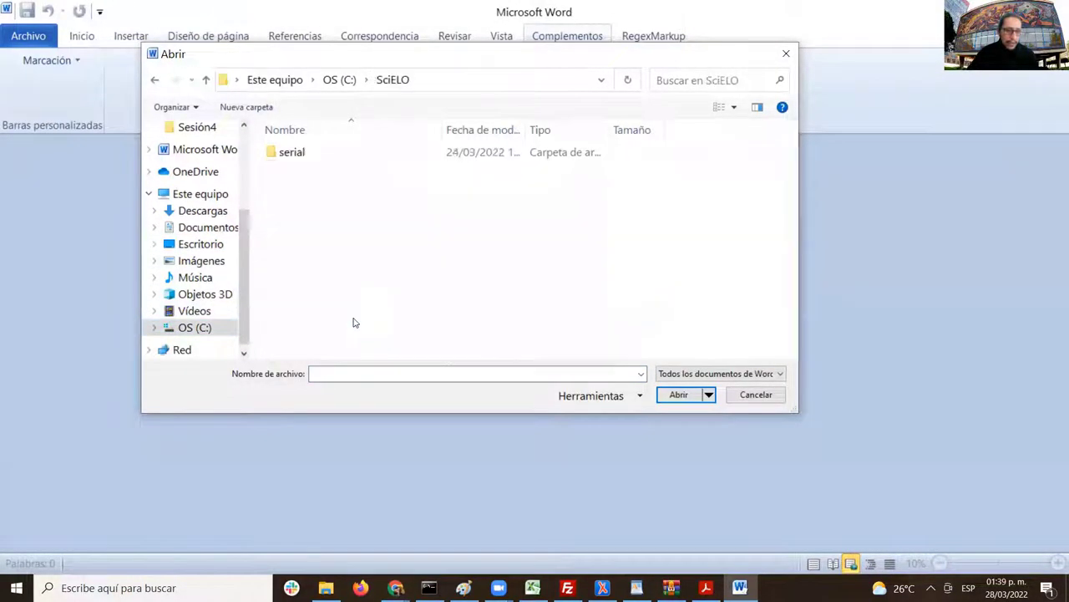
double_click(315, 156)
scroll(377, 152, "down", 10)
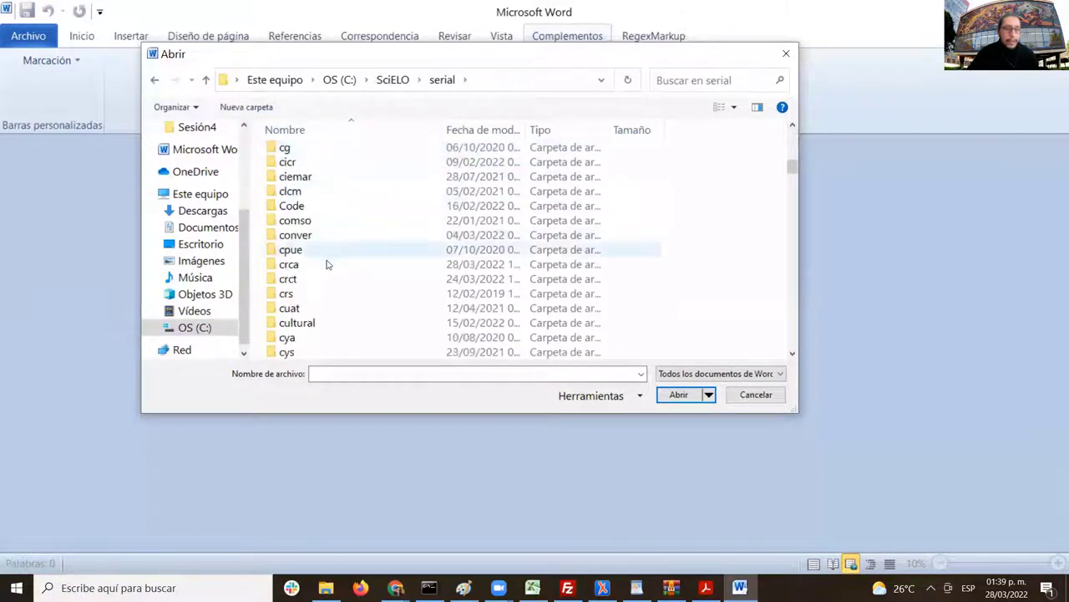
- Open e14538.docx from the crct\v28\markup_xml\scielo_markup folder
double_click(328, 283)
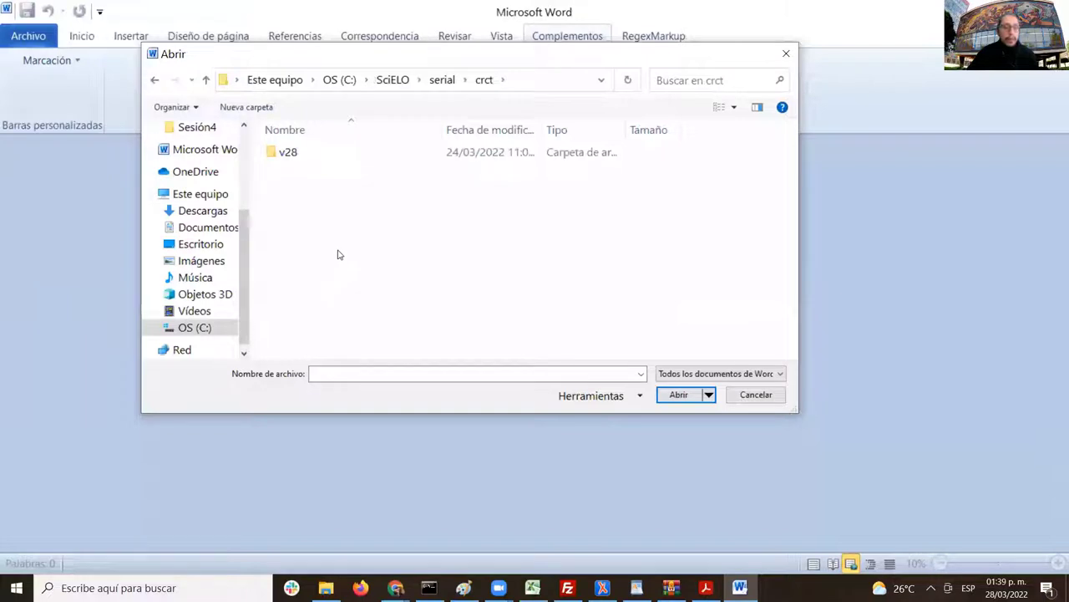
double_click(316, 153)
double_click(317, 154)
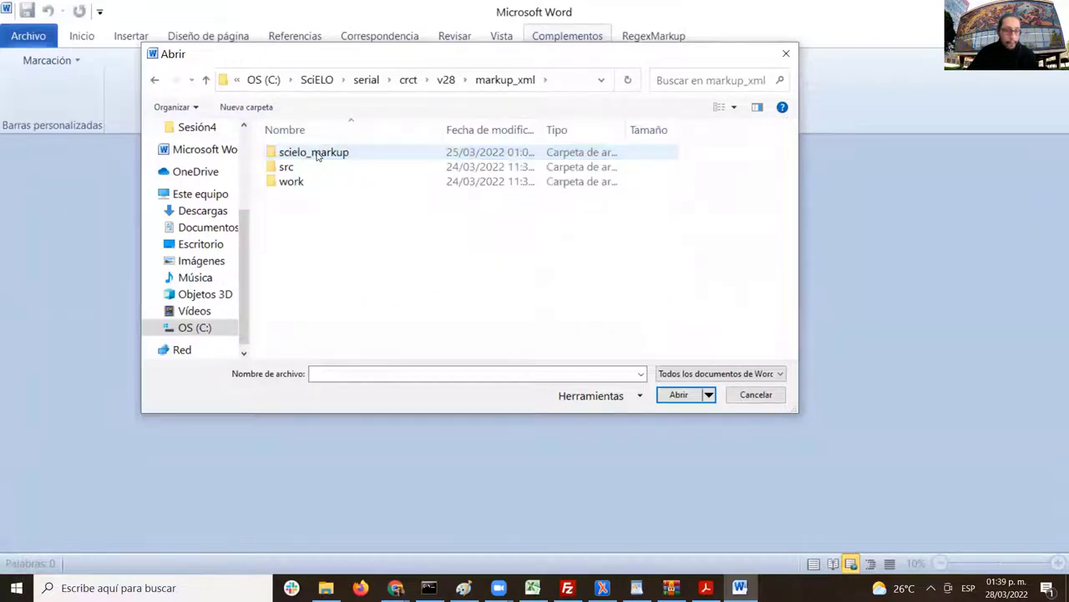
double_click(317, 154)
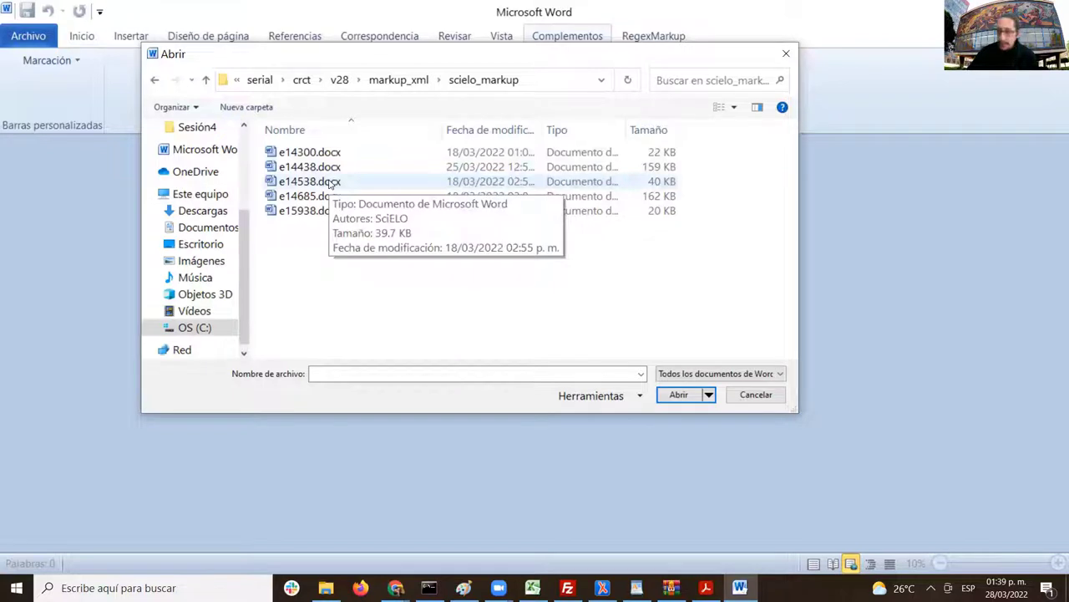
left_click(331, 184)
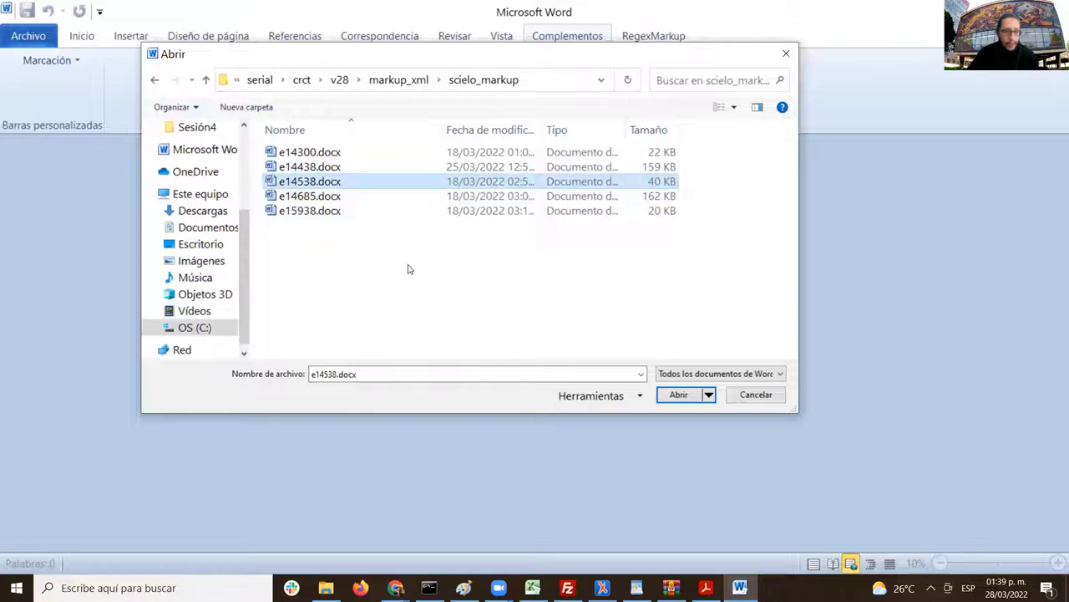
double_click(326, 180)
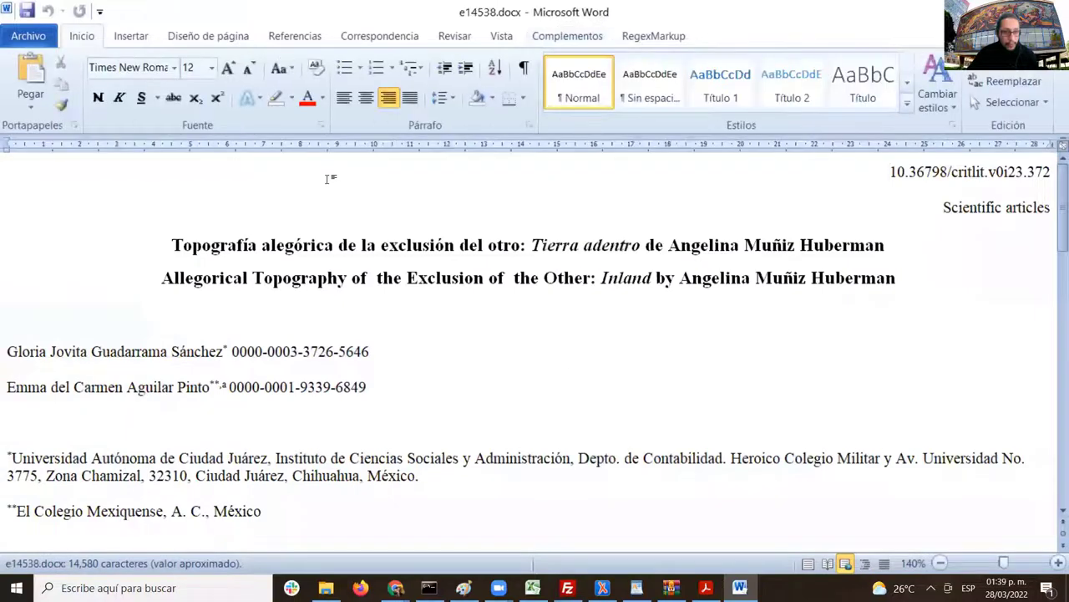
- Start the Marcación markup add-in for the e14538.docx article
left_click(575, 38)
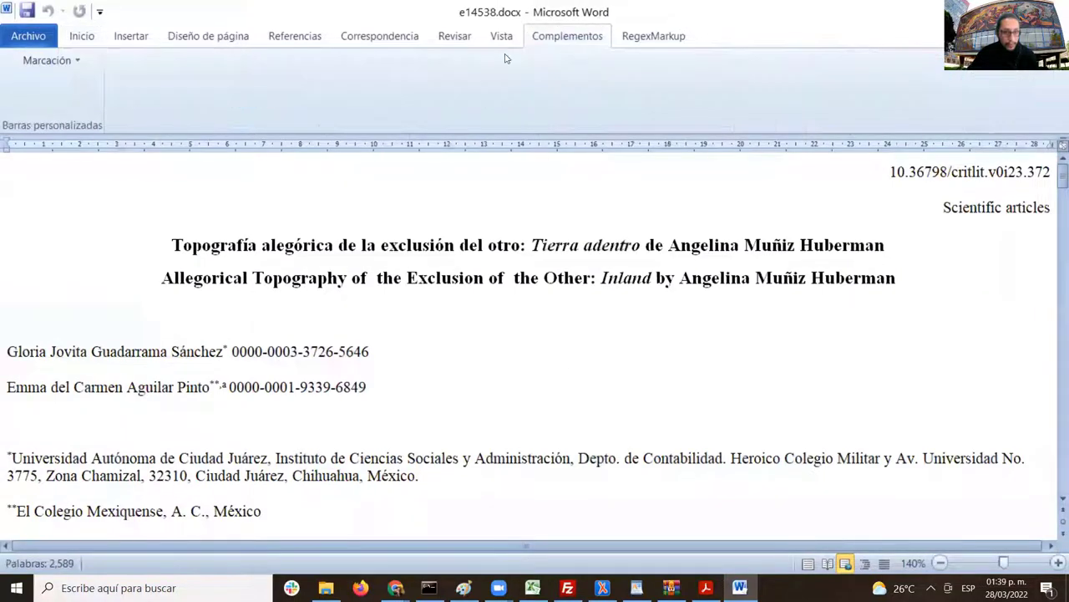
left_click(47, 61)
left_click(573, 97)
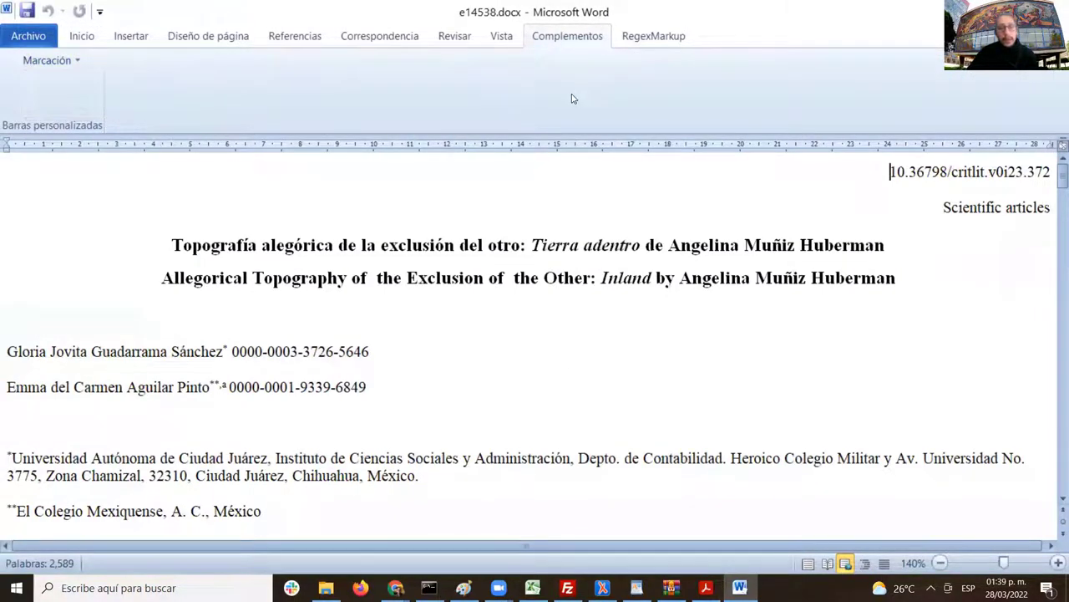